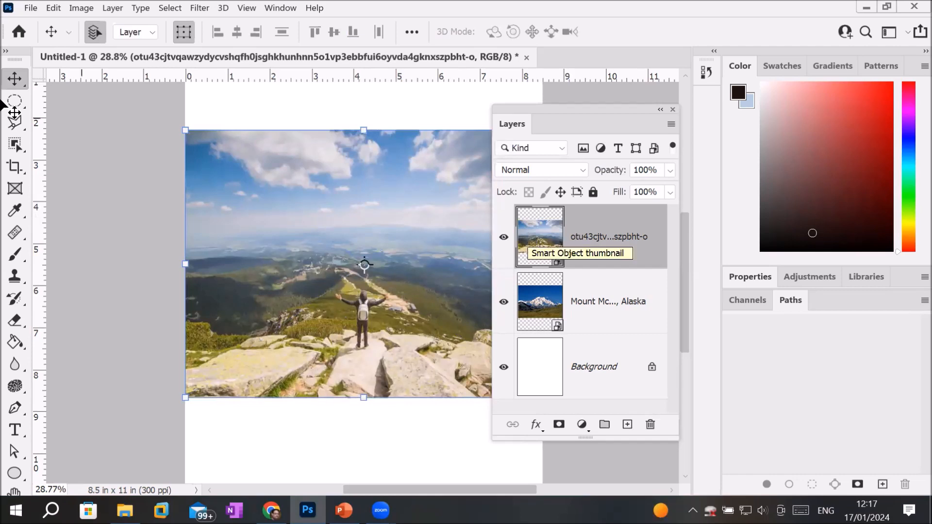
- With the Eraser tool, rasterize the smart object layer of the hiker photo
{"action": "left_click", "coordinate": [7, 51]}
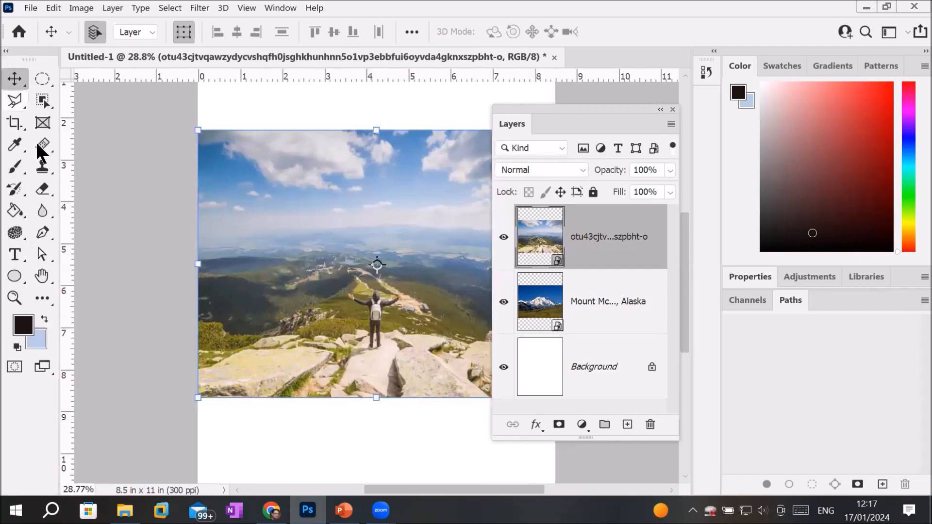
{"action": "left_click", "coordinate": [41, 191]}
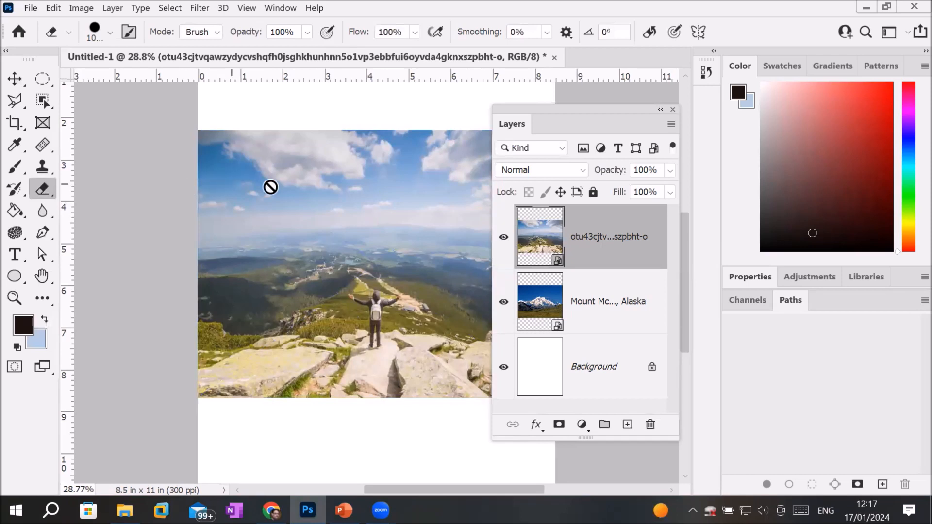
{"action": "left_click", "coordinate": [333, 217]}
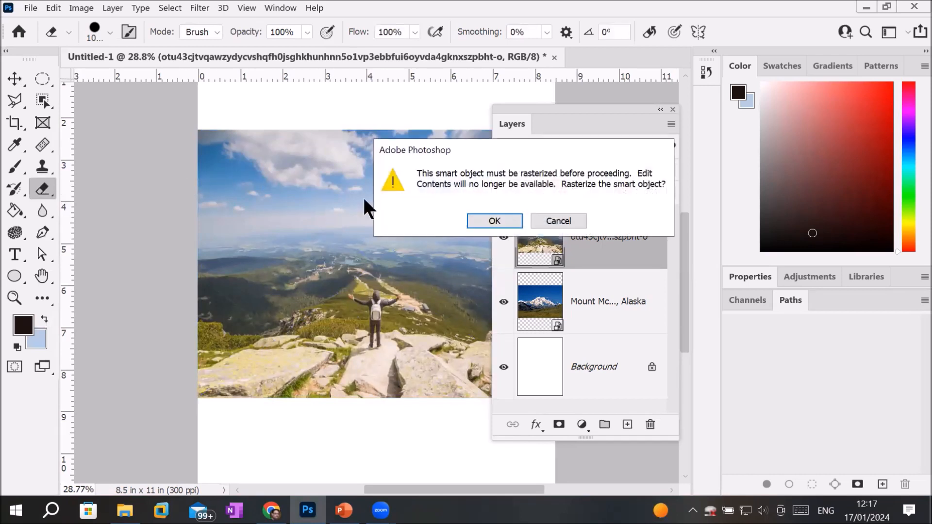
{"action": "left_click", "coordinate": [506, 218]}
- Erase the hiker photo's sky and distant valley to reveal the snowy mountain on the layer below
{"action": "left_click_drag", "start_coordinate": [247, 170], "coordinate": [553, 168]}
{"action": "left_click_drag", "start_coordinate": [592, 116], "coordinate": [680, 141]}
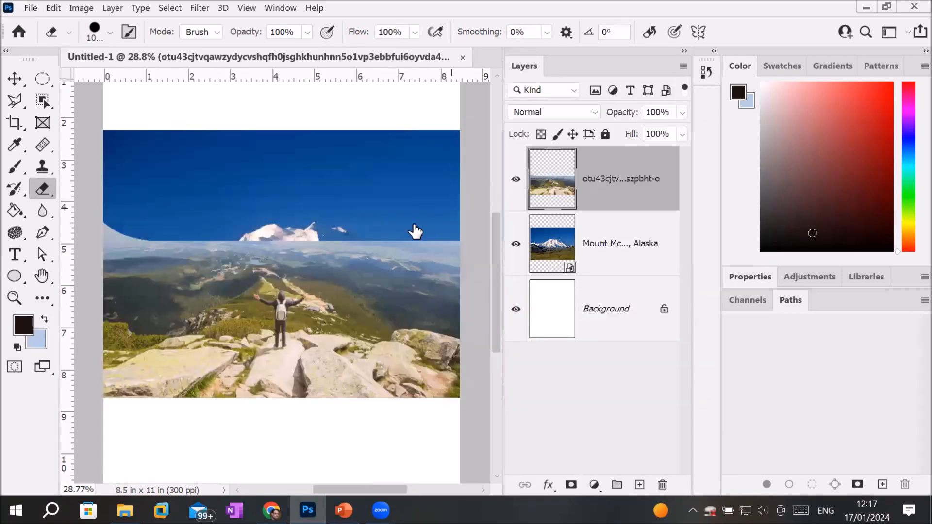
{"action": "left_click", "coordinate": [684, 52]}
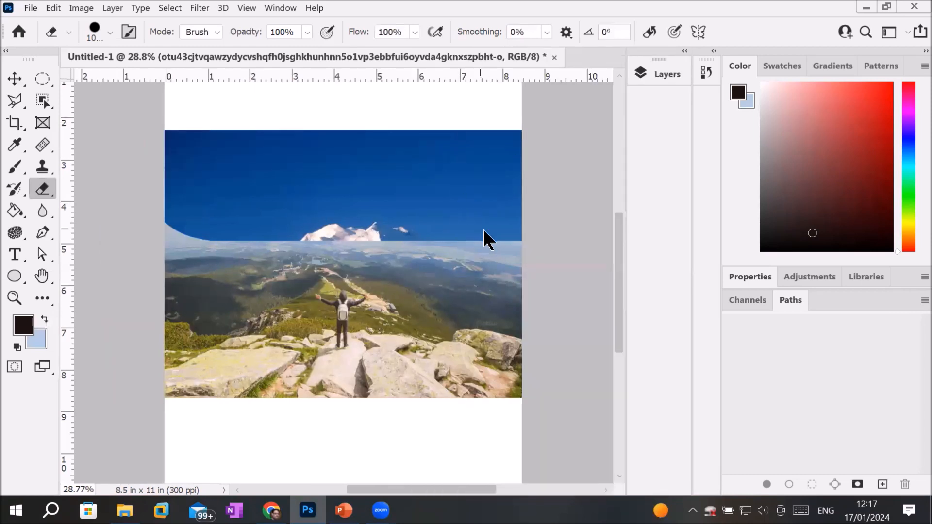
{"action": "mouse_move", "coordinate": [504, 255]}
{"action": "left_mouse_down"}
{"action": "mouse_move", "coordinate": [488, 235]}
{"action": "mouse_move", "coordinate": [338, 192]}
{"action": "mouse_move", "coordinate": [269, 187]}
{"action": "mouse_move", "coordinate": [173, 201]}
{"action": "mouse_move", "coordinate": [334, 195]}
{"action": "mouse_move", "coordinate": [491, 243]}
{"action": "left_mouse_up"}
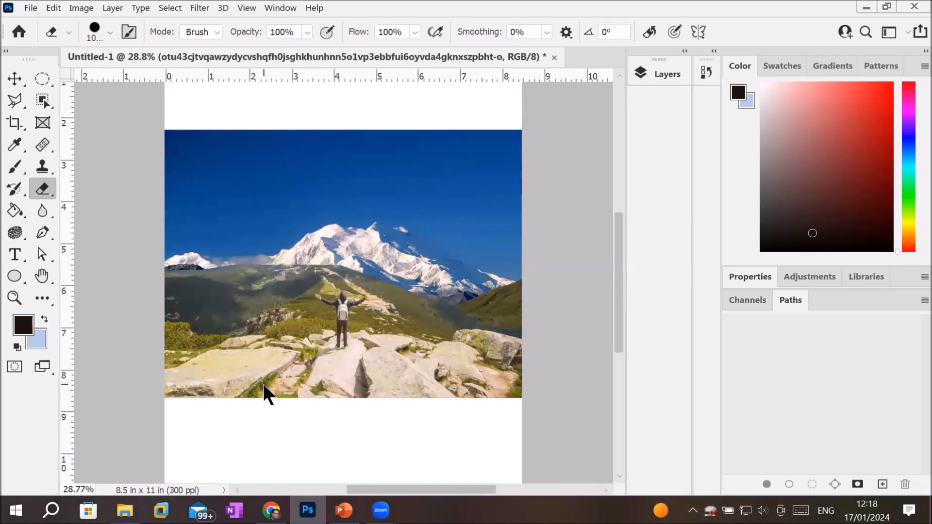
- Undo both eraser passes on the hiker photo layer
{"action": "left_click", "coordinate": [665, 75]}
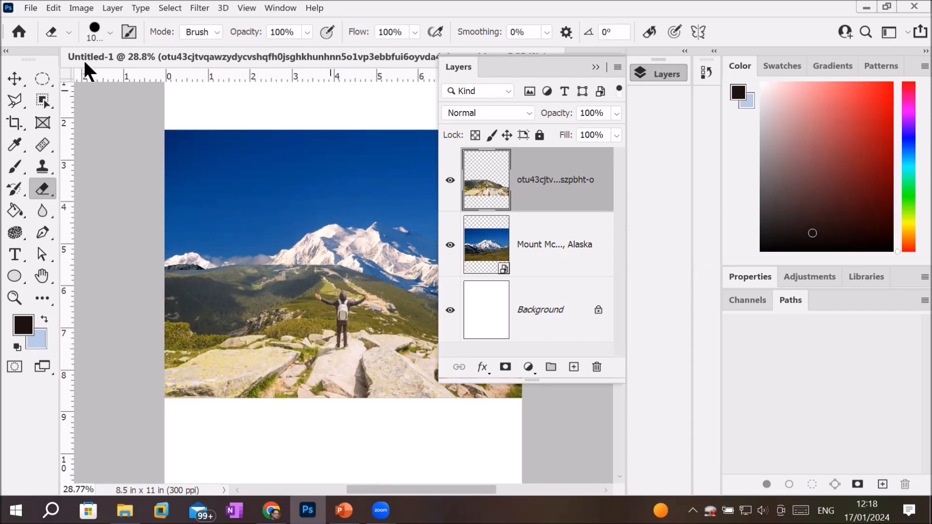
{"action": "left_click", "coordinate": [47, 5]}
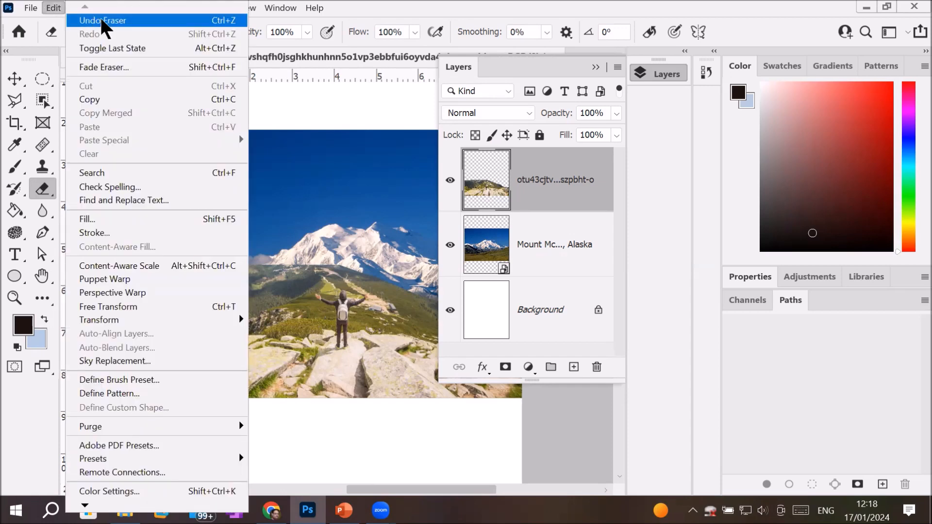
{"action": "left_click", "coordinate": [102, 22]}
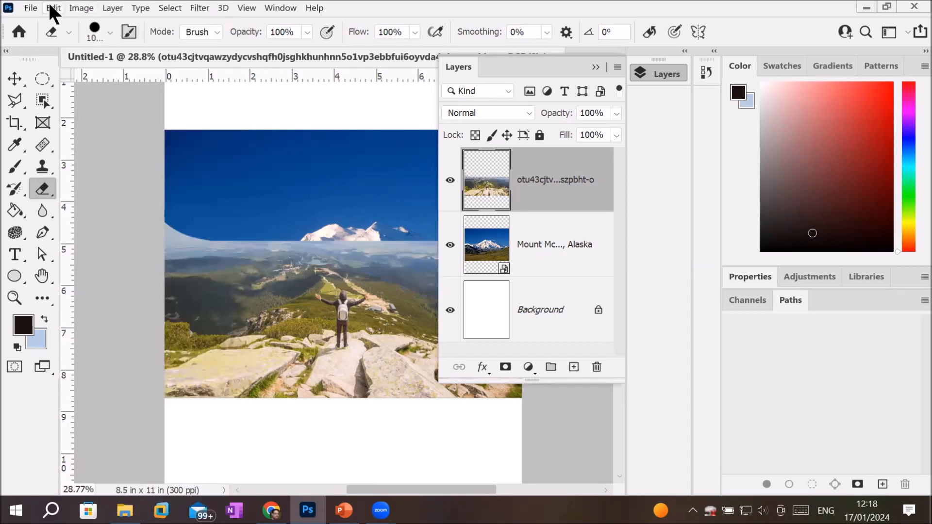
{"action": "left_click", "coordinate": [49, 6]}
{"action": "left_click", "coordinate": [95, 19]}
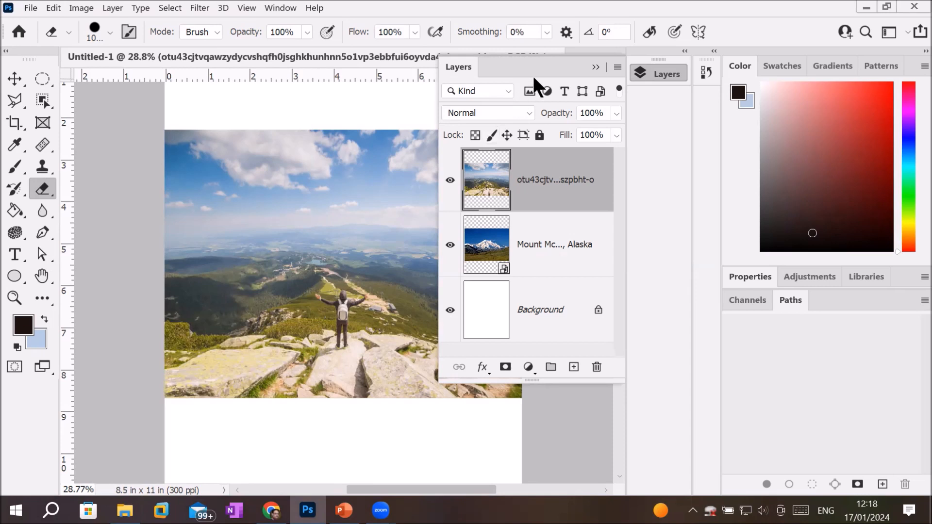
- Float the layer list beside the canvas, add a white layer mask to the hiker photo, and delete it without applying
{"action": "left_click_drag", "start_coordinate": [536, 63], "coordinate": [710, 142]}
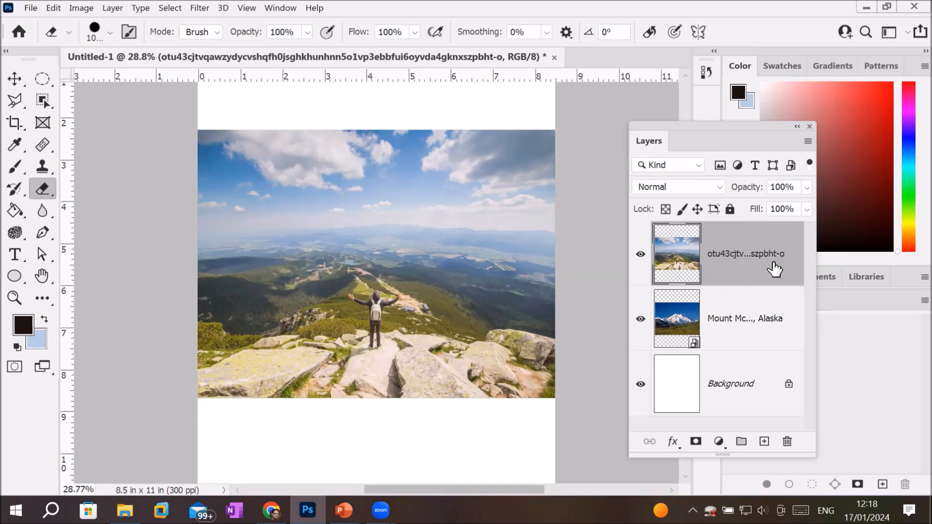
{"action": "left_click", "coordinate": [696, 442]}
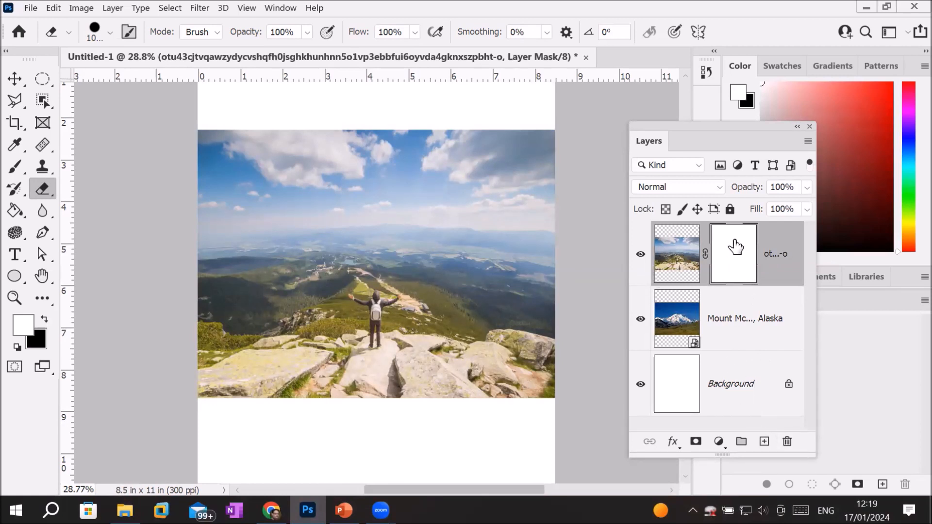
{"action": "left_click", "coordinate": [786, 442]}
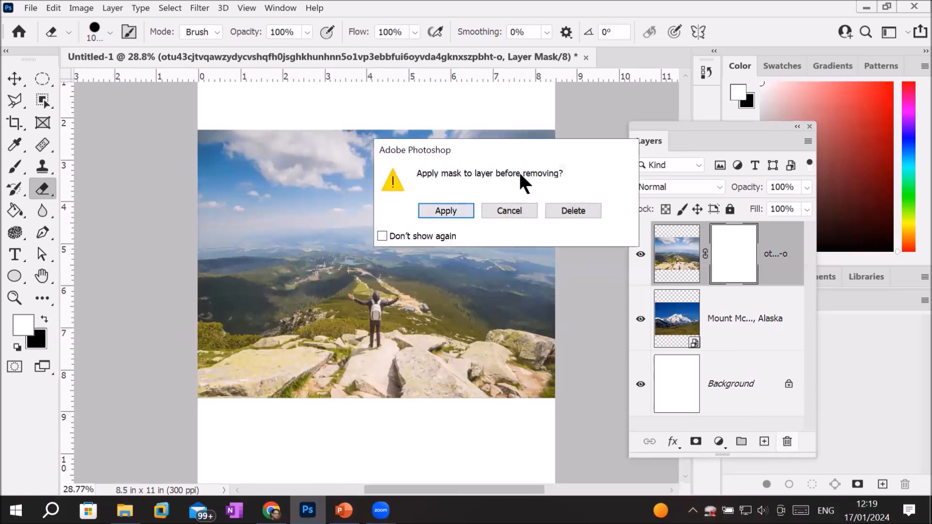
{"action": "left_click", "coordinate": [584, 211]}
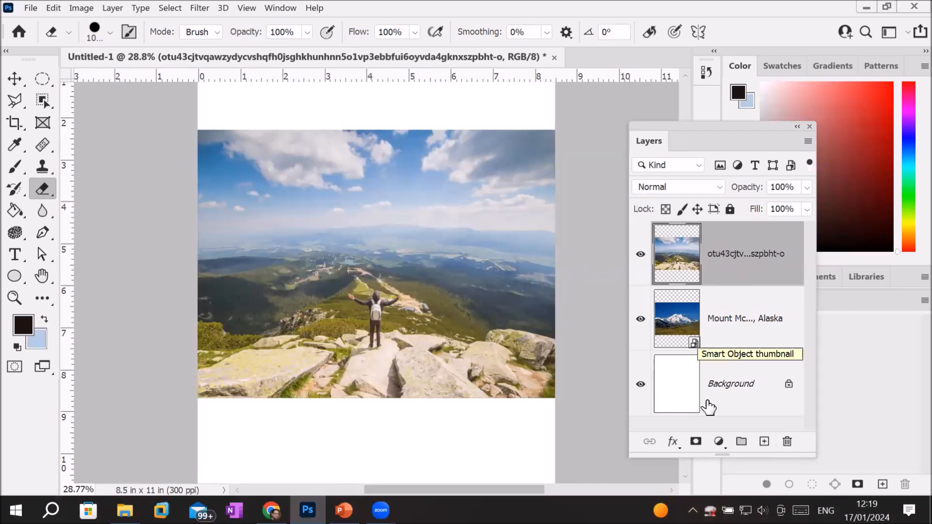
- Add a black hide-all mask to the hiker photo layer and delete it without applying it
{"action": "left_click", "coordinate": [695, 442], "text": "alt"}
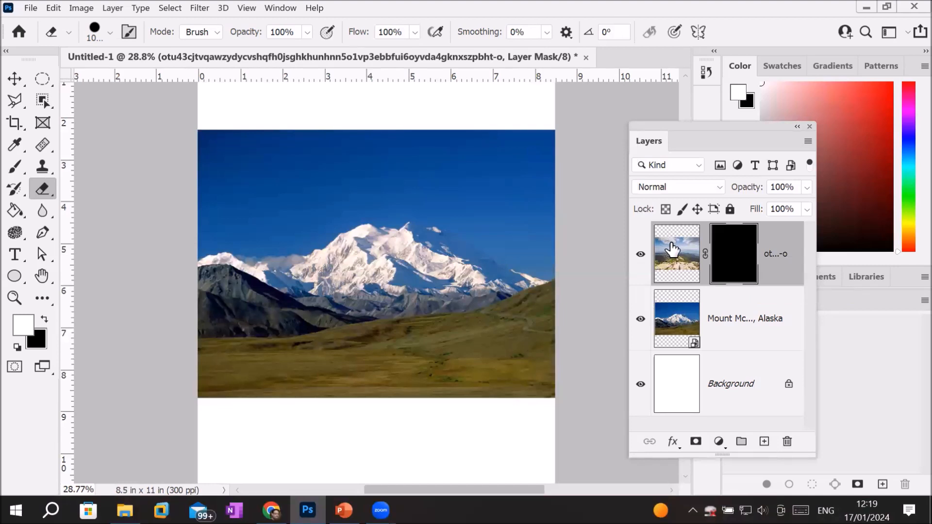
{"action": "left_click", "coordinate": [677, 260]}
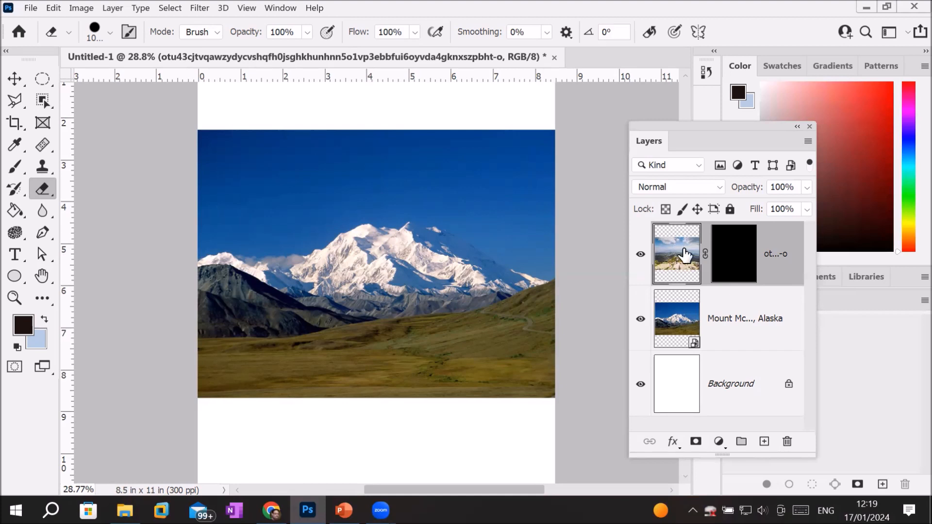
{"action": "left_click", "coordinate": [674, 327]}
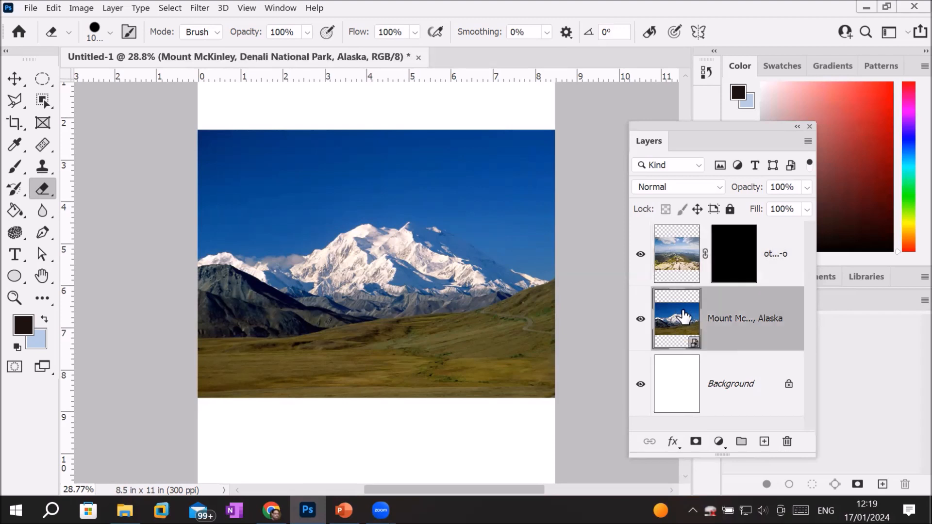
{"action": "left_click", "coordinate": [679, 262]}
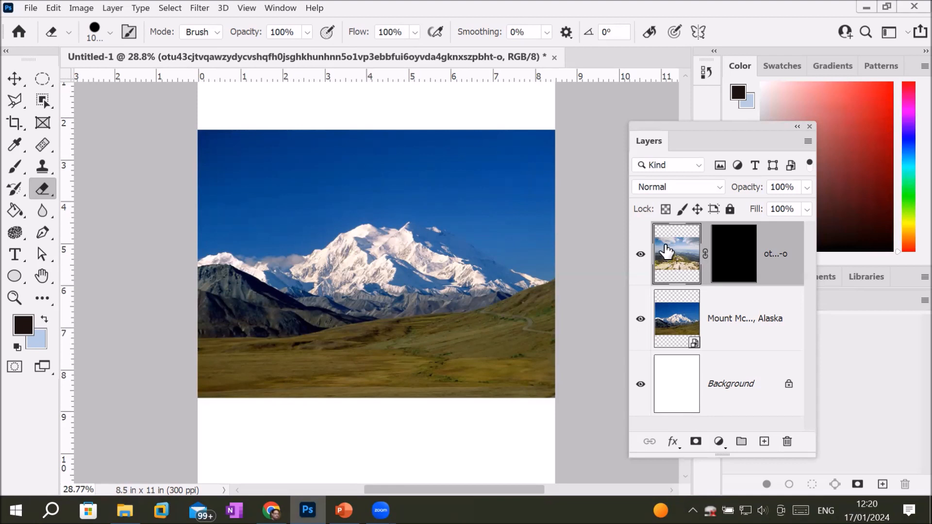
{"action": "left_click", "coordinate": [732, 254]}
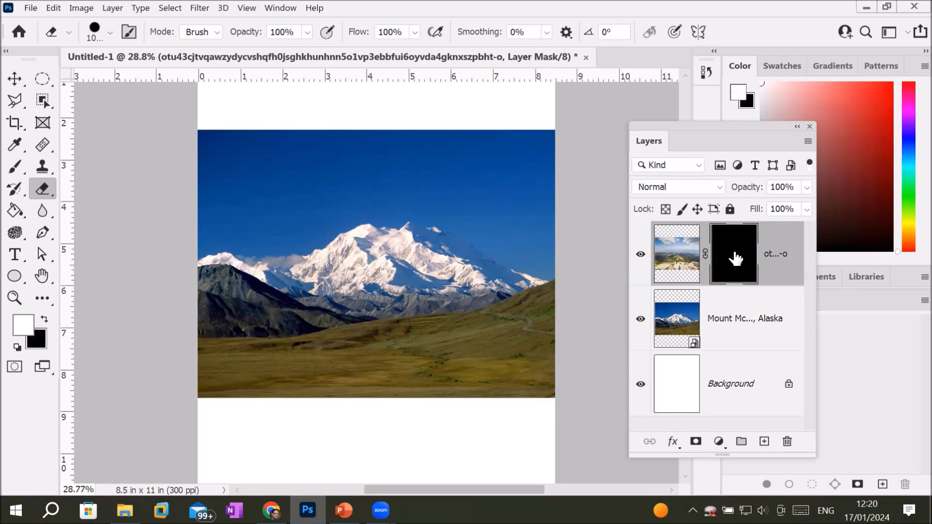
{"action": "left_click", "coordinate": [786, 442]}
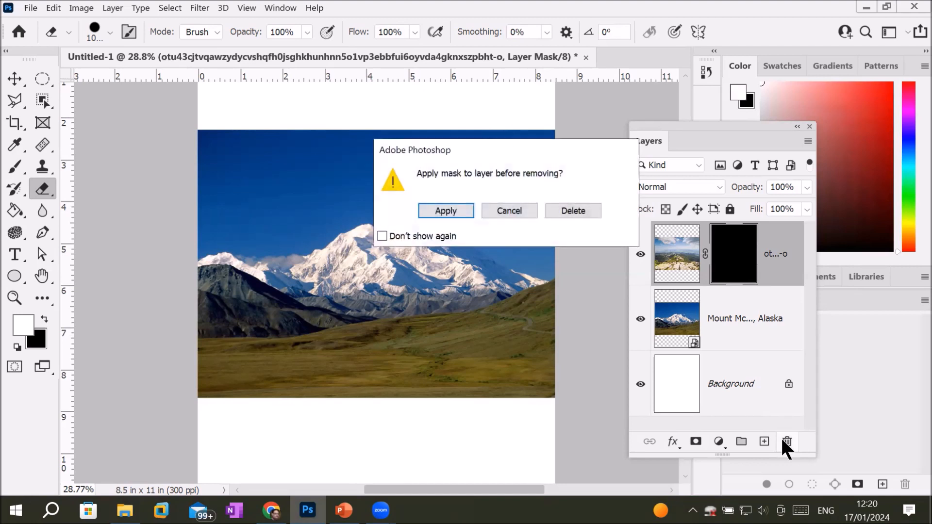
{"action": "left_click", "coordinate": [568, 210]}
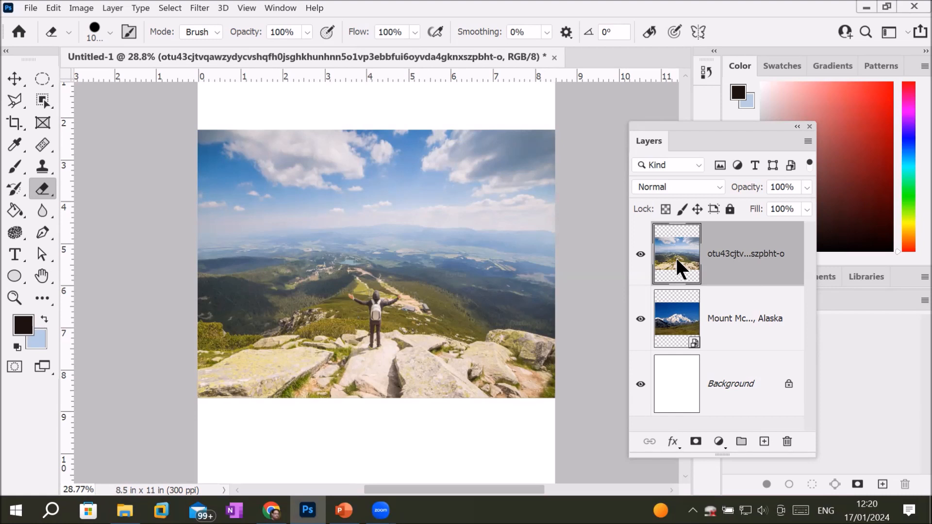
- Reset the foreground and background colors to default and add a white layer mask to the hiker photo, leaving the mask selected
{"action": "left_click", "coordinate": [16, 346]}
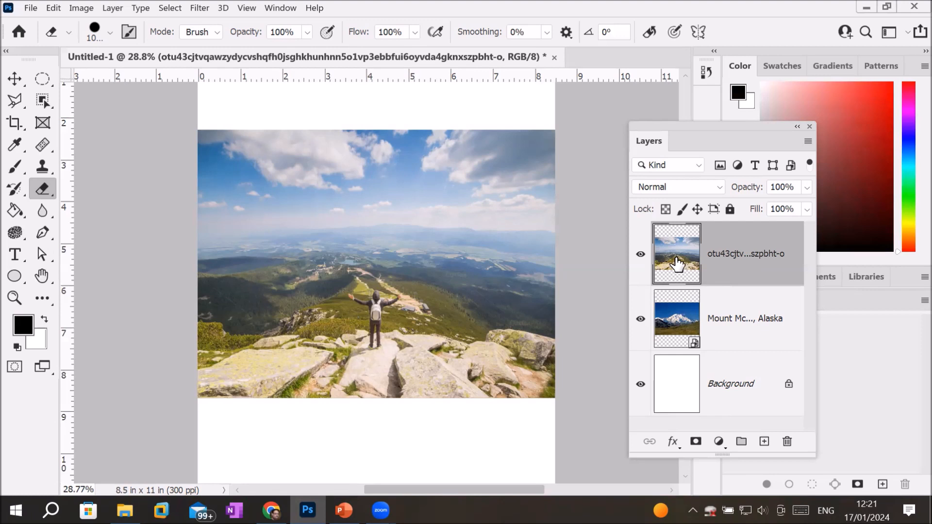
{"action": "left_click", "coordinate": [695, 442]}
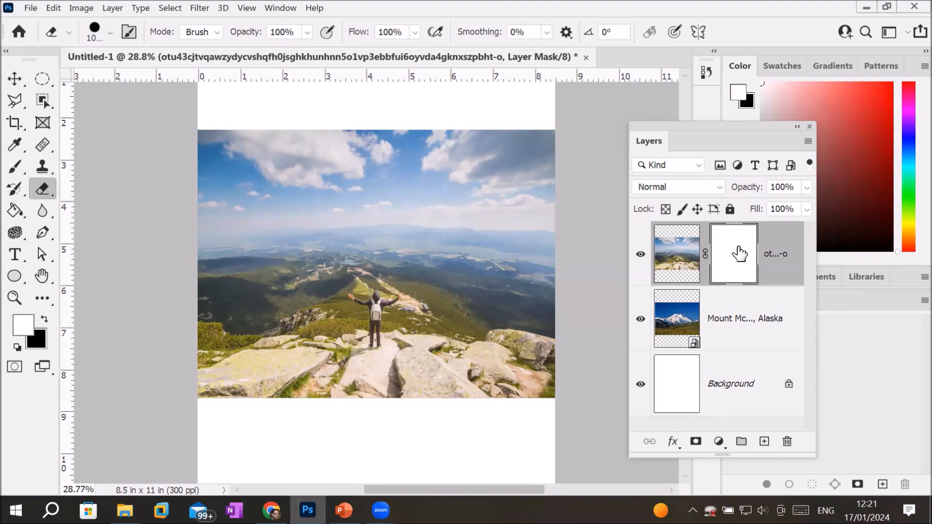
{"action": "left_click", "coordinate": [669, 255]}
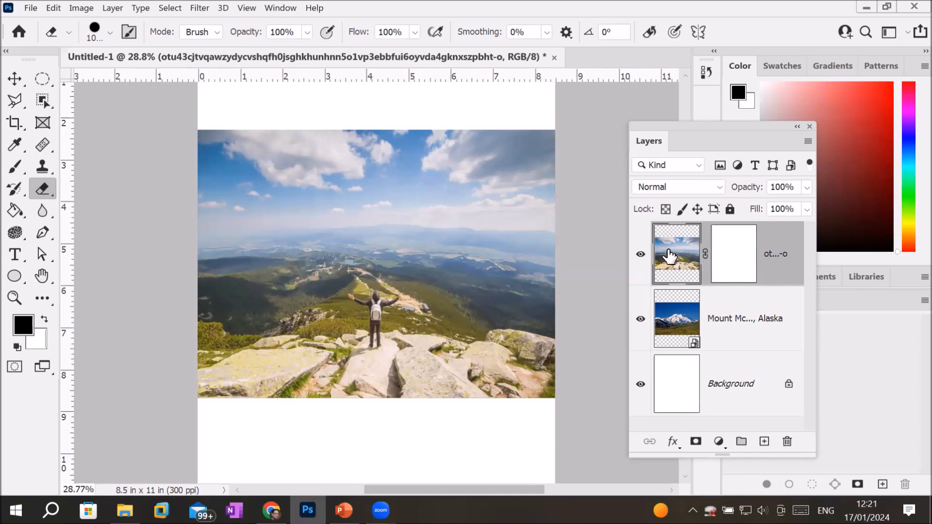
{"action": "left_click", "coordinate": [736, 254]}
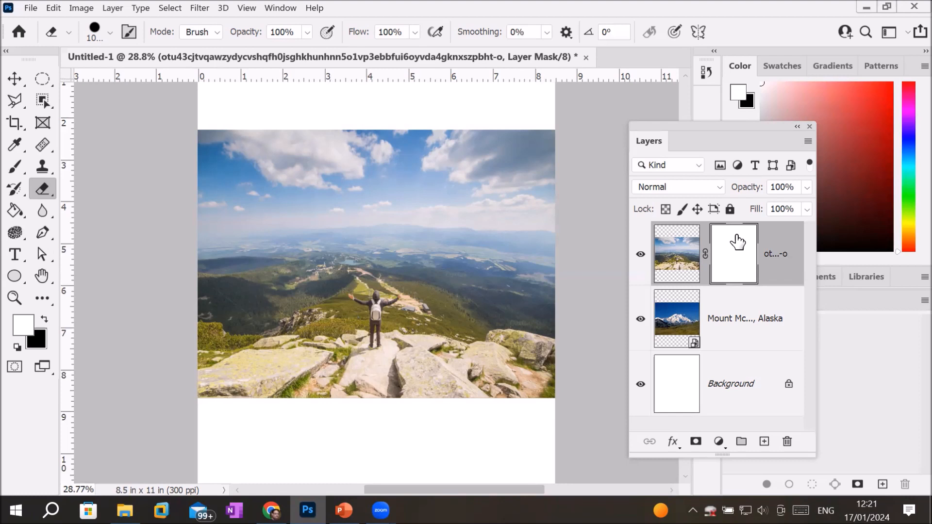
- Choose the Brush tool for the mask and set its size to 300
{"action": "left_click", "coordinate": [16, 164]}
{"action": "right_click", "coordinate": [16, 164]}
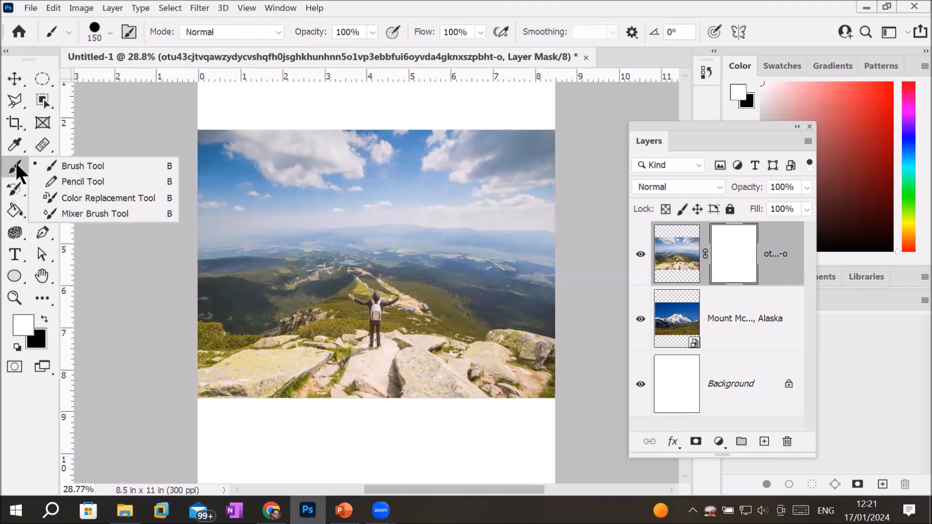
{"action": "left_click", "coordinate": [53, 164]}
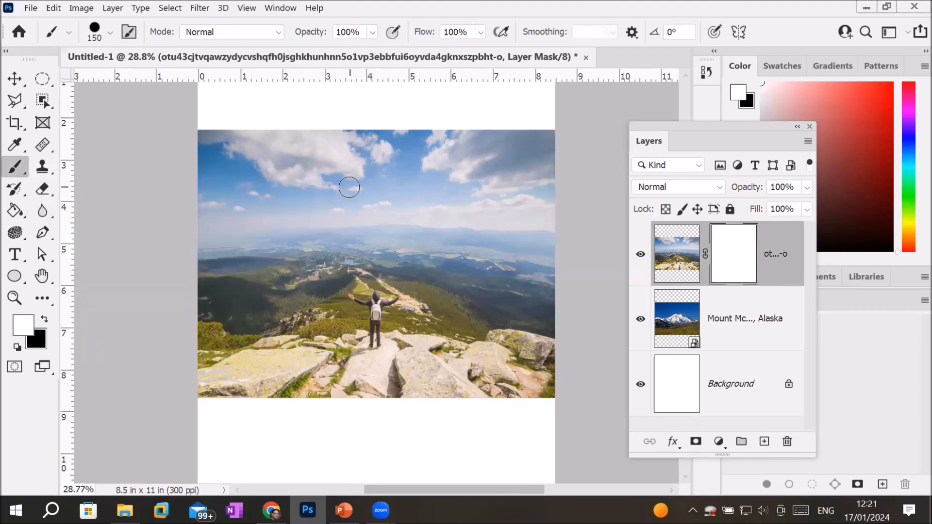
{"action": "key", "text": "bracketright"}
{"action": "key", "text": "bracketright"}
{"action": "key", "text": "bracketright"}
{"action": "key", "text": "bracketright"}
{"action": "key", "text": "bracketleft"}
{"action": "key", "text": "bracketleft"}
{"action": "key", "text": "bracketleft"}
{"action": "key", "text": "bracketright"}
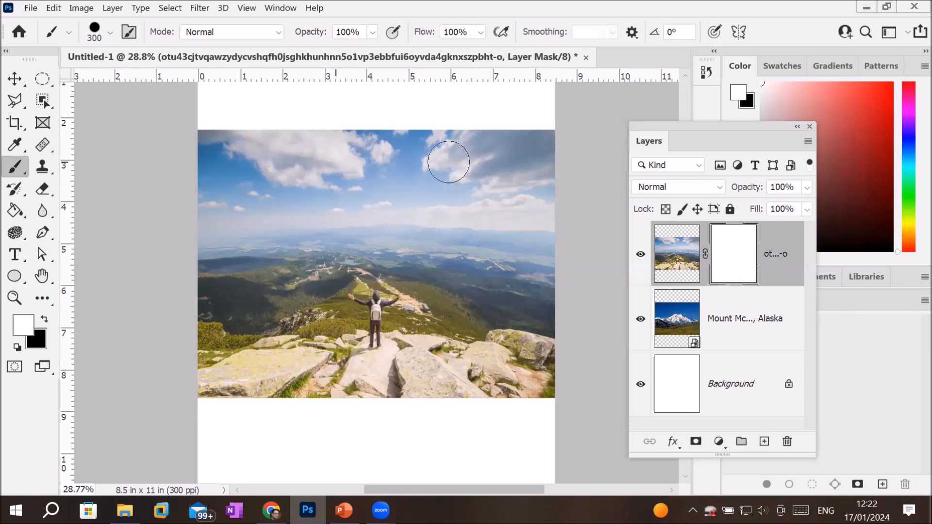
- Paint black on the mask to hide the hiker photo's sky and surroundings, keeping only the area around the hiker
{"action": "left_click", "coordinate": [45, 318]}
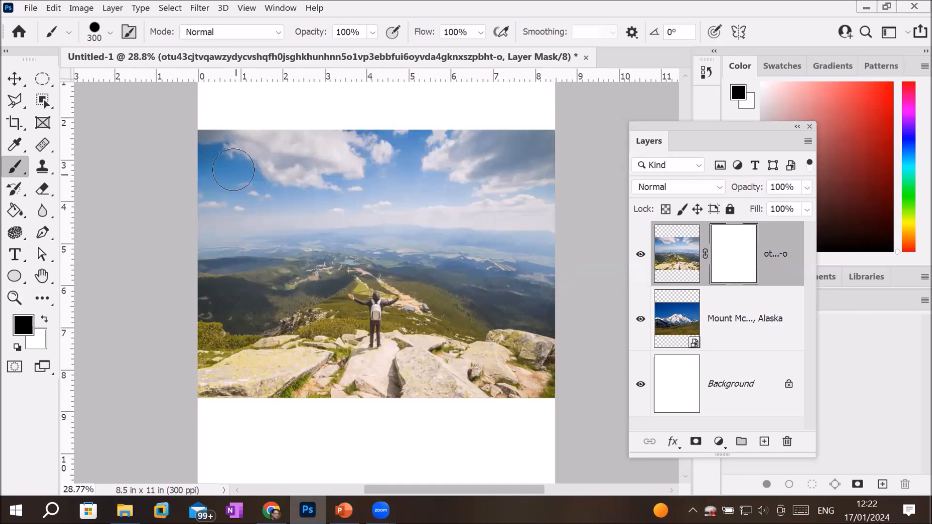
{"action": "mouse_move", "coordinate": [205, 148]}
{"action": "left_mouse_down"}
{"action": "mouse_move", "coordinate": [544, 140]}
{"action": "mouse_move", "coordinate": [217, 133]}
{"action": "mouse_move", "coordinate": [187, 157]}
{"action": "mouse_move", "coordinate": [568, 164]}
{"action": "mouse_move", "coordinate": [545, 184]}
{"action": "mouse_move", "coordinate": [339, 185]}
{"action": "mouse_move", "coordinate": [156, 241]}
{"action": "mouse_move", "coordinate": [191, 202]}
{"action": "mouse_move", "coordinate": [278, 192]}
{"action": "mouse_move", "coordinate": [230, 197]}
{"action": "mouse_move", "coordinate": [189, 252]}
{"action": "mouse_move", "coordinate": [186, 323]}
{"action": "mouse_move", "coordinate": [226, 208]}
{"action": "mouse_move", "coordinate": [200, 299]}
{"action": "mouse_move", "coordinate": [201, 332]}
{"action": "mouse_move", "coordinate": [236, 251]}
{"action": "mouse_move", "coordinate": [217, 382]}
{"action": "mouse_move", "coordinate": [258, 290]}
{"action": "mouse_move", "coordinate": [239, 378]}
{"action": "mouse_move", "coordinate": [328, 363]}
{"action": "mouse_move", "coordinate": [560, 376]}
{"action": "mouse_move", "coordinate": [399, 393]}
{"action": "mouse_move", "coordinate": [218, 394]}
{"action": "mouse_move", "coordinate": [459, 410]}
{"action": "mouse_move", "coordinate": [535, 199]}
{"action": "mouse_move", "coordinate": [531, 352]}
{"action": "mouse_move", "coordinate": [540, 259]}
{"action": "mouse_move", "coordinate": [555, 374]}
{"action": "mouse_move", "coordinate": [487, 192]}
{"action": "mouse_move", "coordinate": [415, 190]}
{"action": "mouse_move", "coordinate": [253, 257]}
{"action": "mouse_move", "coordinate": [264, 260]}
{"action": "mouse_move", "coordinate": [310, 217]}
{"action": "mouse_move", "coordinate": [434, 206]}
{"action": "mouse_move", "coordinate": [537, 226]}
{"action": "mouse_move", "coordinate": [395, 236]}
{"action": "mouse_move", "coordinate": [265, 261]}
{"action": "mouse_move", "coordinate": [262, 328]}
{"action": "mouse_move", "coordinate": [293, 389]}
{"action": "mouse_move", "coordinate": [394, 413]}
{"action": "mouse_move", "coordinate": [518, 228]}
{"action": "mouse_move", "coordinate": [461, 397]}
{"action": "left_mouse_up"}
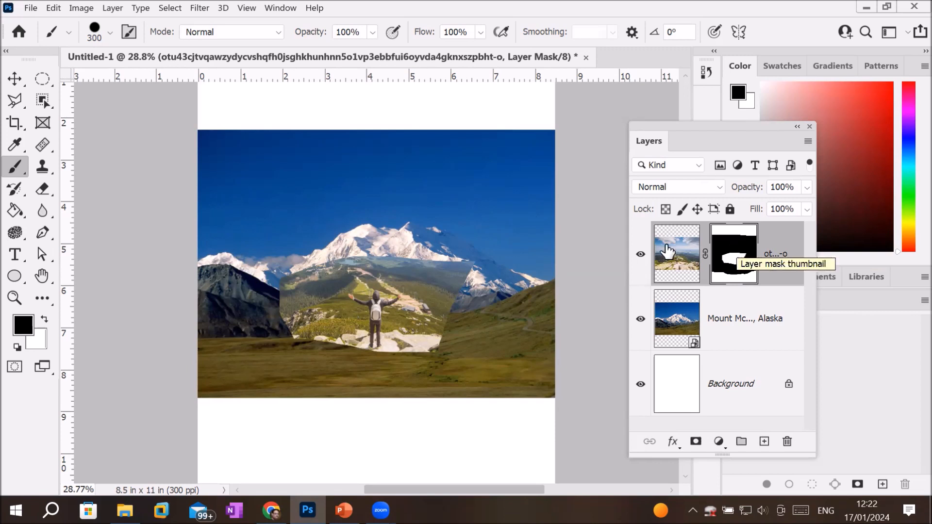
- Paint white on the mask to bring back the hidden sky, hills and rocks of the hiker photo
{"action": "left_click", "coordinate": [45, 319]}
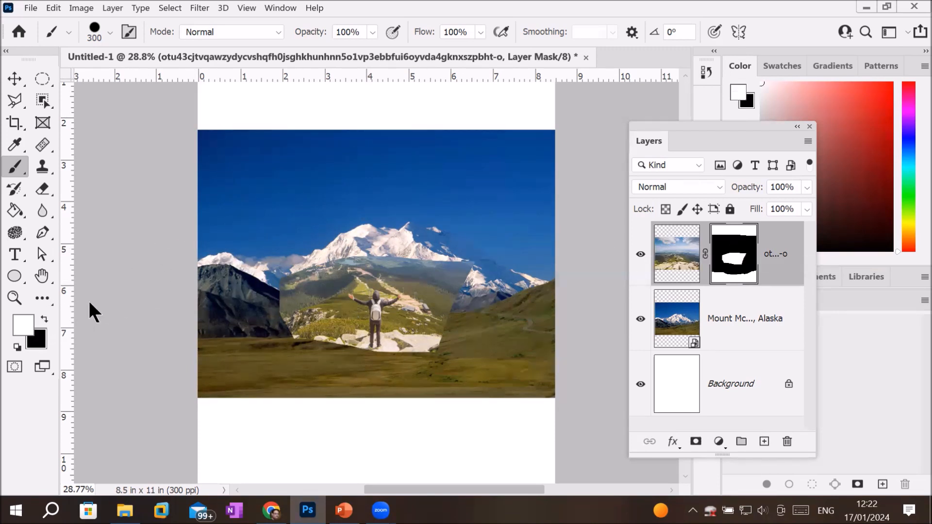
{"action": "mouse_move", "coordinate": [515, 237]}
{"action": "left_mouse_down"}
{"action": "mouse_move", "coordinate": [230, 279]}
{"action": "mouse_move", "coordinate": [213, 368]}
{"action": "mouse_move", "coordinate": [291, 378]}
{"action": "mouse_move", "coordinate": [339, 290]}
{"action": "mouse_move", "coordinate": [534, 359]}
{"action": "mouse_move", "coordinate": [507, 311]}
{"action": "mouse_move", "coordinate": [539, 299]}
{"action": "mouse_move", "coordinate": [354, 208]}
{"action": "mouse_move", "coordinate": [231, 199]}
{"action": "mouse_move", "coordinate": [522, 146]}
{"action": "mouse_move", "coordinate": [203, 163]}
{"action": "mouse_move", "coordinate": [202, 145]}
{"action": "mouse_move", "coordinate": [206, 192]}
{"action": "left_mouse_up"}
{"action": "mouse_move", "coordinate": [262, 207]}
{"action": "left_mouse_down"}
{"action": "mouse_move", "coordinate": [557, 137]}
{"action": "mouse_move", "coordinate": [495, 177]}
{"action": "mouse_move", "coordinate": [547, 194]}
{"action": "mouse_move", "coordinate": [524, 207]}
{"action": "left_mouse_up"}
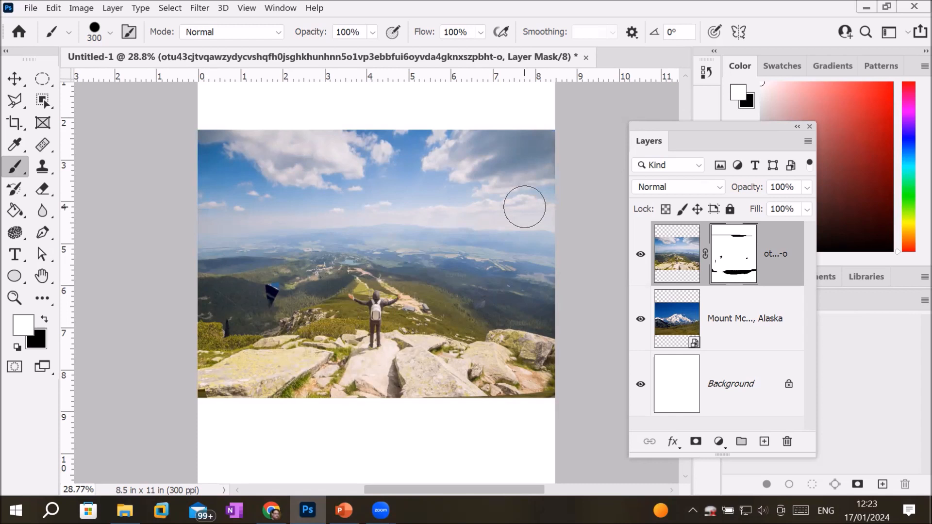
{"action": "left_click_drag", "start_coordinate": [272, 294], "coordinate": [227, 329]}
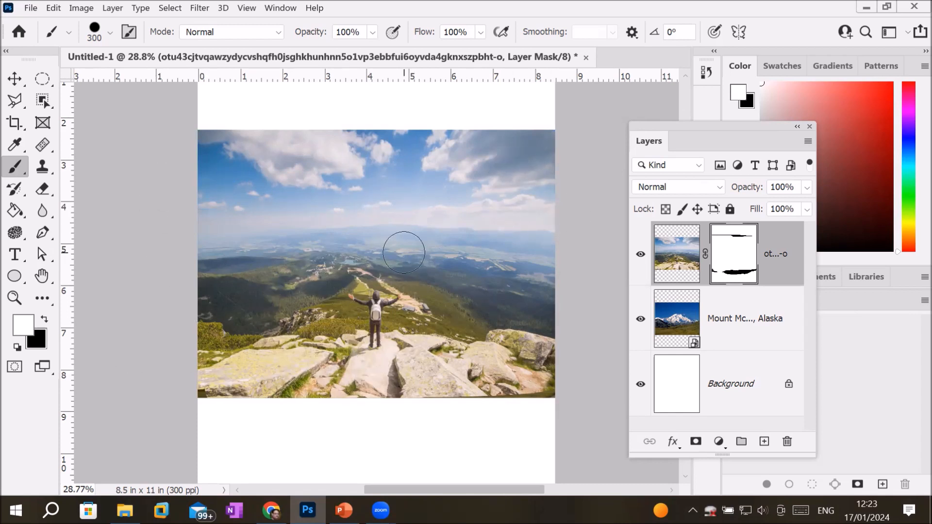
{"action": "mouse_move", "coordinate": [484, 305]}
{"action": "left_mouse_down"}
{"action": "mouse_move", "coordinate": [254, 357]}
{"action": "mouse_move", "coordinate": [538, 379]}
{"action": "mouse_move", "coordinate": [472, 384]}
{"action": "left_mouse_up"}
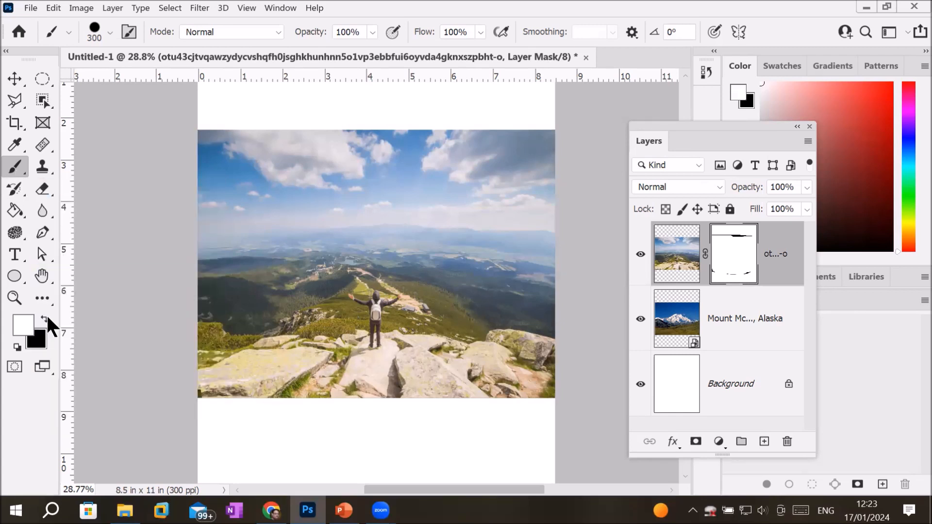
- Paint black on the hiker photo's mask with a size 700 brush, making five round holes at the center and near the four corners
{"action": "left_click", "coordinate": [45, 319]}
{"action": "key", "text": "bracketright"}
{"action": "key", "text": "bracketright"}
{"action": "key", "text": "bracketright"}
{"action": "key", "text": "bracketright"}
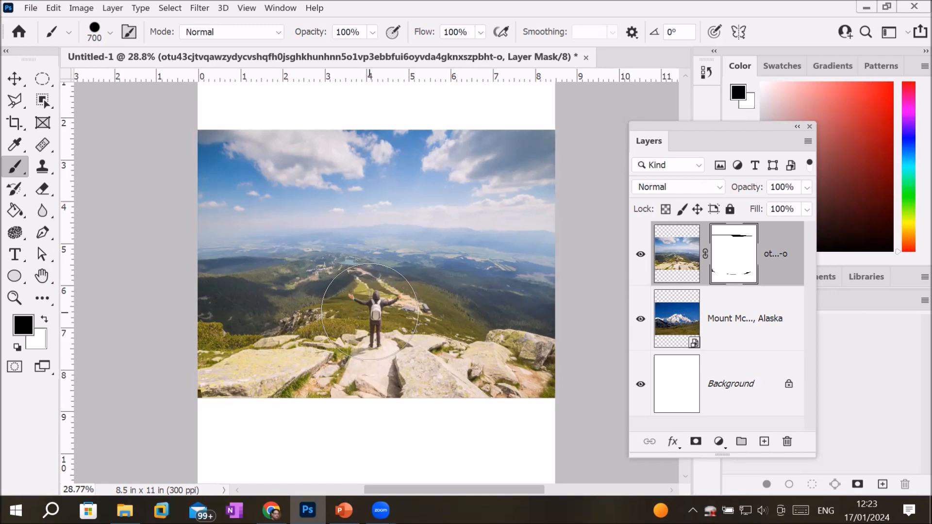
{"action": "left_click", "coordinate": [369, 312]}
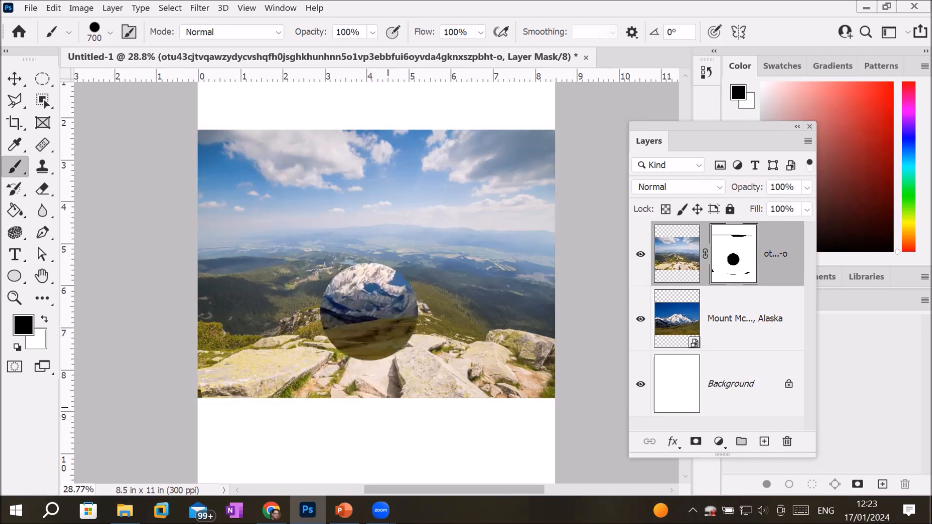
{"action": "left_click", "coordinate": [501, 194]}
{"action": "left_click", "coordinate": [253, 190]}
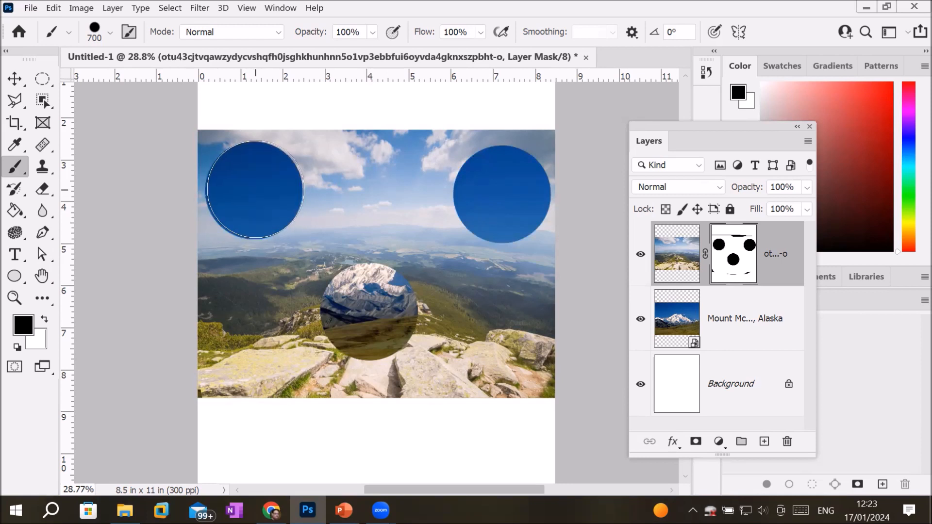
{"action": "left_click", "coordinate": [246, 349]}
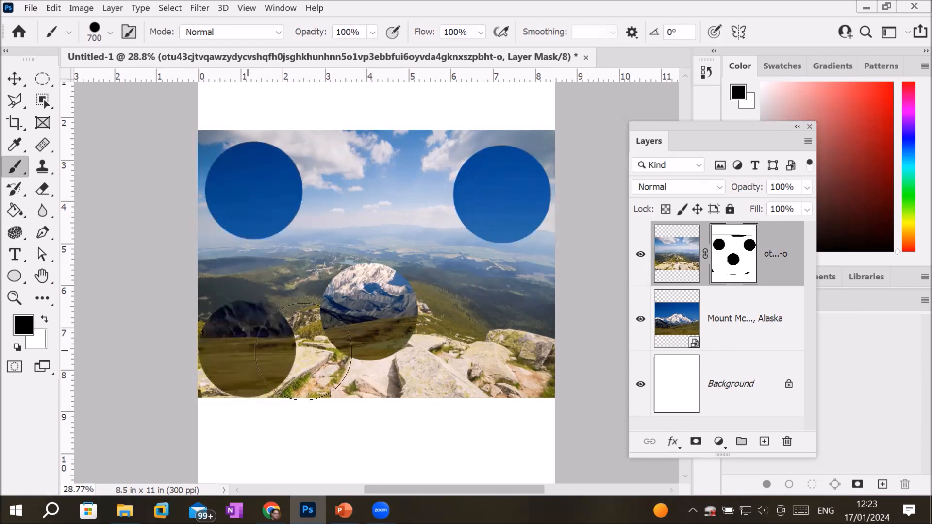
{"action": "left_click", "coordinate": [505, 342]}
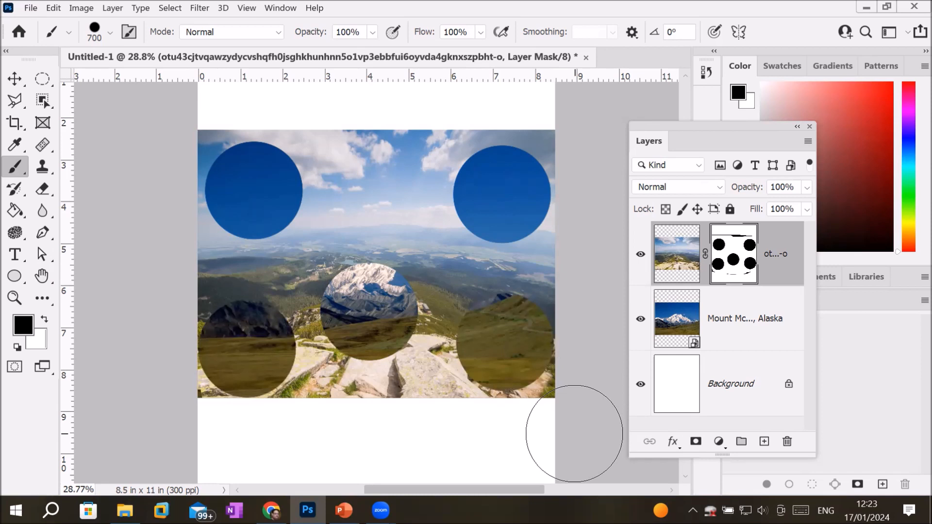
- Hide the Mount McKinley layer and fill the Background layer with a light red foreground color
{"action": "left_click", "coordinate": [678, 328]}
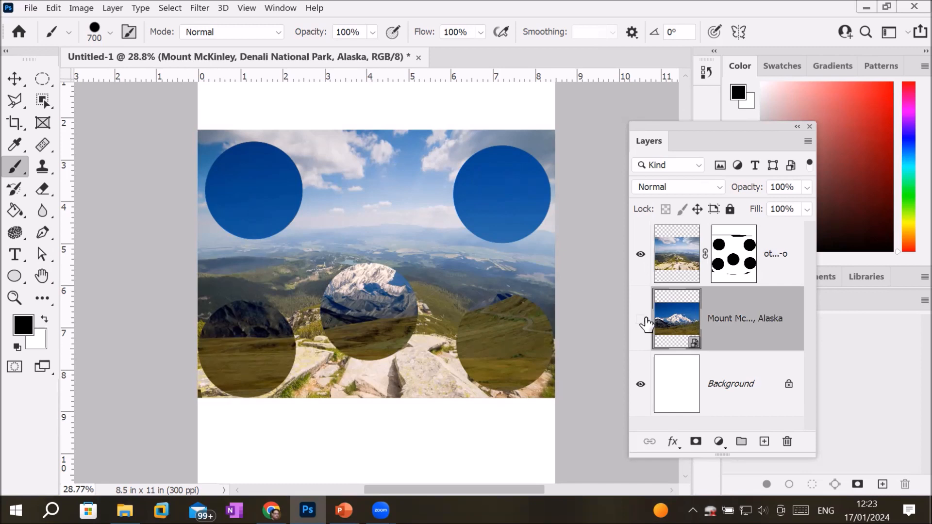
{"action": "left_click", "coordinate": [640, 320]}
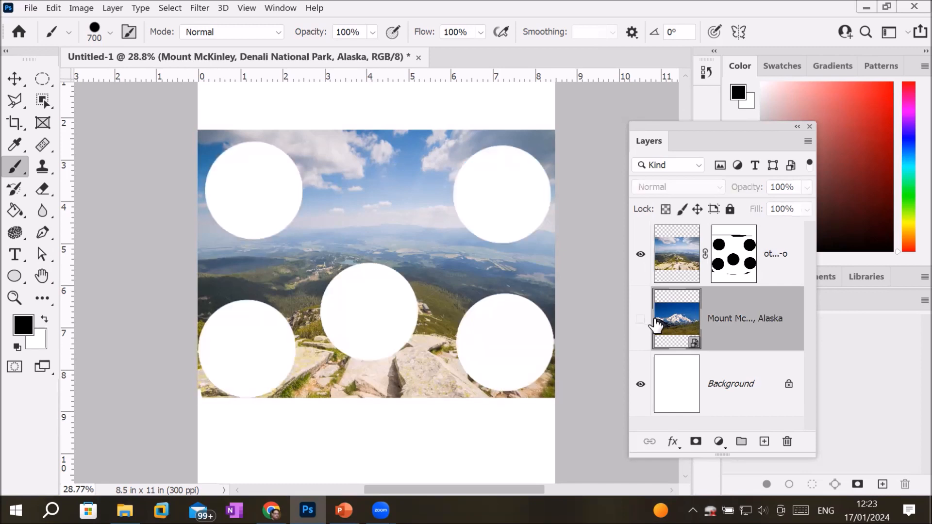
{"action": "left_click", "coordinate": [681, 387]}
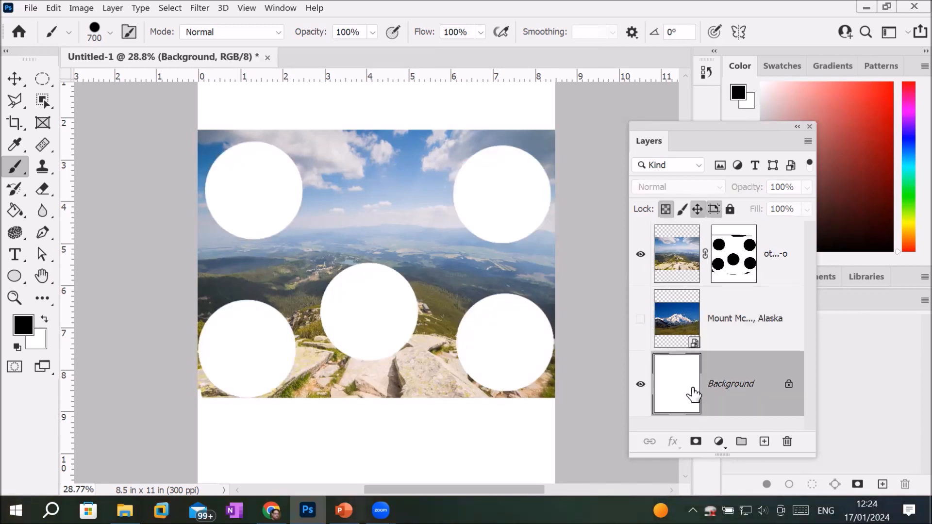
{"action": "left_click", "coordinate": [27, 329]}
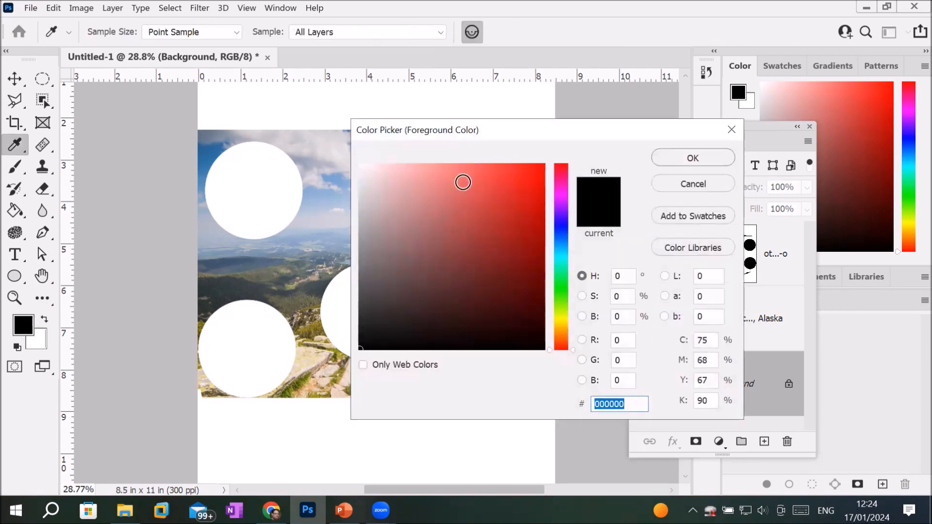
{"action": "left_click", "coordinate": [486, 186]}
{"action": "left_click", "coordinate": [692, 157]}
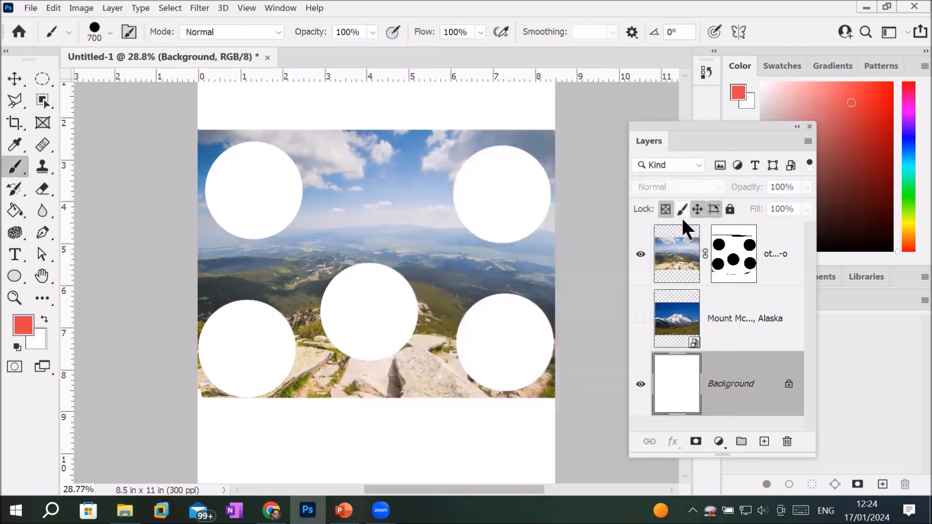
{"action": "key", "text": "alt+BackSpace"}
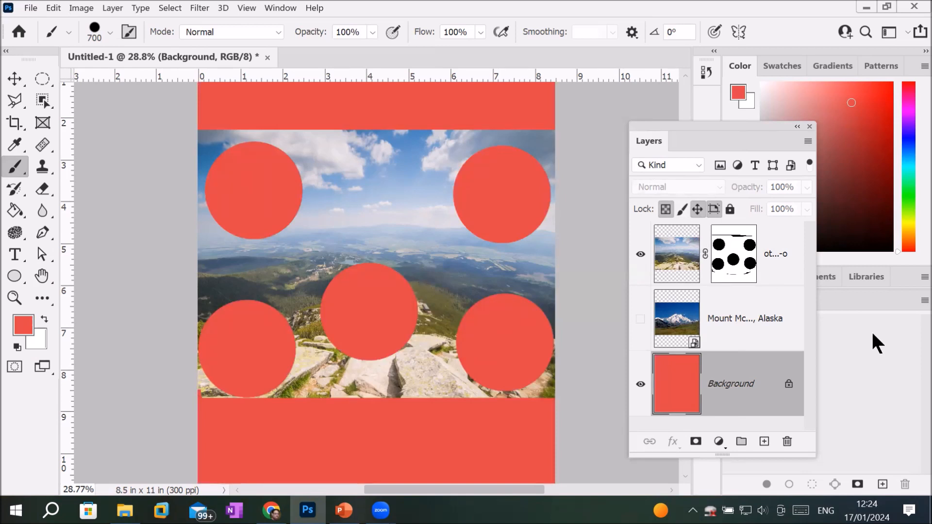
- Fill the Background layer with the colored dot pattern in Normal mode at 100% opacity
{"action": "left_click", "coordinate": [53, 8]}
{"action": "left_click", "coordinate": [88, 219]}
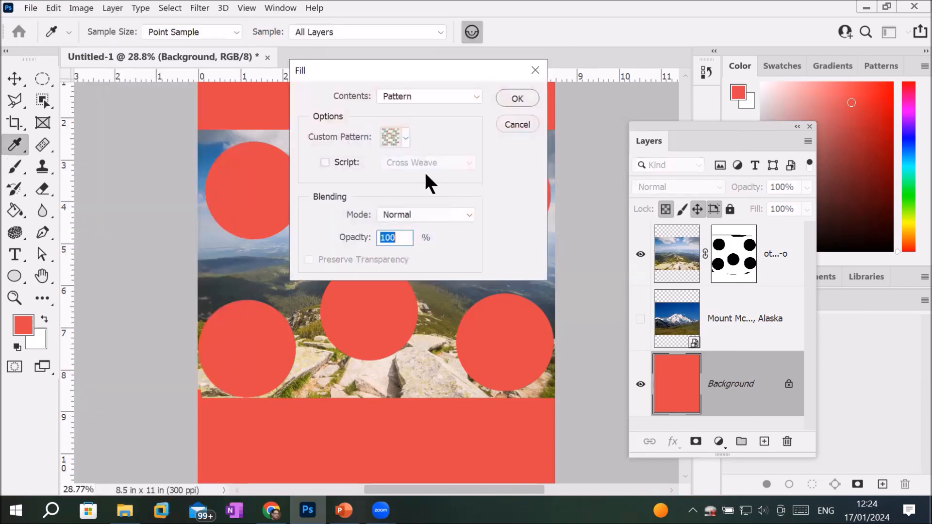
{"action": "left_click", "coordinate": [449, 91]}
{"action": "left_click", "coordinate": [448, 92]}
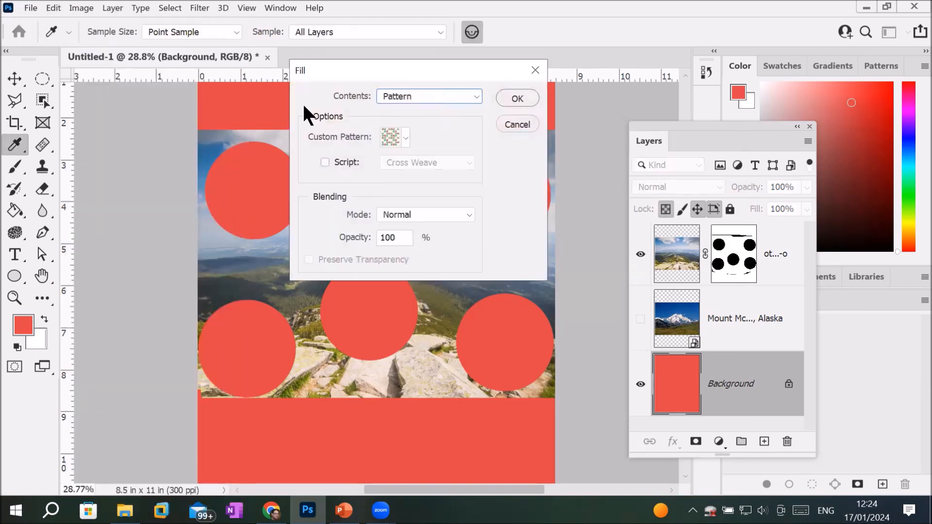
{"action": "left_click", "coordinate": [517, 99]}
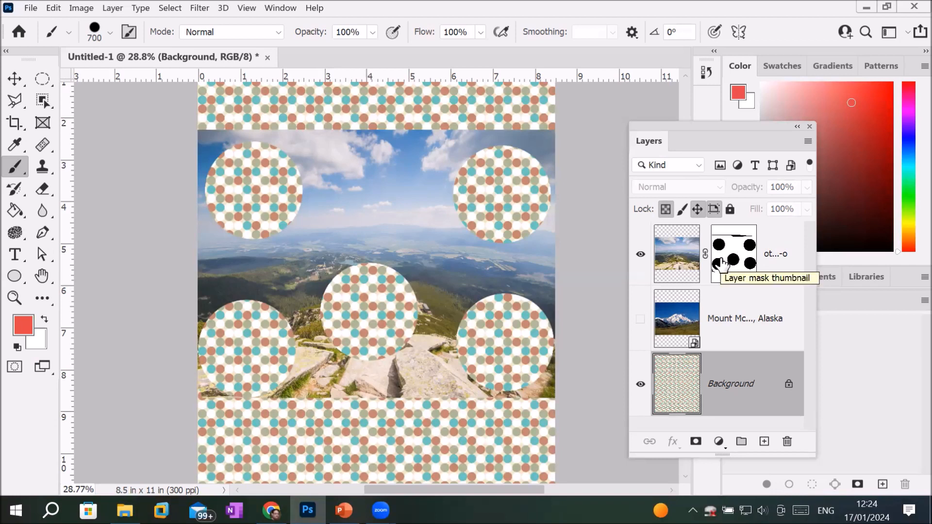
- Delete the hiker photo layer together with its mask
{"action": "left_click", "coordinate": [679, 265]}
{"action": "left_click", "coordinate": [786, 442]}
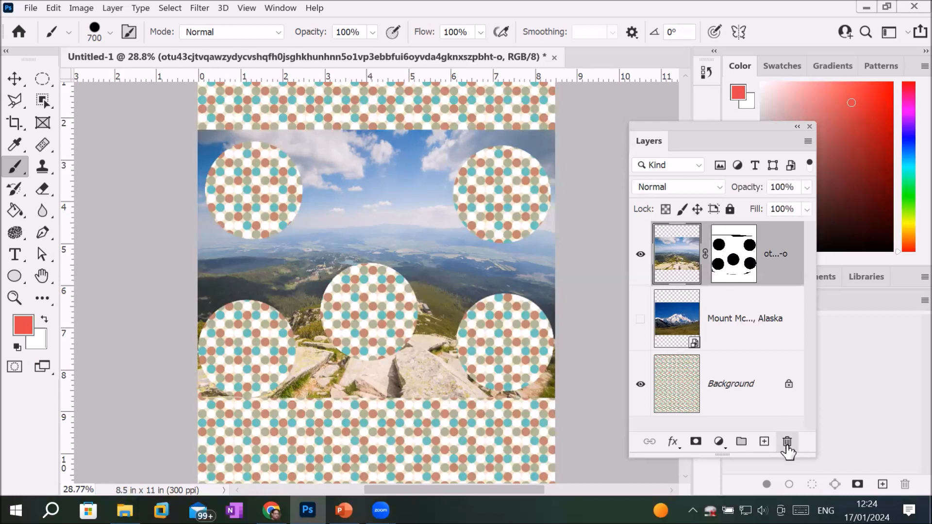
{"action": "left_click", "coordinate": [522, 215]}
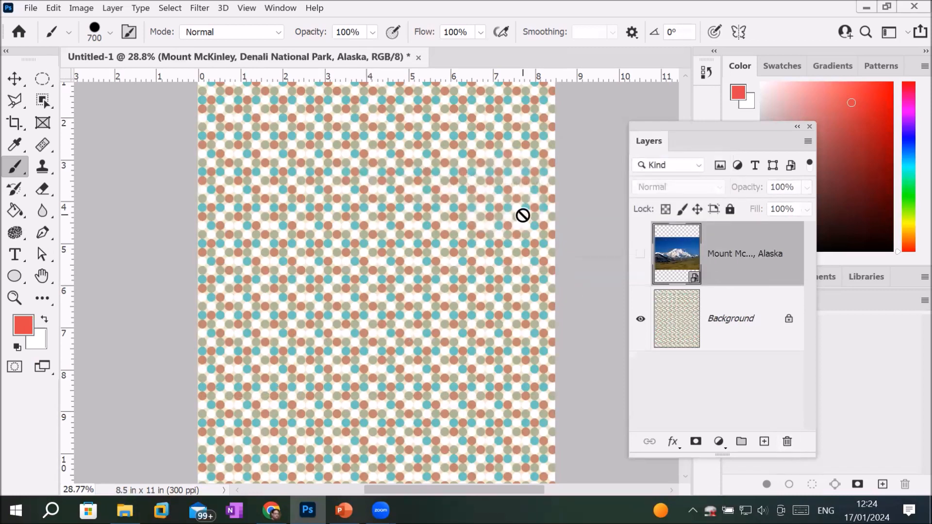
- Make the Mount McKinley layer visible and add a black layer mask that hides the whole photo
{"action": "left_click", "coordinate": [690, 328]}
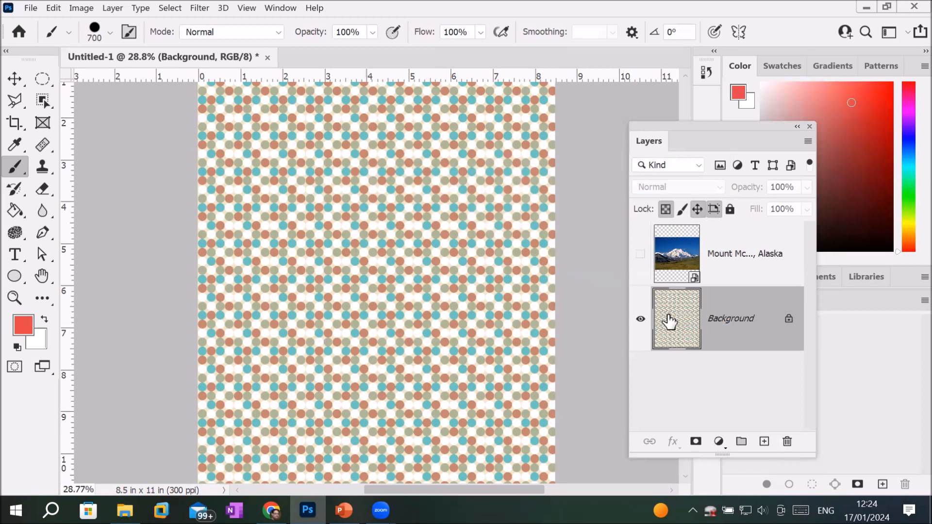
{"action": "left_click", "coordinate": [673, 250]}
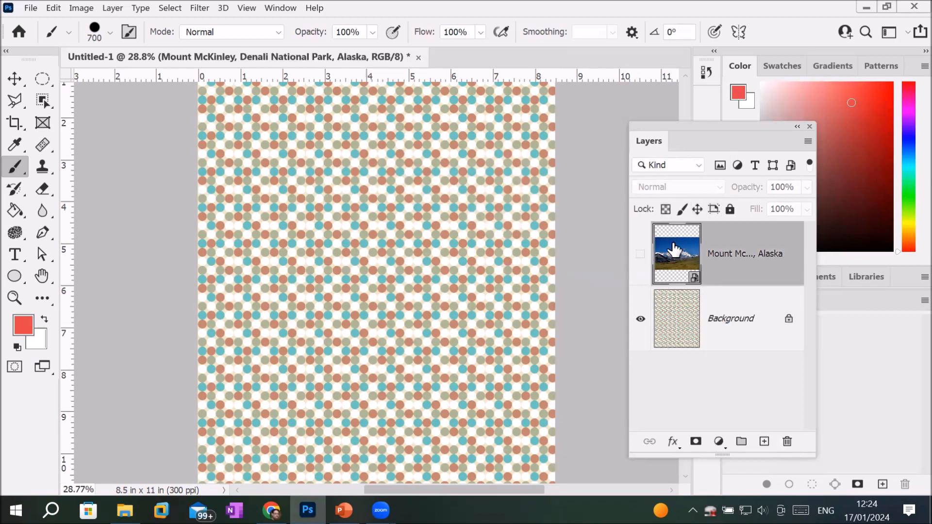
{"action": "left_click", "coordinate": [640, 255]}
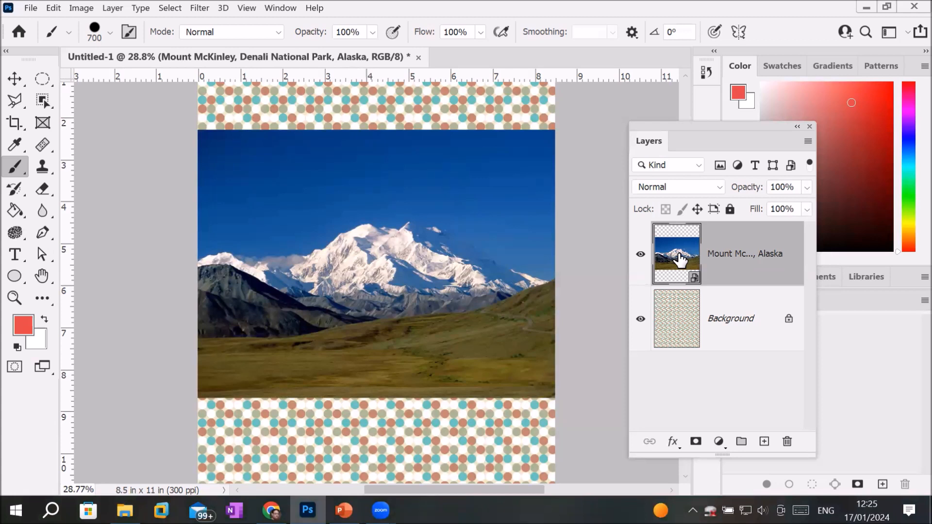
{"action": "left_click", "coordinate": [696, 441], "text": "alt"}
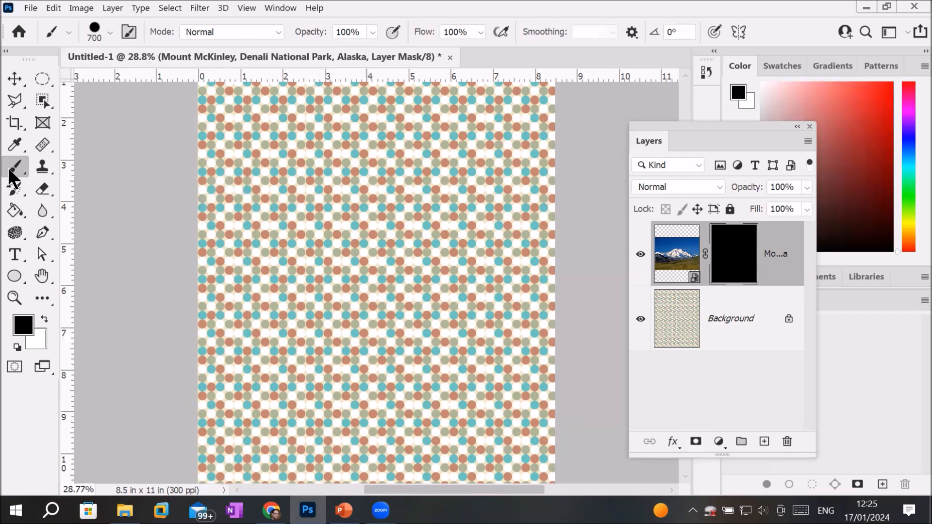
- Paint white across the black mask to reveal the entire Mount McKinley photo
{"action": "left_click", "coordinate": [44, 318]}
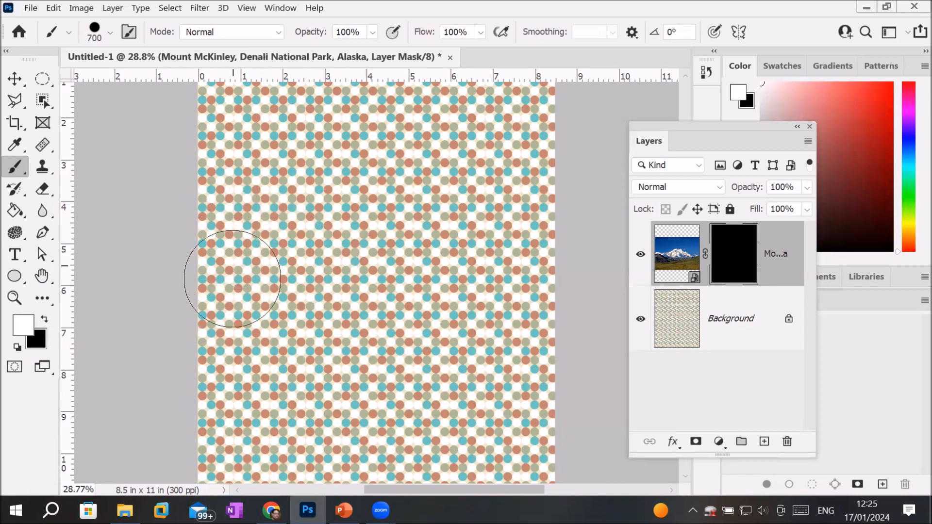
{"action": "mouse_move", "coordinate": [223, 303]}
{"action": "left_mouse_down"}
{"action": "mouse_move", "coordinate": [565, 303]}
{"action": "mouse_move", "coordinate": [547, 291]}
{"action": "left_mouse_up"}
{"action": "left_click", "coordinate": [178, 223]}
{"action": "mouse_move", "coordinate": [269, 232]}
{"action": "left_mouse_down"}
{"action": "mouse_move", "coordinate": [572, 244]}
{"action": "mouse_move", "coordinate": [252, 220]}
{"action": "mouse_move", "coordinate": [151, 227]}
{"action": "mouse_move", "coordinate": [311, 208]}
{"action": "mouse_move", "coordinate": [572, 203]}
{"action": "mouse_move", "coordinate": [232, 189]}
{"action": "mouse_move", "coordinate": [79, 203]}
{"action": "mouse_move", "coordinate": [162, 188]}
{"action": "mouse_move", "coordinate": [528, 177]}
{"action": "mouse_move", "coordinate": [521, 154]}
{"action": "mouse_move", "coordinate": [134, 179]}
{"action": "mouse_move", "coordinate": [518, 186]}
{"action": "mouse_move", "coordinate": [473, 296]}
{"action": "mouse_move", "coordinate": [148, 321]}
{"action": "mouse_move", "coordinate": [499, 313]}
{"action": "mouse_move", "coordinate": [210, 340]}
{"action": "mouse_move", "coordinate": [556, 330]}
{"action": "mouse_move", "coordinate": [206, 379]}
{"action": "mouse_move", "coordinate": [443, 384]}
{"action": "mouse_move", "coordinate": [128, 413]}
{"action": "mouse_move", "coordinate": [454, 408]}
{"action": "mouse_move", "coordinate": [518, 421]}
{"action": "mouse_move", "coordinate": [426, 423]}
{"action": "mouse_move", "coordinate": [565, 396]}
{"action": "left_mouse_up"}
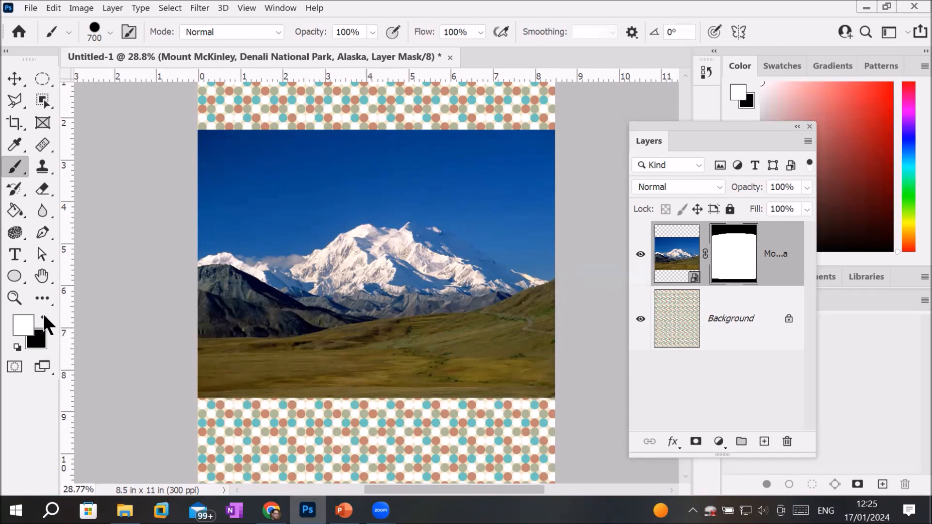
- Paint straight black strokes on the mask along the photo's four edges, leaving the central peak, and paint white to restore the whole photo
{"action": "left_click", "coordinate": [44, 319]}
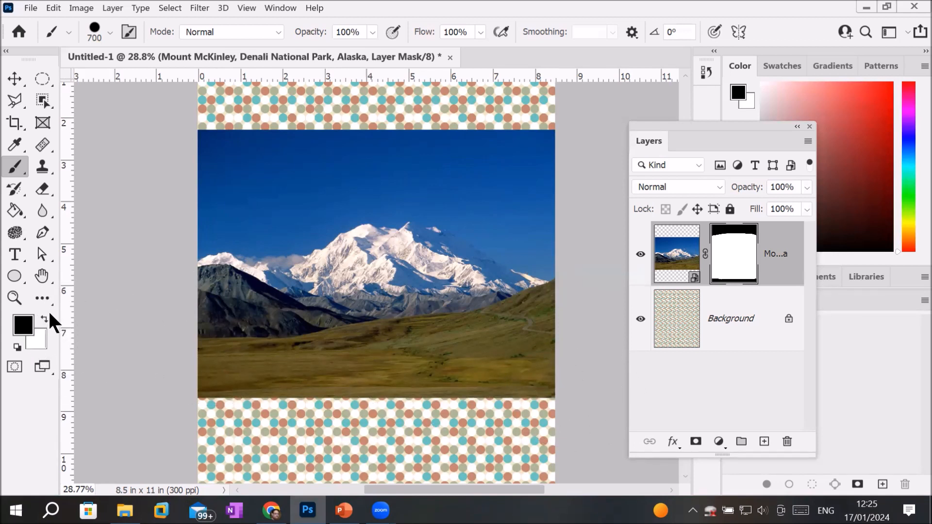
{"action": "left_click", "coordinate": [229, 171]}
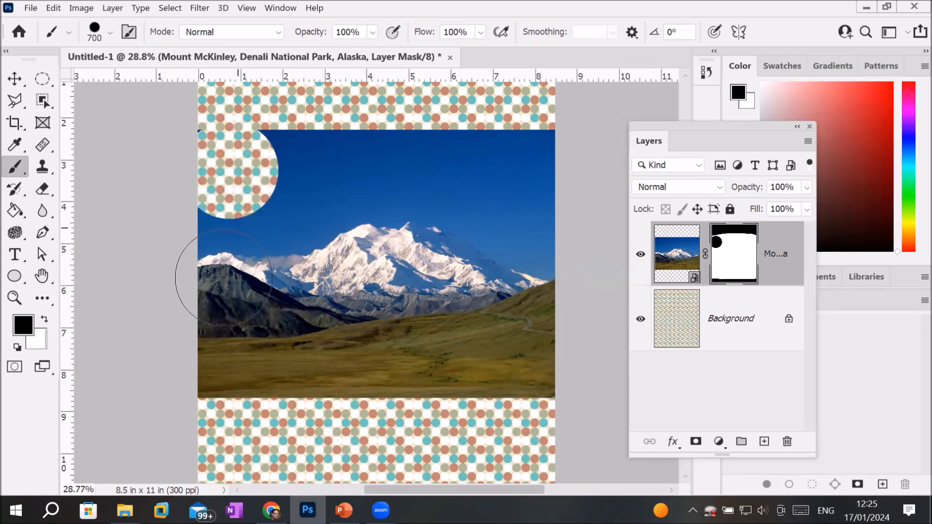
{"action": "left_click", "coordinate": [211, 352], "text": "shift"}
{"action": "left_click", "coordinate": [509, 356], "text": "shift"}
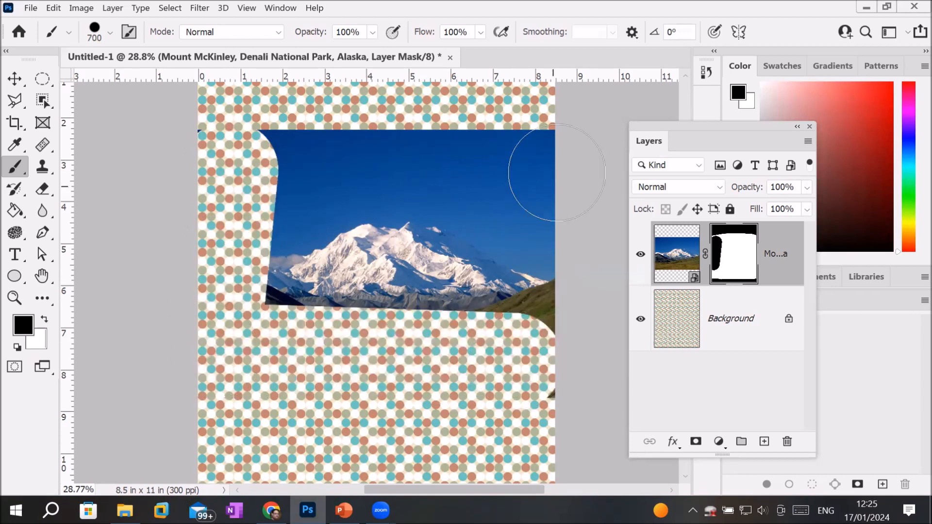
{"action": "left_click", "coordinate": [530, 166], "text": "shift"}
{"action": "left_click", "coordinate": [302, 169], "text": "shift"}
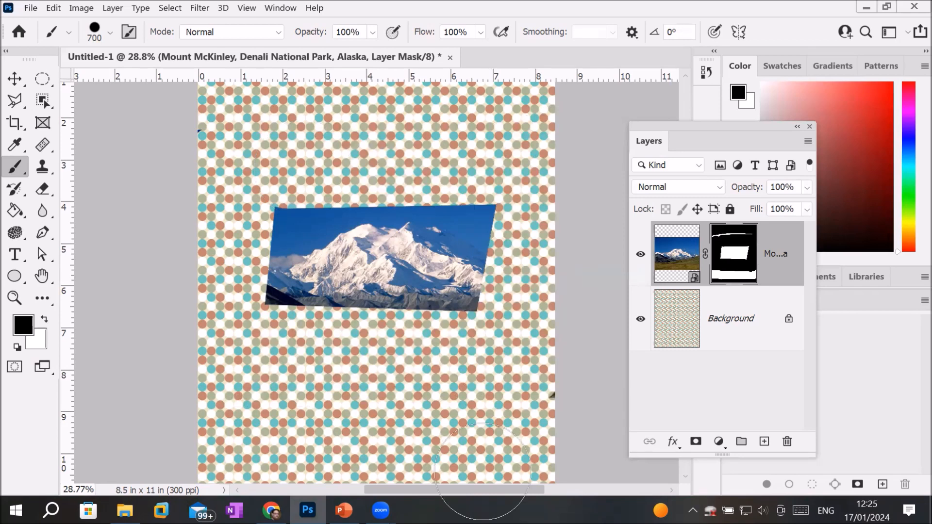
{"action": "left_click", "coordinate": [44, 318]}
{"action": "mouse_move", "coordinate": [197, 194]}
{"action": "left_mouse_down"}
{"action": "mouse_move", "coordinate": [291, 163]}
{"action": "mouse_move", "coordinate": [281, 220]}
{"action": "mouse_move", "coordinate": [223, 272]}
{"action": "mouse_move", "coordinate": [213, 301]}
{"action": "mouse_move", "coordinate": [530, 387]}
{"action": "mouse_move", "coordinate": [114, 358]}
{"action": "left_mouse_up"}
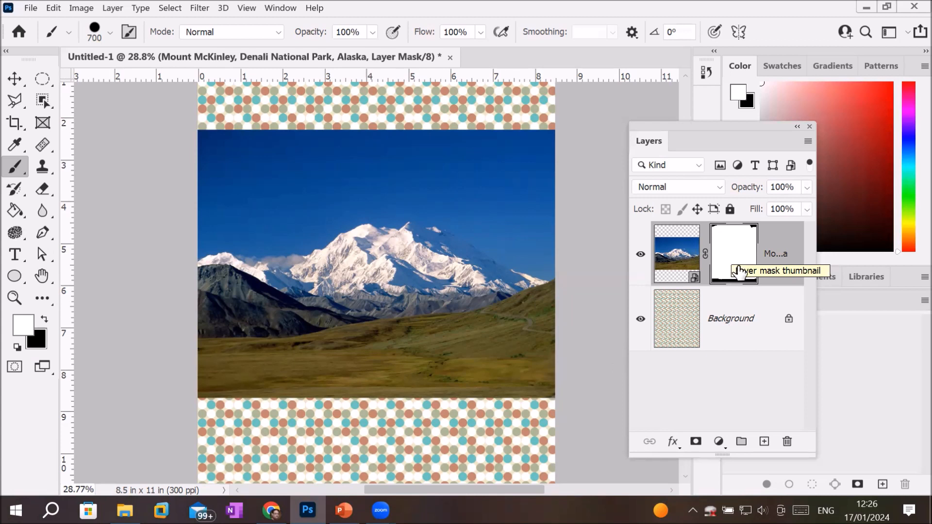
- Delete the Mount McKinley photo's layer mask and the photo layer itself, leaving only the patterned Background
{"action": "left_click", "coordinate": [786, 441]}
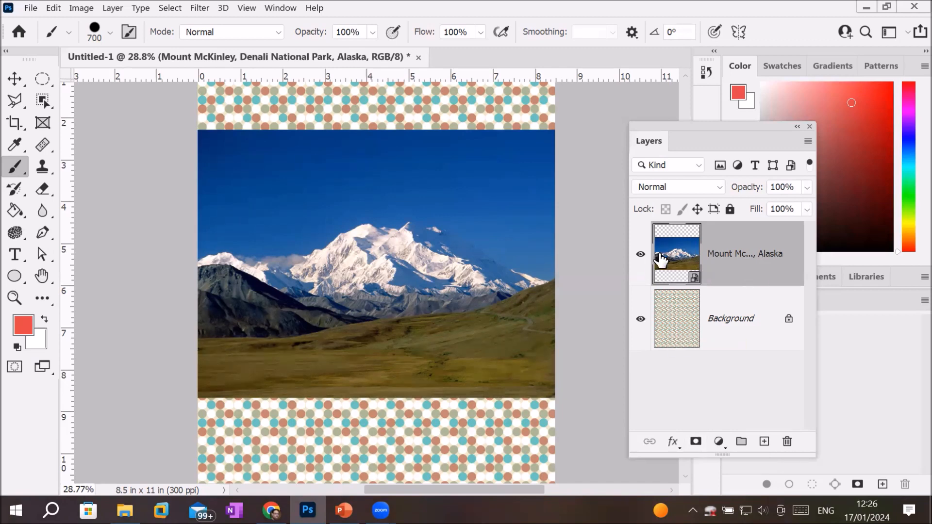
{"action": "left_click", "coordinate": [786, 442]}
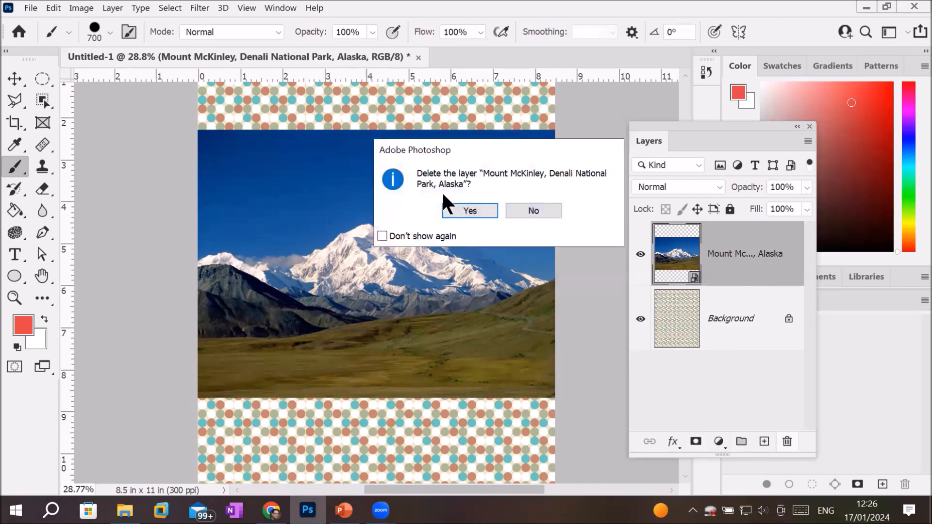
{"action": "left_click", "coordinate": [456, 209]}
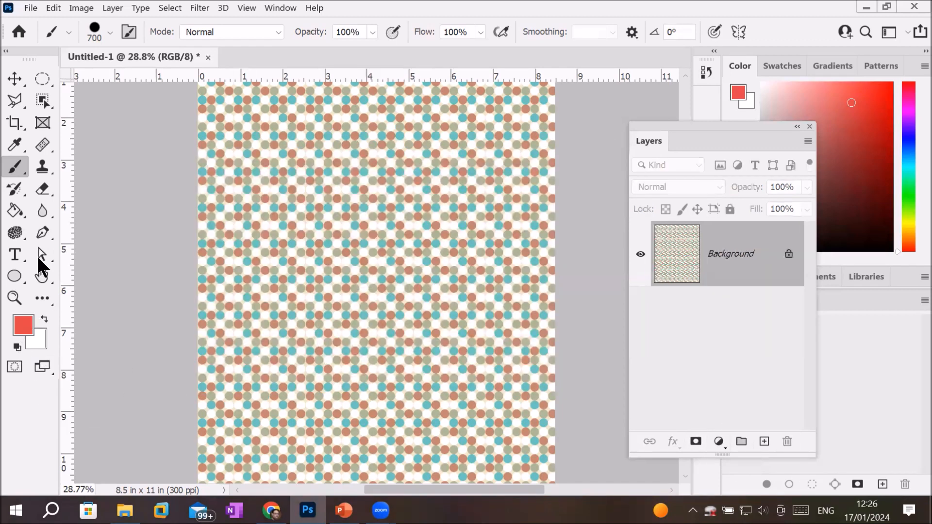
- Place Landscapes- (7).jpg from the GreenLandscapes images folder as an embedded image in the document
{"action": "left_click", "coordinate": [30, 8]}
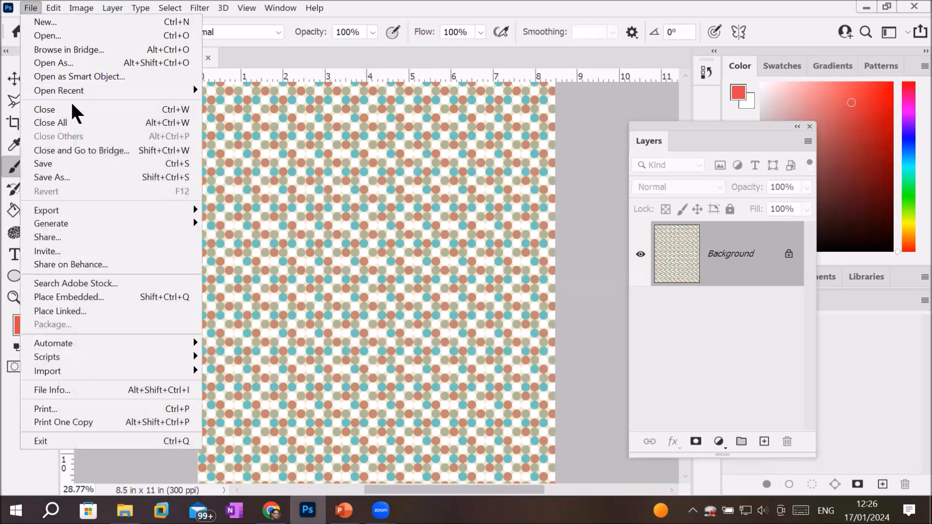
{"action": "left_click", "coordinate": [104, 295]}
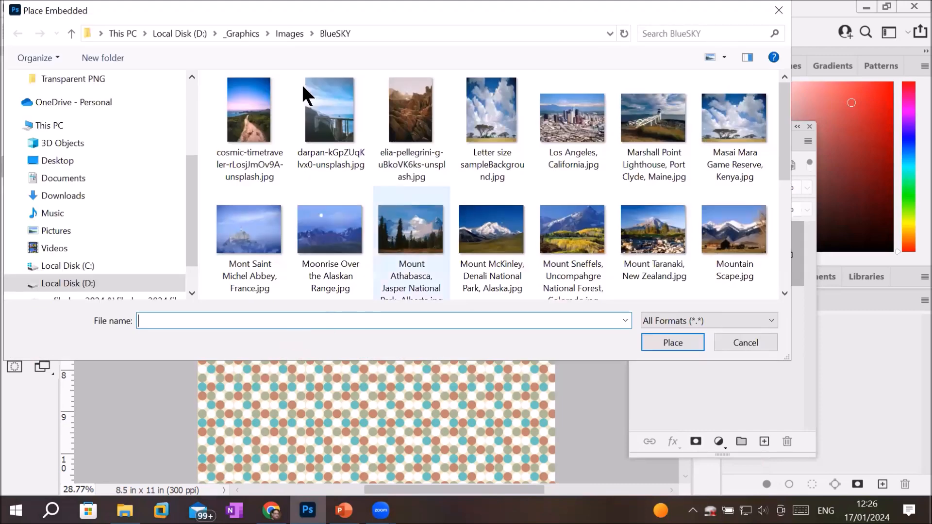
{"action": "left_click", "coordinate": [286, 33]}
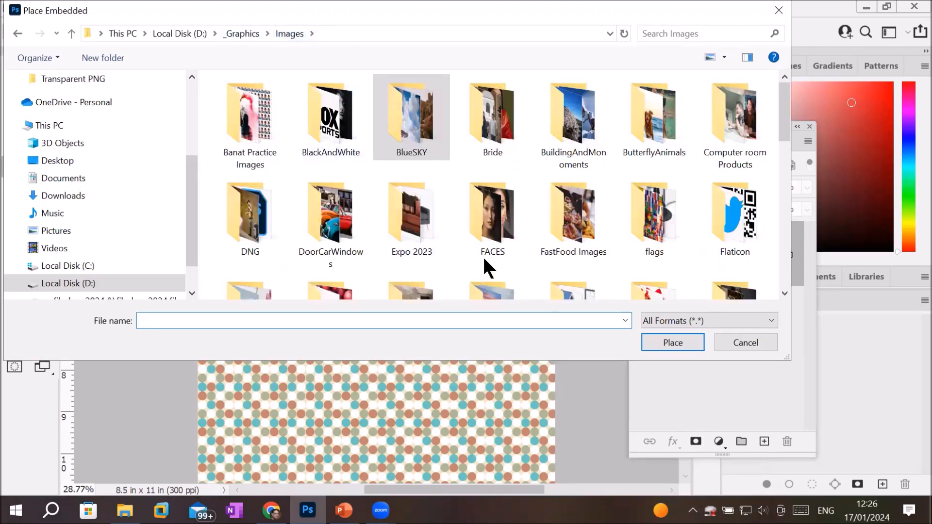
{"action": "left_click_drag", "start_coordinate": [495, 362], "coordinate": [491, 470]}
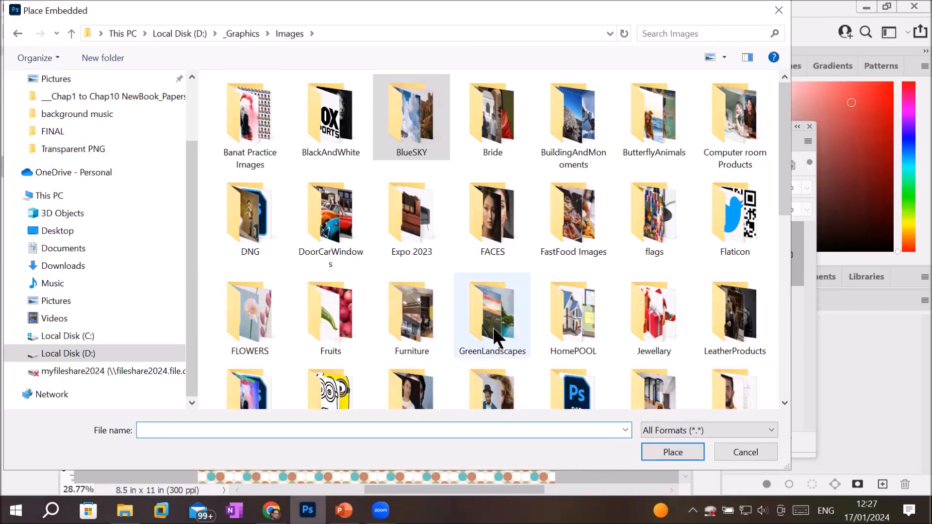
{"action": "double_click", "coordinate": [494, 330]}
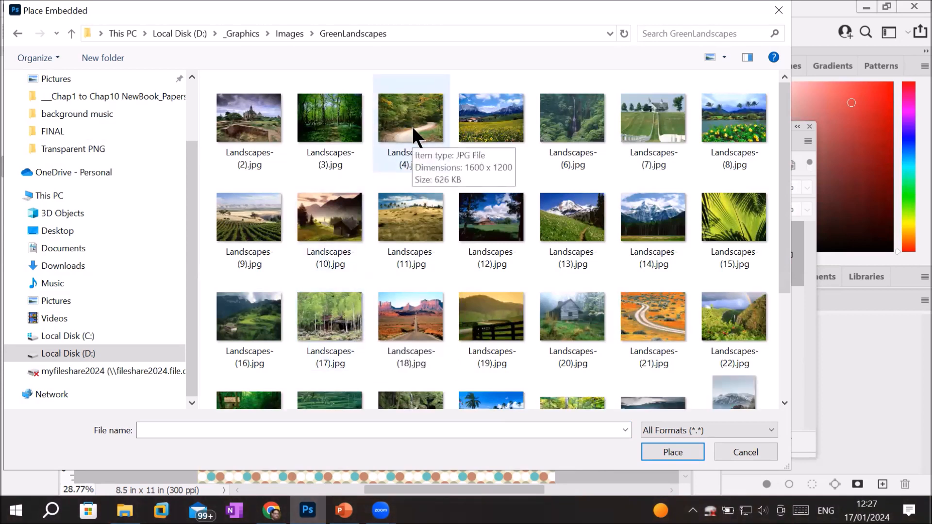
{"action": "left_click", "coordinate": [645, 130]}
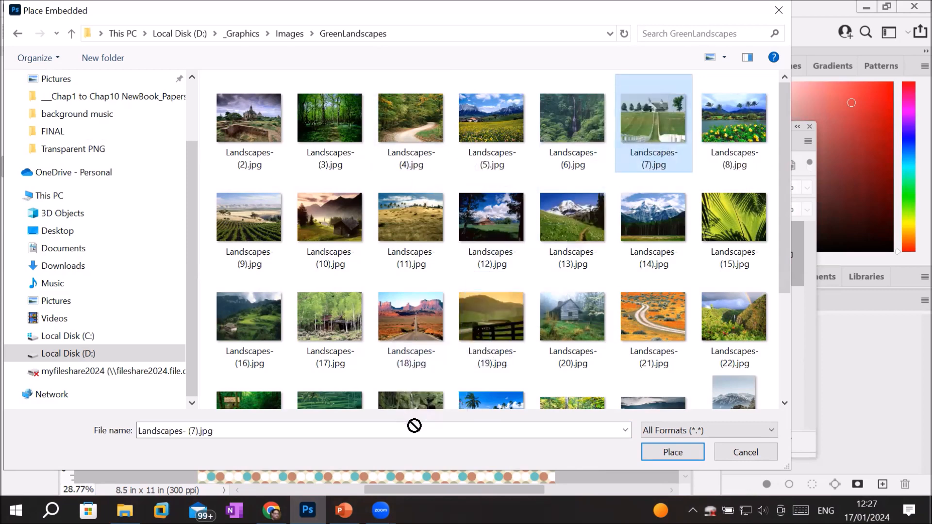
{"action": "left_click", "coordinate": [654, 447]}
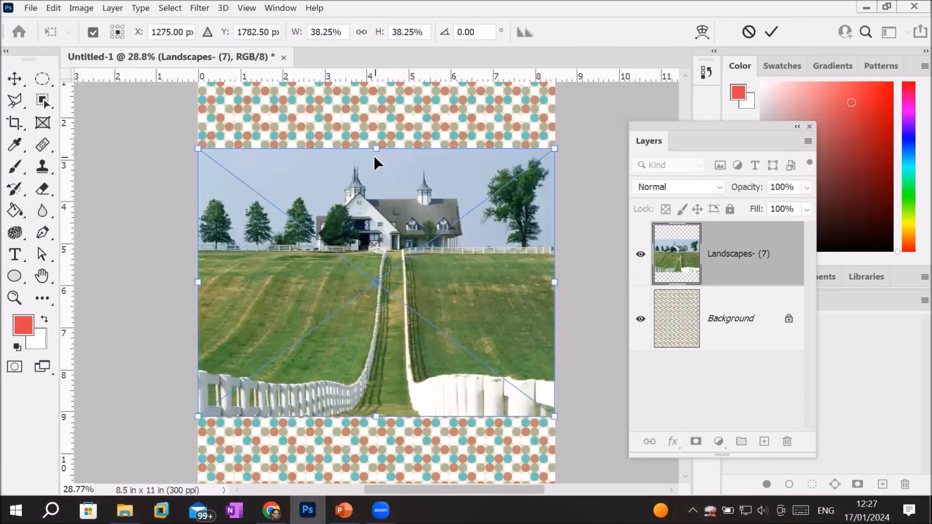
- Stretch the placed landscape vertically to 66.00% height so it covers the whole page, and commit the transform
{"action": "left_click_drag", "start_coordinate": [376, 149], "coordinate": [393, 67]}
{"action": "scroll", "coordinate": [414, 284], "scroll_direction": "down", "scroll_amount": 2}
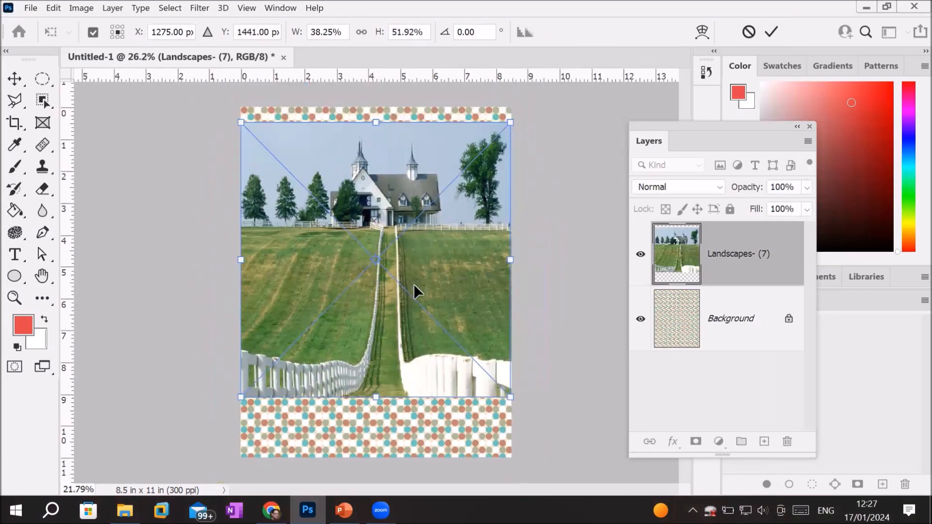
{"action": "left_click_drag", "start_coordinate": [377, 397], "coordinate": [372, 453]}
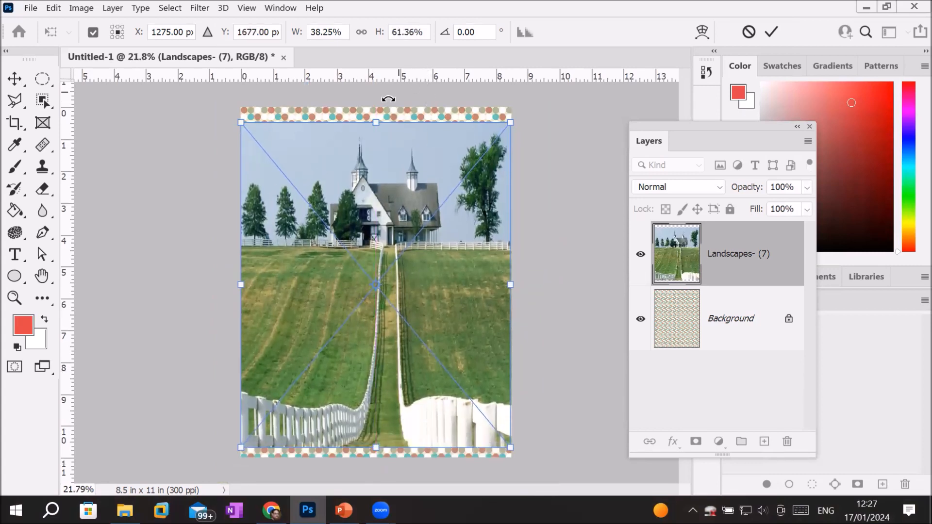
{"action": "left_click_drag", "start_coordinate": [375, 123], "coordinate": [382, 106]}
{"action": "left_click_drag", "start_coordinate": [374, 453], "coordinate": [376, 465]}
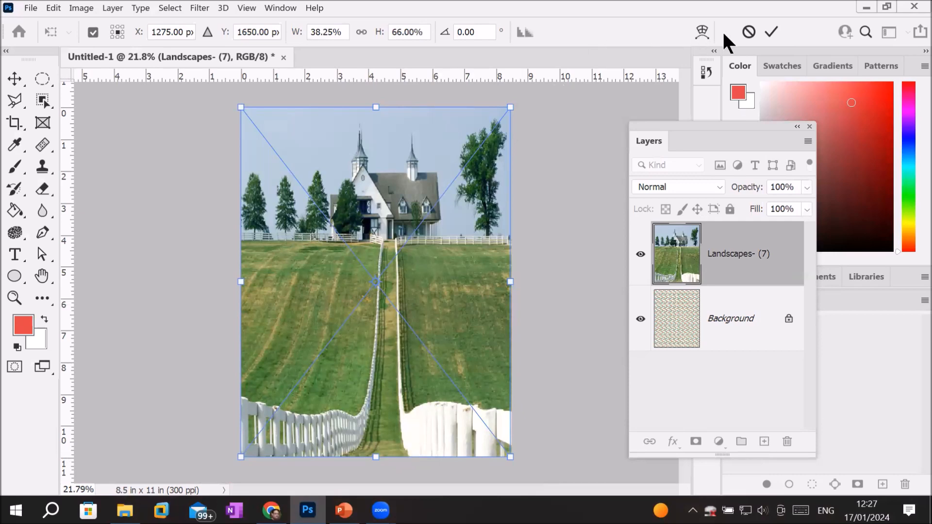
{"action": "left_click", "coordinate": [777, 27]}
{"action": "key", "text": "b"}
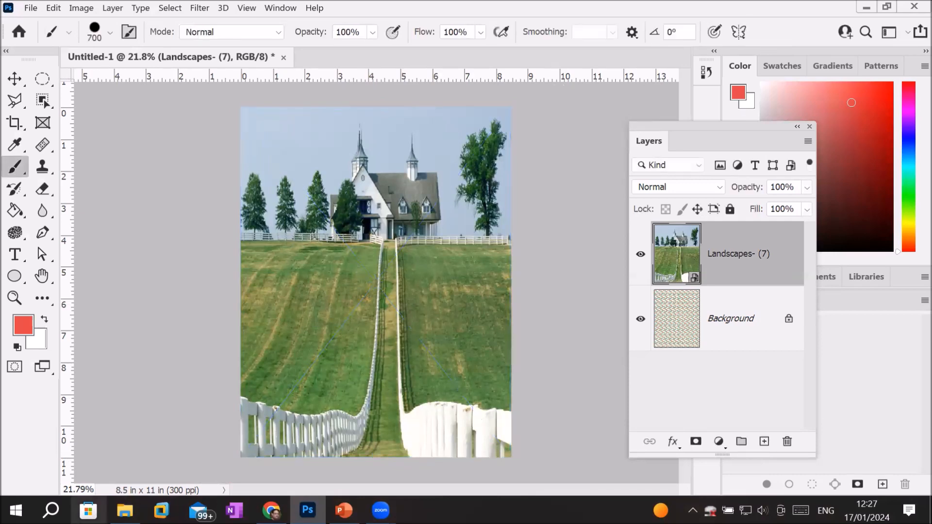
- Switch to File Explorer and open the Models folder inside _Graphics > Images on Local Disk (D:)
{"action": "left_click", "coordinate": [124, 510]}
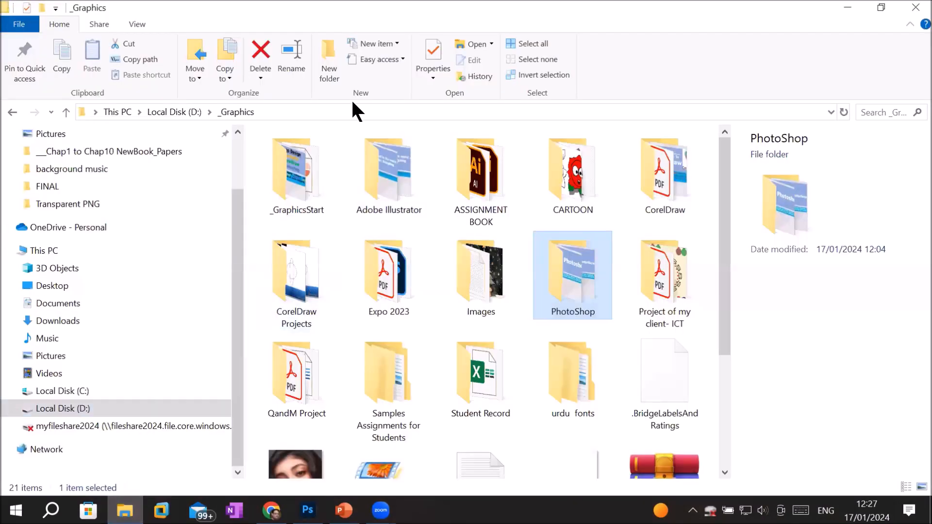
{"action": "left_click", "coordinate": [182, 112]}
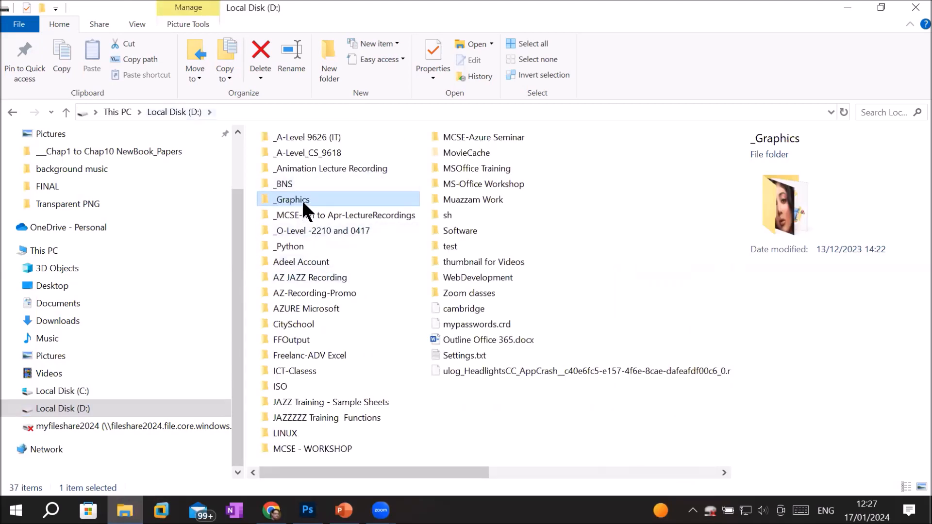
{"action": "double_click", "coordinate": [301, 199]}
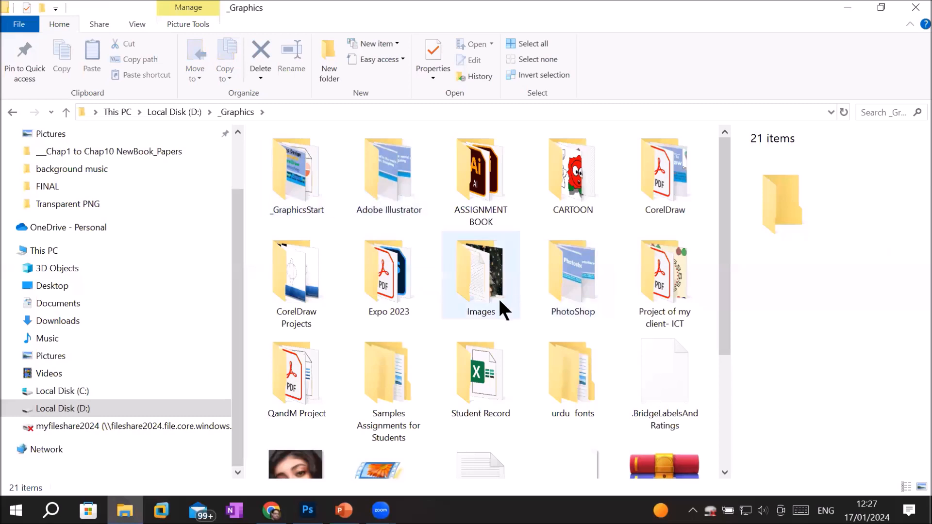
{"action": "double_click", "coordinate": [499, 302]}
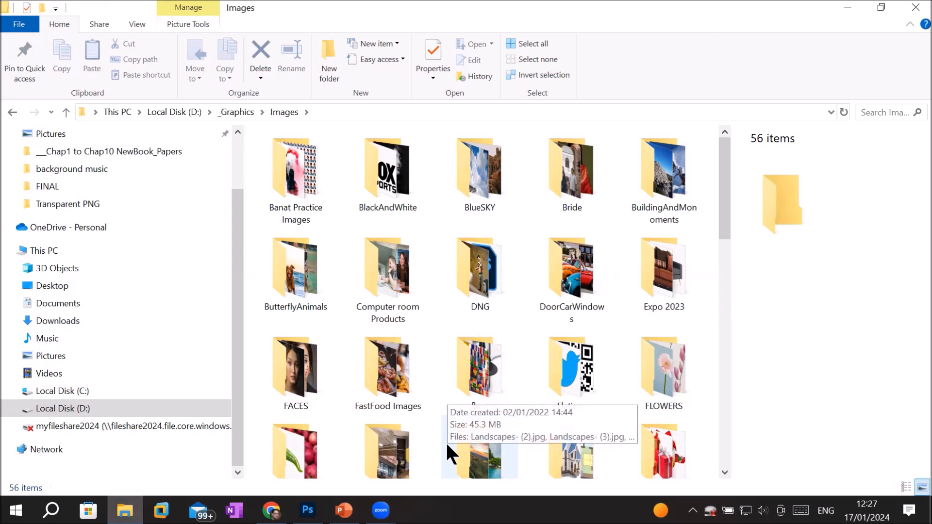
{"action": "scroll", "coordinate": [445, 441], "scroll_direction": "down", "scroll_amount": 5}
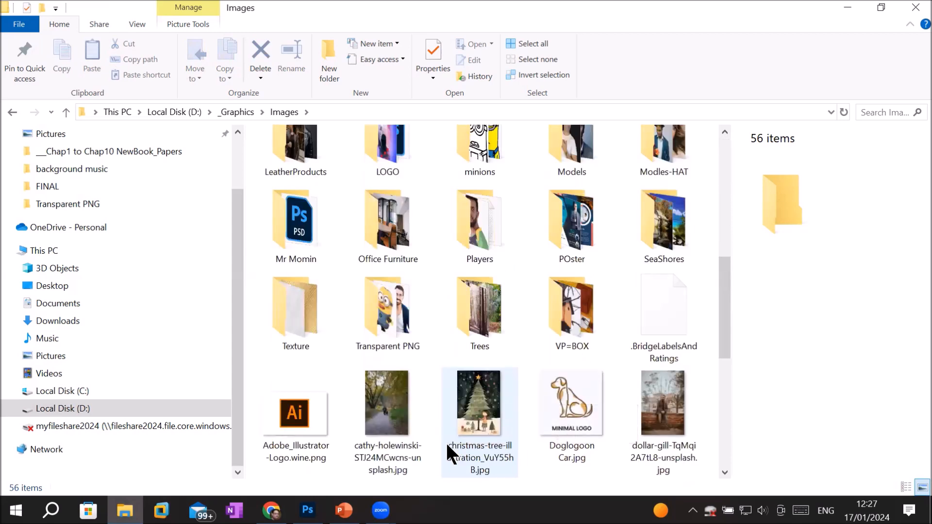
{"action": "scroll", "coordinate": [446, 441], "scroll_direction": "up", "scroll_amount": 3}
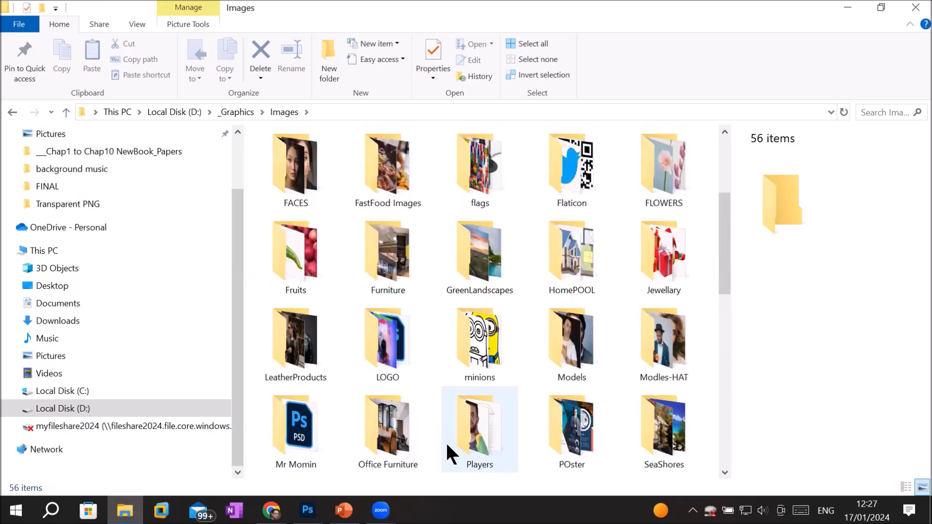
{"action": "double_click", "coordinate": [564, 335]}
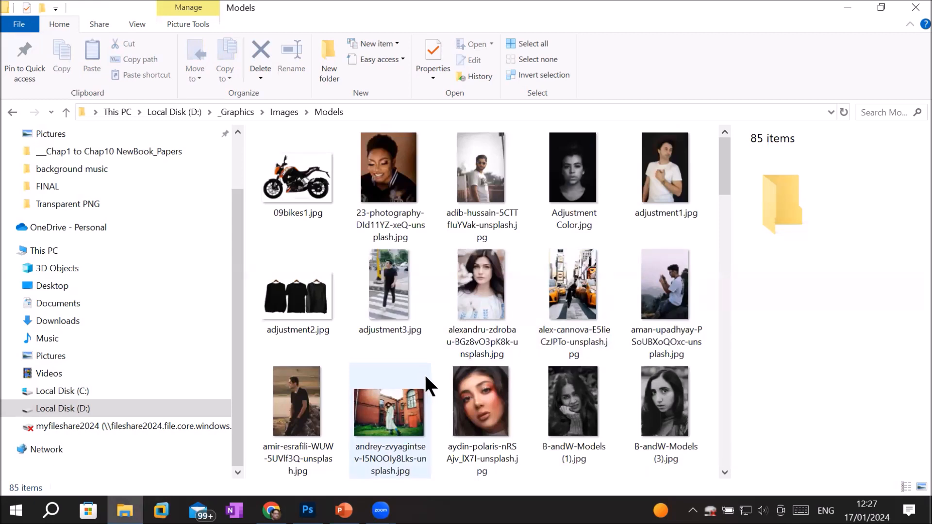
- Place Model- (4).jpg from the Models folder into the Photoshop document above the landscape at its default fitted size
{"action": "scroll", "coordinate": [425, 379], "scroll_direction": "down", "scroll_amount": 5}
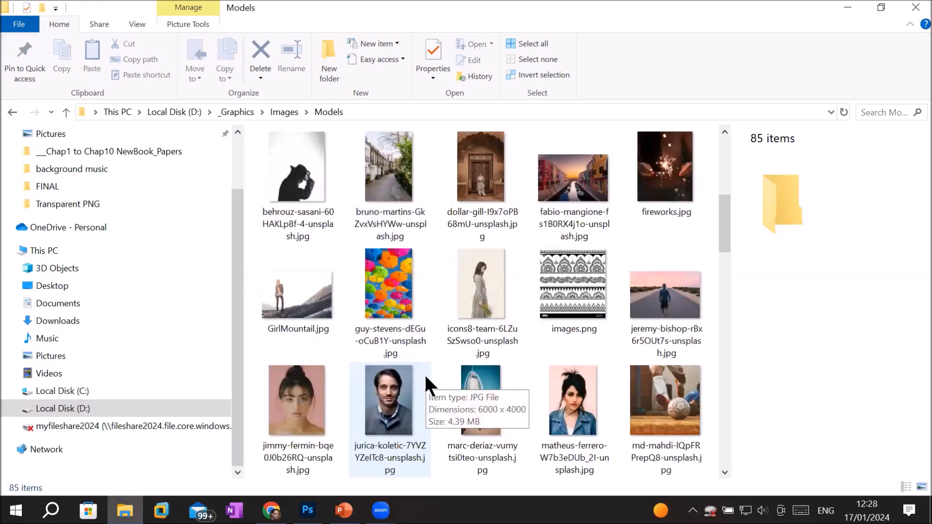
{"action": "scroll", "coordinate": [425, 378], "scroll_direction": "down", "scroll_amount": 5}
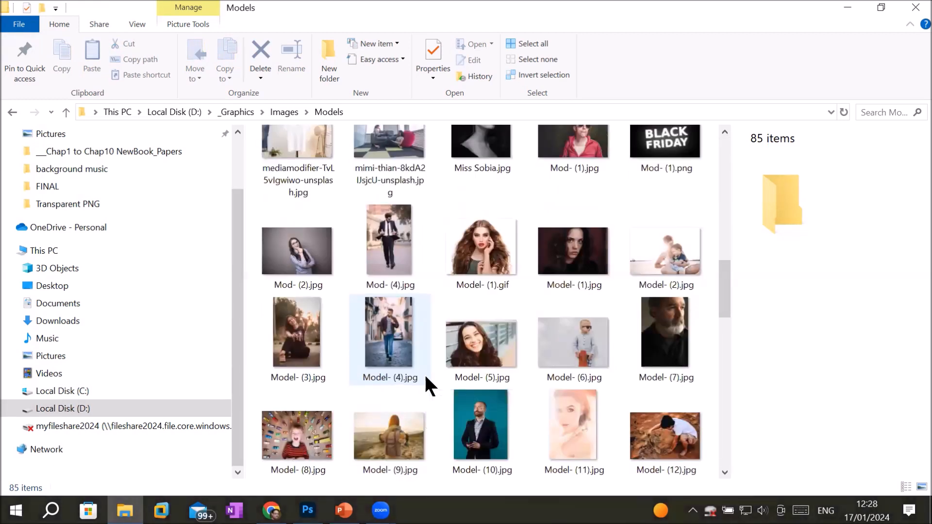
{"action": "left_click", "coordinate": [407, 342]}
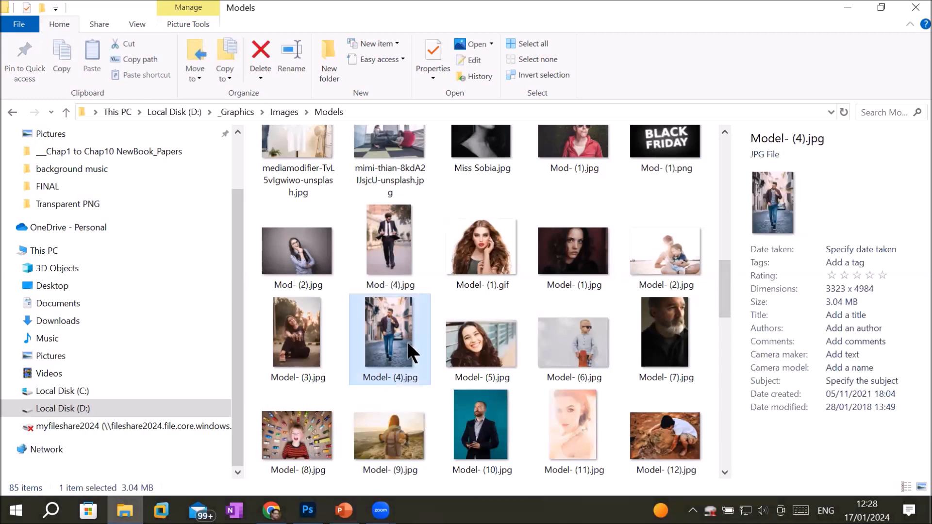
{"action": "left_click_drag", "start_coordinate": [407, 340], "coordinate": [386, 238]}
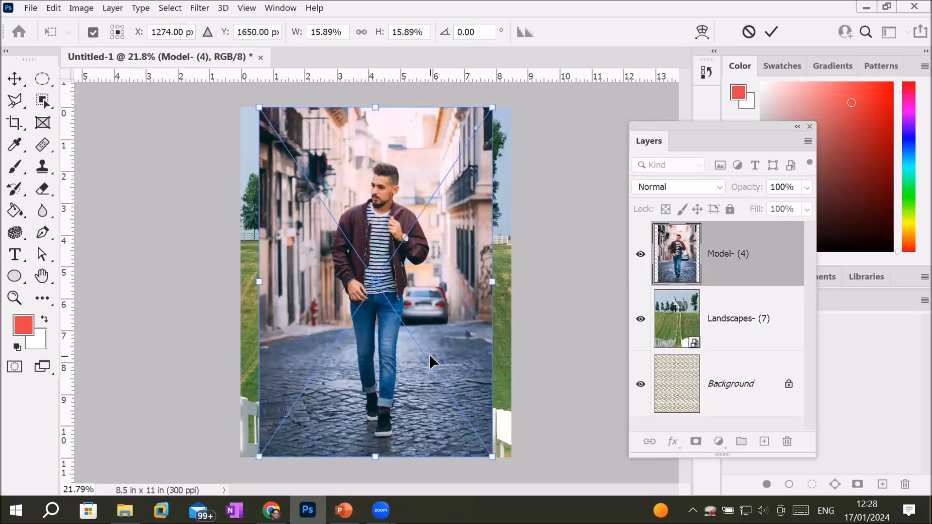
{"action": "left_click", "coordinate": [771, 32]}
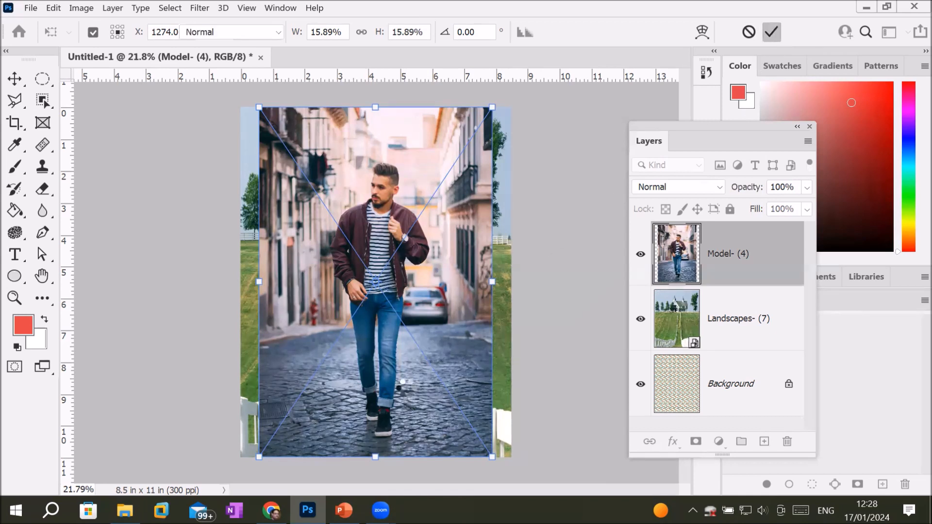
{"action": "key", "text": "b"}
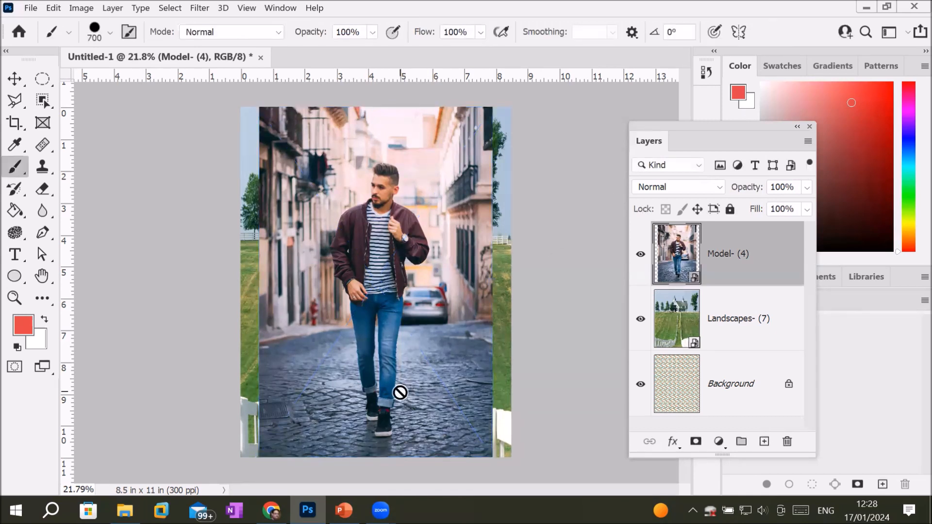
- Add a white layer mask to the Model- (4) layer and paint a straight black vertical stroke over the man
{"action": "left_click", "coordinate": [683, 266]}
{"action": "left_click", "coordinate": [695, 441]}
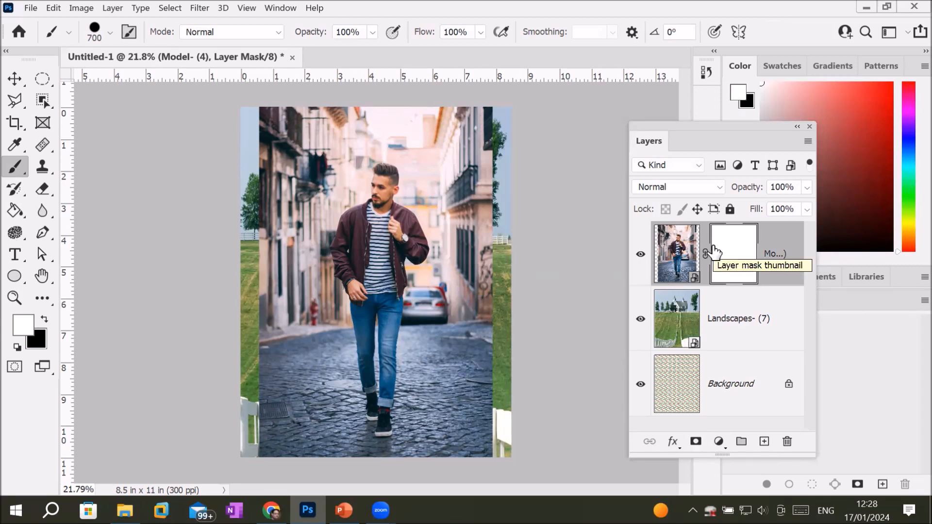
{"action": "left_click", "coordinate": [42, 321]}
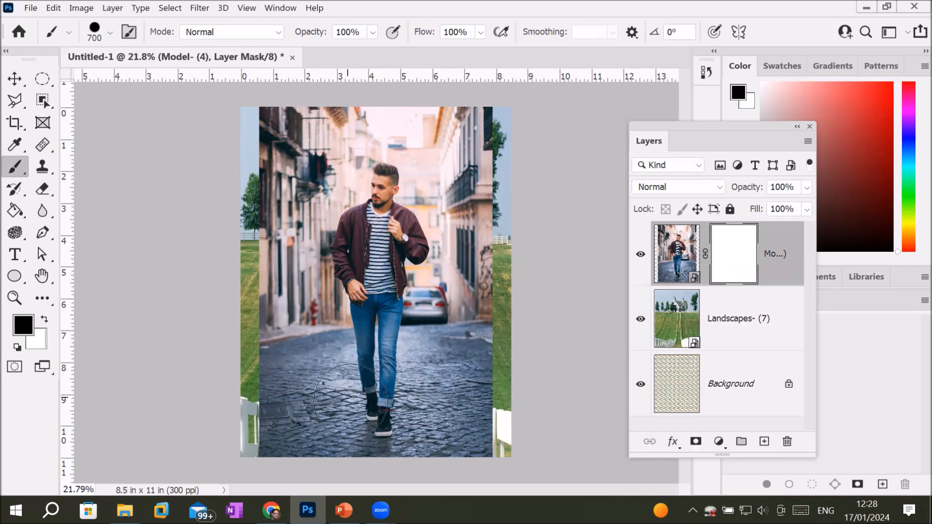
{"action": "left_click", "coordinate": [372, 426]}
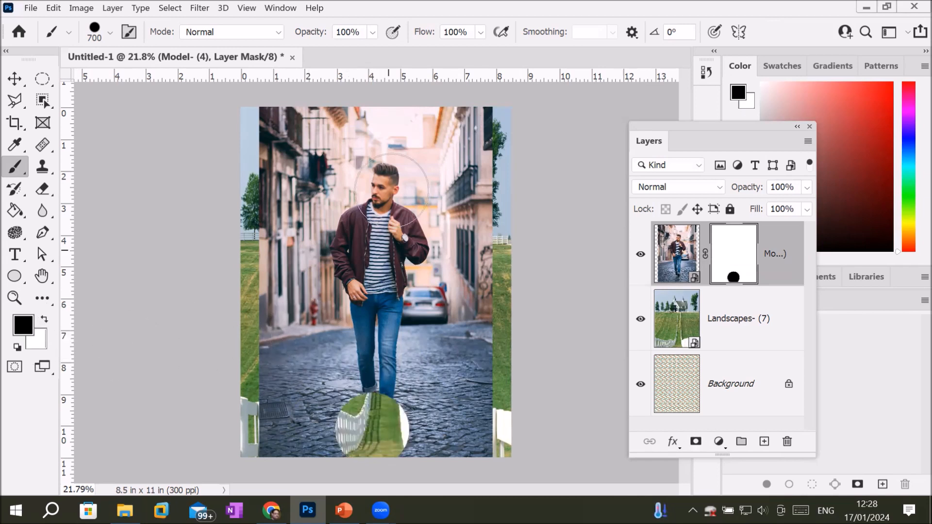
{"action": "left_click", "coordinate": [387, 117], "text": "shift"}
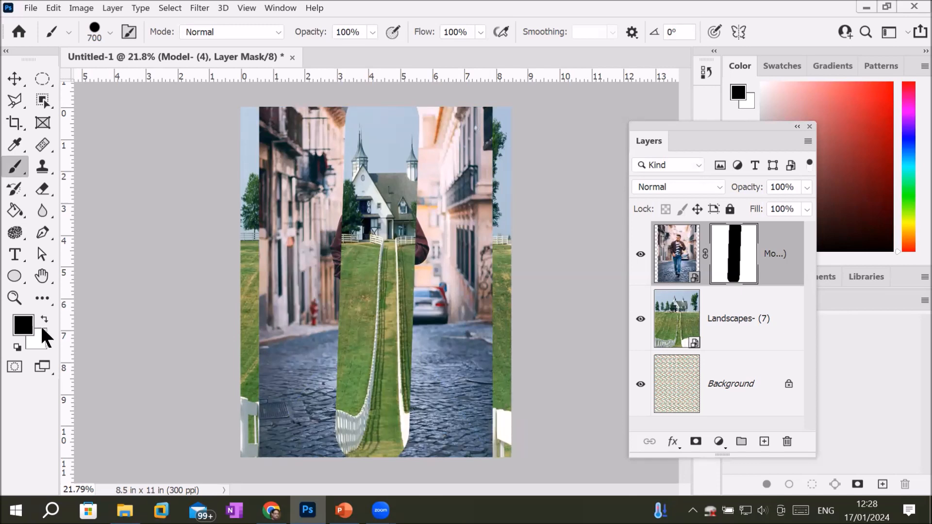
- Paint white over the black stroke on the mask to restore the whole model photo
{"action": "key", "text": "x"}
{"action": "mouse_move", "coordinate": [385, 115]}
{"action": "left_mouse_down"}
{"action": "mouse_move", "coordinate": [367, 314]}
{"action": "mouse_move", "coordinate": [371, 451]}
{"action": "mouse_move", "coordinate": [402, 126]}
{"action": "left_mouse_up"}
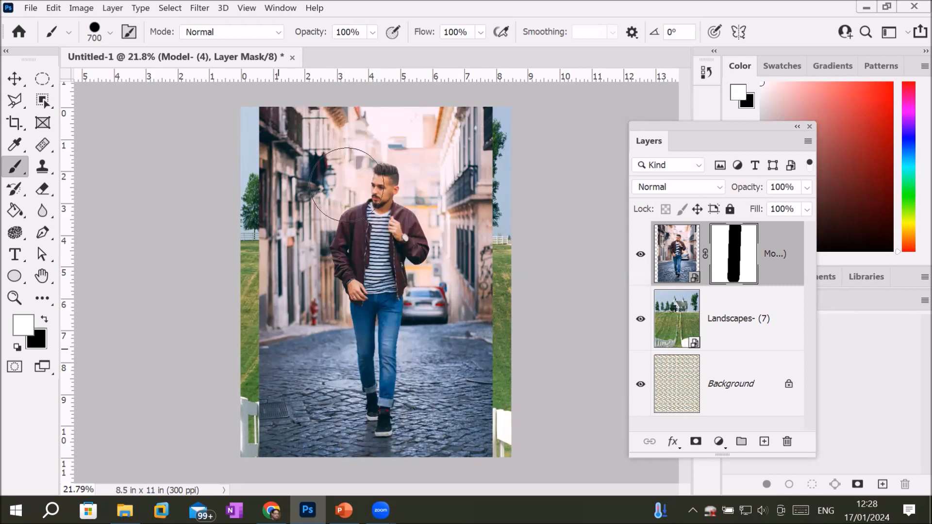
{"action": "left_click_drag", "start_coordinate": [288, 382], "coordinate": [432, 376]}
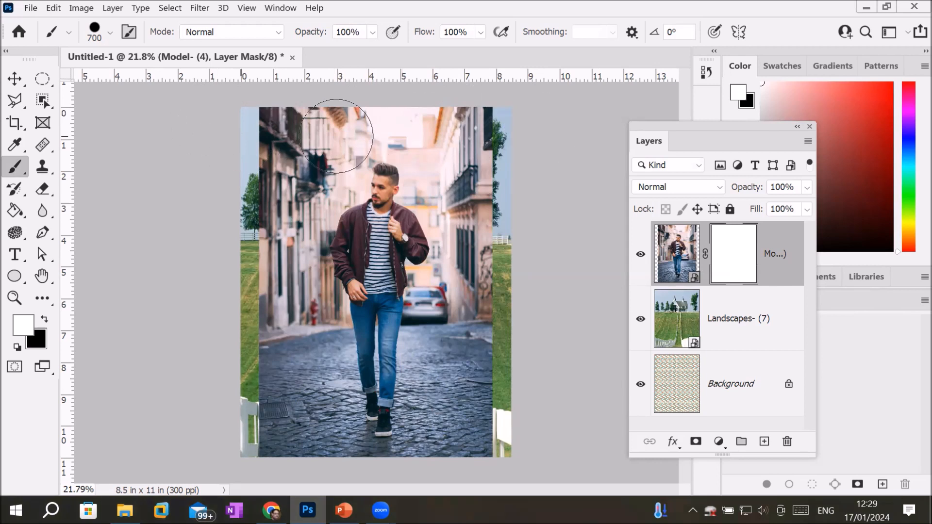
- Paint black on the mask to hide the street around the man, and paint white to bring the man back
{"action": "left_click", "coordinate": [44, 319]}
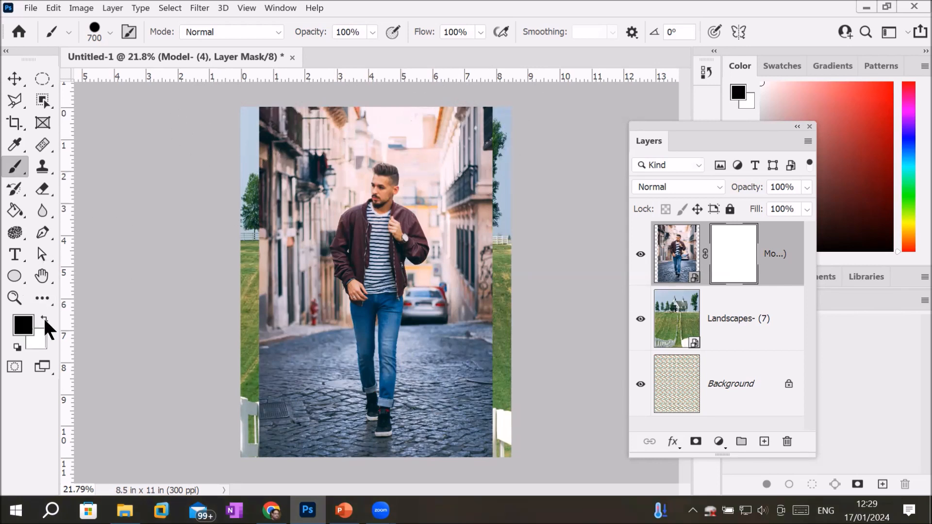
{"action": "mouse_move", "coordinate": [340, 133]}
{"action": "left_mouse_down"}
{"action": "mouse_move", "coordinate": [345, 124]}
{"action": "mouse_move", "coordinate": [284, 143]}
{"action": "mouse_move", "coordinate": [269, 209]}
{"action": "mouse_move", "coordinate": [298, 462]}
{"action": "mouse_move", "coordinate": [398, 474]}
{"action": "mouse_move", "coordinate": [514, 400]}
{"action": "mouse_move", "coordinate": [528, 233]}
{"action": "mouse_move", "coordinate": [482, 131]}
{"action": "mouse_move", "coordinate": [337, 119]}
{"action": "mouse_move", "coordinate": [249, 166]}
{"action": "mouse_move", "coordinate": [308, 150]}
{"action": "mouse_move", "coordinate": [318, 232]}
{"action": "mouse_move", "coordinate": [296, 304]}
{"action": "mouse_move", "coordinate": [311, 398]}
{"action": "mouse_move", "coordinate": [297, 505]}
{"action": "mouse_move", "coordinate": [339, 514]}
{"action": "mouse_move", "coordinate": [510, 260]}
{"action": "mouse_move", "coordinate": [474, 162]}
{"action": "mouse_move", "coordinate": [326, 213]}
{"action": "mouse_move", "coordinate": [525, 225]}
{"action": "mouse_move", "coordinate": [334, 264]}
{"action": "mouse_move", "coordinate": [388, 262]}
{"action": "mouse_move", "coordinate": [396, 160]}
{"action": "mouse_move", "coordinate": [371, 272]}
{"action": "mouse_move", "coordinate": [427, 416]}
{"action": "mouse_move", "coordinate": [395, 485]}
{"action": "left_mouse_up"}
{"action": "left_click", "coordinate": [44, 321]}
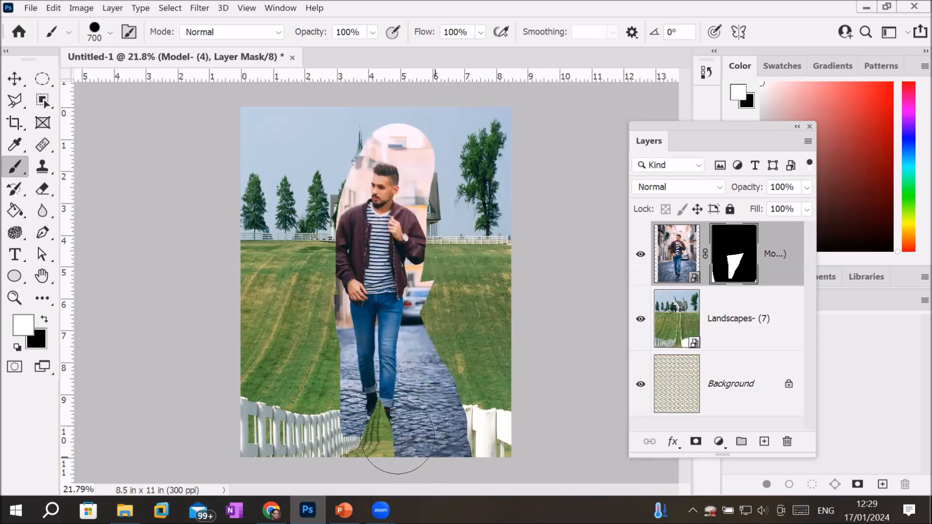
{"action": "left_click_drag", "start_coordinate": [350, 427], "coordinate": [311, 445]}
- Select the man on the Model- (4) layer with the Object Selection tool's Select Subject command
{"action": "mouse_move", "coordinate": [271, 510]}
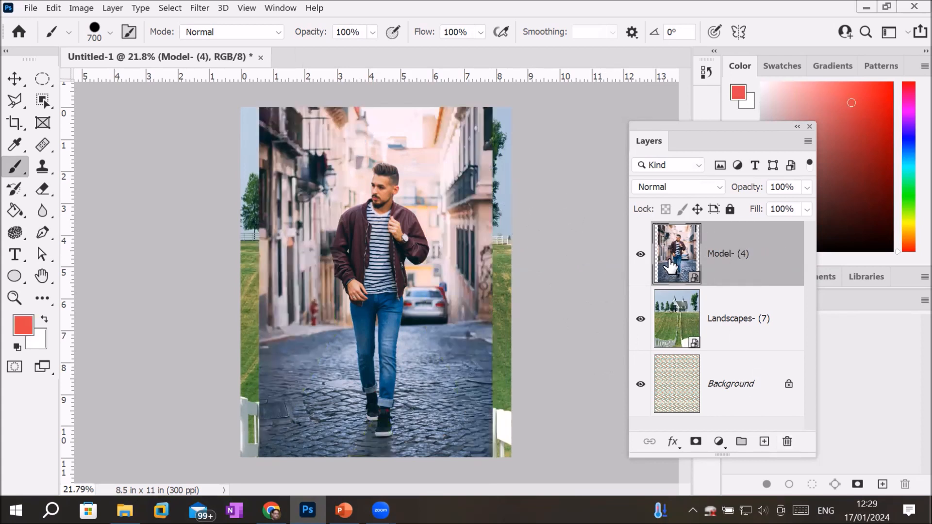
{"action": "left_click", "coordinate": [43, 98]}
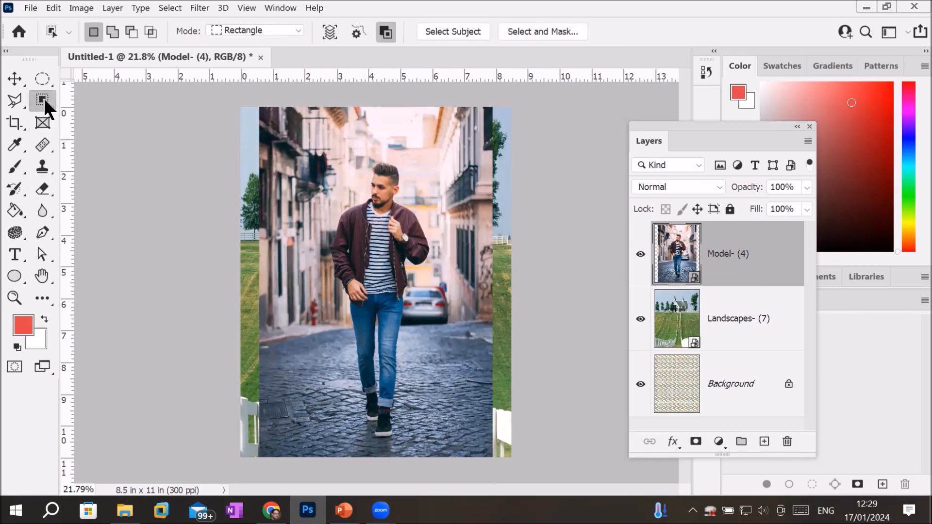
{"action": "left_click", "coordinate": [441, 33]}
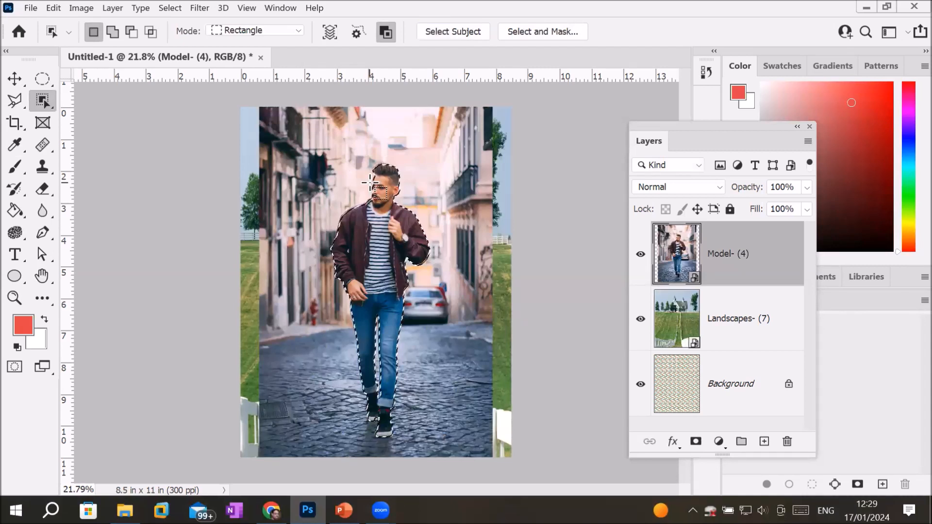
- Add a layer mask to the Model- (4) layer from the selection of the man to hide the street
{"action": "scroll", "coordinate": [411, 294], "scroll_direction": "up", "scroll_amount": 4}
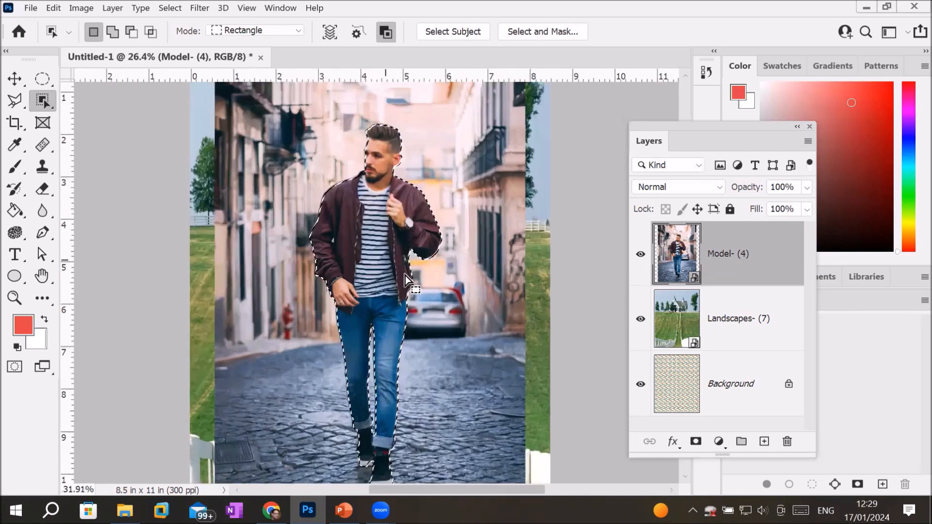
{"action": "scroll", "coordinate": [405, 281], "scroll_direction": "down", "scroll_amount": 3}
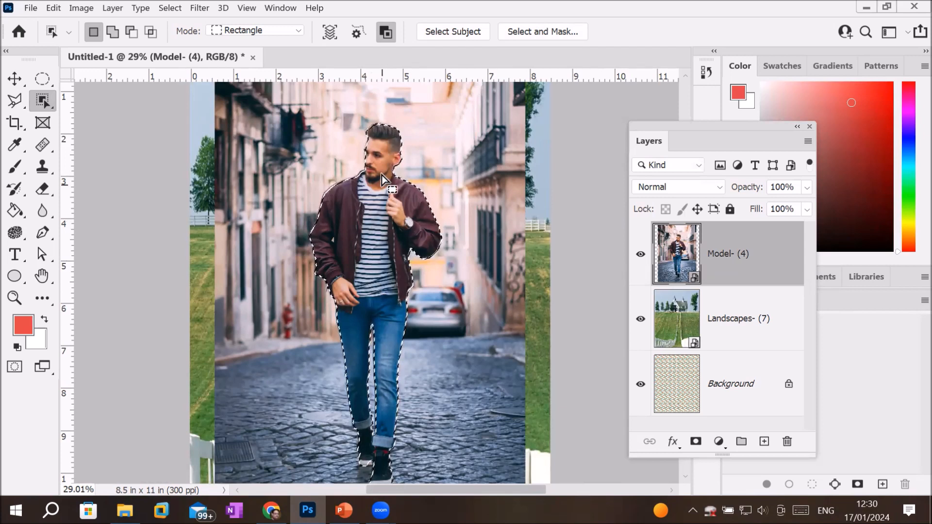
{"action": "left_click", "coordinate": [697, 441]}
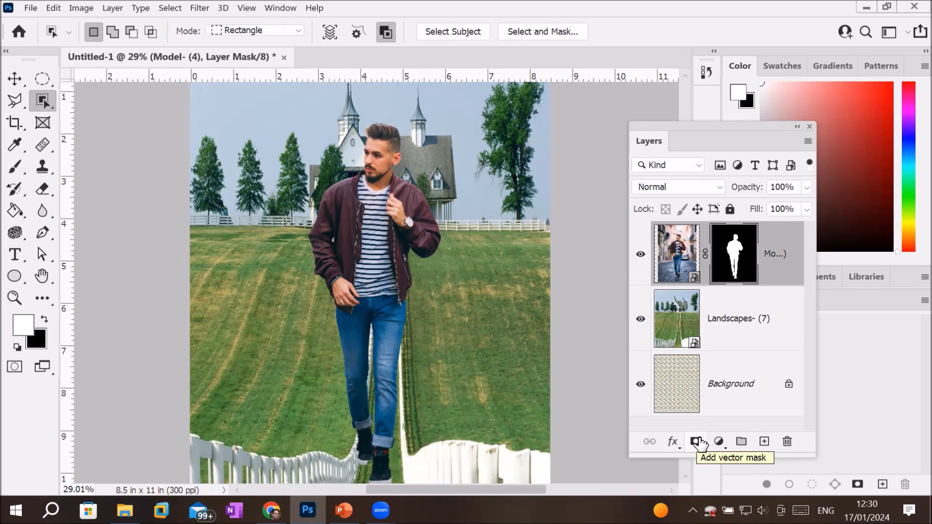
{"action": "scroll", "coordinate": [462, 355], "scroll_direction": "down", "scroll_amount": 5}
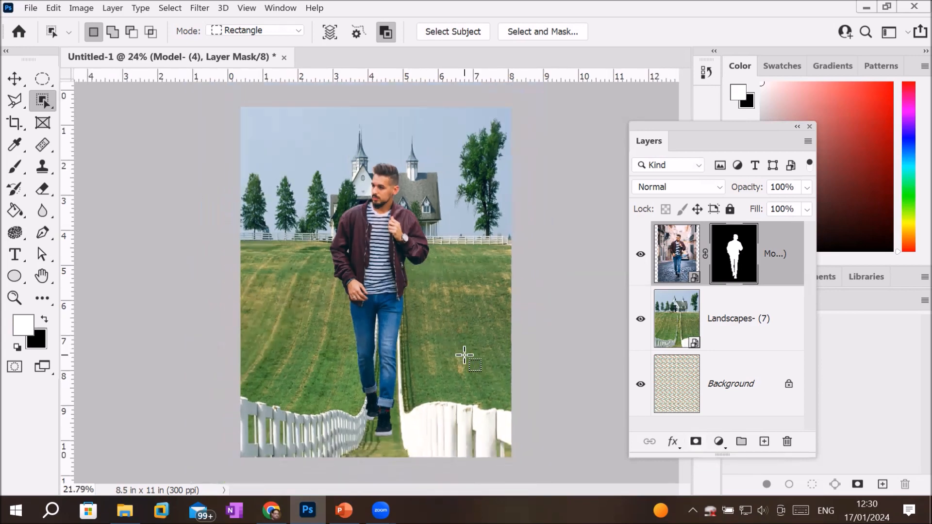
{"action": "scroll", "coordinate": [465, 355], "scroll_direction": "down", "scroll_amount": 1}
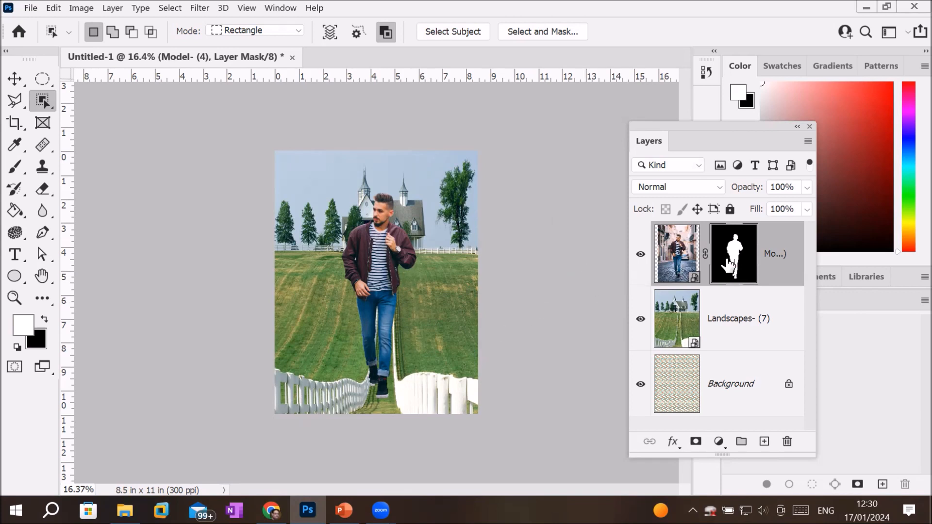
- Move the masked man with the Move tool a little to the left over the landscape
{"action": "left_click", "coordinate": [14, 78]}
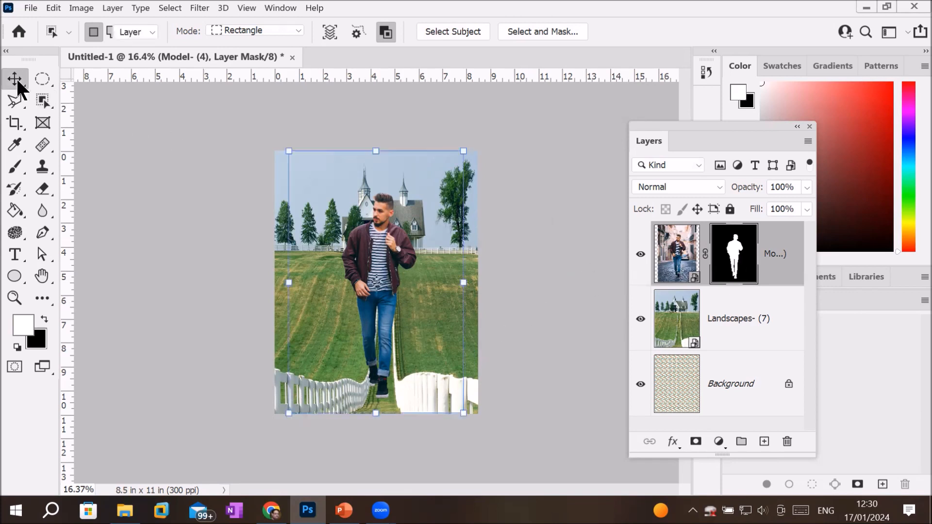
{"action": "left_click_drag", "start_coordinate": [327, 280], "coordinate": [368, 279]}
- Unlink the Model- (4) photo from its mask, try moving the photo alone, undo the move and relink the mask
{"action": "left_click_drag", "start_coordinate": [345, 276], "coordinate": [418, 261]}
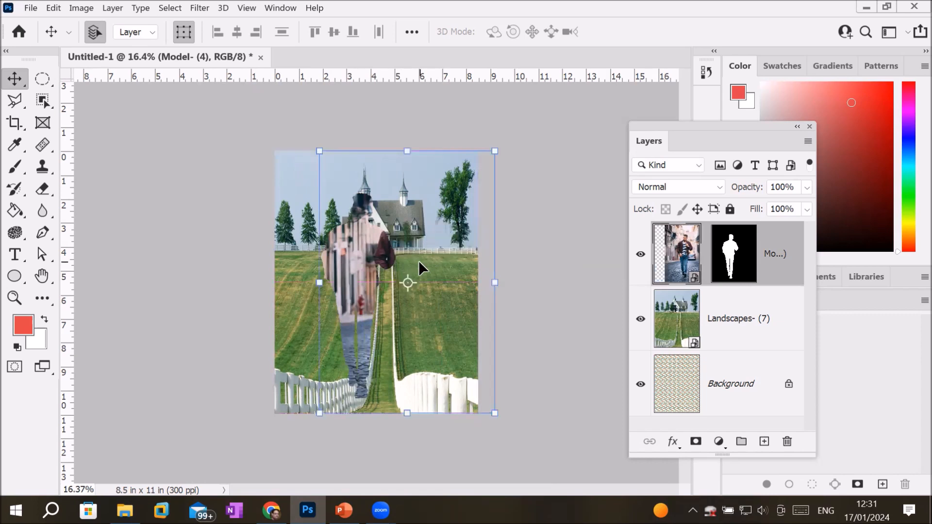
{"action": "key", "text": "ctrl"}
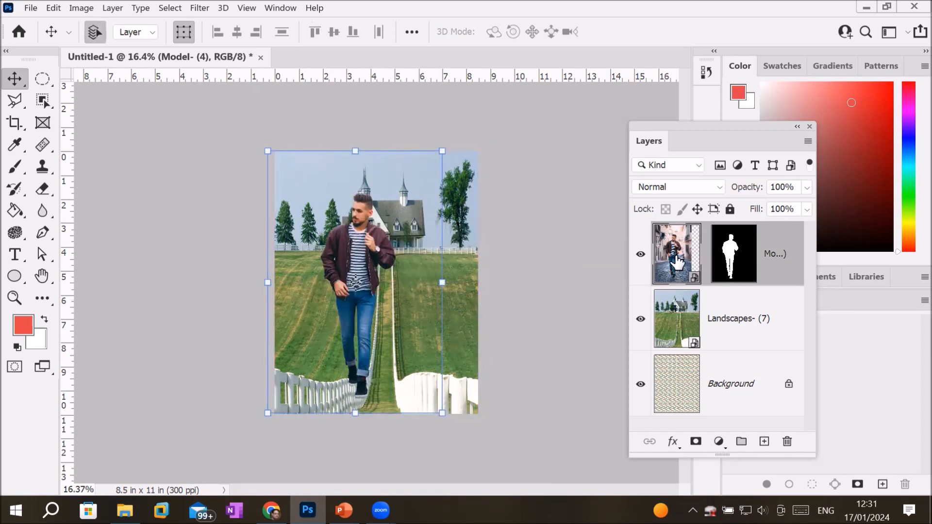
{"action": "left_click", "coordinate": [705, 254]}
{"action": "left_click_drag", "start_coordinate": [361, 269], "coordinate": [398, 270]}
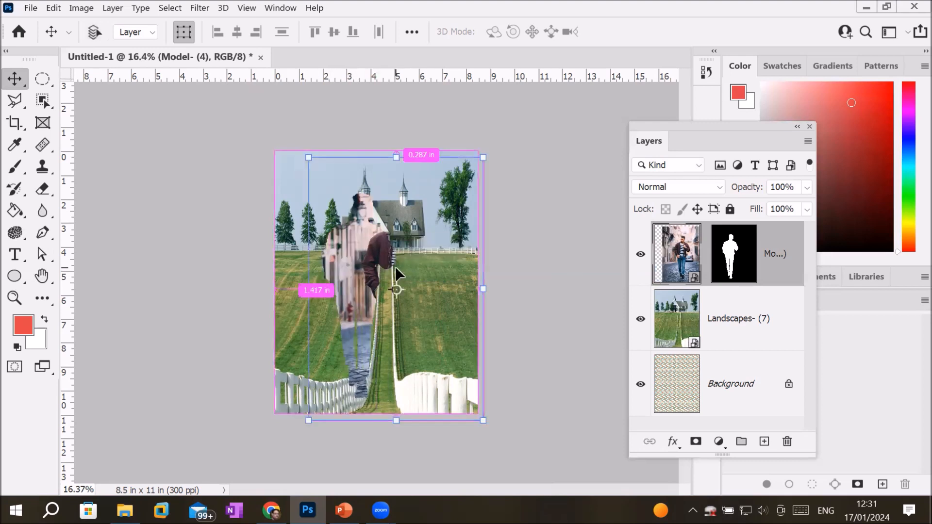
{"action": "key", "text": "ctrl+z"}
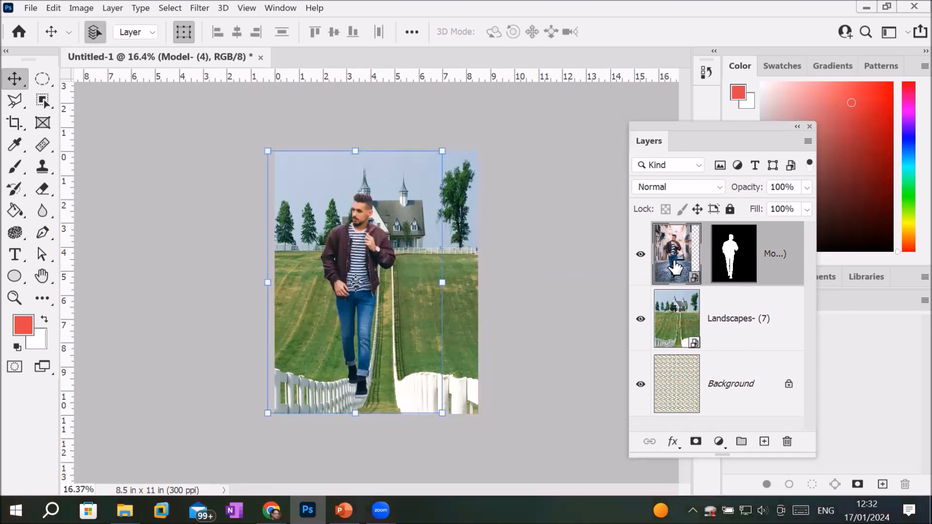
{"action": "left_click", "coordinate": [704, 254]}
- Temporarily disable and re-enable the Model- (4) layer mask to compare the photo with and without masking
{"action": "left_click", "coordinate": [738, 249], "text": "shift"}
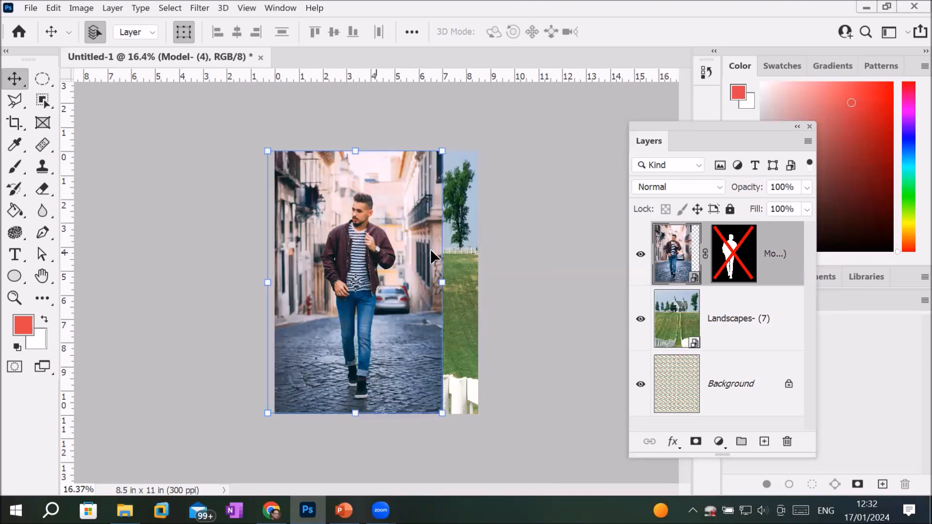
{"action": "left_click", "coordinate": [739, 254], "text": "shift"}
{"action": "left_click", "coordinate": [739, 253], "text": "shift"}
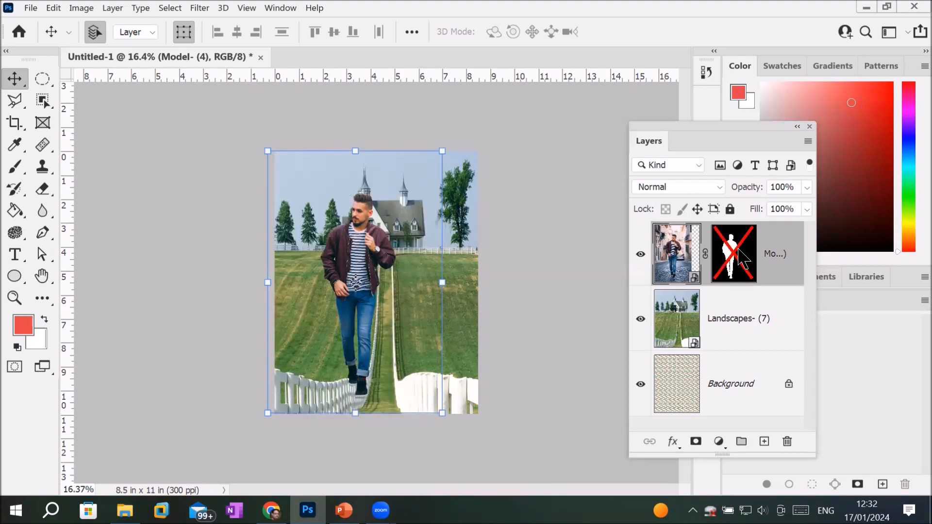
{"action": "left_click", "coordinate": [738, 254], "text": "shift"}
{"action": "left_click", "coordinate": [738, 254], "text": "shift"}
{"action": "left_click", "coordinate": [739, 253], "text": "shift"}
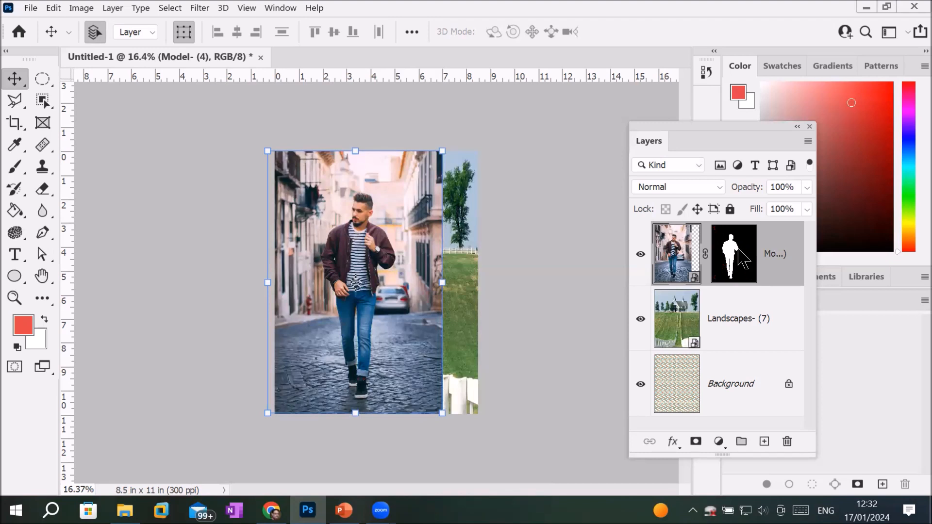
- Delete the layer mask from the Model- (4) layer and move the unmasked photo back to the middle of the landscape
{"action": "left_click", "coordinate": [738, 254]}
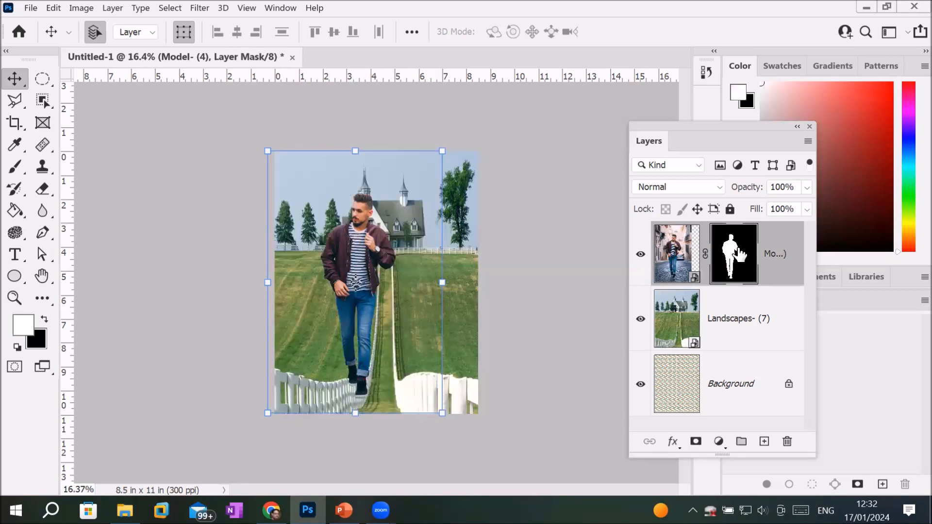
{"action": "left_click_drag", "start_coordinate": [731, 269], "coordinate": [786, 441]}
{"action": "left_click_drag", "start_coordinate": [390, 209], "coordinate": [415, 210]}
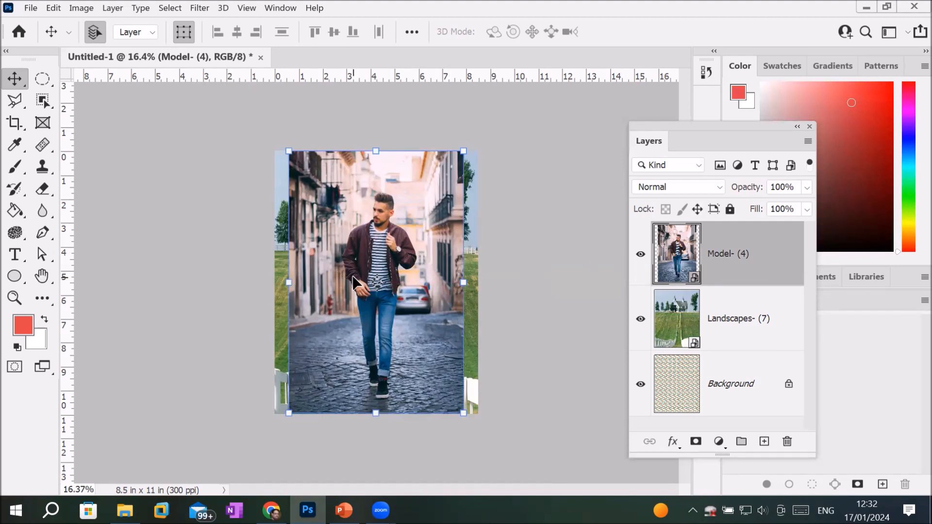
- Mask the Model- (4) layer from a Select Subject selection of the man and invert the mask
{"action": "left_click", "coordinate": [43, 99]}
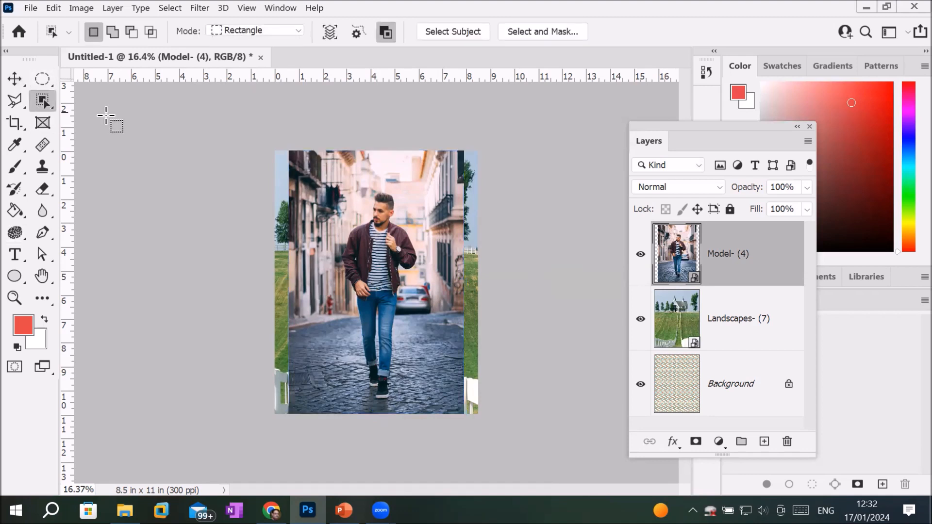
{"action": "left_click", "coordinate": [452, 33]}
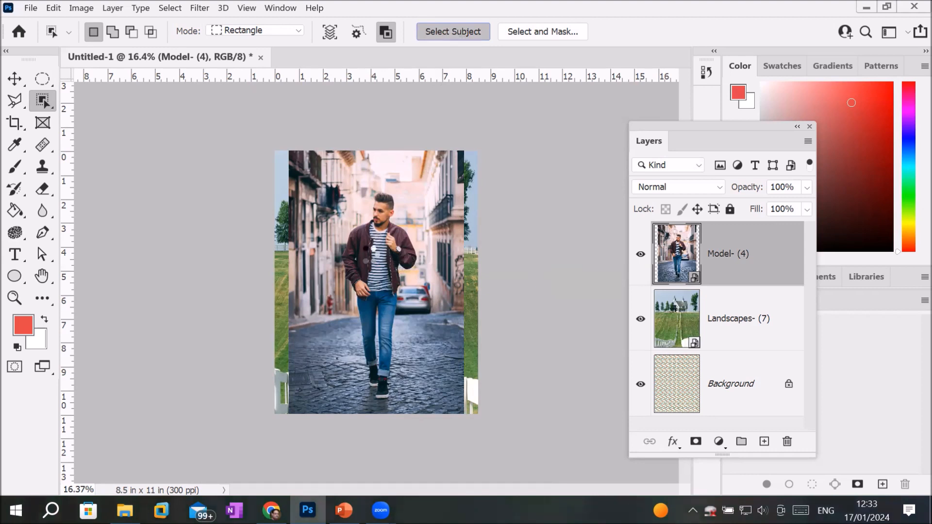
{"action": "left_click", "coordinate": [696, 442]}
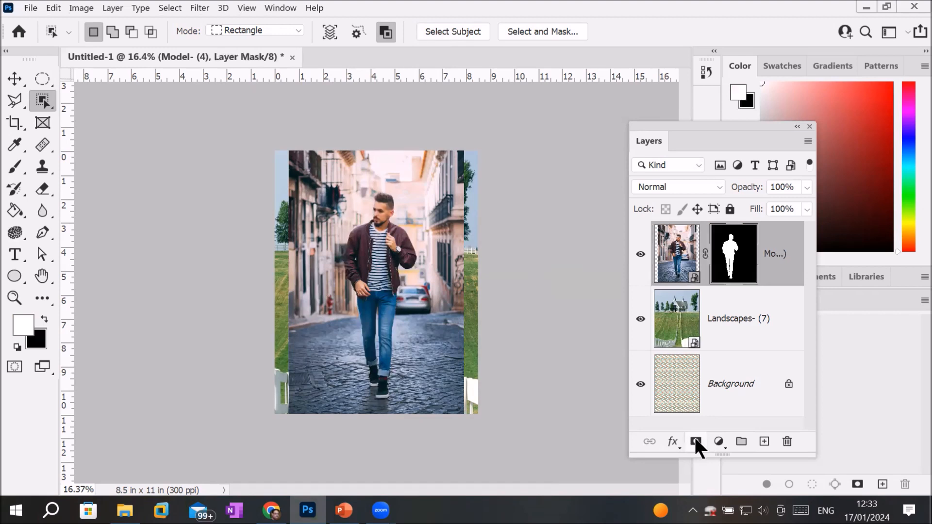
{"action": "key", "text": "ctrl+i"}
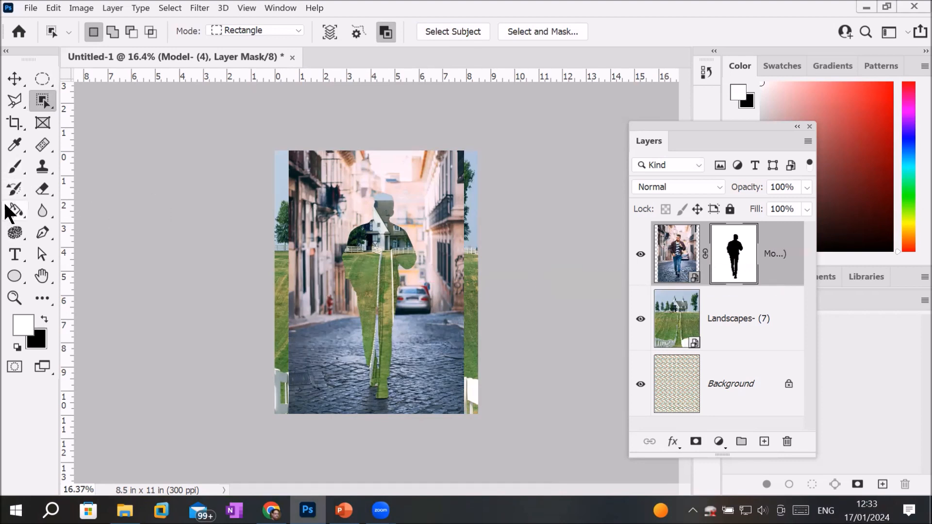
- Paint white with the Brush over the man's black silhouette on the mask to bring him back
{"action": "left_click", "coordinate": [16, 167]}
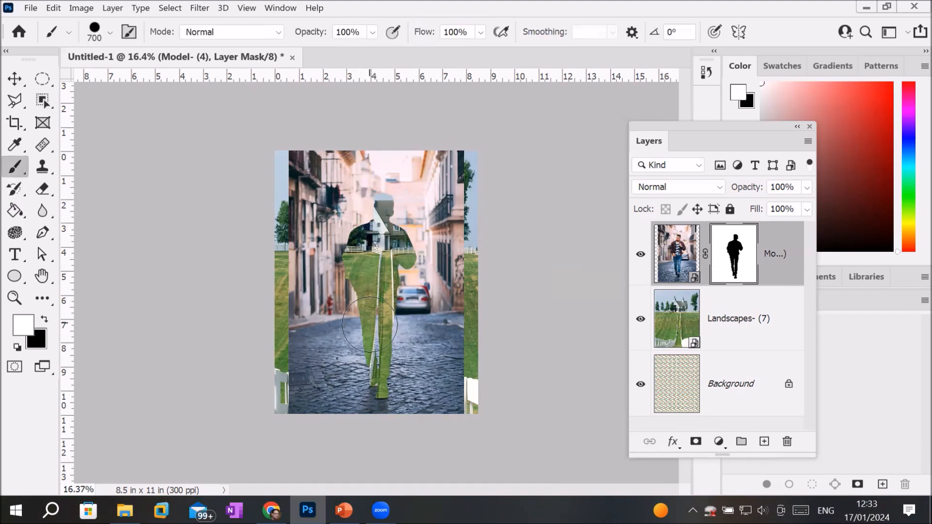
{"action": "mouse_move", "coordinate": [378, 208]}
{"action": "left_mouse_down"}
{"action": "mouse_move", "coordinate": [385, 262]}
{"action": "mouse_move", "coordinate": [376, 383]}
{"action": "mouse_move", "coordinate": [409, 216]}
{"action": "mouse_move", "coordinate": [370, 391]}
{"action": "mouse_move", "coordinate": [386, 217]}
{"action": "mouse_move", "coordinate": [390, 349]}
{"action": "left_mouse_up"}
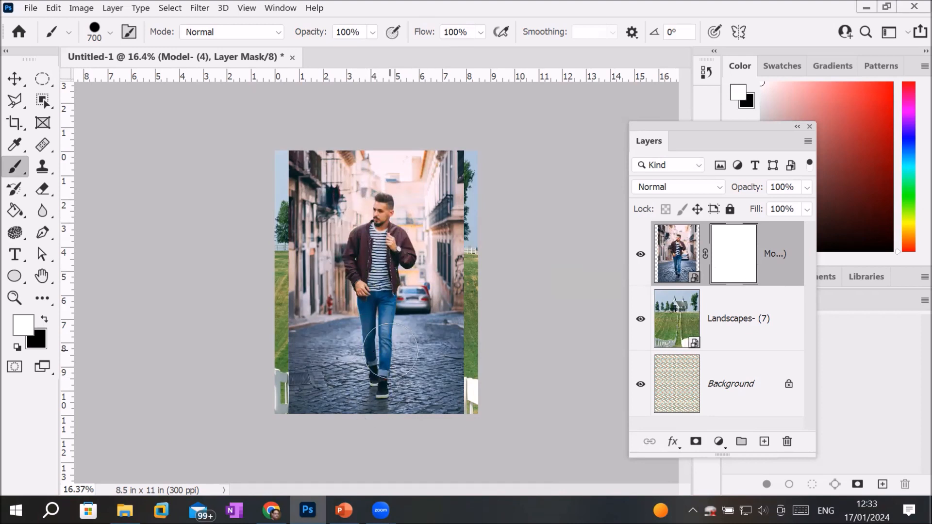
- Paint a black vertical stroke over the man on the mask, and paint white over it to restore the photo
{"action": "left_click", "coordinate": [43, 319]}
{"action": "left_click_drag", "start_coordinate": [379, 206], "coordinate": [376, 396]}
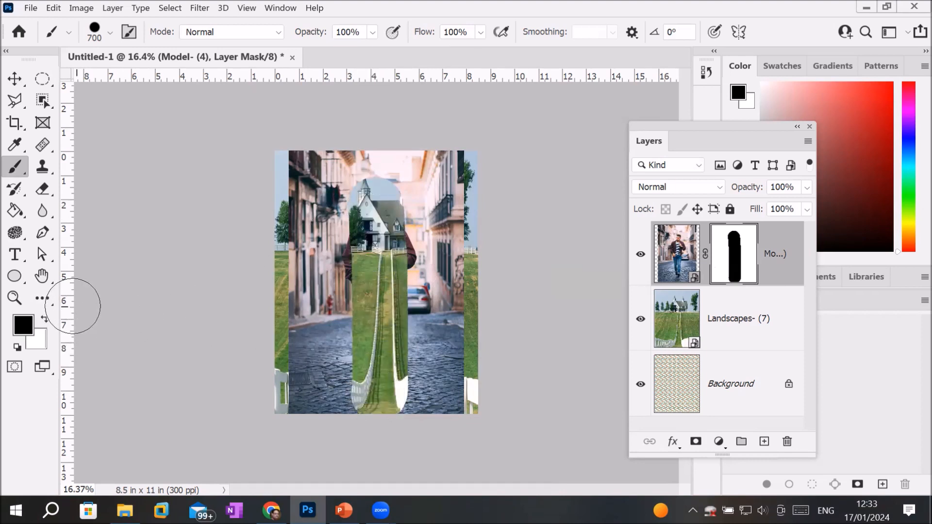
{"action": "left_click", "coordinate": [43, 319]}
{"action": "left_click_drag", "start_coordinate": [368, 165], "coordinate": [370, 410]}
{"action": "mouse_move", "coordinate": [397, 339]}
{"action": "left_mouse_down"}
{"action": "mouse_move", "coordinate": [401, 410]}
{"action": "mouse_move", "coordinate": [401, 399]}
{"action": "left_mouse_up"}
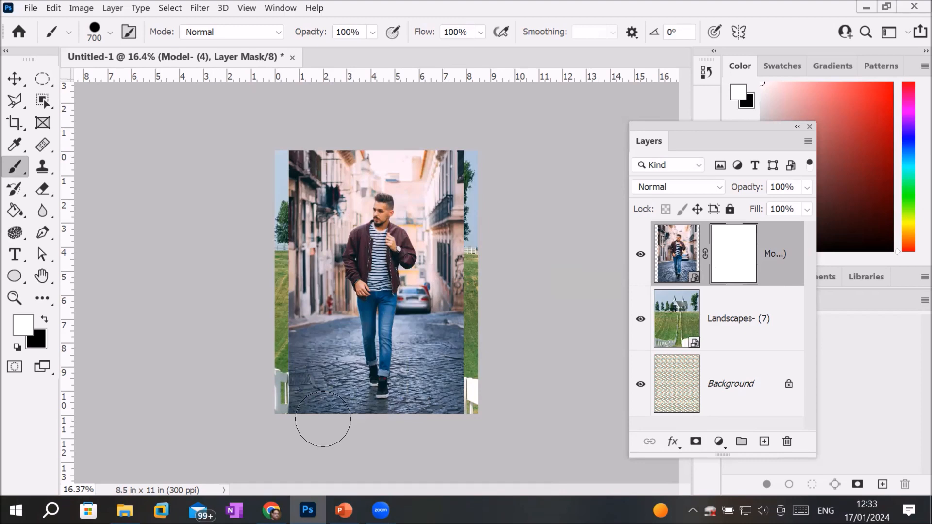
- Open the beach photo of the man with a backpack from the Models folder as a separate document
{"action": "left_click", "coordinate": [125, 509]}
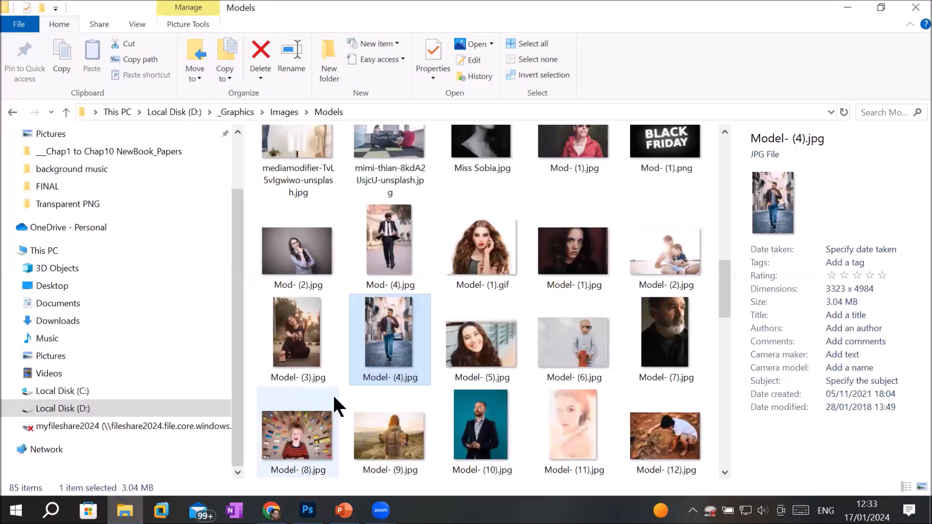
{"action": "scroll", "coordinate": [354, 376], "scroll_direction": "down", "scroll_amount": 5}
{"action": "scroll", "coordinate": [354, 377], "scroll_direction": "down", "scroll_amount": 2}
{"action": "double_click", "coordinate": [573, 402]}
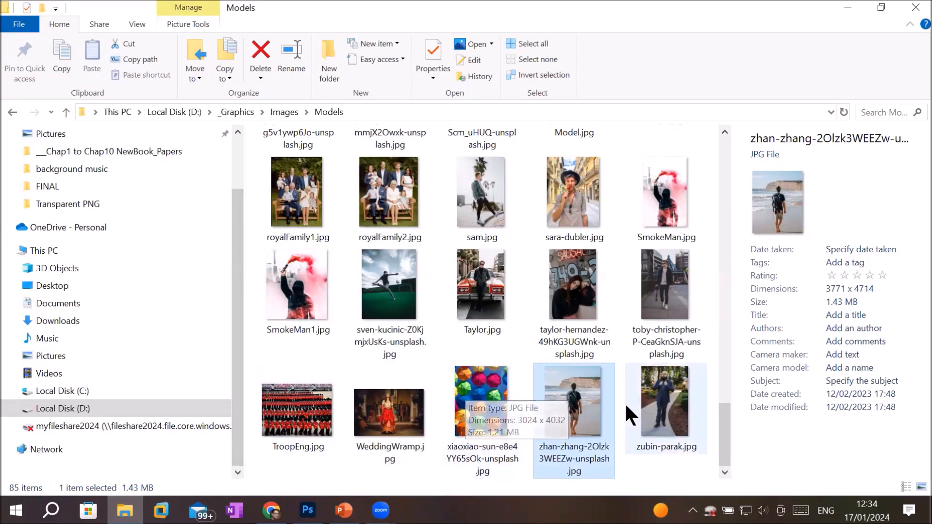
- Place the photo of the bearded man in a suit into the beach document, shifted to the lower right
{"action": "left_click_drag", "start_coordinate": [665, 403], "coordinate": [379, 286]}
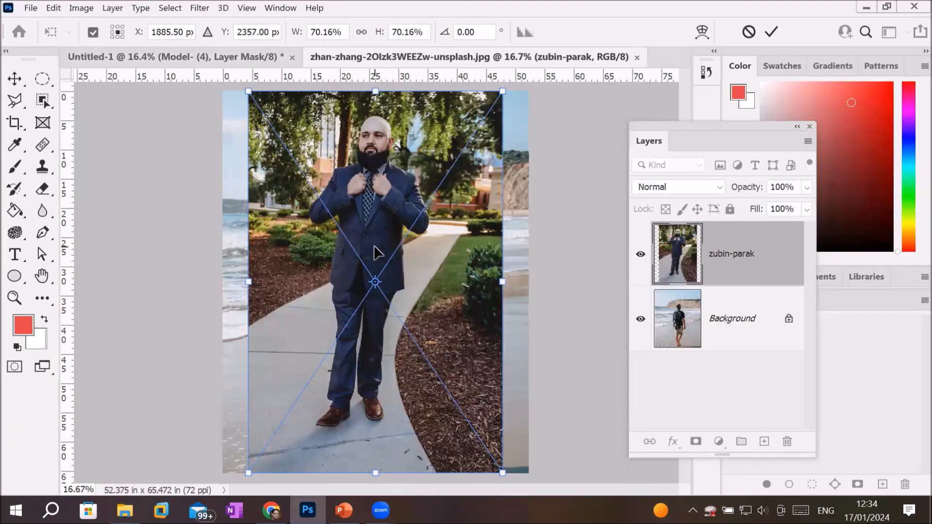
{"action": "left_click_drag", "start_coordinate": [385, 237], "coordinate": [485, 282]}
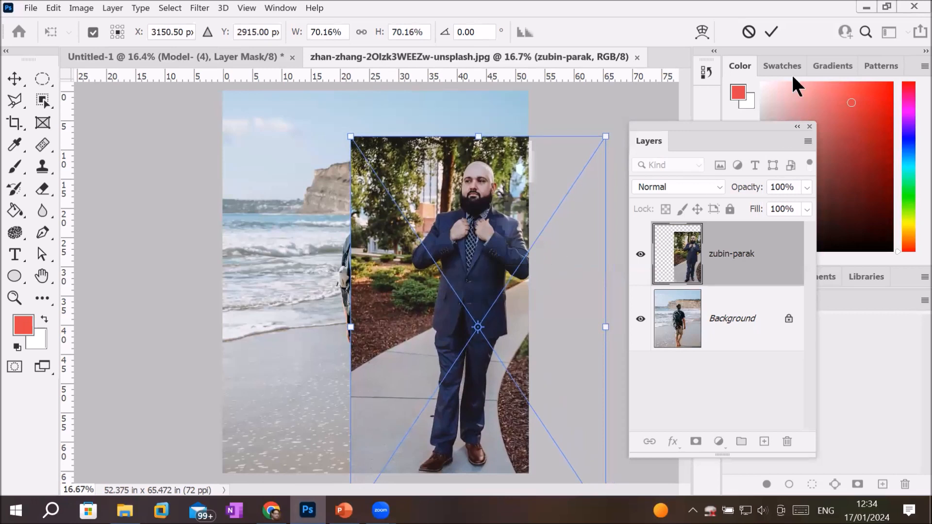
{"action": "left_click", "coordinate": [770, 32]}
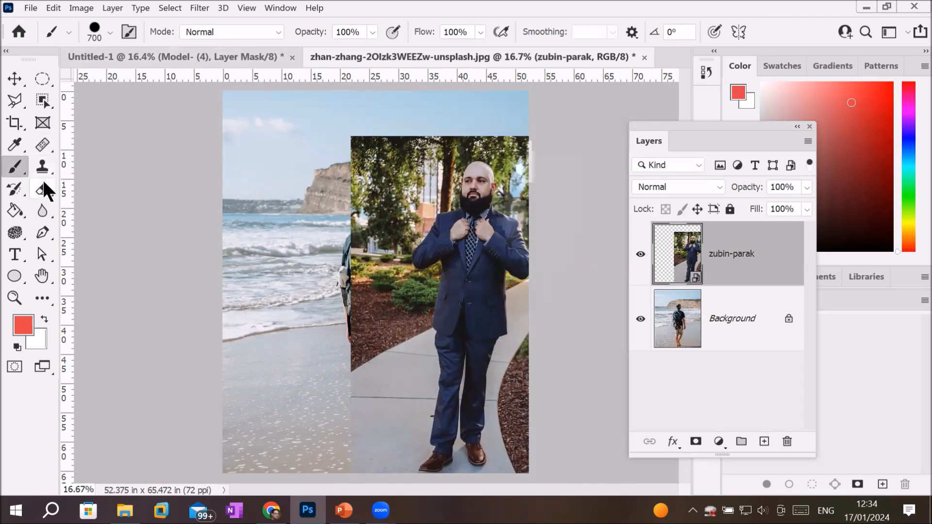
- Select the suited man with Select Subject and add a layer mask that hides his garden background
{"action": "left_click", "coordinate": [42, 101]}
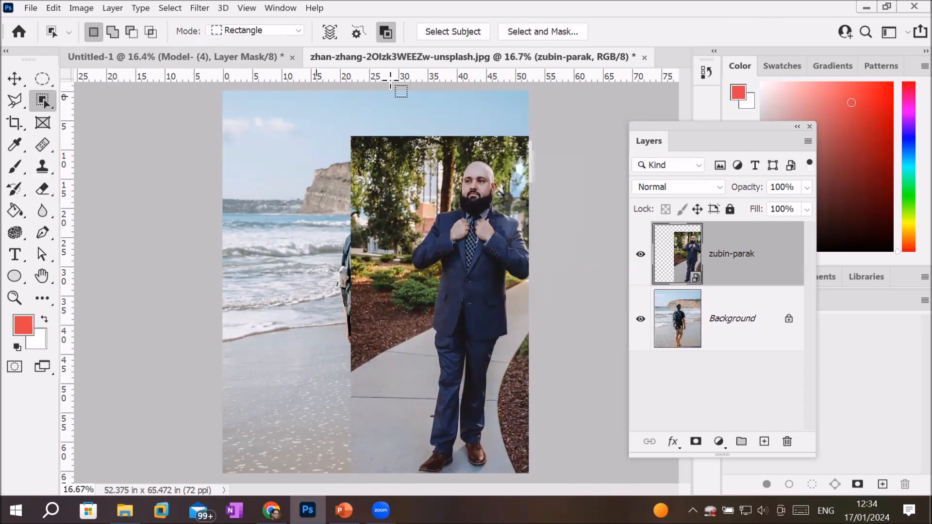
{"action": "left_click", "coordinate": [440, 32]}
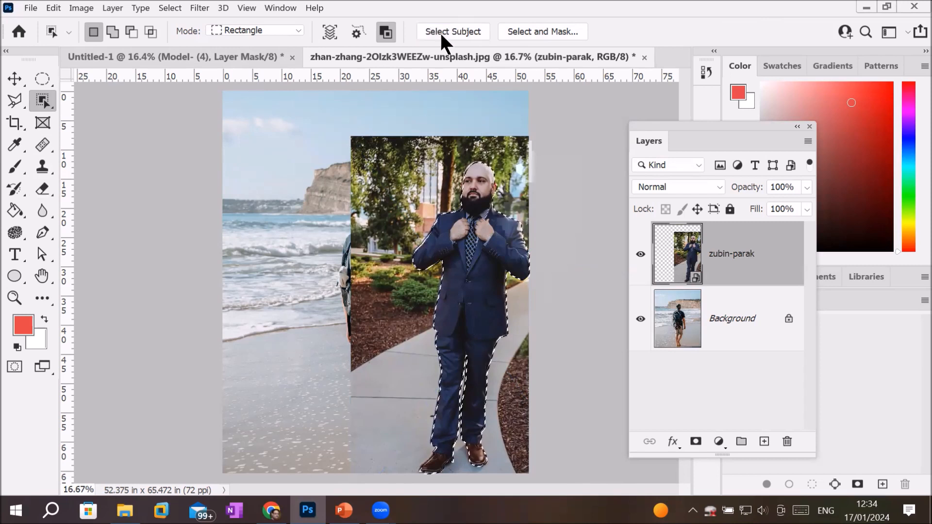
{"action": "left_click", "coordinate": [696, 444]}
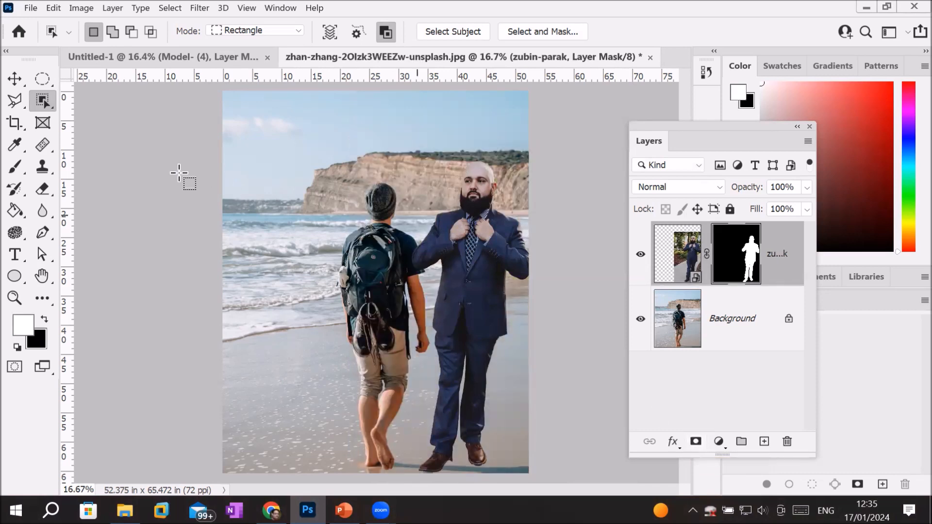
- Move the masked suited man to the left of the backpacker and scale him down with Free Transform
{"action": "left_click", "coordinate": [14, 79]}
{"action": "left_click_drag", "start_coordinate": [444, 247], "coordinate": [274, 269]}
{"action": "key", "text": "ctrl+t"}
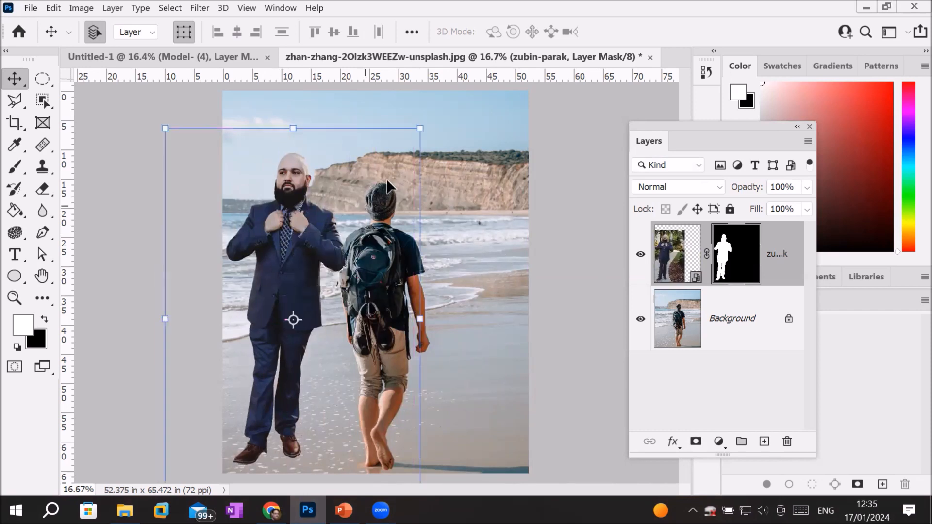
{"action": "left_click_drag", "start_coordinate": [416, 130], "coordinate": [340, 205]}
{"action": "left_click_drag", "start_coordinate": [275, 303], "coordinate": [294, 291]}
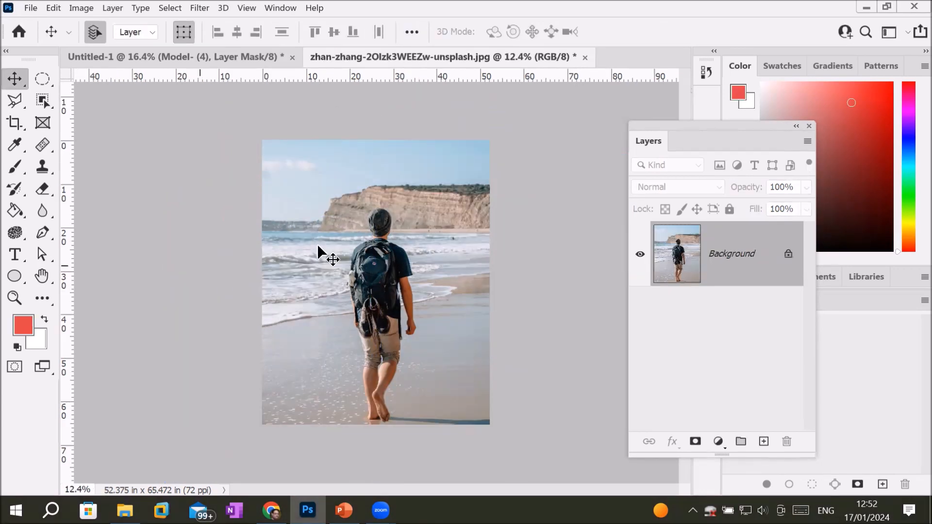
- Add a Solid Color fill layer in bright blue (#0b26f5) above the beach photo
{"action": "scroll", "coordinate": [421, 212], "scroll_direction": "up", "scroll_amount": 3}
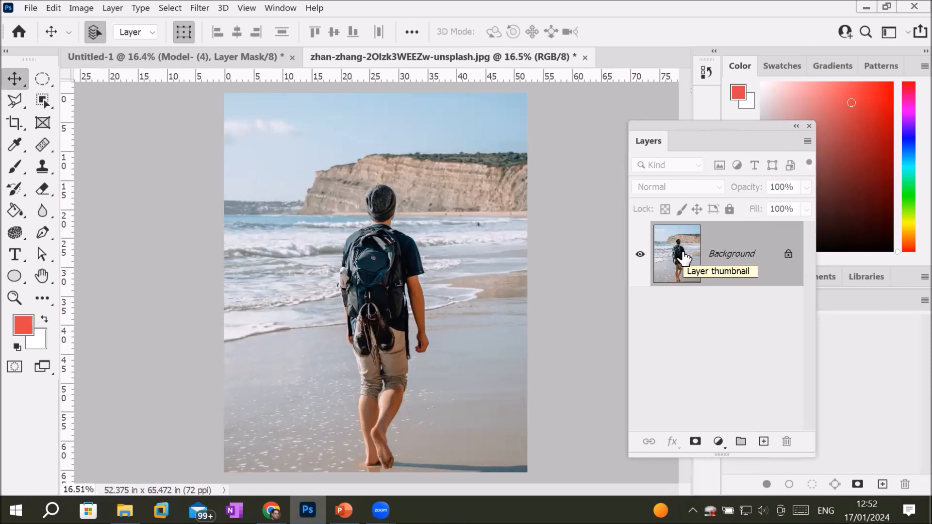
{"action": "left_click", "coordinate": [719, 442]}
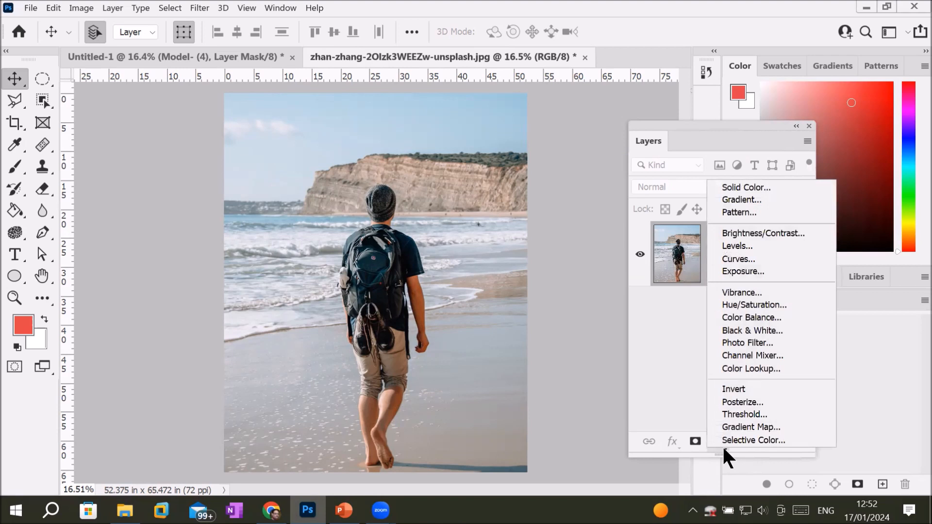
{"action": "left_click", "coordinate": [727, 187]}
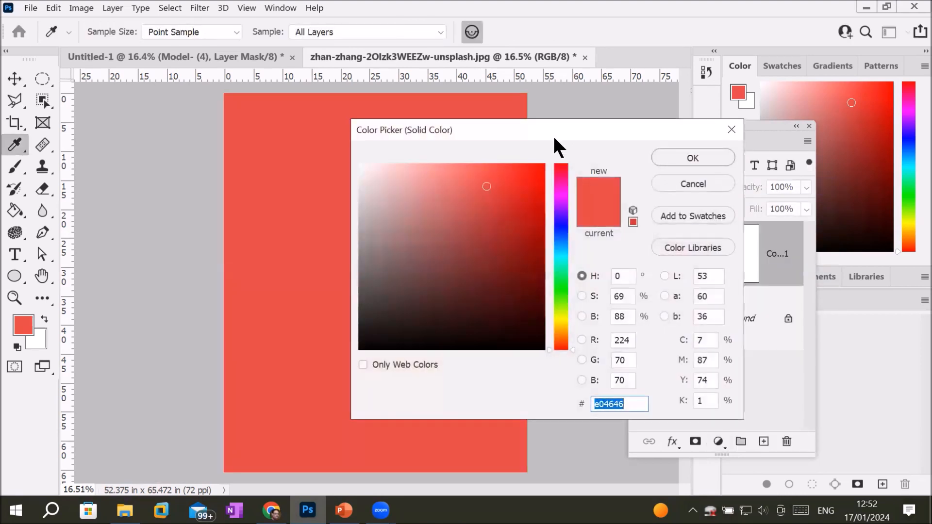
{"action": "left_click_drag", "start_coordinate": [554, 137], "coordinate": [720, 390]}
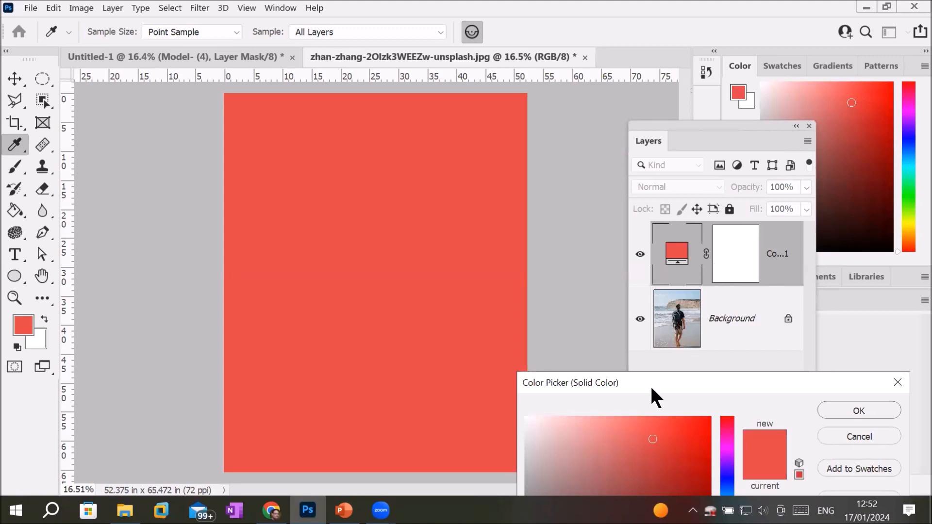
{"action": "left_click_drag", "start_coordinate": [650, 385], "coordinate": [672, 131]}
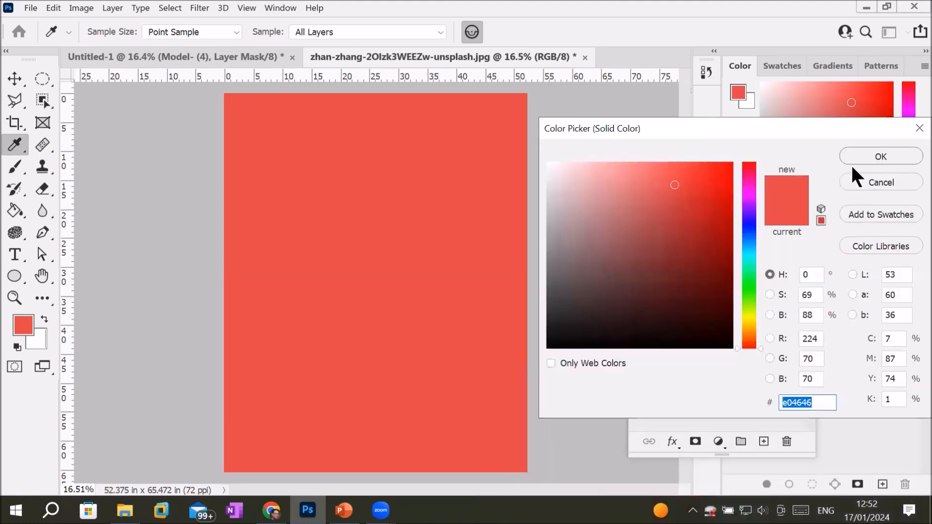
{"action": "left_click", "coordinate": [749, 192]}
{"action": "left_click", "coordinate": [723, 168]}
{"action": "left_click", "coordinate": [748, 228]}
{"action": "left_click", "coordinate": [854, 153]}
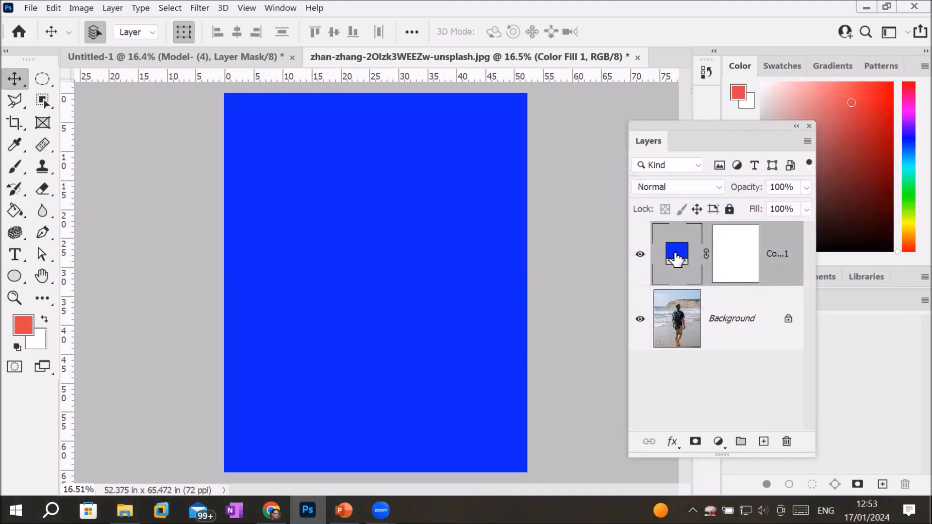
- Lower the blue fill layer's opacity to 62% so the beach photo shows through
{"action": "left_click", "coordinate": [745, 256]}
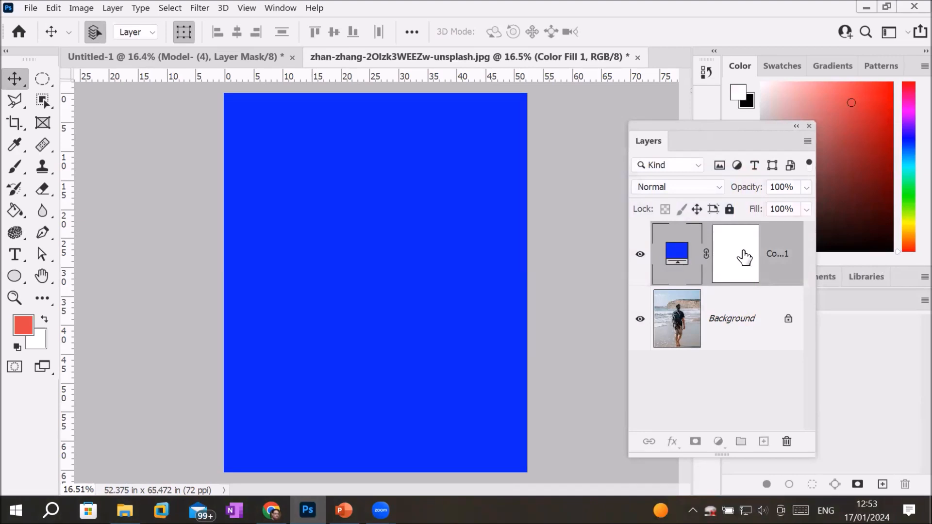
{"action": "left_click", "coordinate": [671, 256]}
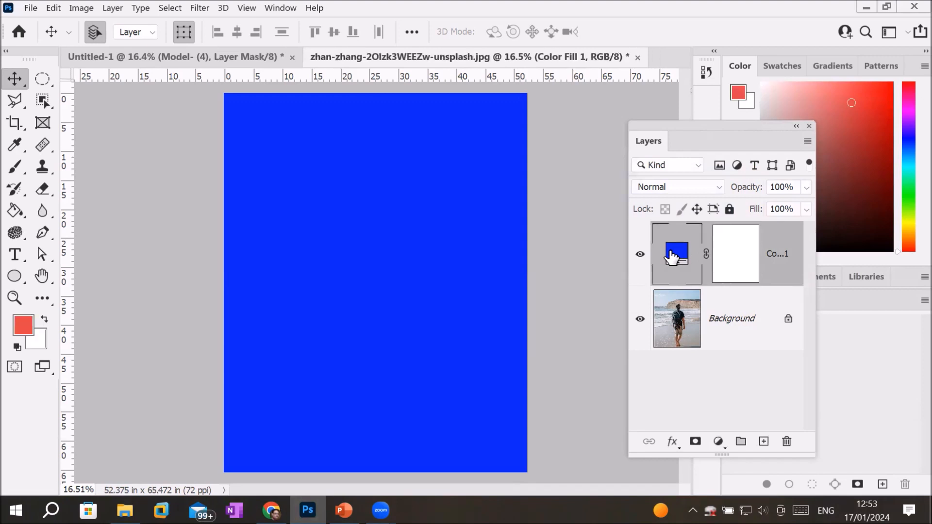
{"action": "left_click", "coordinate": [805, 189]}
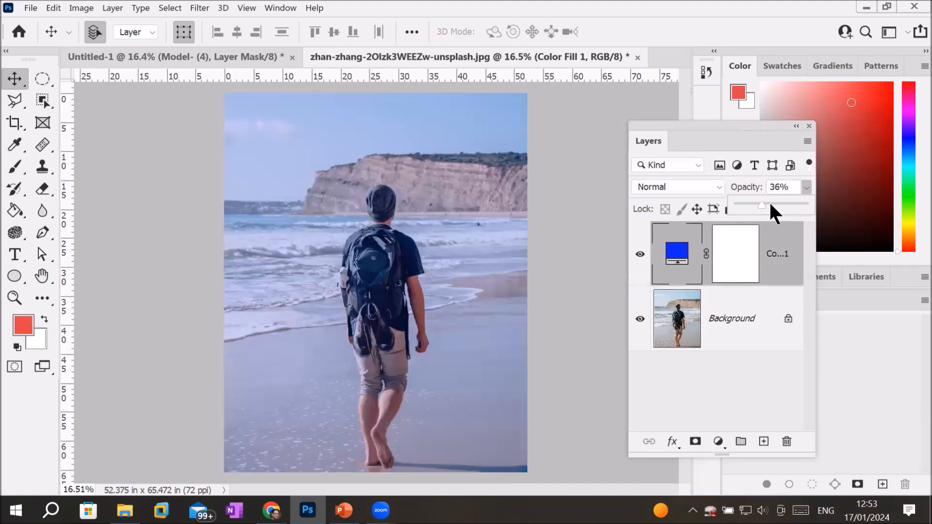
{"action": "left_click_drag", "start_coordinate": [787, 212], "coordinate": [788, 213]}
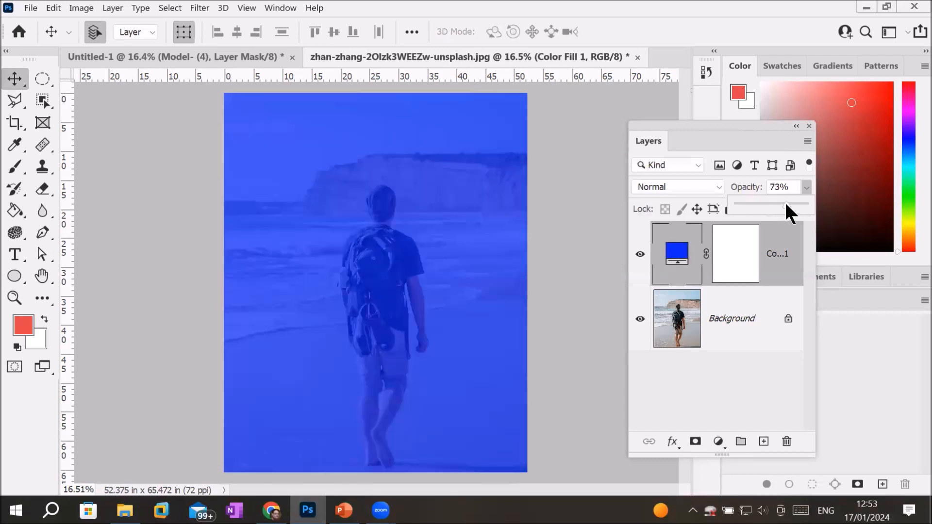
{"action": "left_click_drag", "start_coordinate": [785, 204], "coordinate": [779, 203]}
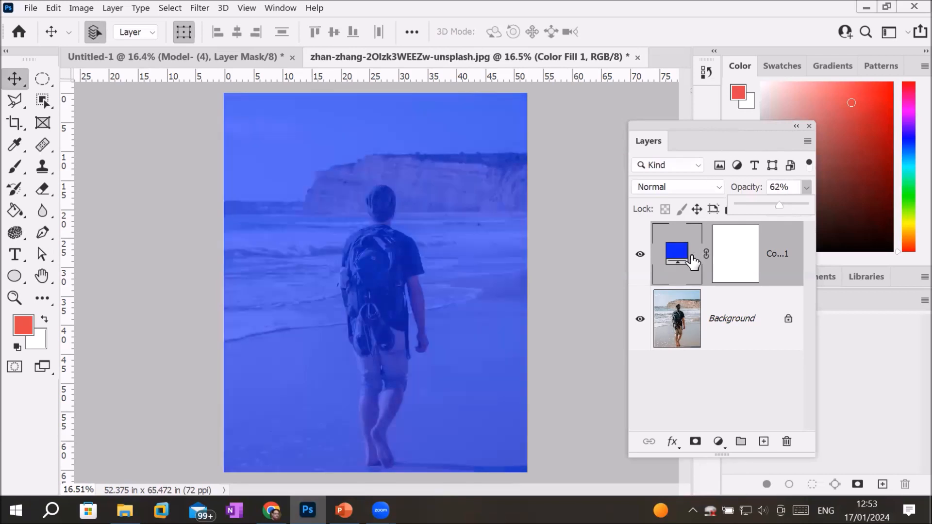
- Change the fill layer's colour from blue to bright pink (#f50ba5)
{"action": "left_click", "coordinate": [728, 257]}
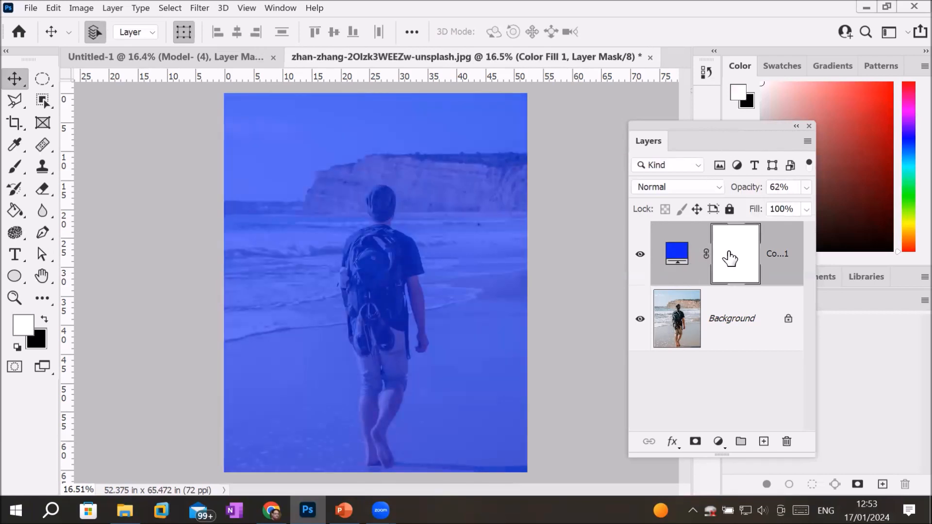
{"action": "double_click", "coordinate": [678, 252]}
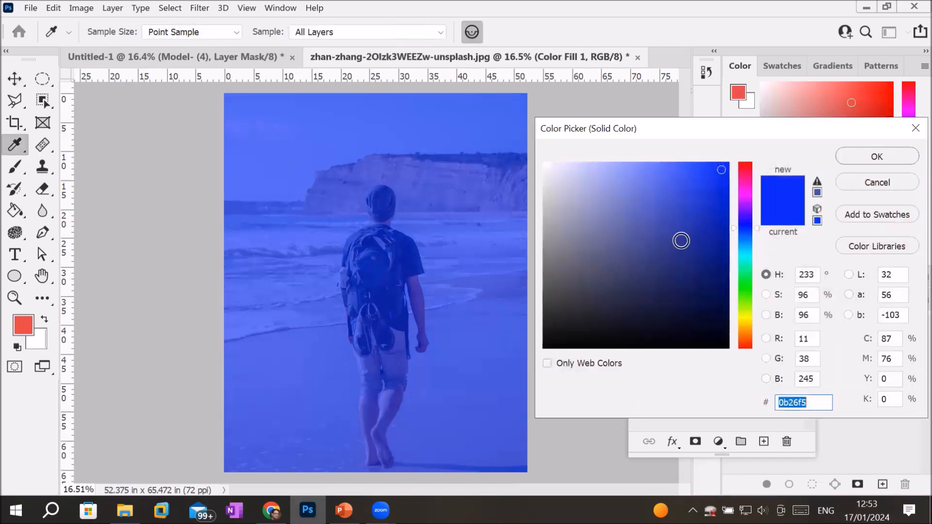
{"action": "left_click_drag", "start_coordinate": [747, 318], "coordinate": [744, 305]}
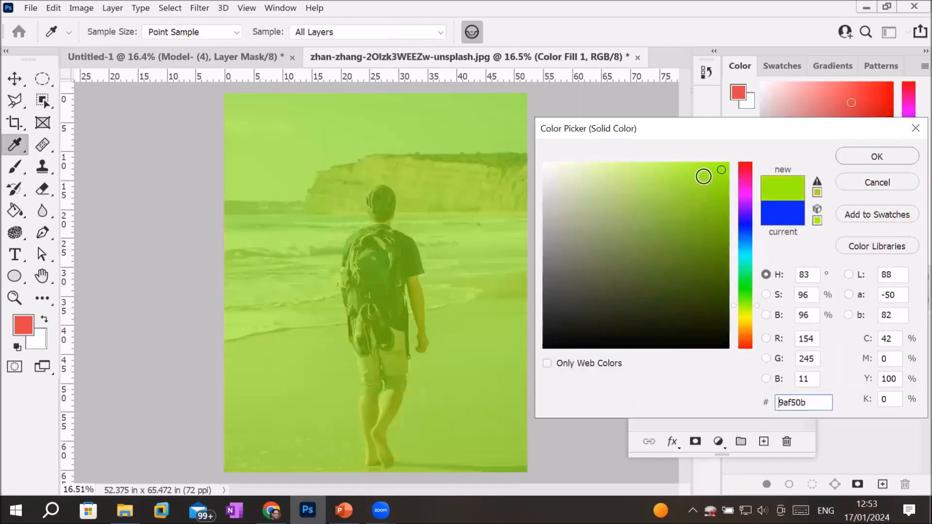
{"action": "left_click", "coordinate": [741, 184]}
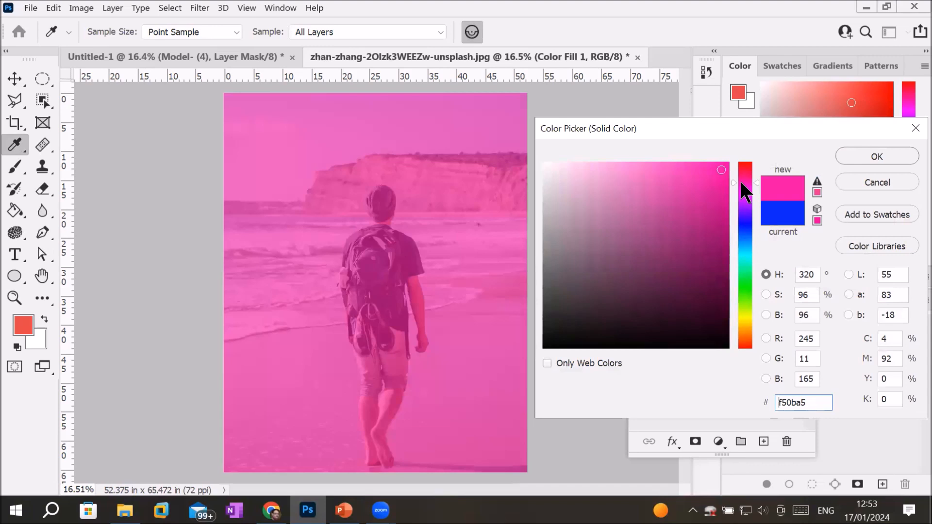
{"action": "left_click", "coordinate": [890, 154]}
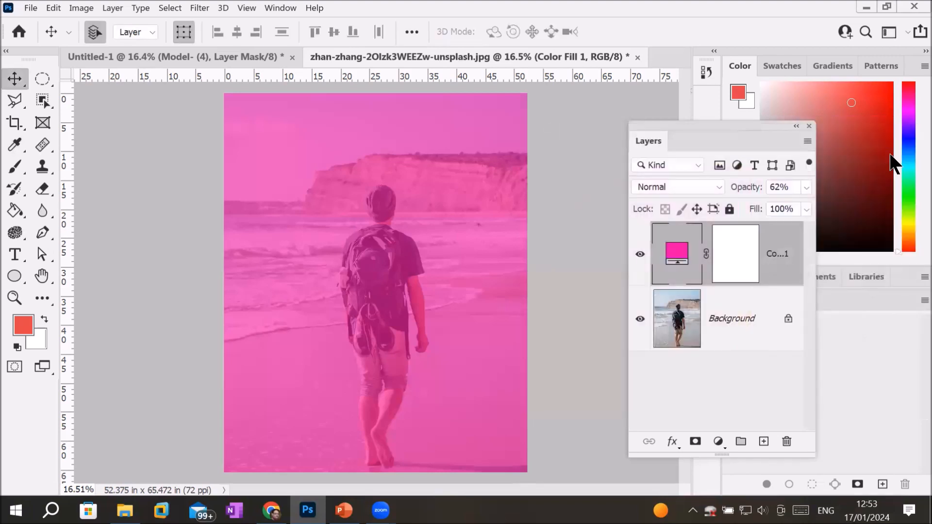
- Paint the fill layer's mask entirely black with a 700 px brush to hide the pink tint
{"action": "left_click", "coordinate": [739, 248]}
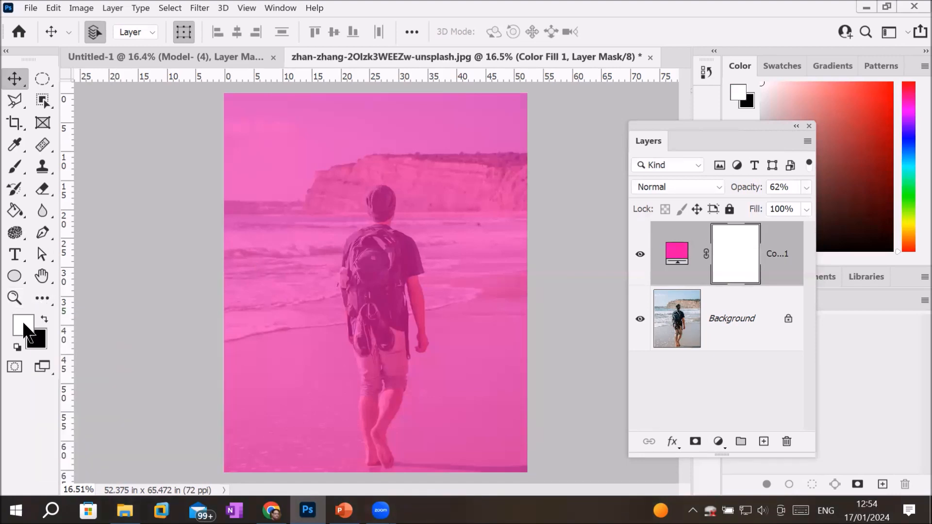
{"action": "left_click", "coordinate": [43, 321]}
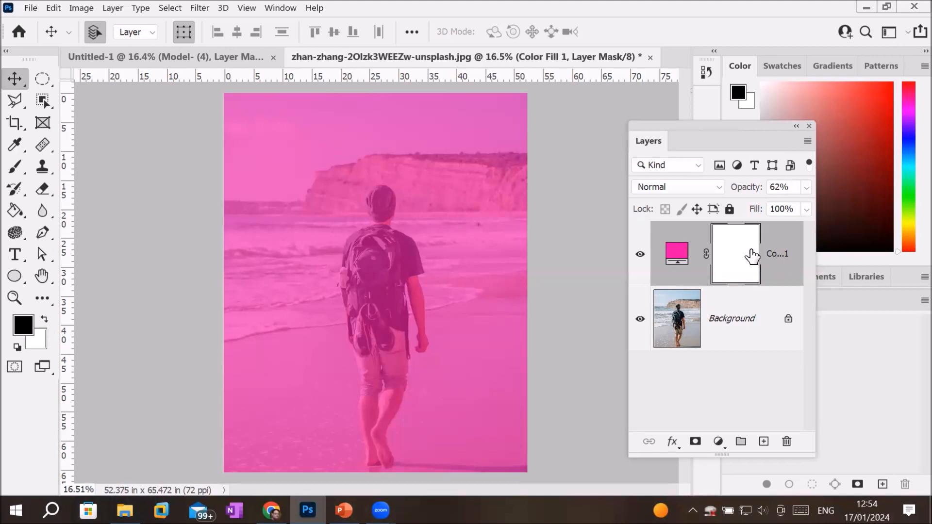
{"action": "left_click", "coordinate": [15, 166]}
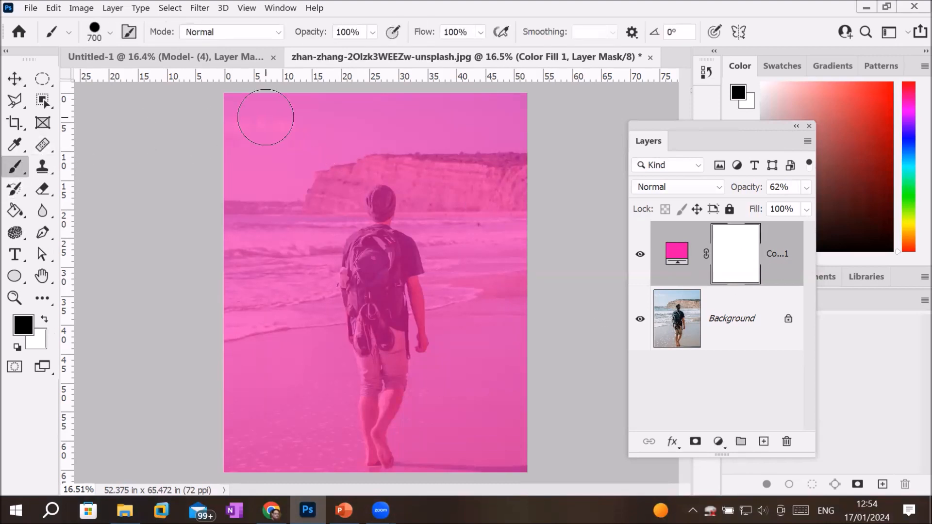
{"action": "mouse_move", "coordinate": [235, 104]}
{"action": "left_mouse_down"}
{"action": "mouse_move", "coordinate": [558, 100]}
{"action": "mouse_move", "coordinate": [391, 119]}
{"action": "mouse_move", "coordinate": [204, 173]}
{"action": "mouse_move", "coordinate": [531, 130]}
{"action": "mouse_move", "coordinate": [474, 150]}
{"action": "mouse_move", "coordinate": [328, 150]}
{"action": "mouse_move", "coordinate": [257, 181]}
{"action": "mouse_move", "coordinate": [236, 324]}
{"action": "left_mouse_up"}
{"action": "mouse_move", "coordinate": [234, 418]}
{"action": "left_mouse_down"}
{"action": "mouse_move", "coordinate": [240, 472]}
{"action": "mouse_move", "coordinate": [525, 366]}
{"action": "mouse_move", "coordinate": [527, 158]}
{"action": "mouse_move", "coordinate": [479, 264]}
{"action": "mouse_move", "coordinate": [483, 356]}
{"action": "mouse_move", "coordinate": [449, 357]}
{"action": "mouse_move", "coordinate": [425, 193]}
{"action": "mouse_move", "coordinate": [359, 358]}
{"action": "mouse_move", "coordinate": [345, 172]}
{"action": "mouse_move", "coordinate": [320, 315]}
{"action": "mouse_move", "coordinate": [366, 216]}
{"action": "mouse_move", "coordinate": [311, 189]}
{"action": "mouse_move", "coordinate": [239, 308]}
{"action": "mouse_move", "coordinate": [271, 331]}
{"action": "mouse_move", "coordinate": [307, 421]}
{"action": "mouse_move", "coordinate": [385, 455]}
{"action": "mouse_move", "coordinate": [444, 454]}
{"action": "mouse_move", "coordinate": [250, 440]}
{"action": "mouse_move", "coordinate": [282, 470]}
{"action": "mouse_move", "coordinate": [414, 443]}
{"action": "mouse_move", "coordinate": [503, 470]}
{"action": "mouse_move", "coordinate": [384, 329]}
{"action": "mouse_move", "coordinate": [412, 387]}
{"action": "mouse_move", "coordinate": [374, 382]}
{"action": "mouse_move", "coordinate": [429, 142]}
{"action": "mouse_move", "coordinate": [450, 206]}
{"action": "left_mouse_up"}
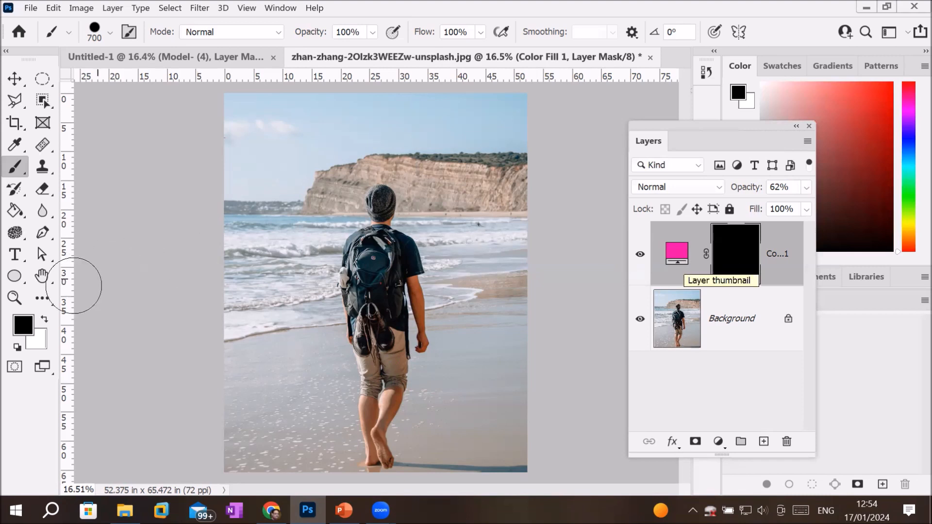
- Repaint the fill layer's mask entirely white with an enlarged brush to restore the pink tint across the photo
{"action": "left_click", "coordinate": [43, 320]}
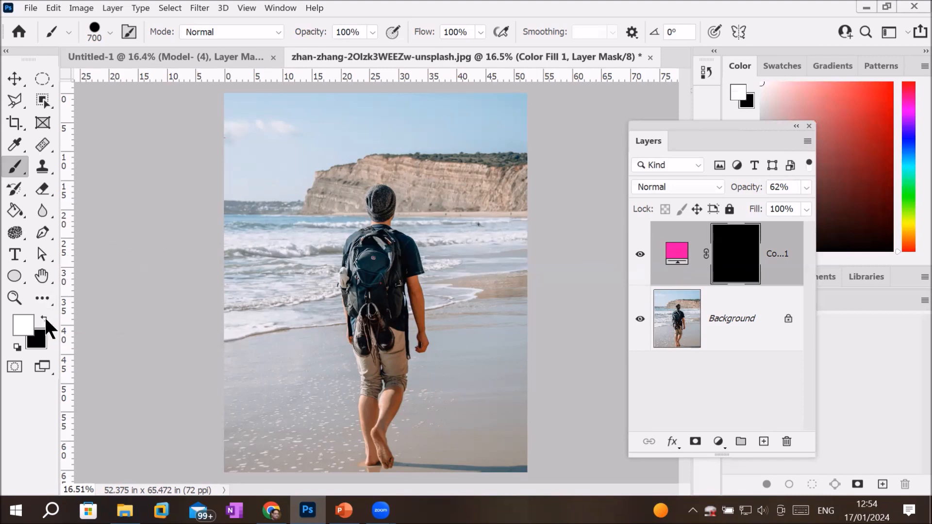
{"action": "left_click_drag", "start_coordinate": [275, 121], "coordinate": [262, 237]}
{"action": "mouse_move", "coordinate": [266, 428]}
{"action": "left_mouse_down"}
{"action": "mouse_move", "coordinate": [245, 245]}
{"action": "mouse_move", "coordinate": [340, 297]}
{"action": "mouse_move", "coordinate": [388, 193]}
{"action": "mouse_move", "coordinate": [354, 136]}
{"action": "mouse_move", "coordinate": [466, 160]}
{"action": "mouse_move", "coordinate": [369, 272]}
{"action": "mouse_move", "coordinate": [217, 360]}
{"action": "mouse_move", "coordinate": [466, 282]}
{"action": "mouse_move", "coordinate": [219, 339]}
{"action": "mouse_move", "coordinate": [432, 284]}
{"action": "mouse_move", "coordinate": [469, 414]}
{"action": "mouse_move", "coordinate": [292, 432]}
{"action": "mouse_move", "coordinate": [461, 388]}
{"action": "mouse_move", "coordinate": [478, 461]}
{"action": "mouse_move", "coordinate": [541, 450]}
{"action": "mouse_move", "coordinate": [517, 443]}
{"action": "mouse_move", "coordinate": [538, 426]}
{"action": "left_mouse_up"}
{"action": "key", "text": "bracketright"}
{"action": "key", "text": "bracketright"}
{"action": "key", "text": "bracketright"}
{"action": "key", "text": "bracketright"}
{"action": "key", "text": "bracketright"}
{"action": "key", "text": "bracketright"}
{"action": "key", "text": "bracketright"}
{"action": "key", "text": "bracketright"}
{"action": "key", "text": "bracketright"}
{"action": "key", "text": "bracketright"}
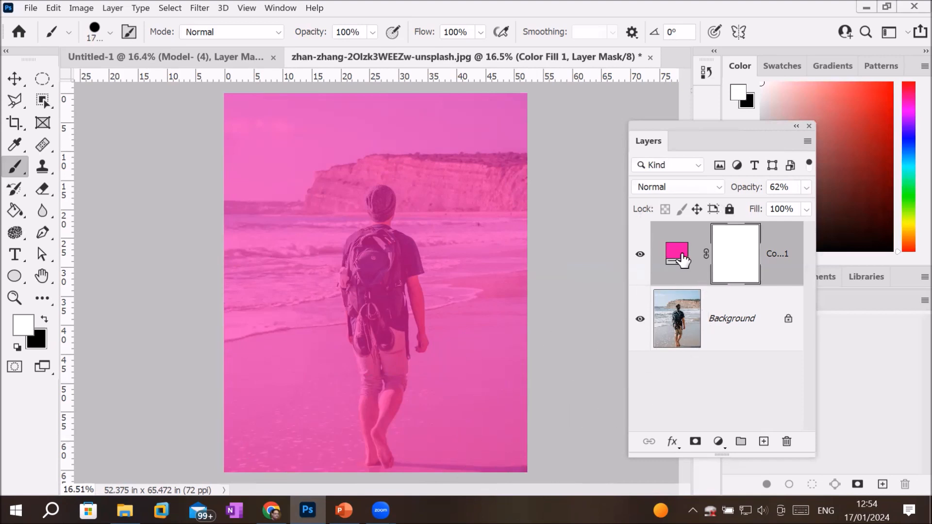
- Set the pink fill layer's blending mode to Dissolve
{"action": "left_click", "coordinate": [682, 258]}
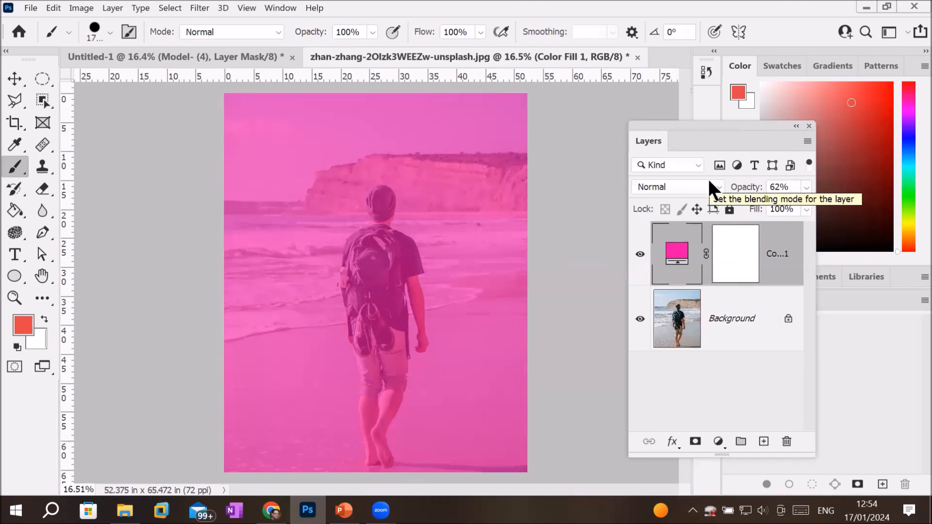
{"action": "left_click", "coordinate": [720, 182]}
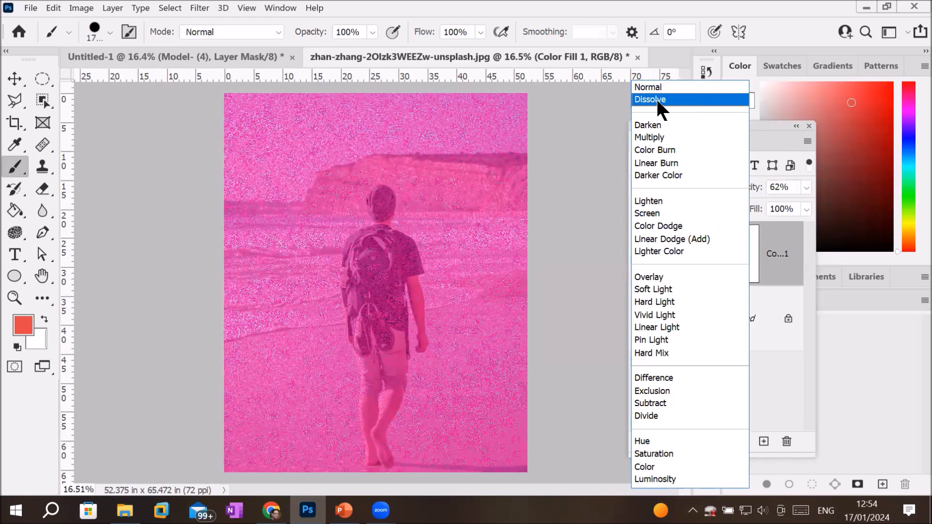
{"action": "left_click", "coordinate": [656, 99]}
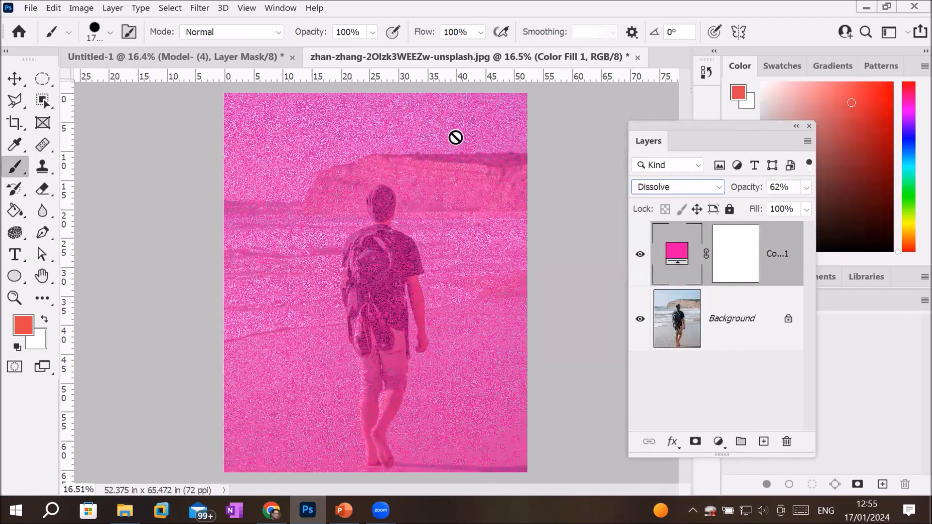
- Try the Dissolve effect at low and high opacities such as 10% and 88%, ending at 62%
{"action": "left_click", "coordinate": [805, 186]}
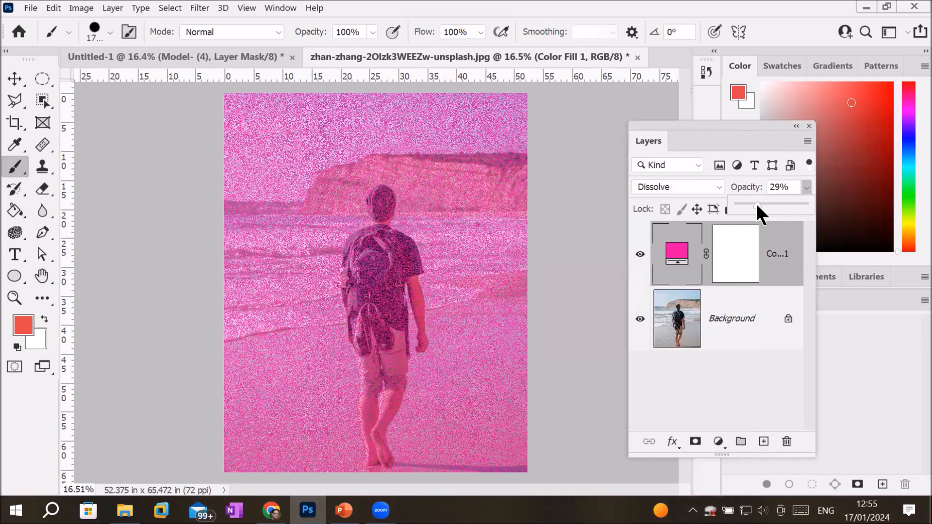
{"action": "left_click_drag", "start_coordinate": [757, 205], "coordinate": [745, 206]}
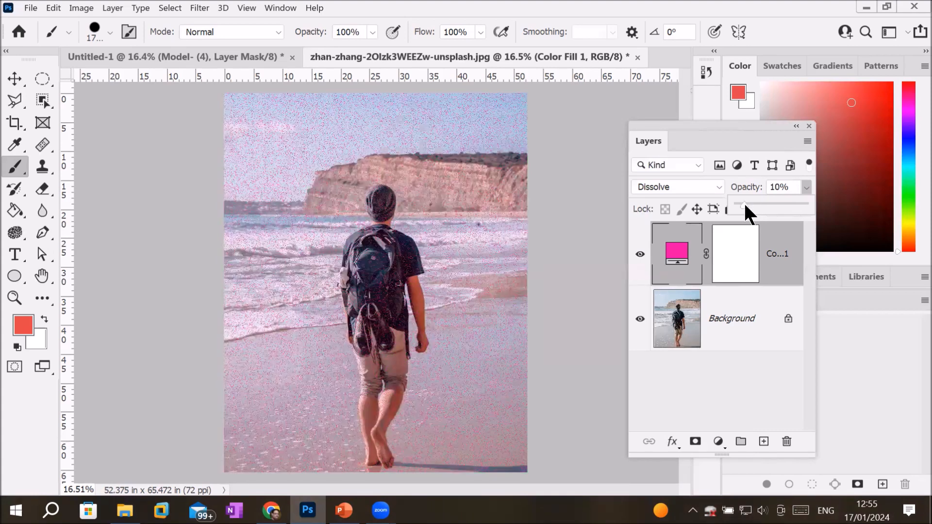
{"action": "left_click_drag", "start_coordinate": [745, 204], "coordinate": [812, 204]}
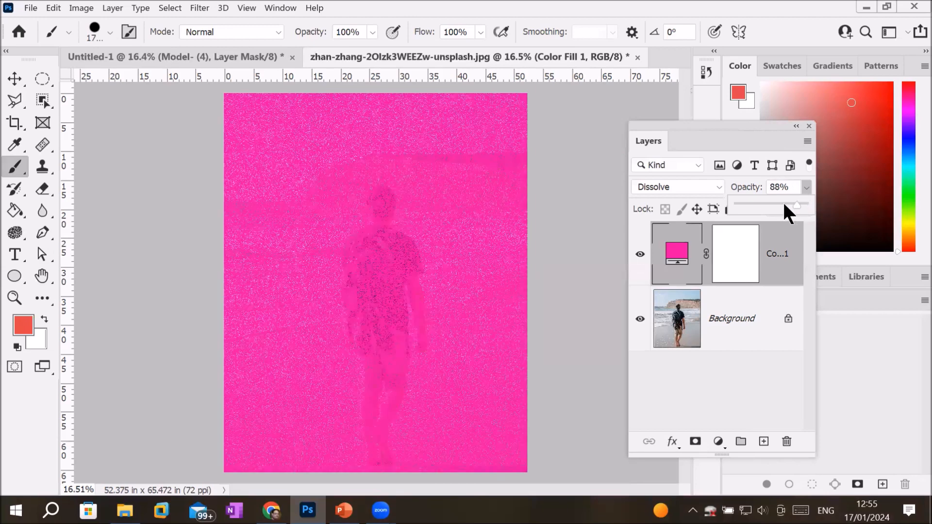
{"action": "left_click", "coordinate": [784, 205]}
{"action": "left_click", "coordinate": [779, 205]}
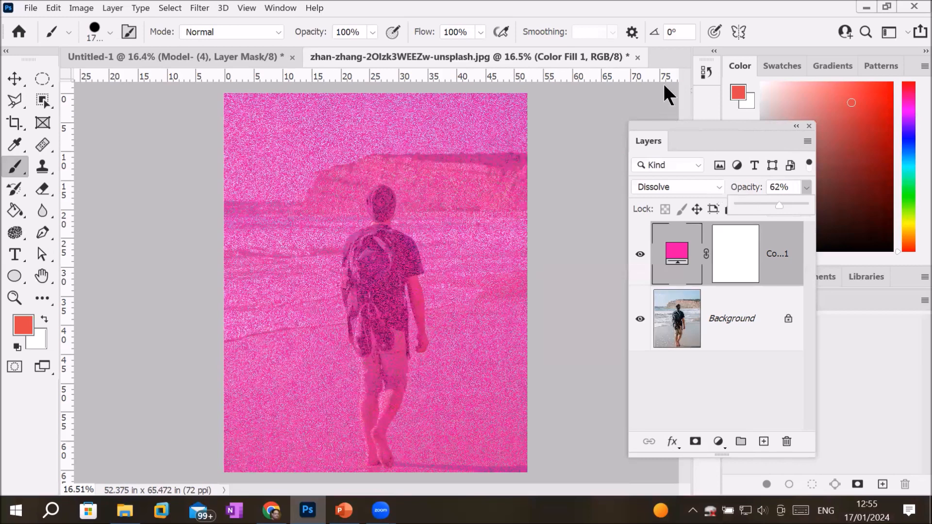
- Try the Darken blending mode on the pink fill layer, and set the mode back to Normal
{"action": "left_click", "coordinate": [702, 188]}
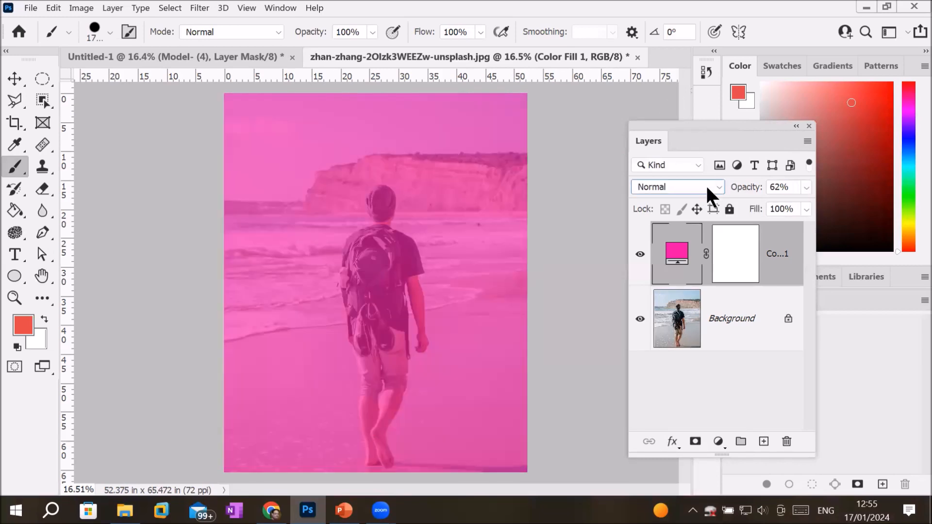
{"action": "left_click", "coordinate": [705, 187]}
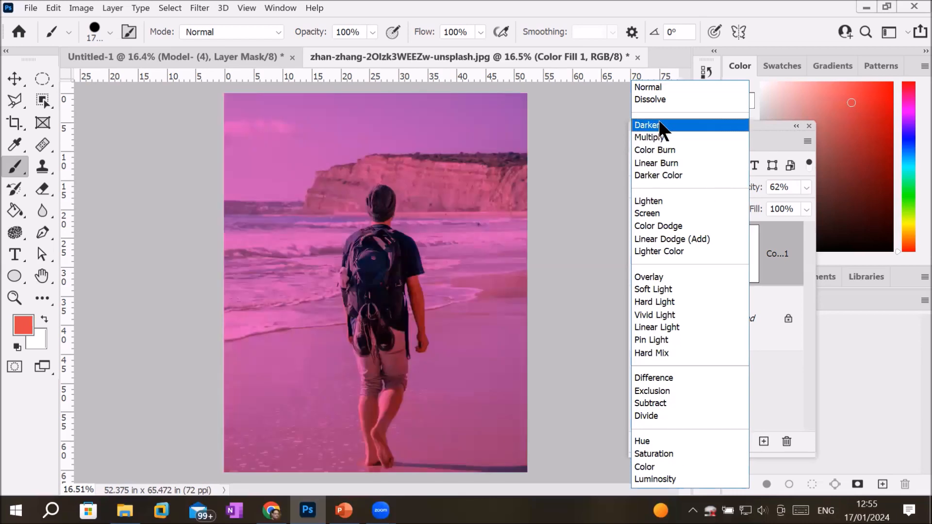
{"action": "left_click", "coordinate": [659, 125]}
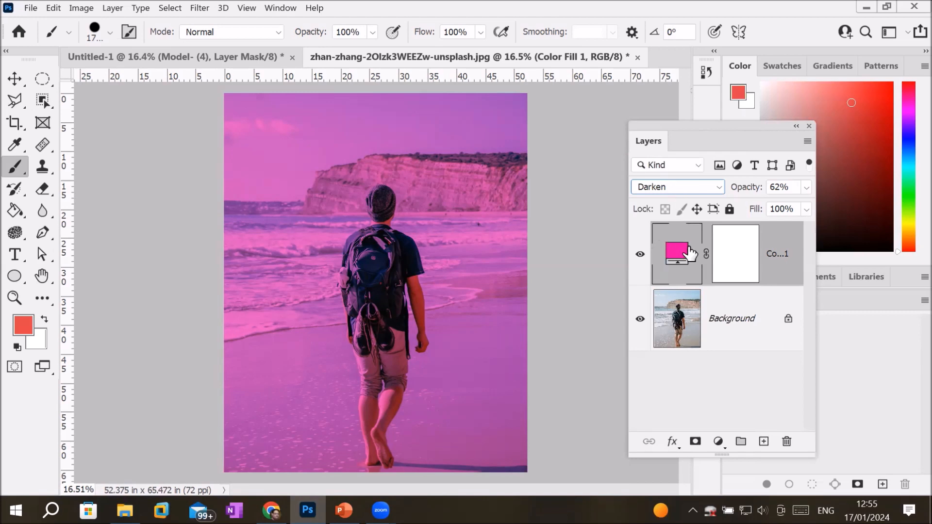
{"action": "left_click", "coordinate": [710, 182]}
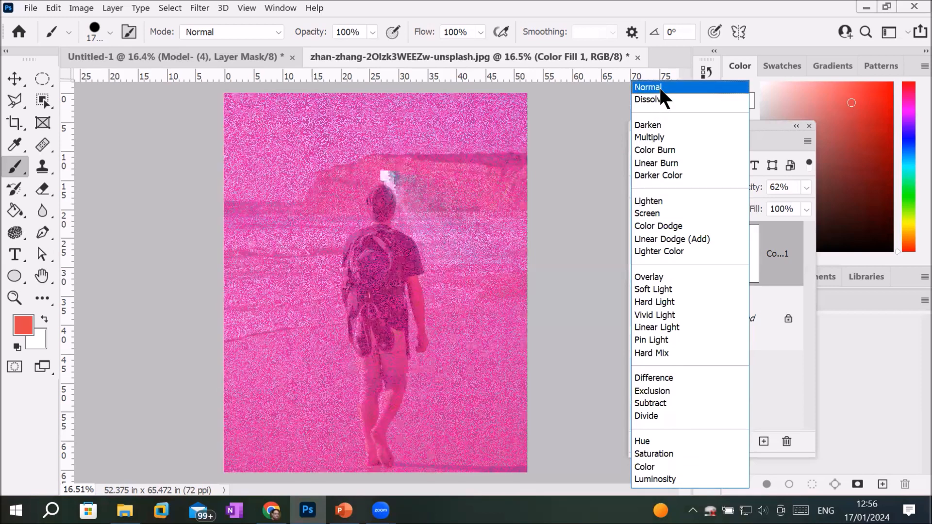
{"action": "left_click", "coordinate": [309, 166]}
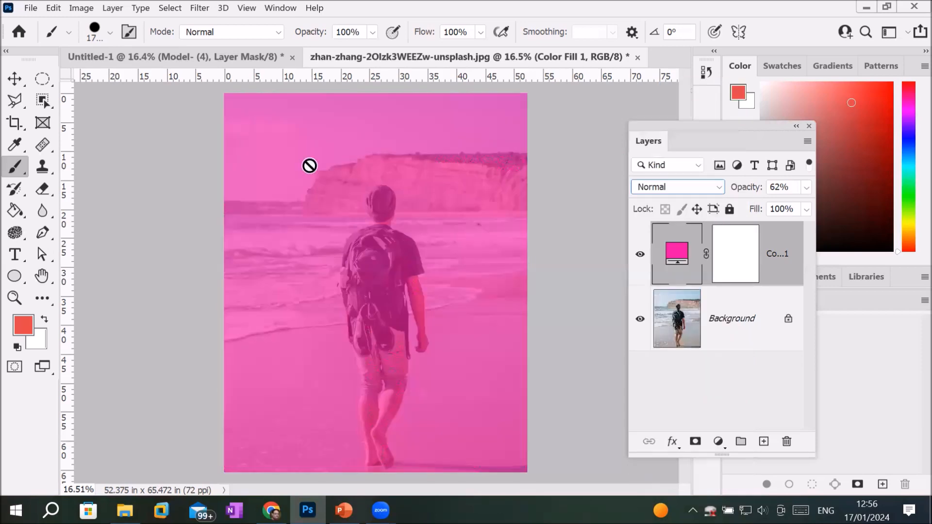
- Recolour the pink fill layer over the beach photo to a vivid blue
{"action": "double_click", "coordinate": [677, 253]}
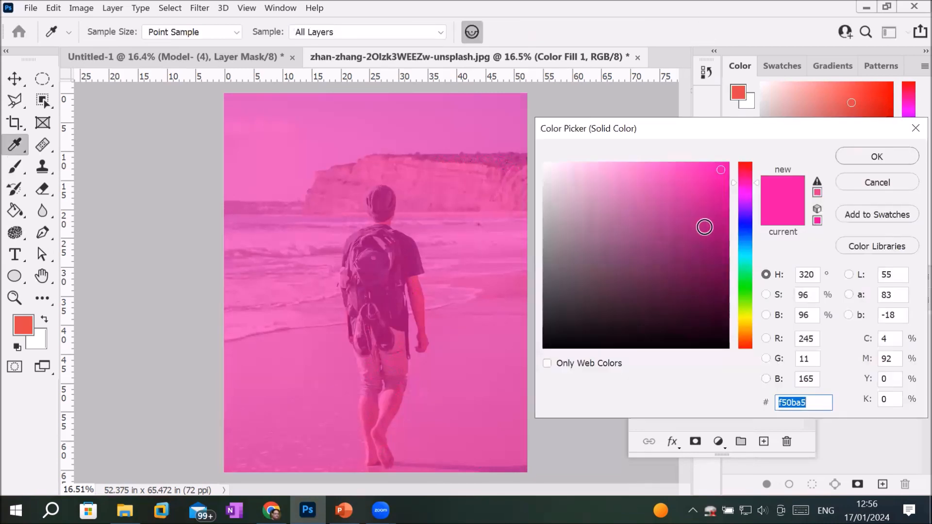
{"action": "left_click", "coordinate": [704, 227]}
{"action": "left_click", "coordinate": [745, 217]}
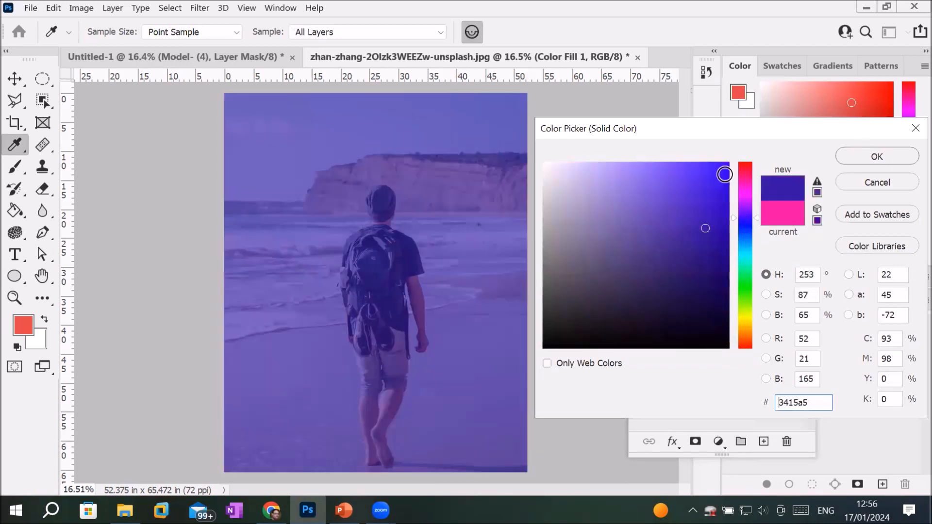
{"action": "left_click", "coordinate": [728, 166]}
{"action": "left_click", "coordinate": [877, 156]}
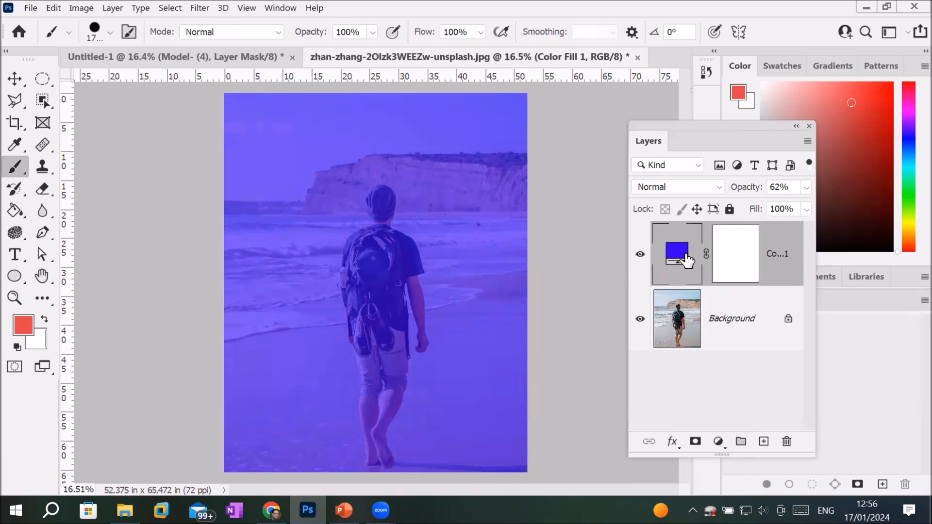
- Delete the blue colour fill layer above the beach photo
{"action": "left_click", "coordinate": [786, 442]}
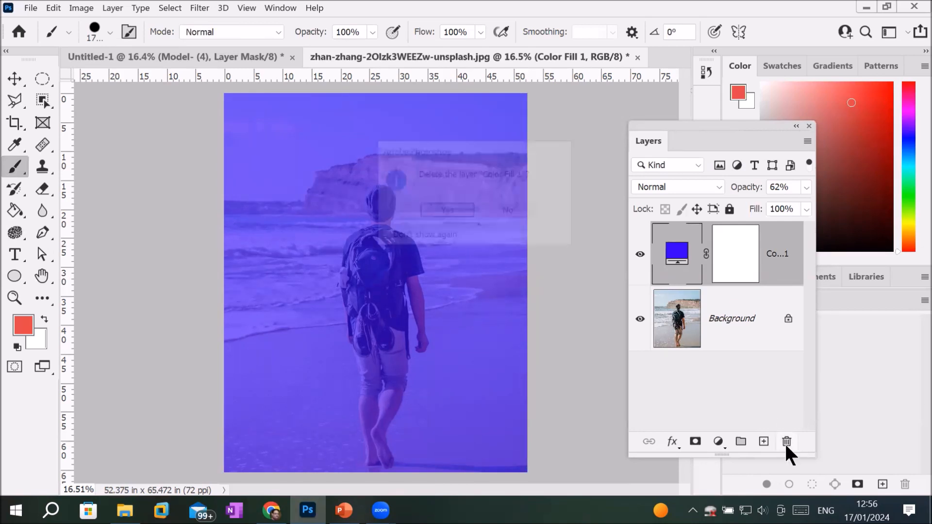
{"action": "left_click", "coordinate": [439, 210]}
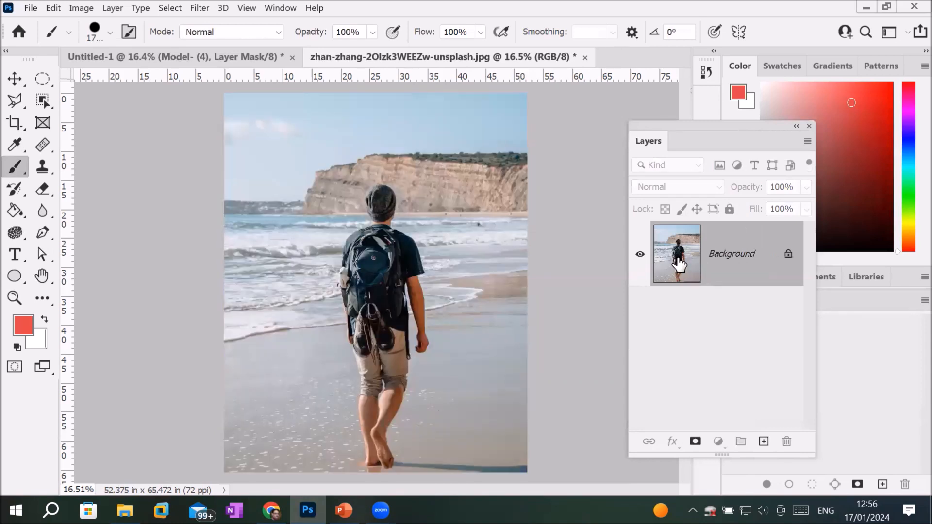
- Select the man automatically with Select Subject and invert the selection to cover everything around him
{"action": "left_click", "coordinate": [44, 77]}
{"action": "left_click", "coordinate": [51, 96]}
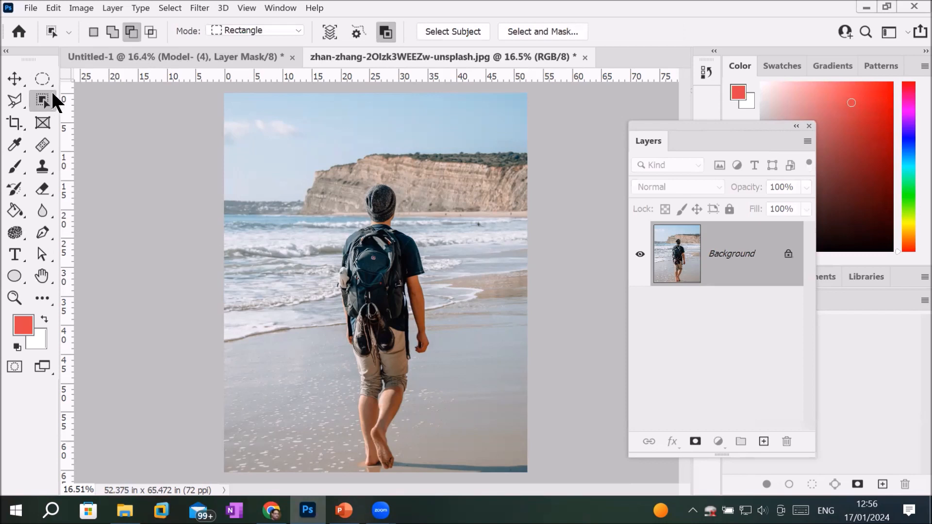
{"action": "left_click", "coordinate": [458, 31]}
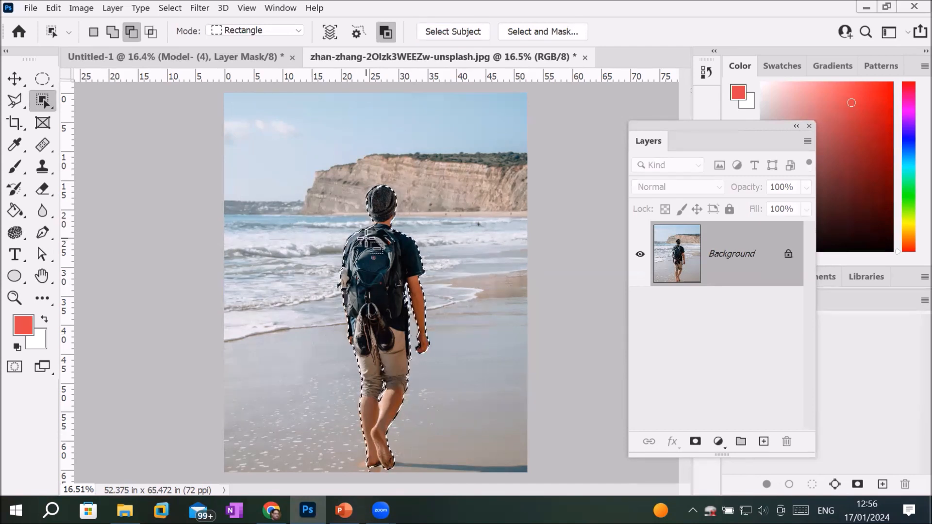
{"action": "right_click", "coordinate": [380, 253]}
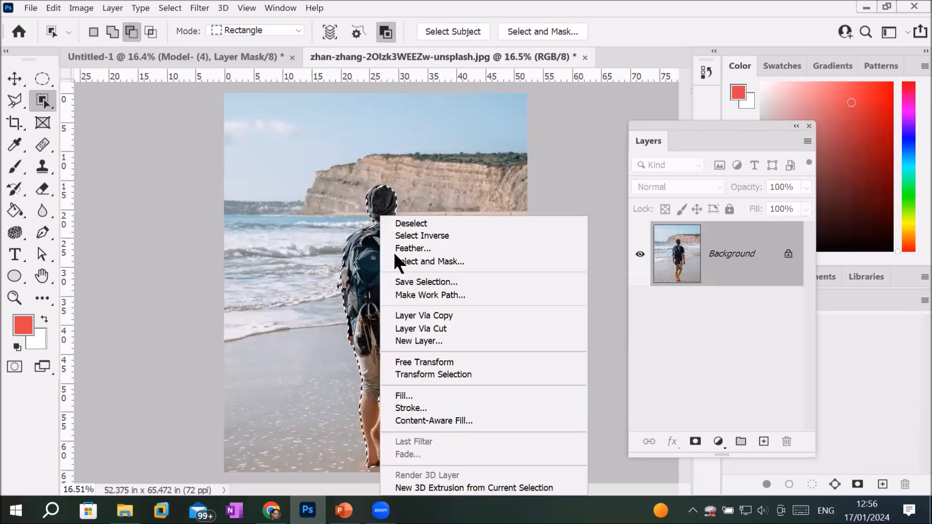
{"action": "left_click", "coordinate": [432, 235]}
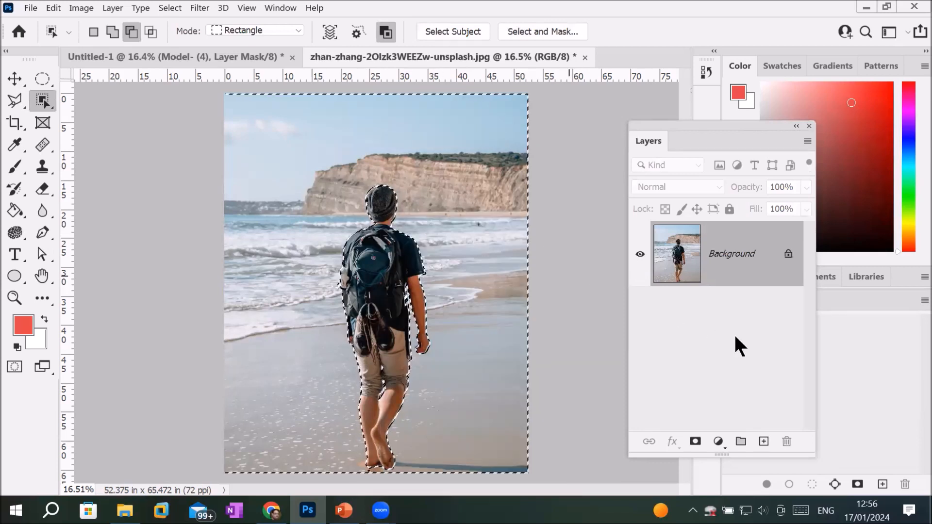
- Add a red Solid Color fill layer around the man and preview blending modes such as Color, leaving it at Normal
{"action": "left_click", "coordinate": [719, 441]}
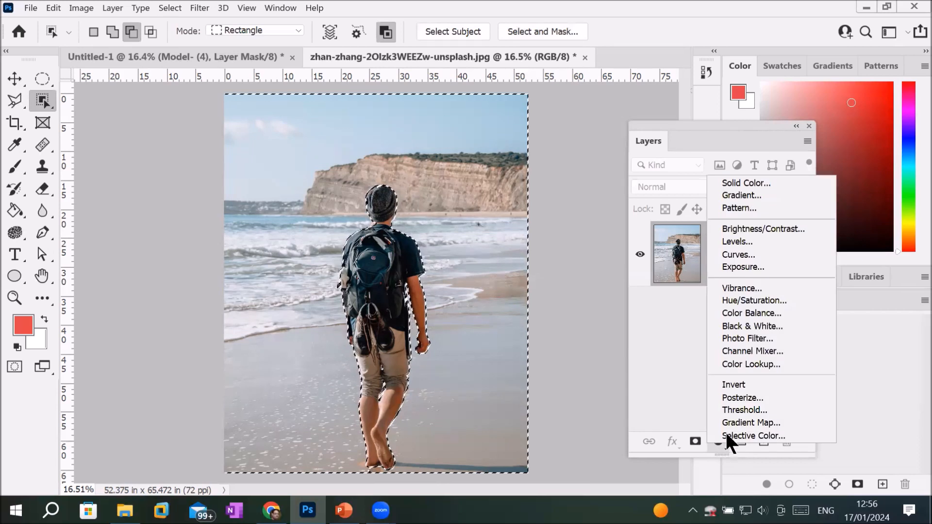
{"action": "left_click", "coordinate": [755, 180]}
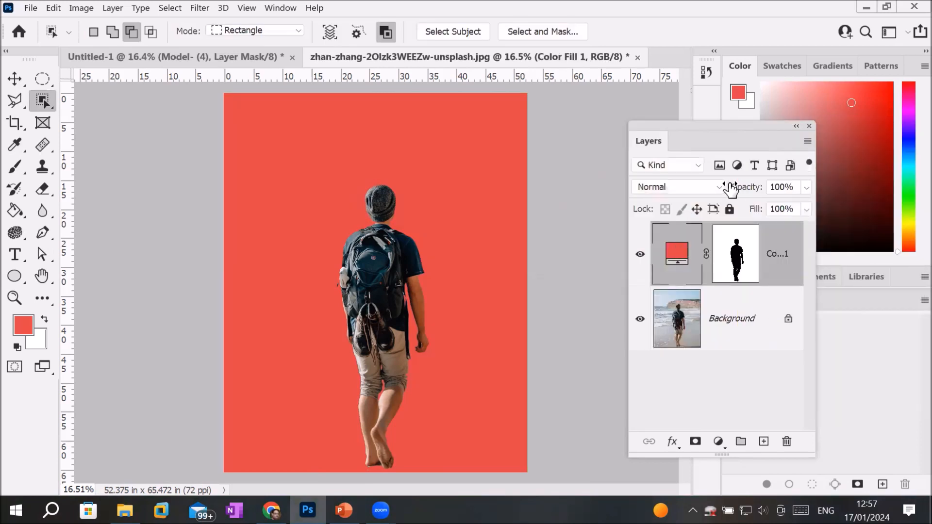
{"action": "left_click", "coordinate": [718, 185]}
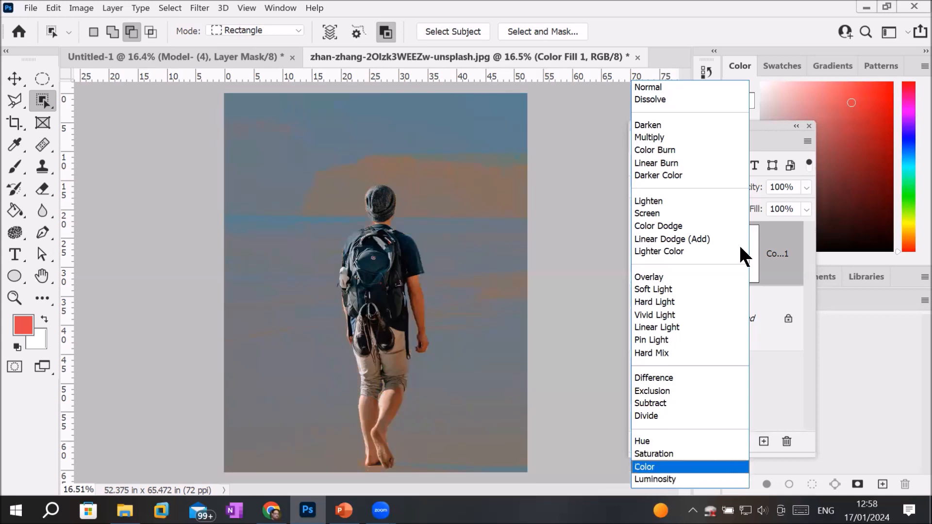
{"action": "left_click", "coordinate": [771, 118]}
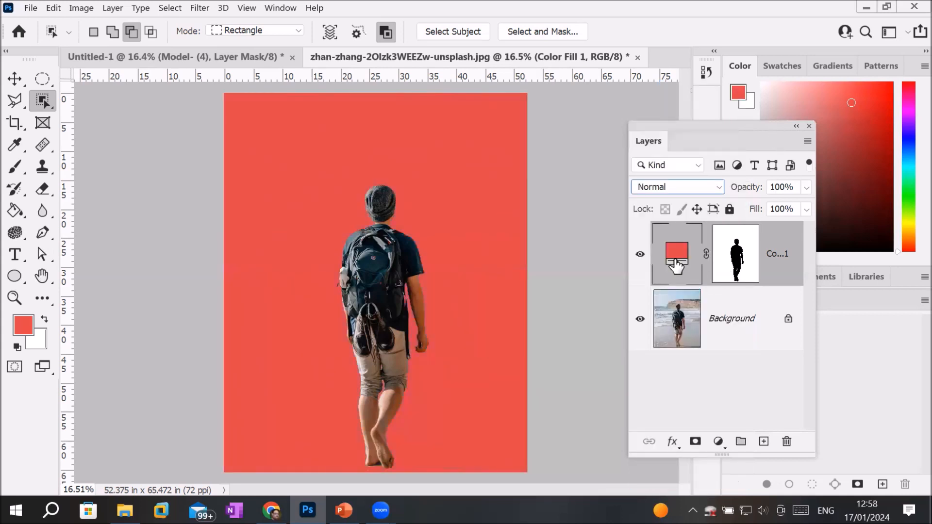
- Delete the red fill layer that surrounds the man
{"action": "left_click", "coordinate": [787, 441]}
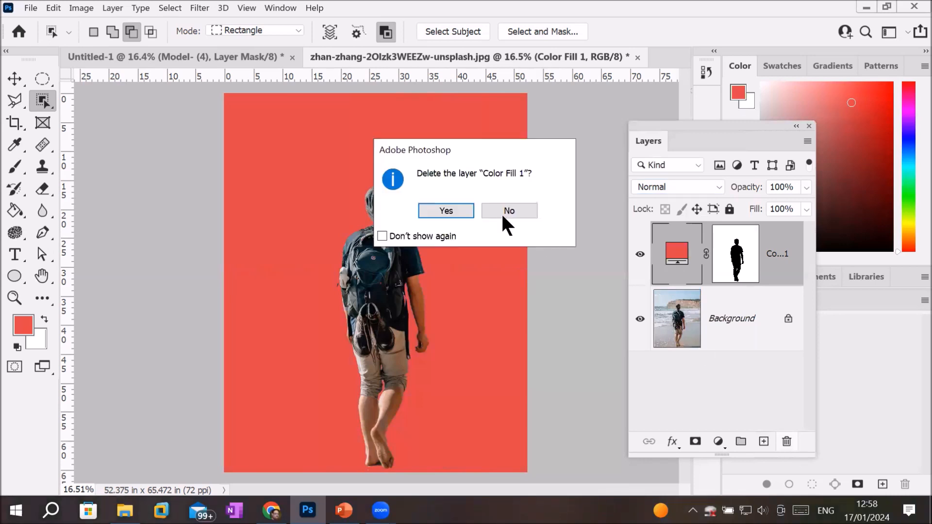
{"action": "left_click", "coordinate": [449, 204]}
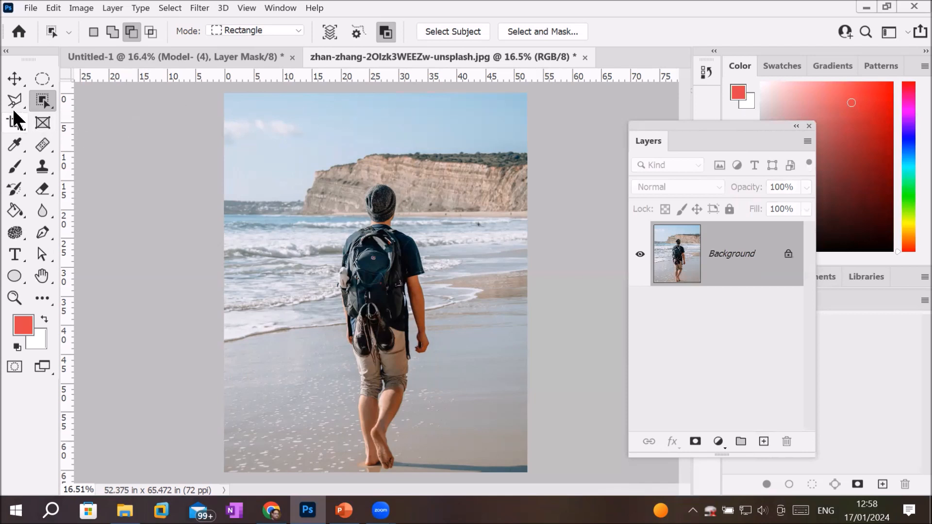
- Select the sky automatically in the beach photo and add a Solid Color fill layer over it
{"action": "left_click", "coordinate": [169, 8]}
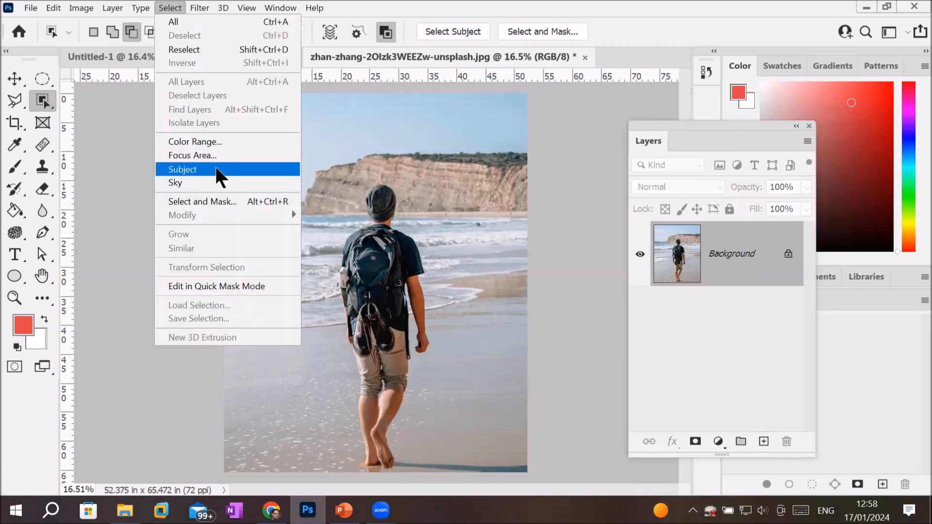
{"action": "left_click", "coordinate": [210, 183]}
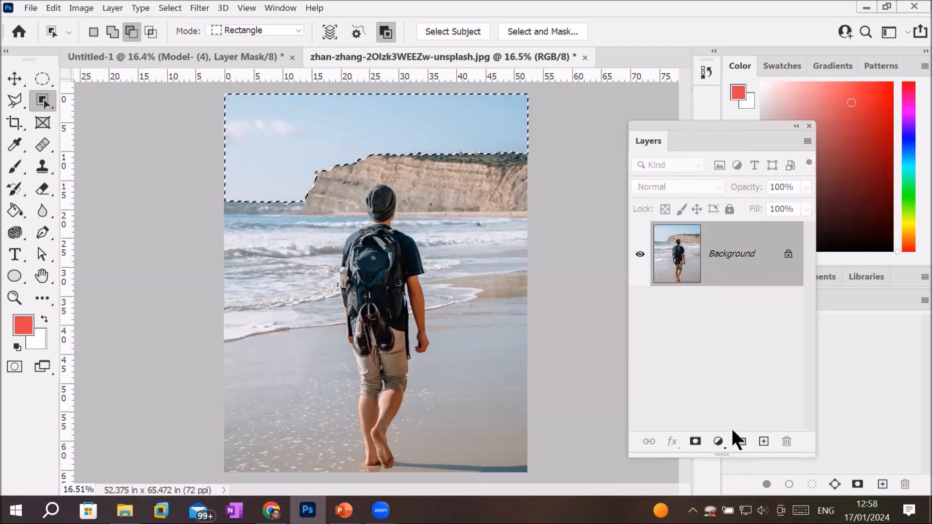
{"action": "left_click", "coordinate": [719, 442]}
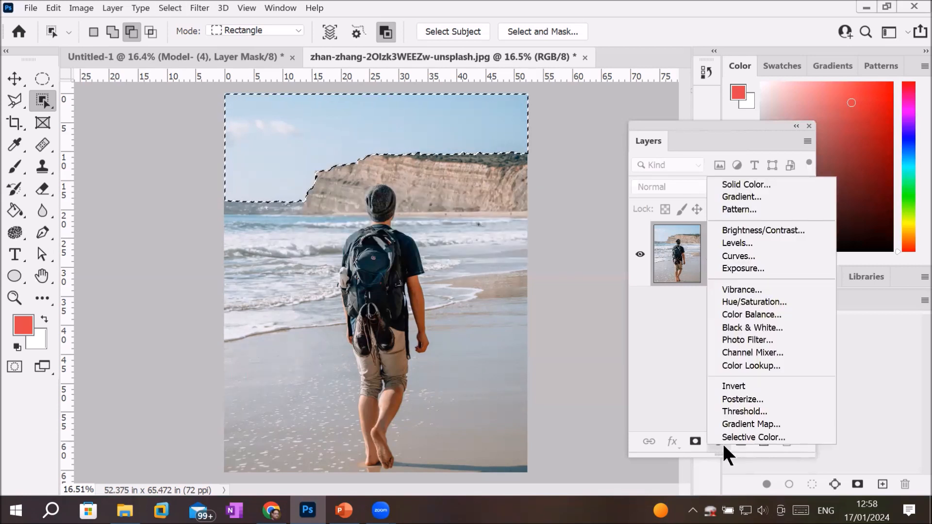
{"action": "left_click", "coordinate": [736, 184]}
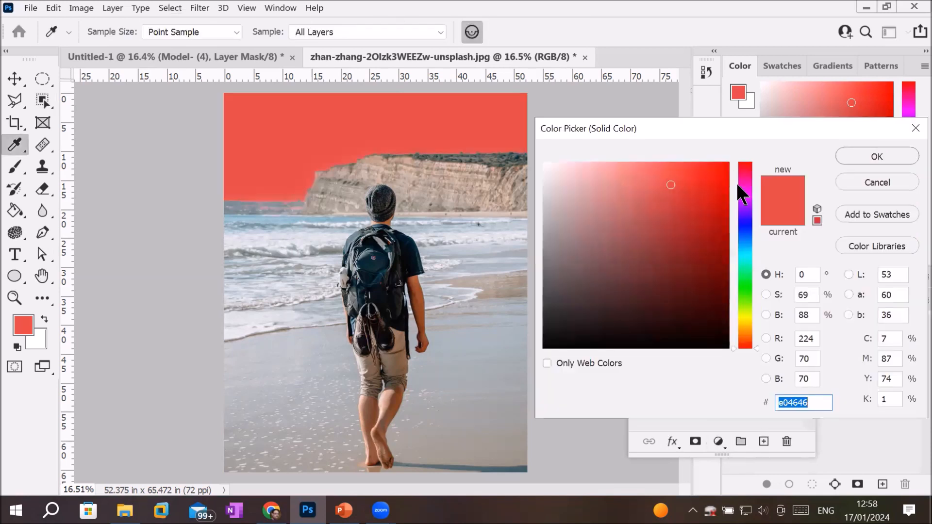
- Try blue, green and orange for the sky fill, and set its colour to violet-blue #5846e0
{"action": "left_click", "coordinate": [746, 225]}
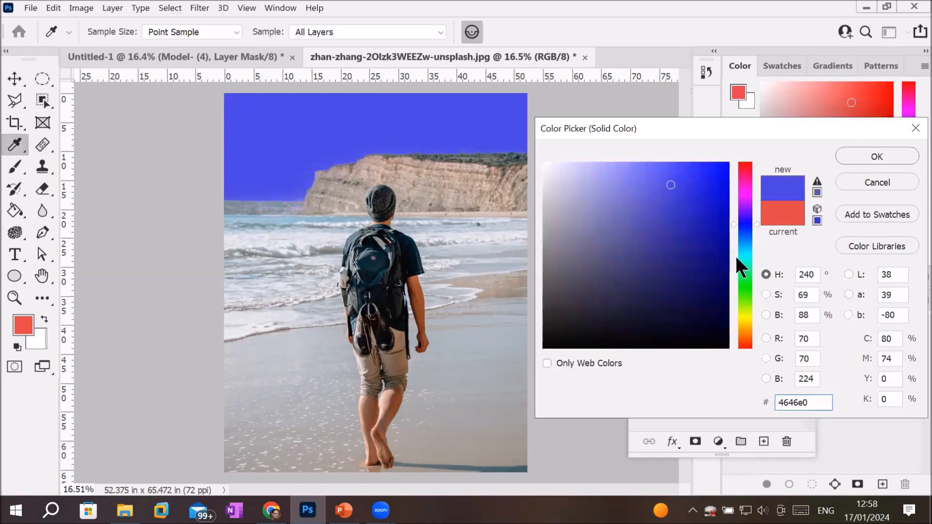
{"action": "left_click", "coordinate": [746, 288]}
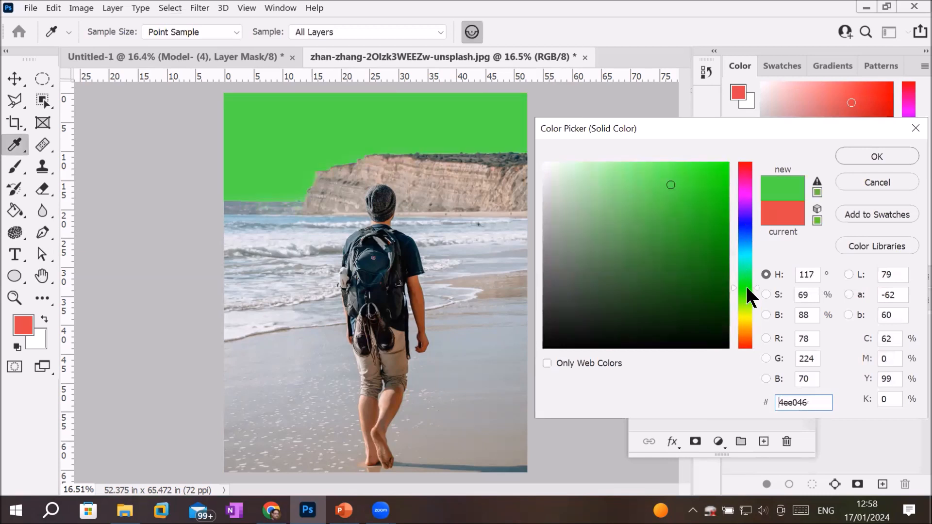
{"action": "left_click", "coordinate": [742, 341]}
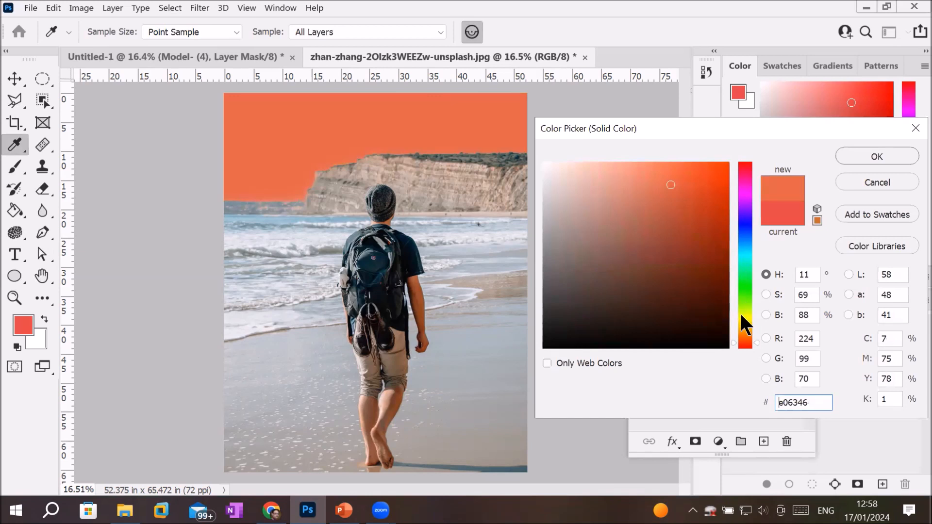
{"action": "left_click", "coordinate": [745, 221]}
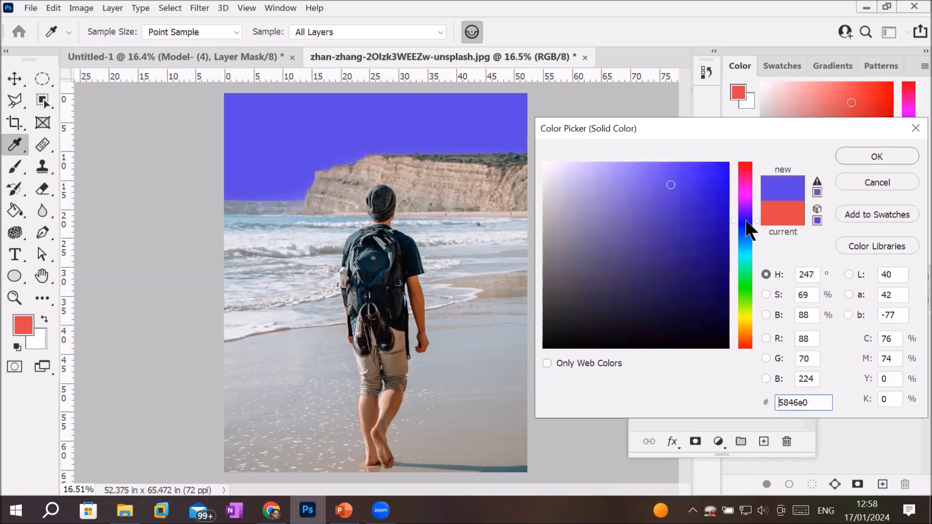
{"action": "left_click", "coordinate": [867, 156]}
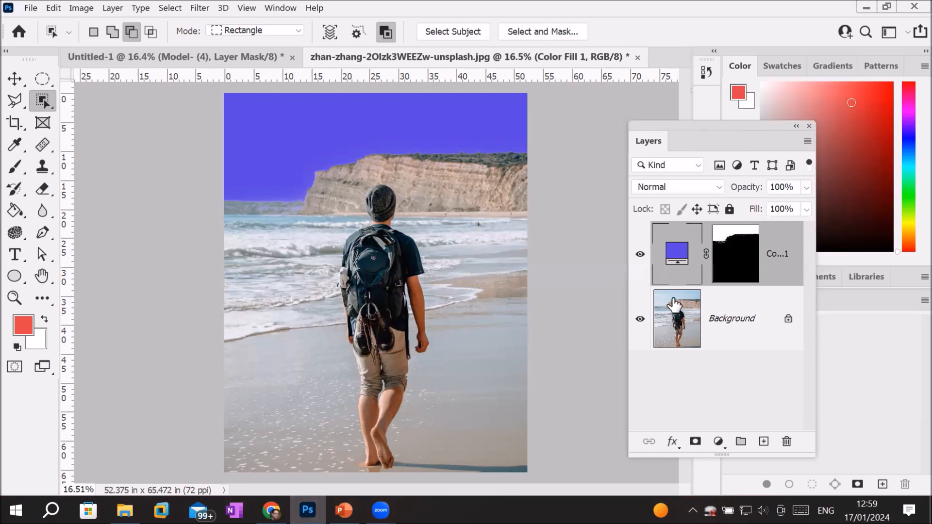
- Preview blending modes such as Screen and Luminosity on the sky fill layer, and set it back to Normal
{"action": "left_click", "coordinate": [713, 187]}
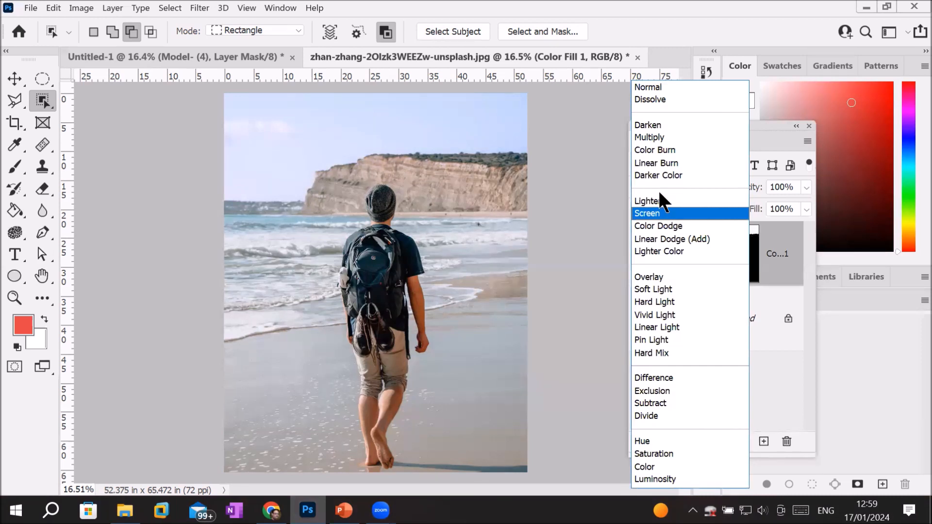
{"action": "key", "text": "Escape"}
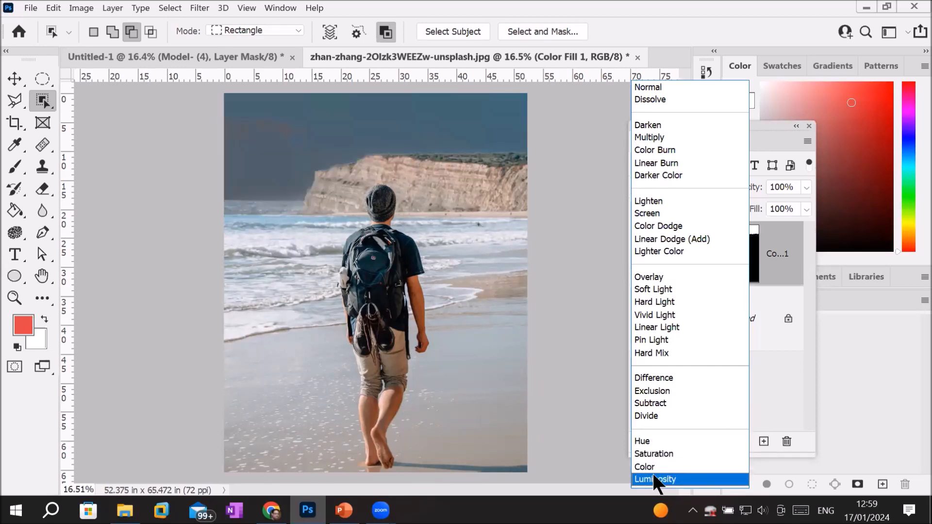
{"action": "left_click", "coordinate": [673, 87]}
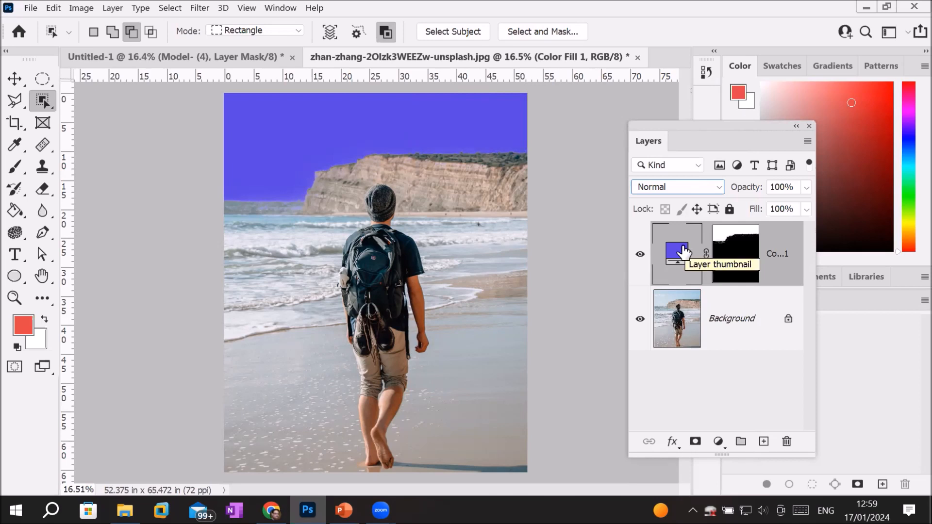
- Hide the sky fill layer and select the sky automatically on the Background layer
{"action": "left_click", "coordinate": [639, 256]}
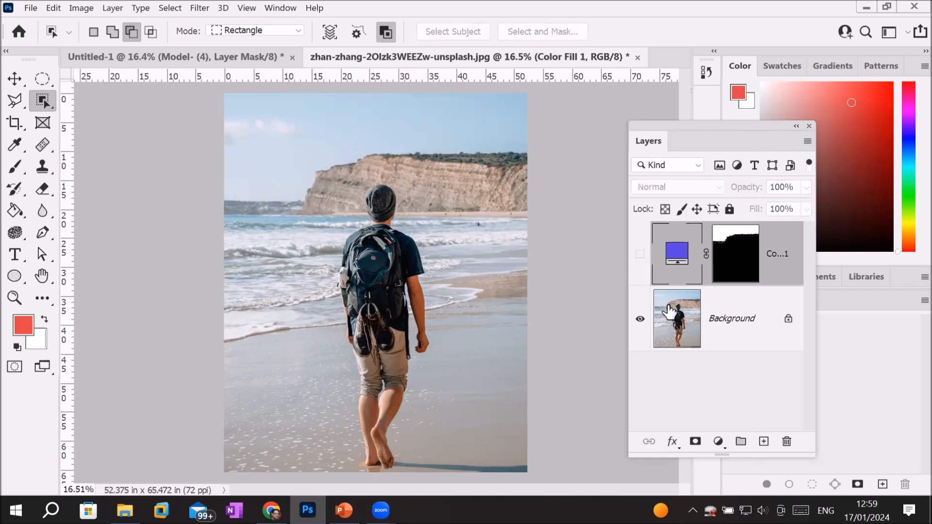
{"action": "left_click", "coordinate": [673, 318]}
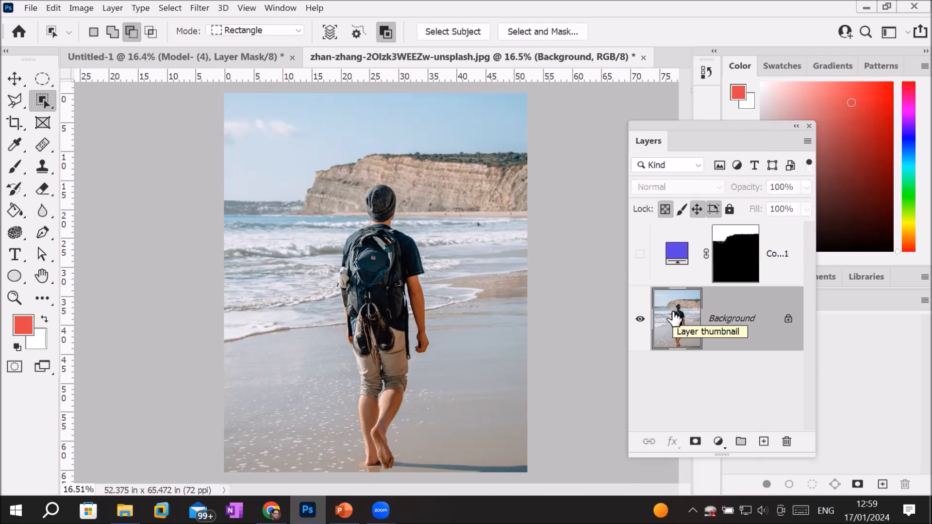
{"action": "left_click", "coordinate": [175, 7]}
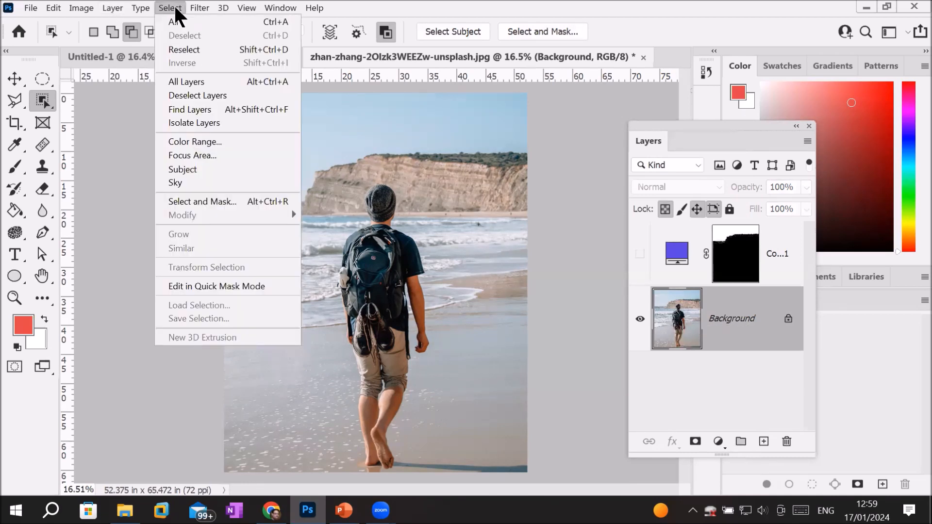
{"action": "left_click", "coordinate": [208, 183]}
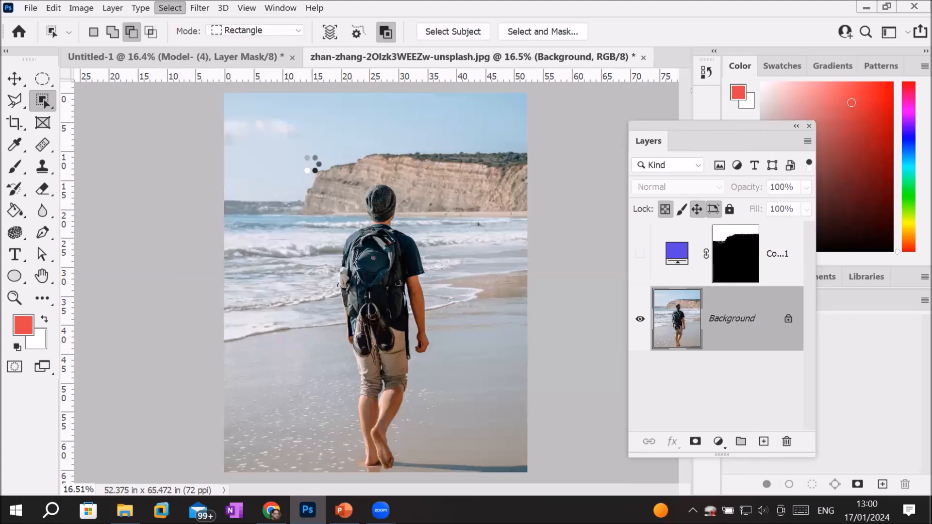
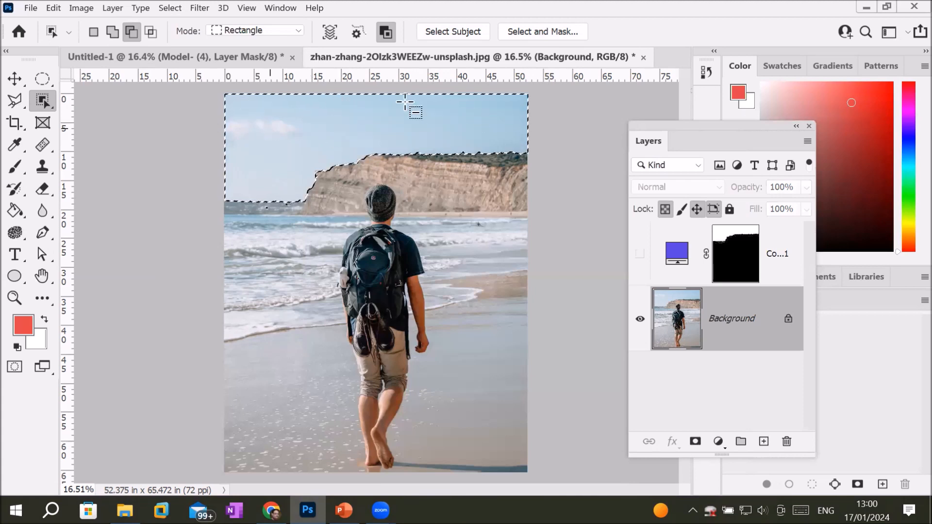
- Save the current sky selection as a new channel named "sky selection"
{"action": "right_click", "coordinate": [309, 118]}
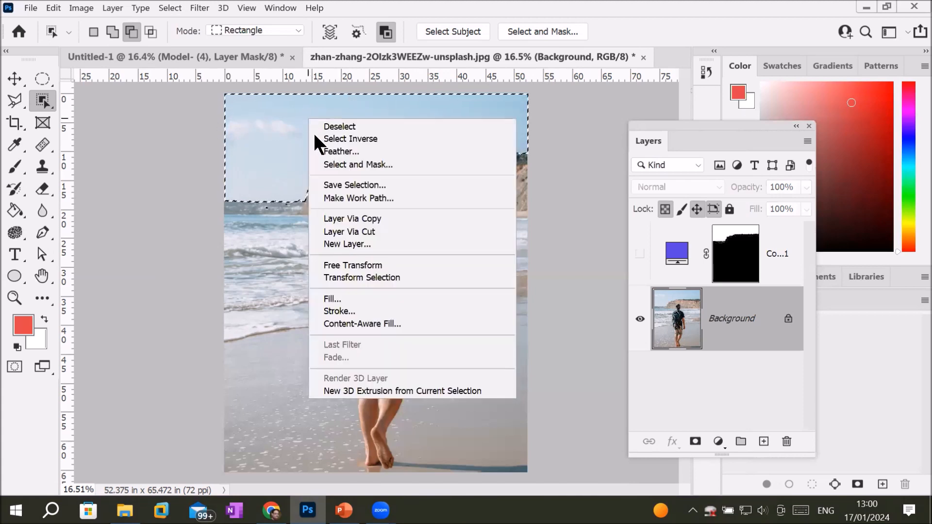
{"action": "left_click", "coordinate": [349, 184]}
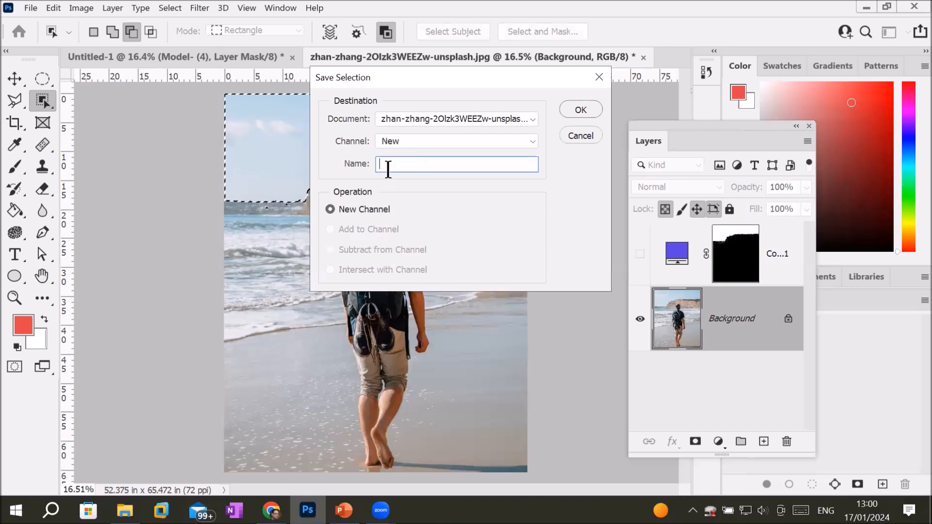
{"action": "type", "text": "sky selection"}
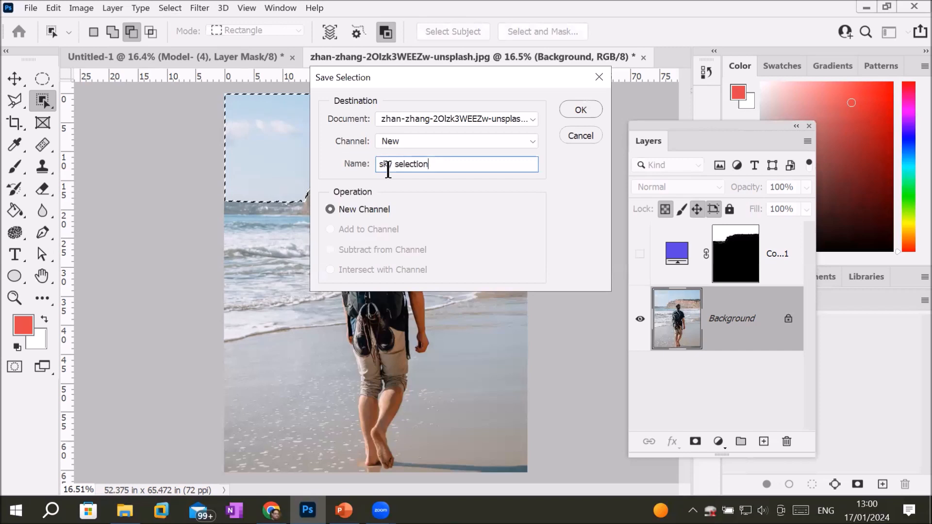
{"action": "left_click", "coordinate": [574, 109]}
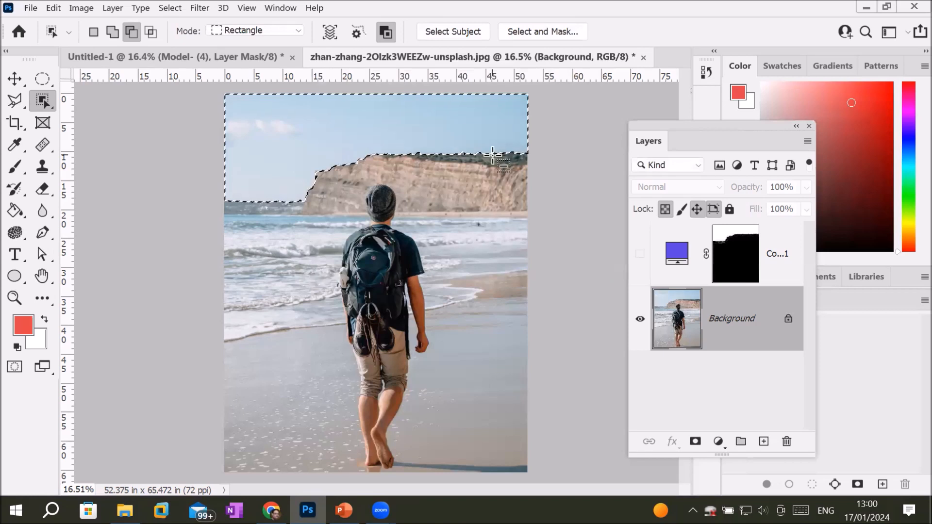
- Deselect the sky, and reload the saved selection from the "sky selection" channel
{"action": "key", "text": "ctrl+d"}
{"action": "scroll", "coordinate": [492, 156], "scroll_direction": "up", "scroll_amount": 1}
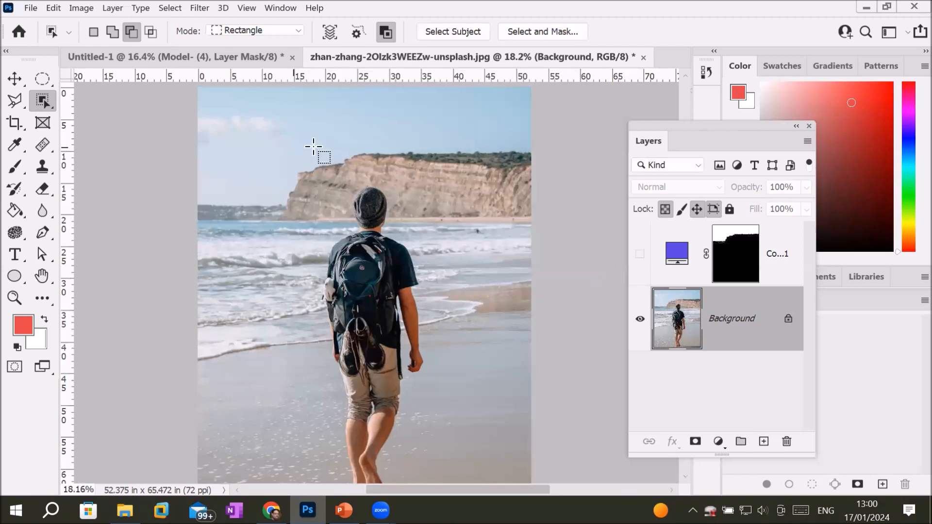
{"action": "left_click_drag", "start_coordinate": [677, 127], "coordinate": [571, 184]}
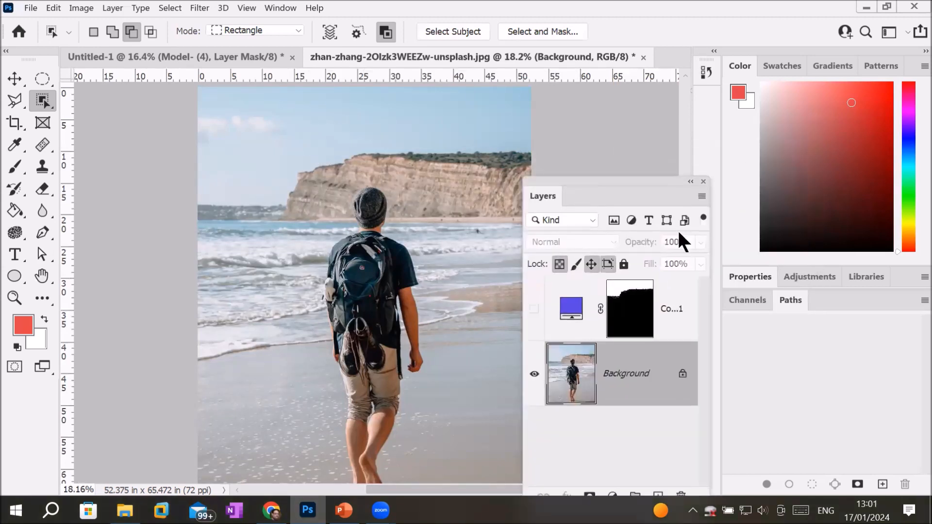
{"action": "left_click", "coordinate": [742, 304]}
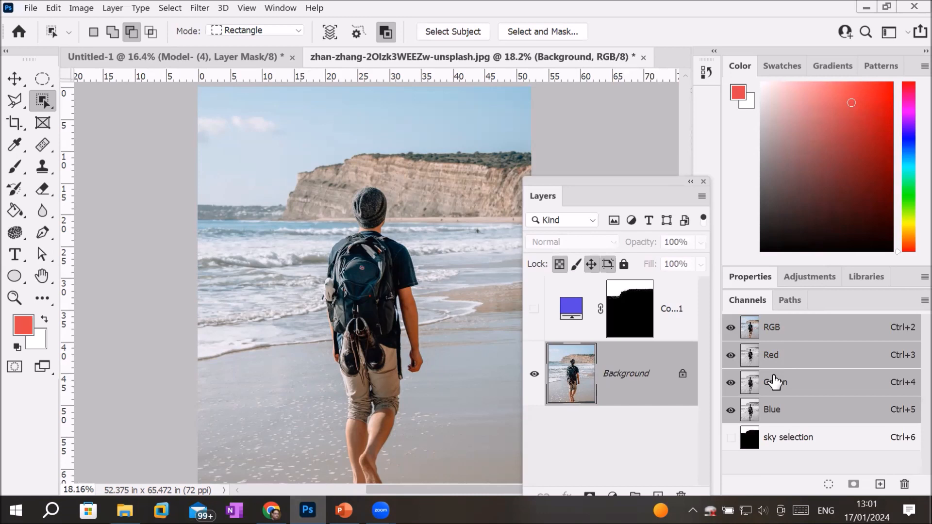
{"action": "left_click", "coordinate": [773, 442], "text": "ctrl"}
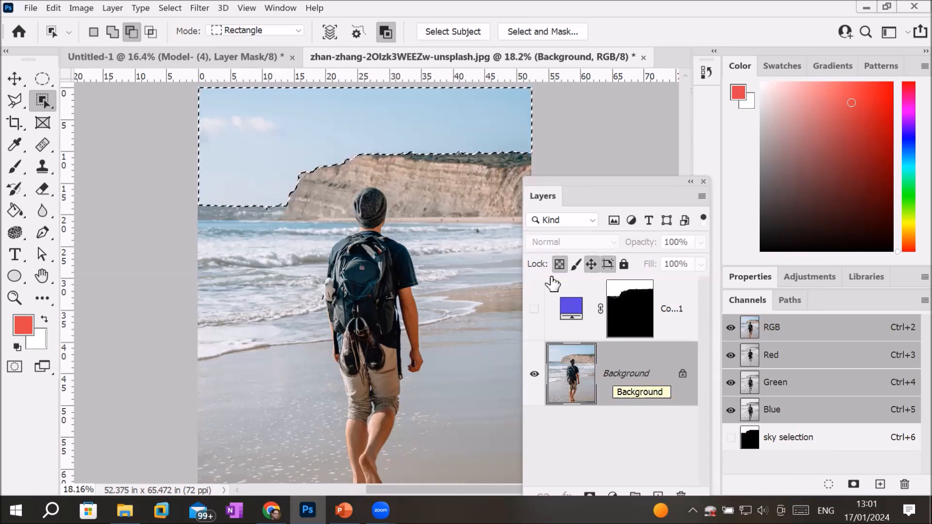
- Add a Gradient fill layer over the selected sky, and try the red-to-white and black-to-white presets from the Basics group
{"action": "left_click_drag", "start_coordinate": [586, 187], "coordinate": [597, 108]}
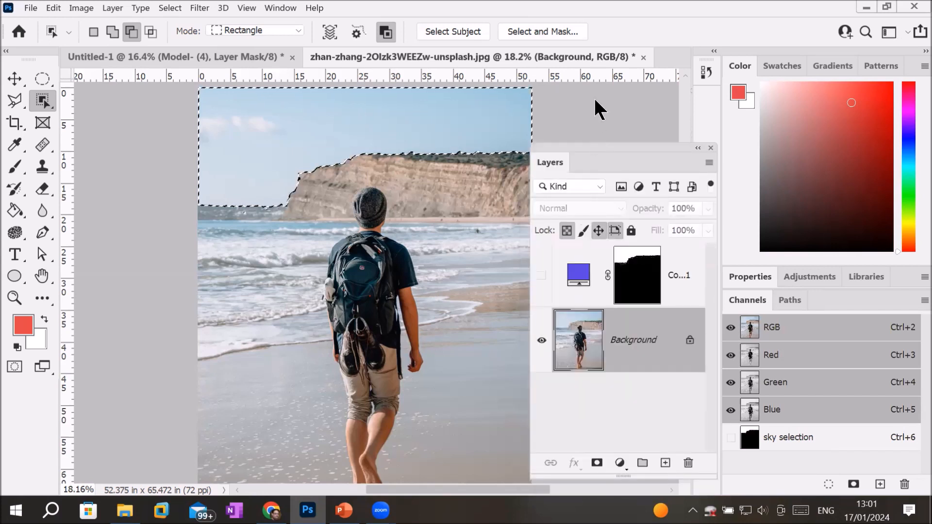
{"action": "left_click", "coordinate": [621, 415]}
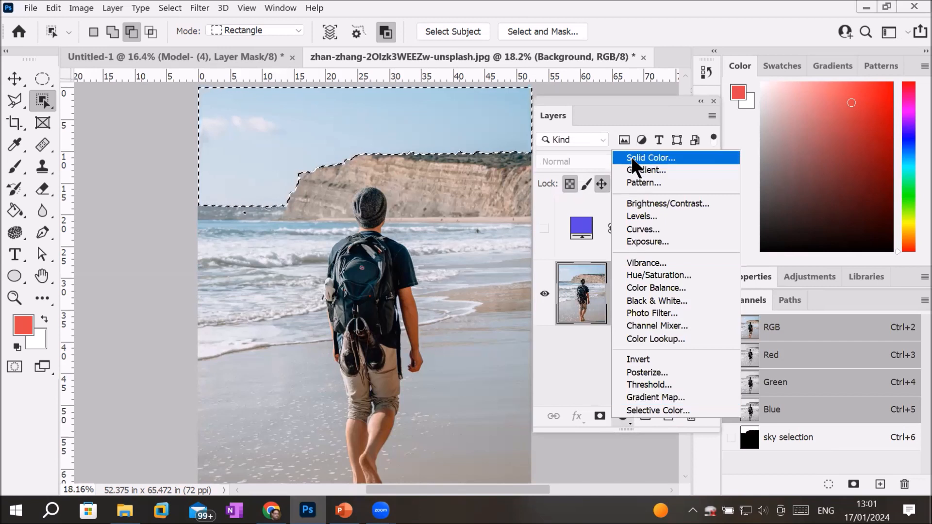
{"action": "left_click", "coordinate": [671, 170]}
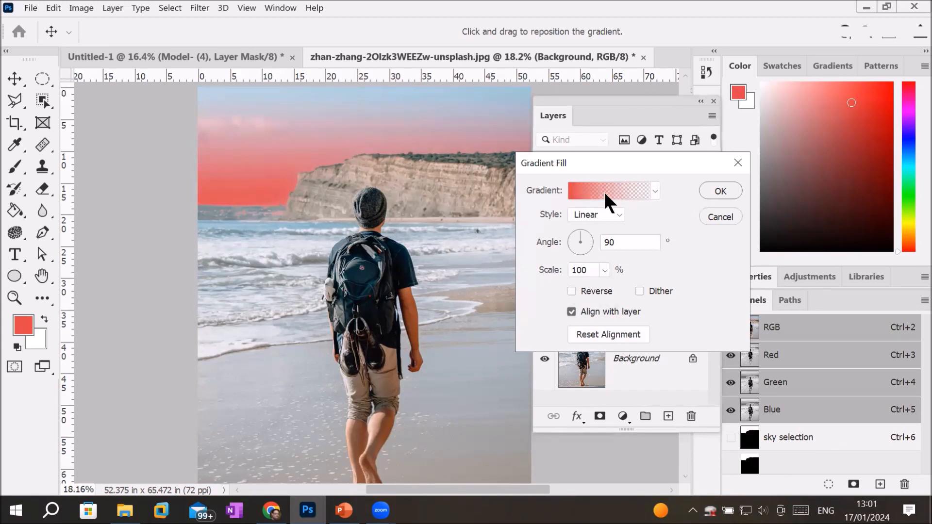
{"action": "left_click", "coordinate": [654, 191]}
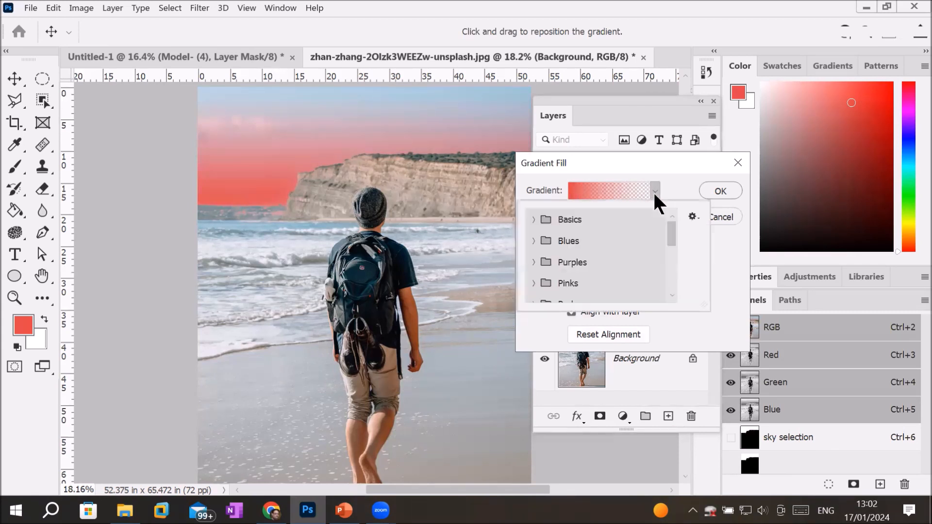
{"action": "left_click", "coordinate": [533, 219]}
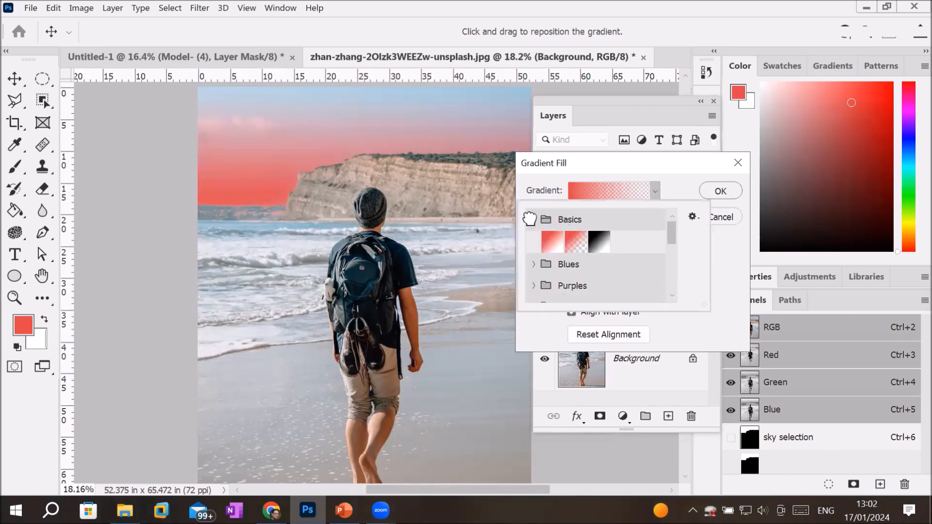
{"action": "left_click", "coordinate": [549, 249]}
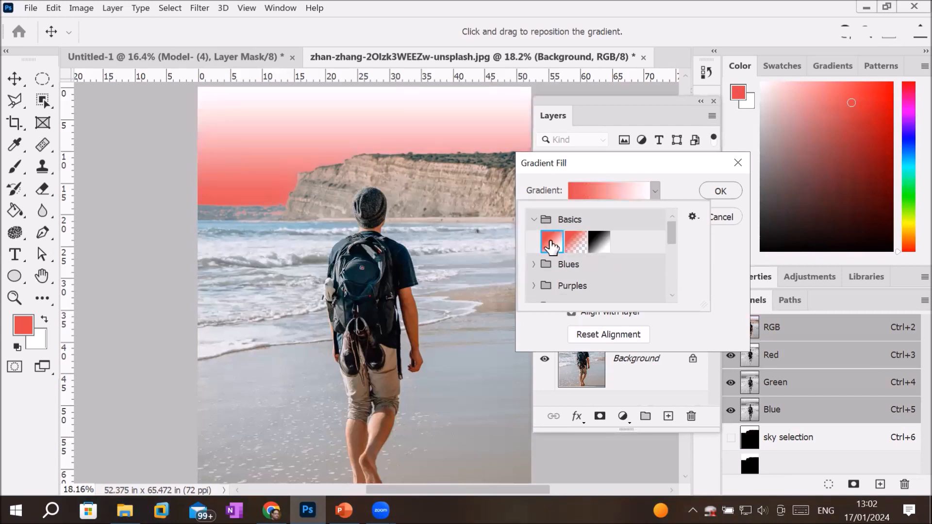
{"action": "left_click", "coordinate": [598, 241]}
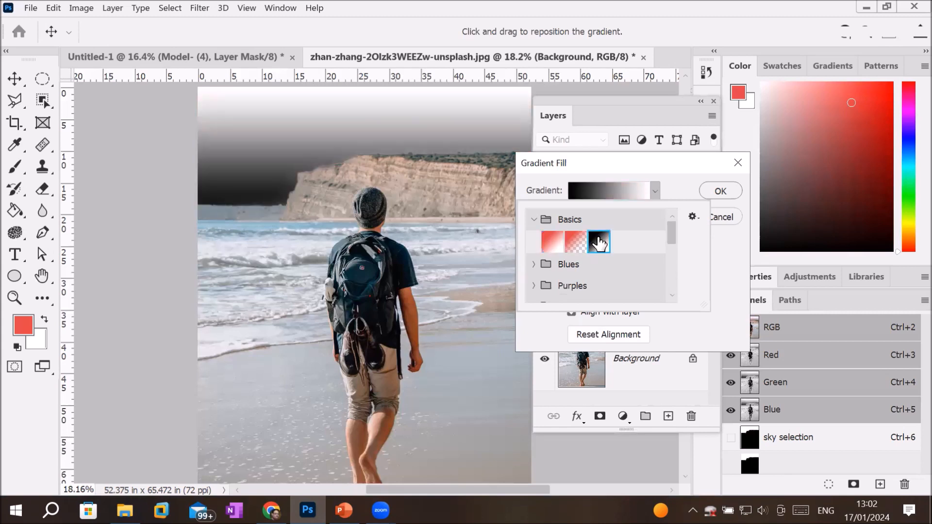
- Try several gradients from the Blues presets on the sky, from pale blue and lilac to vivid blue shades
{"action": "left_click", "coordinate": [533, 264]}
{"action": "left_click", "coordinate": [575, 288]}
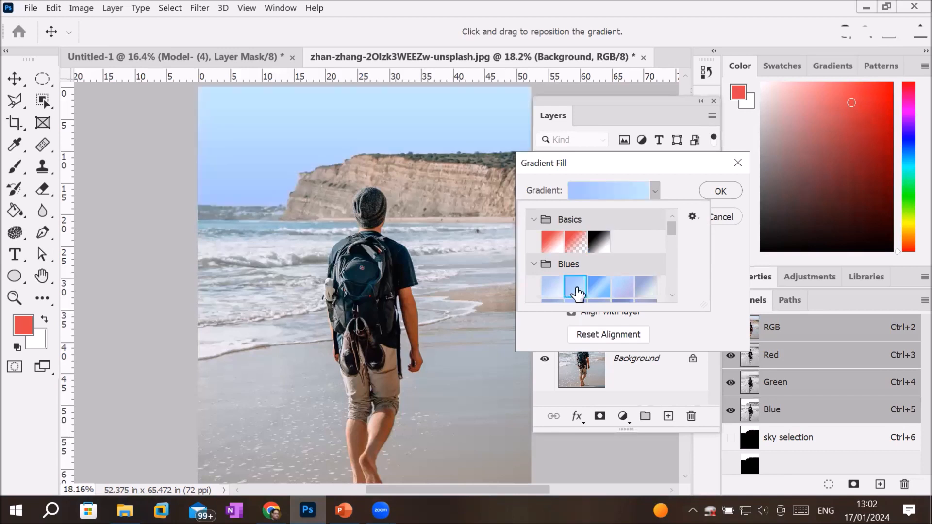
{"action": "left_click", "coordinate": [622, 289]}
{"action": "scroll", "coordinate": [669, 282], "scroll_direction": "down", "scroll_amount": 3}
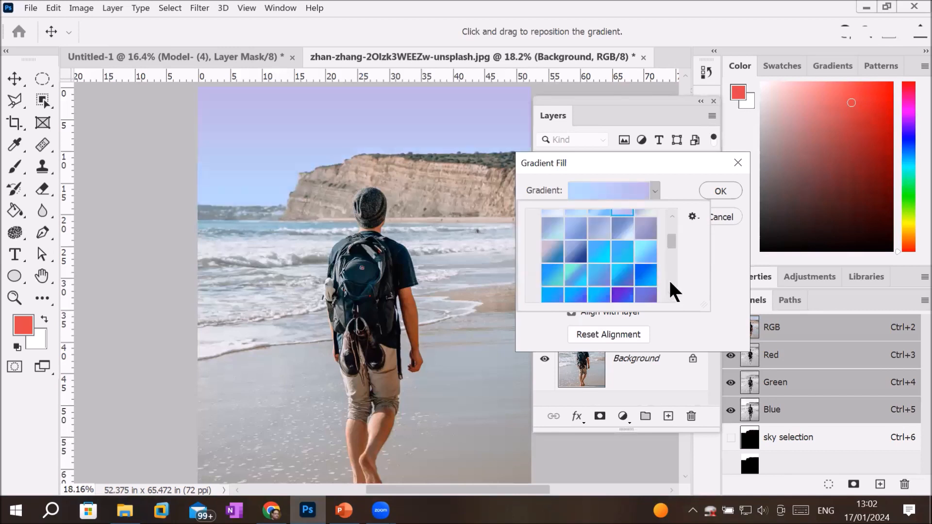
{"action": "left_click", "coordinate": [636, 272]}
{"action": "left_click", "coordinate": [619, 294]}
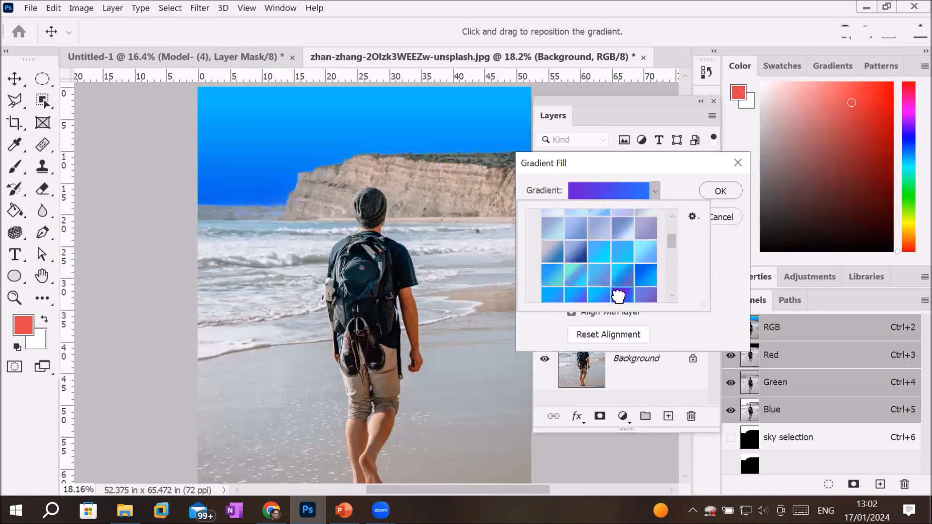
{"action": "left_click", "coordinate": [593, 295]}
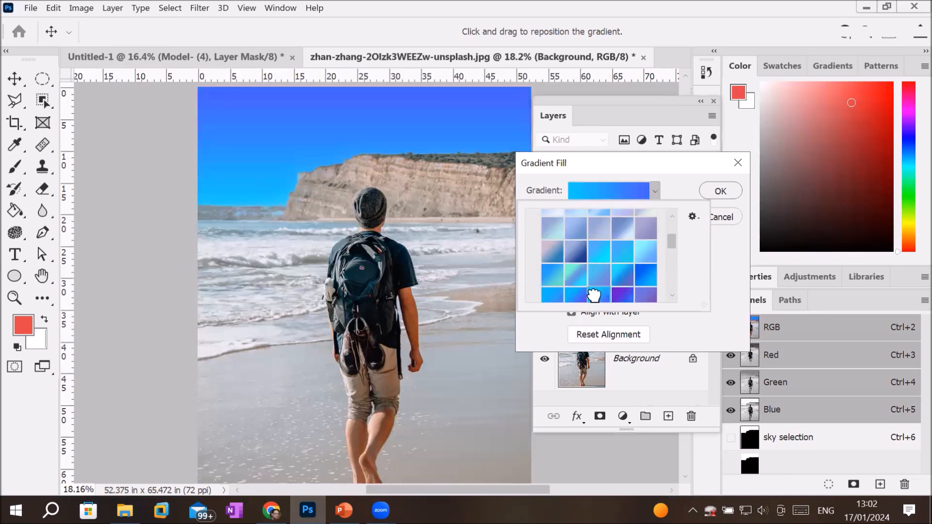
{"action": "left_click", "coordinate": [576, 294]}
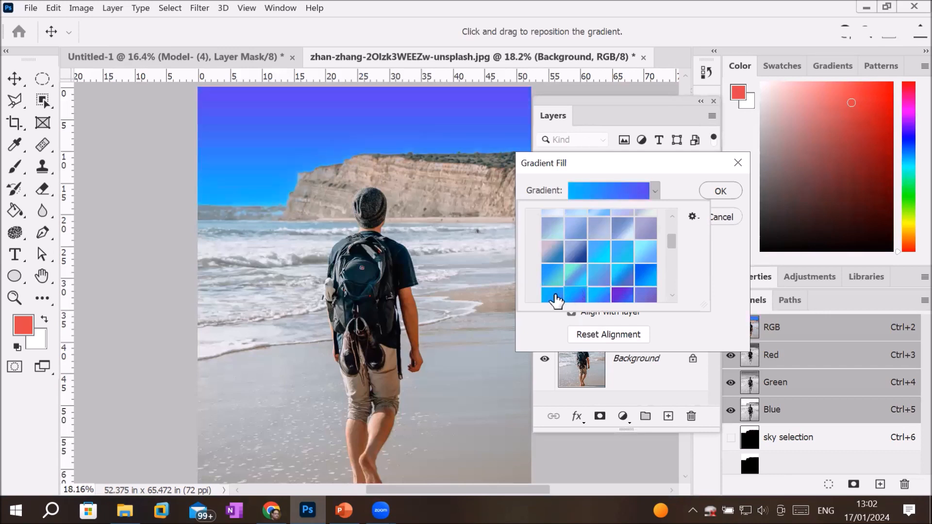
{"action": "left_click", "coordinate": [552, 294]}
- Try the cyan-to-magenta gradient from the Purples presets, and apply the pink-to-blue one to the sky
{"action": "left_click_drag", "start_coordinate": [671, 240], "coordinate": [668, 260]}
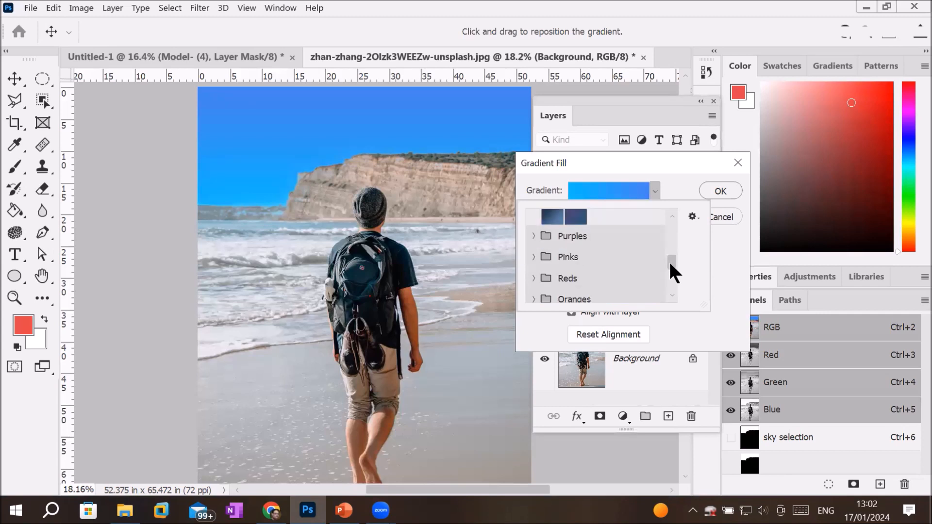
{"action": "left_click", "coordinate": [535, 228]}
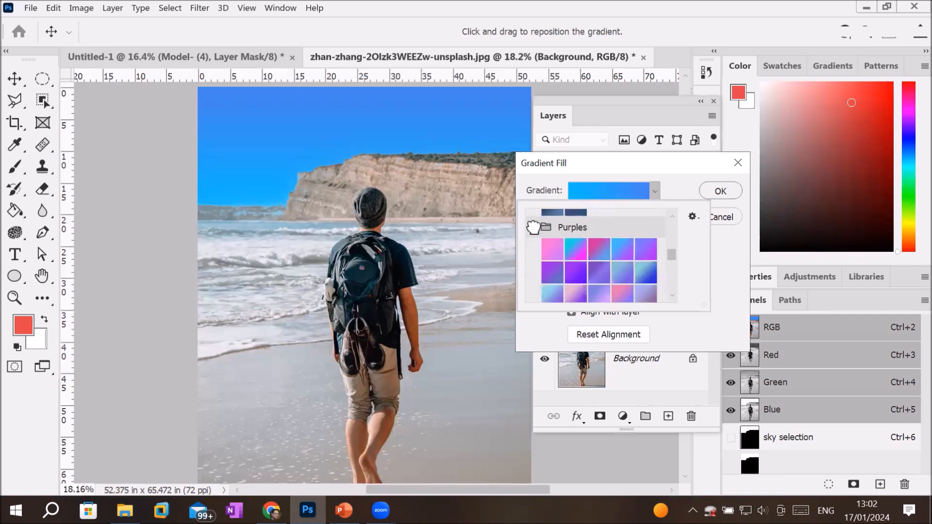
{"action": "left_click", "coordinate": [571, 248]}
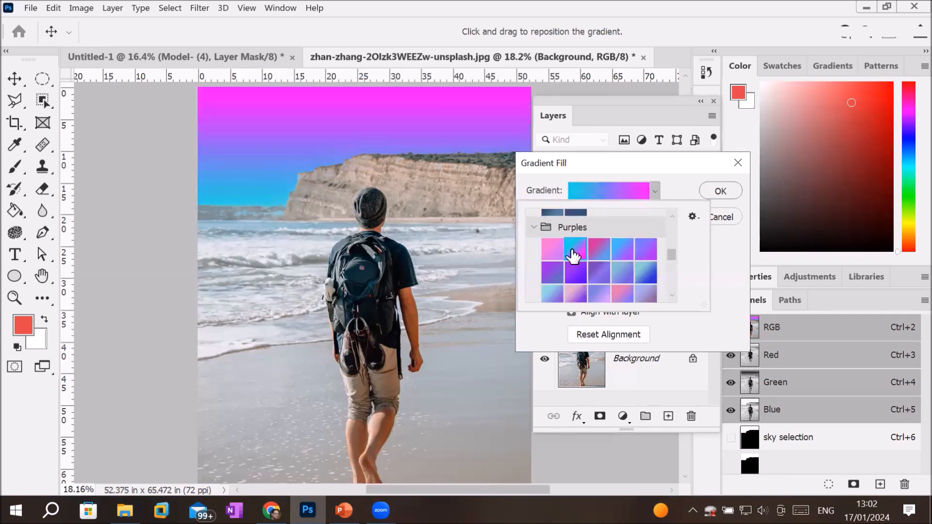
{"action": "left_click", "coordinate": [595, 247]}
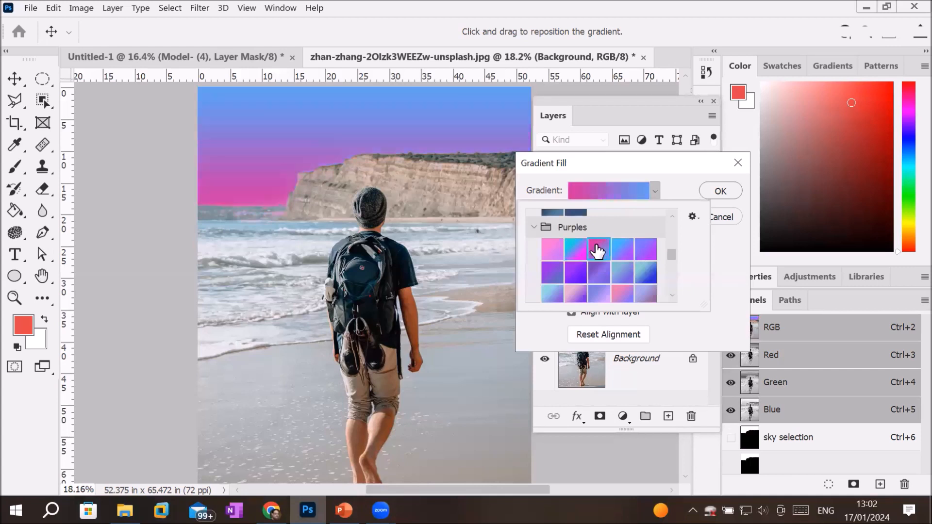
{"action": "left_click", "coordinate": [719, 190]}
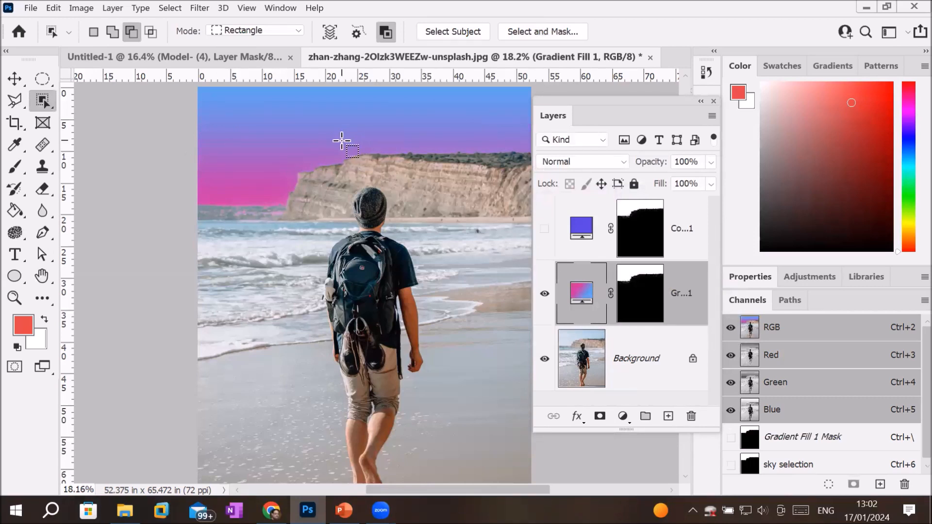
- Show the violet-blue sky fill again, and delete both the gradient fill layer and the colour fill layer
{"action": "left_click", "coordinate": [544, 229]}
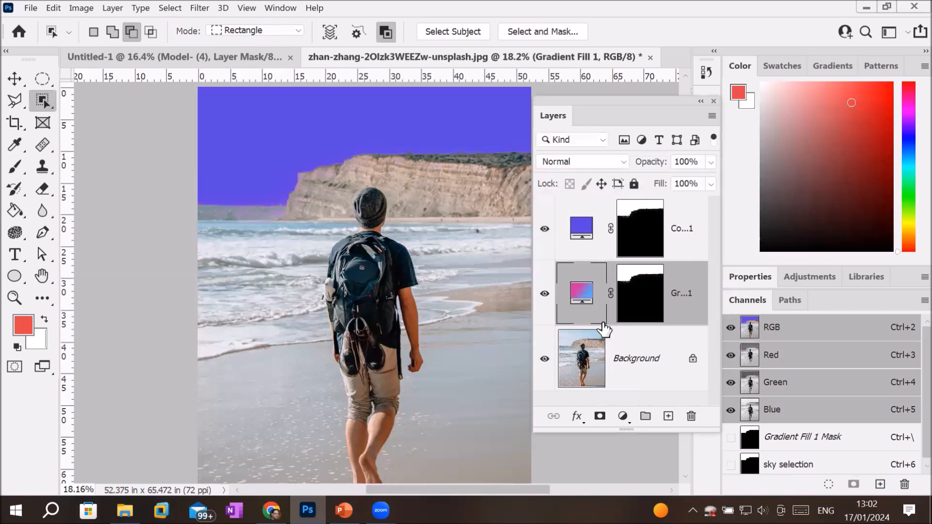
{"action": "left_click", "coordinate": [691, 415]}
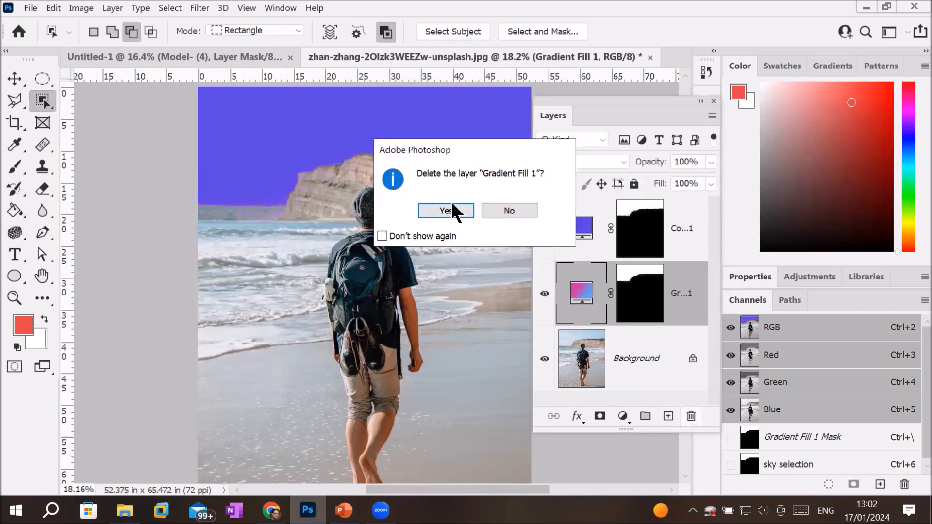
{"action": "left_click", "coordinate": [465, 216]}
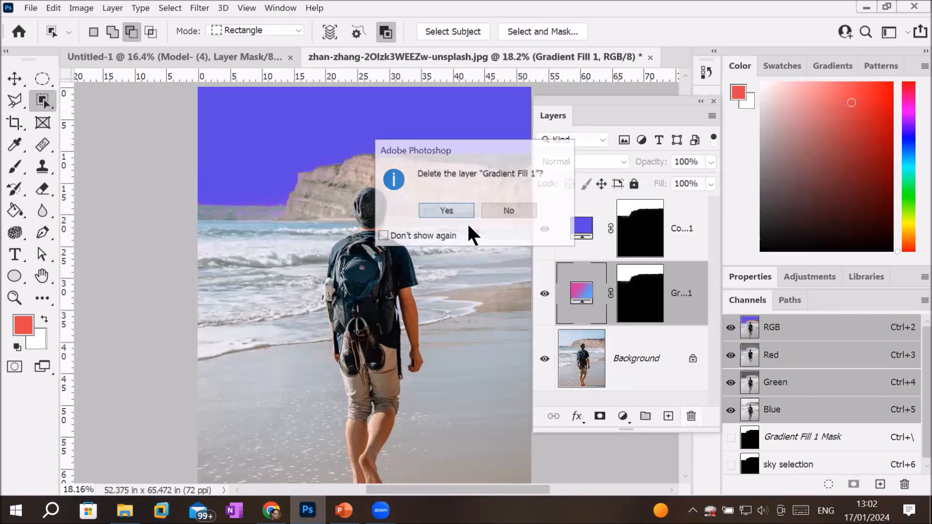
{"action": "left_click", "coordinate": [576, 250]}
{"action": "left_click", "coordinate": [691, 416]}
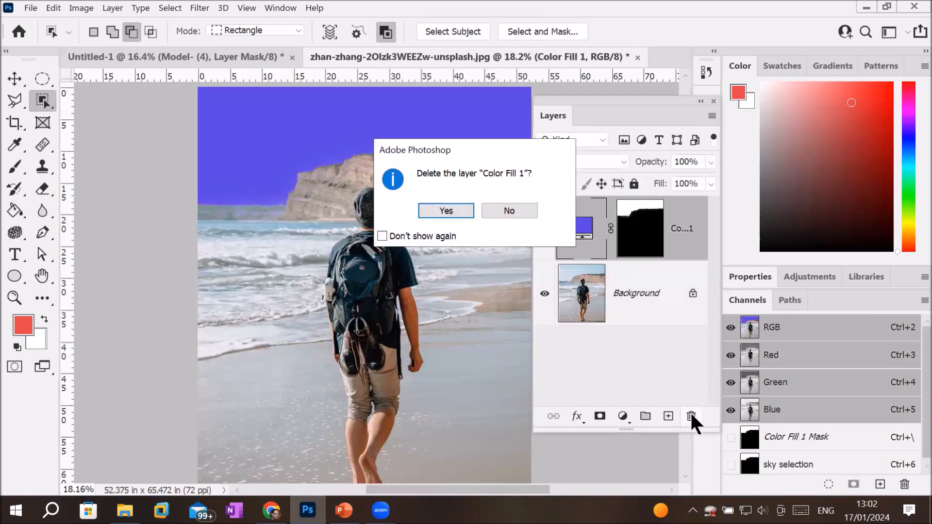
{"action": "left_click", "coordinate": [439, 212]}
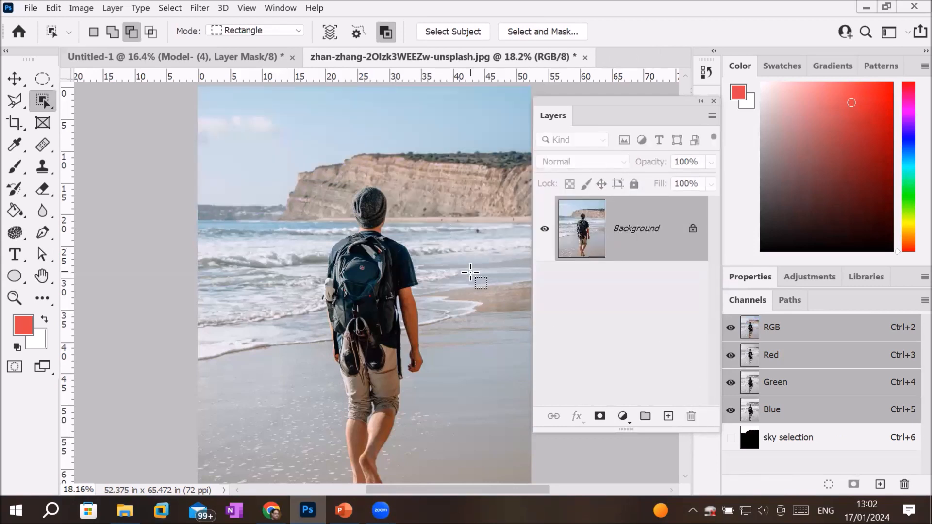
- Add a Gradient fill layer over the whole beach photo with the Foreground to Transparent preset, and reverse the gradient
{"action": "scroll", "coordinate": [397, 246], "scroll_direction": "down", "scroll_amount": 2}
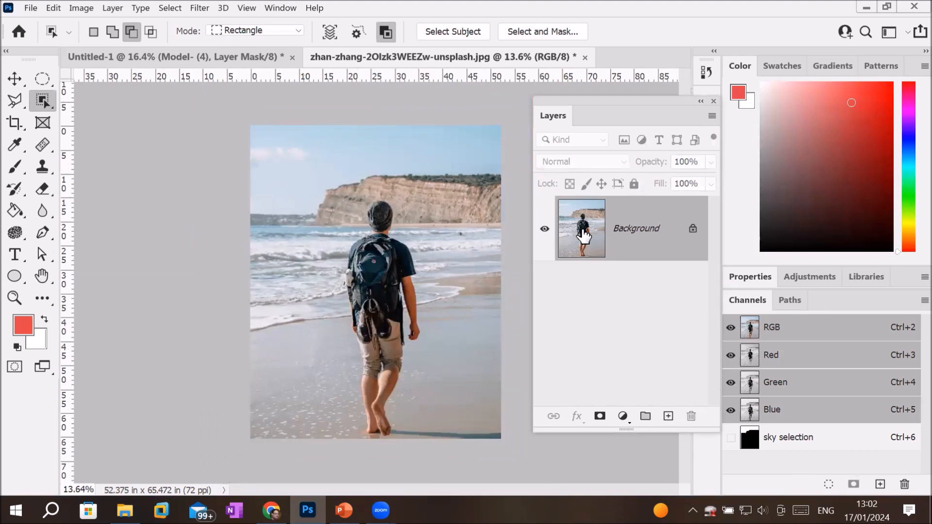
{"action": "left_click", "coordinate": [623, 416]}
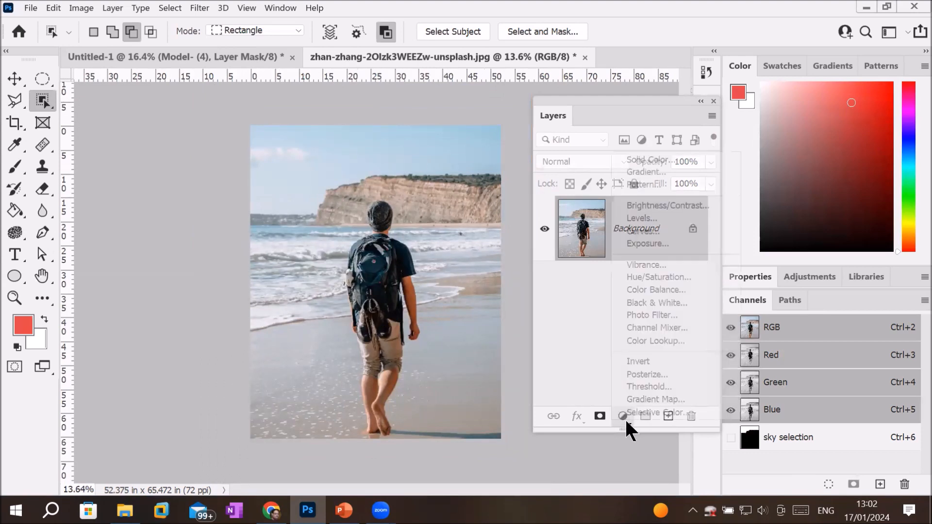
{"action": "left_click", "coordinate": [647, 172]}
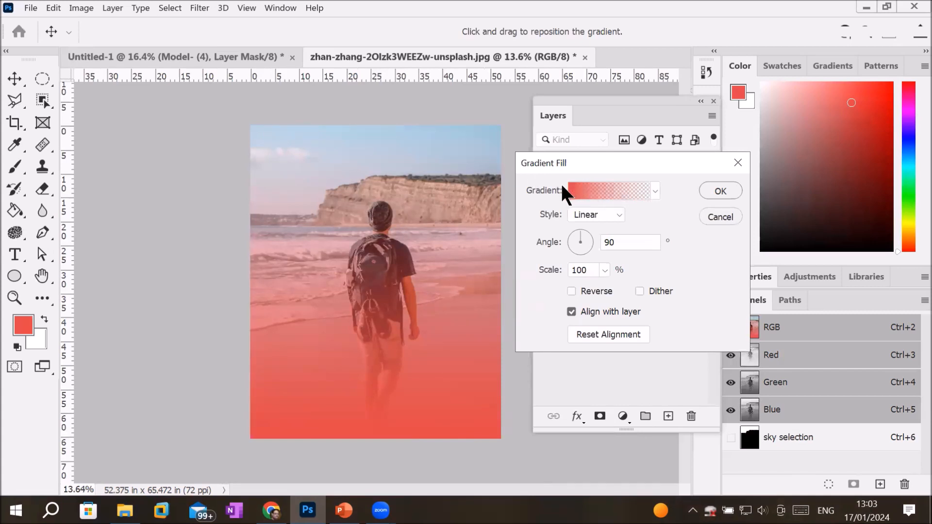
{"action": "left_click", "coordinate": [654, 191]}
{"action": "left_click_drag", "start_coordinate": [671, 250], "coordinate": [669, 203]}
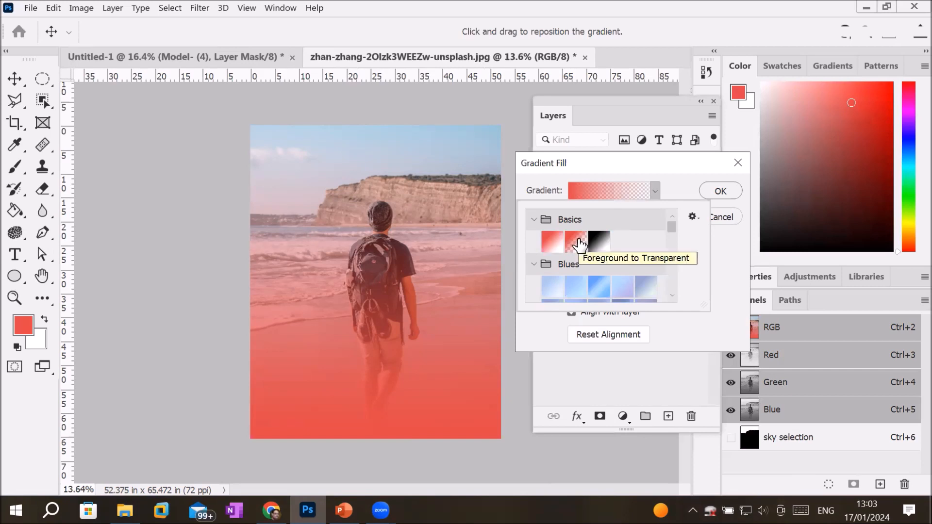
{"action": "left_click", "coordinate": [577, 242]}
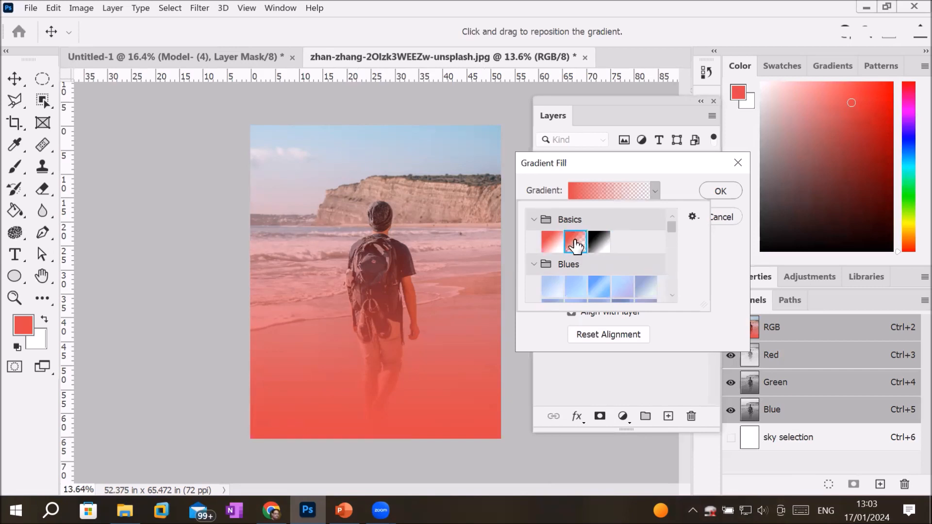
{"action": "left_click", "coordinate": [598, 197]}
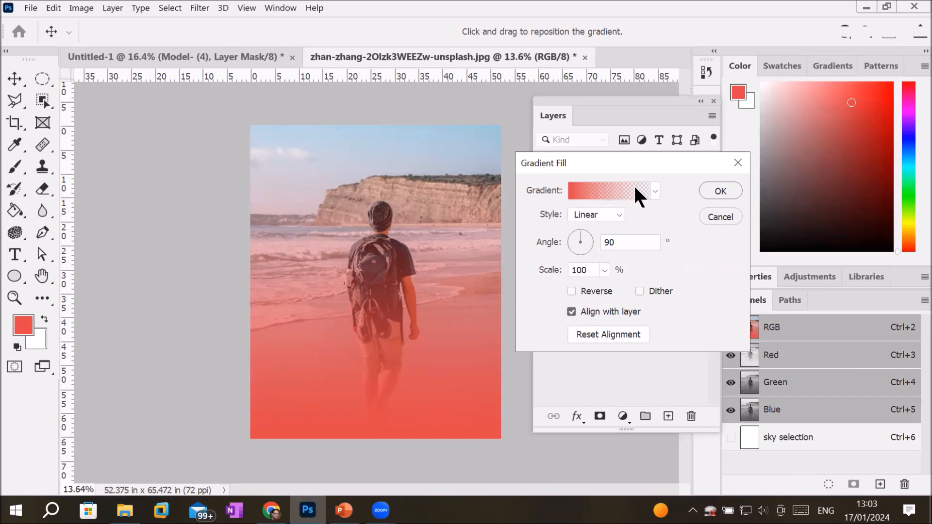
{"action": "left_click", "coordinate": [569, 287]}
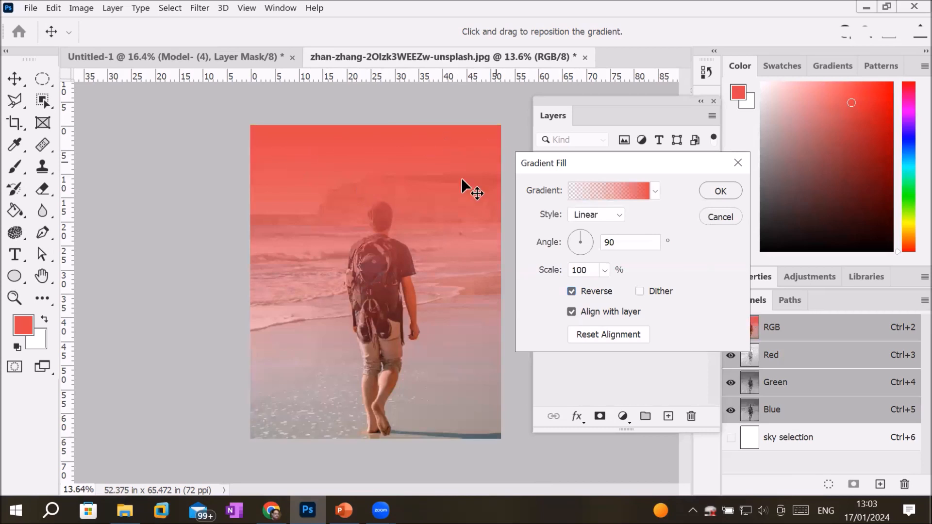
- Edit the gradient and recolour its starting colour stop to the vivid blue 0a1bf1
{"action": "left_click", "coordinate": [614, 191]}
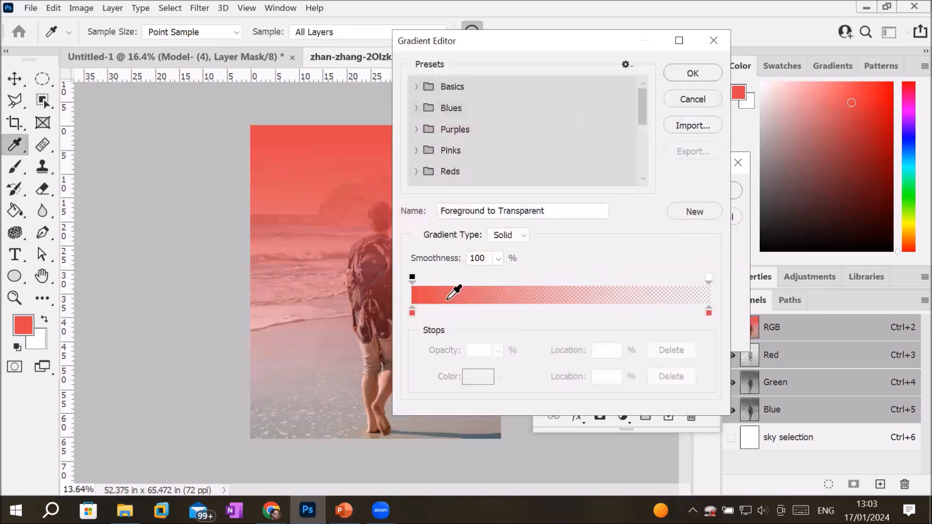
{"action": "left_click", "coordinate": [409, 307]}
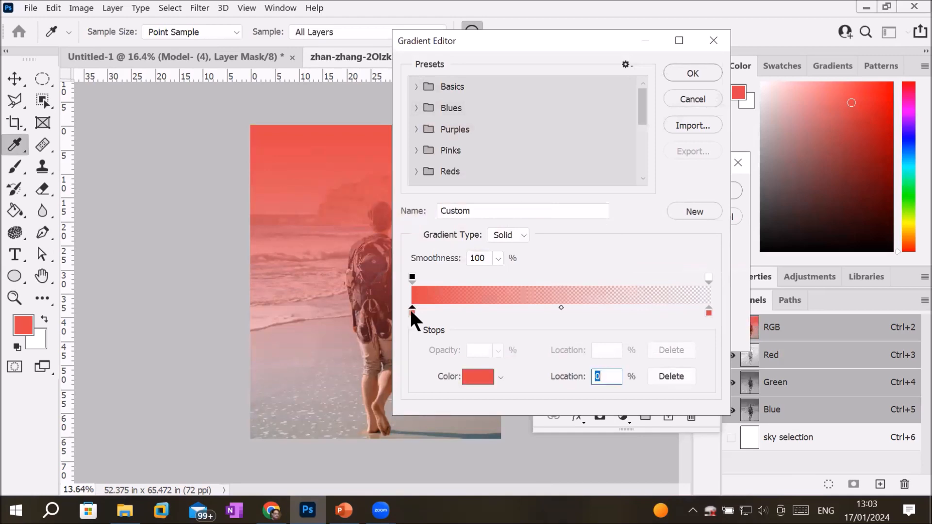
{"action": "left_click", "coordinate": [490, 374]}
{"action": "left_click", "coordinate": [744, 226]}
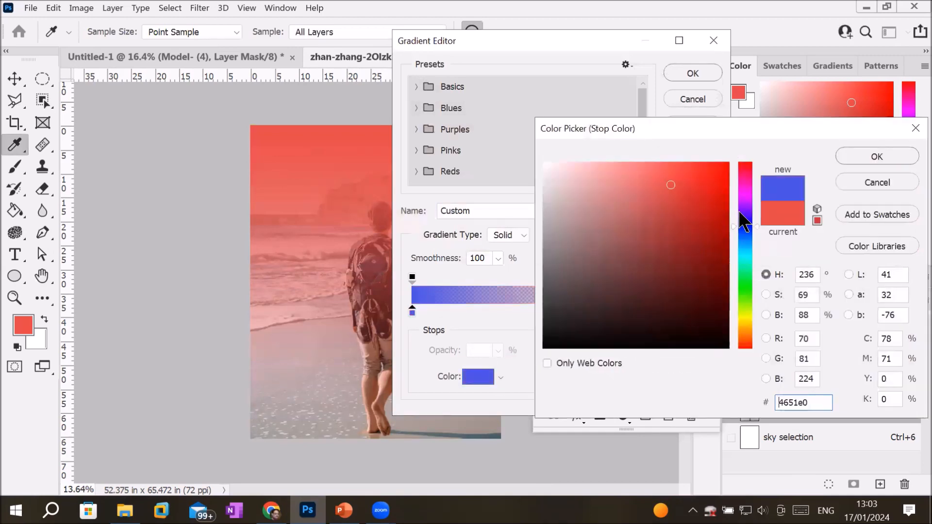
{"action": "left_click", "coordinate": [720, 171]}
{"action": "left_click", "coordinate": [893, 156]}
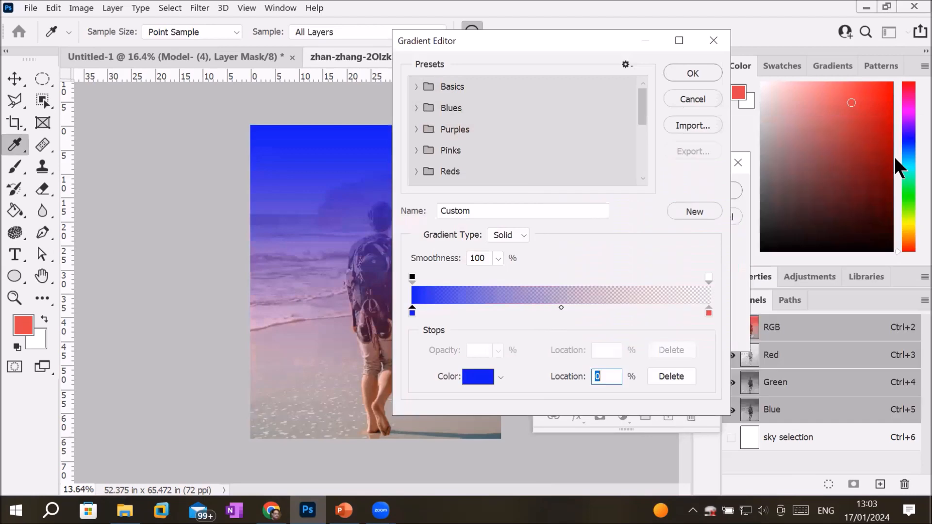
{"action": "left_click", "coordinate": [681, 73]}
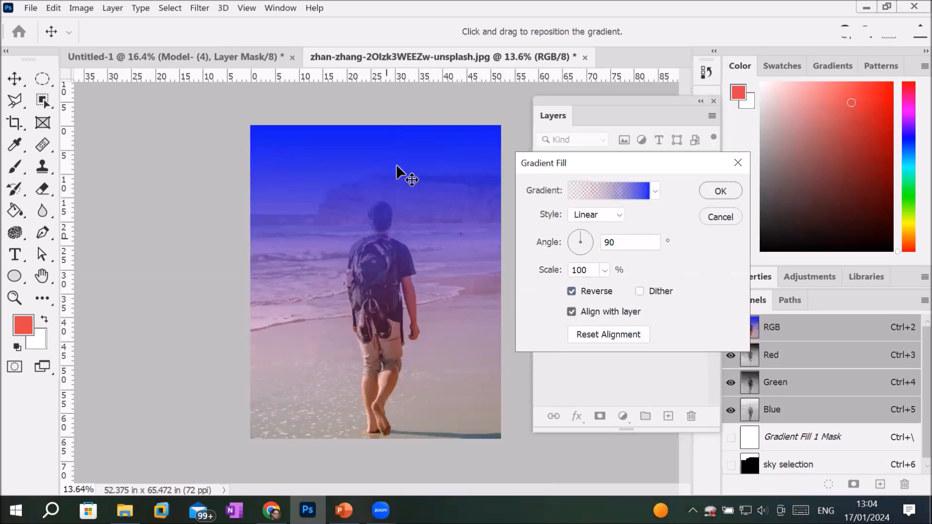
- Try the Radial style for the gradient fill, with Reverse turned off and on again
{"action": "left_click", "coordinate": [597, 214]}
{"action": "left_click", "coordinate": [594, 241]}
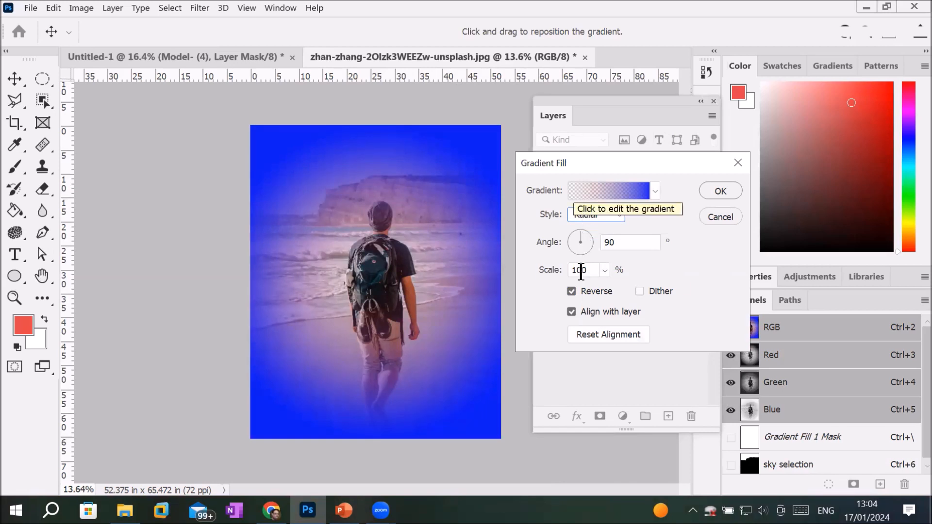
{"action": "left_click", "coordinate": [571, 290]}
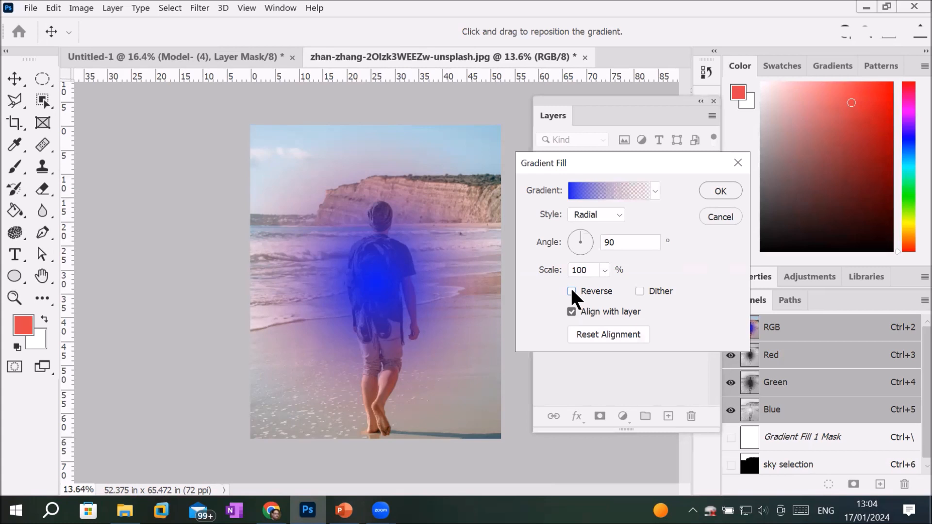
{"action": "left_click", "coordinate": [571, 291]}
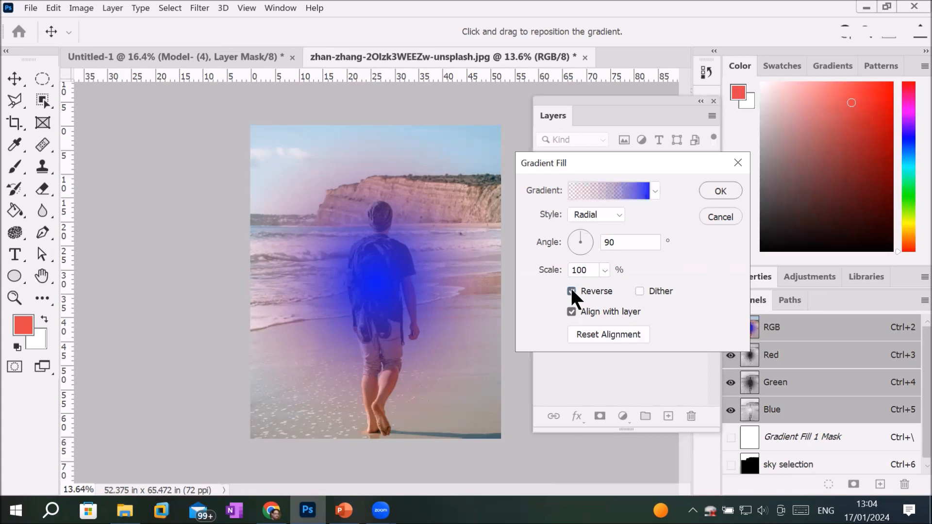
- Try the Angle style for the gradient fill, and switch it to the Reflected style
{"action": "left_click", "coordinate": [614, 210]}
{"action": "left_click", "coordinate": [590, 253]}
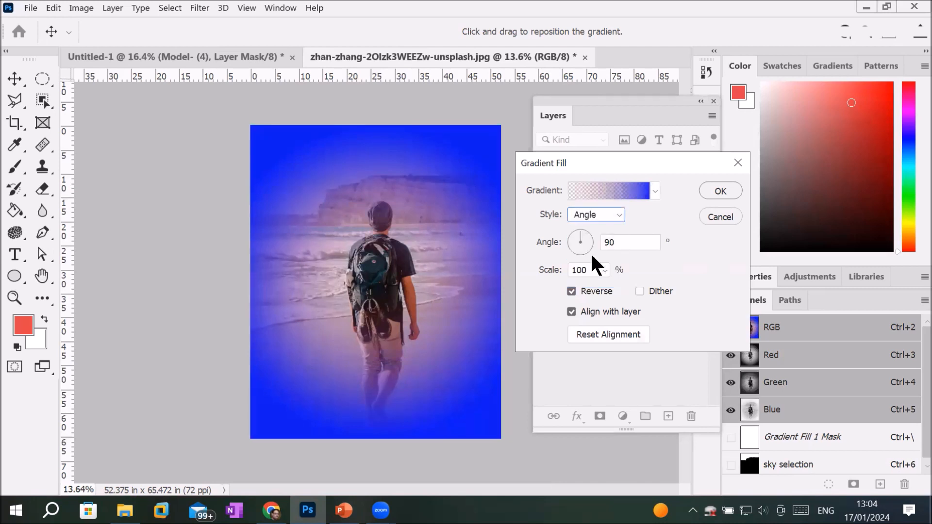
{"action": "left_click", "coordinate": [616, 215]}
{"action": "left_click", "coordinate": [589, 262]}
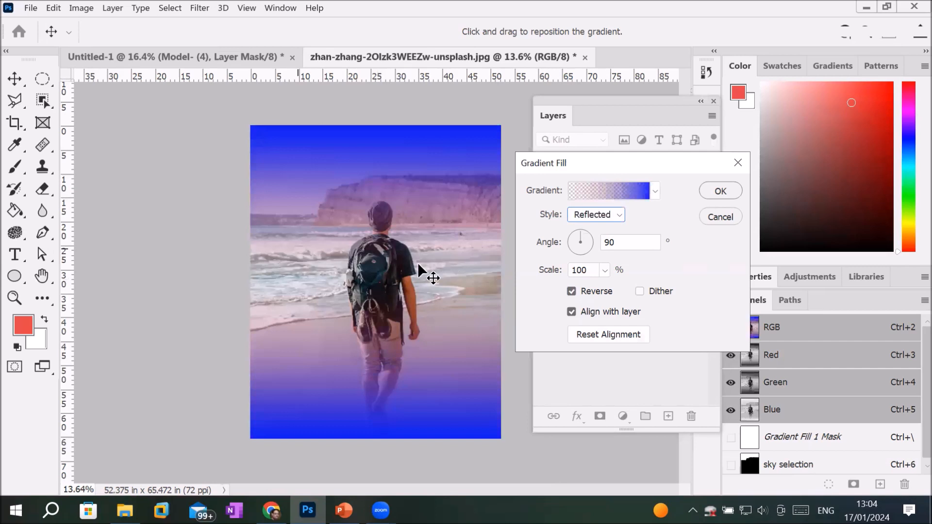
- Try red, green and yellow for the gradient's starting colour stop, and set it to blue 0a10f1
{"action": "left_click", "coordinate": [596, 189]}
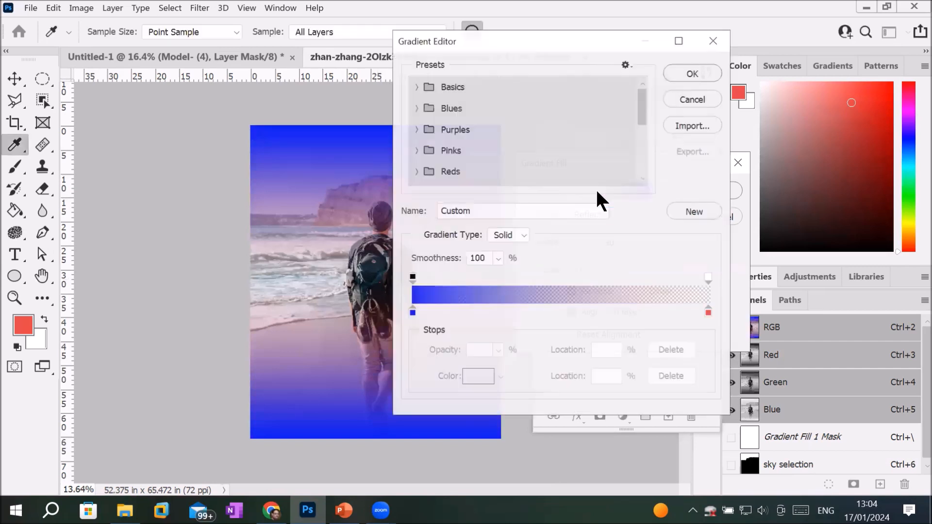
{"action": "left_click_drag", "start_coordinate": [546, 38], "coordinate": [686, 38]}
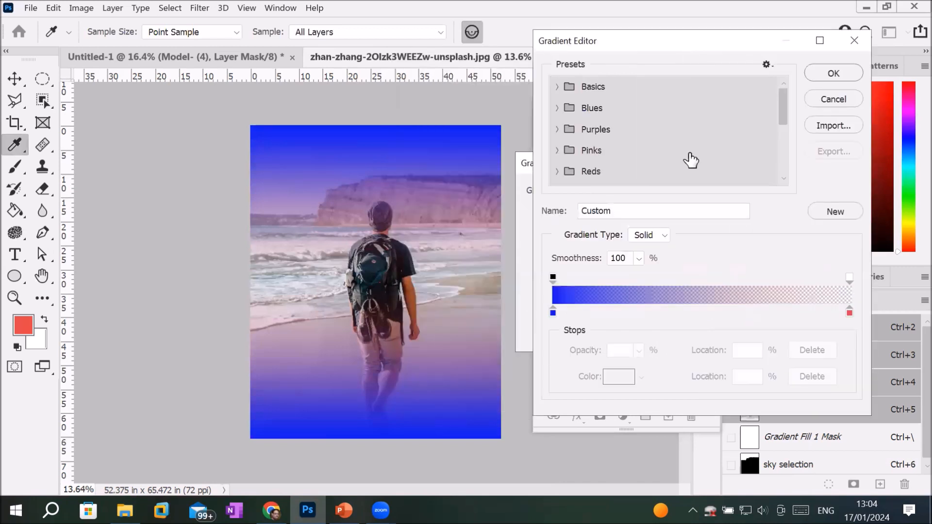
{"action": "left_click", "coordinate": [552, 313]}
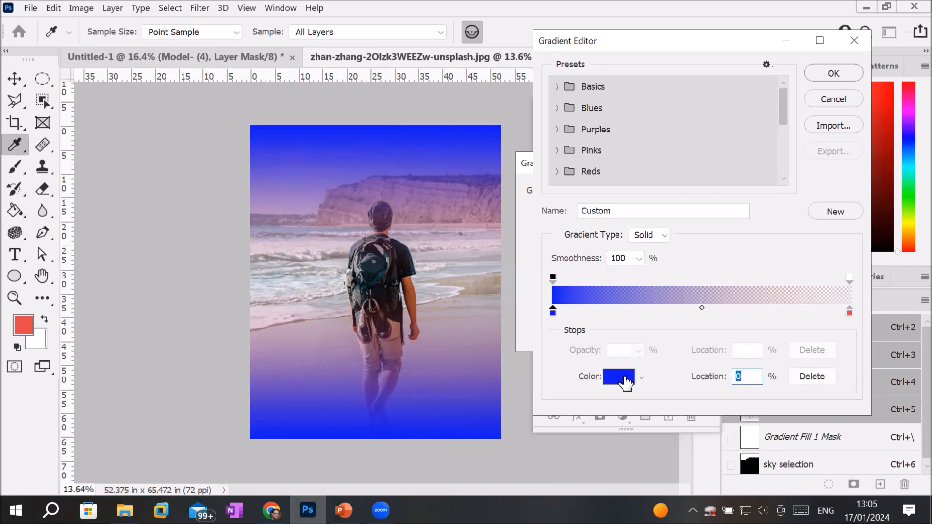
{"action": "double_click", "coordinate": [553, 311]}
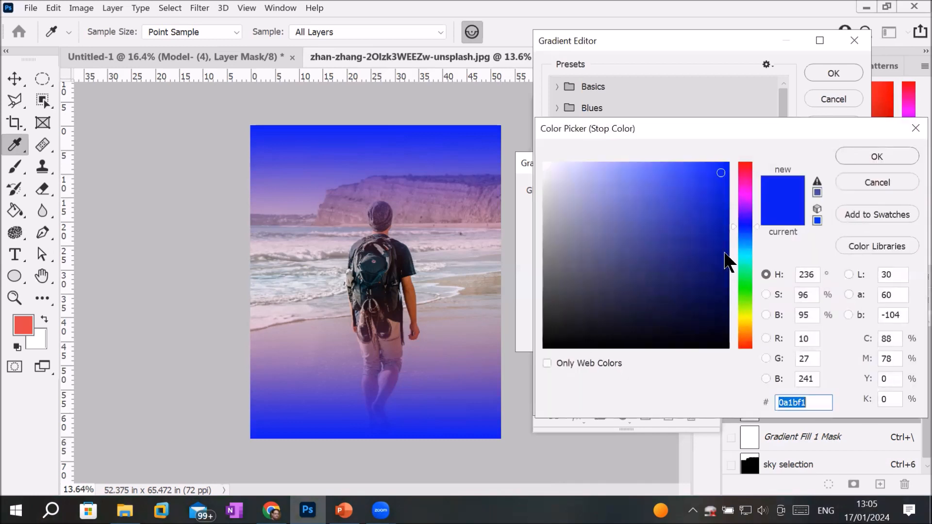
{"action": "left_click", "coordinate": [747, 166]}
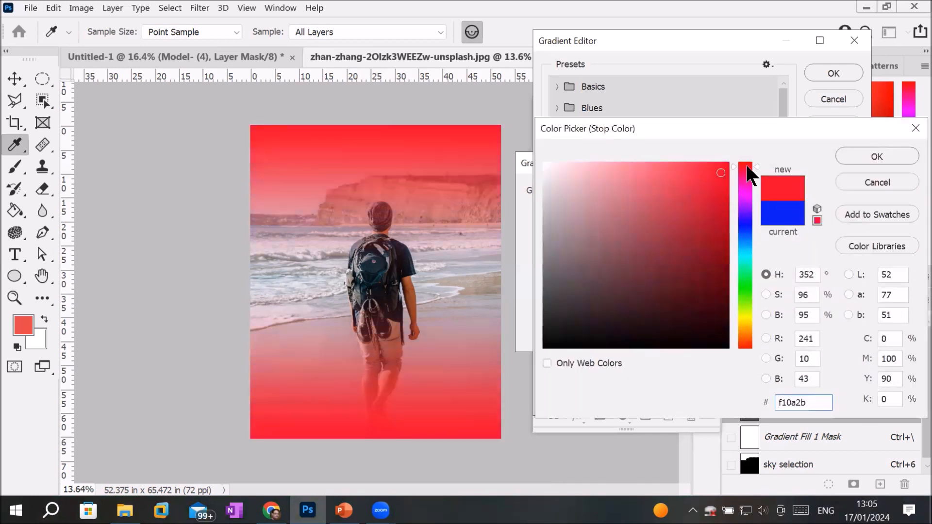
{"action": "left_click", "coordinate": [745, 225]}
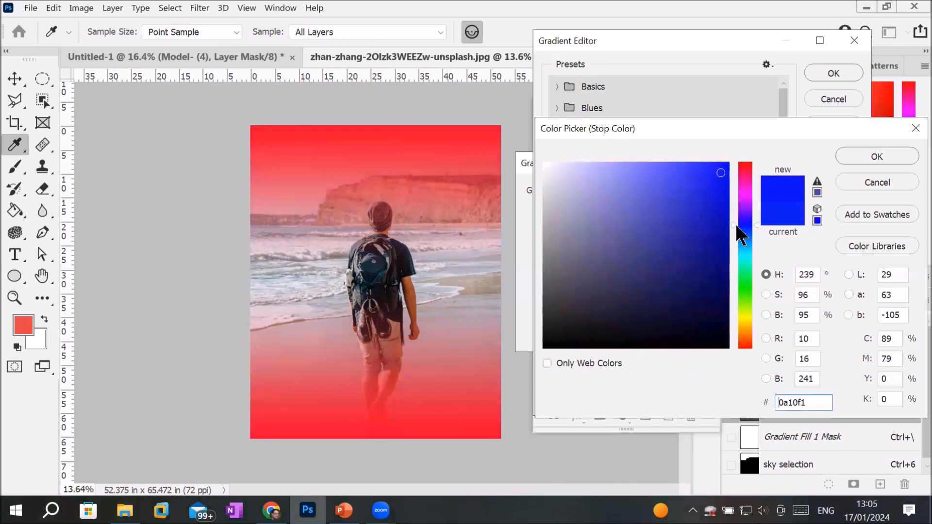
{"action": "left_click", "coordinate": [744, 276]}
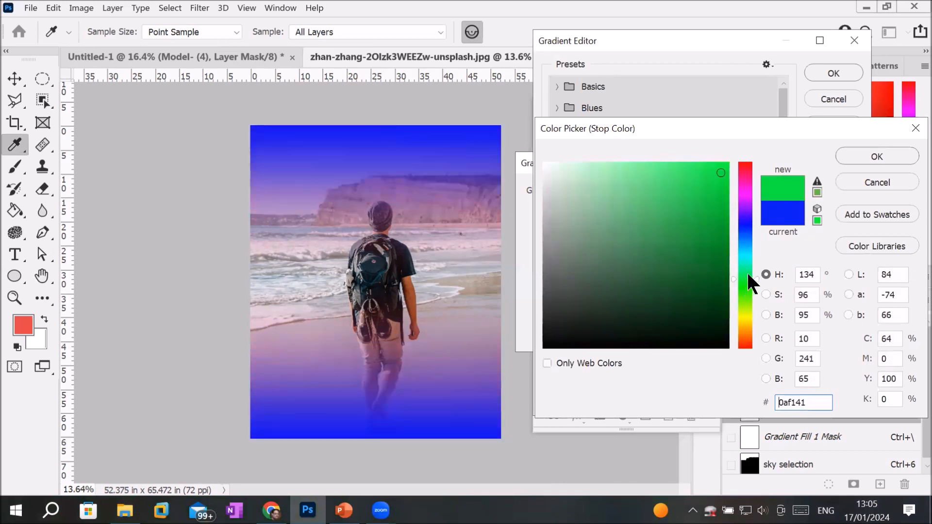
{"action": "left_click", "coordinate": [745, 315]}
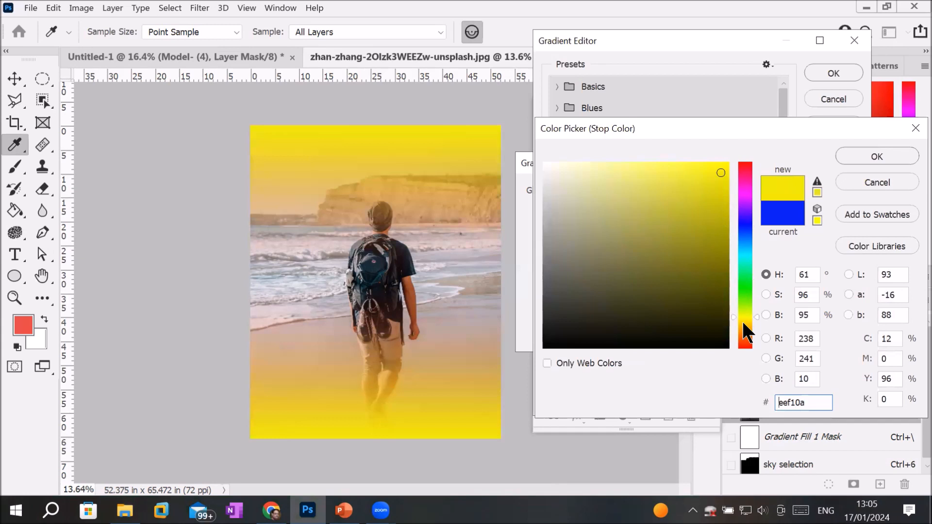
{"action": "left_click", "coordinate": [743, 225]}
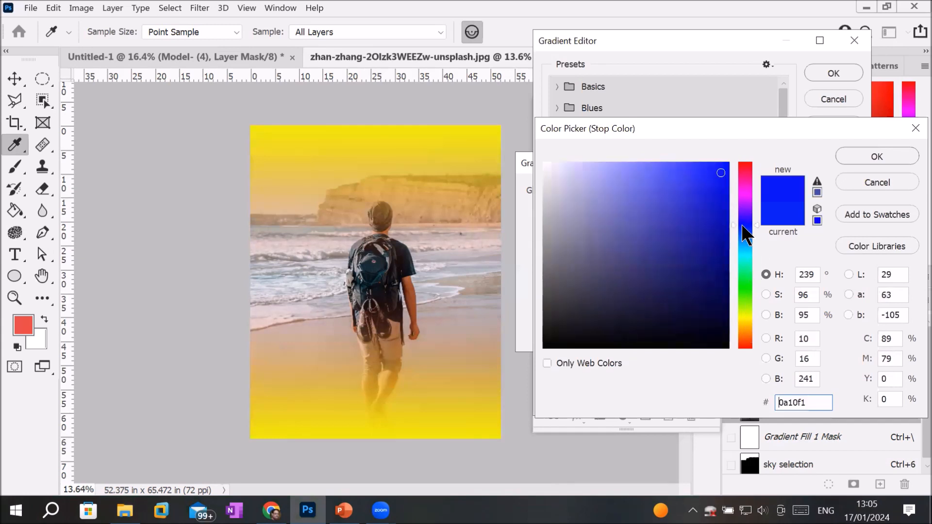
{"action": "left_click", "coordinate": [862, 158]}
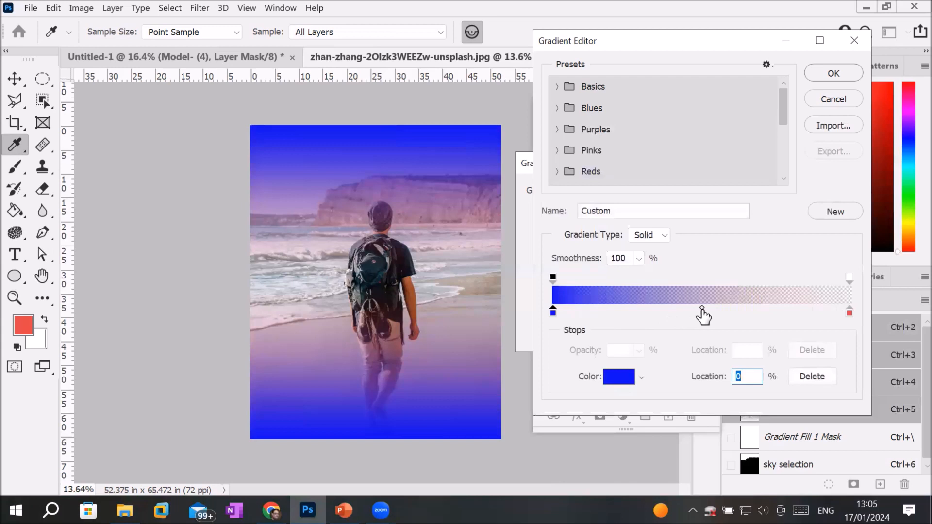
- Move the colour midpoint to 87% and further toward the red stop, and select the blue starting stop
{"action": "left_click_drag", "start_coordinate": [702, 308], "coordinate": [812, 307]}
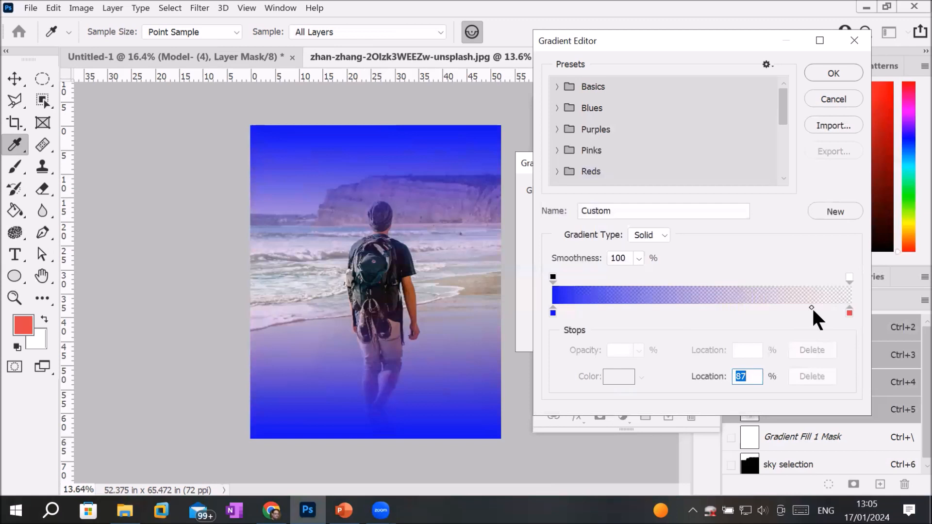
{"action": "left_click_drag", "start_coordinate": [811, 307], "coordinate": [830, 304]}
{"action": "mouse_move", "coordinate": [553, 311]}
{"action": "left_mouse_down"}
{"action": "mouse_move", "coordinate": [706, 315]}
{"action": "mouse_move", "coordinate": [543, 307]}
{"action": "left_mouse_up"}
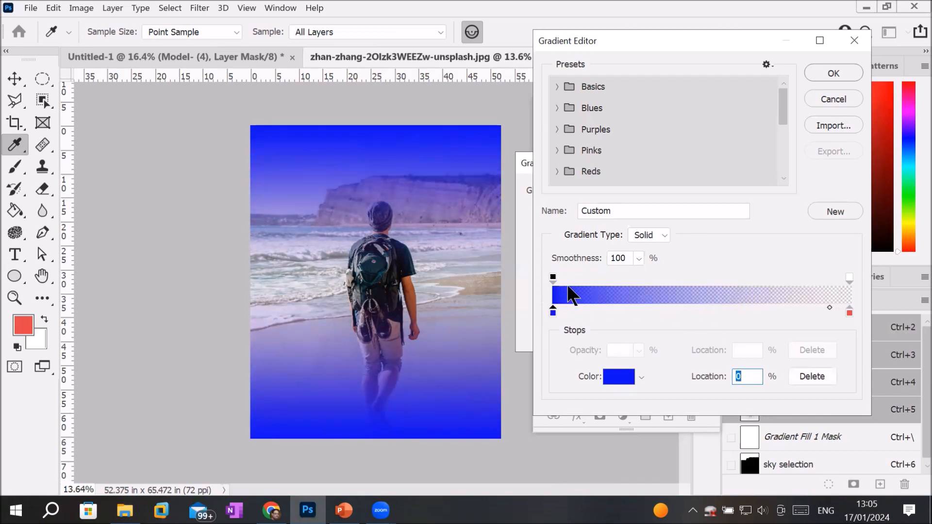
- Change the gradient type from Solid to Noise and accept the edited gradient
{"action": "left_click", "coordinate": [663, 232]}
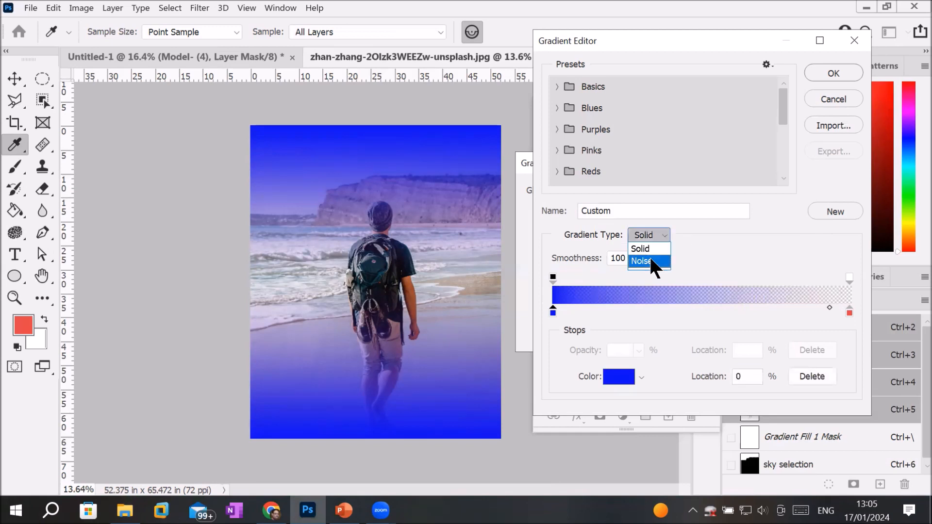
{"action": "left_click", "coordinate": [650, 258]}
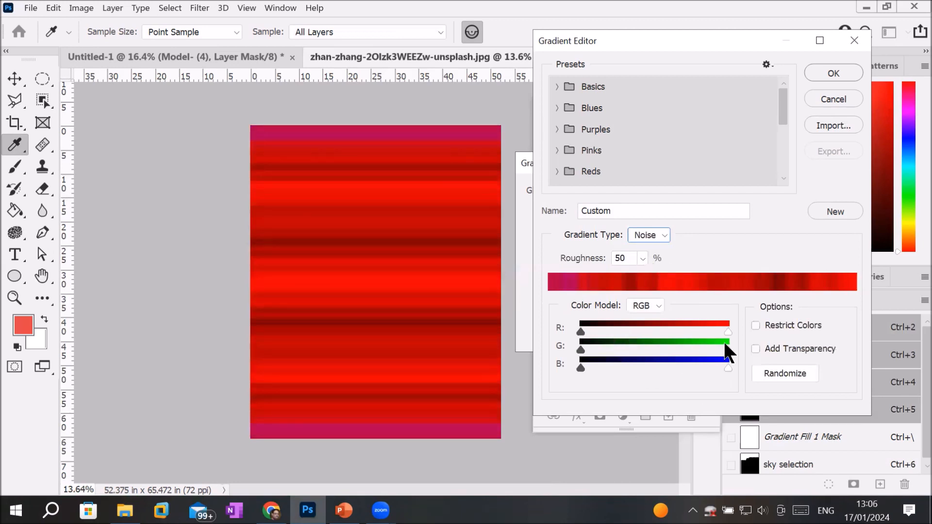
{"action": "left_click", "coordinate": [833, 74]}
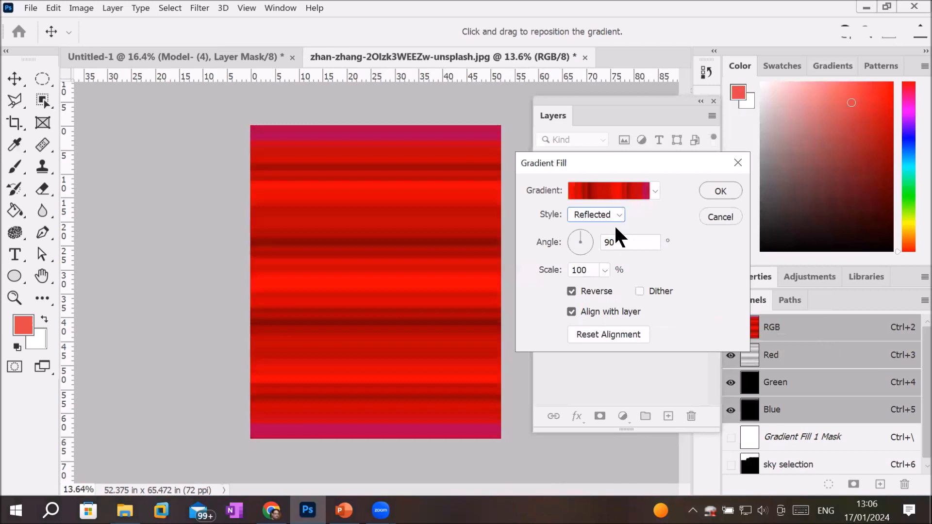
- Turn off Reverse, set the gradient fill's style to Linear, and apply the fill layer
{"action": "left_click", "coordinate": [571, 291]}
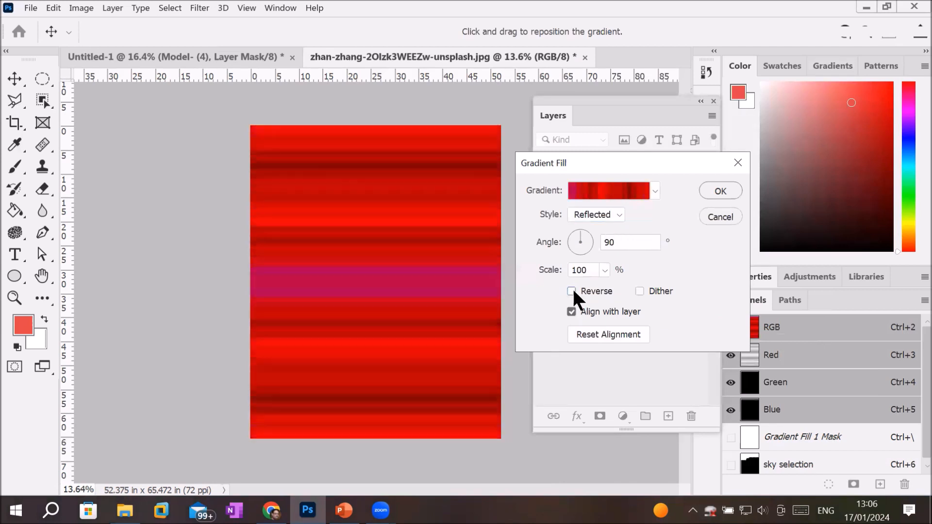
{"action": "left_click", "coordinate": [617, 217]}
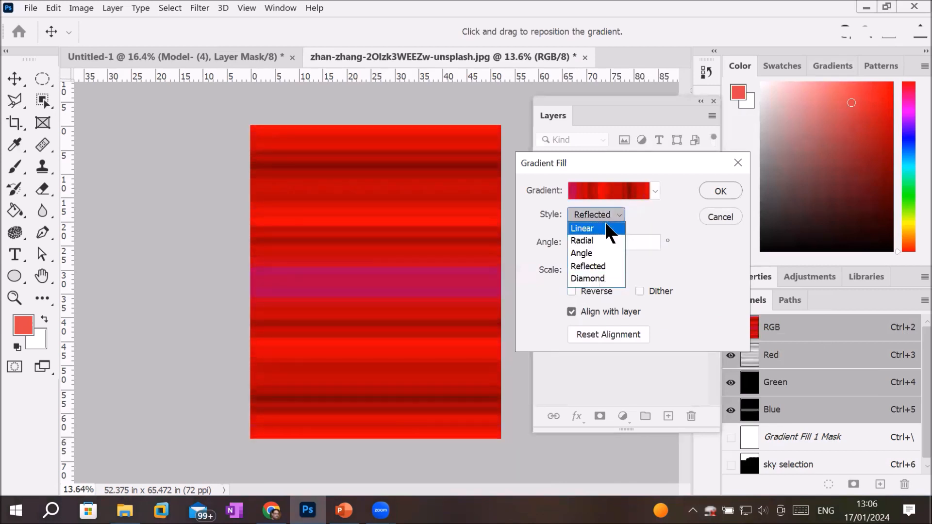
{"action": "left_click", "coordinate": [607, 231]}
{"action": "left_click", "coordinate": [720, 189]}
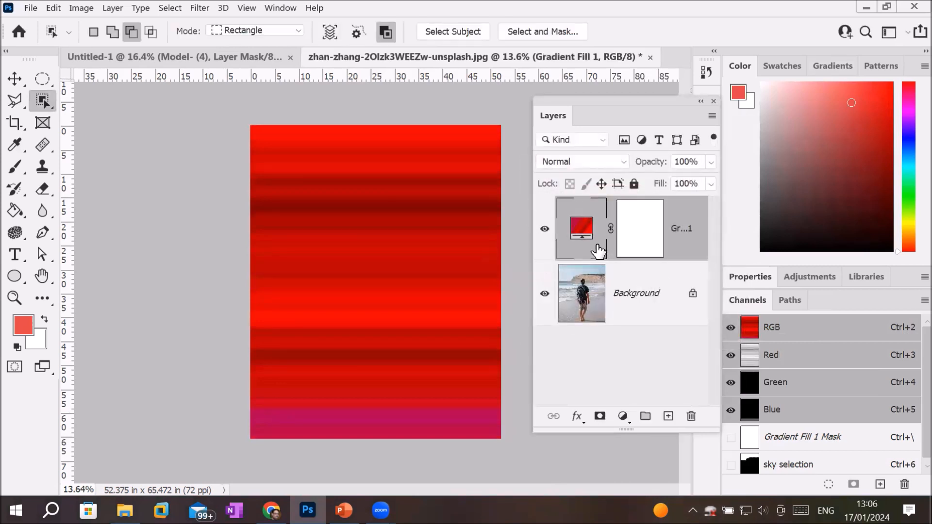
- Paint black with the Brush on the gradient fill's mask to reveal the walking man down the middle of the photo
{"action": "left_click", "coordinate": [710, 163]}
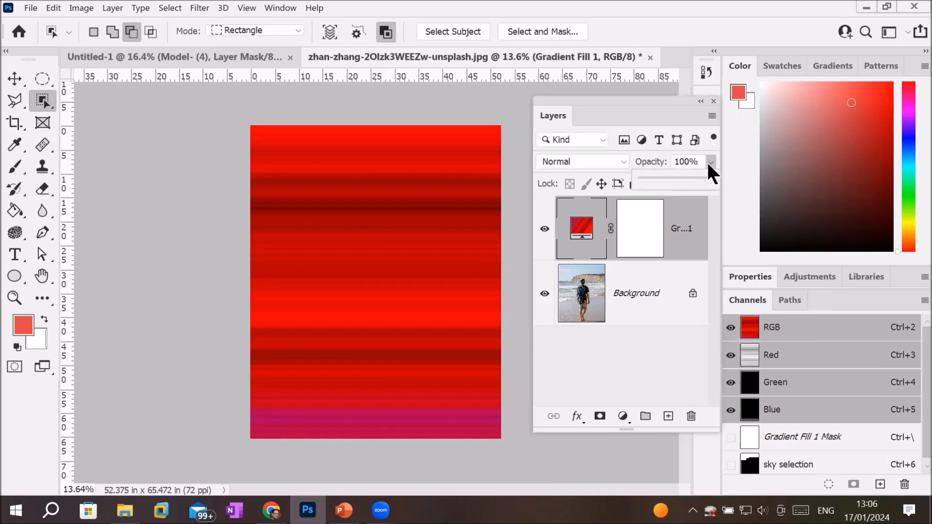
{"action": "left_click", "coordinate": [632, 238]}
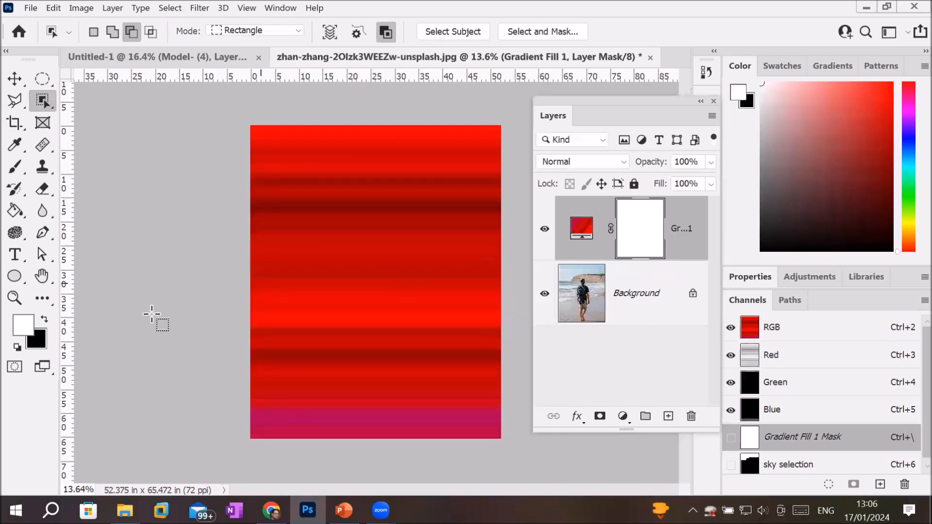
{"action": "left_click", "coordinate": [44, 319]}
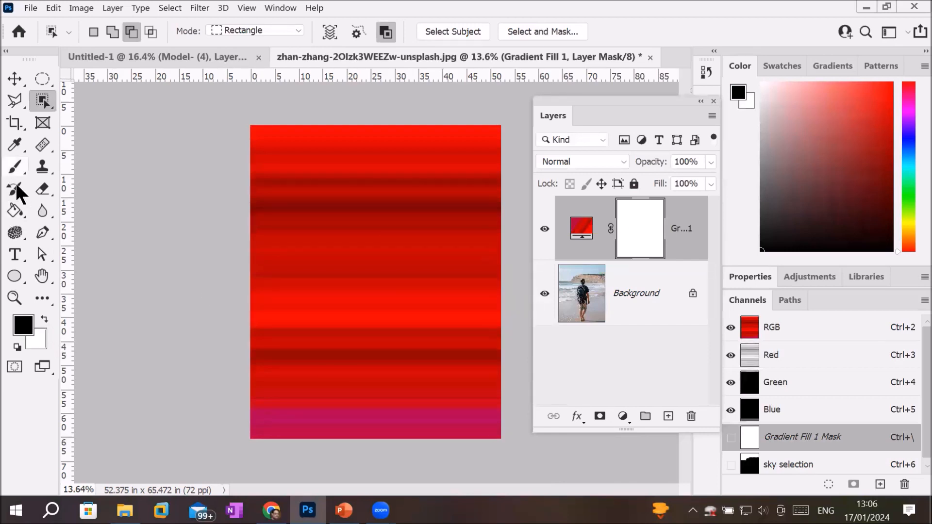
{"action": "left_click", "coordinate": [15, 168]}
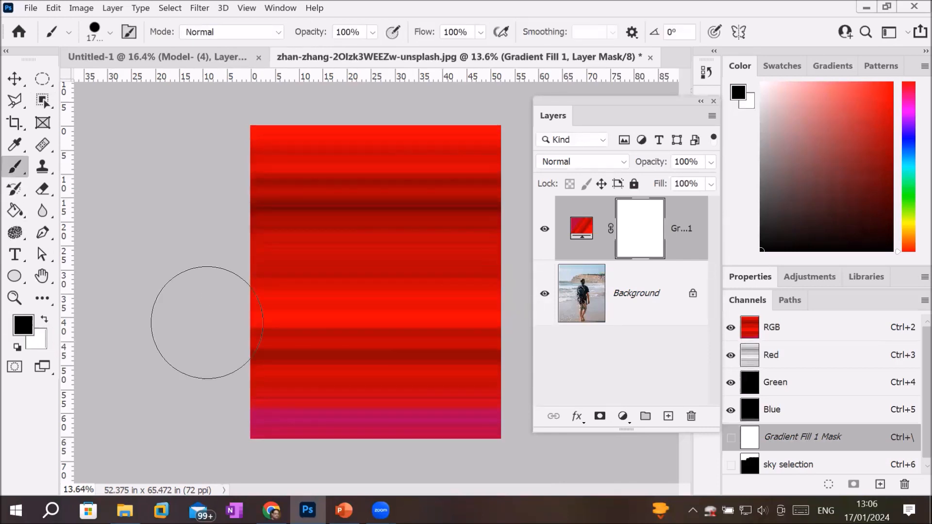
{"action": "left_click_drag", "start_coordinate": [383, 252], "coordinate": [390, 429]}
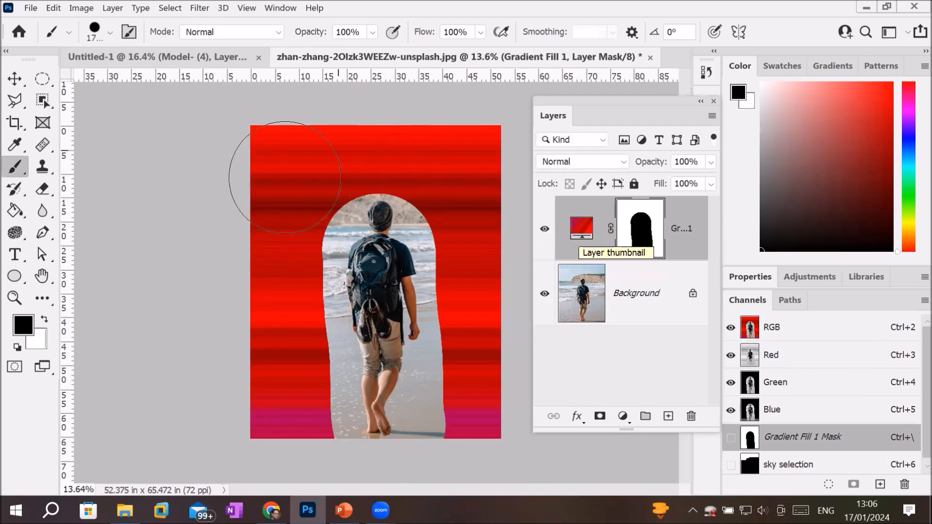
- Try the Radial, Angle and Reflected styles on the gradient fill, and set its style to Diamond
{"action": "double_click", "coordinate": [578, 228]}
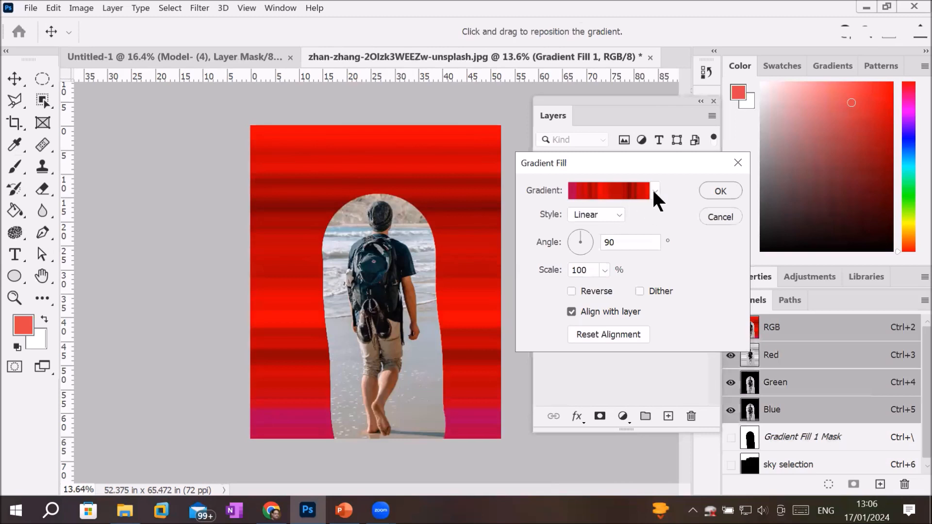
{"action": "left_click", "coordinate": [617, 213]}
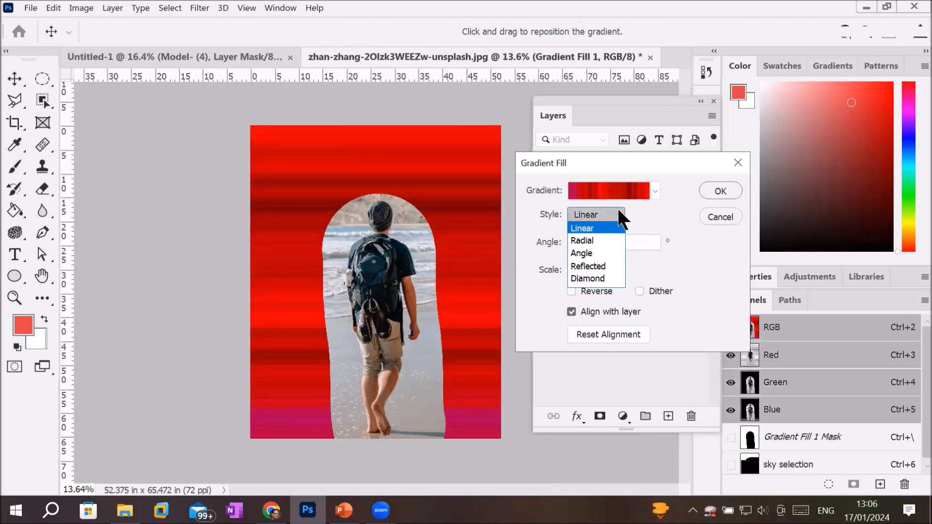
{"action": "left_click", "coordinate": [595, 240]}
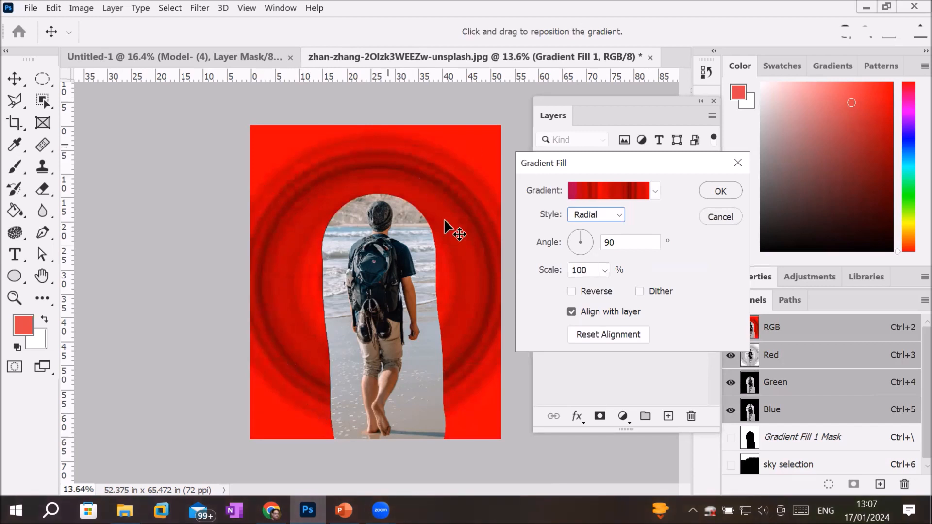
{"action": "left_click", "coordinate": [616, 210]}
{"action": "left_click", "coordinate": [598, 253]}
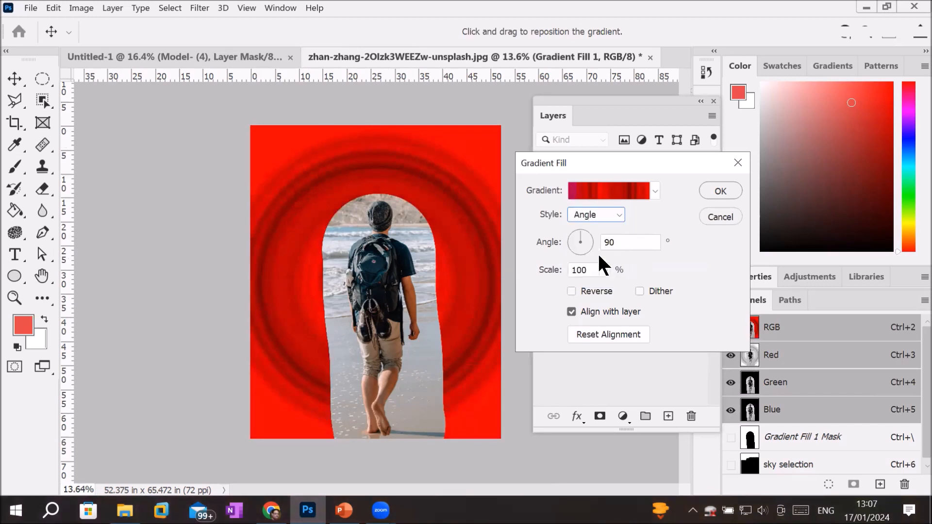
{"action": "left_click", "coordinate": [617, 212]}
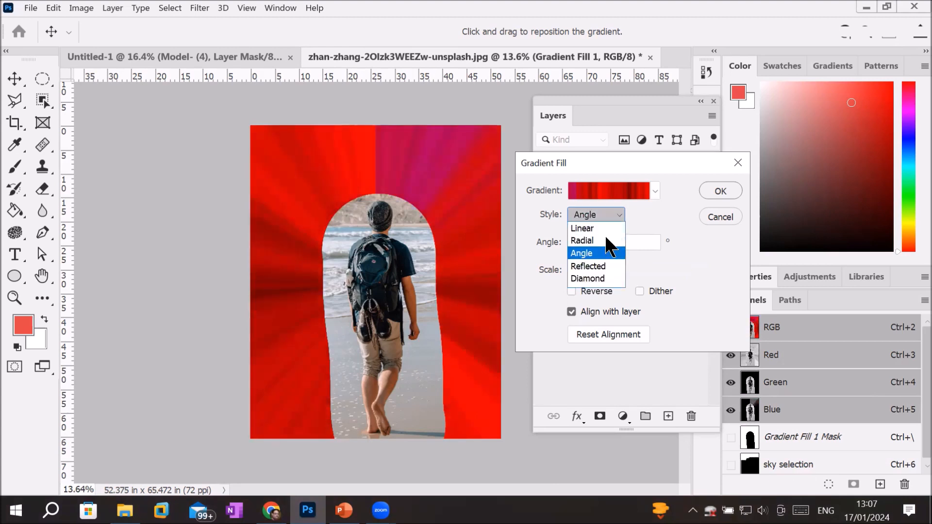
{"action": "left_click", "coordinate": [602, 265]}
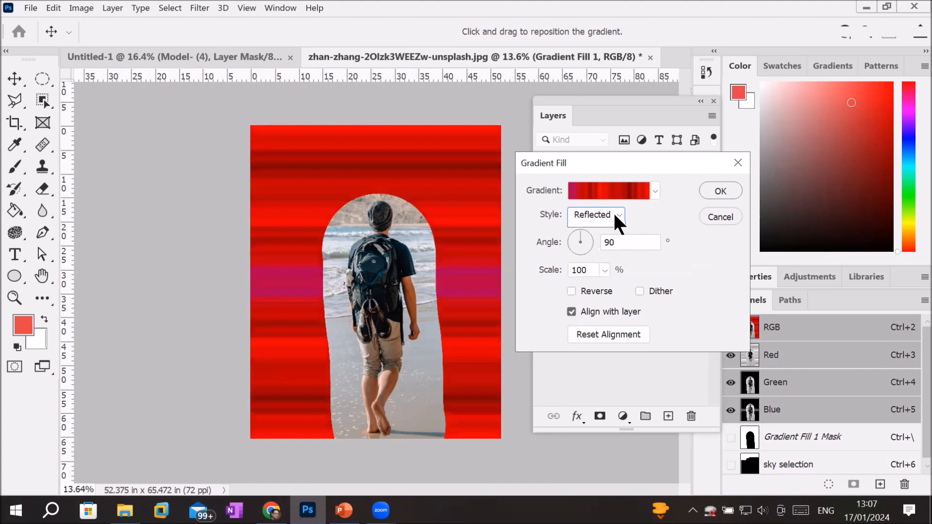
{"action": "left_click", "coordinate": [612, 212]}
{"action": "left_click", "coordinate": [591, 276]}
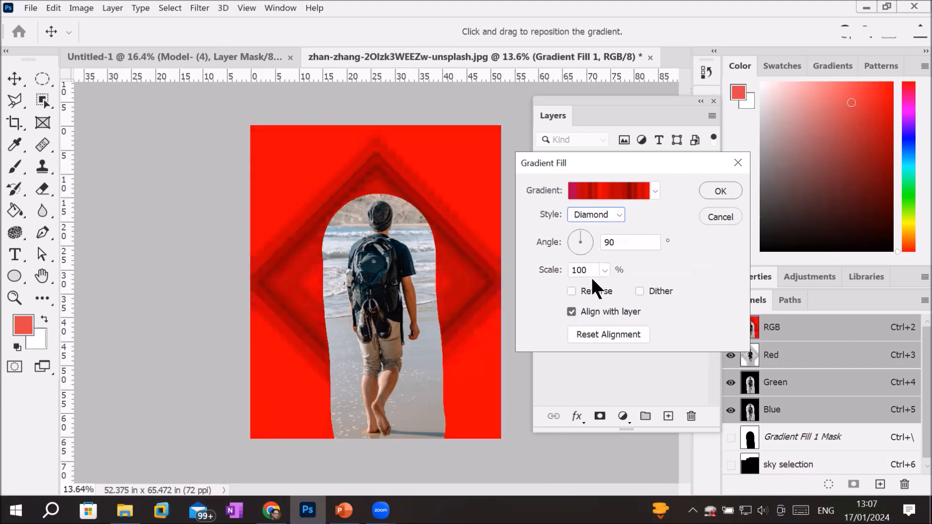
- Set the diamond gradient's angle to -118.23° and its scale to 253%, and apply the gradient fill
{"action": "left_click", "coordinate": [584, 247]}
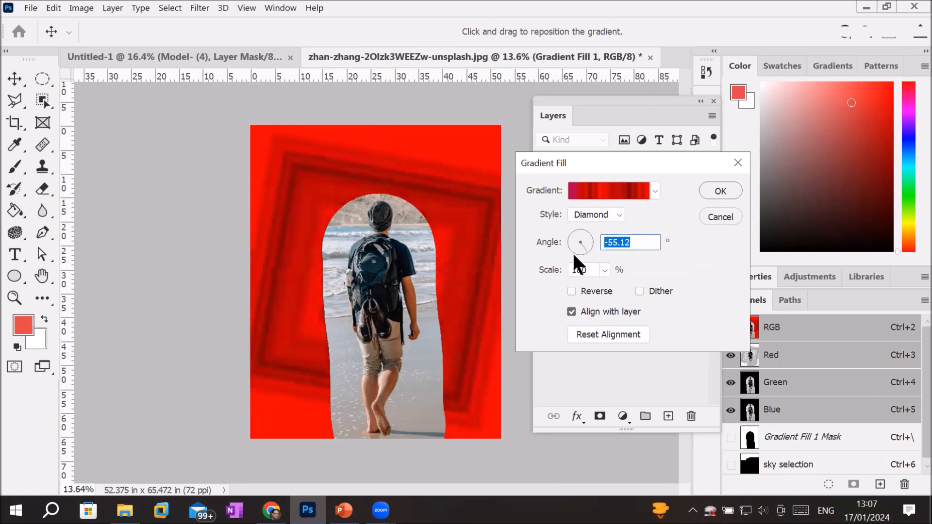
{"action": "left_click", "coordinate": [575, 250]}
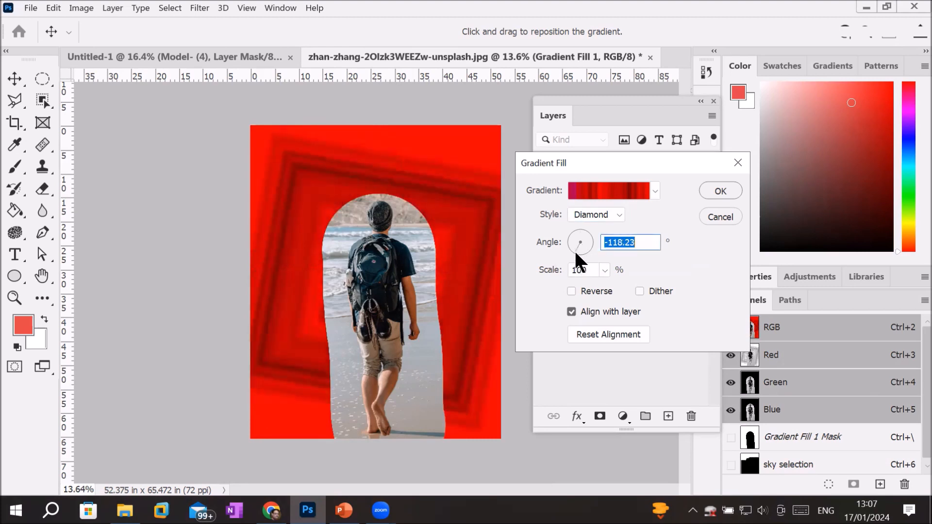
{"action": "left_click", "coordinate": [604, 270]}
{"action": "left_click", "coordinate": [605, 287]}
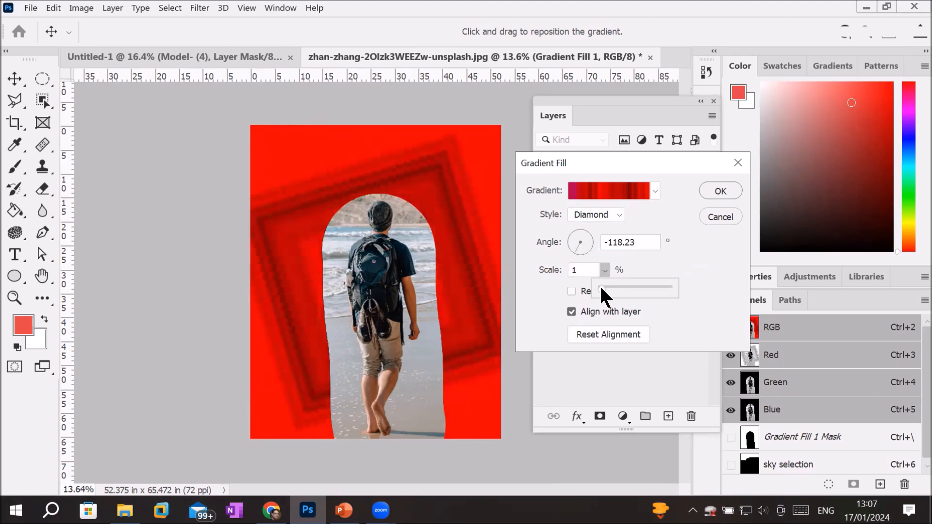
{"action": "left_click_drag", "start_coordinate": [600, 286], "coordinate": [643, 286]}
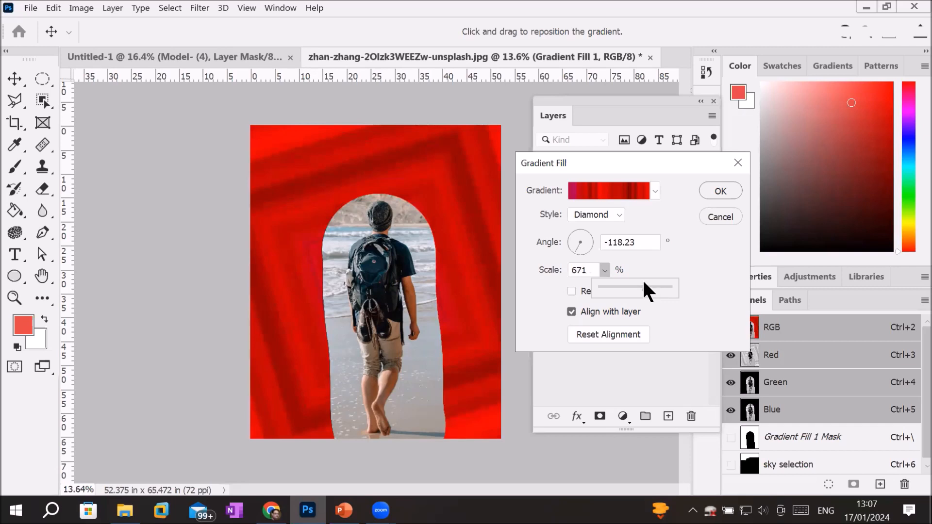
{"action": "left_click_drag", "start_coordinate": [646, 287], "coordinate": [617, 286]}
{"action": "left_click", "coordinate": [721, 191]}
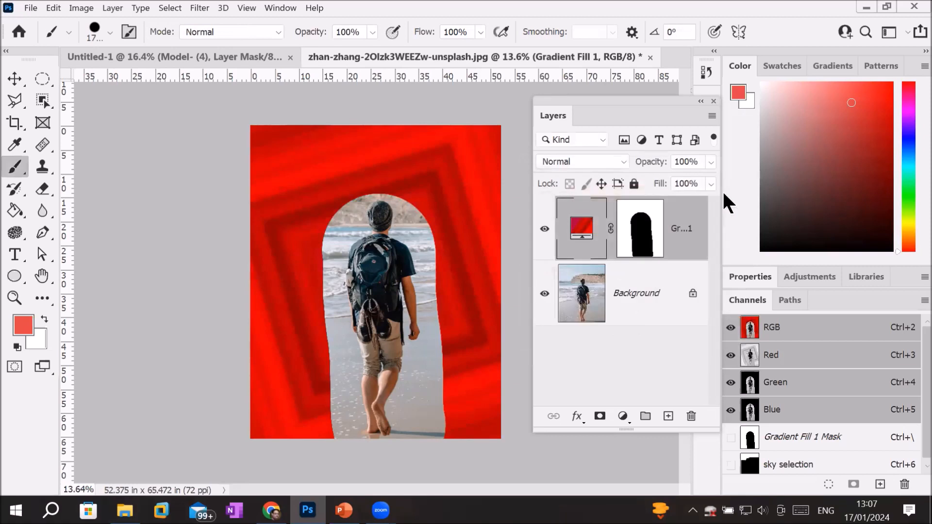
- Paint white over the black area of the gradient fill's mask to cover the man with the gradient again
{"action": "left_click", "coordinate": [639, 232]}
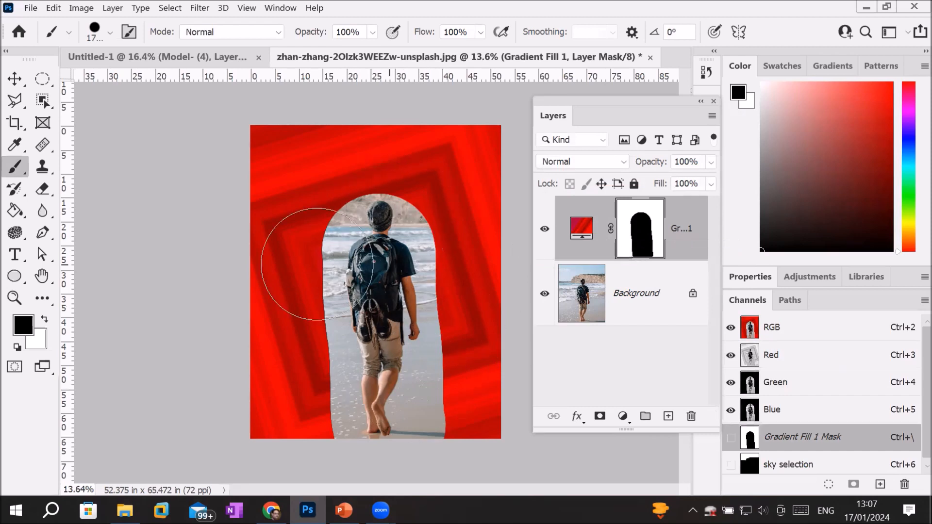
{"action": "left_click", "coordinate": [41, 319]}
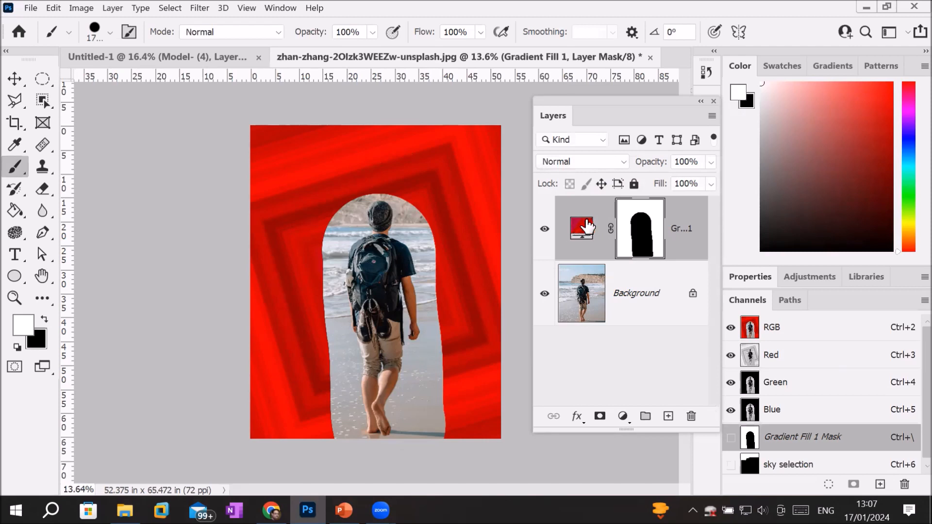
{"action": "mouse_move", "coordinate": [371, 209]}
{"action": "left_mouse_down"}
{"action": "mouse_move", "coordinate": [379, 259]}
{"action": "mouse_move", "coordinate": [388, 427]}
{"action": "left_mouse_up"}
{"action": "mouse_move", "coordinate": [332, 243]}
{"action": "left_mouse_down"}
{"action": "mouse_move", "coordinate": [437, 243]}
{"action": "mouse_move", "coordinate": [439, 349]}
{"action": "mouse_move", "coordinate": [398, 427]}
{"action": "left_mouse_up"}
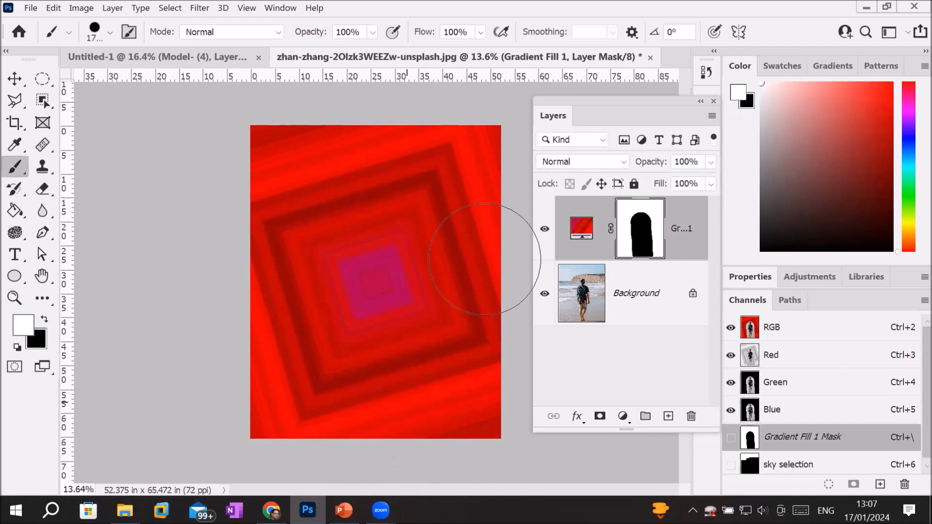
- Paint a straight black stroke on the mask from the sky down to the sand to reveal the man
{"action": "left_click", "coordinate": [45, 319]}
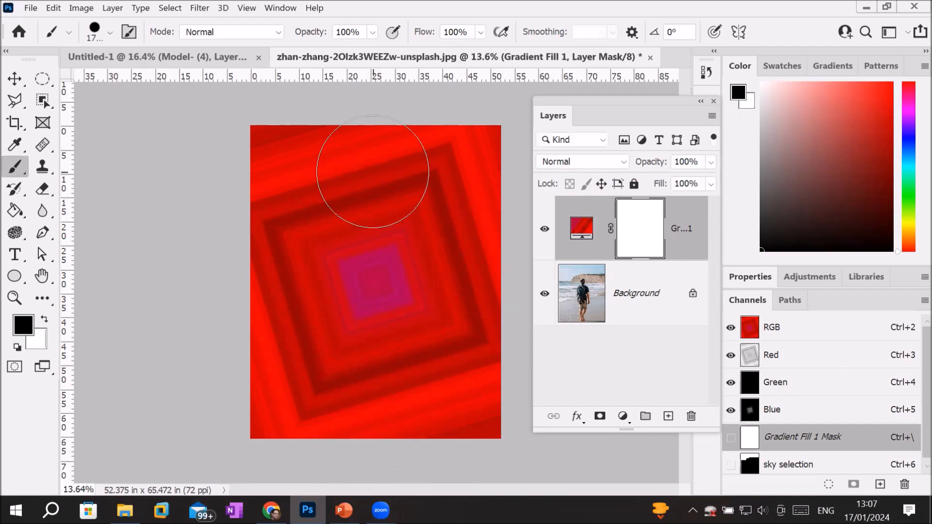
{"action": "left_click", "coordinate": [372, 171]}
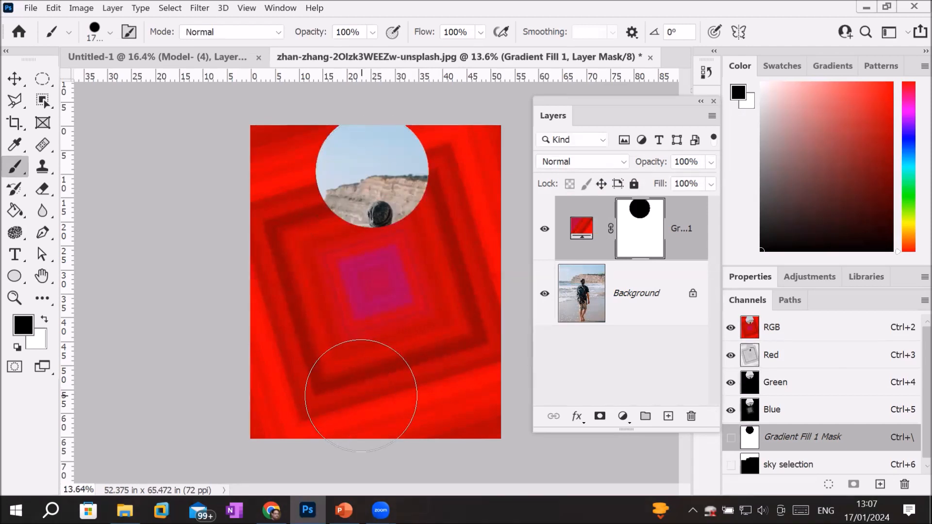
{"action": "left_click", "coordinate": [361, 396], "text": "shift"}
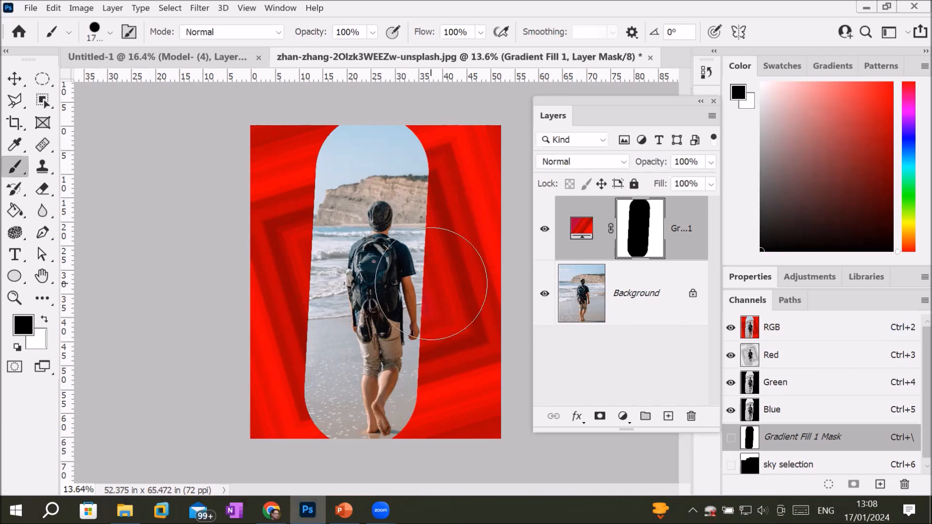
- Reduce the brush size to 125 and paint two straight, near-vertical white lines on the mask across the revealed area
{"action": "key", "text": "bracketleft"}
{"action": "key", "text": "bracketleft"}
{"action": "key", "text": "bracketleft"}
{"action": "key", "text": "bracketleft"}
{"action": "key", "text": "bracketleft"}
{"action": "key", "text": "bracketleft"}
{"action": "key", "text": "bracketleft"}
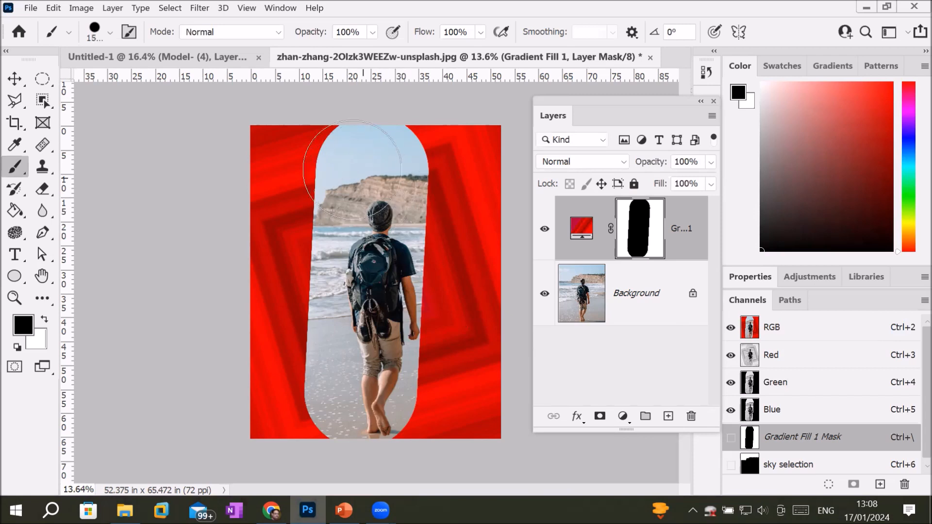
{"action": "key", "text": "bracketleft"}
{"action": "key", "text": "bracketleft"}
{"action": "key", "text": "bracketleft"}
{"action": "key", "text": "bracketleft"}
{"action": "key", "text": "bracketleft"}
{"action": "key", "text": "bracketleft"}
{"action": "key", "text": "bracketleft"}
{"action": "key", "text": "bracketleft"}
{"action": "key", "text": "bracketleft"}
{"action": "key", "text": "bracketleft"}
{"action": "key", "text": "bracketleft"}
{"action": "left_click", "coordinate": [44, 318]}
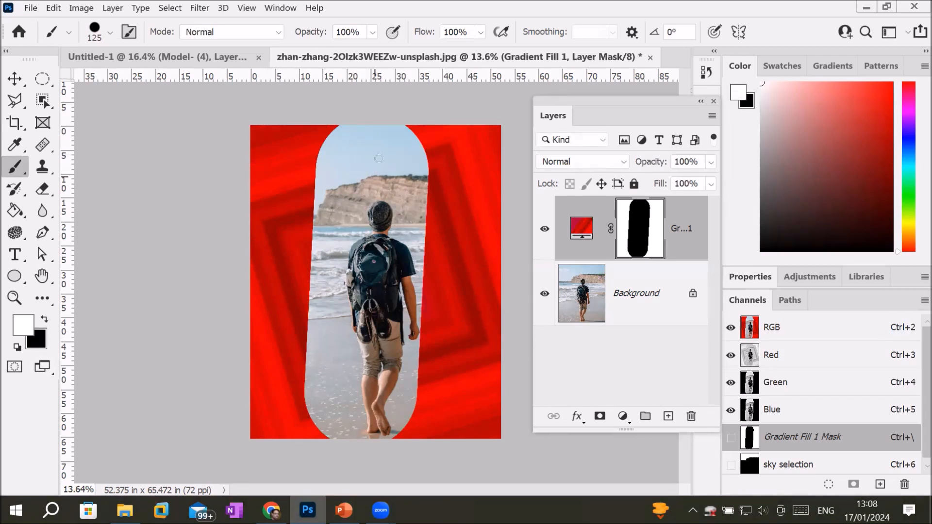
{"action": "left_click", "coordinate": [350, 127]}
{"action": "left_click", "coordinate": [329, 436], "text": "shift"}
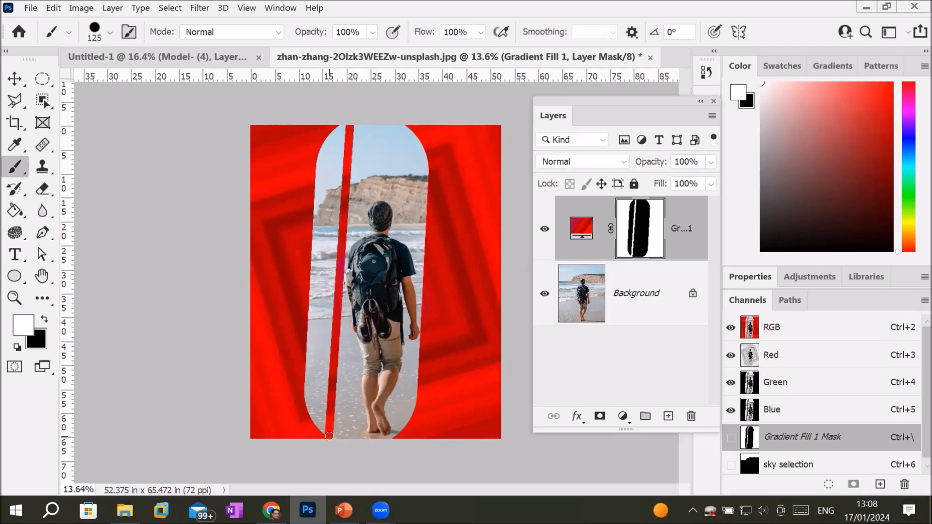
{"action": "left_click", "coordinate": [397, 125]}
{"action": "left_click", "coordinate": [383, 434], "text": "shift"}
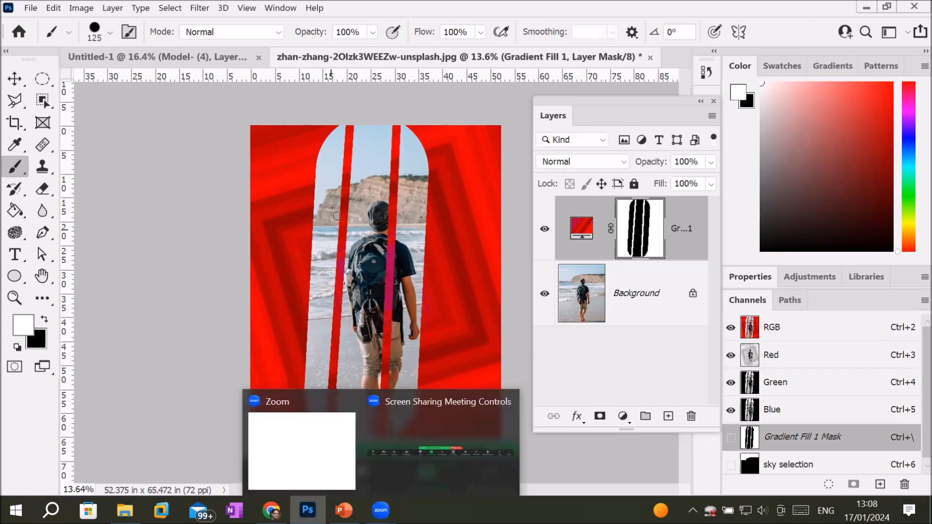
- Paint two straight white cross lines on the mask, at the man's head and at his shorts, completing a window grid
{"action": "left_click", "coordinate": [317, 218]}
{"action": "left_click", "coordinate": [423, 223], "text": "shift"}
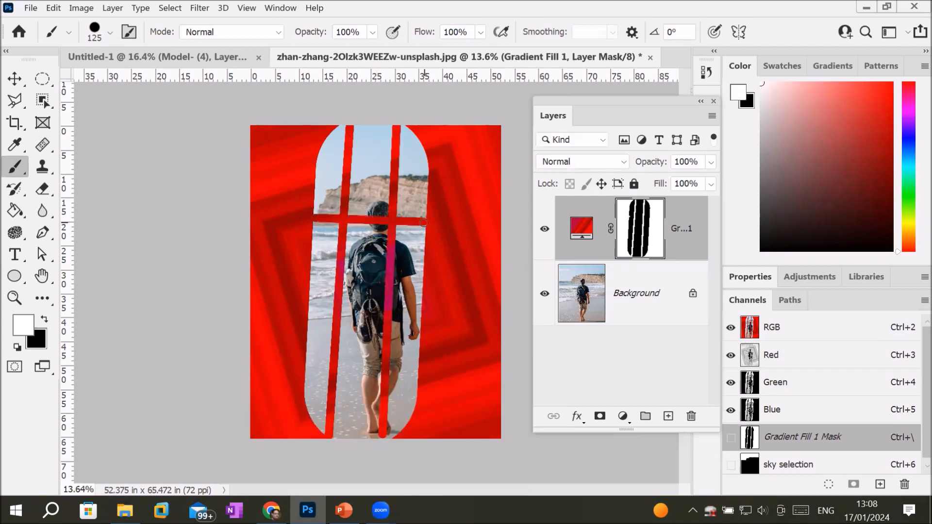
{"action": "left_click", "coordinate": [415, 363], "text": "shift"}
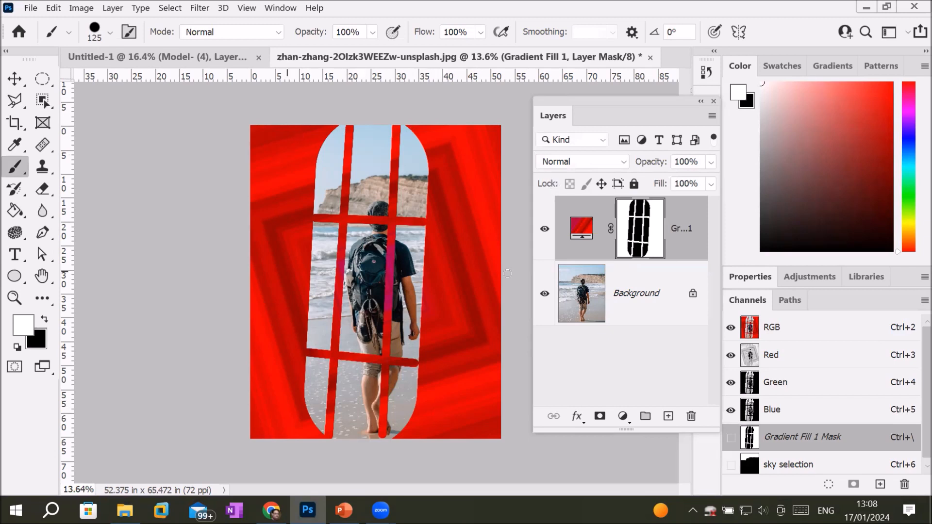
- Reopen the gradient fill's settings and change its style to Linear
{"action": "double_click", "coordinate": [578, 229]}
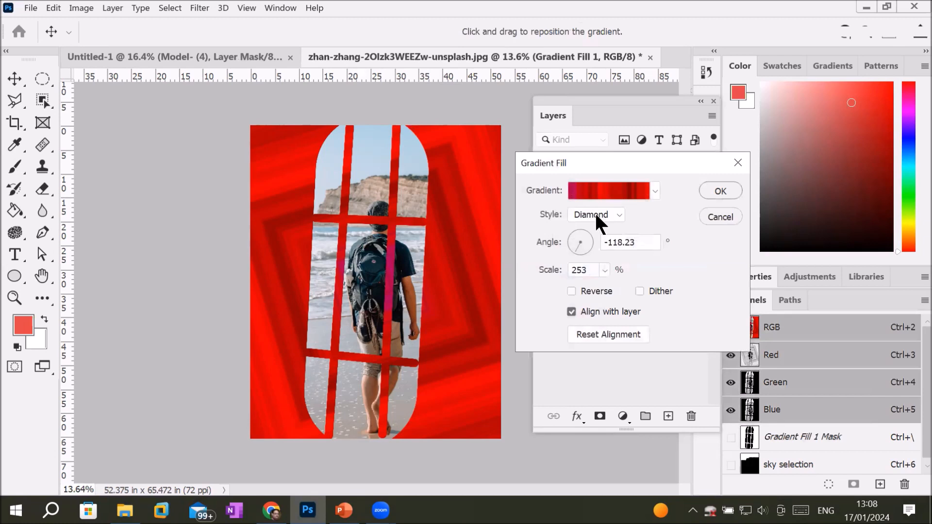
{"action": "left_click", "coordinate": [595, 211]}
{"action": "left_click", "coordinate": [589, 226]}
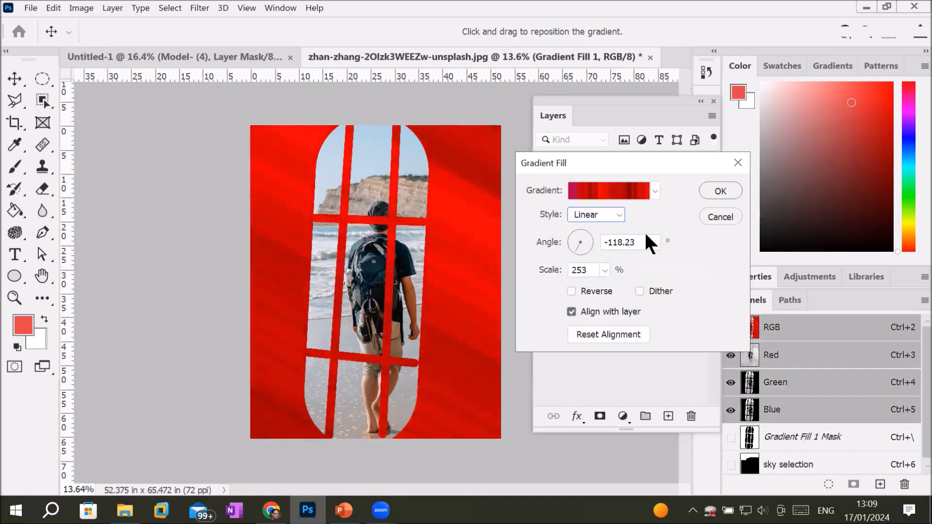
- Open the gradient fill's noise gradient for editing and randomize its colors several times
{"action": "left_click", "coordinate": [615, 194]}
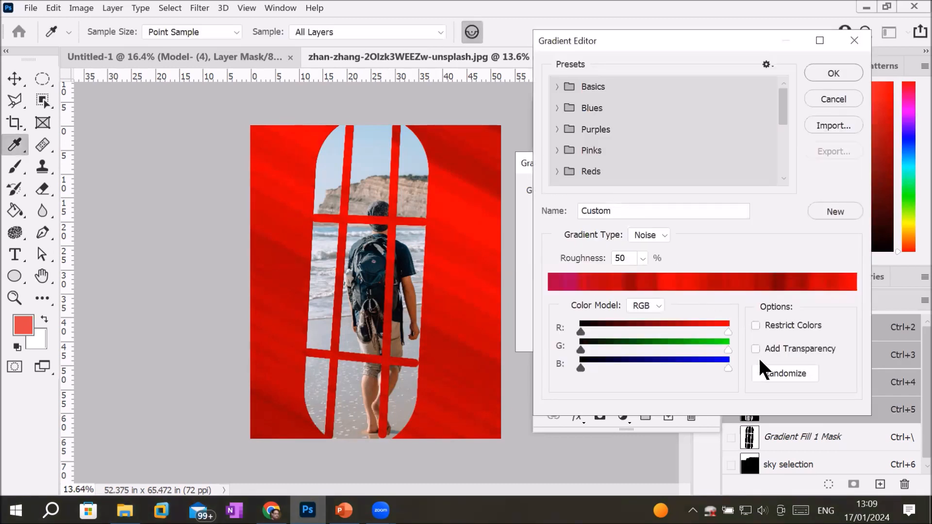
{"action": "left_click", "coordinate": [770, 369]}
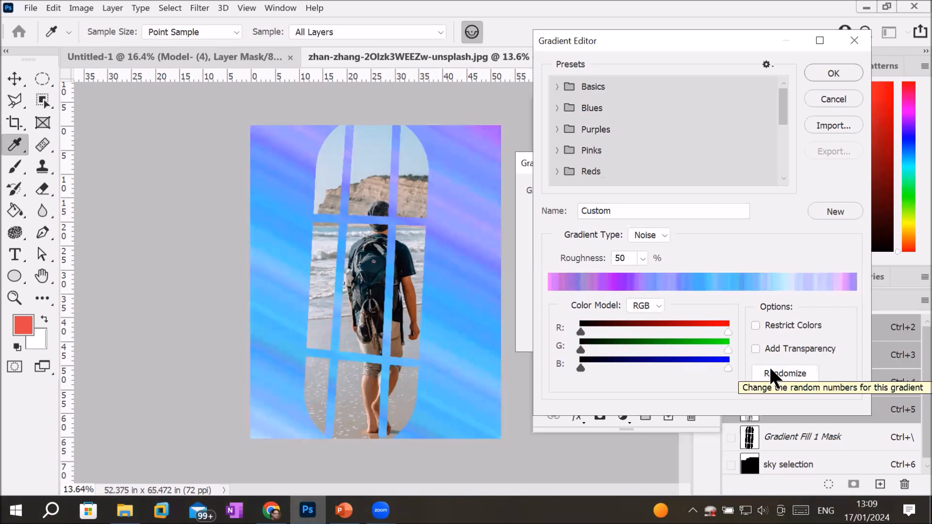
{"action": "left_click", "coordinate": [770, 369]}
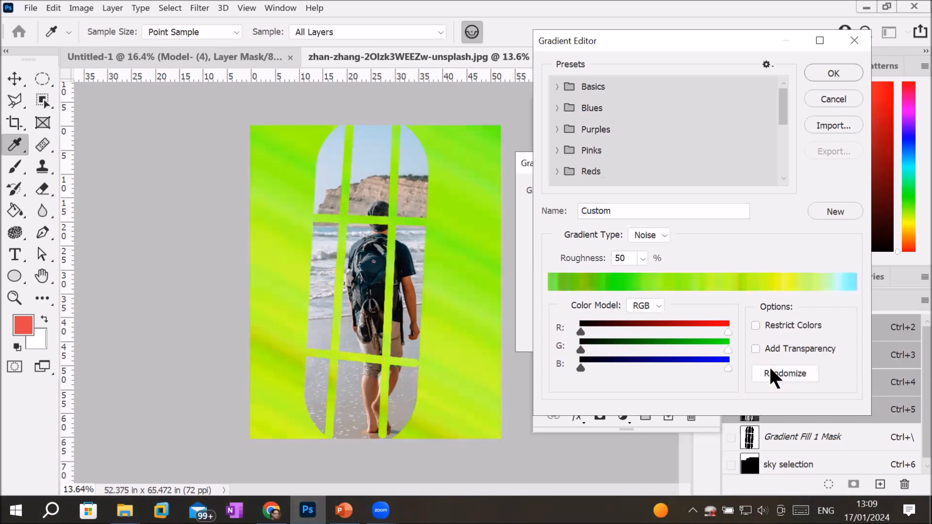
{"action": "left_click", "coordinate": [770, 369]}
{"action": "left_click", "coordinate": [770, 370]}
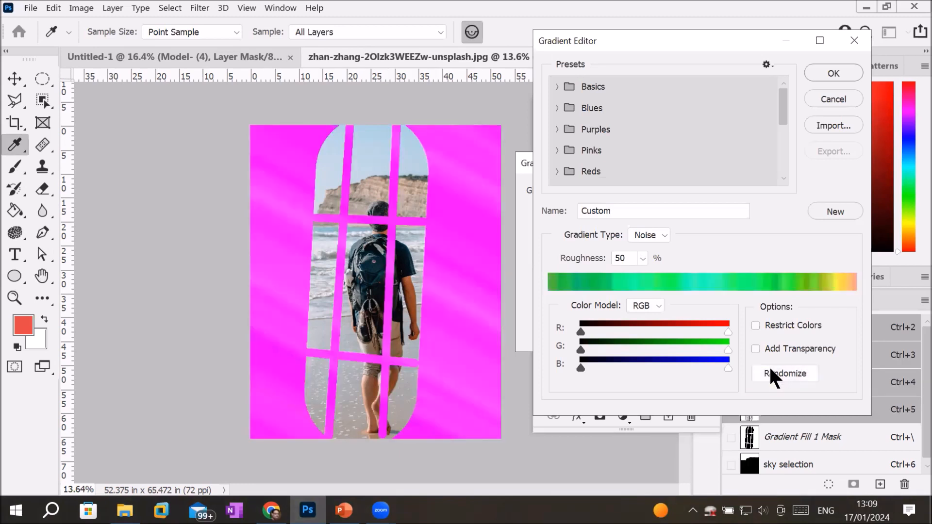
{"action": "left_click", "coordinate": [770, 370]}
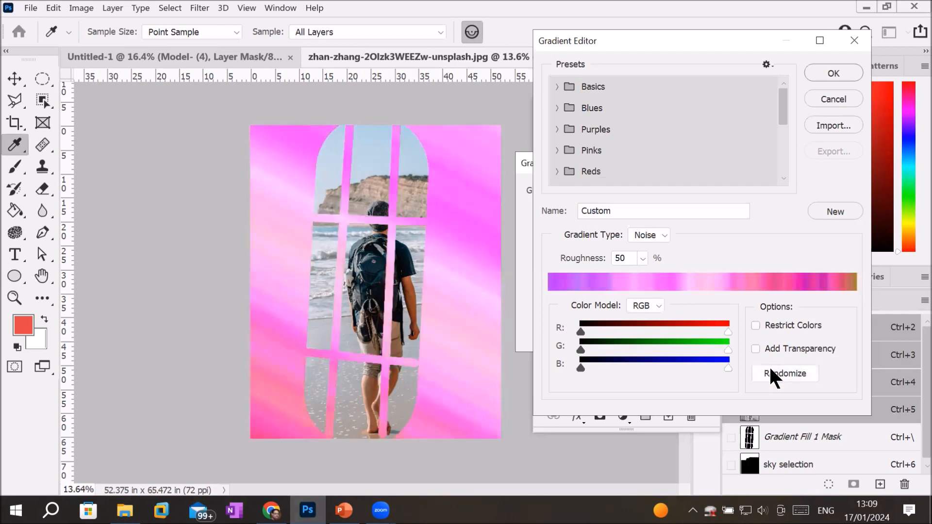
- Raise the noise gradient's minimum red, green and blue levels, and randomize its colors several more times
{"action": "left_click_drag", "start_coordinate": [580, 350], "coordinate": [669, 351]}
{"action": "left_click_drag", "start_coordinate": [580, 331], "coordinate": [715, 333]}
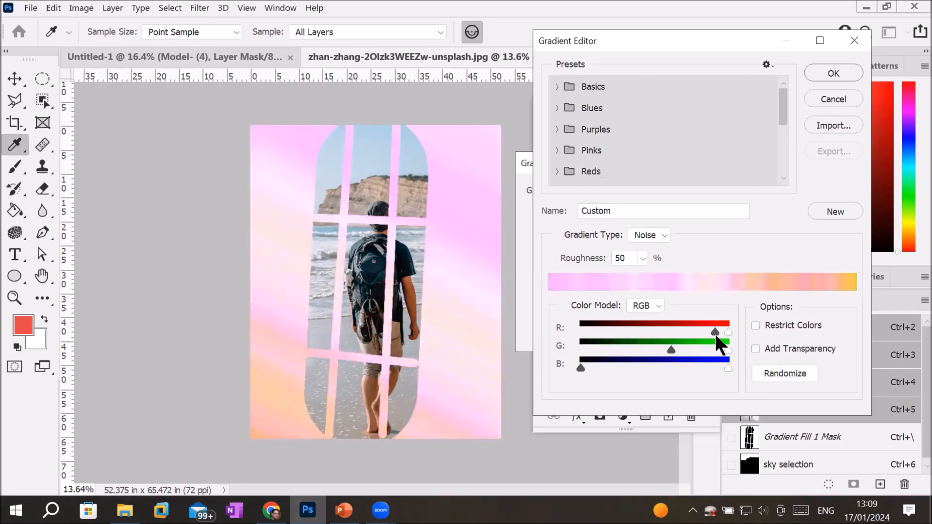
{"action": "left_click_drag", "start_coordinate": [579, 366], "coordinate": [699, 367]}
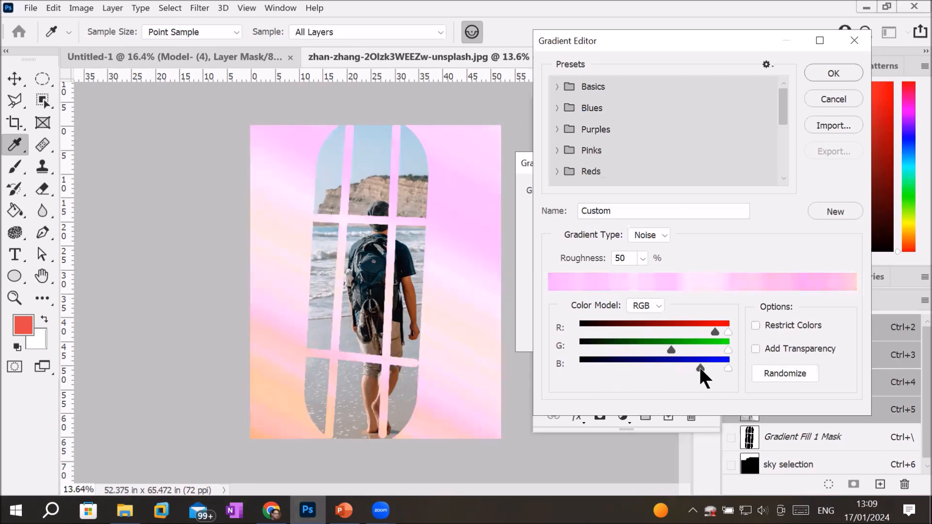
{"action": "left_click", "coordinate": [783, 371]}
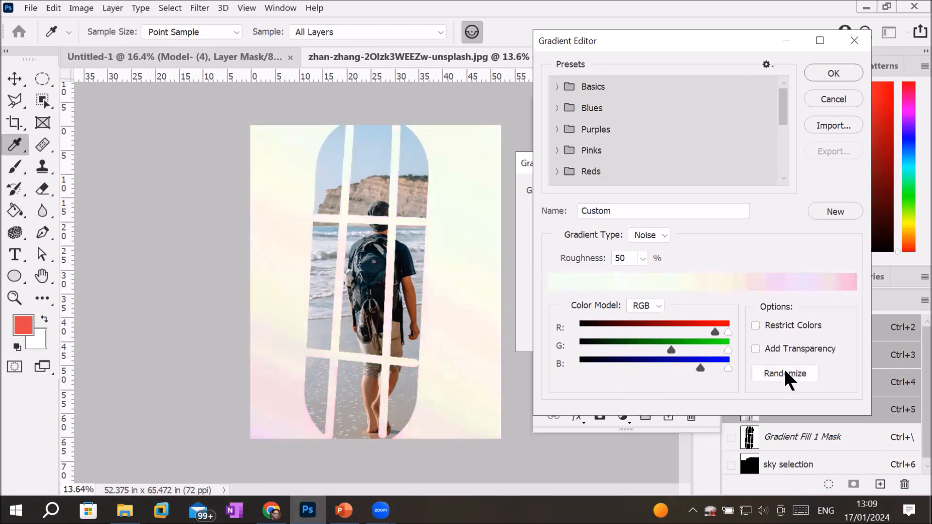
{"action": "left_click", "coordinate": [784, 372]}
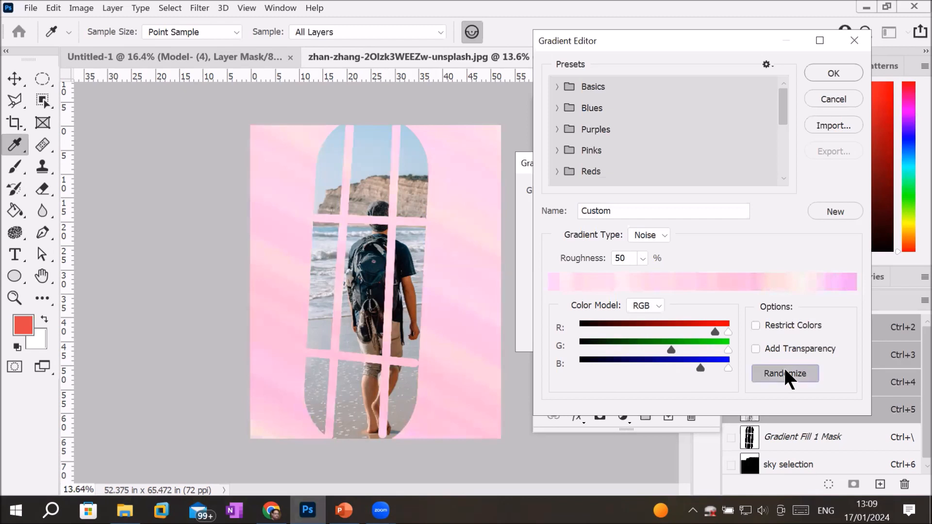
{"action": "left_click", "coordinate": [785, 372]}
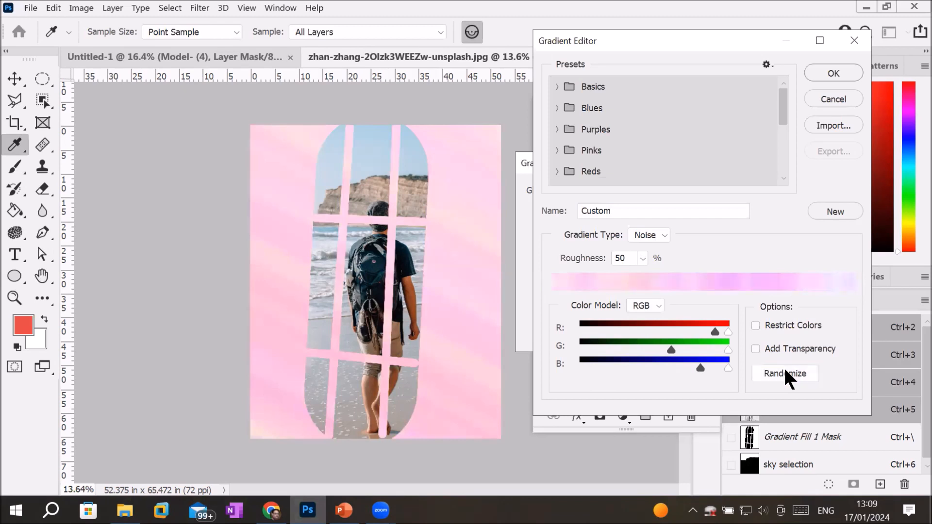
- Change the gradient type to Solid and apply the Blue_12 preset from the Blues group
{"action": "left_click", "coordinate": [663, 233]}
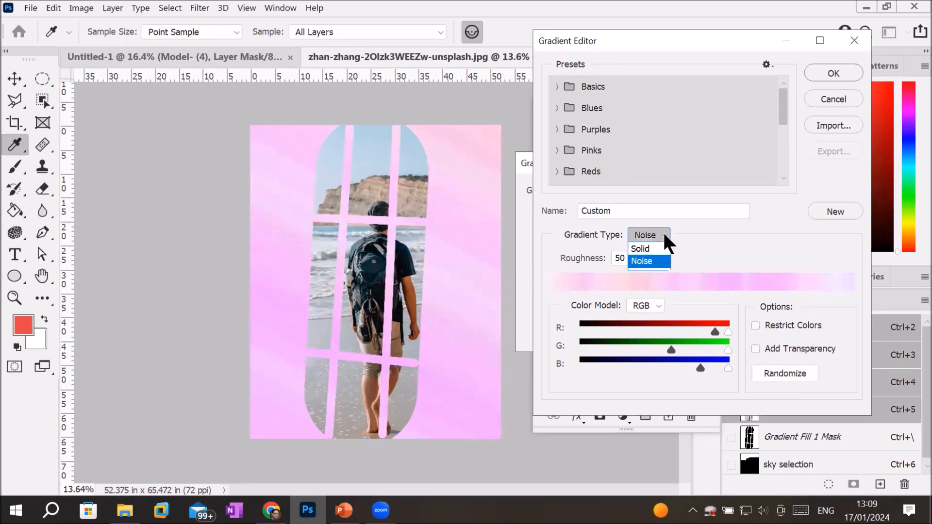
{"action": "left_click", "coordinate": [642, 248]}
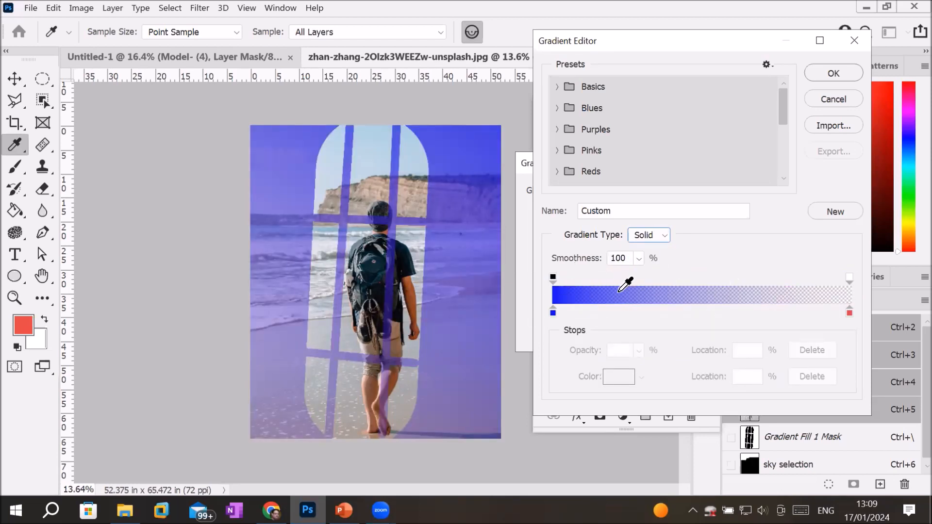
{"action": "left_click", "coordinate": [558, 108]}
{"action": "left_click", "coordinate": [623, 155]}
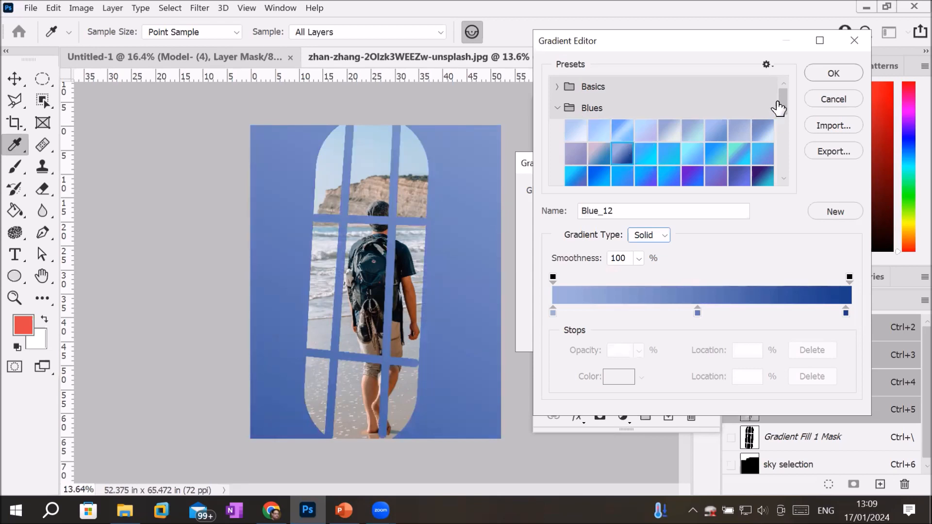
- Try the Orange_03 preset from the Oranges group, then apply Orange_05 and accept the edited gradient
{"action": "left_click_drag", "start_coordinate": [780, 100], "coordinate": [774, 144]}
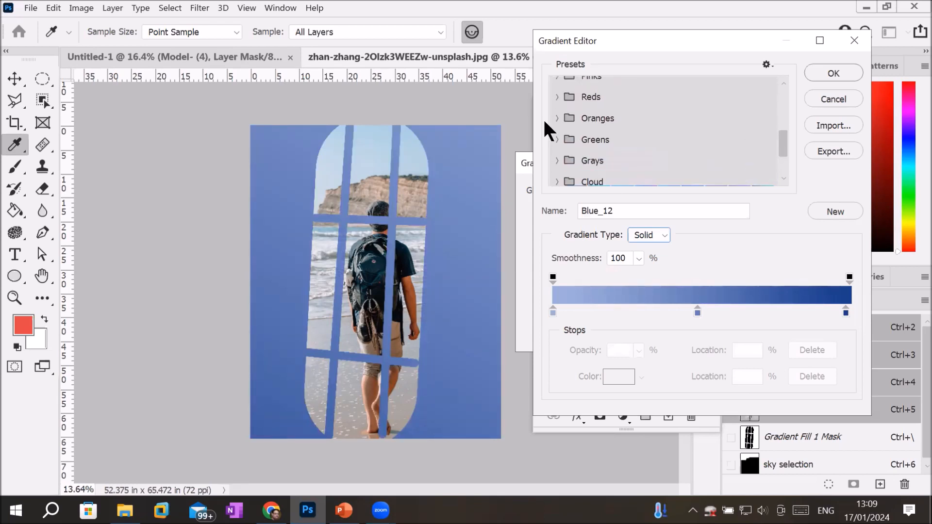
{"action": "left_click", "coordinate": [557, 118]}
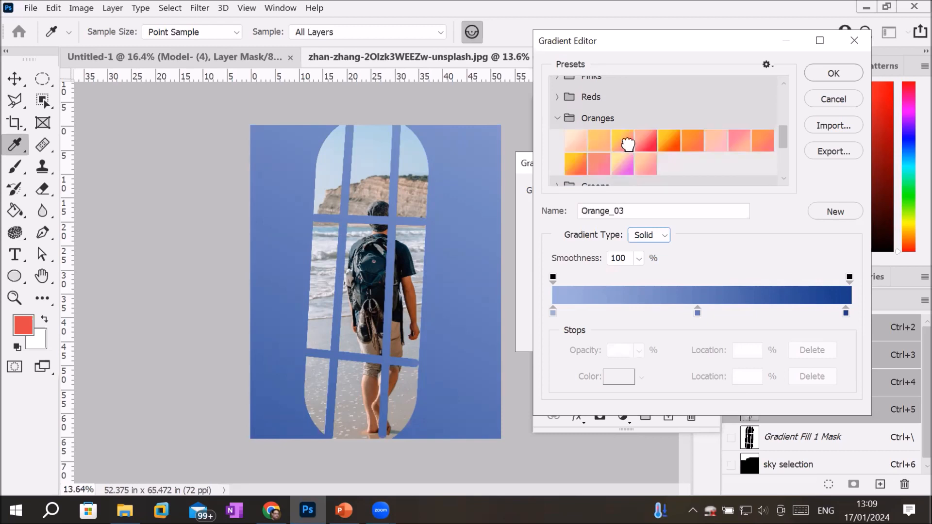
{"action": "left_click", "coordinate": [626, 145]}
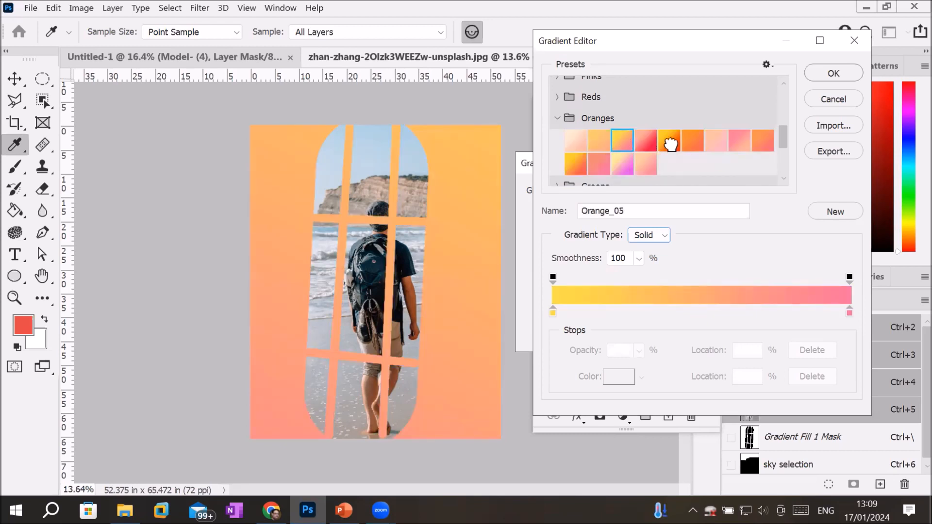
{"action": "left_click", "coordinate": [669, 149]}
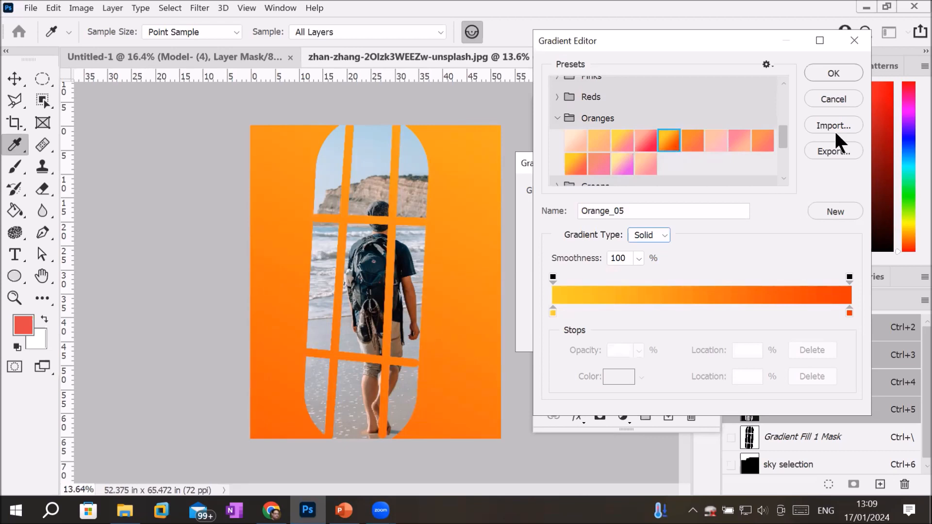
{"action": "left_click", "coordinate": [846, 72]}
- Try the Radial, Angle and Reflected styles on the gradient fill and set its style to Diamond
{"action": "left_click", "coordinate": [602, 214]}
{"action": "left_click", "coordinate": [602, 238]}
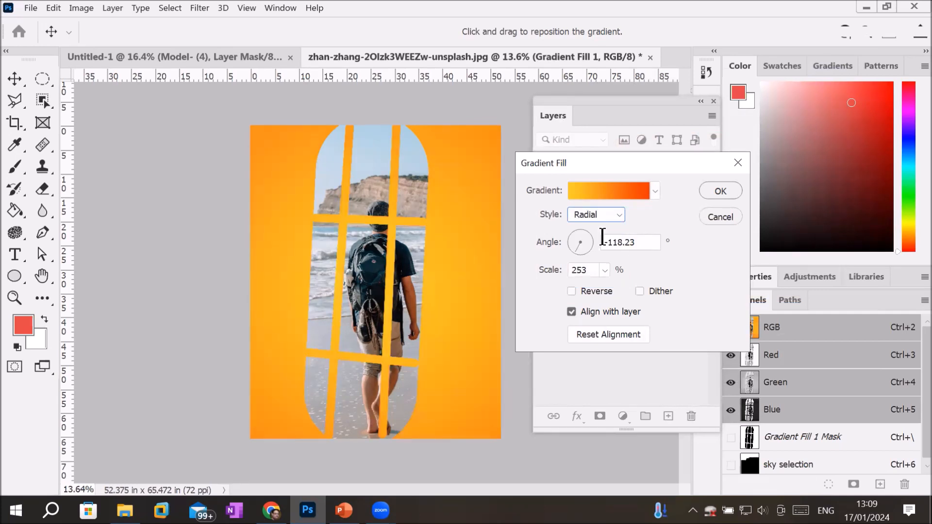
{"action": "left_click", "coordinate": [605, 211]}
{"action": "left_click", "coordinate": [584, 255]}
{"action": "left_click", "coordinate": [601, 213]}
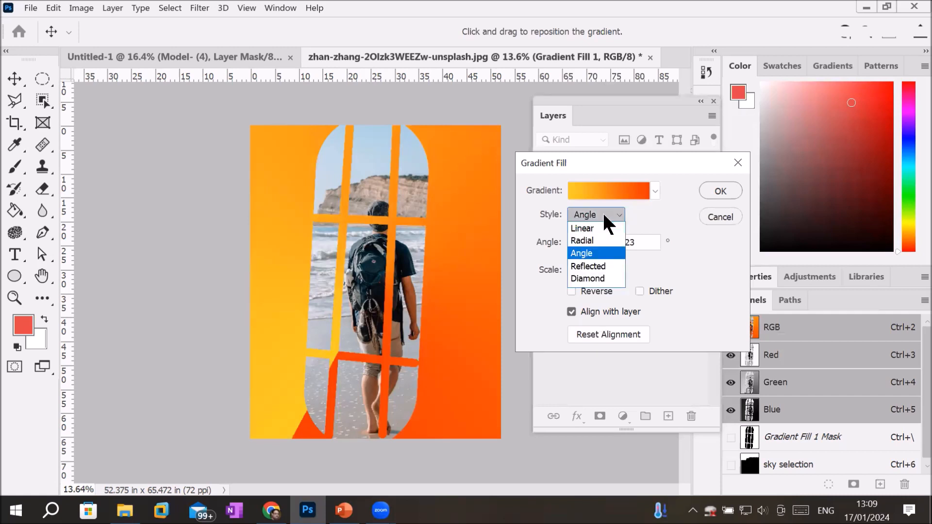
{"action": "left_click", "coordinate": [596, 267]}
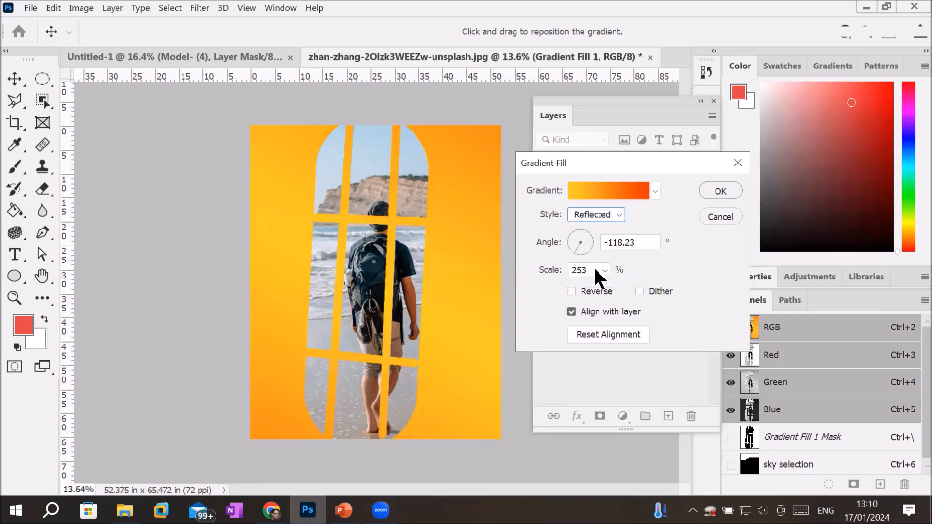
{"action": "left_click", "coordinate": [606, 212]}
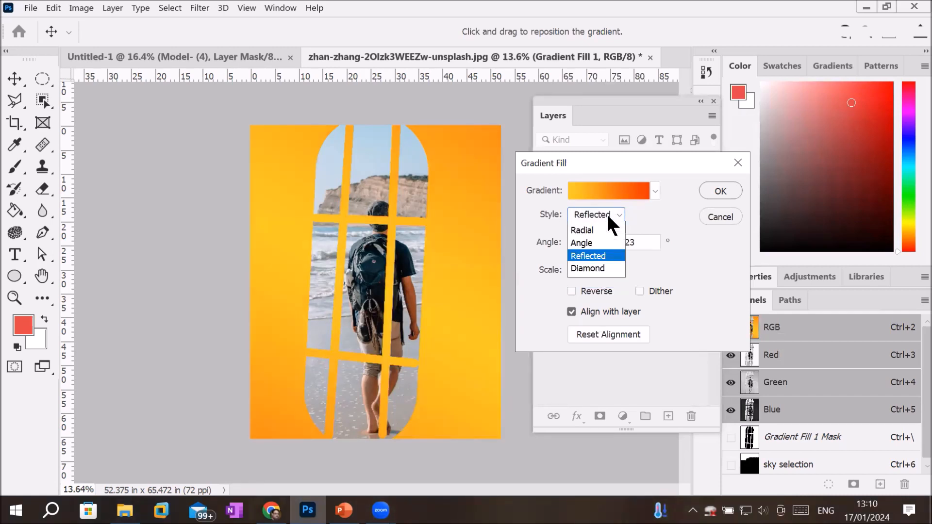
{"action": "left_click", "coordinate": [592, 277]}
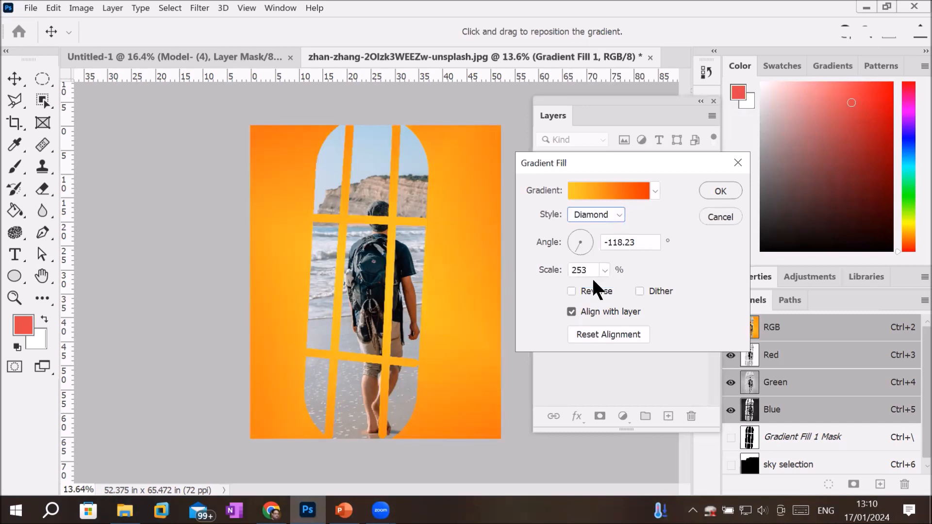
- Set the gradient fill's scale to 330% and its angle to 149.3°, and accept the fill settings
{"action": "left_click", "coordinate": [603, 270]}
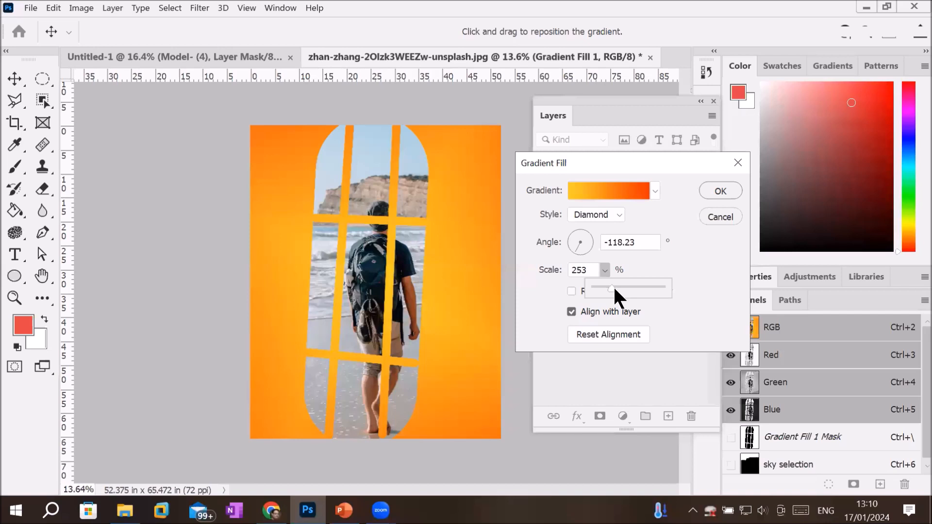
{"action": "mouse_move", "coordinate": [601, 287]}
{"action": "left_mouse_down"}
{"action": "mouse_move", "coordinate": [645, 286]}
{"action": "mouse_move", "coordinate": [616, 279]}
{"action": "left_mouse_up"}
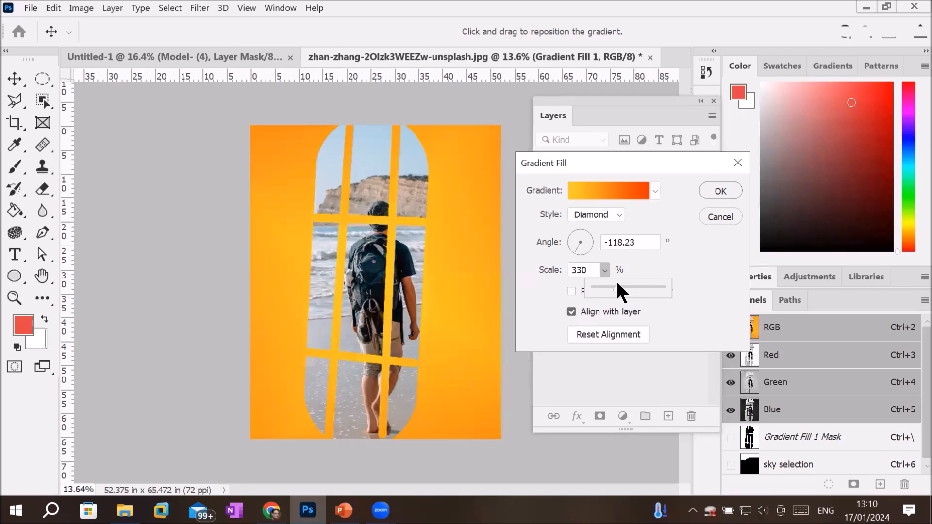
{"action": "left_click", "coordinate": [592, 242]}
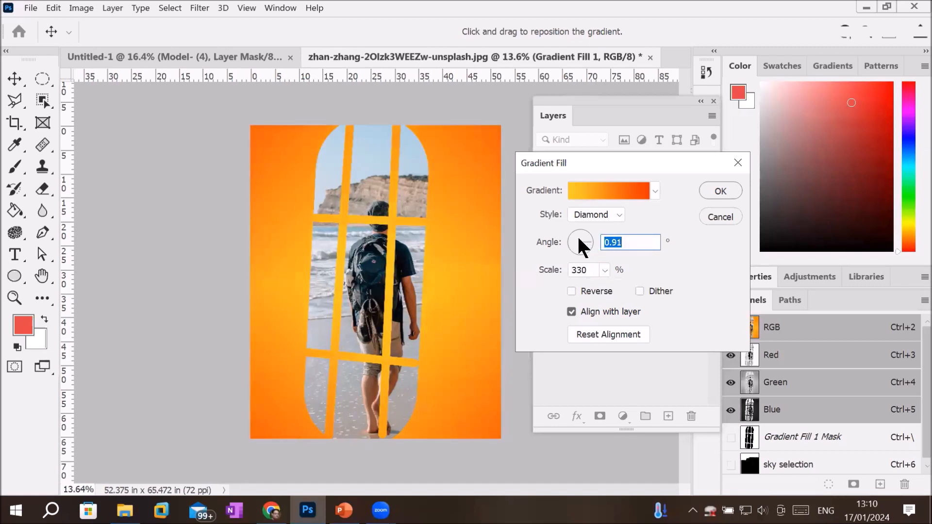
{"action": "left_click", "coordinate": [572, 238]}
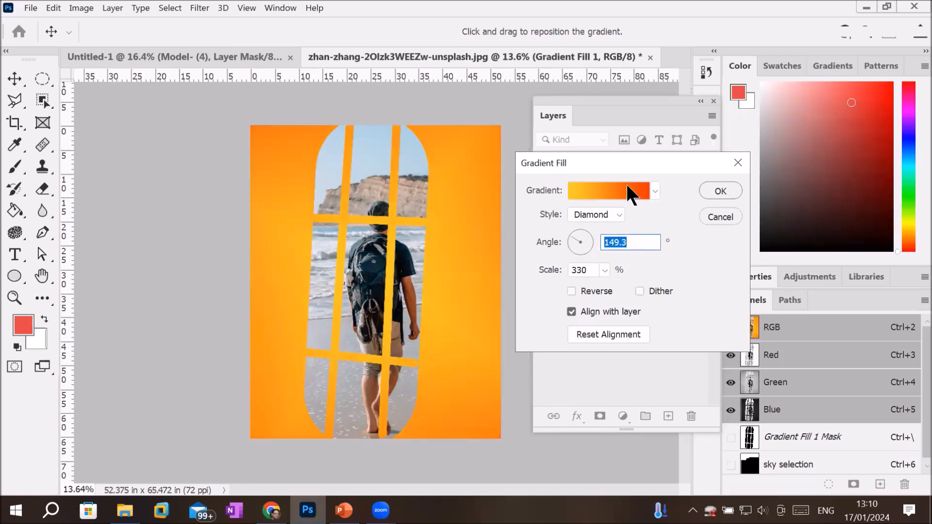
{"action": "left_click", "coordinate": [705, 191]}
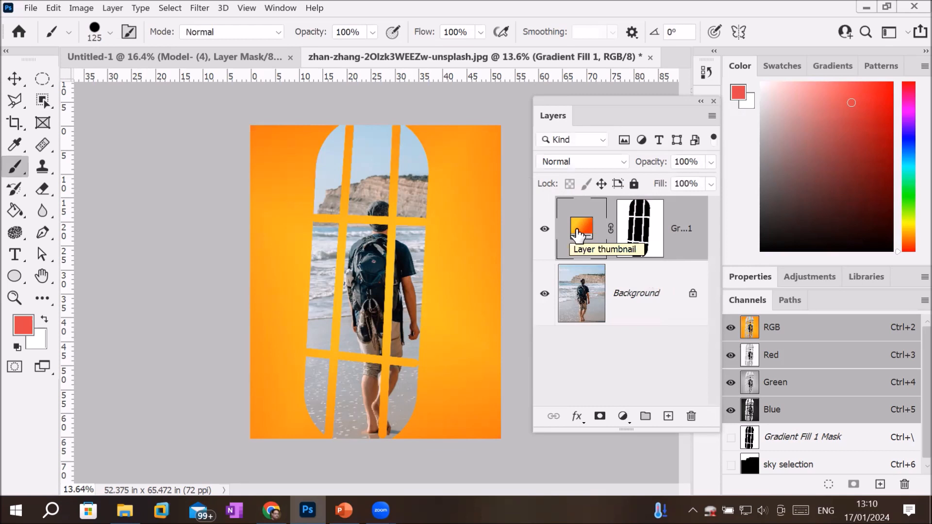
- Delete the Gradient Fill 1 layer together with its mask
{"action": "left_click", "coordinate": [691, 417]}
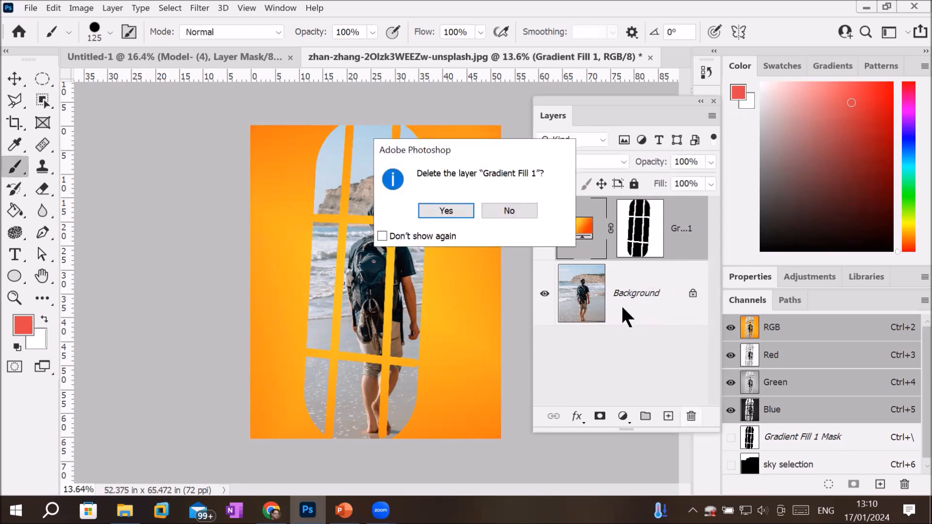
{"action": "left_click", "coordinate": [442, 207]}
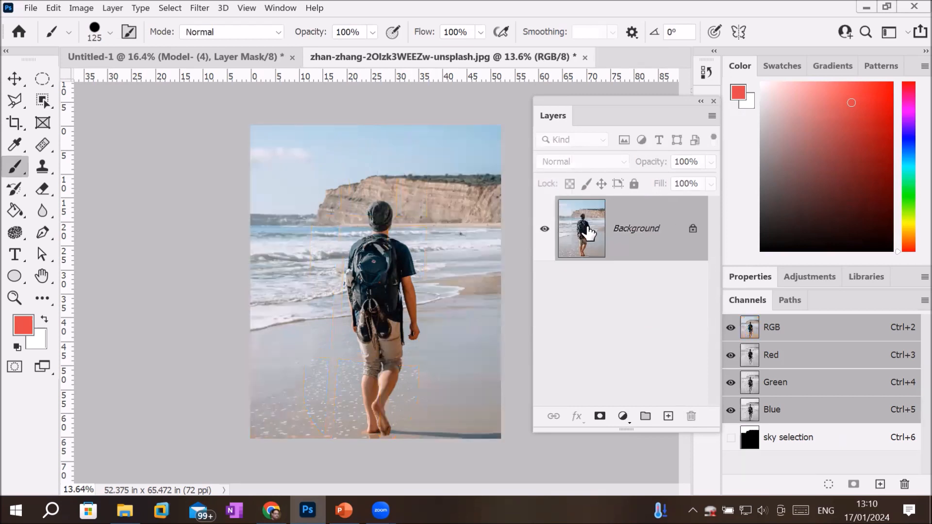
{"action": "left_click", "coordinate": [622, 416]}
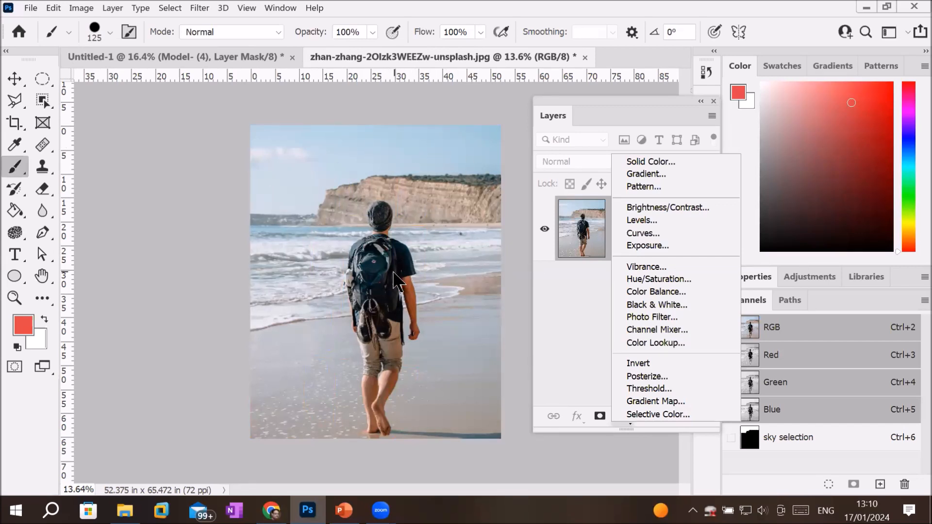
{"action": "left_click", "coordinate": [394, 272]}
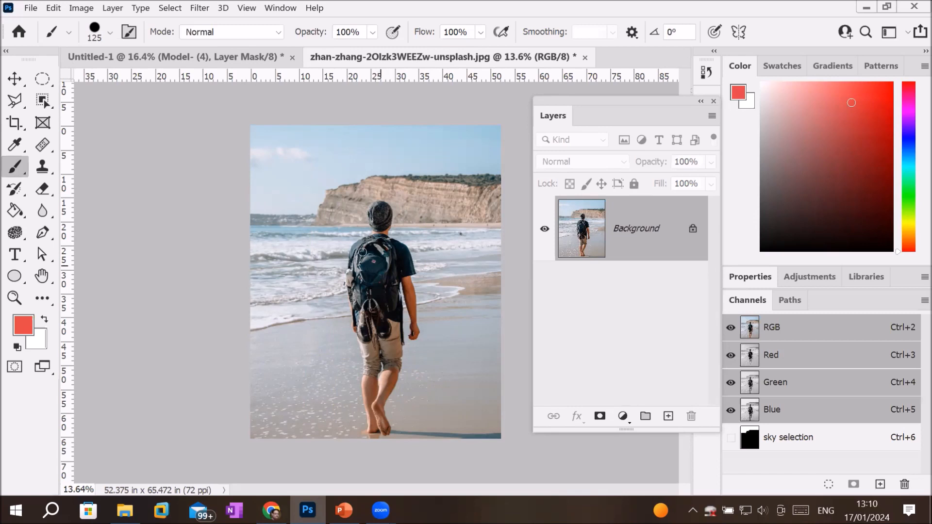
- Select the man with Select Subject and invert the selection to cover the background around him
{"action": "left_click", "coordinate": [42, 101]}
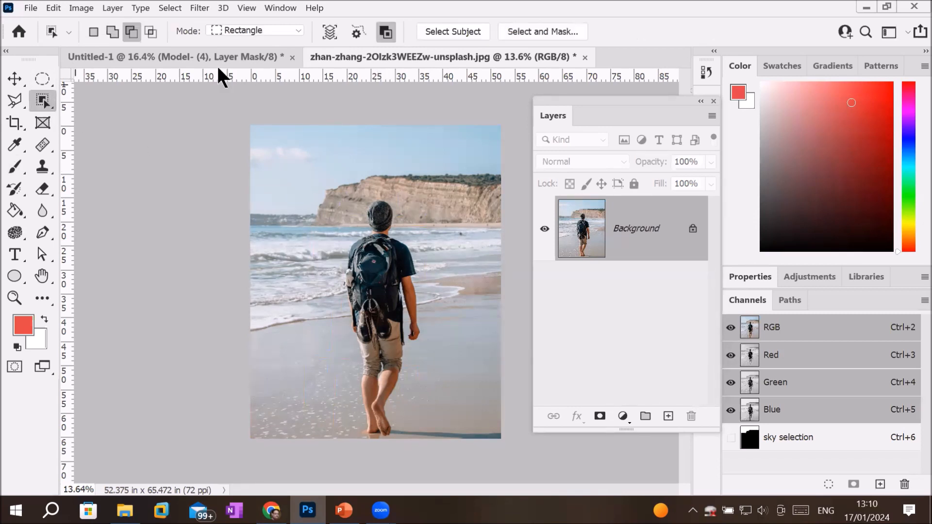
{"action": "left_click", "coordinate": [439, 32]}
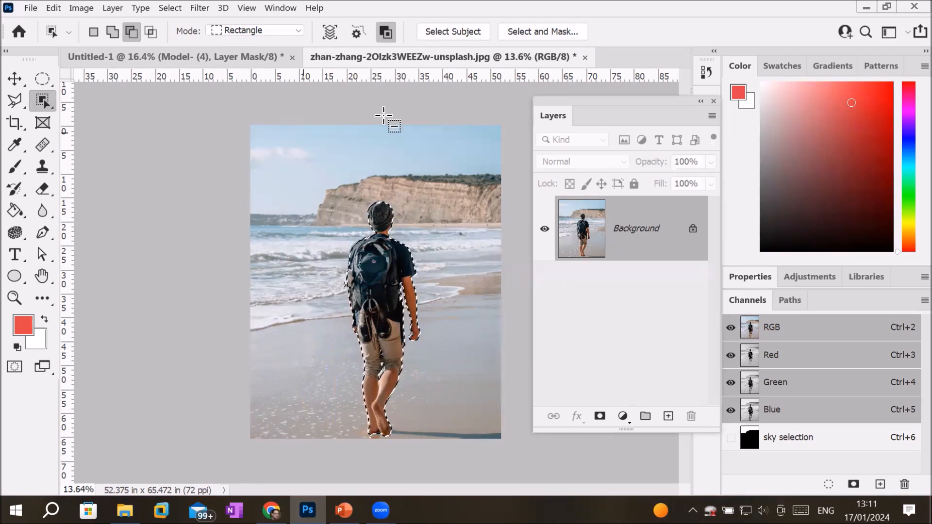
{"action": "right_click", "coordinate": [377, 265]}
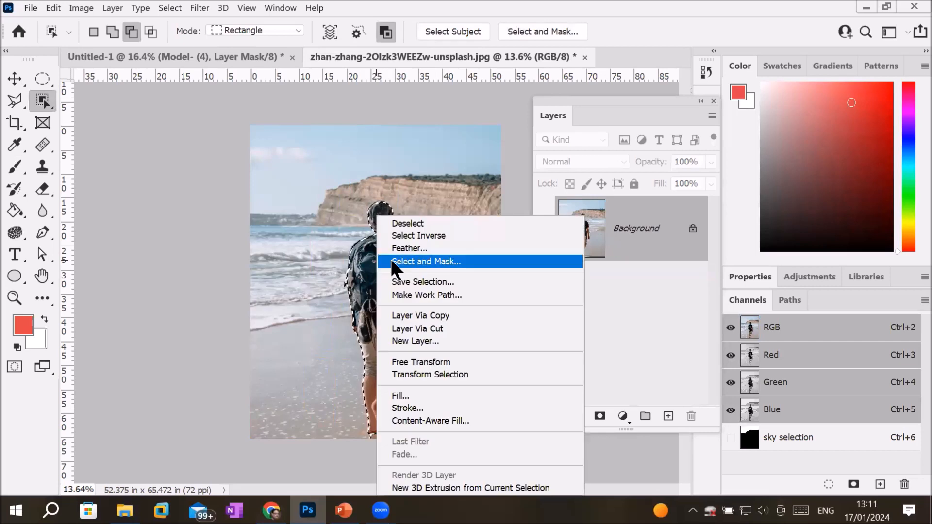
{"action": "left_click", "coordinate": [436, 237]}
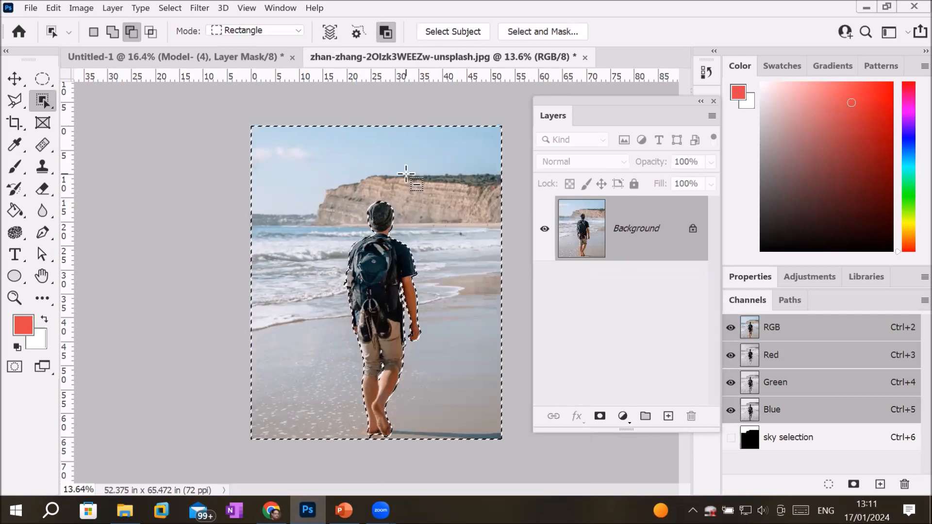
- Save the current background selection as a new channel named "Other than model" and deselect it
{"action": "right_click", "coordinate": [407, 175]}
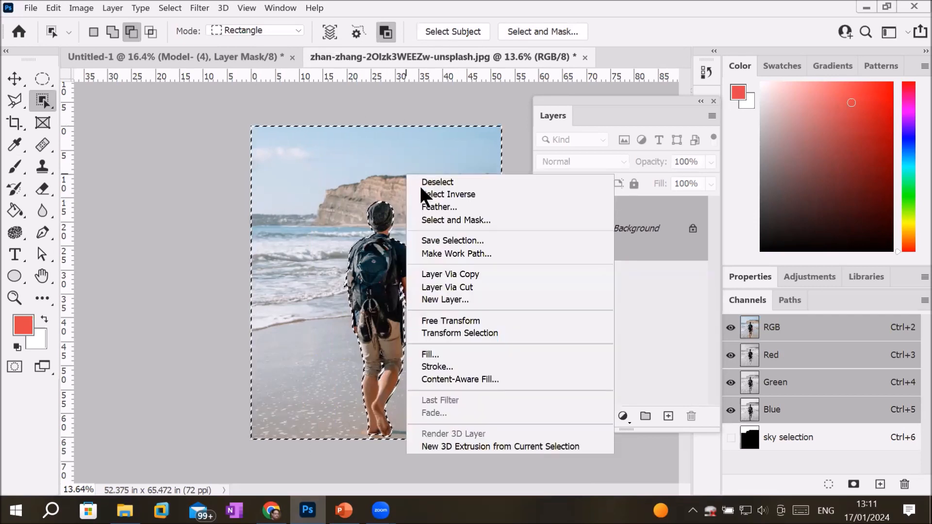
{"action": "left_click", "coordinate": [454, 241]}
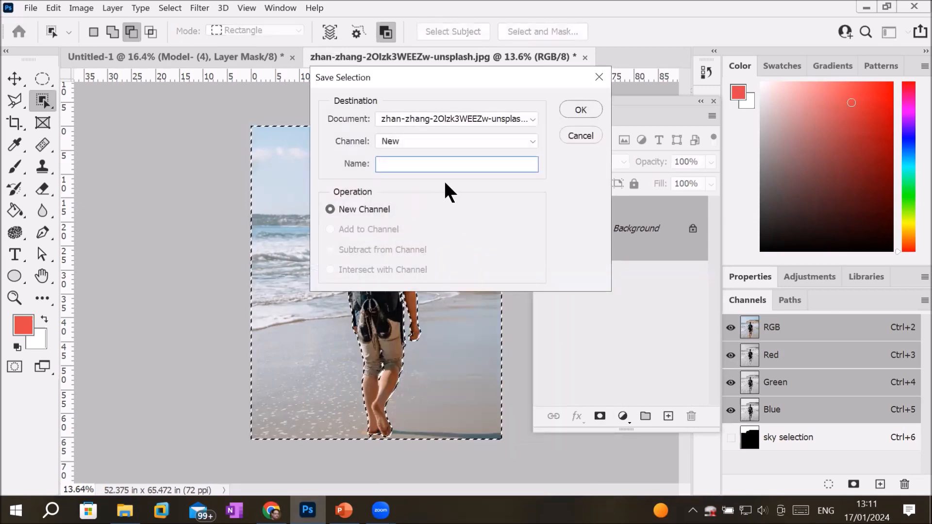
{"action": "type", "text": "Other than model"}
{"action": "key", "text": "Return"}
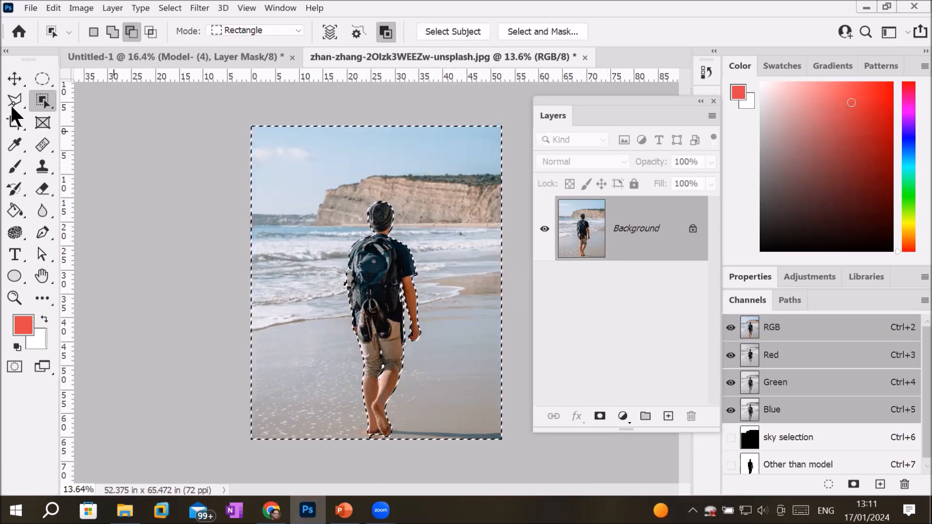
{"action": "key", "text": "ctrl+d"}
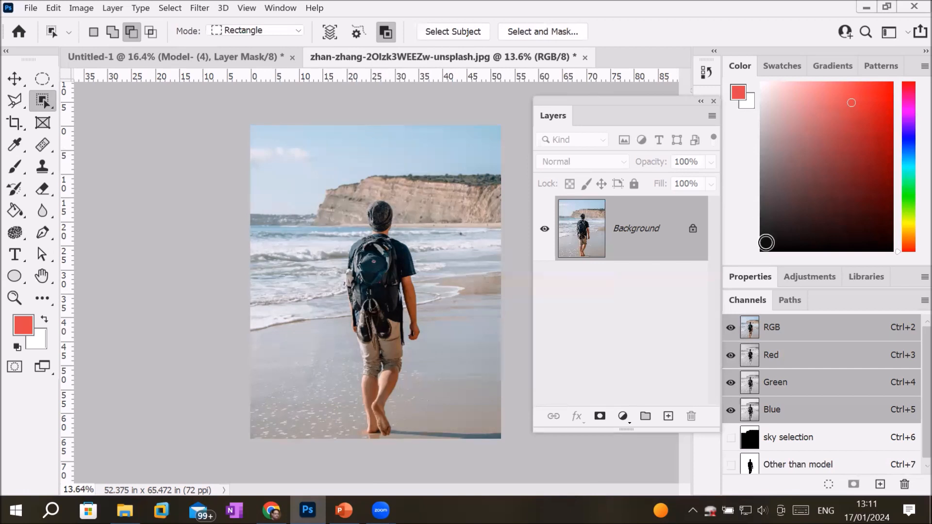
- Float the Channels panel beside the photo, enlarged to list every channel, and load the sky selection channel as a selection
{"action": "left_click_drag", "start_coordinate": [747, 298], "coordinate": [130, 113]}
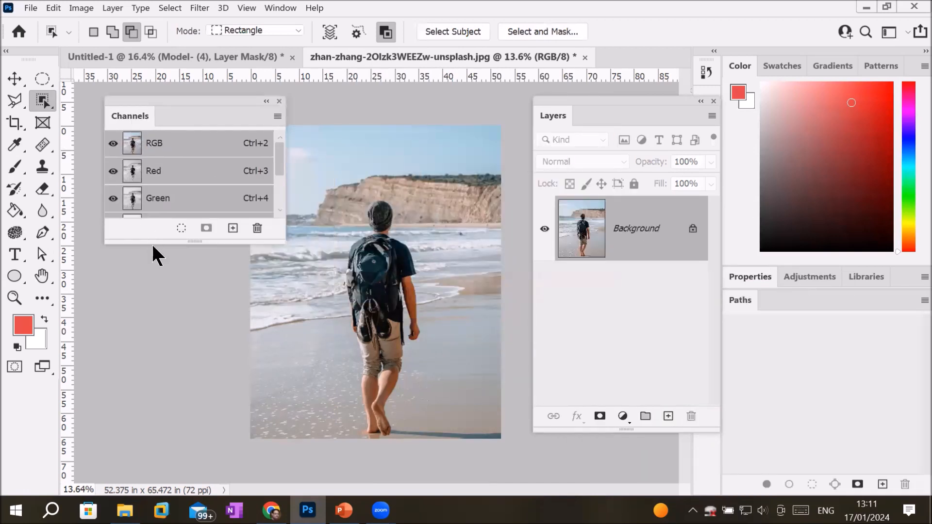
{"action": "left_click_drag", "start_coordinate": [158, 240], "coordinate": [151, 343]}
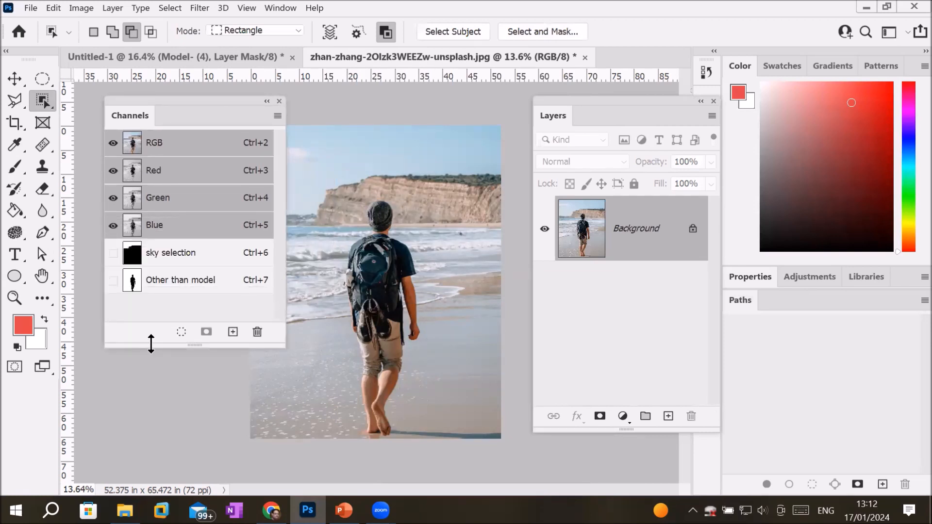
{"action": "left_click", "coordinate": [161, 257], "text": "ctrl"}
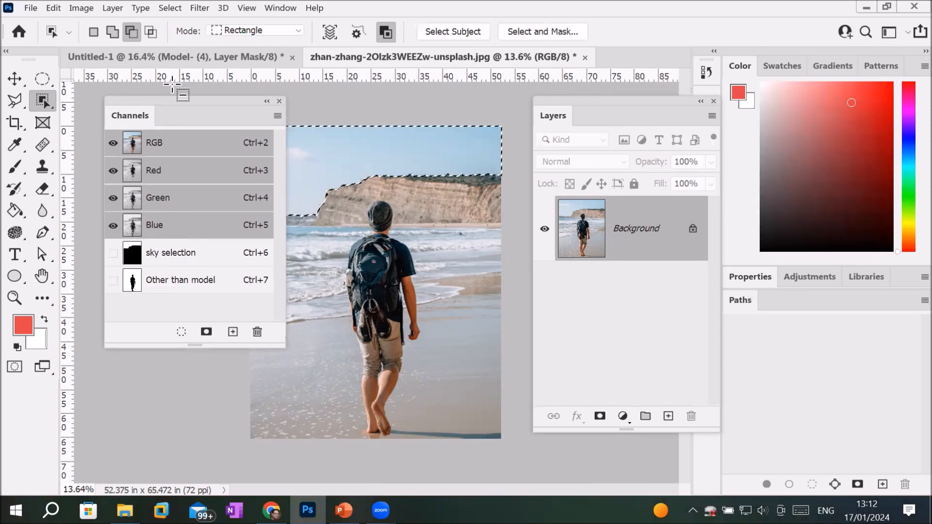
{"action": "left_click_drag", "start_coordinate": [165, 100], "coordinate": [119, 170]}
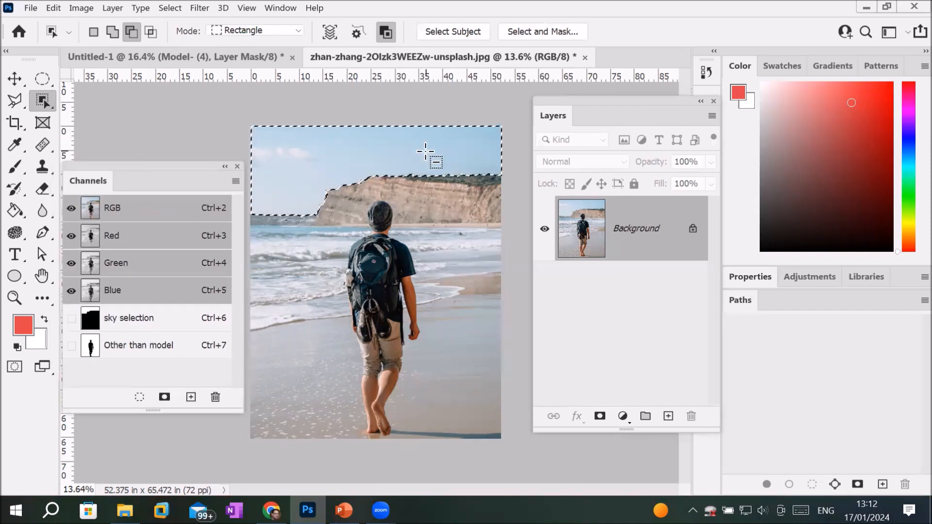
- Load the Other than model and sky selection channels alternately as selections, ending with Other than model
{"action": "left_click", "coordinate": [130, 354], "text": "ctrl"}
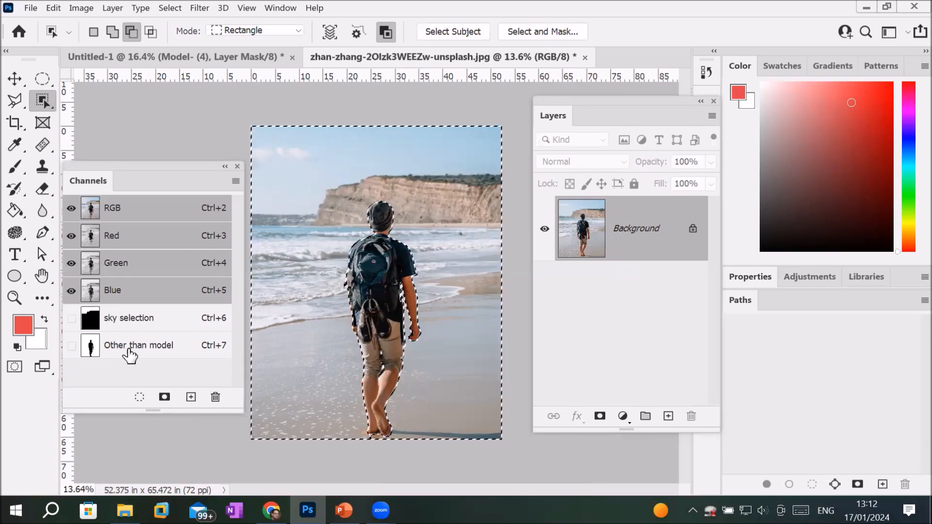
{"action": "left_click", "coordinate": [138, 321], "text": "ctrl"}
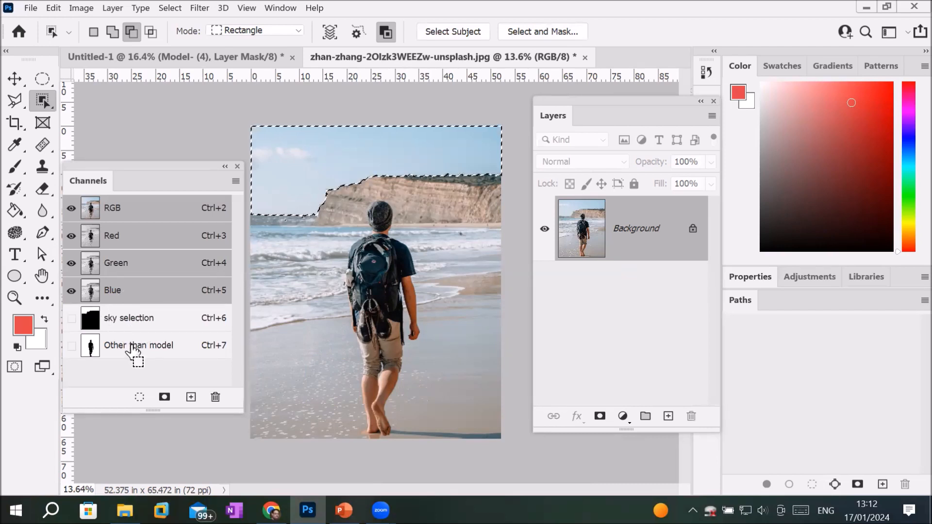
{"action": "left_click", "coordinate": [133, 351], "text": "ctrl"}
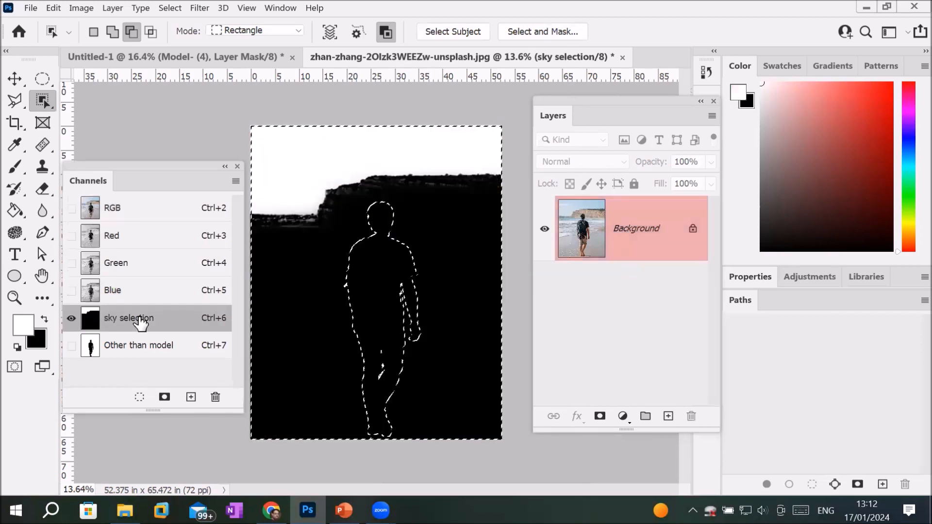
- Compare the black-and-white masks of the sky selection and Other than model channels by displaying each one in turn
{"action": "left_click", "coordinate": [137, 347]}
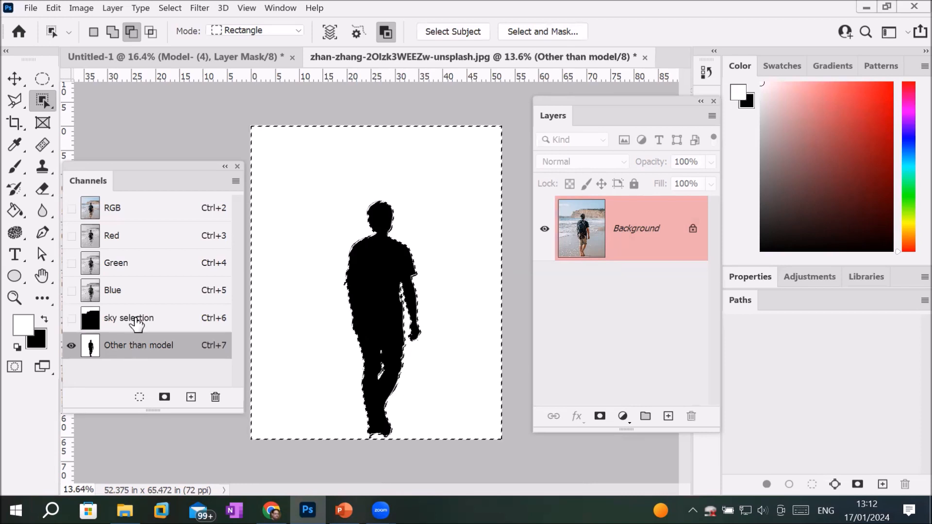
{"action": "left_click", "coordinate": [136, 320]}
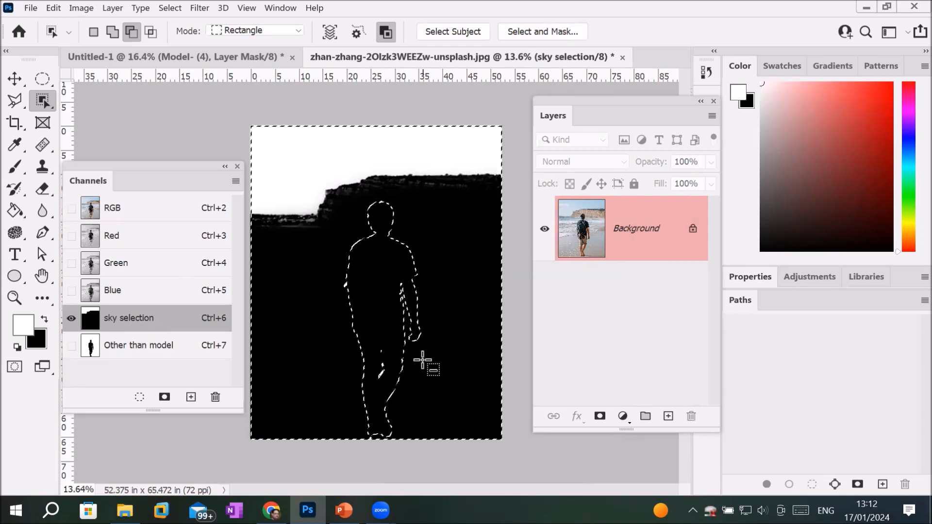
{"action": "left_click", "coordinate": [127, 349]}
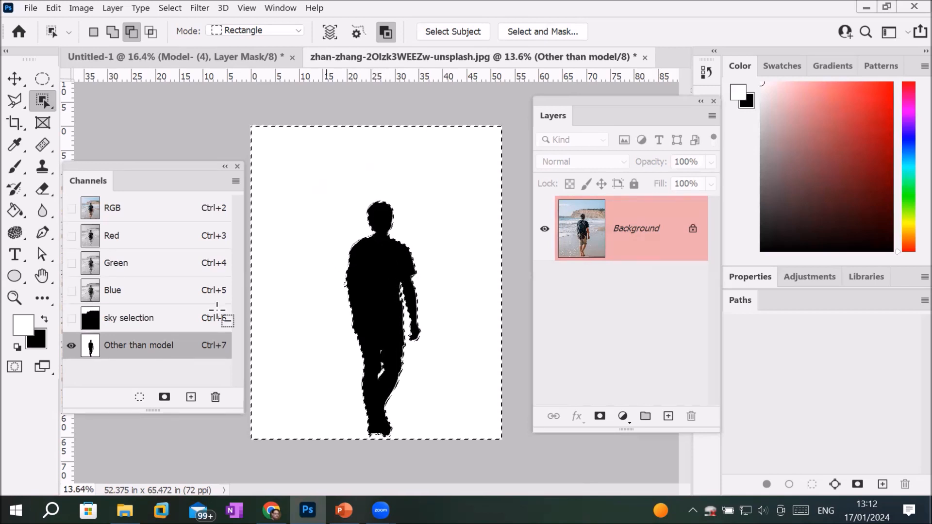
{"action": "left_click", "coordinate": [128, 321]}
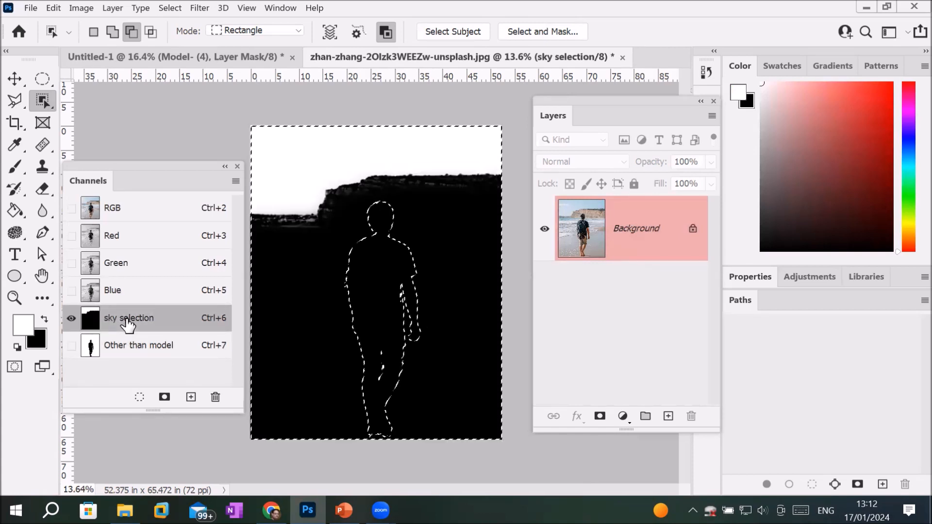
{"action": "left_click", "coordinate": [128, 323], "text": "ctrl"}
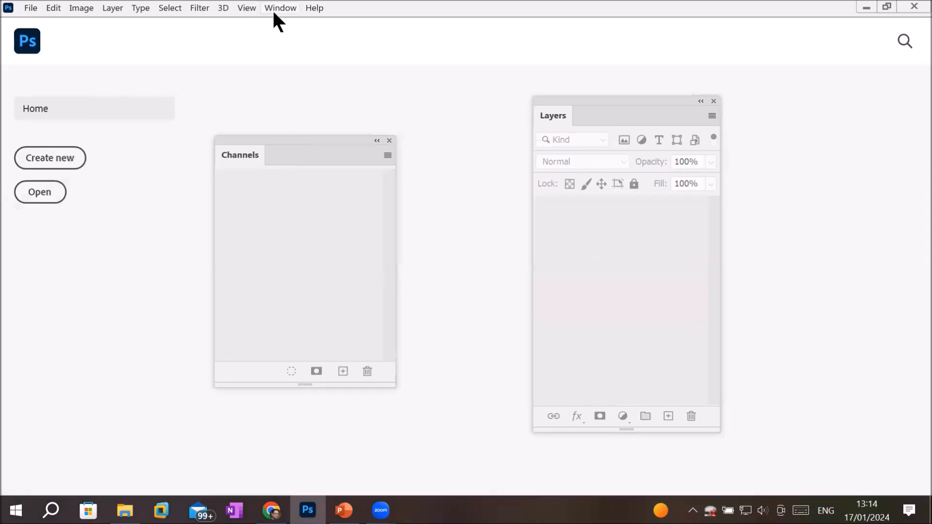
- Reset the Essentials workspace to its default panel layout
{"action": "left_click", "coordinate": [275, 8]}
{"action": "mouse_move", "coordinate": [337, 34]}
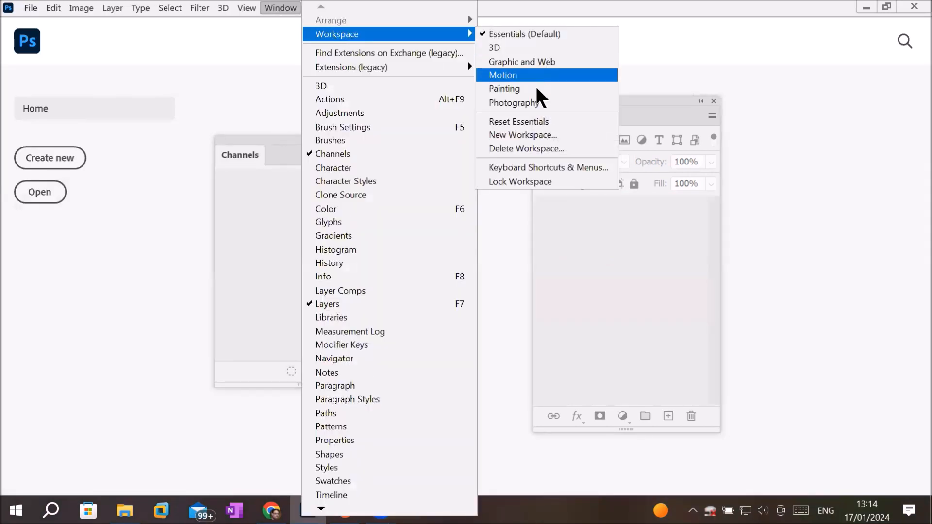
{"action": "left_click", "coordinate": [530, 121]}
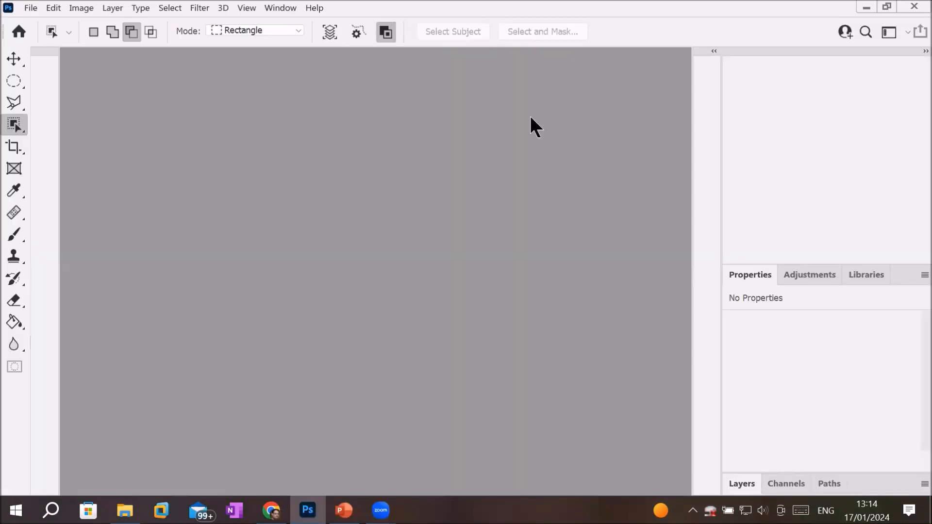
- Open WeddingWramp.jpg from the Models folder in File Explorer, and float an enlarged Layers panel beside the photo
{"action": "left_click", "coordinate": [125, 510]}
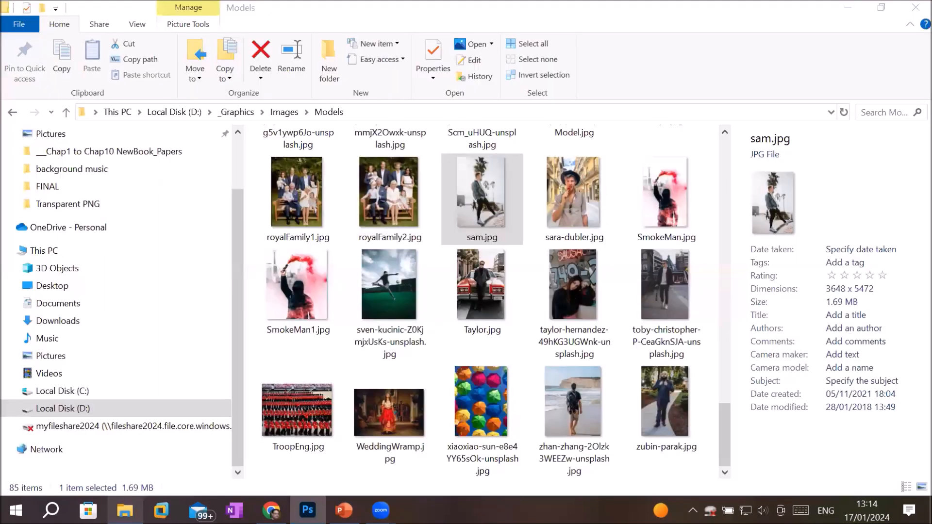
{"action": "left_click", "coordinate": [385, 418]}
{"action": "left_click_drag", "start_coordinate": [382, 418], "coordinate": [363, 295]}
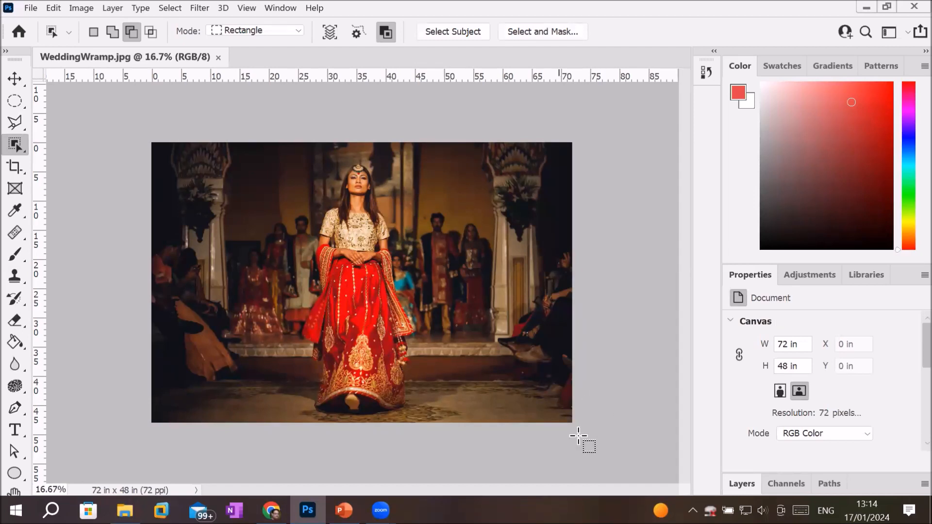
{"action": "left_click_drag", "start_coordinate": [741, 483], "coordinate": [601, 151]}
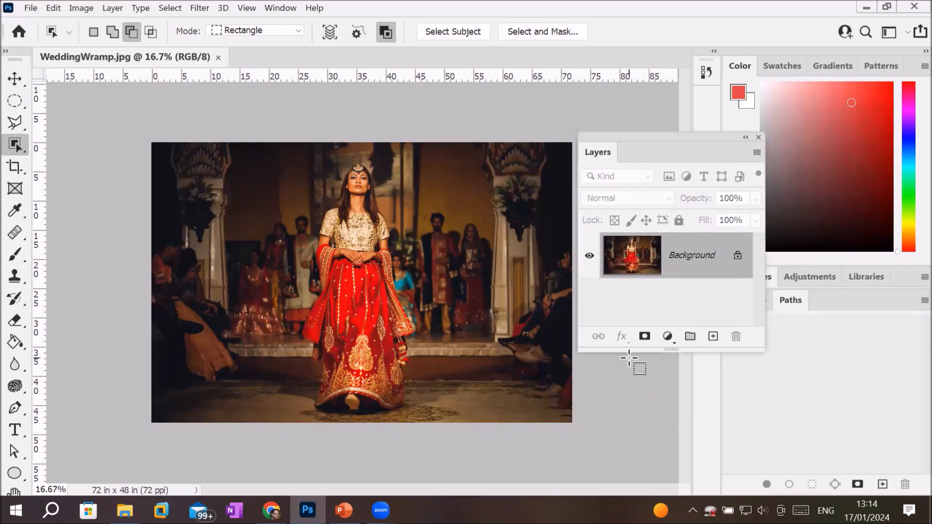
{"action": "left_click_drag", "start_coordinate": [629, 349], "coordinate": [628, 444]}
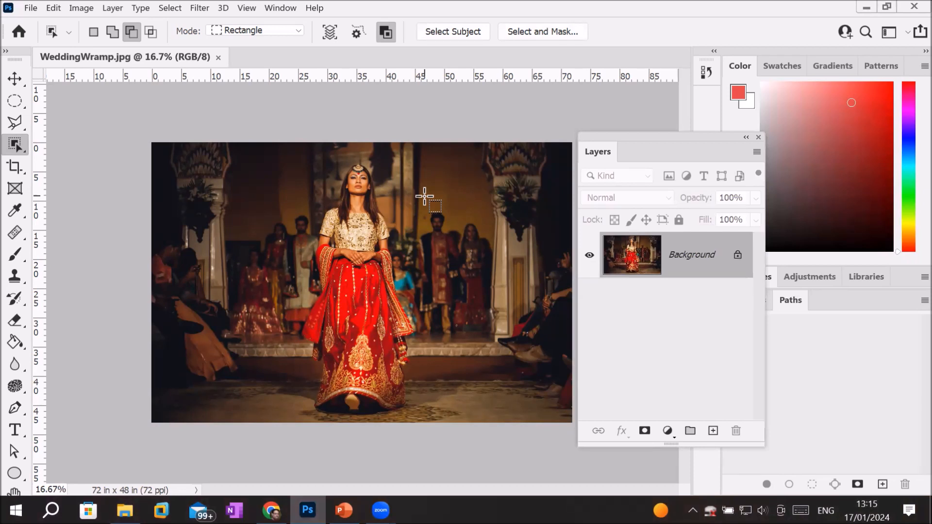
- Try a direct Black & White image adjustment with the Default preset on the Background layer, and undo it
{"action": "left_click", "coordinate": [81, 8]}
{"action": "mouse_move", "coordinate": [88, 24]}
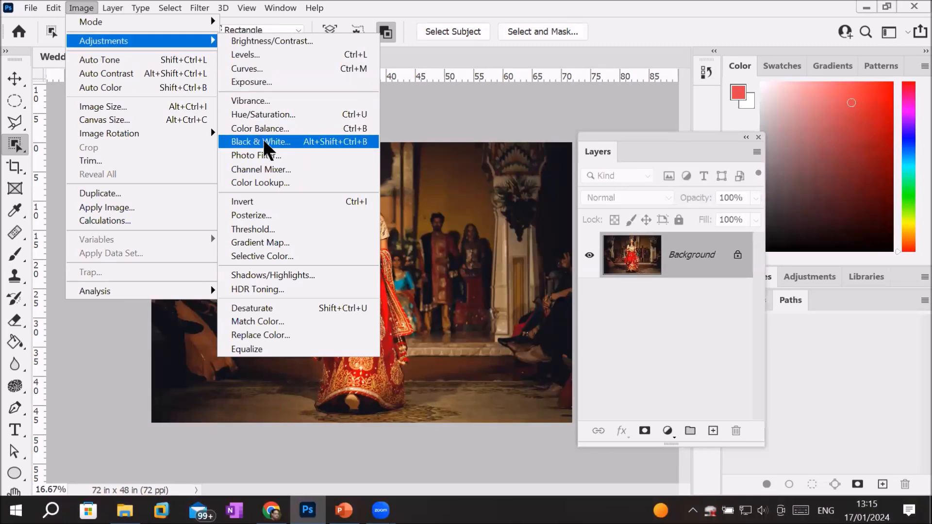
{"action": "left_click", "coordinate": [279, 141]}
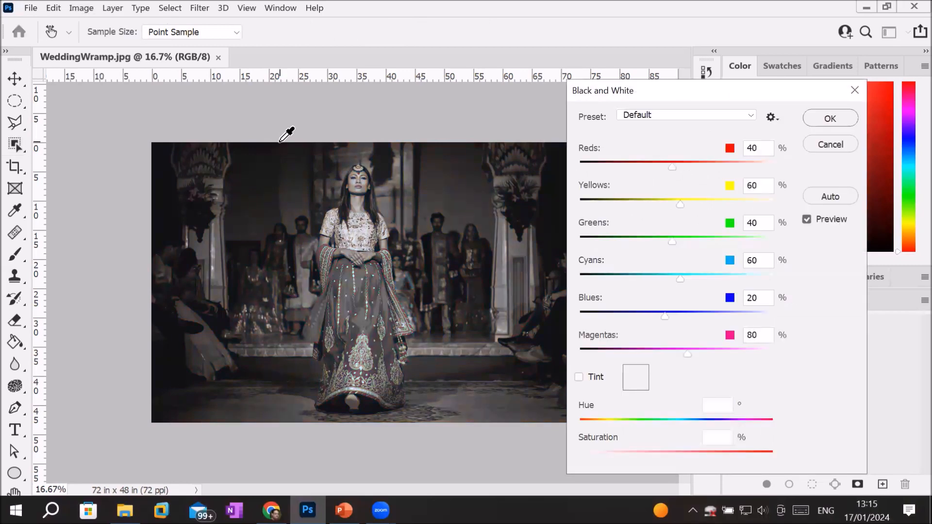
{"action": "left_click", "coordinate": [825, 125]}
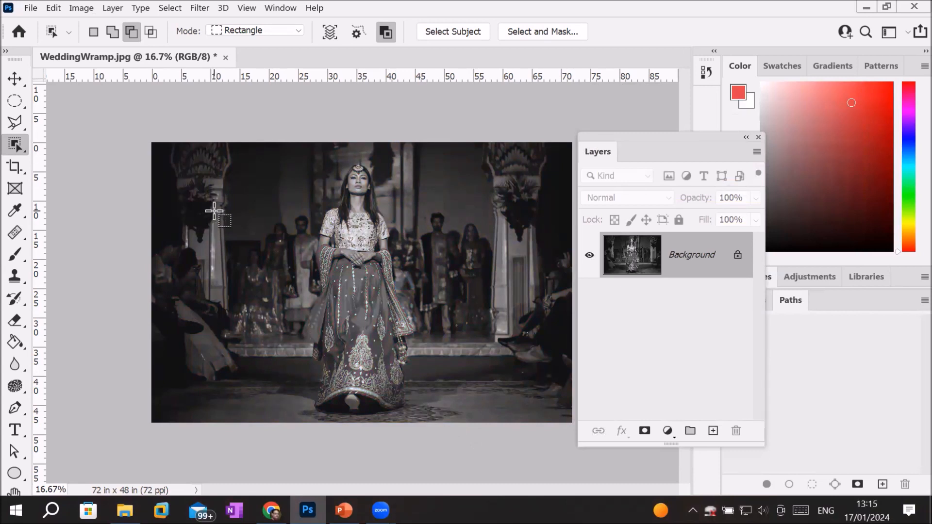
{"action": "key", "text": "ctrl+z"}
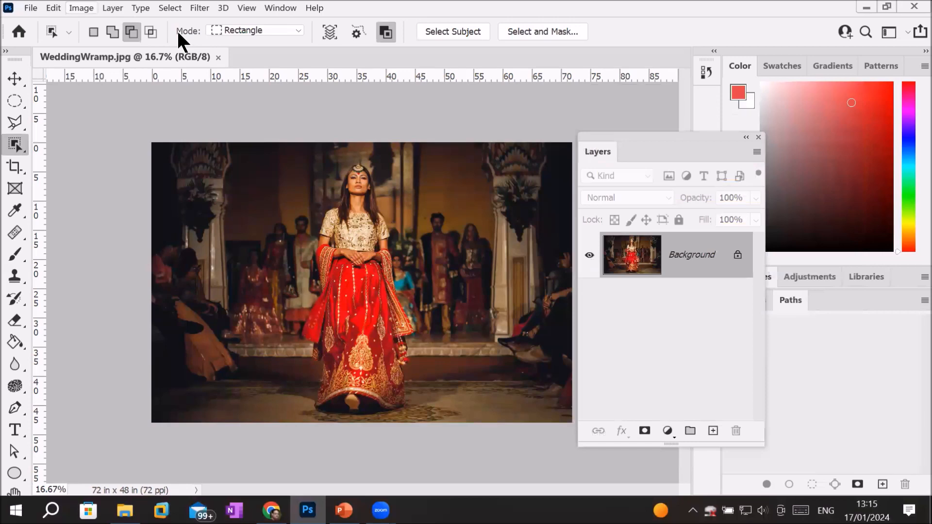
{"action": "key", "text": "alt+i"}
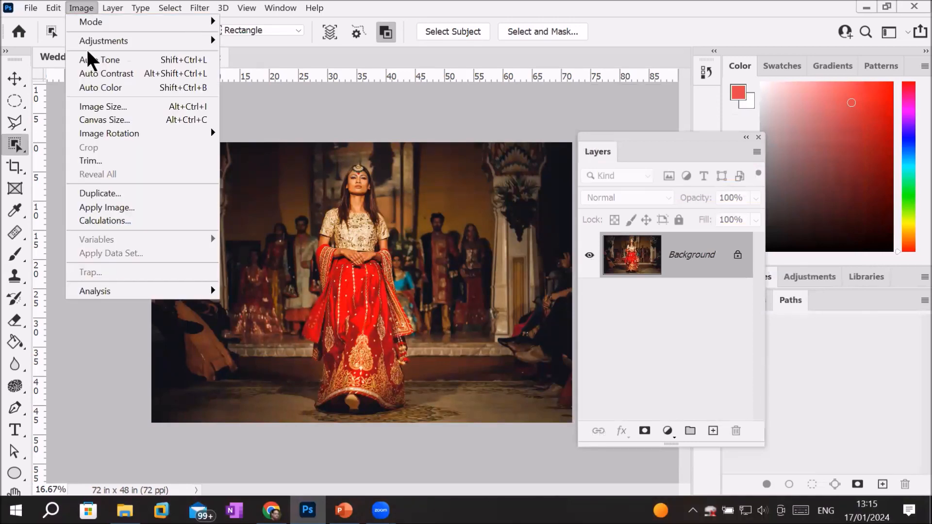
{"action": "mouse_move", "coordinate": [99, 45]}
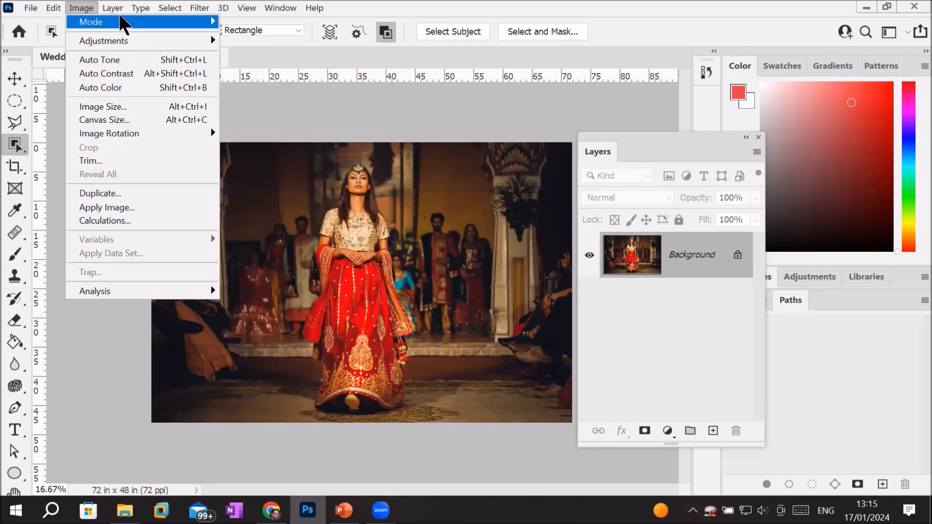
{"action": "mouse_move", "coordinate": [118, 11]}
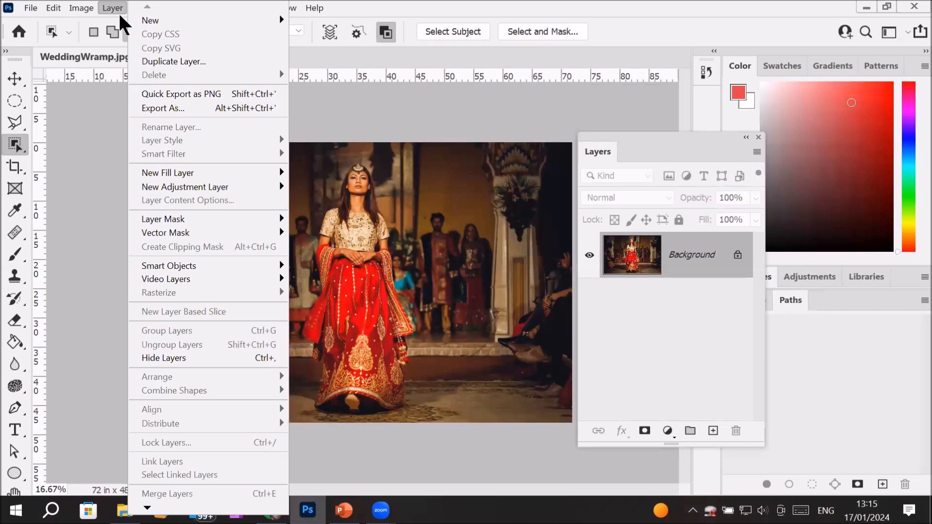
{"action": "mouse_move", "coordinate": [237, 196]}
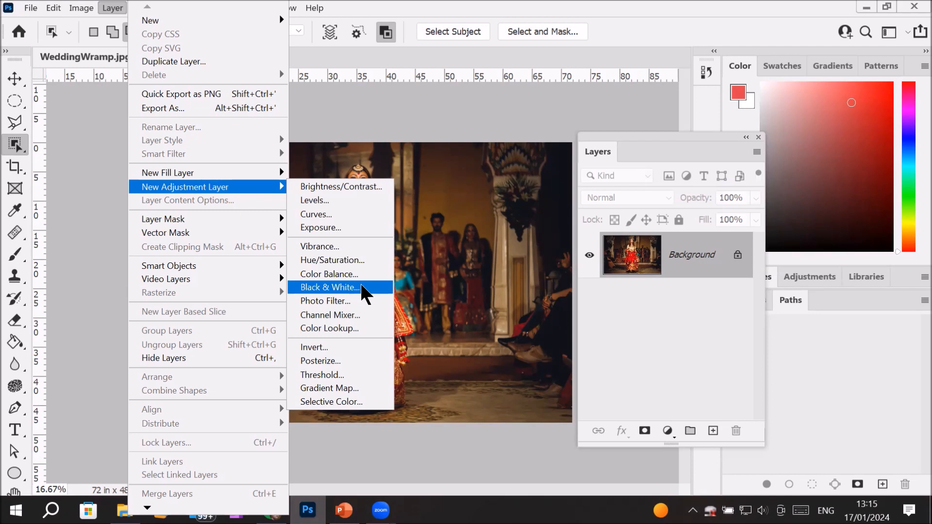
{"action": "left_click", "coordinate": [600, 154]}
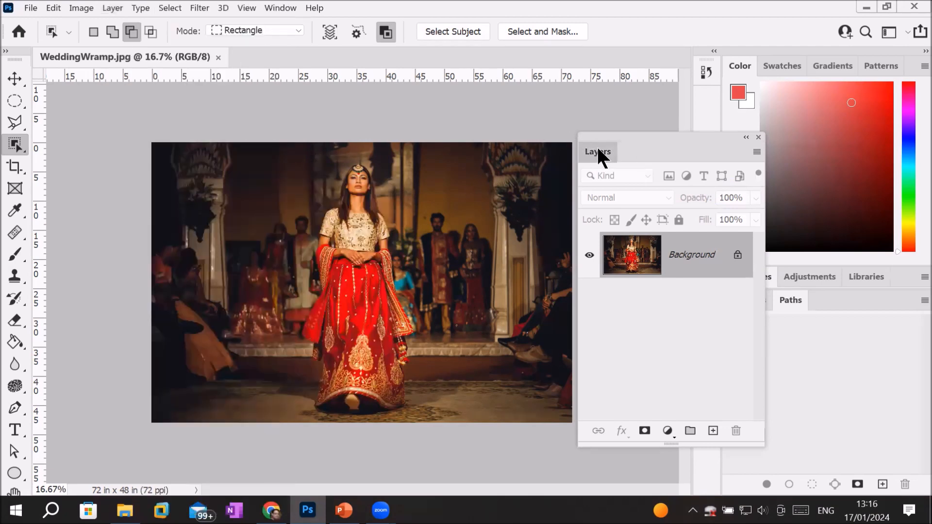
- Add a Black & White adjustment layer above the Background, and select its layer mask with the toolbox expanded to two columns
{"action": "left_click", "coordinate": [668, 431]}
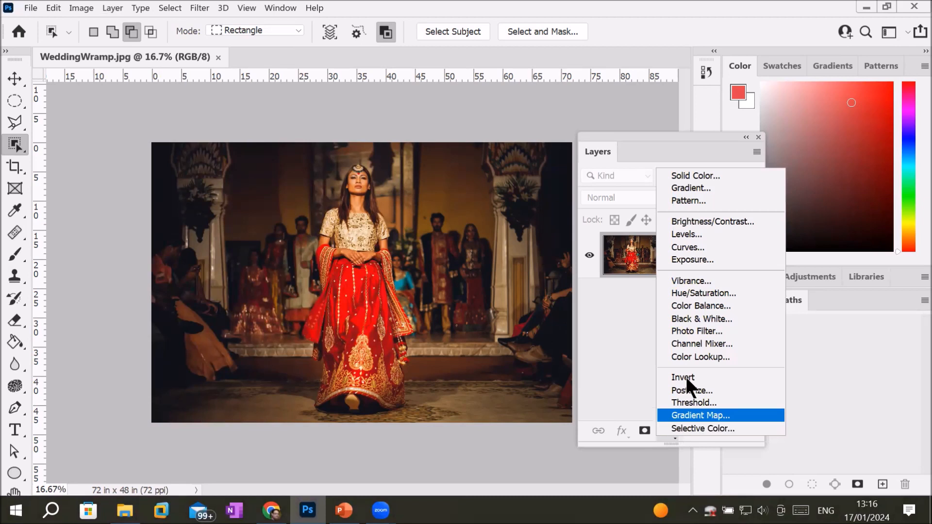
{"action": "left_click", "coordinate": [718, 317]}
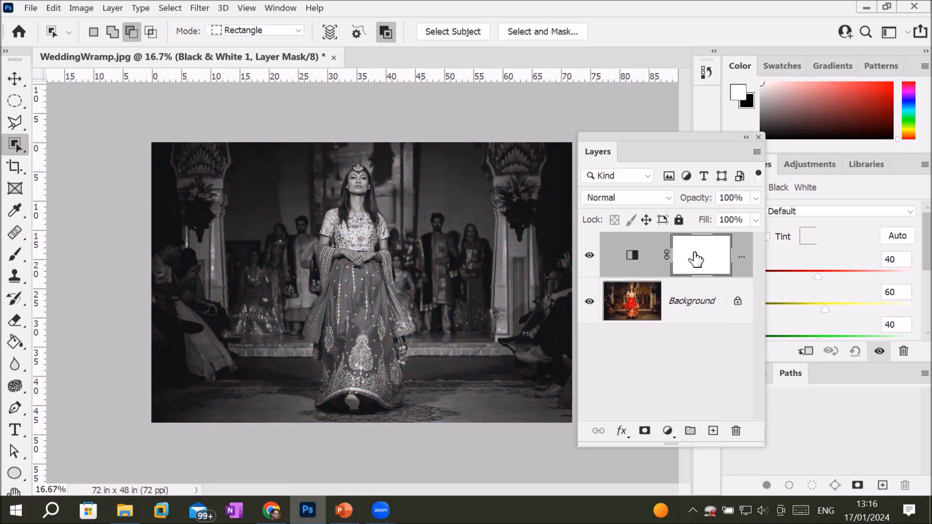
{"action": "left_click", "coordinate": [696, 257]}
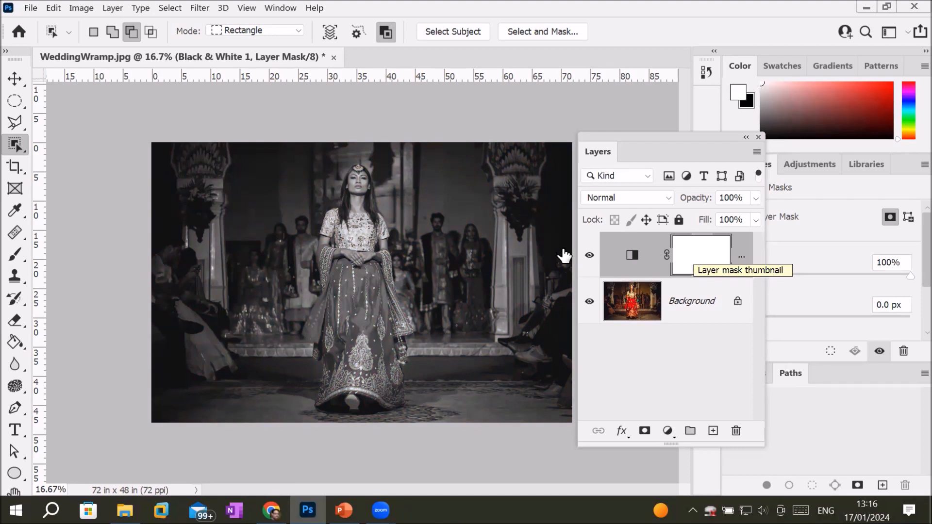
{"action": "left_click", "coordinate": [6, 51]}
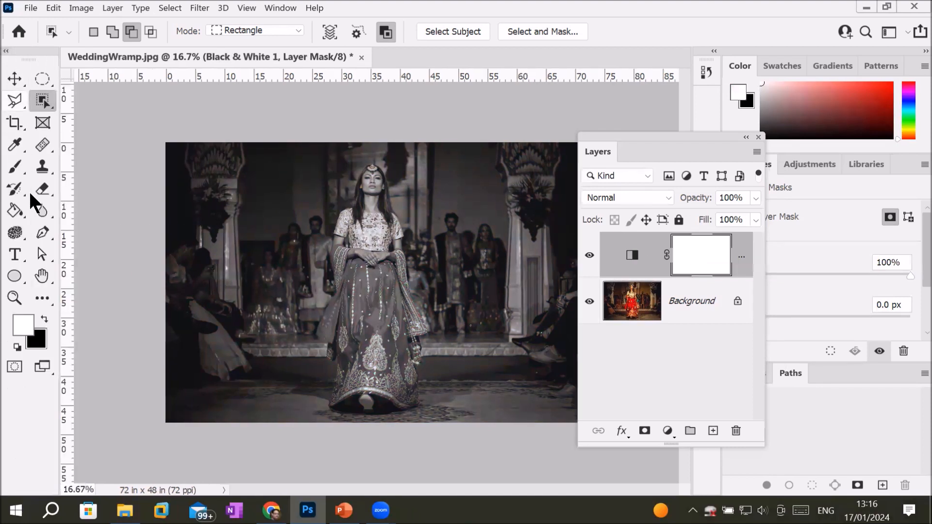
- Paint black over the bride on the Black & White layer's mask with a 500-pixel brush to bring back her colour
{"action": "left_click", "coordinate": [15, 167]}
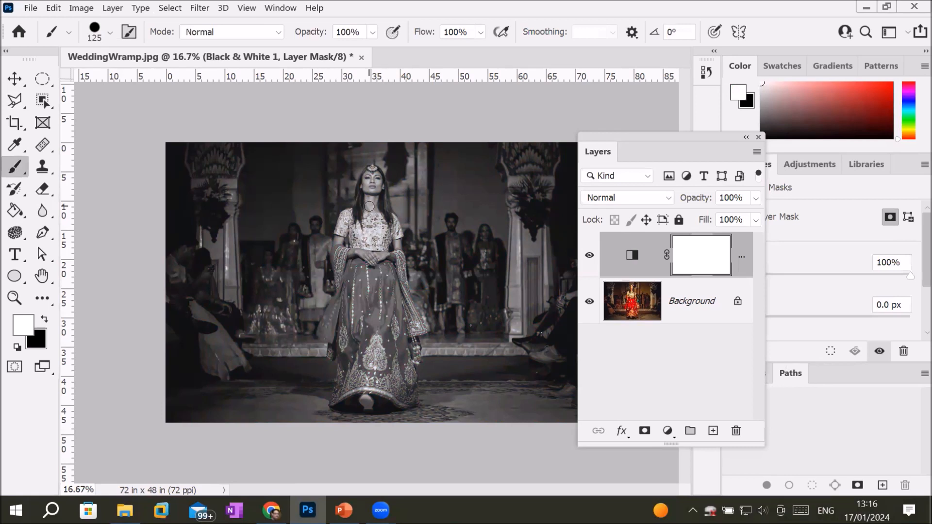
{"action": "key", "text": "bracketright"}
{"action": "key", "text": "bracketright"}
{"action": "key", "text": "bracketright"}
{"action": "key", "text": "bracketright"}
{"action": "key", "text": "bracketright"}
{"action": "key", "text": "bracketright"}
{"action": "key", "text": "bracketright"}
{"action": "left_click", "coordinate": [44, 319]}
{"action": "mouse_move", "coordinate": [366, 228]}
{"action": "left_mouse_down"}
{"action": "mouse_move", "coordinate": [370, 345]}
{"action": "mouse_move", "coordinate": [347, 381]}
{"action": "mouse_move", "coordinate": [376, 391]}
{"action": "mouse_move", "coordinate": [395, 380]}
{"action": "mouse_move", "coordinate": [411, 293]}
{"action": "mouse_move", "coordinate": [388, 260]}
{"action": "mouse_move", "coordinate": [367, 189]}
{"action": "mouse_move", "coordinate": [344, 240]}
{"action": "mouse_move", "coordinate": [330, 347]}
{"action": "mouse_move", "coordinate": [354, 393]}
{"action": "mouse_move", "coordinate": [372, 397]}
{"action": "mouse_move", "coordinate": [383, 311]}
{"action": "mouse_move", "coordinate": [380, 201]}
{"action": "mouse_move", "coordinate": [410, 386]}
{"action": "left_mouse_up"}
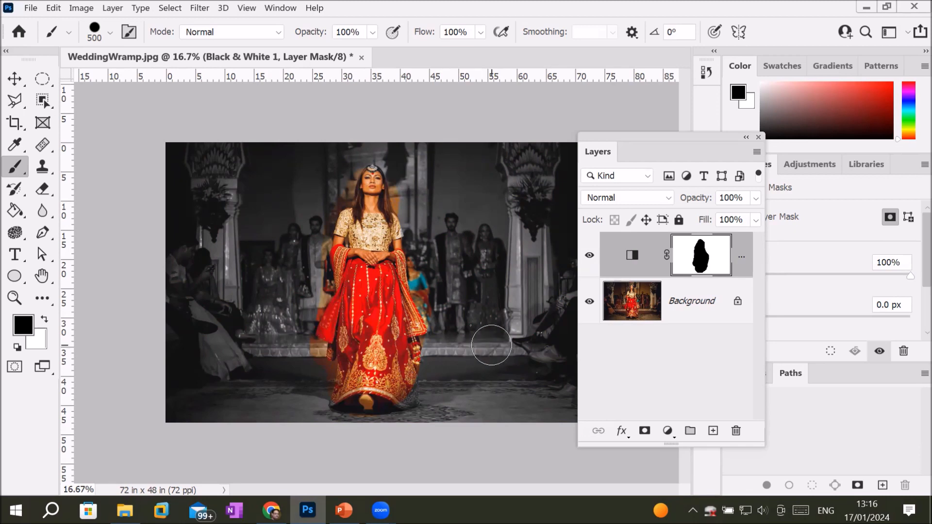
{"action": "scroll", "coordinate": [491, 345], "scroll_direction": "up", "scroll_amount": 1}
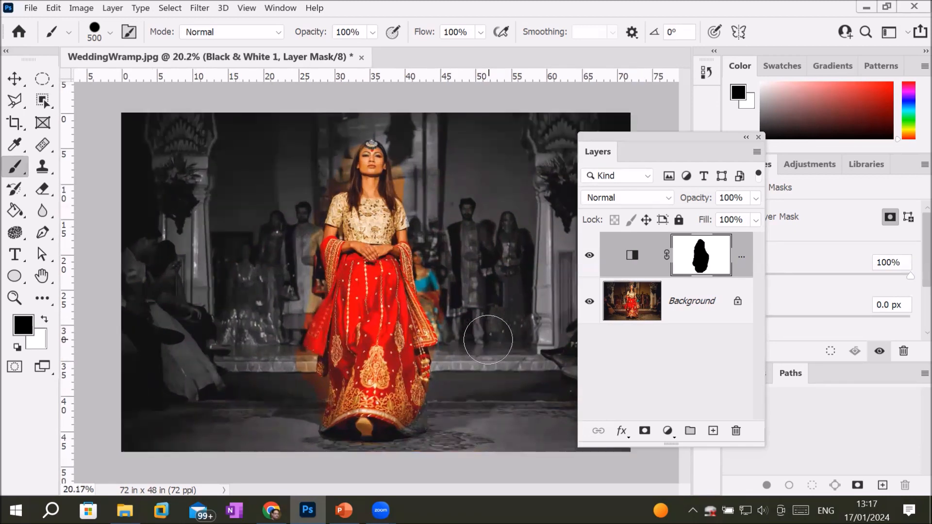
{"action": "scroll", "coordinate": [491, 329], "scroll_direction": "up", "scroll_amount": 2}
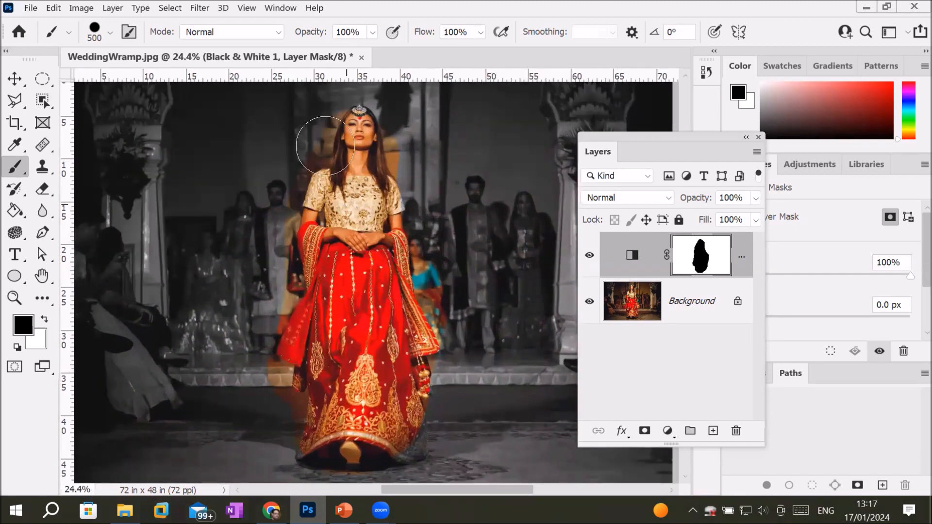
{"action": "scroll", "coordinate": [320, 138], "scroll_direction": "up", "scroll_amount": 1}
{"action": "scroll", "coordinate": [322, 127], "scroll_direction": "up", "scroll_amount": 1}
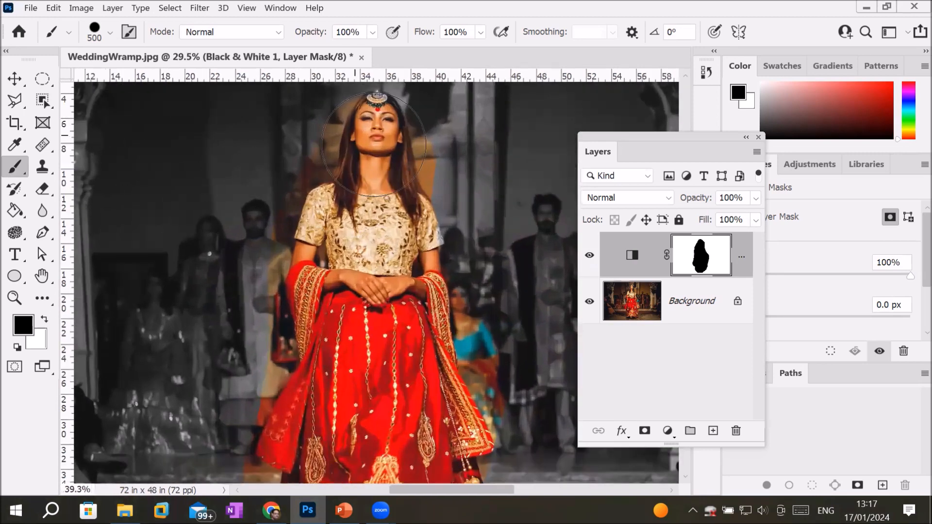
{"action": "scroll", "coordinate": [374, 145], "scroll_direction": "up", "scroll_amount": 1}
{"action": "scroll", "coordinate": [375, 146], "scroll_direction": "down", "scroll_amount": 4}
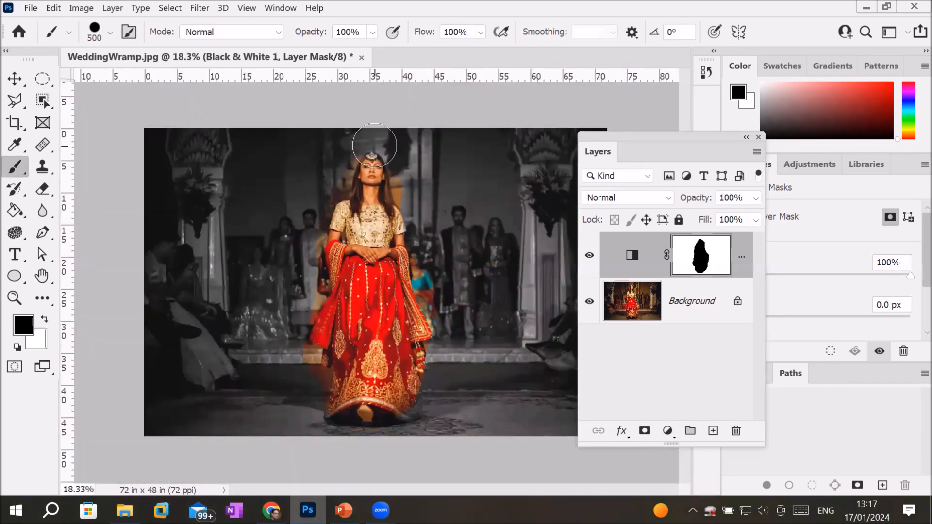
- Delete the Black & White adjustment layer together with its mask, and duplicate the Background layer
{"action": "left_click", "coordinate": [632, 256]}
{"action": "left_click", "coordinate": [736, 431]}
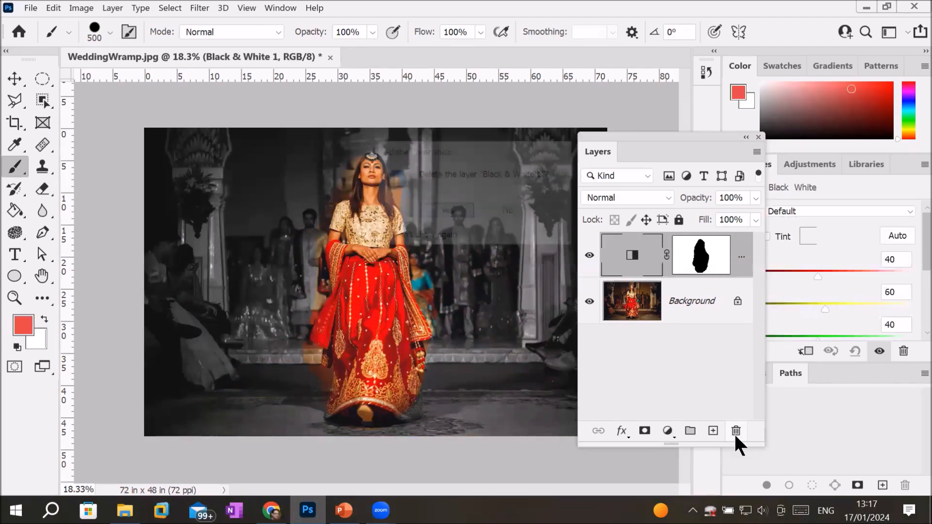
{"action": "left_click", "coordinate": [451, 212]}
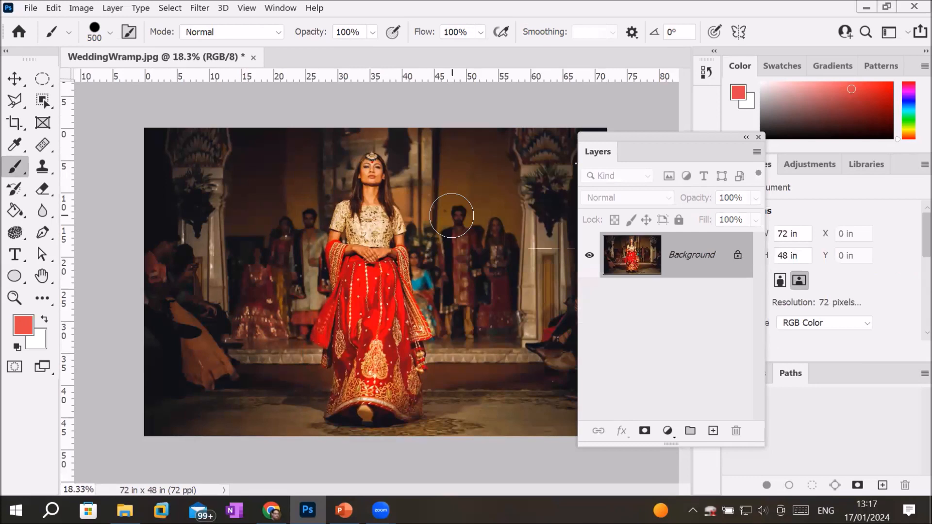
{"action": "left_click_drag", "start_coordinate": [633, 274], "coordinate": [713, 439]}
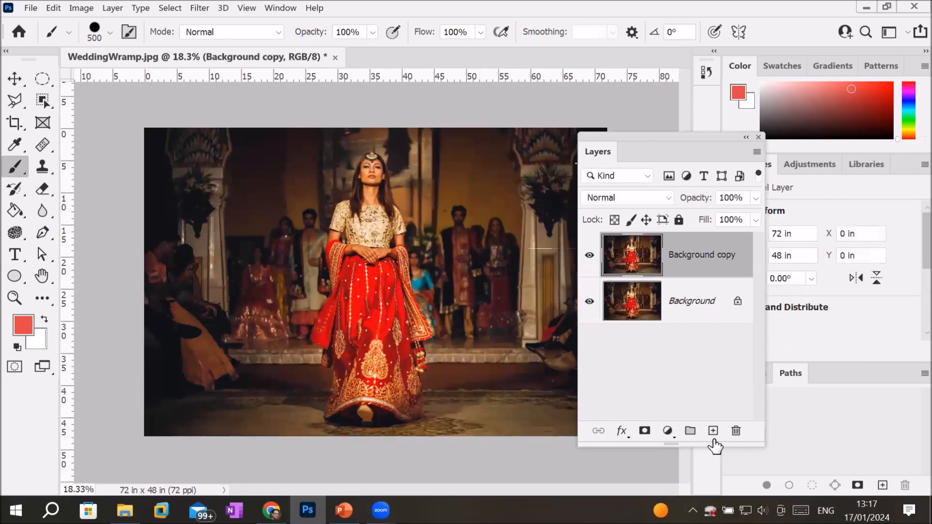
- Apply a direct Black & White image adjustment to the Background layer with Reds 142%, Greens 85%, Cyans 123% and Tint enabled
{"action": "left_click", "coordinate": [627, 297]}
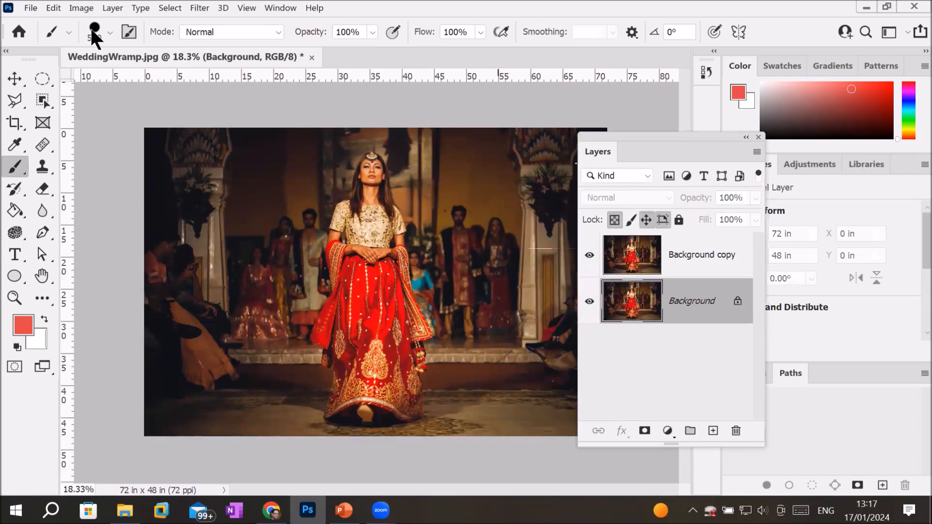
{"action": "left_click", "coordinate": [85, 7]}
{"action": "mouse_move", "coordinate": [101, 40]}
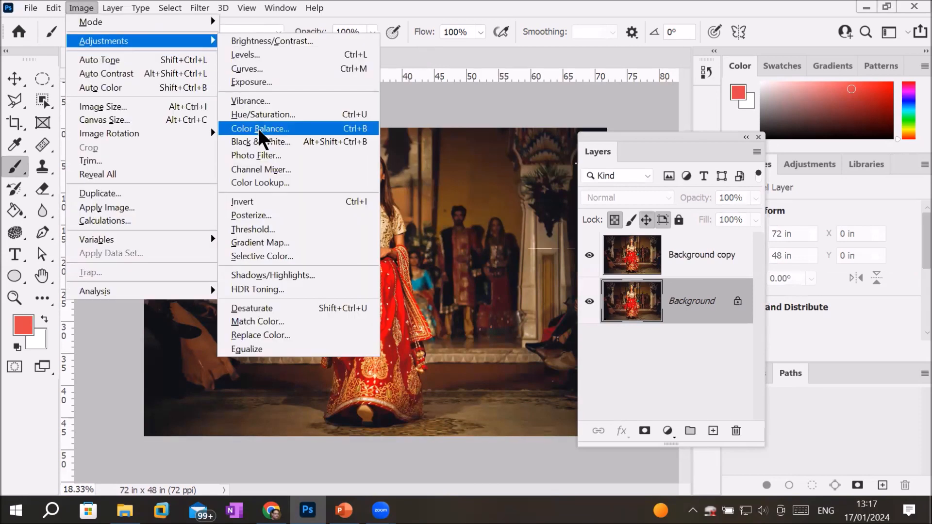
{"action": "left_click", "coordinate": [306, 153]}
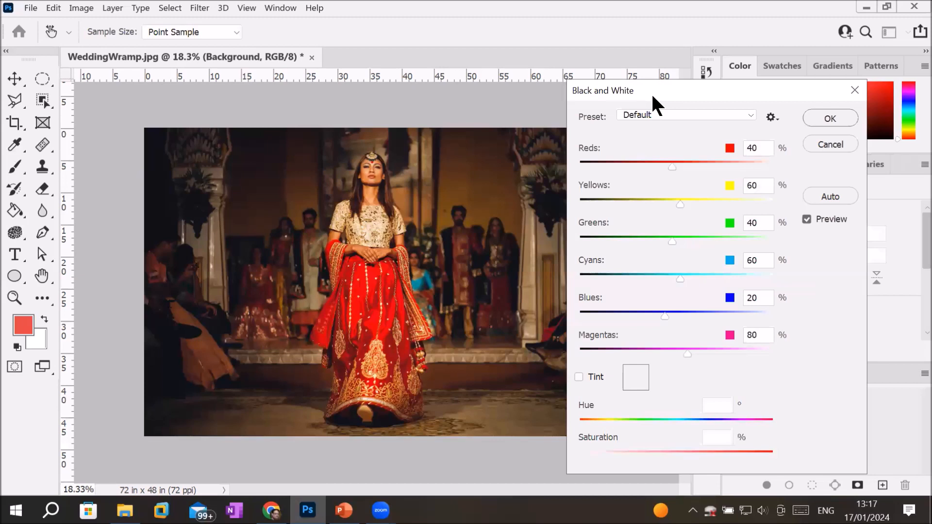
{"action": "left_click_drag", "start_coordinate": [651, 92], "coordinate": [683, 49]}
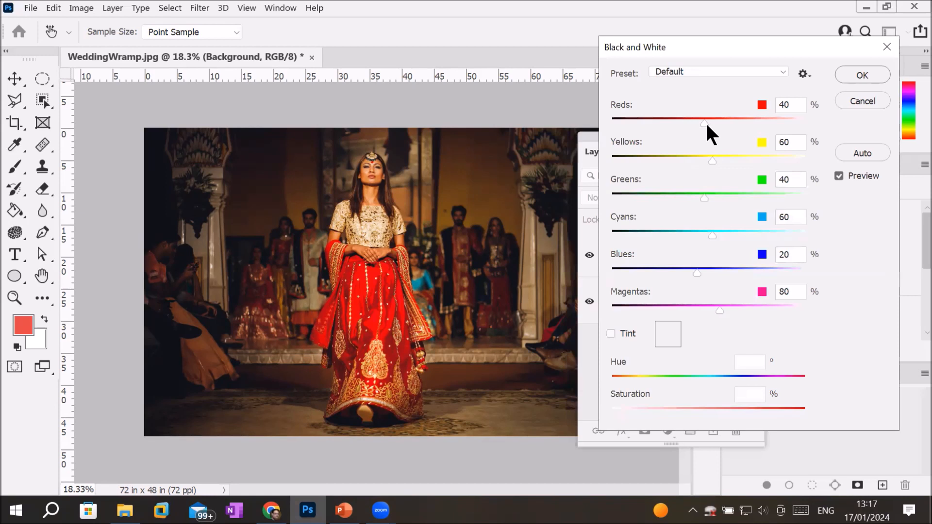
{"action": "mouse_move", "coordinate": [706, 123]}
{"action": "left_mouse_down"}
{"action": "mouse_move", "coordinate": [748, 123]}
{"action": "mouse_move", "coordinate": [619, 123]}
{"action": "mouse_move", "coordinate": [701, 124]}
{"action": "left_mouse_up"}
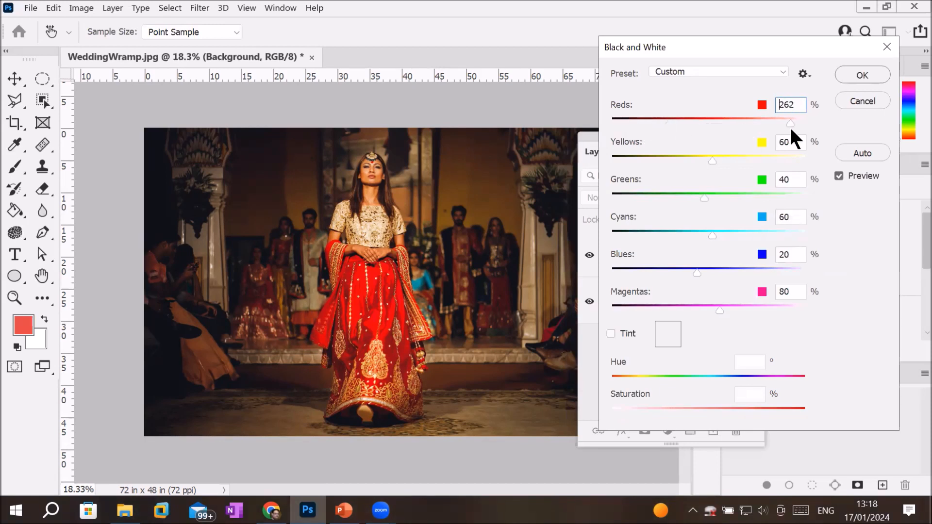
{"action": "left_click_drag", "start_coordinate": [791, 128], "coordinate": [744, 131]}
{"action": "left_click_drag", "start_coordinate": [709, 234], "coordinate": [776, 235]}
{"action": "left_click", "coordinate": [611, 334]}
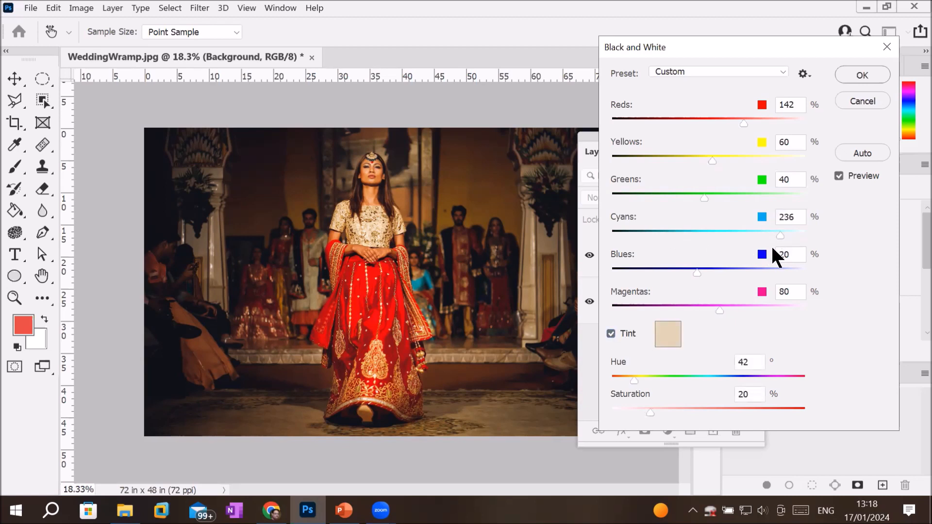
{"action": "left_click_drag", "start_coordinate": [701, 194], "coordinate": [725, 197]}
{"action": "left_click_drag", "start_coordinate": [779, 235], "coordinate": [737, 235]}
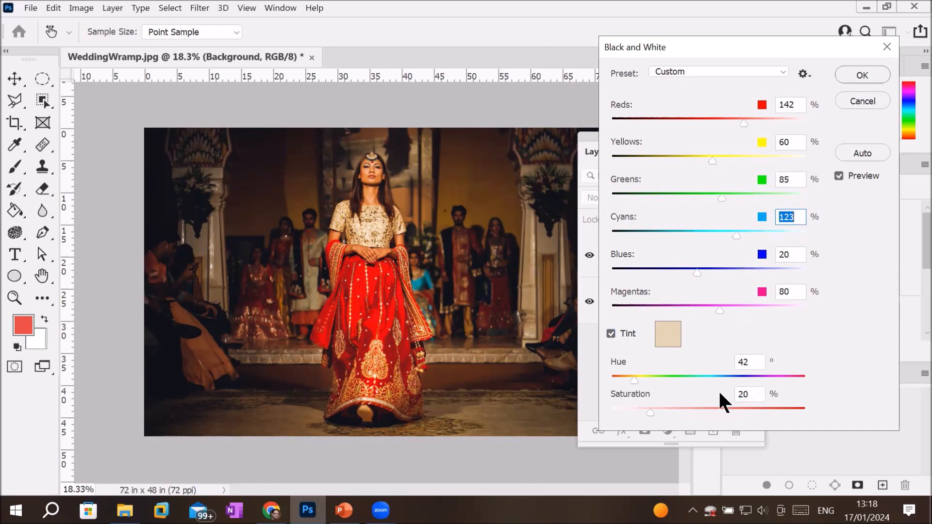
{"action": "left_click", "coordinate": [866, 76]}
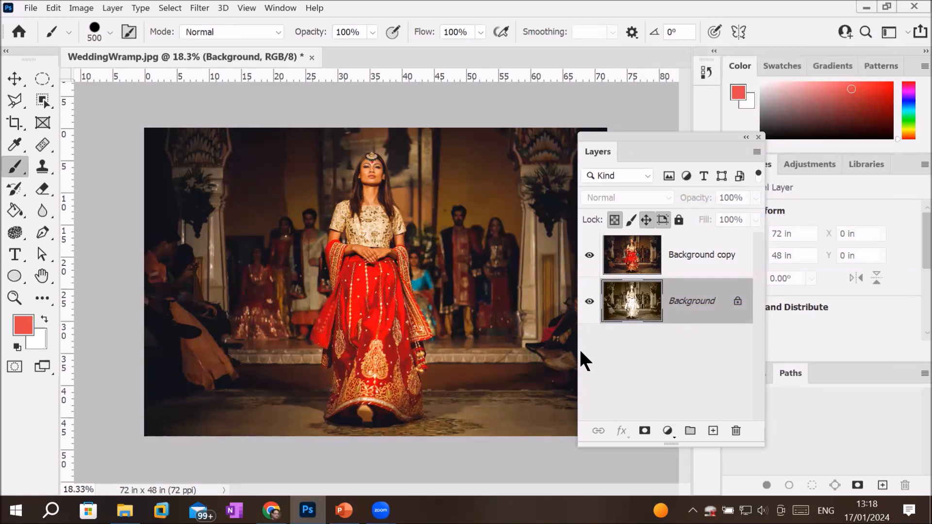
- Hide and show the Background copy layer to compare it with the tinted Background, and undo the last visibility change
{"action": "left_click", "coordinate": [589, 255]}
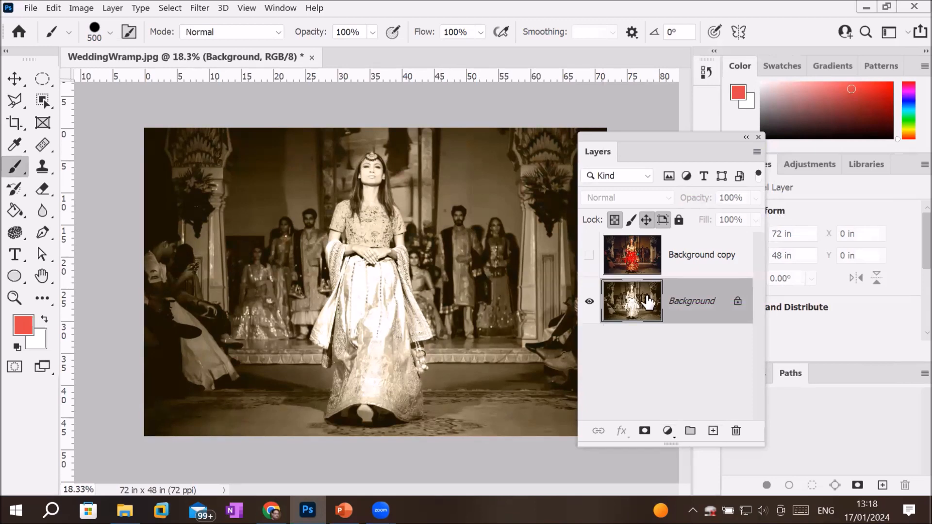
{"action": "left_click", "coordinate": [589, 256]}
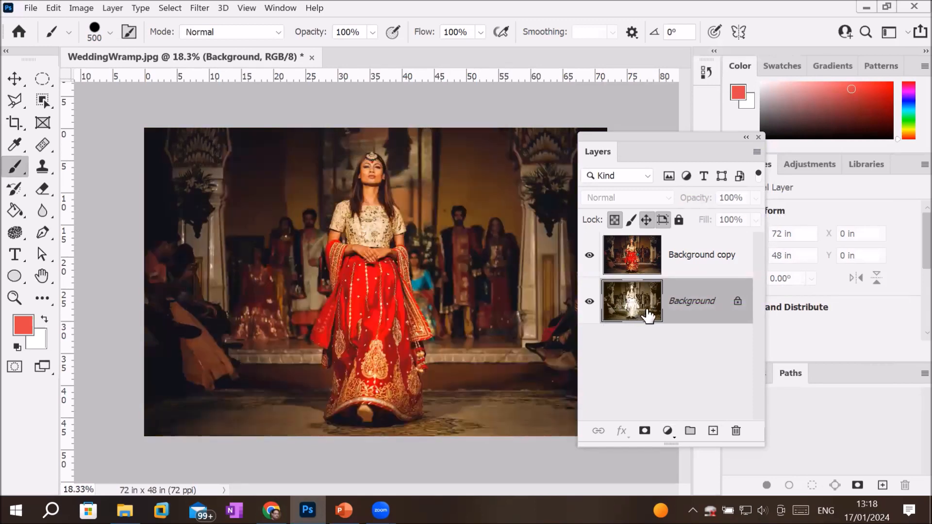
{"action": "key", "text": "ctrl+z"}
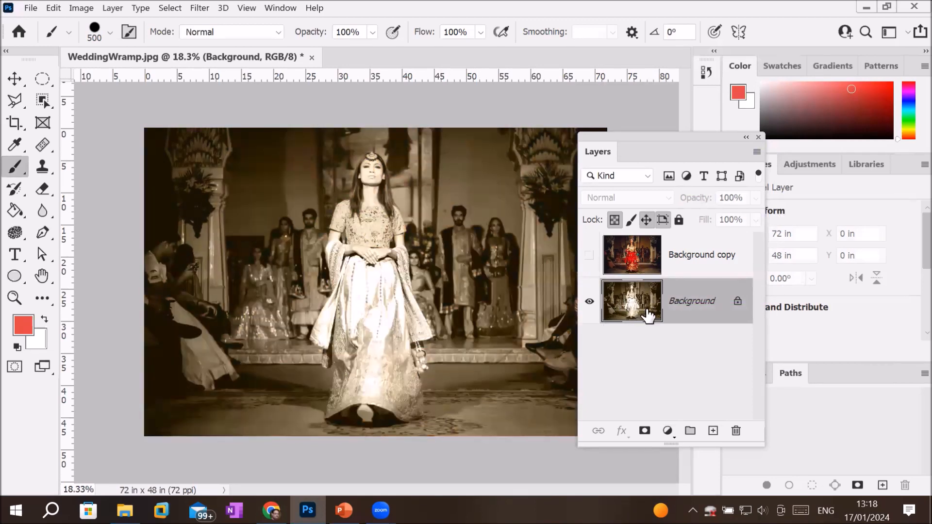
- Undo the sepia conversion of the Background layer and hide the Background copy layer
{"action": "key", "text": "ctrl+z"}
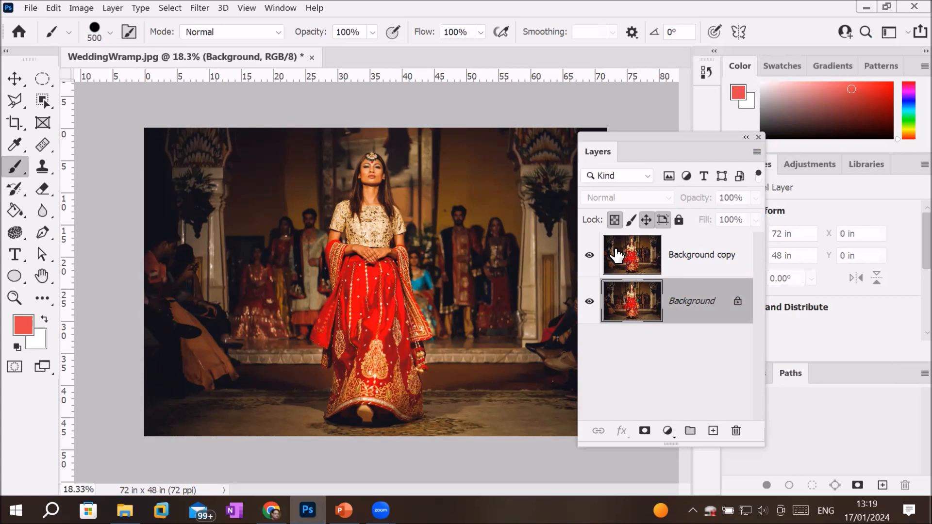
{"action": "left_click", "coordinate": [588, 256]}
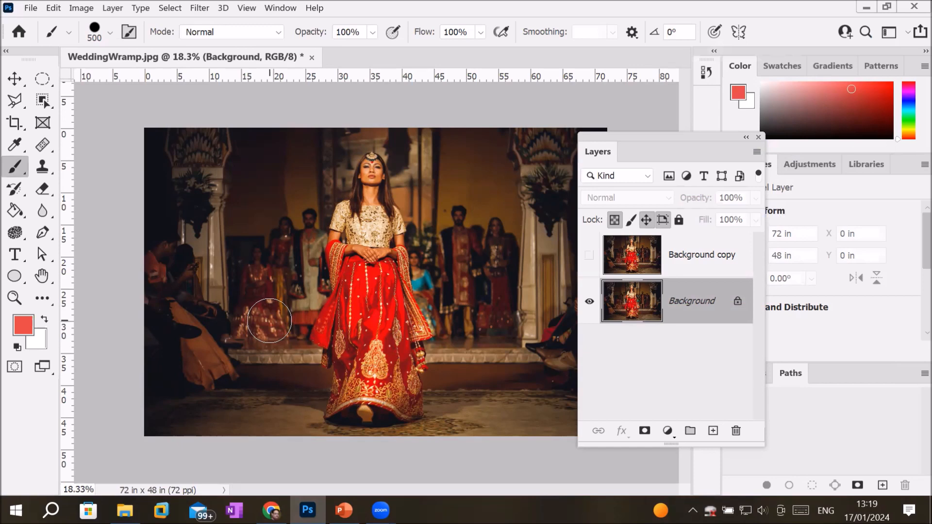
- Convert the Background layer to black and white, with Reds at 60% and Cyans at 140%
{"action": "scroll", "coordinate": [379, 286], "scroll_direction": "up", "scroll_amount": 2}
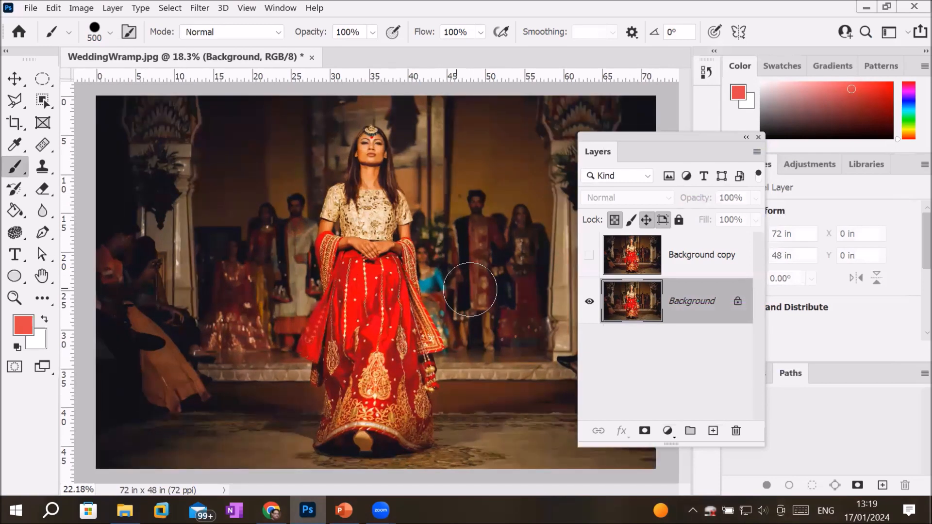
{"action": "scroll", "coordinate": [530, 293], "scroll_direction": "up", "scroll_amount": 2}
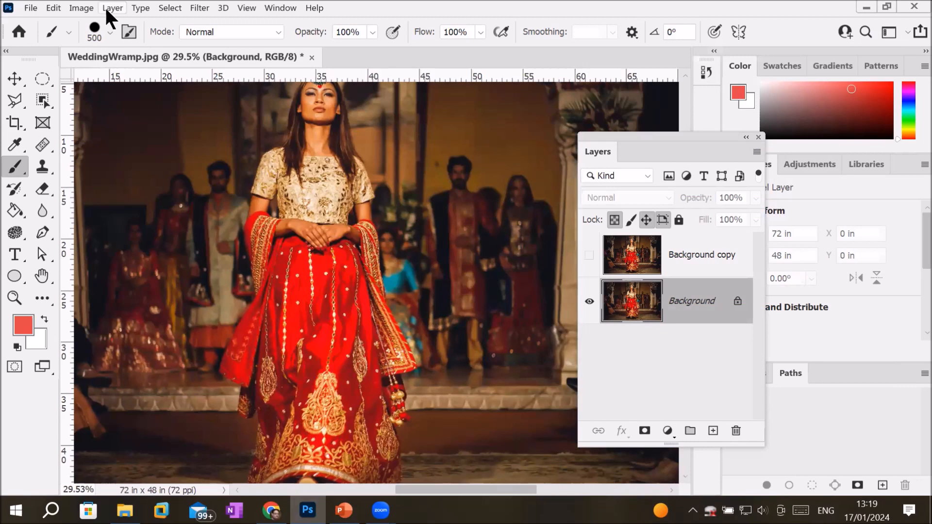
{"action": "left_click", "coordinate": [83, 8]}
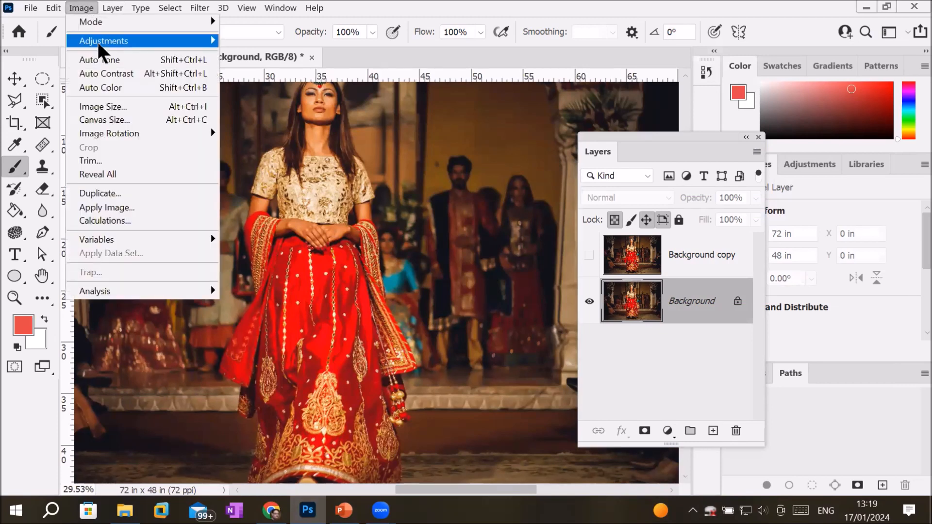
{"action": "mouse_move", "coordinate": [104, 42]}
{"action": "left_click", "coordinate": [295, 138]}
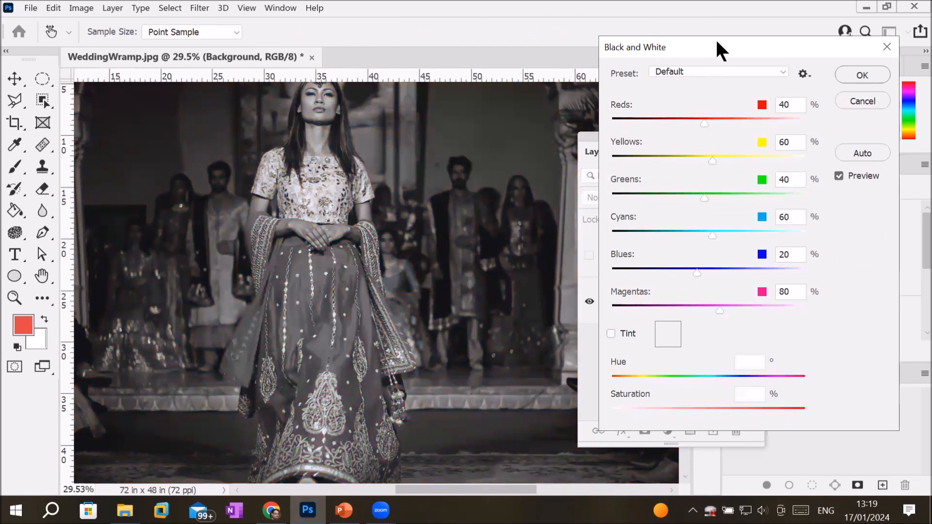
{"action": "left_click_drag", "start_coordinate": [715, 38], "coordinate": [773, 44]}
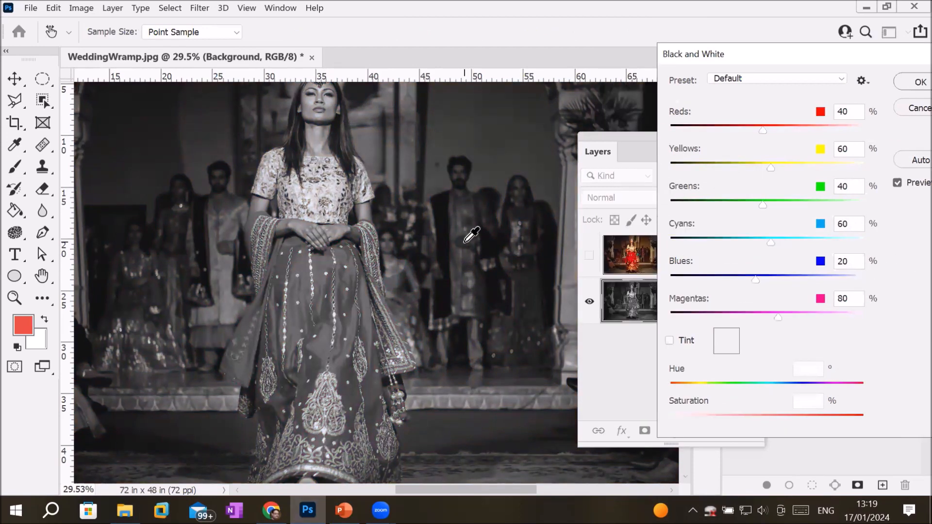
{"action": "mouse_move", "coordinate": [762, 130]}
{"action": "left_mouse_down"}
{"action": "mouse_move", "coordinate": [812, 130]}
{"action": "mouse_move", "coordinate": [754, 128]}
{"action": "mouse_move", "coordinate": [777, 128]}
{"action": "mouse_move", "coordinate": [762, 130]}
{"action": "mouse_move", "coordinate": [770, 126]}
{"action": "left_mouse_up"}
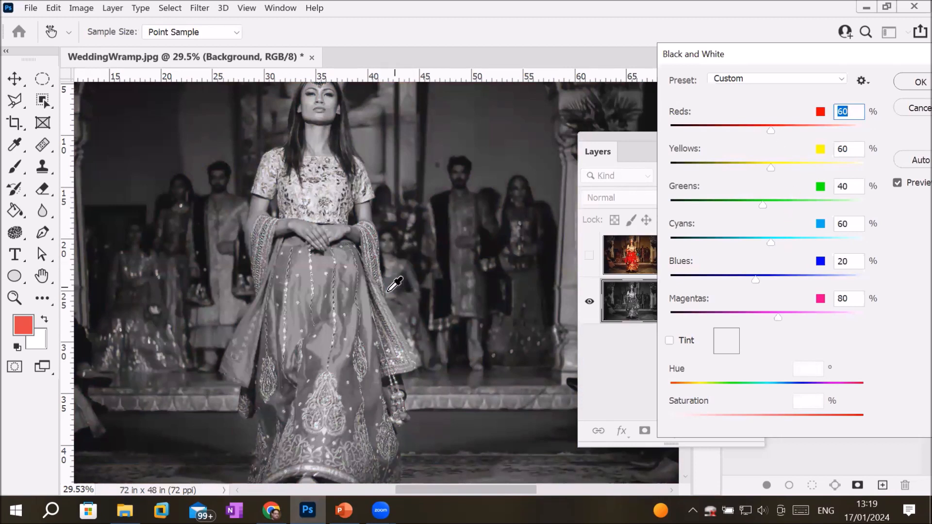
{"action": "left_click_drag", "start_coordinate": [768, 241], "coordinate": [801, 241]}
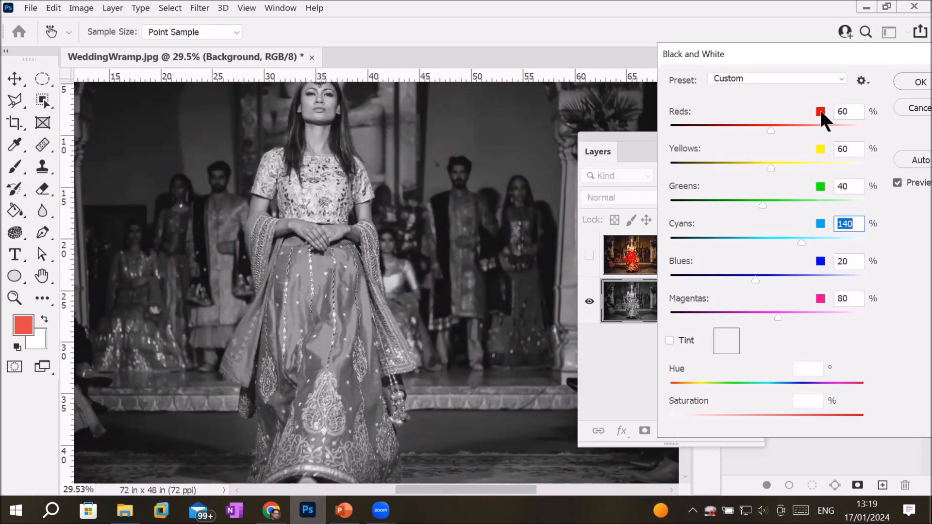
{"action": "left_click_drag", "start_coordinate": [807, 44], "coordinate": [744, 25]}
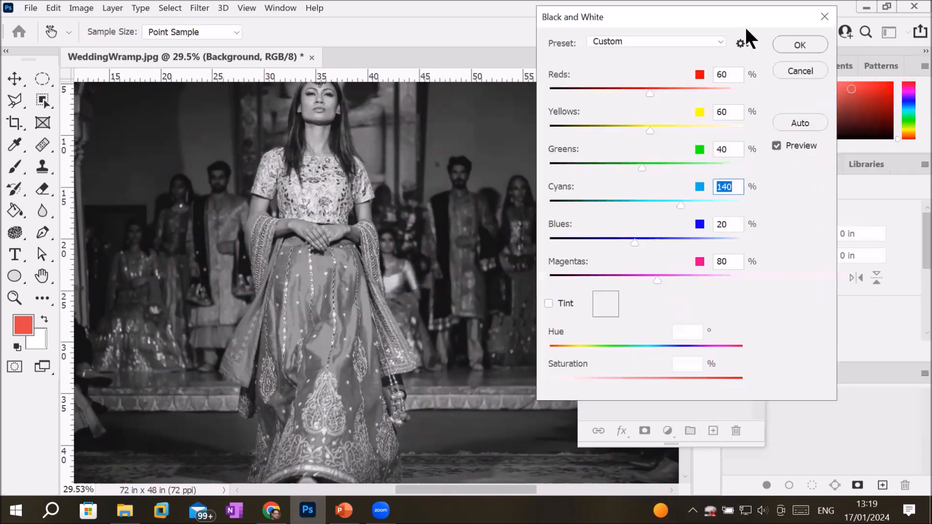
{"action": "left_click", "coordinate": [799, 44]}
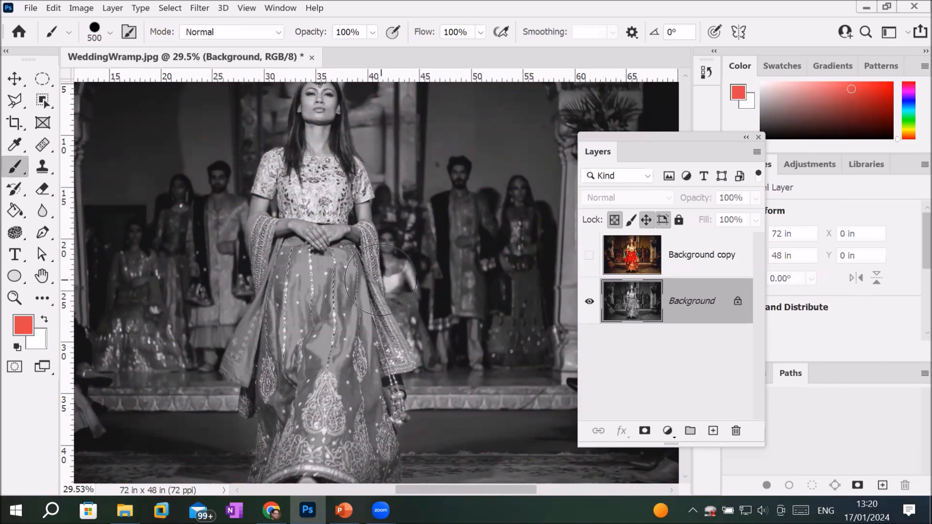
- Show the Background copy layer again and make it the active layer
{"action": "scroll", "coordinate": [380, 279], "scroll_direction": "down", "scroll_amount": 2}
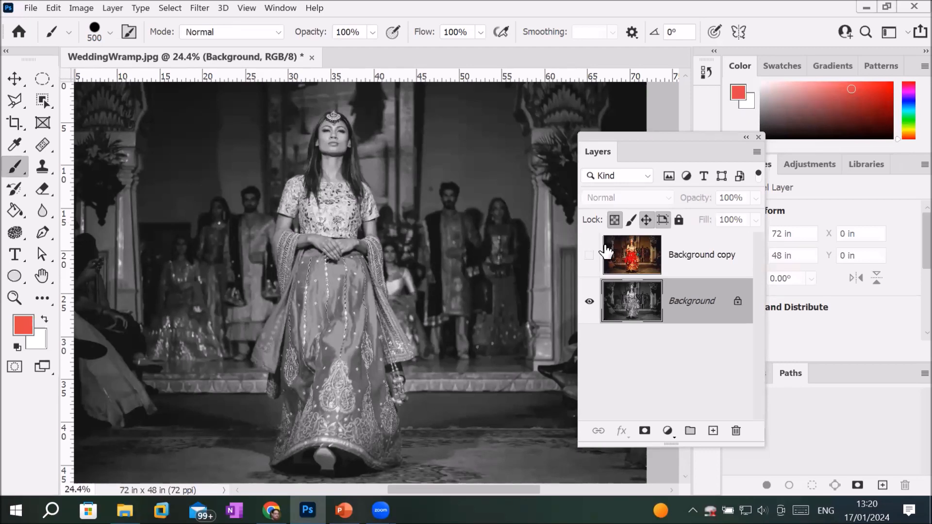
{"action": "left_click", "coordinate": [589, 255]}
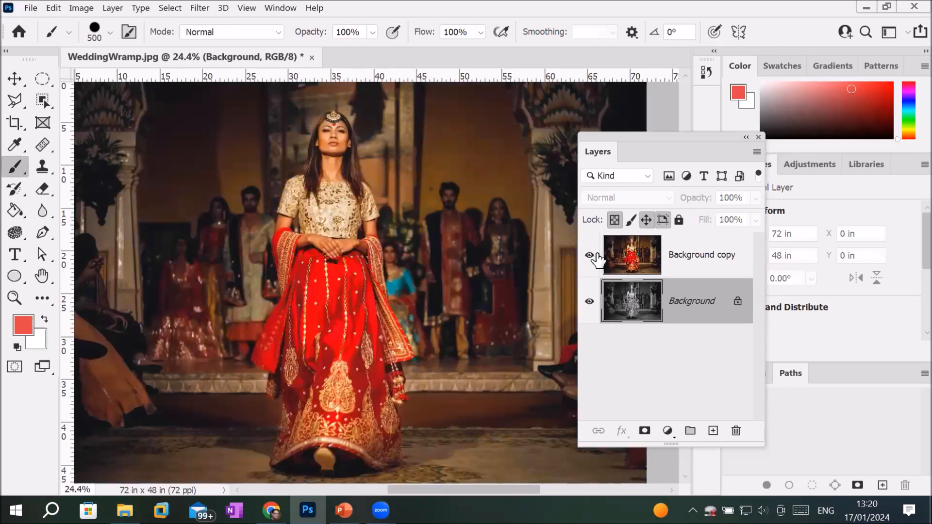
{"action": "left_click", "coordinate": [631, 262]}
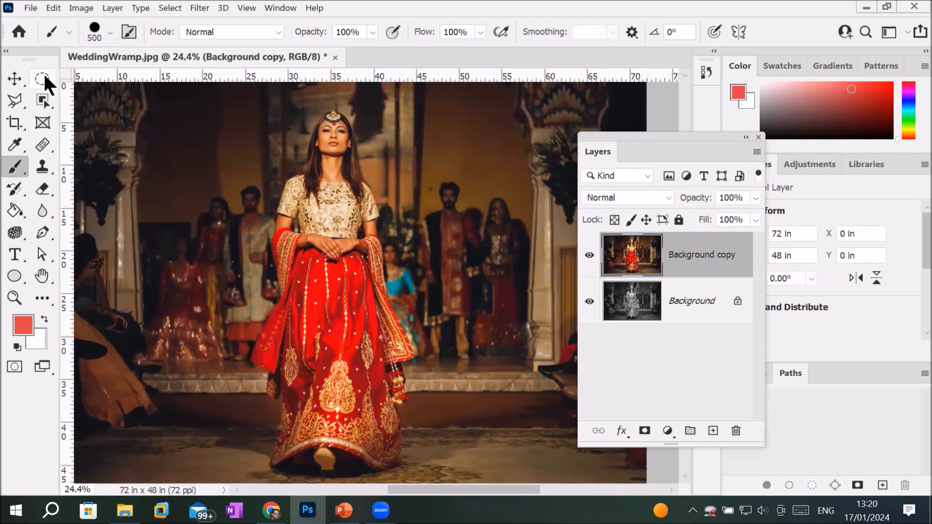
{"action": "left_click", "coordinate": [8, 97]}
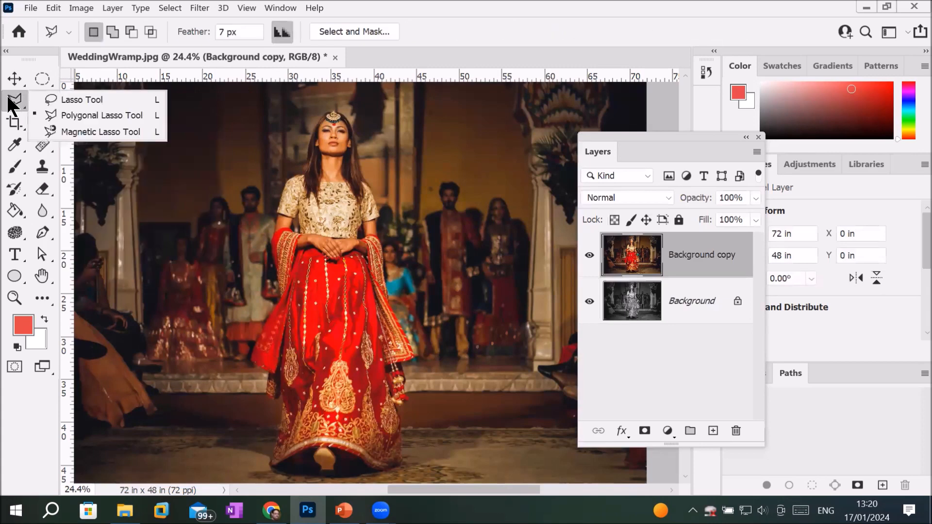
{"action": "left_click", "coordinate": [101, 132]}
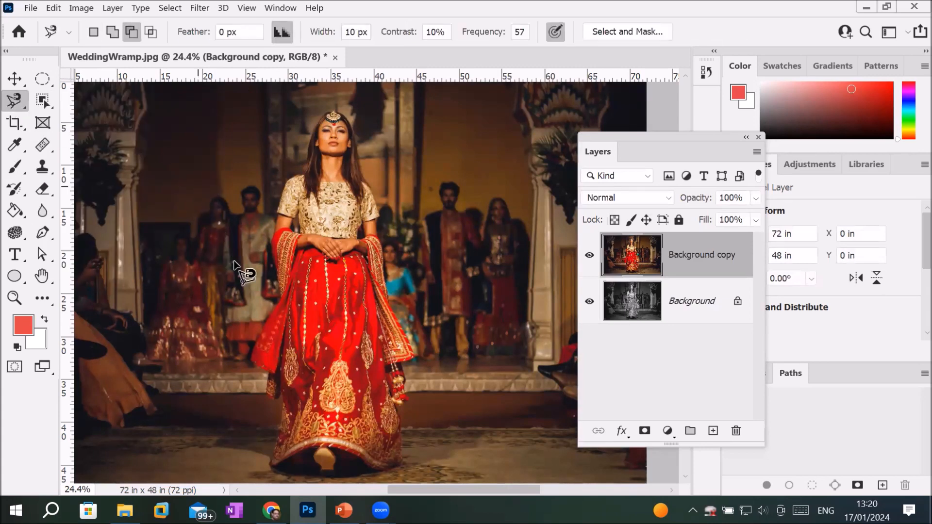
{"action": "left_click", "coordinate": [264, 330]}
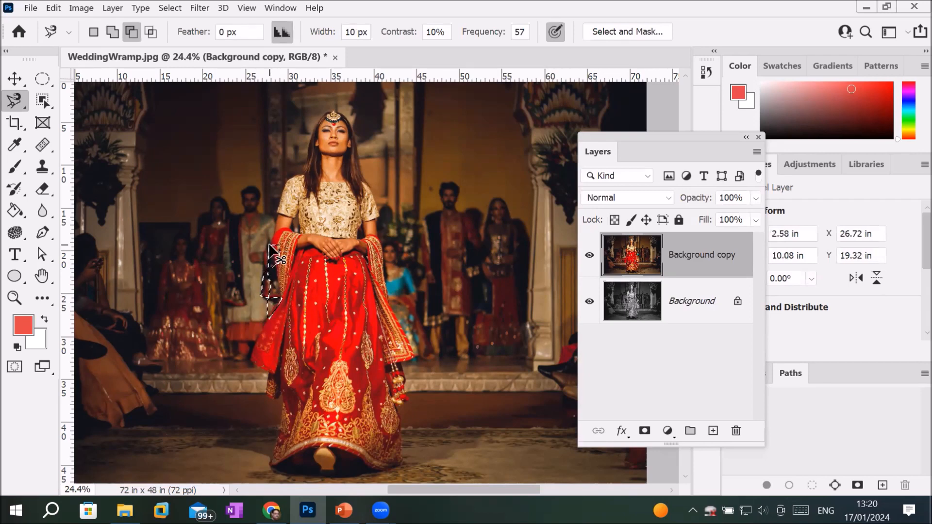
{"action": "key", "text": "Escape"}
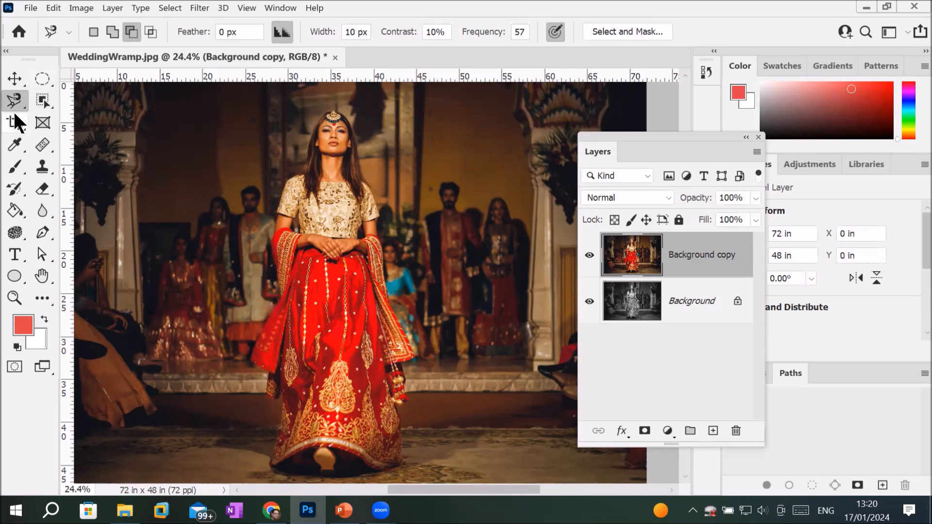
{"action": "left_click", "coordinate": [44, 99]}
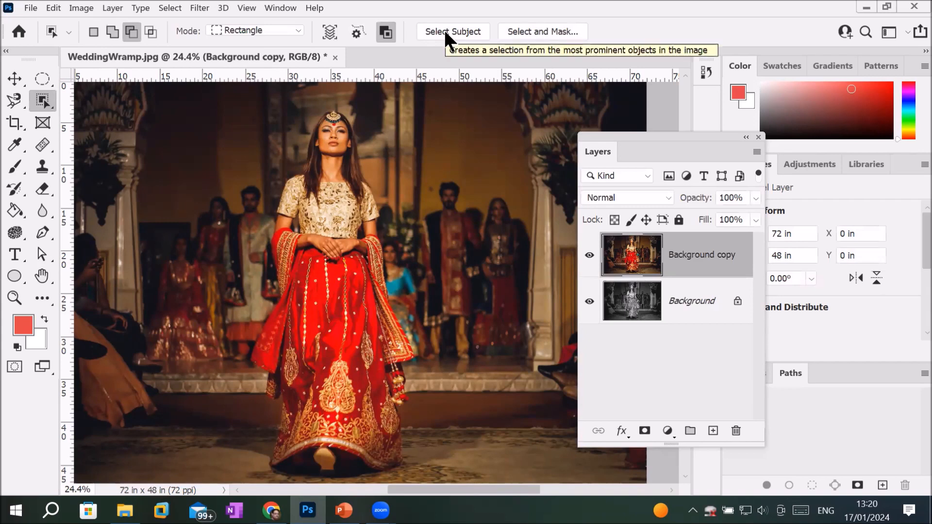
- Switch to the standard Pen tool for outlining the model's dress
{"action": "left_click", "coordinate": [44, 236]}
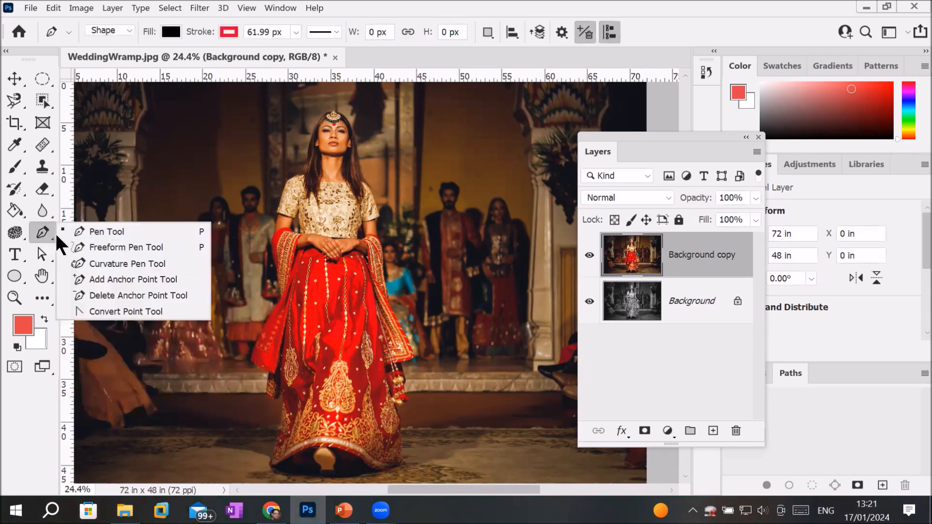
{"action": "left_click", "coordinate": [91, 233]}
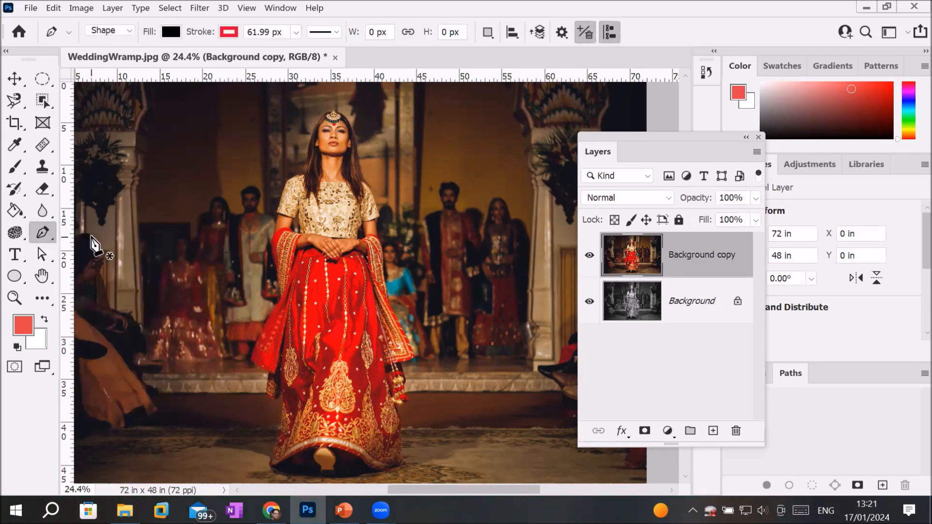
{"action": "left_click", "coordinate": [252, 357]}
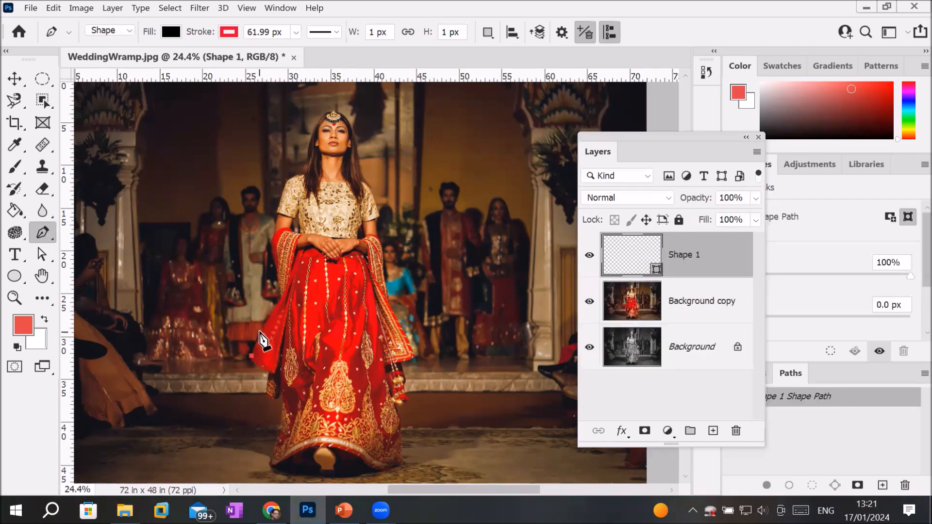
{"action": "left_click", "coordinate": [273, 305]}
{"action": "left_click", "coordinate": [260, 300]}
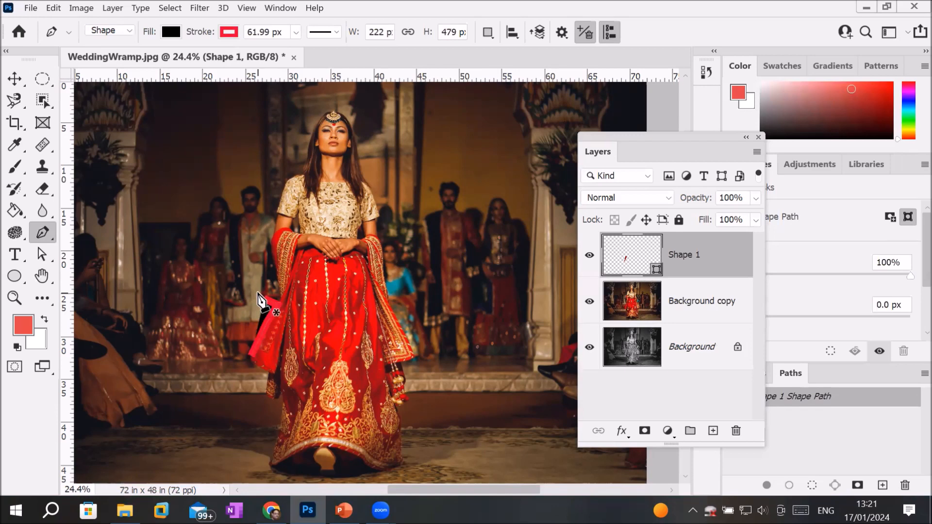
{"action": "key", "text": "Escape"}
{"action": "key", "text": "ctrl+z"}
{"action": "key", "text": "ctrl+z"}
{"action": "key", "text": "ctrl+z"}
{"action": "key", "text": "ctrl+z"}
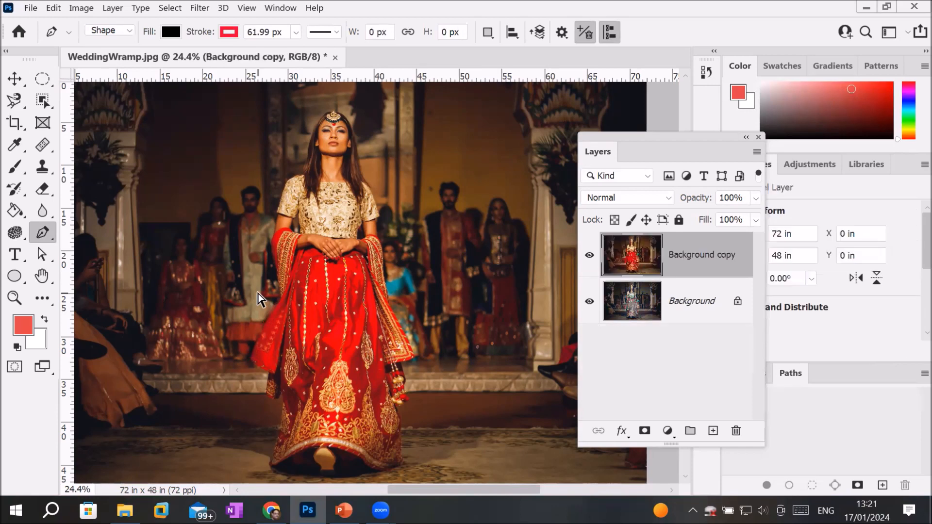
- Set the Pen tool to Path mode and trace from the scarf's lower tip on the photo's left side up to the model's shoulder
{"action": "left_click", "coordinate": [127, 28]}
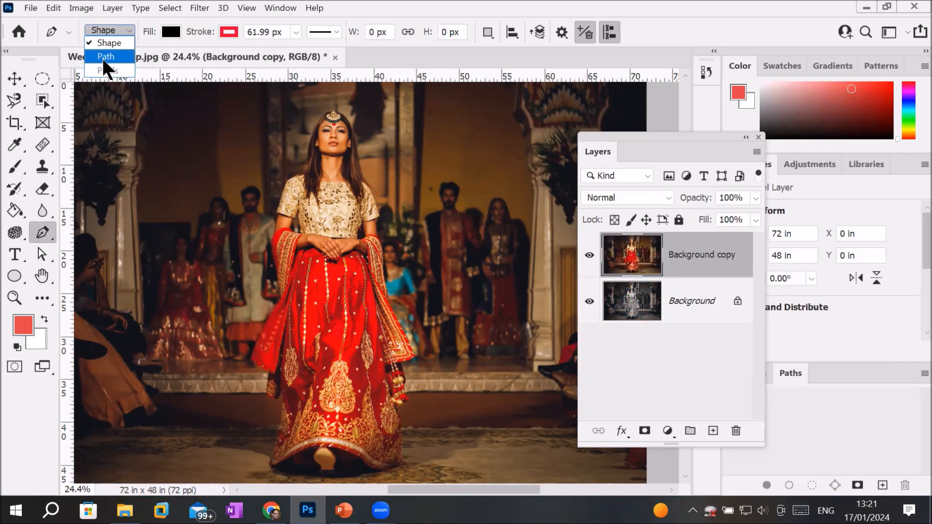
{"action": "left_click", "coordinate": [104, 57]}
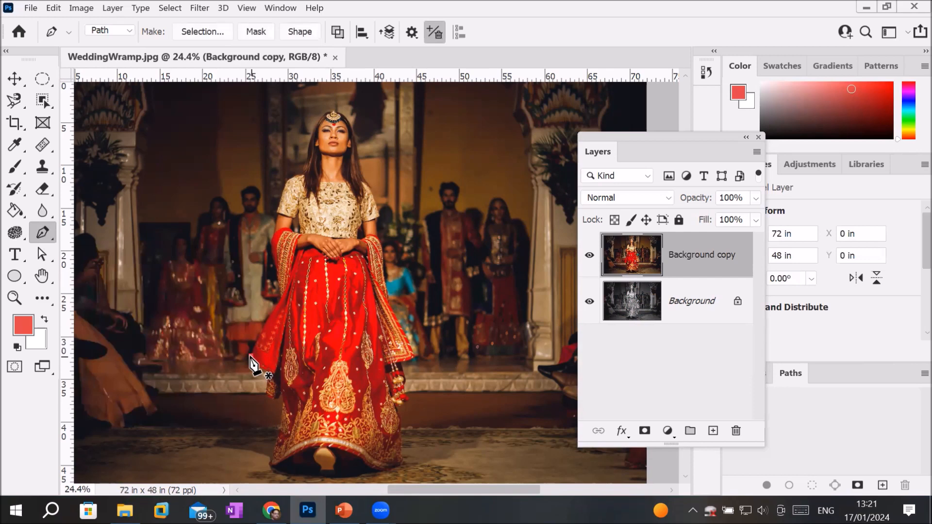
{"action": "left_click", "coordinate": [251, 356]}
{"action": "left_click", "coordinate": [267, 321]}
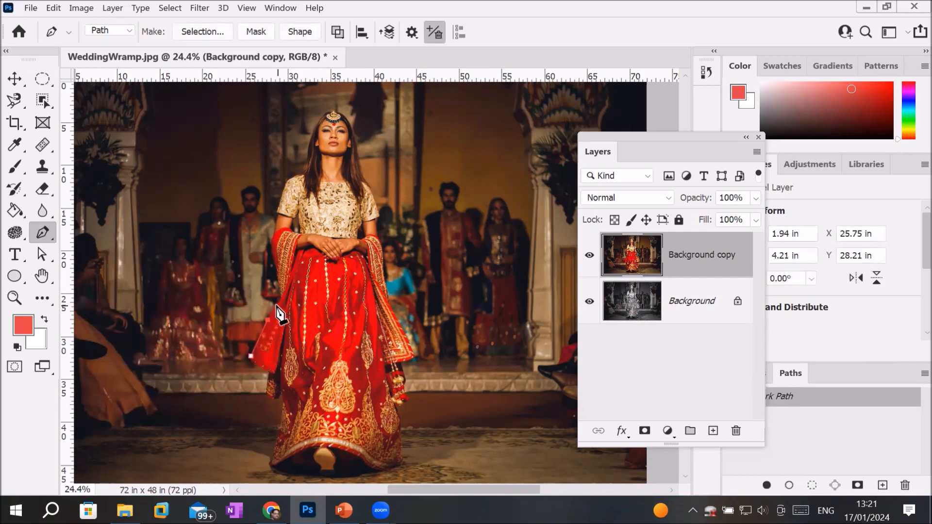
{"action": "left_click", "coordinate": [276, 306]}
{"action": "left_click", "coordinate": [263, 300]}
{"action": "left_click", "coordinate": [269, 246]}
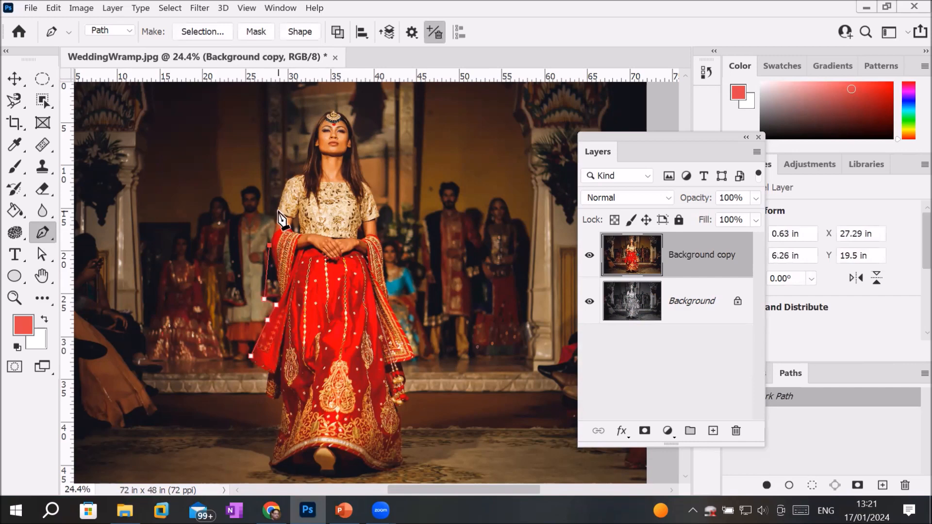
{"action": "left_click", "coordinate": [277, 214]}
{"action": "left_click", "coordinate": [283, 181]}
{"action": "left_click", "coordinate": [301, 173]}
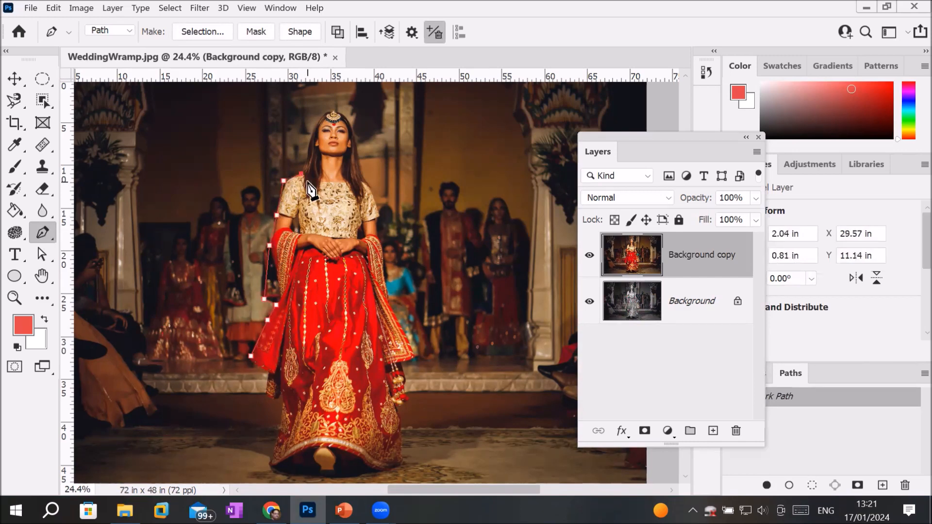
- Continue the path across the blouse neckline and down the sleeve on the other shoulder to the forearm
{"action": "left_click", "coordinate": [308, 180]}
{"action": "left_click", "coordinate": [343, 181]}
{"action": "left_click", "coordinate": [361, 177]}
{"action": "left_click", "coordinate": [378, 203]}
{"action": "left_click", "coordinate": [379, 216]}
{"action": "left_click", "coordinate": [376, 234]}
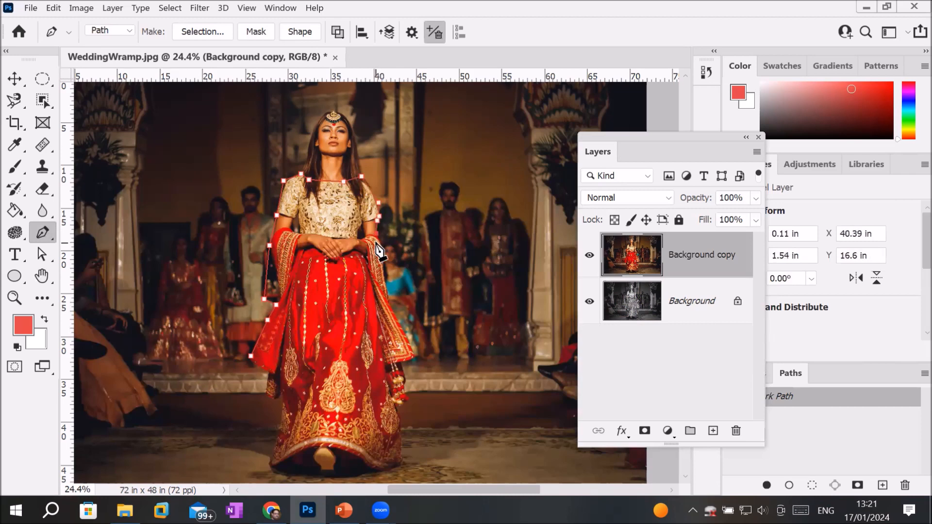
- Extend the path down the scarf's outer edge on the photo's right side, around its corner and along the hanging tassel
{"action": "left_click", "coordinate": [383, 239]}
{"action": "left_click", "coordinate": [384, 278]}
{"action": "left_click", "coordinate": [393, 308]}
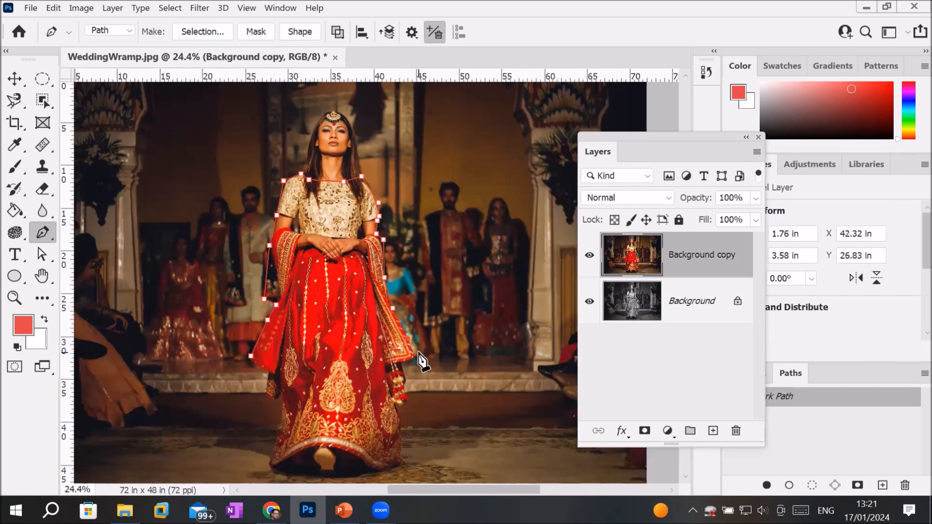
{"action": "left_click", "coordinate": [407, 338]}
{"action": "left_click", "coordinate": [412, 360]}
{"action": "left_click", "coordinate": [399, 363]}
{"action": "left_click", "coordinate": [400, 371]}
{"action": "left_click", "coordinate": [410, 397]}
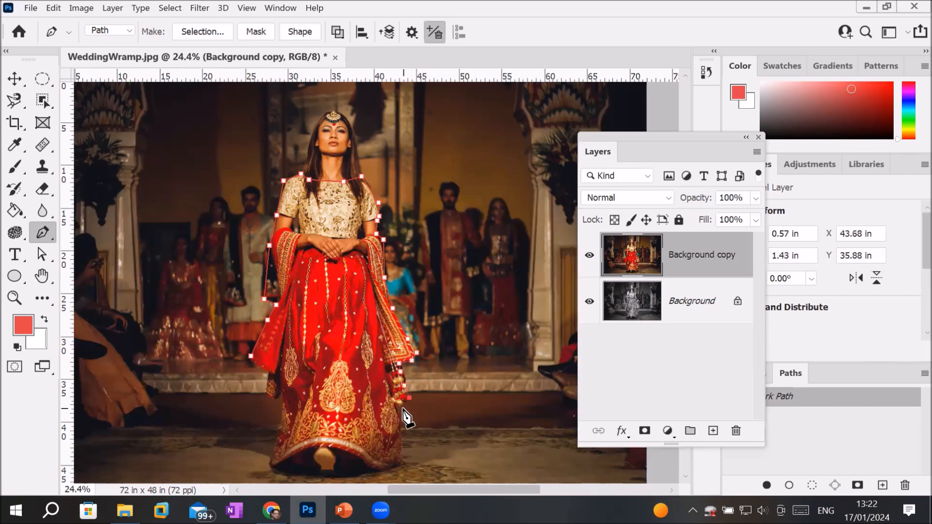
- Continue the path down the skirt's edge below the tassel and along the hem, passing above the model's foot to the opposite corner
{"action": "left_click", "coordinate": [401, 406]}
{"action": "left_click", "coordinate": [403, 430]}
{"action": "left_click", "coordinate": [403, 459]}
{"action": "left_click", "coordinate": [394, 469]}
{"action": "left_click", "coordinate": [369, 466]}
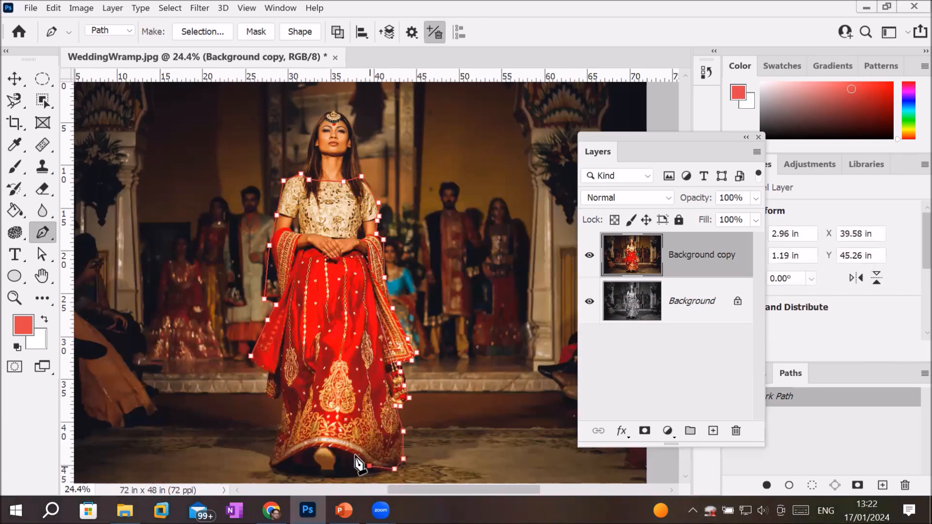
{"action": "left_click", "coordinate": [347, 450]}
{"action": "left_click", "coordinate": [325, 445]}
{"action": "left_click", "coordinate": [304, 452]}
{"action": "left_click", "coordinate": [279, 464]}
{"action": "left_click", "coordinate": [269, 464]}
- Trace up the remaining skirt edge and around the hanging scarf end, closing the path at its starting anchor point
{"action": "left_click", "coordinate": [276, 432]}
{"action": "left_click", "coordinate": [284, 398]}
{"action": "left_click", "coordinate": [279, 388]}
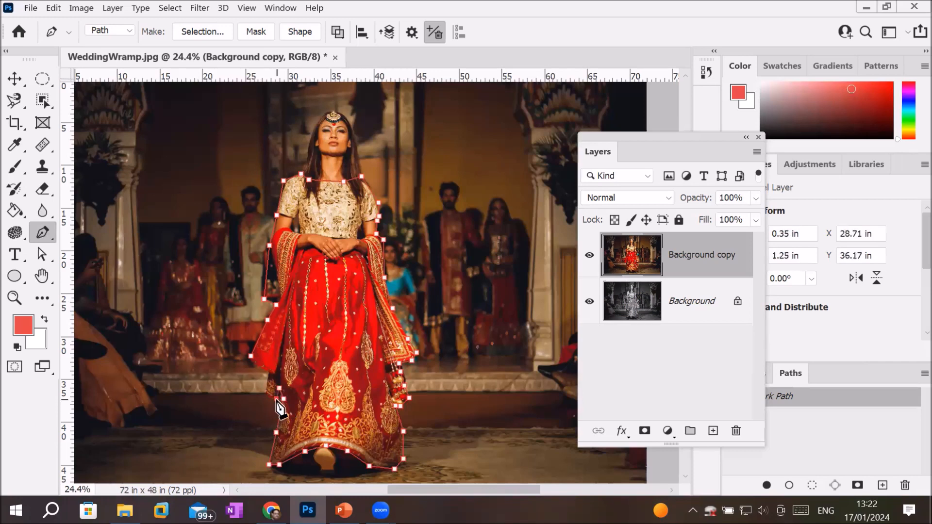
{"action": "left_click", "coordinate": [266, 396]}
{"action": "left_click", "coordinate": [266, 372]}
{"action": "left_click", "coordinate": [251, 358]}
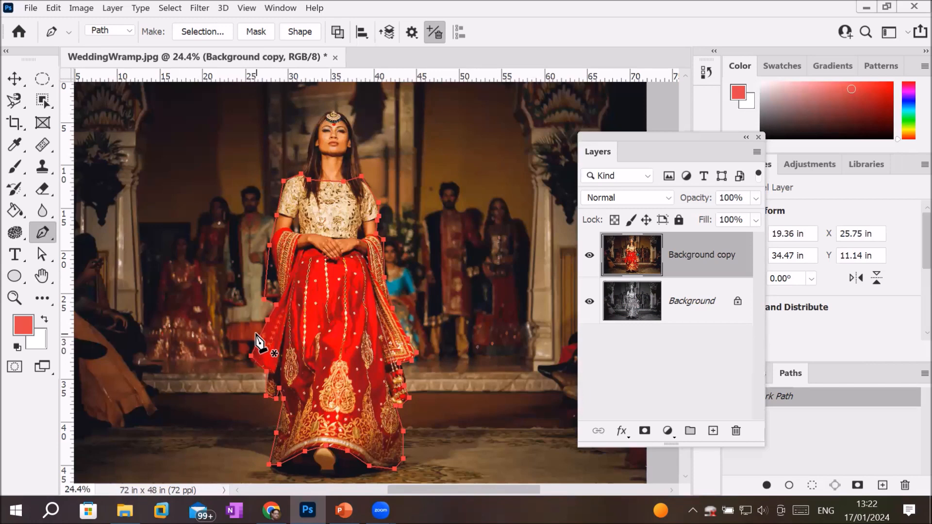
- Try converting the closed dress path directly into a selection, and undo the conversion
{"action": "key", "text": "ctrl+Return"}
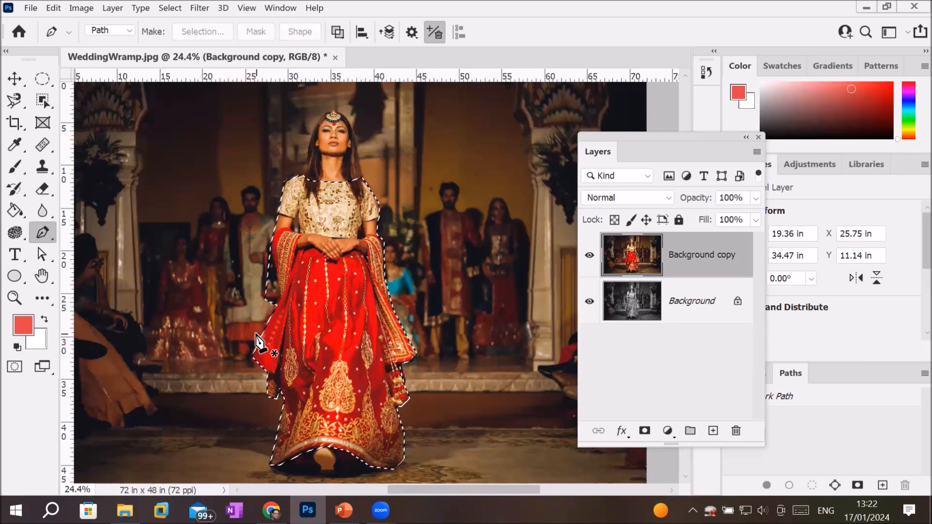
{"action": "key", "text": "ctrl+z"}
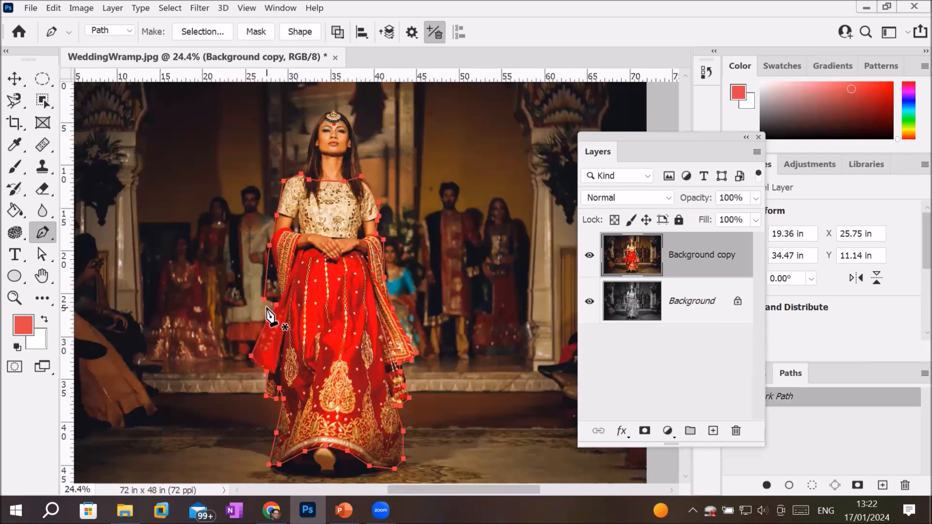
- Move the path's anchor point in the gap beside the draped scarf on the photo's left side inward to the scarf's edge
{"action": "scroll", "coordinate": [269, 314], "scroll_direction": "up", "scroll_amount": 2}
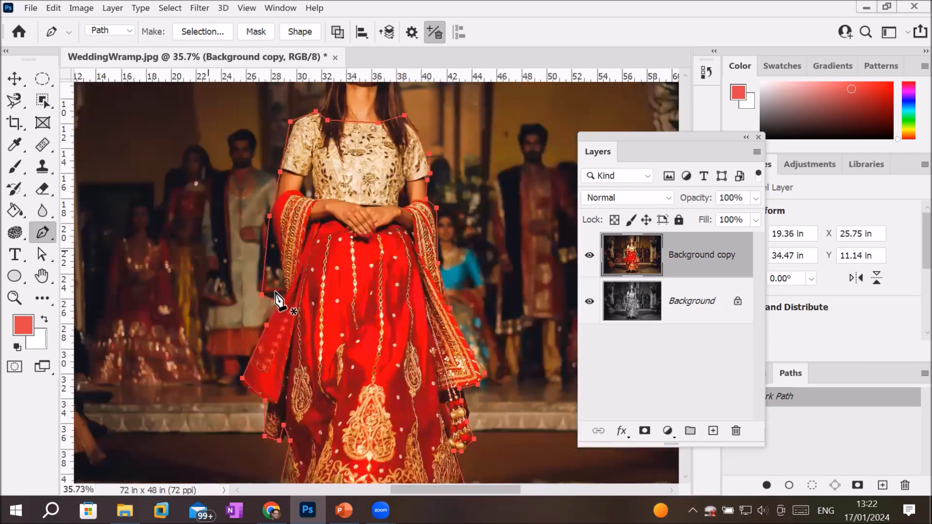
{"action": "scroll", "coordinate": [291, 238], "scroll_direction": "up", "scroll_amount": 3}
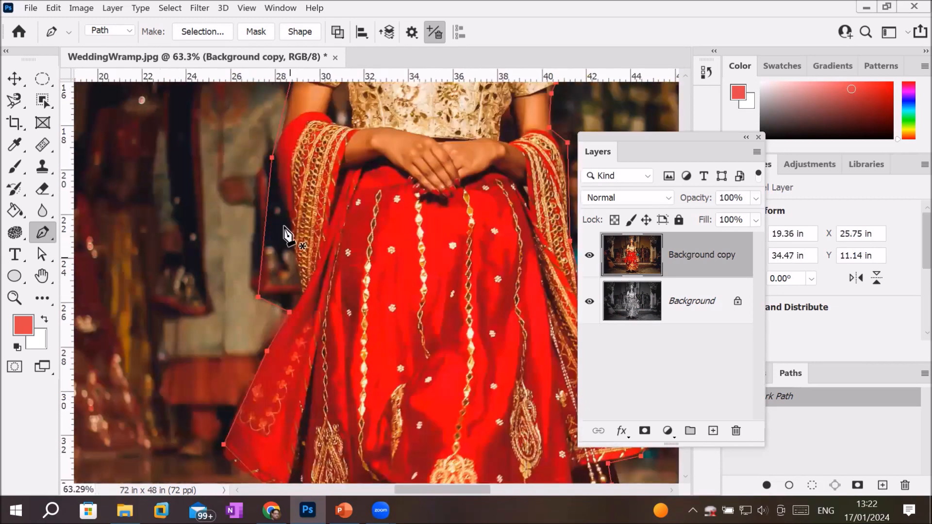
{"action": "left_click", "coordinate": [41, 254]}
{"action": "left_click", "coordinate": [102, 270]}
{"action": "left_click_drag", "start_coordinate": [274, 292], "coordinate": [266, 289]}
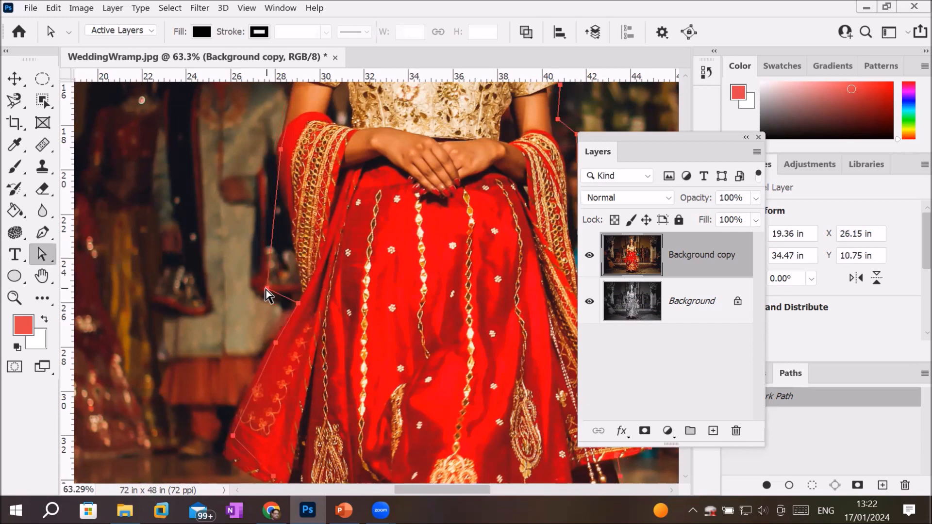
{"action": "key", "text": "ctrl+z"}
{"action": "left_click", "coordinate": [259, 298]}
{"action": "left_click_drag", "start_coordinate": [258, 296], "coordinate": [302, 298]}
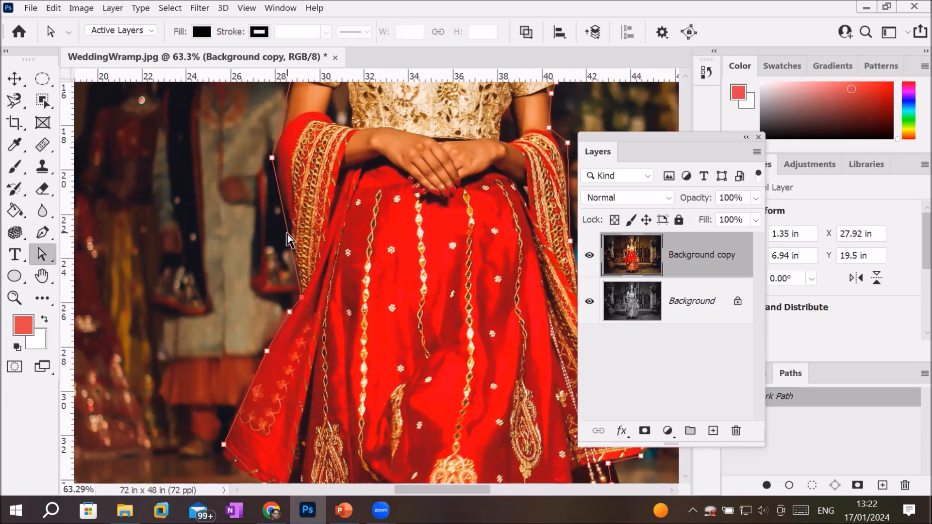
- Add an anchor point along the same scarf edge and pull it and the scarf's upper anchor inward onto the fabric
{"action": "left_click", "coordinate": [41, 235]}
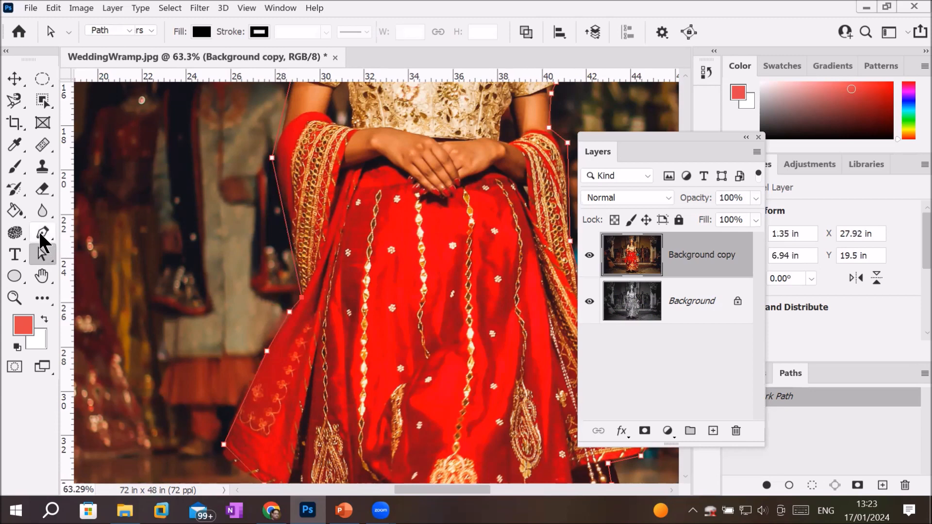
{"action": "left_click", "coordinate": [289, 233]}
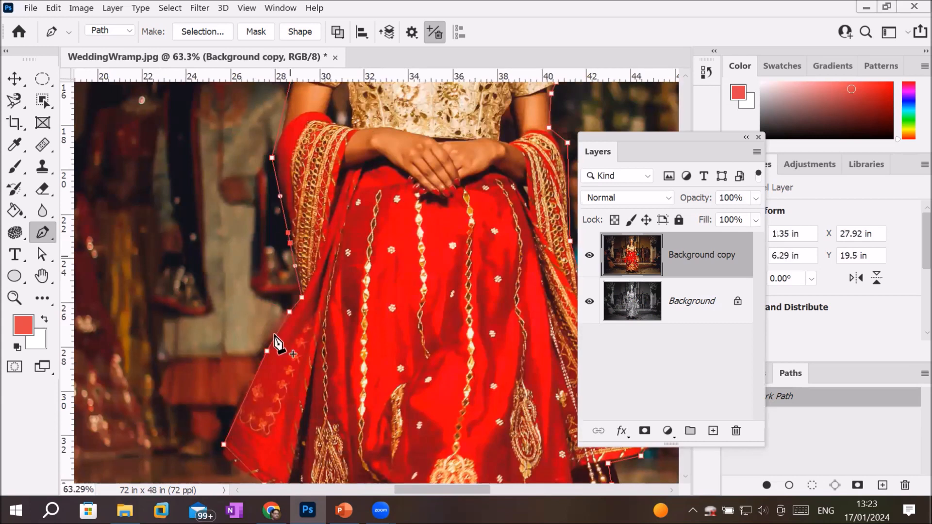
{"action": "left_click", "coordinate": [36, 255]}
{"action": "left_click_drag", "start_coordinate": [287, 233], "coordinate": [294, 233]}
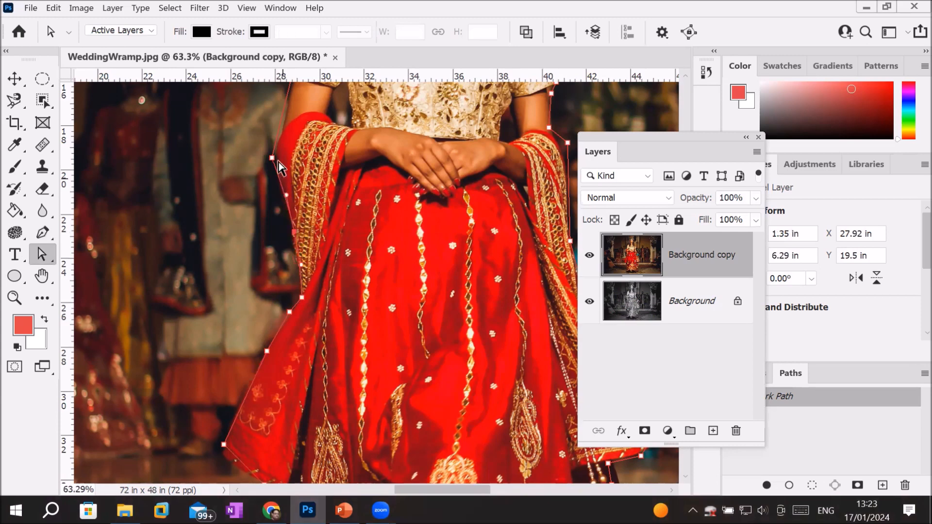
{"action": "left_click_drag", "start_coordinate": [273, 159], "coordinate": [279, 162]}
- Move the path anchors at the scarf's edge and the blouse sleeve on the photo's right side inward to the fabric
{"action": "left_click", "coordinate": [567, 143]}
{"action": "left_click_drag", "start_coordinate": [568, 143], "coordinate": [560, 149]}
{"action": "scroll", "coordinate": [397, 350], "scroll_direction": "down", "scroll_amount": 2}
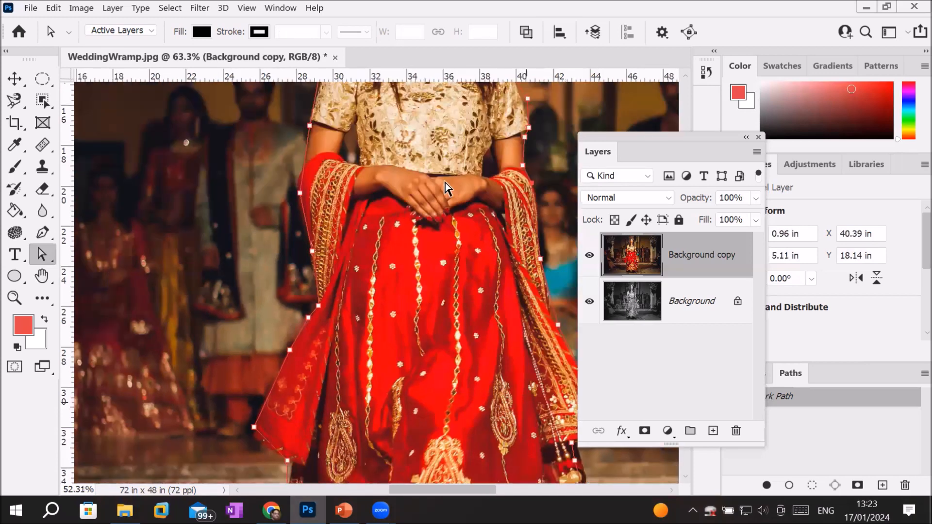
{"action": "scroll", "coordinate": [492, 175], "scroll_direction": "down", "scroll_amount": 2}
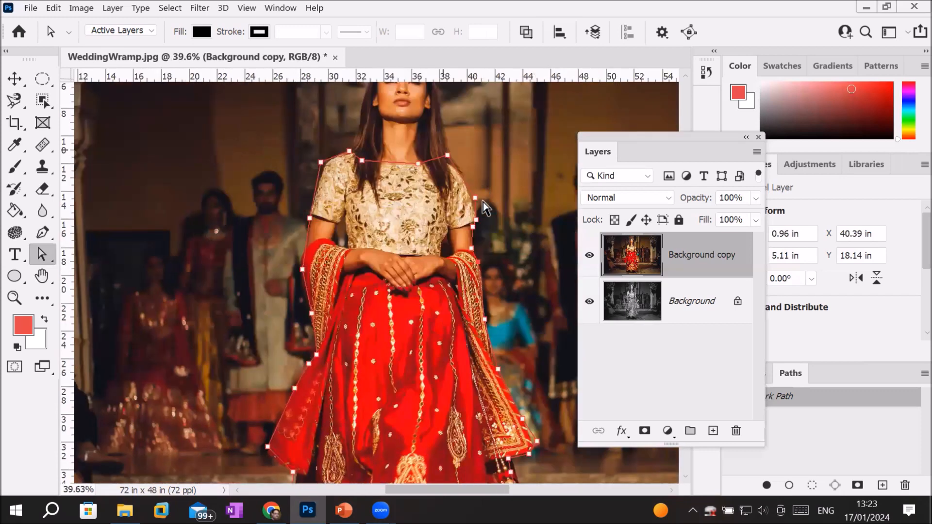
{"action": "scroll", "coordinate": [466, 228], "scroll_direction": "up", "scroll_amount": 6}
{"action": "left_click_drag", "start_coordinate": [449, 245], "coordinate": [435, 247]}
- Reposition the path anchors along the blouse neckline and at both shoulders so the outline follows the blouse's edge
{"action": "mouse_move", "coordinate": [362, 111]}
{"action": "left_mouse_down"}
{"action": "mouse_move", "coordinate": [354, 124]}
{"action": "mouse_move", "coordinate": [370, 125]}
{"action": "left_mouse_up"}
{"action": "left_click_drag", "start_coordinate": [270, 136], "coordinate": [276, 142]}
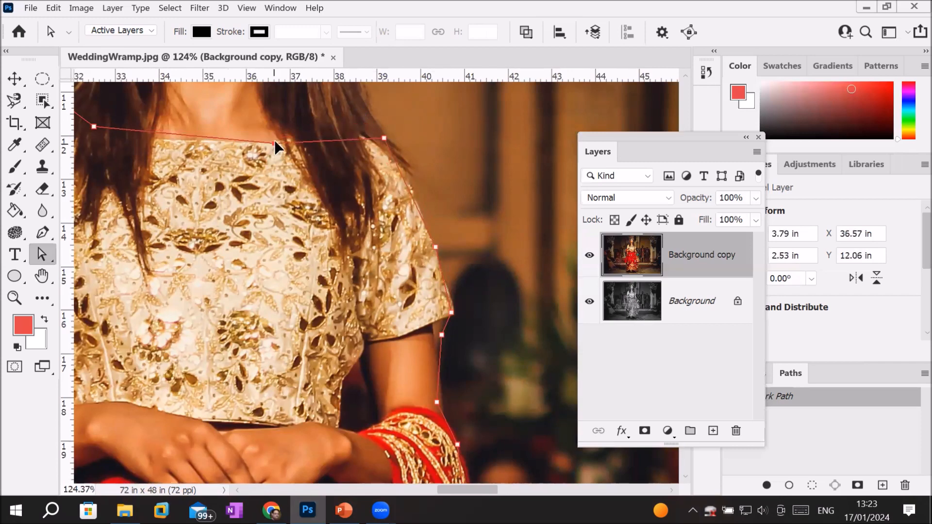
{"action": "left_click", "coordinate": [95, 128]}
{"action": "left_click_drag", "start_coordinate": [94, 127], "coordinate": [138, 137]}
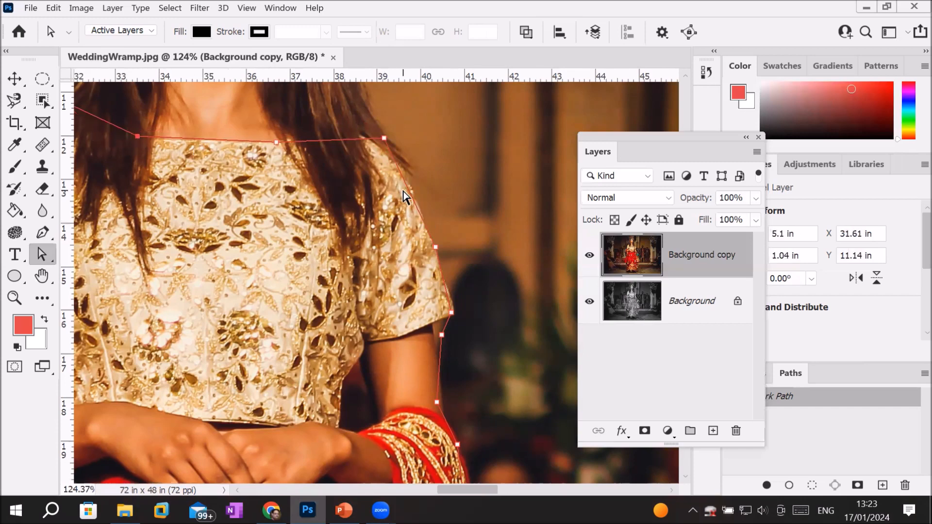
{"action": "scroll", "coordinate": [402, 197], "scroll_direction": "down", "scroll_amount": 3}
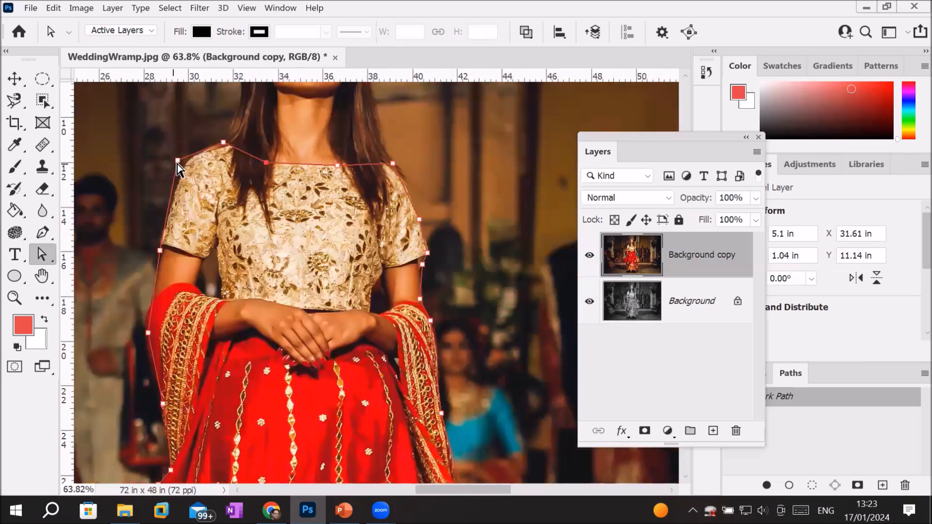
{"action": "left_click_drag", "start_coordinate": [180, 165], "coordinate": [182, 167]}
- Make a new anti-aliased selection from the dress path with a feather radius of 0.3 pixels
{"action": "scroll", "coordinate": [253, 290], "scroll_direction": "down", "scroll_amount": 1}
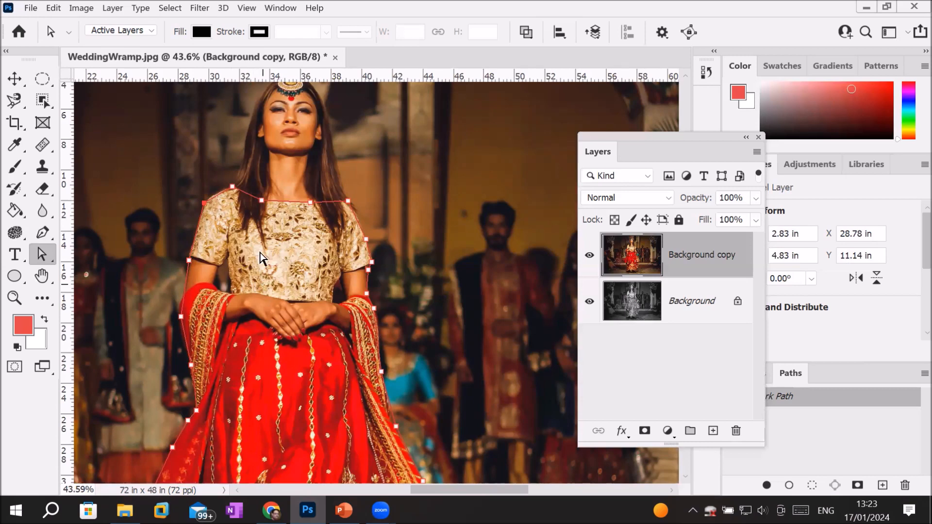
{"action": "right_click", "coordinate": [286, 237]}
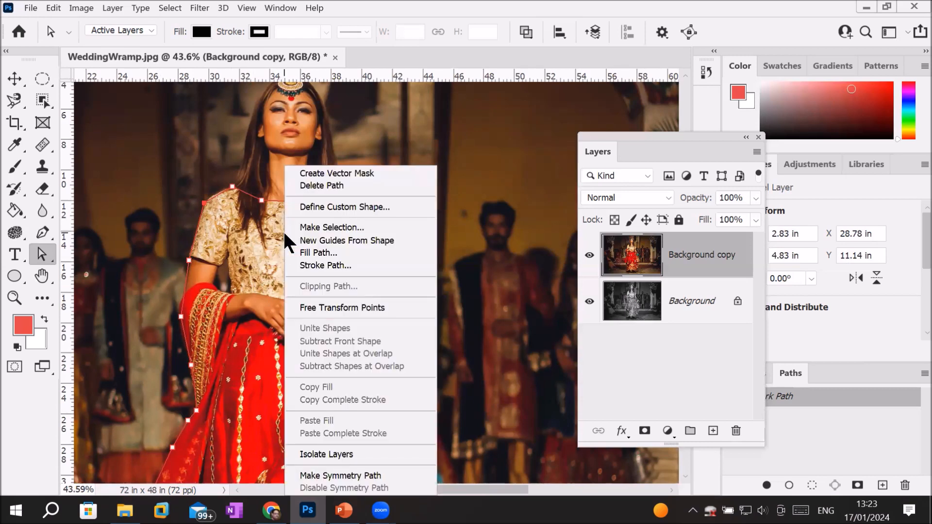
{"action": "left_click", "coordinate": [331, 227]}
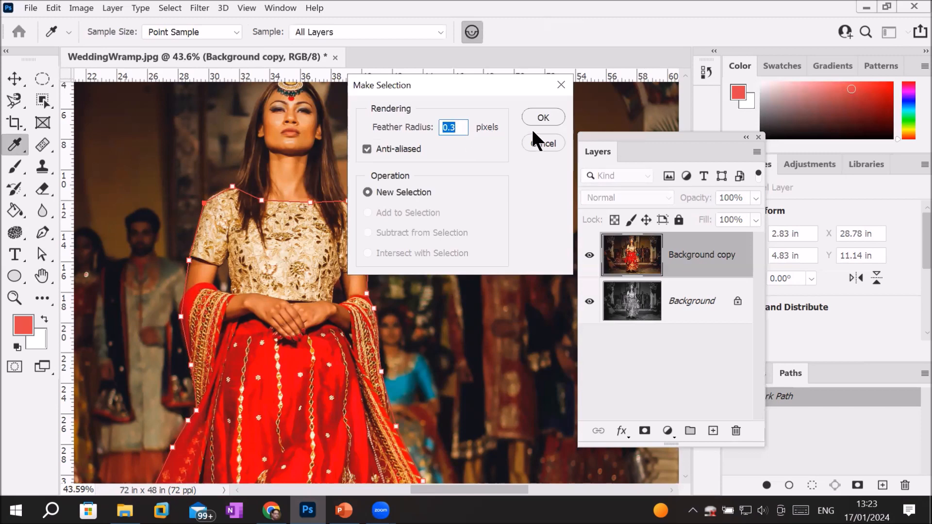
{"action": "left_click", "coordinate": [542, 117]}
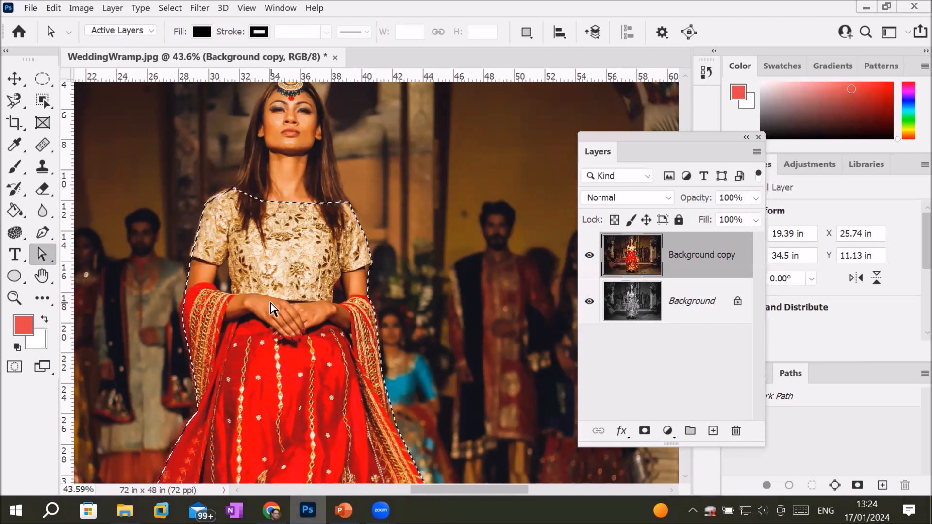
- Subtract the background gap between the arm and blouse on the photo's left side from the selection with the Magnetic Lasso
{"action": "scroll", "coordinate": [223, 311], "scroll_direction": "up", "scroll_amount": 5}
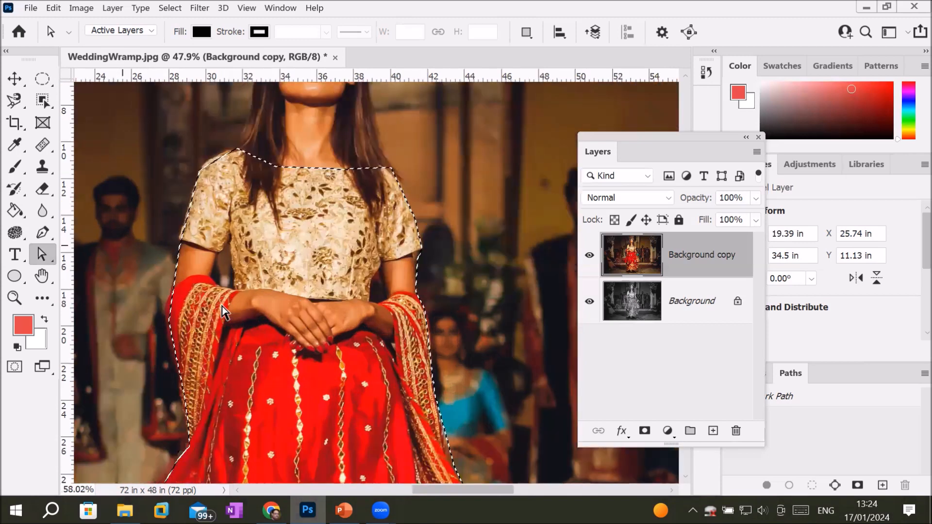
{"action": "scroll", "coordinate": [208, 227], "scroll_direction": "up", "scroll_amount": 2}
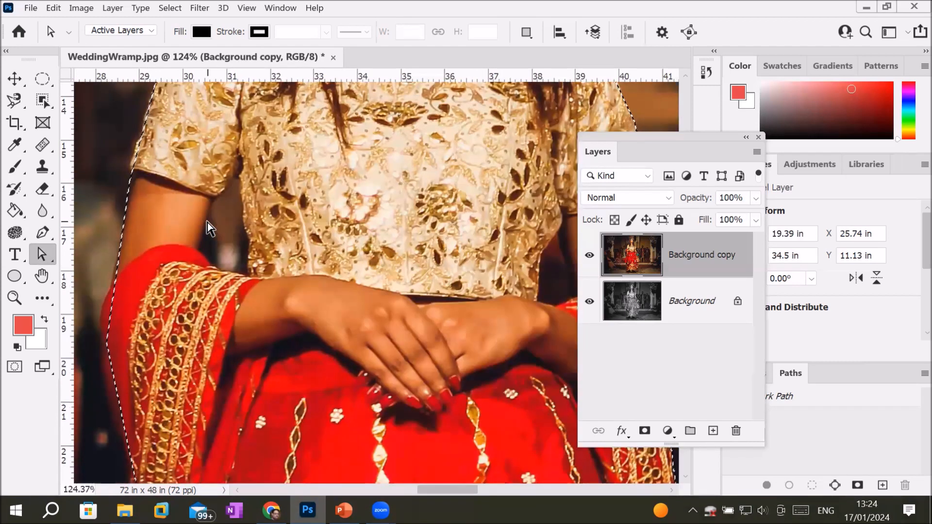
{"action": "left_click", "coordinate": [18, 100]}
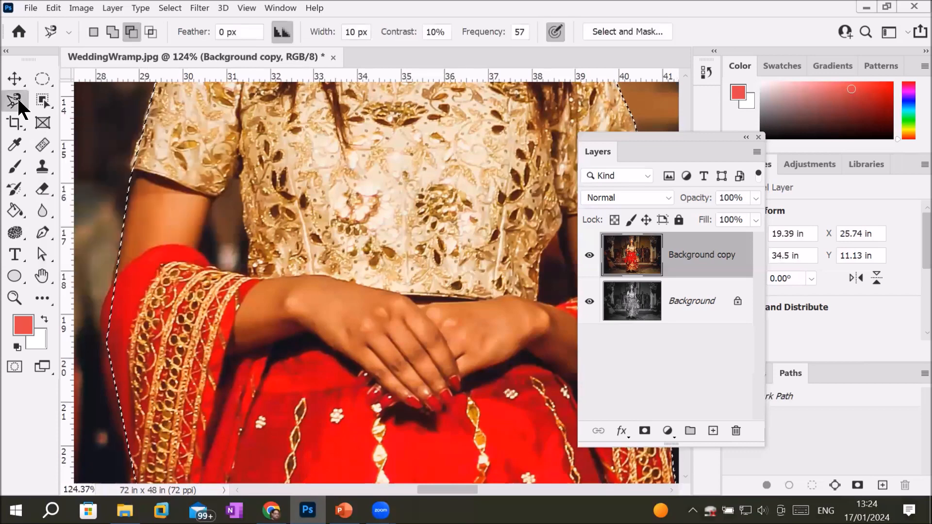
{"action": "left_click", "coordinate": [213, 202]}
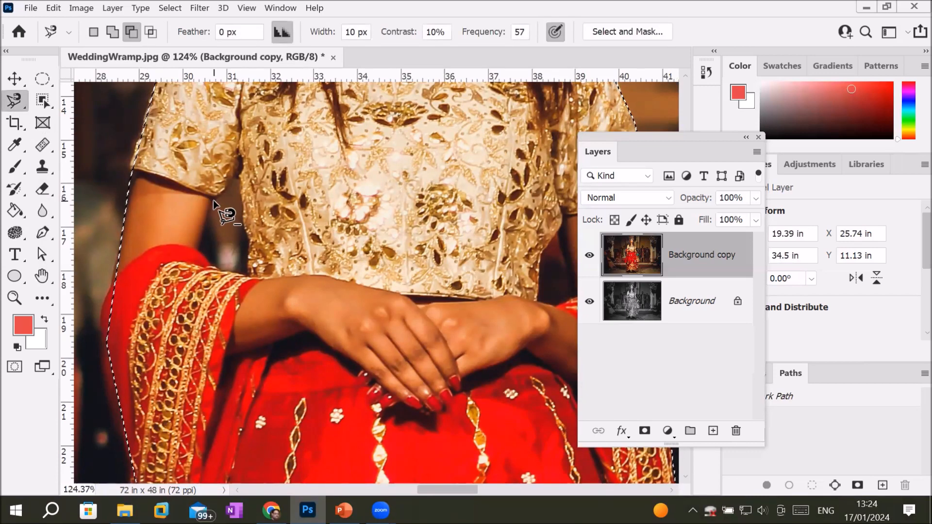
{"action": "left_click", "coordinate": [197, 247]}
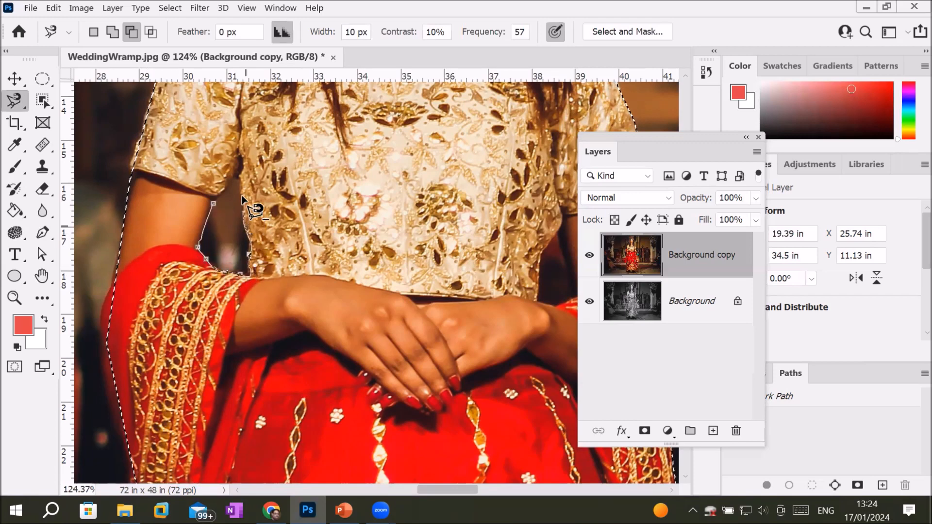
{"action": "left_click", "coordinate": [213, 205]}
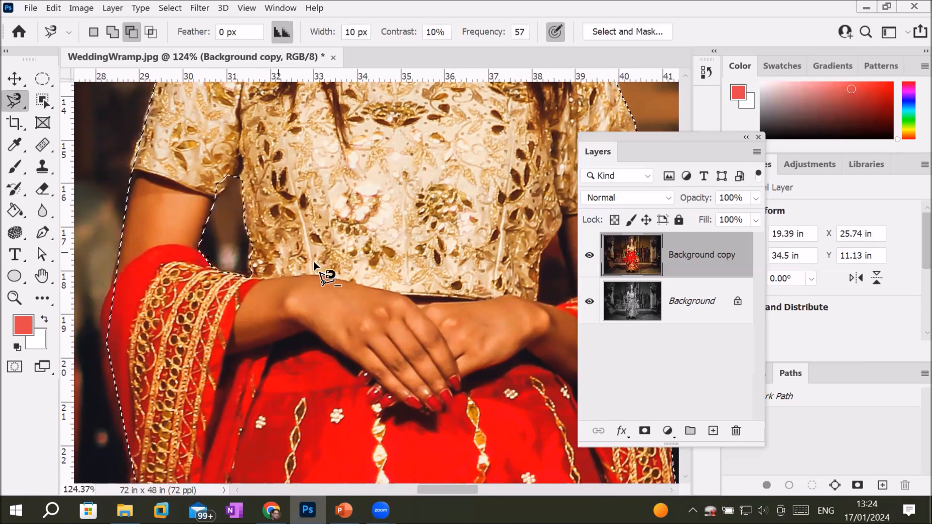
- Subtract the matching gap between the blouse and the arm on the photo's right side from the selection
{"action": "left_click_drag", "start_coordinate": [414, 243], "coordinate": [187, 229]}
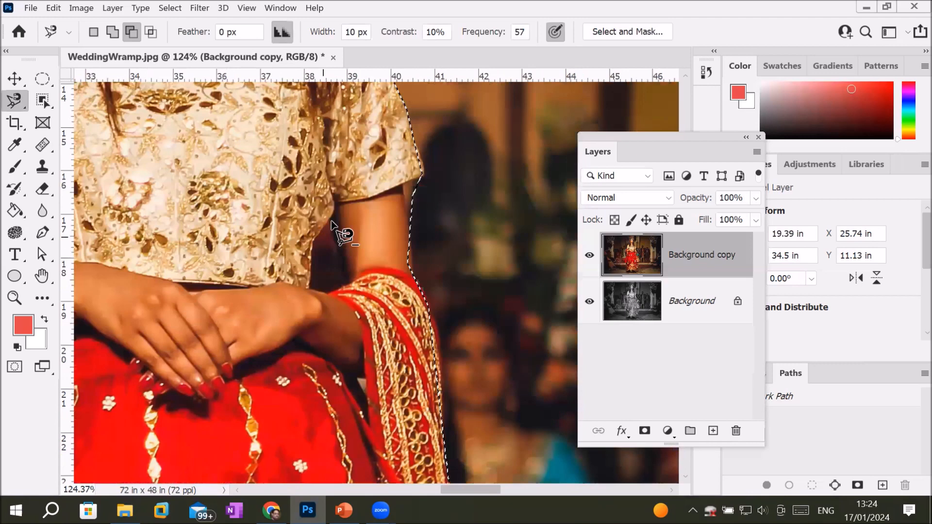
{"action": "left_click", "coordinate": [332, 214]}
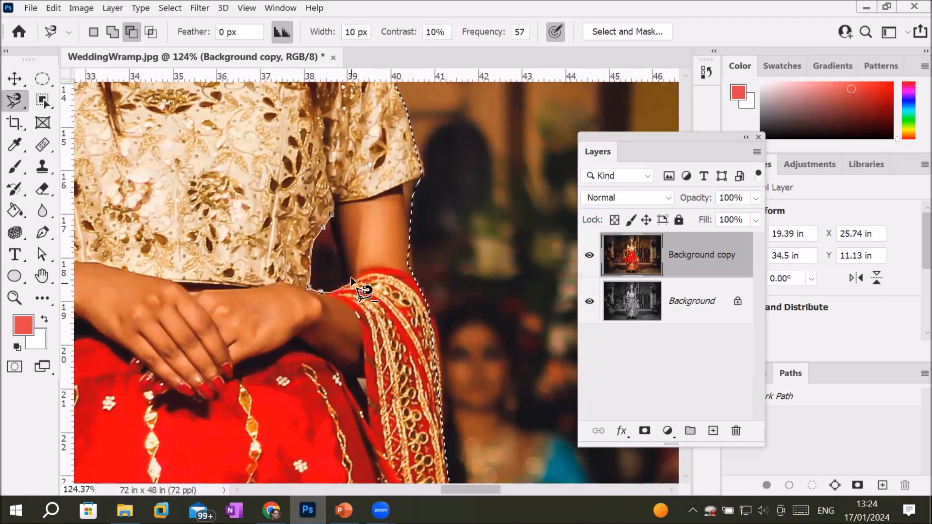
{"action": "left_click", "coordinate": [334, 217]}
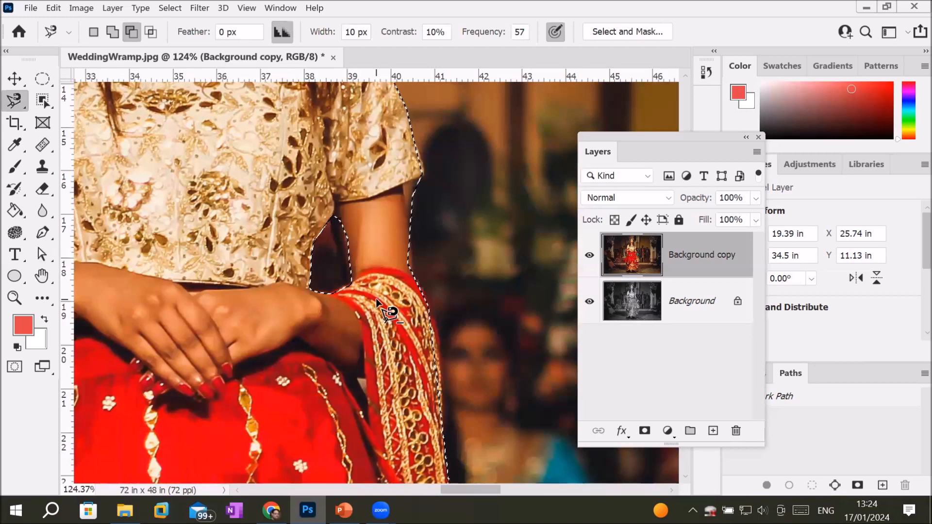
- Invert the selection and add a Black & White adjustment layer that leaves only the outfit in colour
{"action": "scroll", "coordinate": [379, 302], "scroll_direction": "down", "scroll_amount": 2}
{"action": "scroll", "coordinate": [381, 303], "scroll_direction": "down", "scroll_amount": 5}
{"action": "scroll", "coordinate": [380, 300], "scroll_direction": "down", "scroll_amount": 4}
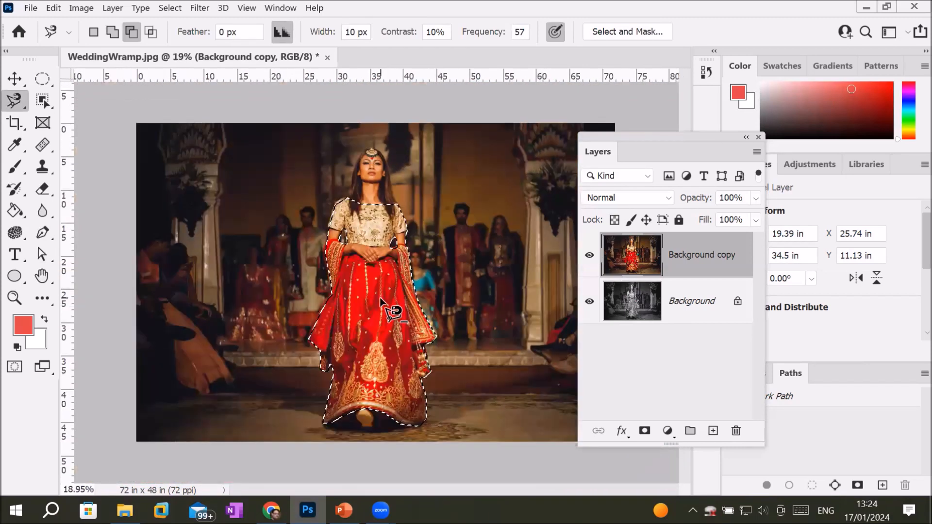
{"action": "right_click", "coordinate": [368, 274]}
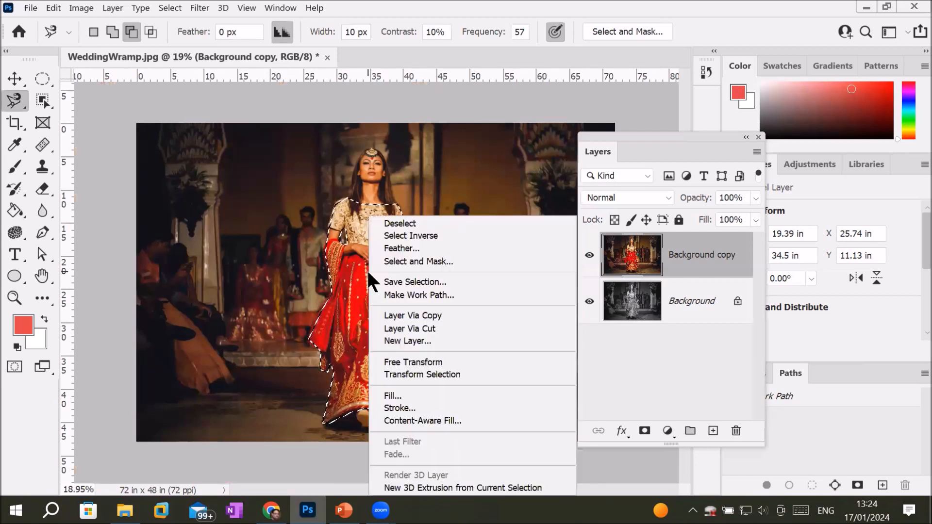
{"action": "left_click", "coordinate": [423, 236]}
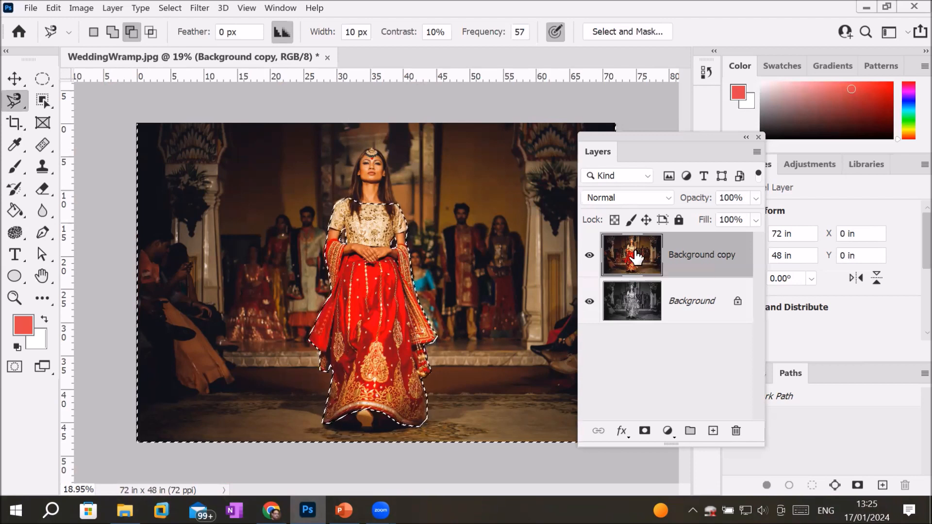
{"action": "left_click", "coordinate": [667, 430]}
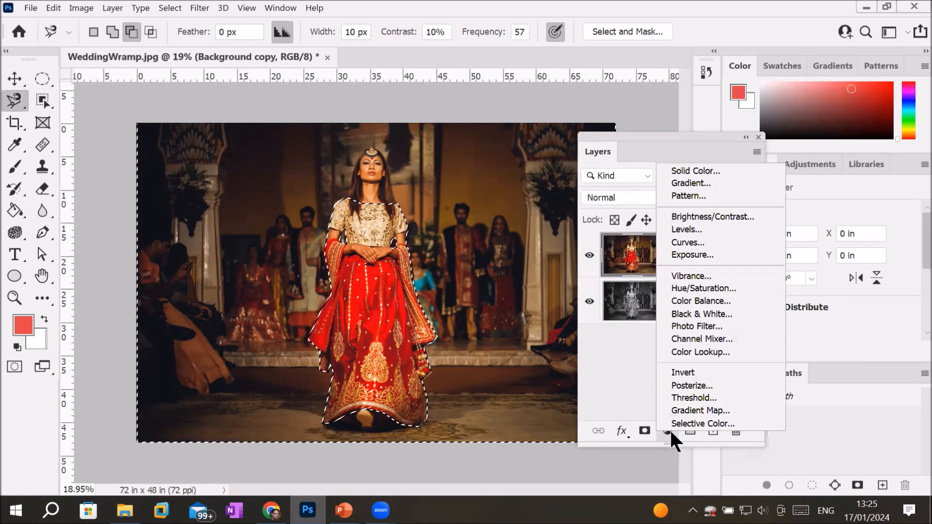
{"action": "left_click", "coordinate": [706, 315]}
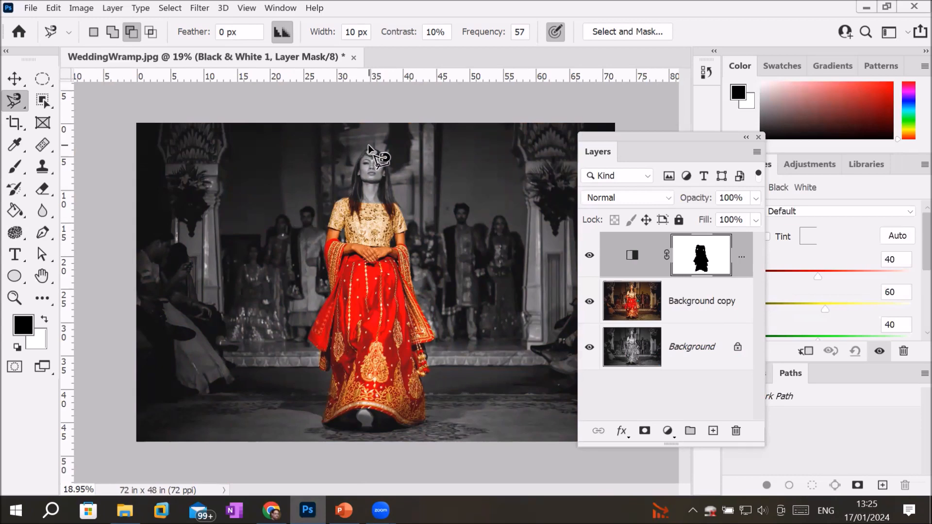
- Paint black on the Black & White layer's mask over the forehead dot with a 30-pixel brush to restore its colour
{"action": "scroll", "coordinate": [368, 144], "scroll_direction": "up", "scroll_amount": 5}
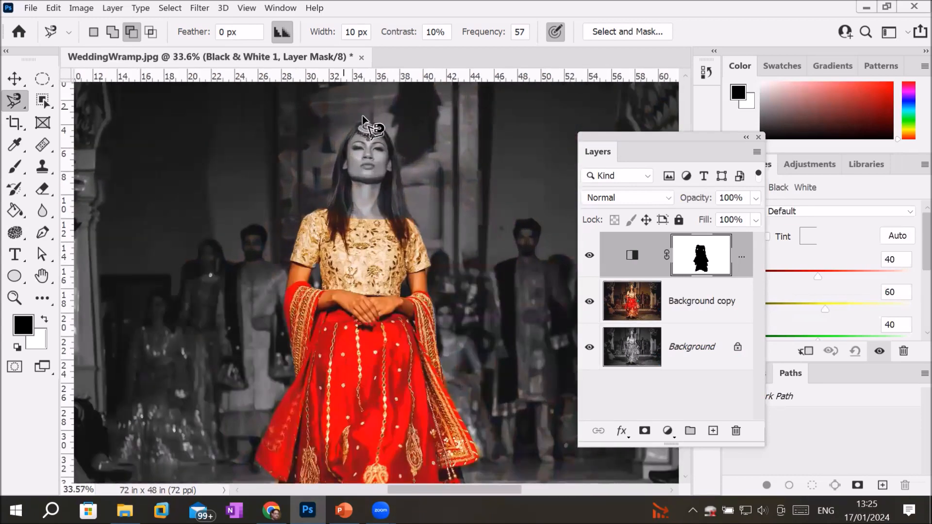
{"action": "scroll", "coordinate": [363, 115], "scroll_direction": "up", "scroll_amount": 6}
{"action": "scroll", "coordinate": [373, 115], "scroll_direction": "up", "scroll_amount": 7}
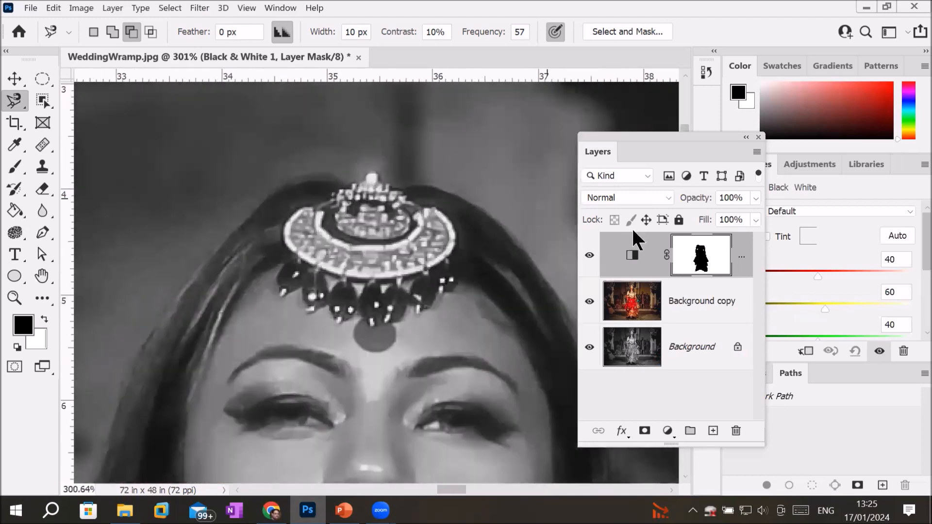
{"action": "left_click", "coordinate": [699, 254]}
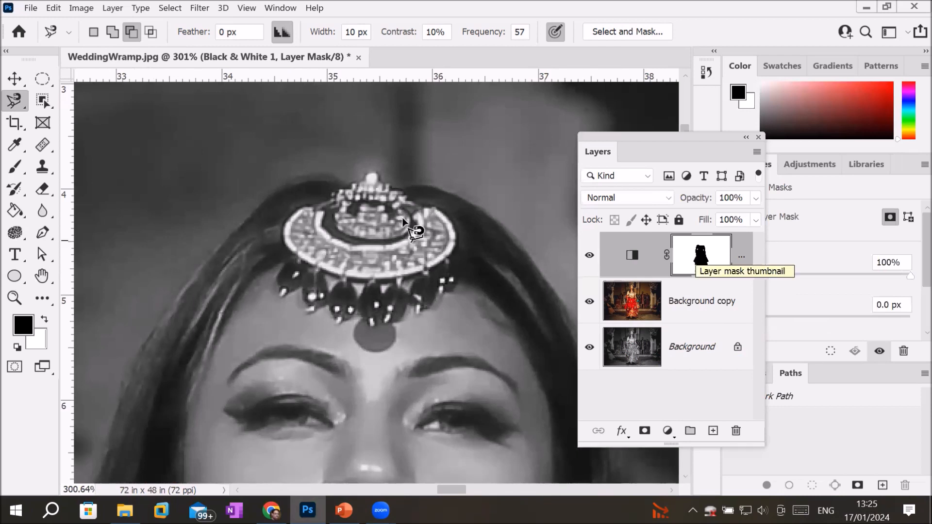
{"action": "left_click", "coordinate": [15, 170]}
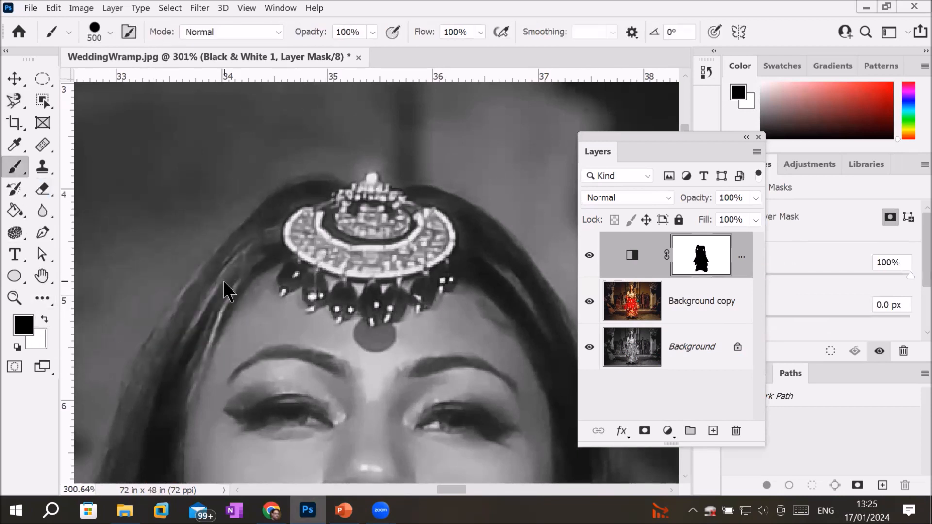
{"action": "key", "text": "bracketleft"}
{"action": "key", "text": "bracketleft"}
{"action": "key", "text": "bracketleft"}
{"action": "key", "text": "bracketleft"}
{"action": "key", "text": "bracketleft"}
{"action": "key", "text": "bracketleft"}
{"action": "key", "text": "bracketleft"}
{"action": "key", "text": "bracketleft"}
{"action": "key", "text": "bracketleft"}
{"action": "key", "text": "bracketleft"}
{"action": "key", "text": "bracketleft"}
{"action": "key", "text": "bracketleft"}
{"action": "key", "text": "bracketleft"}
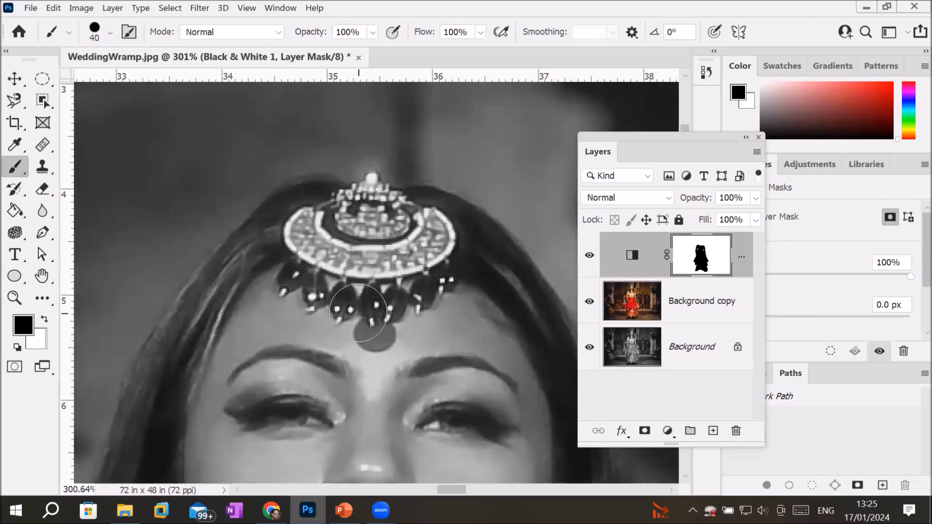
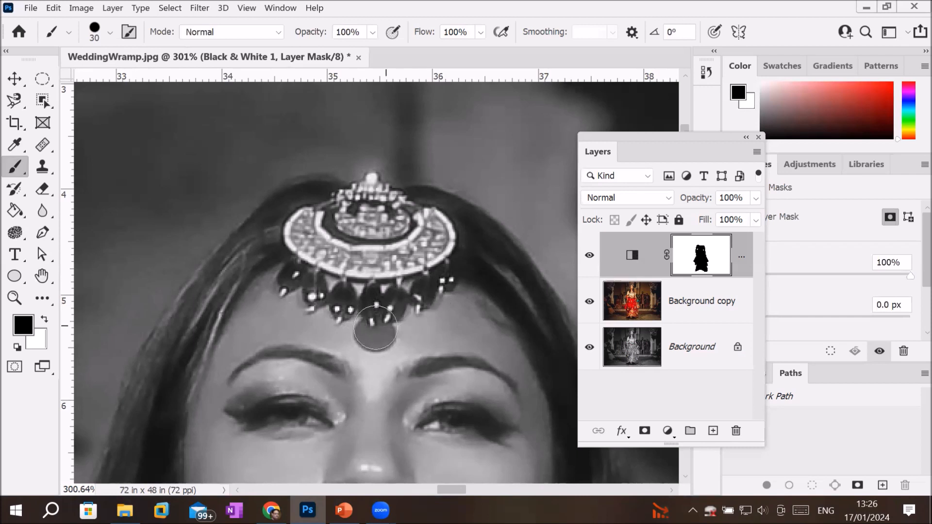
{"action": "left_click", "coordinate": [376, 336]}
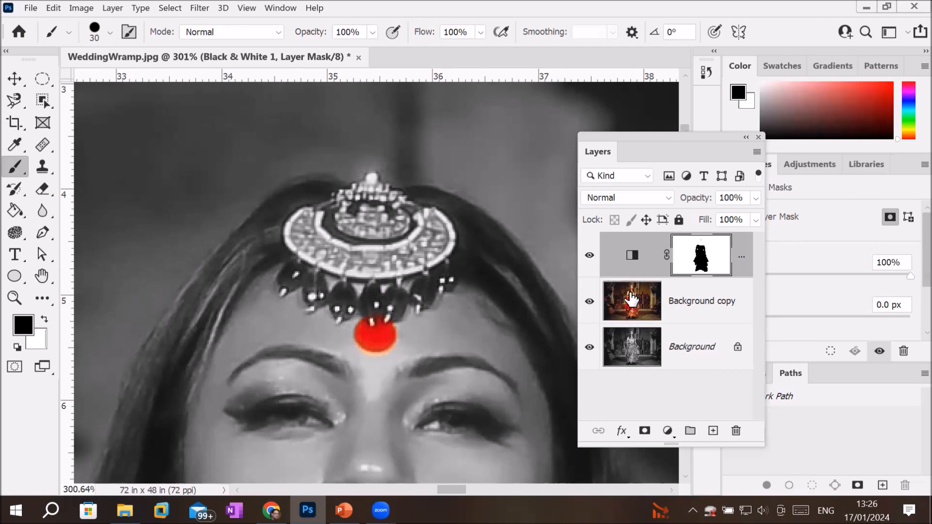
- Paint the mask black over the head ornament and its hanging beads to bring back their colour
{"action": "mouse_move", "coordinate": [374, 204]}
{"action": "left_mouse_down"}
{"action": "mouse_move", "coordinate": [359, 194]}
{"action": "mouse_move", "coordinate": [354, 206]}
{"action": "mouse_move", "coordinate": [435, 228]}
{"action": "mouse_move", "coordinate": [412, 261]}
{"action": "mouse_move", "coordinate": [357, 256]}
{"action": "mouse_move", "coordinate": [304, 226]}
{"action": "mouse_move", "coordinate": [299, 264]}
{"action": "mouse_move", "coordinate": [311, 286]}
{"action": "mouse_move", "coordinate": [388, 298]}
{"action": "mouse_move", "coordinate": [446, 272]}
{"action": "mouse_move", "coordinate": [410, 274]}
{"action": "mouse_move", "coordinate": [417, 310]}
{"action": "left_mouse_up"}
{"action": "scroll", "coordinate": [480, 396], "scroll_direction": "down", "scroll_amount": 10}
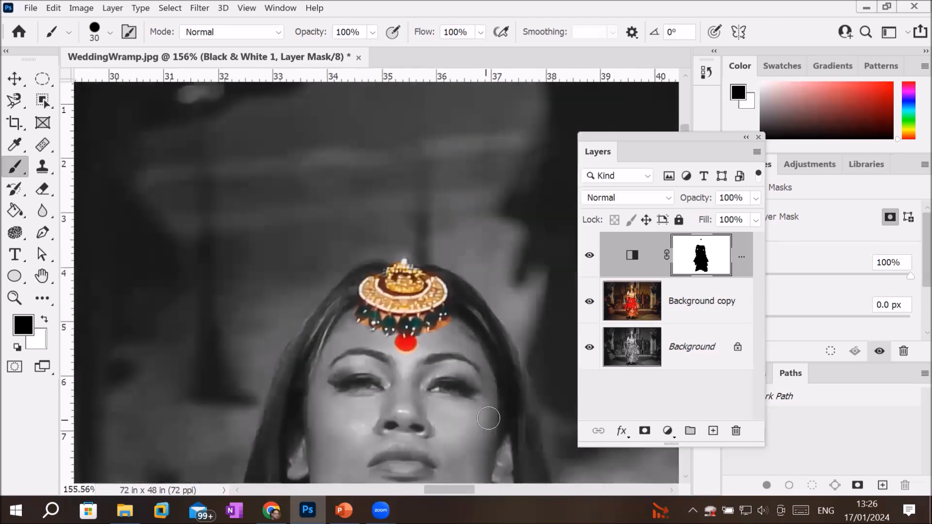
{"action": "scroll", "coordinate": [508, 423], "scroll_direction": "down", "scroll_amount": 5}
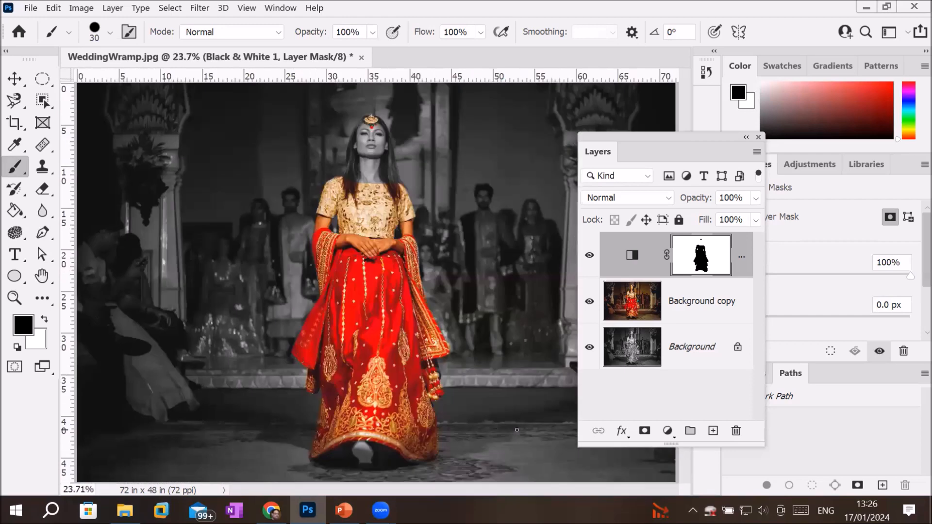
- Paint the mask white over the bare upper arm on the photo's right side to turn the skin black and white
{"action": "scroll", "coordinate": [457, 307], "scroll_direction": "up", "scroll_amount": 3}
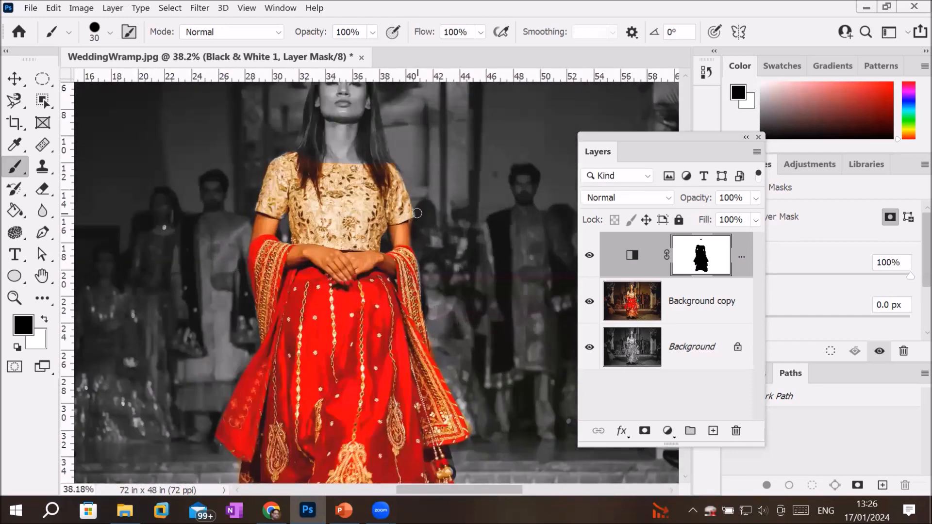
{"action": "scroll", "coordinate": [417, 213], "scroll_direction": "up", "scroll_amount": 3}
{"action": "scroll", "coordinate": [417, 213], "scroll_direction": "up", "scroll_amount": 2}
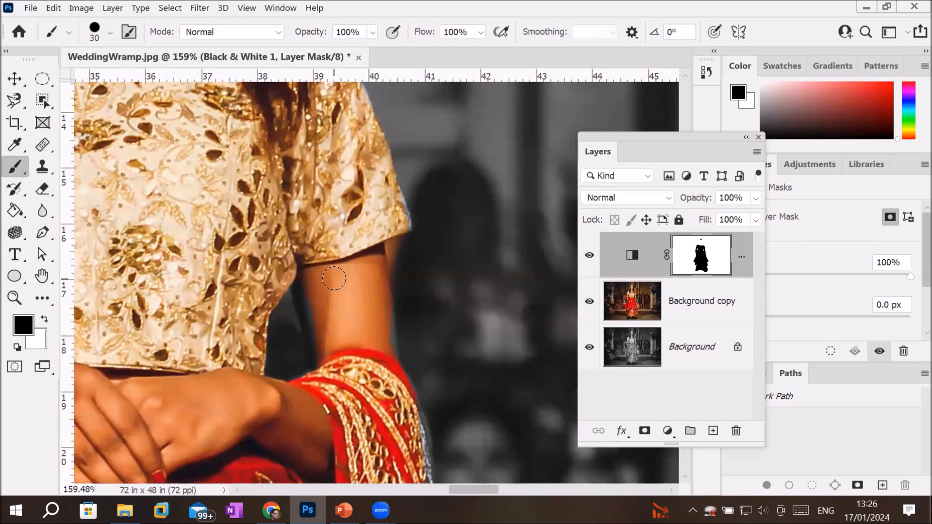
{"action": "left_click", "coordinate": [45, 320]}
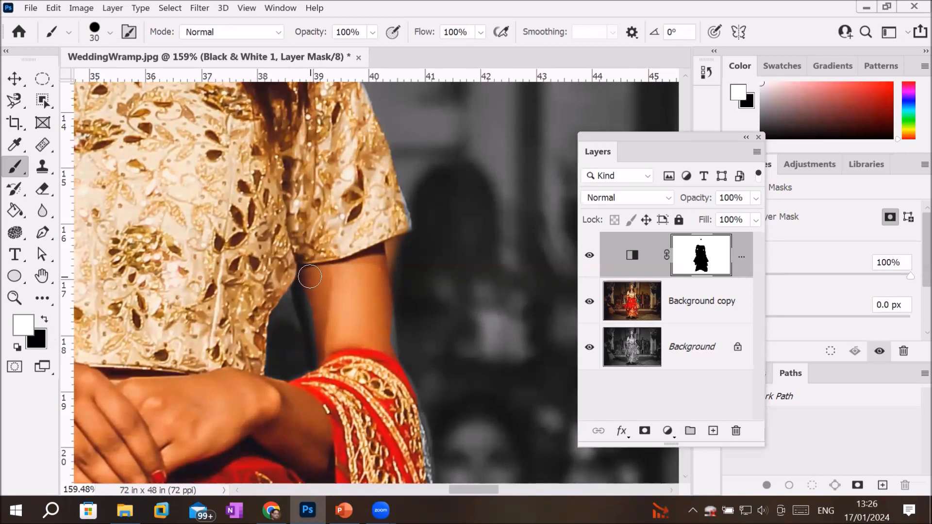
{"action": "left_click_drag", "start_coordinate": [340, 275], "coordinate": [387, 259]}
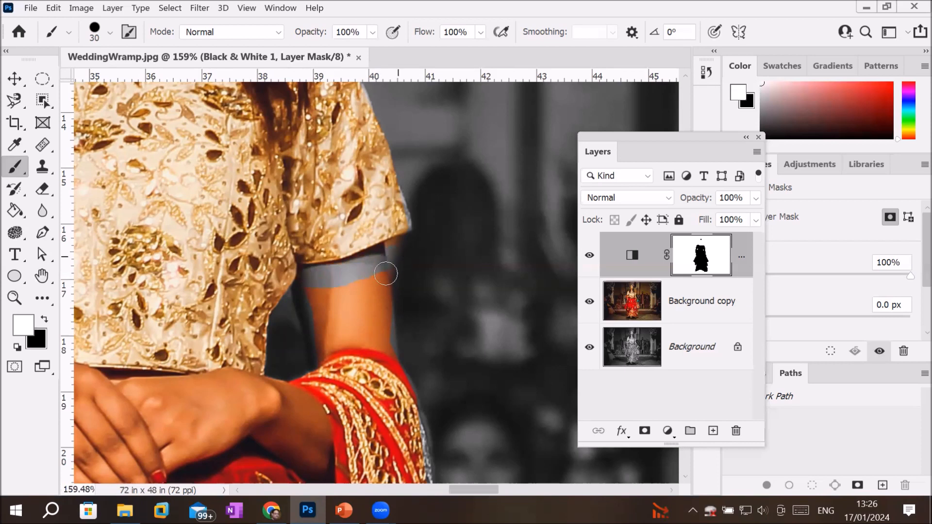
{"action": "left_click_drag", "start_coordinate": [321, 299], "coordinate": [315, 294]}
{"action": "mouse_move", "coordinate": [318, 331]}
{"action": "left_mouse_down"}
{"action": "mouse_move", "coordinate": [319, 339]}
{"action": "mouse_move", "coordinate": [404, 346]}
{"action": "mouse_move", "coordinate": [325, 325]}
{"action": "left_mouse_up"}
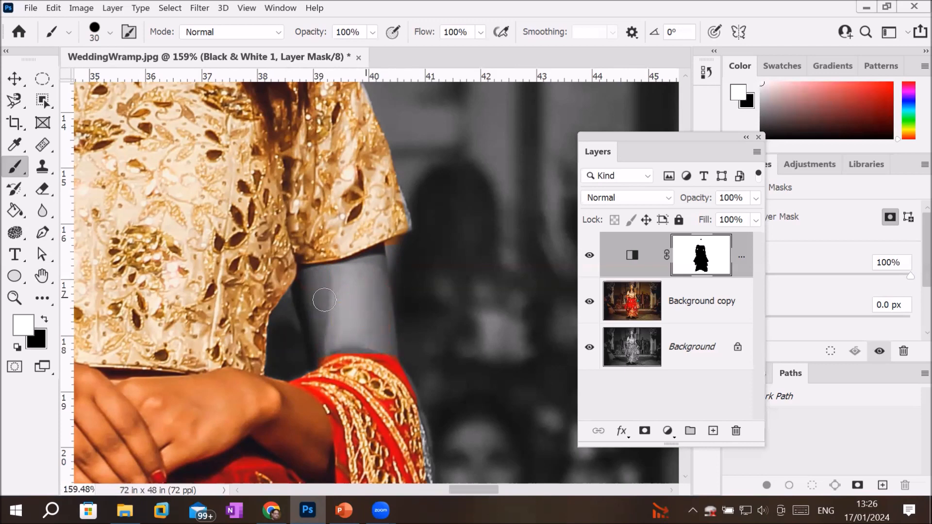
- Paint the mask white over the bare upper arm on the photo's left side, between sleeve and shawl
{"action": "left_click_drag", "start_coordinate": [232, 308], "coordinate": [525, 261]}
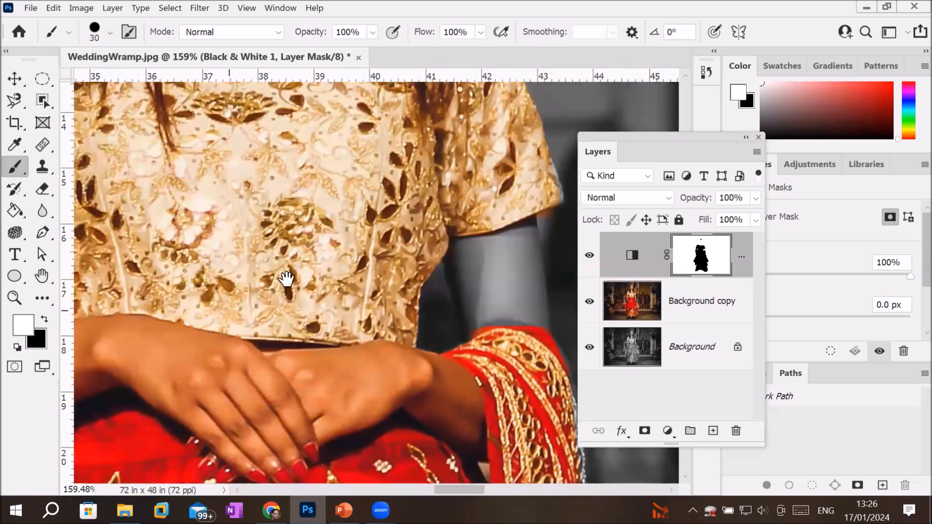
{"action": "left_click_drag", "start_coordinate": [285, 277], "coordinate": [352, 209]}
{"action": "mouse_move", "coordinate": [491, 183]}
{"action": "left_mouse_down"}
{"action": "mouse_move", "coordinate": [427, 183]}
{"action": "mouse_move", "coordinate": [388, 200]}
{"action": "mouse_move", "coordinate": [368, 225]}
{"action": "mouse_move", "coordinate": [419, 197]}
{"action": "mouse_move", "coordinate": [481, 190]}
{"action": "mouse_move", "coordinate": [493, 148]}
{"action": "left_mouse_up"}
{"action": "mouse_move", "coordinate": [401, 107]}
{"action": "left_mouse_down"}
{"action": "mouse_move", "coordinate": [390, 135]}
{"action": "mouse_move", "coordinate": [437, 139]}
{"action": "mouse_move", "coordinate": [448, 156]}
{"action": "mouse_move", "coordinate": [391, 142]}
{"action": "mouse_move", "coordinate": [418, 116]}
{"action": "mouse_move", "coordinate": [389, 162]}
{"action": "mouse_move", "coordinate": [466, 160]}
{"action": "left_mouse_up"}
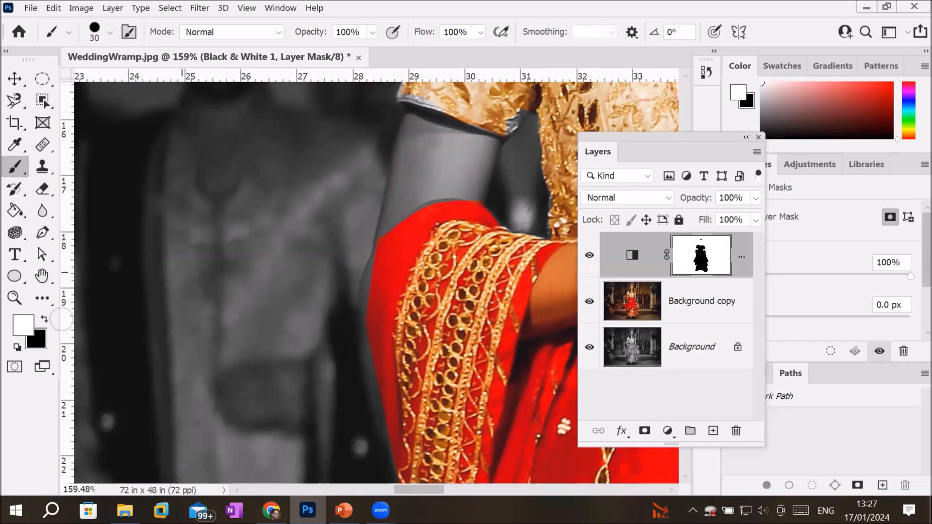
- Paint the mask black along the shawl's upper edge and the sleeve hem on the photo's left side to restore their colour
{"action": "key", "text": "x"}
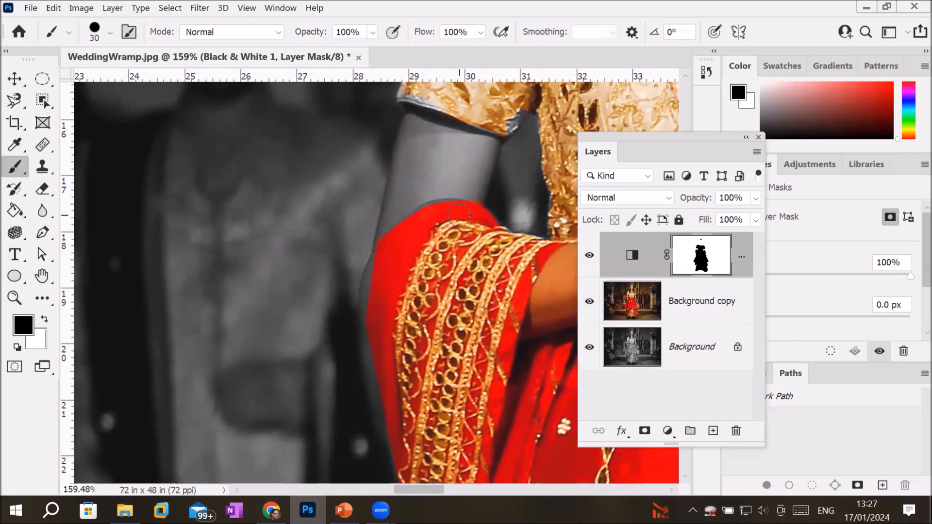
{"action": "left_click_drag", "start_coordinate": [435, 212], "coordinate": [390, 249]}
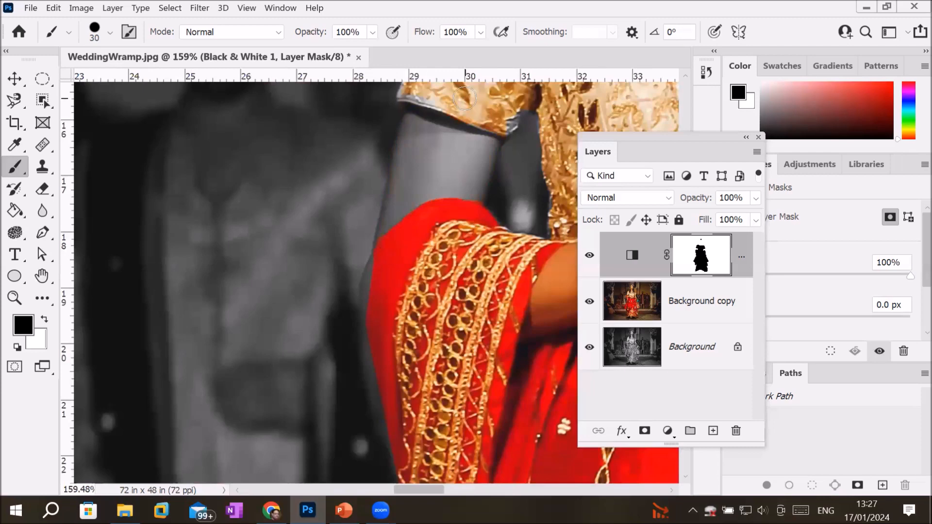
{"action": "left_click_drag", "start_coordinate": [464, 96], "coordinate": [374, 273]}
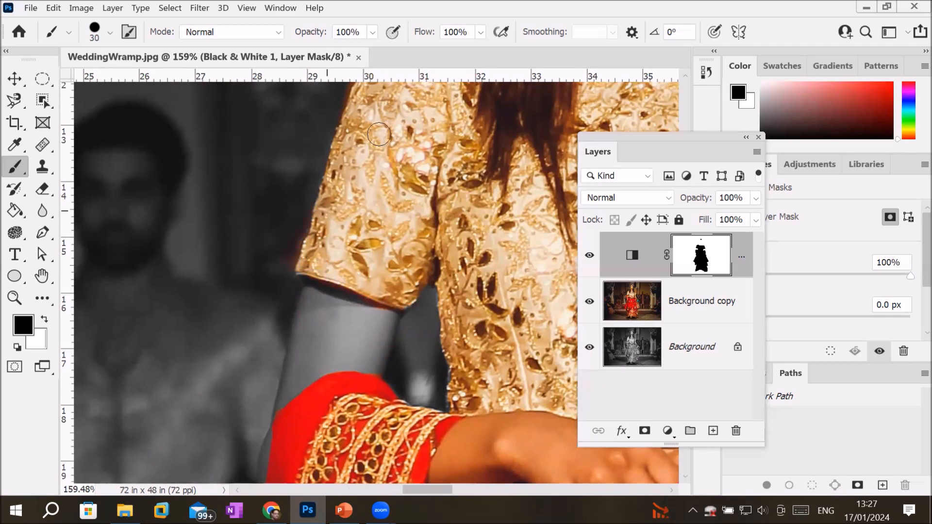
{"action": "scroll", "coordinate": [445, 205], "scroll_direction": "down", "scroll_amount": 6}
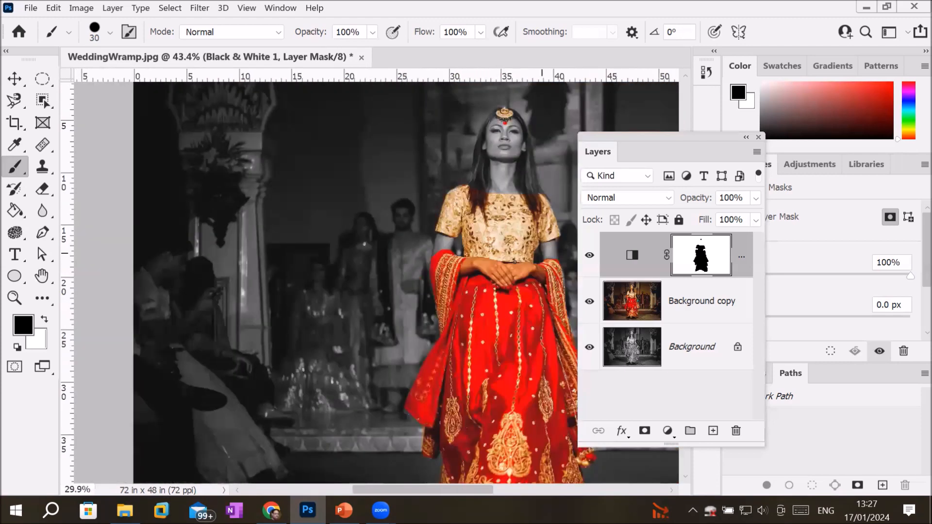
{"action": "scroll", "coordinate": [515, 262], "scroll_direction": "down", "scroll_amount": 2}
{"action": "scroll", "coordinate": [465, 347], "scroll_direction": "down", "scroll_amount": 1}
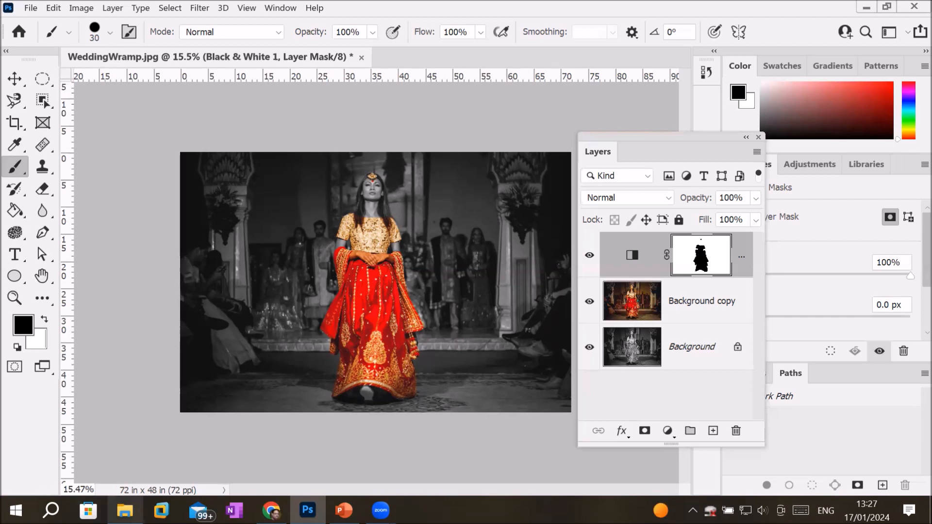
- Switch to the Models folder in File Explorer and open B-andW-Models (3).jpg in Photoshop as a separate document
{"action": "mouse_move", "coordinate": [125, 510]}
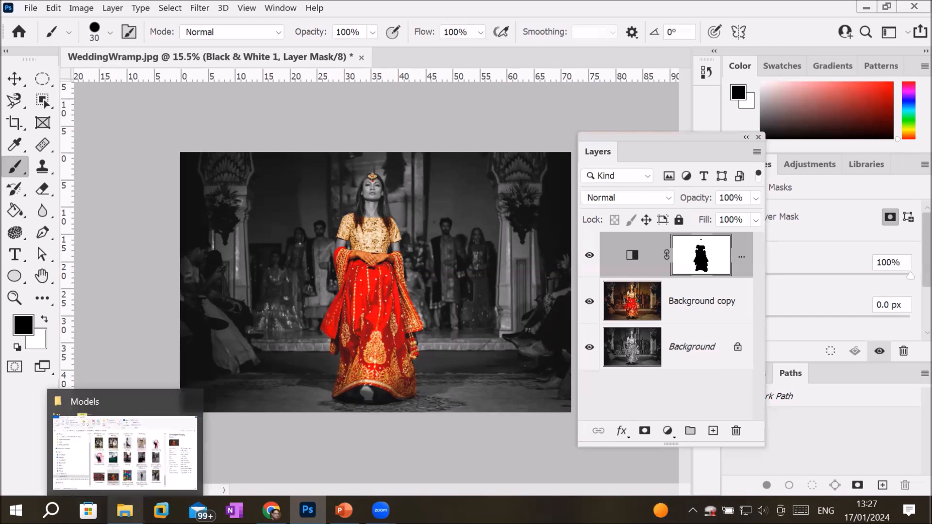
{"action": "left_click", "coordinate": [131, 420]}
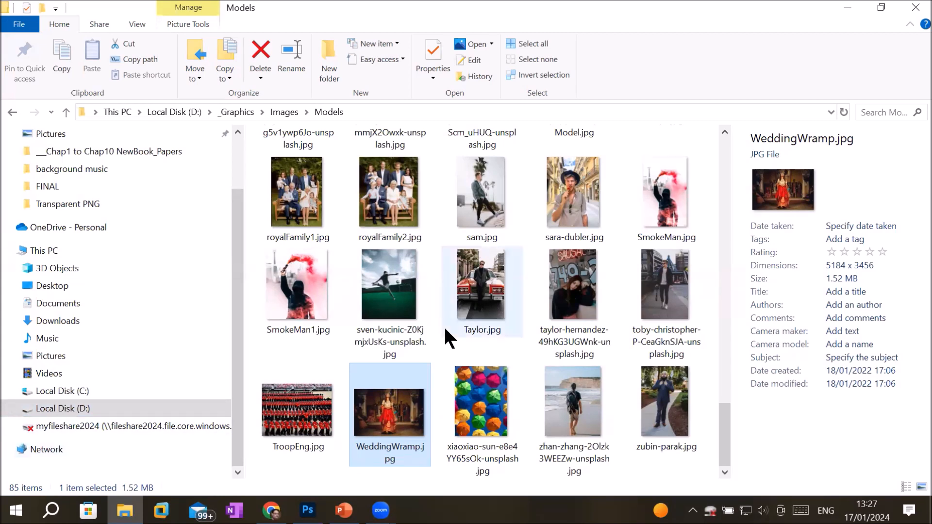
{"action": "left_click", "coordinate": [482, 242]}
{"action": "left_click_drag", "start_coordinate": [720, 421], "coordinate": [737, 311]}
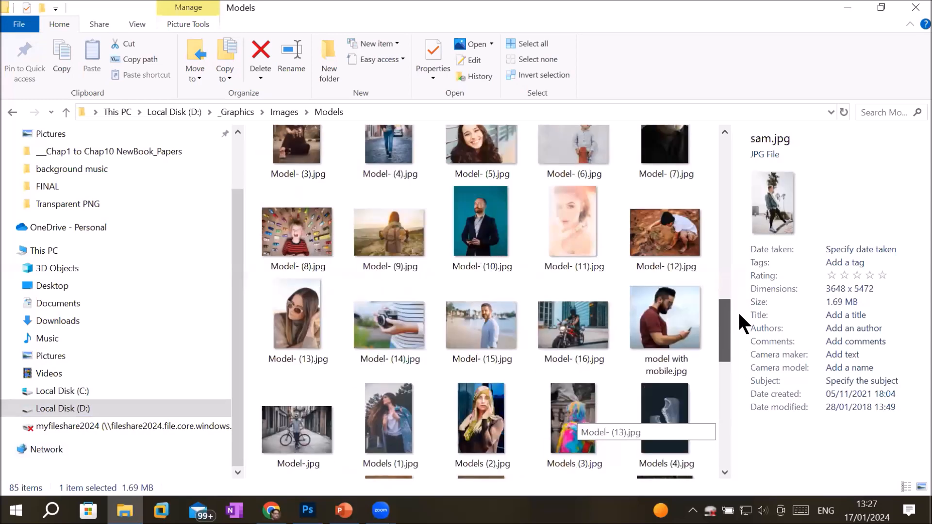
{"action": "left_click_drag", "start_coordinate": [739, 278], "coordinate": [739, 238]}
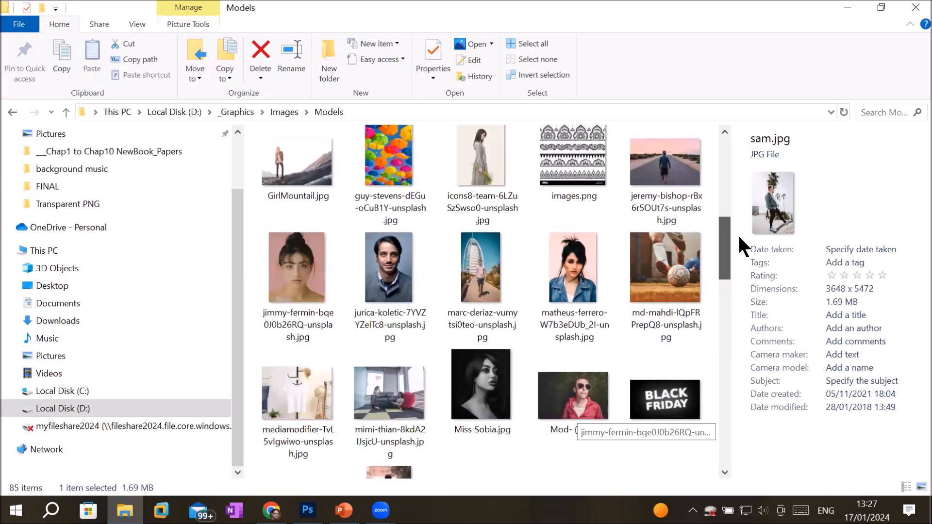
{"action": "left_click_drag", "start_coordinate": [738, 234], "coordinate": [748, 170]}
{"action": "left_click", "coordinate": [669, 317]}
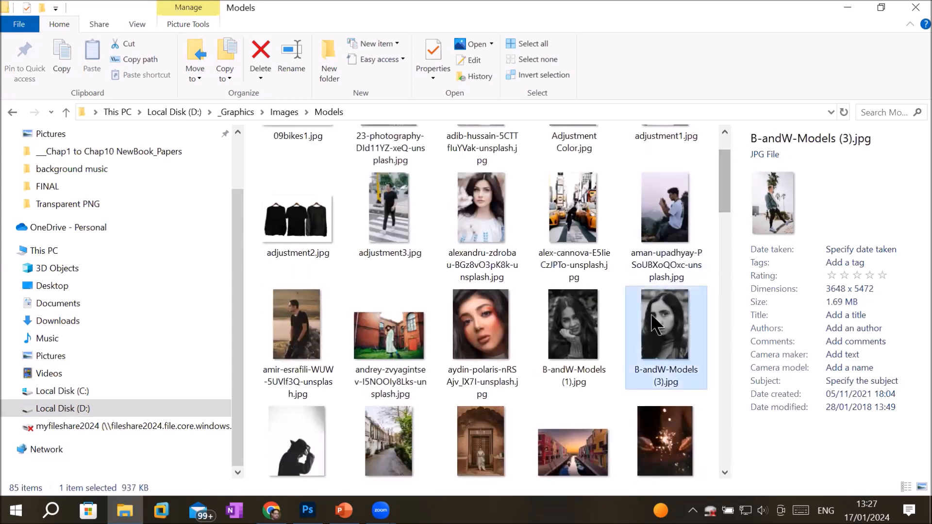
{"action": "left_click_drag", "start_coordinate": [669, 318], "coordinate": [427, 58]}
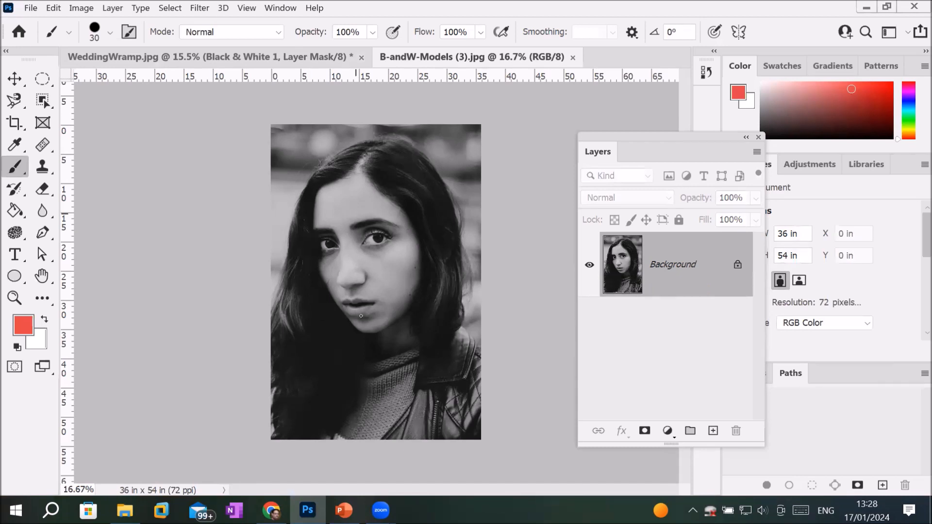
- Select the woman's face, including the eye on the photo's left side, with the Quick Selection tool
{"action": "scroll", "coordinate": [360, 316], "scroll_direction": "up", "scroll_amount": 2}
{"action": "scroll", "coordinate": [361, 315], "scroll_direction": "up", "scroll_amount": 2}
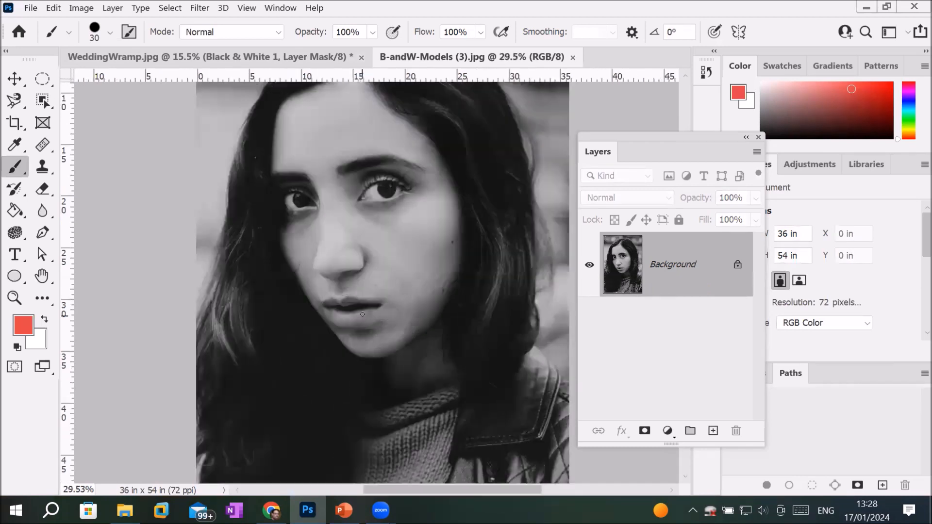
{"action": "scroll", "coordinate": [365, 312], "scroll_direction": "down", "scroll_amount": 2}
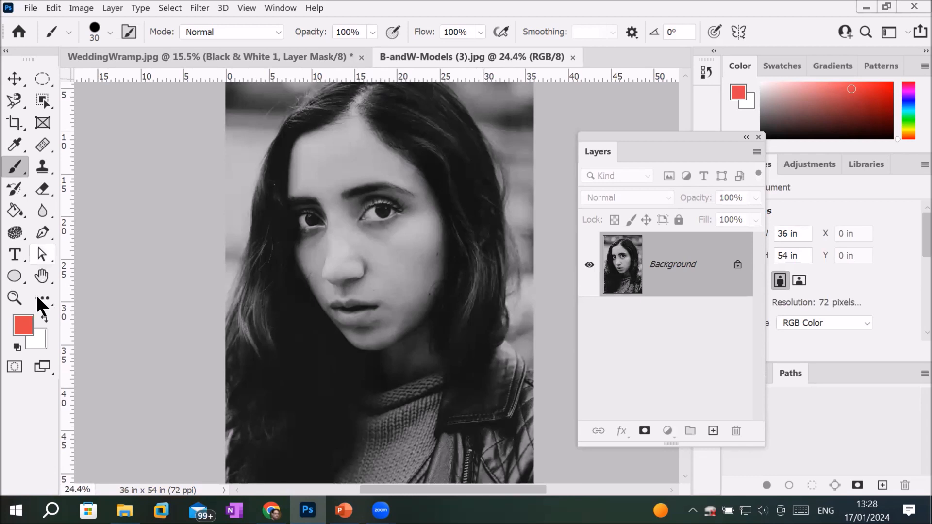
{"action": "left_click", "coordinate": [43, 101]}
{"action": "right_click", "coordinate": [42, 101]}
{"action": "left_click", "coordinate": [114, 116]}
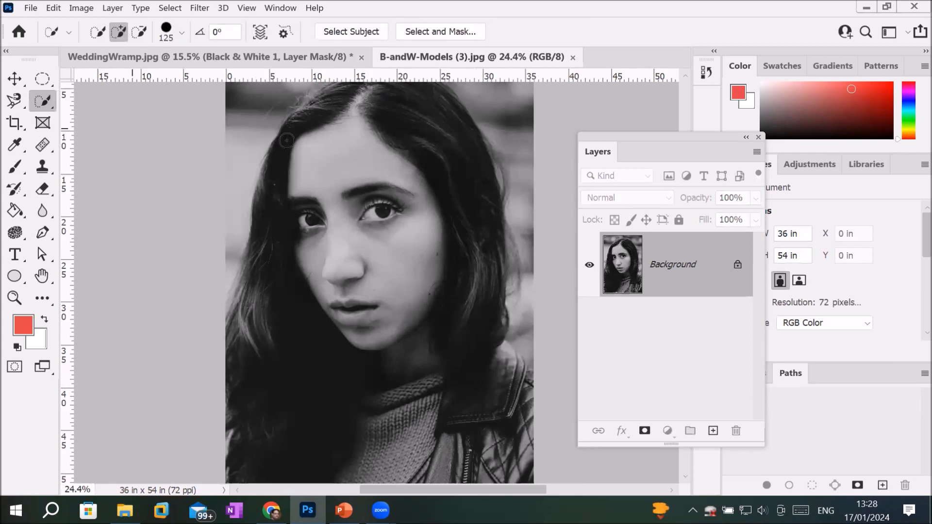
{"action": "mouse_move", "coordinate": [311, 155]}
{"action": "left_mouse_down"}
{"action": "mouse_move", "coordinate": [315, 194]}
{"action": "mouse_move", "coordinate": [389, 257]}
{"action": "mouse_move", "coordinate": [340, 296]}
{"action": "mouse_move", "coordinate": [380, 329]}
{"action": "mouse_move", "coordinate": [335, 232]}
{"action": "mouse_move", "coordinate": [313, 221]}
{"action": "left_mouse_up"}
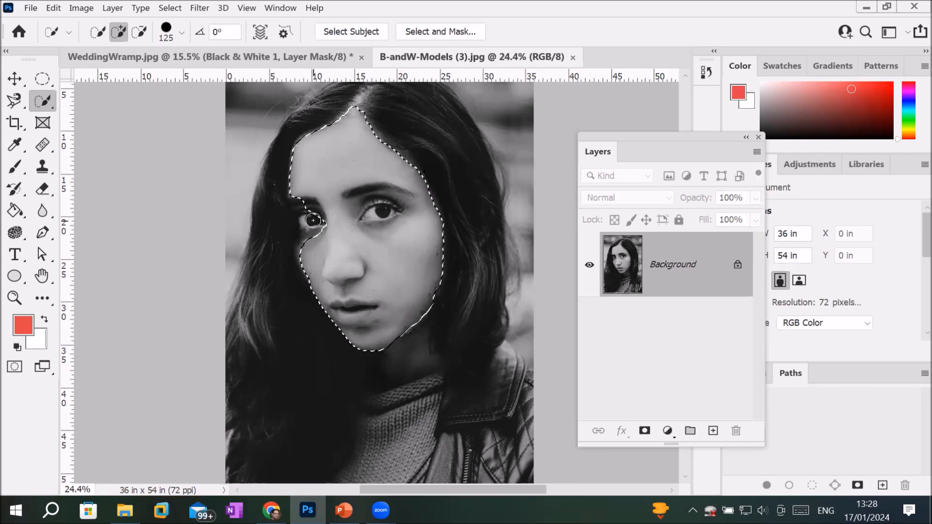
{"action": "left_click_drag", "start_coordinate": [316, 213], "coordinate": [300, 242]}
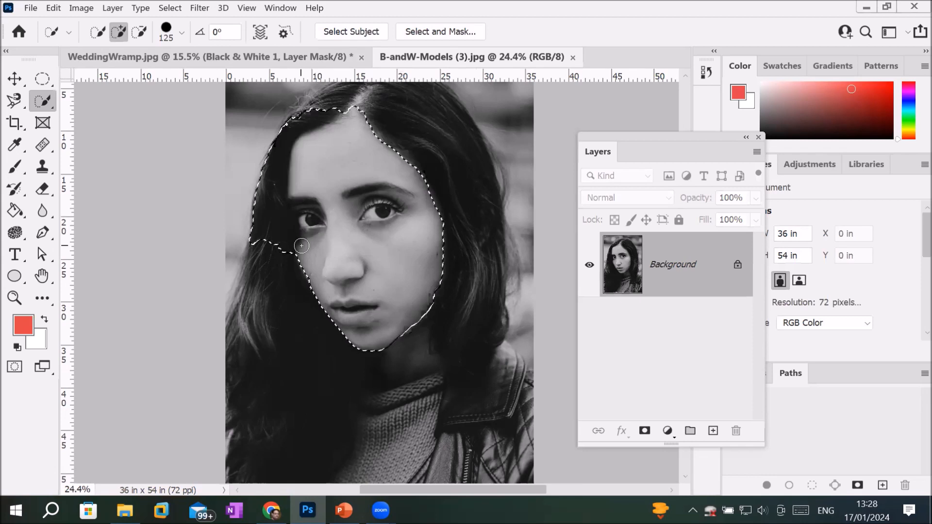
- Subtract the hair beside the forehead and eye on the photo's left side from the face selection
{"action": "left_click", "coordinate": [302, 121], "text": "alt"}
{"action": "mouse_move", "coordinate": [301, 120]}
{"action": "left_mouse_down"}
{"action": "mouse_move", "coordinate": [269, 156]}
{"action": "mouse_move", "coordinate": [267, 208]}
{"action": "mouse_move", "coordinate": [285, 260]}
{"action": "mouse_move", "coordinate": [293, 230]}
{"action": "mouse_move", "coordinate": [272, 202]}
{"action": "left_mouse_up"}
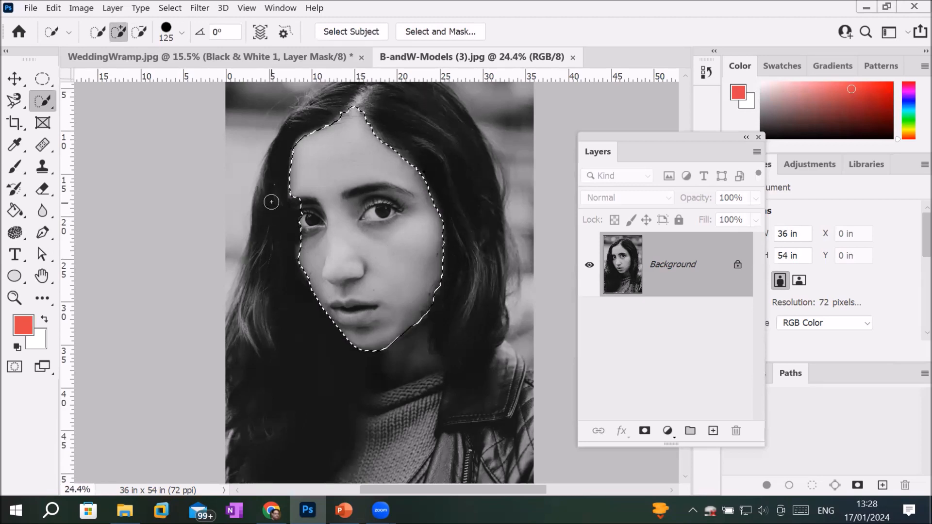
{"action": "scroll", "coordinate": [421, 176], "scroll_direction": "up", "scroll_amount": 2}
{"action": "scroll", "coordinate": [340, 166], "scroll_direction": "up", "scroll_amount": 3}
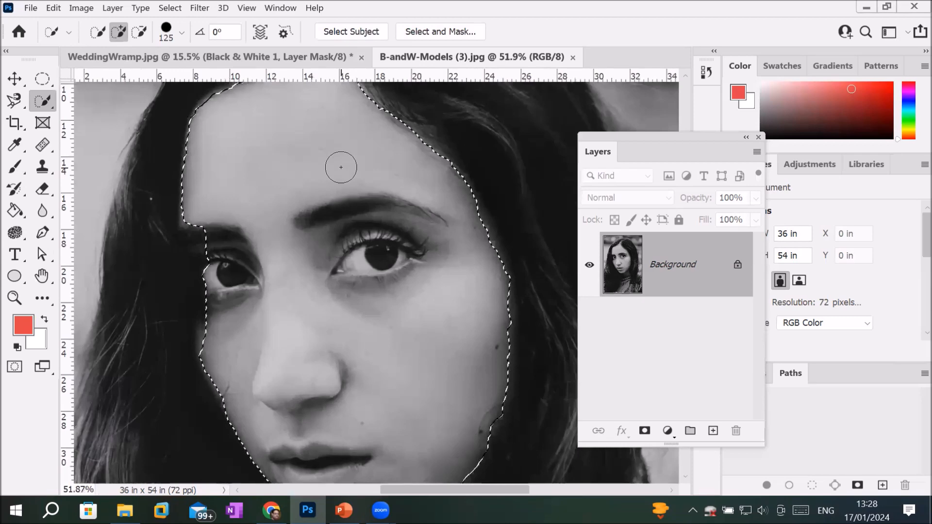
{"action": "scroll", "coordinate": [340, 168], "scroll_direction": "down", "scroll_amount": 1}
{"action": "scroll", "coordinate": [341, 167], "scroll_direction": "down", "scroll_amount": 3}
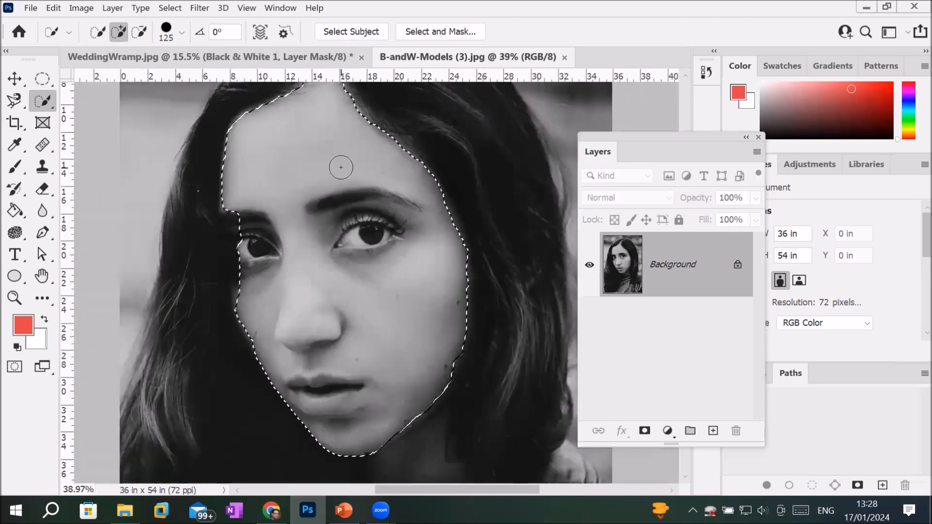
- Add a Solid Color fill layer in salmon pink f56e6e over the selected face
{"action": "scroll", "coordinate": [341, 167], "scroll_direction": "down", "scroll_amount": 2}
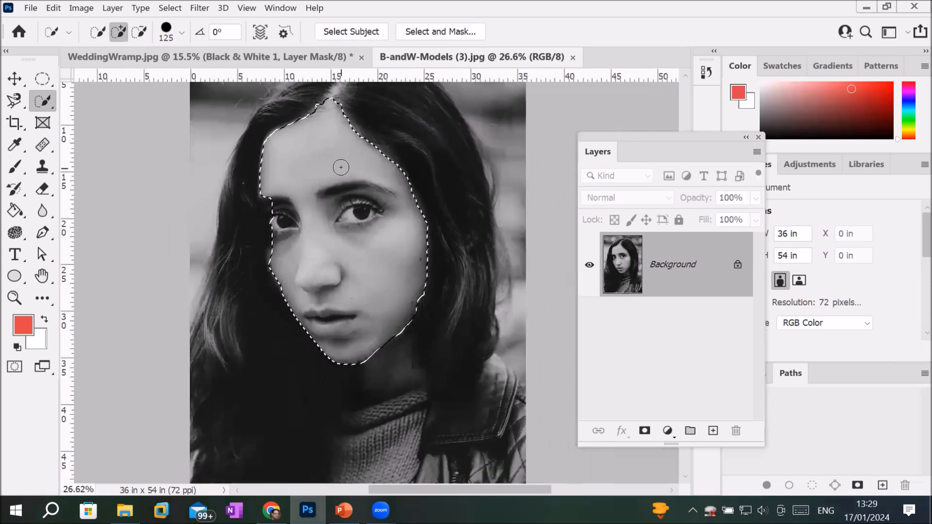
{"action": "left_click", "coordinate": [667, 430]}
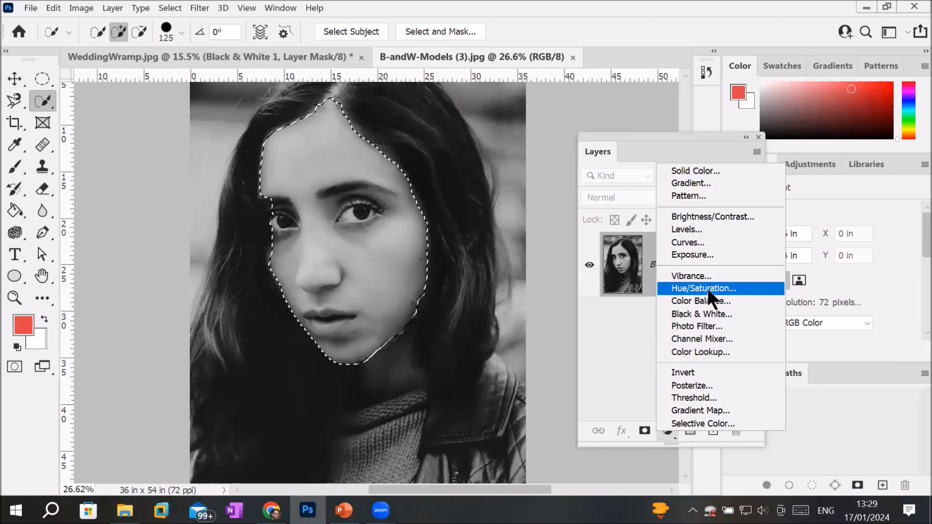
{"action": "left_click", "coordinate": [703, 170]}
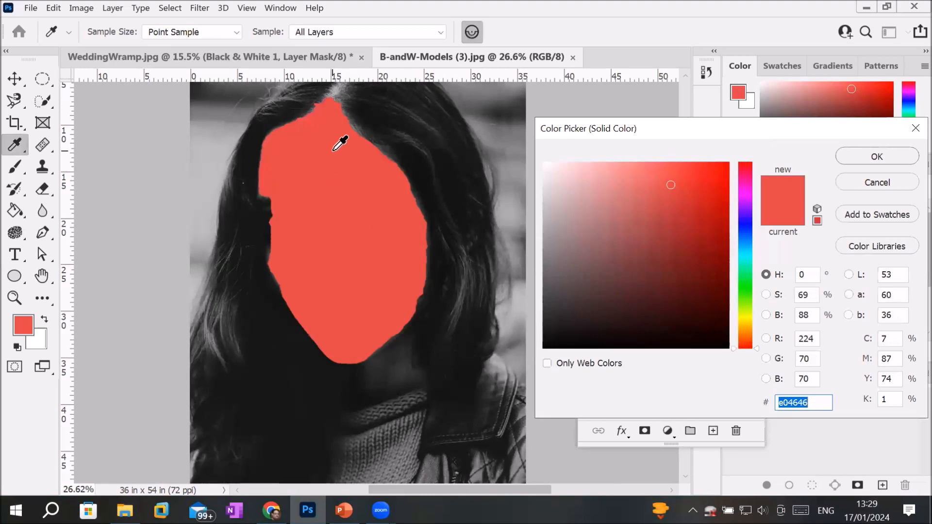
{"action": "left_click", "coordinate": [648, 183]}
{"action": "left_click_drag", "start_coordinate": [620, 180], "coordinate": [609, 177]}
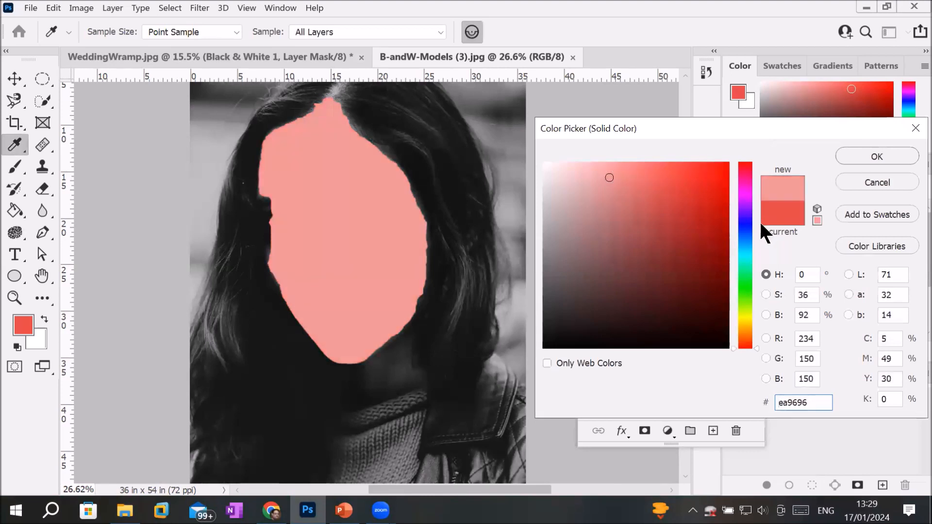
{"action": "mouse_move", "coordinate": [567, 189]}
{"action": "left_mouse_down"}
{"action": "mouse_move", "coordinate": [587, 205]}
{"action": "mouse_move", "coordinate": [612, 175]}
{"action": "mouse_move", "coordinate": [665, 169]}
{"action": "mouse_move", "coordinate": [645, 170]}
{"action": "left_mouse_up"}
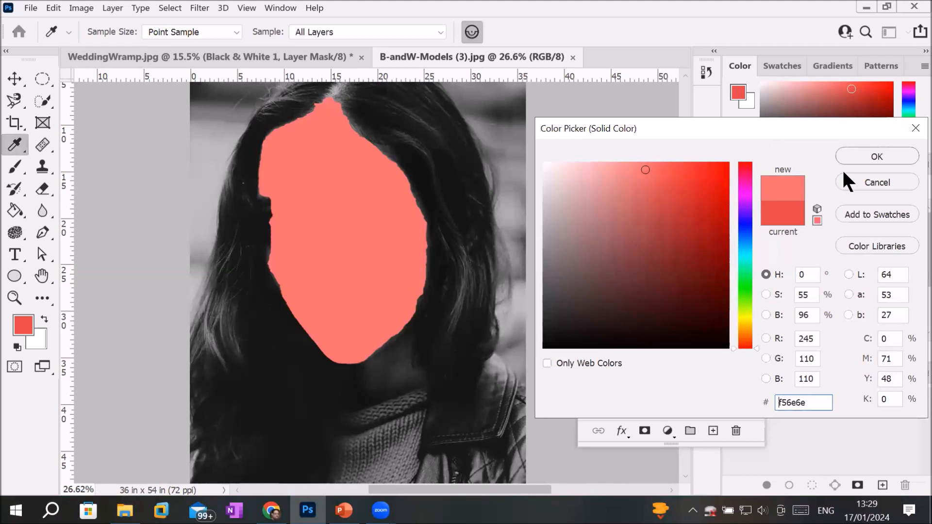
{"action": "left_click", "coordinate": [869, 155]}
{"action": "key", "text": "w"}
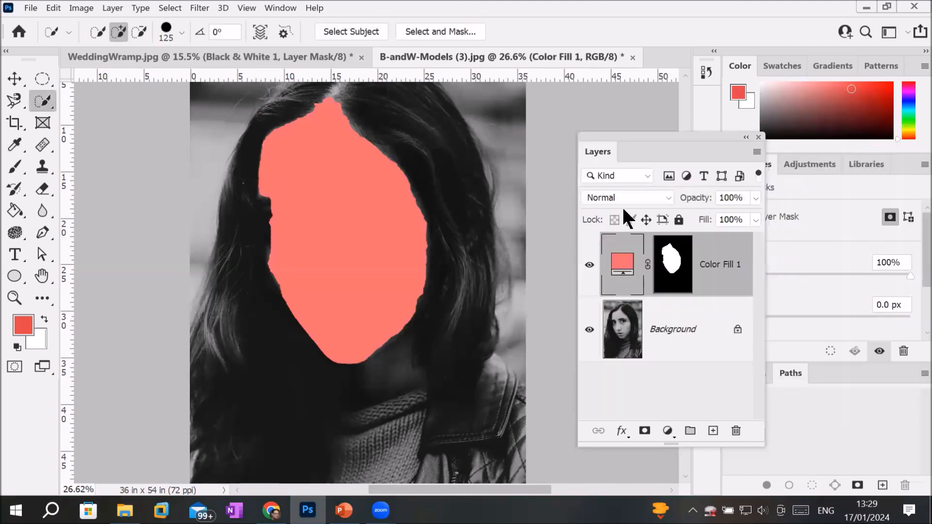
- Try lowering the face colour fill's opacity to 32% in Normal mode, and restore it to 100%
{"action": "left_click", "coordinate": [666, 198]}
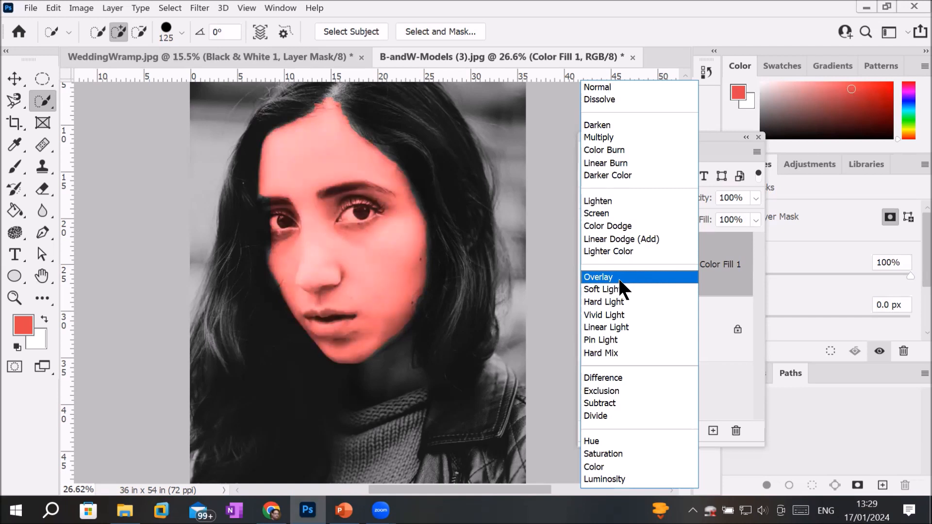
{"action": "left_click", "coordinate": [626, 89]}
{"action": "left_click", "coordinate": [756, 197]}
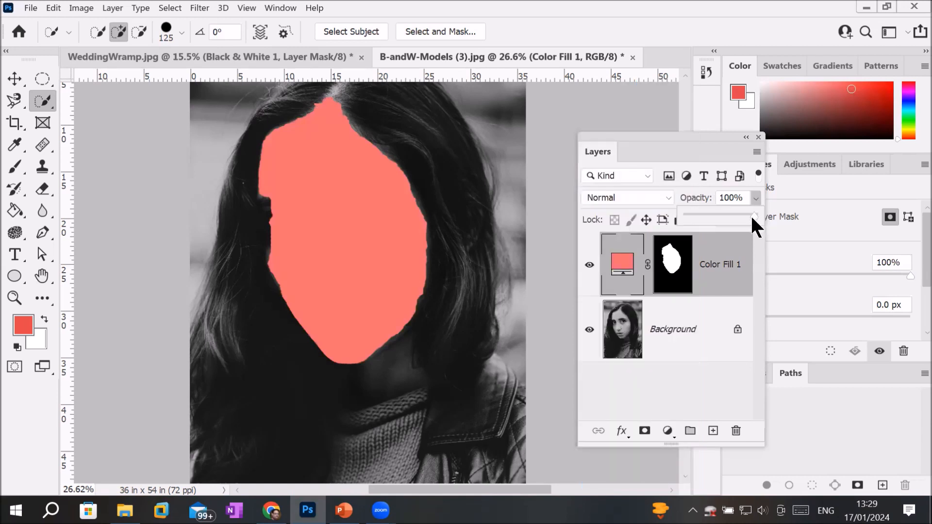
{"action": "left_click_drag", "start_coordinate": [734, 217], "coordinate": [734, 218]}
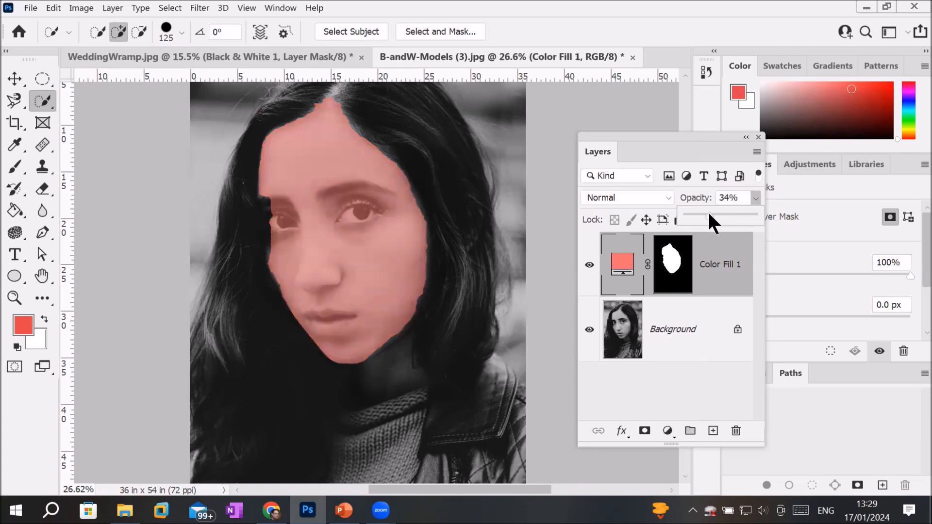
{"action": "left_click_drag", "start_coordinate": [709, 219], "coordinate": [704, 221]}
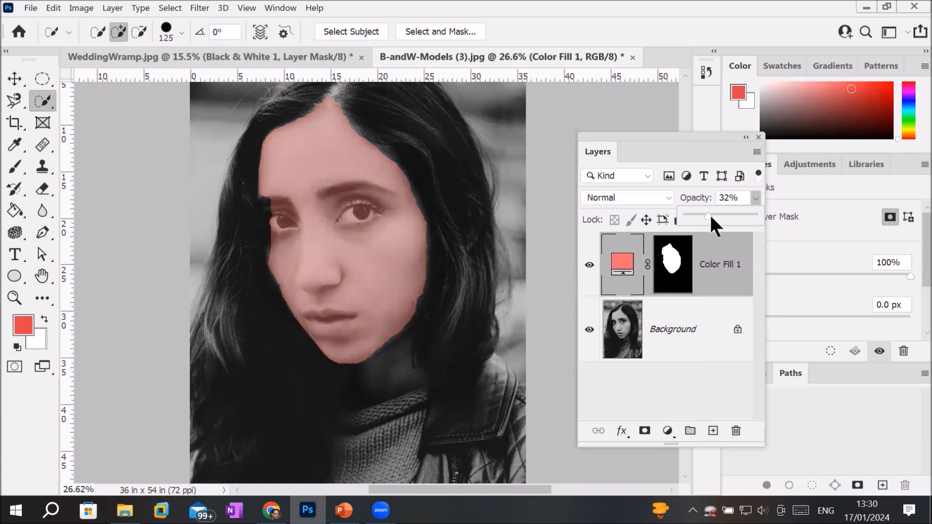
{"action": "left_click_drag", "start_coordinate": [701, 218], "coordinate": [764, 223]}
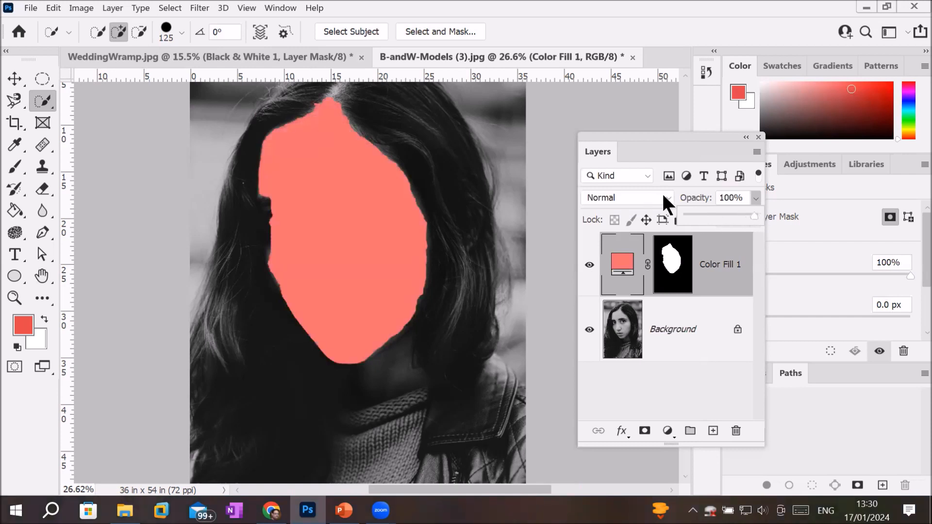
- Set the face colour fill's blend mode to Soft Light
{"action": "left_click", "coordinate": [663, 194]}
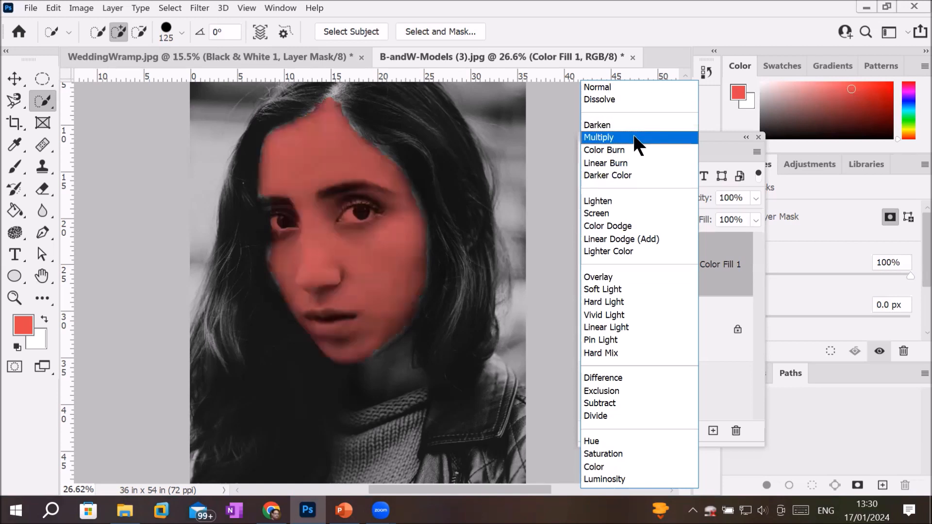
{"action": "left_click", "coordinate": [618, 289]}
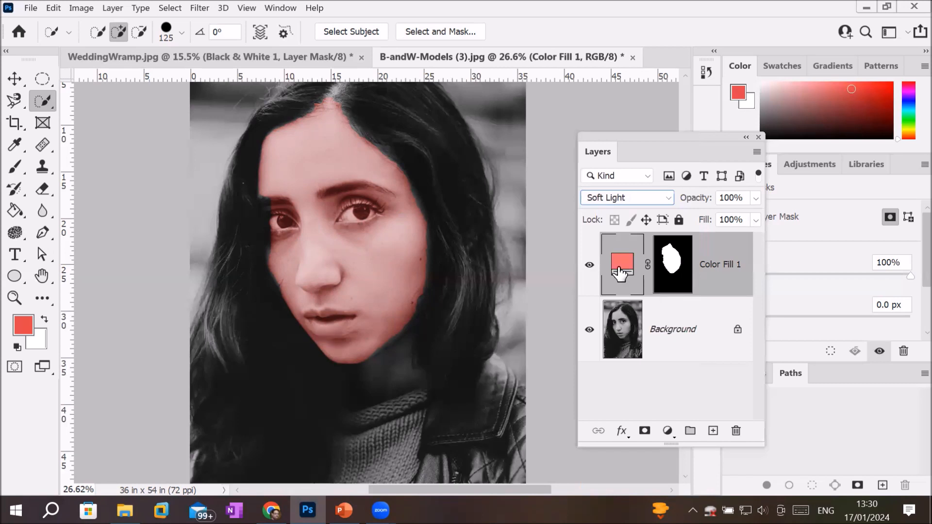
- Outline the woman's lips with the freehand Lasso tool on the Background layer
{"action": "left_click", "coordinate": [622, 338]}
{"action": "scroll", "coordinate": [321, 340], "scroll_direction": "up", "scroll_amount": 4}
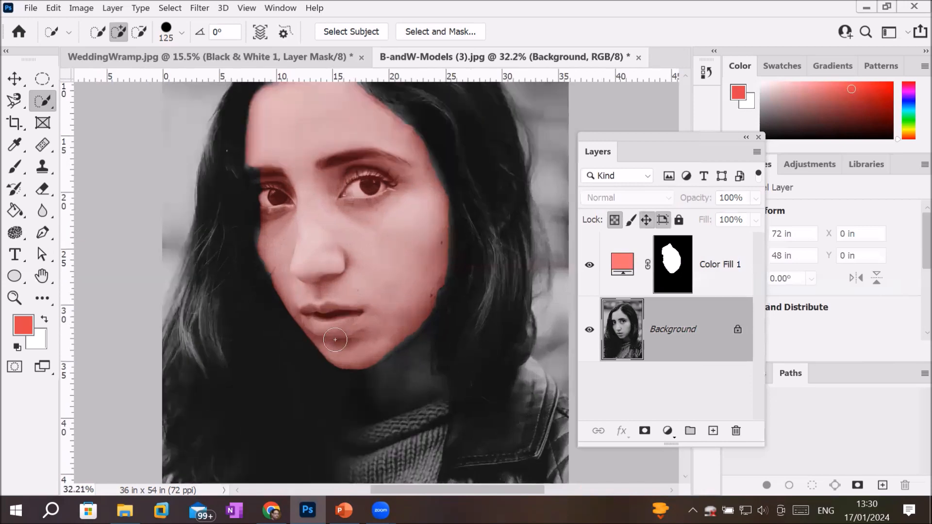
{"action": "scroll", "coordinate": [349, 337], "scroll_direction": "up", "scroll_amount": 3}
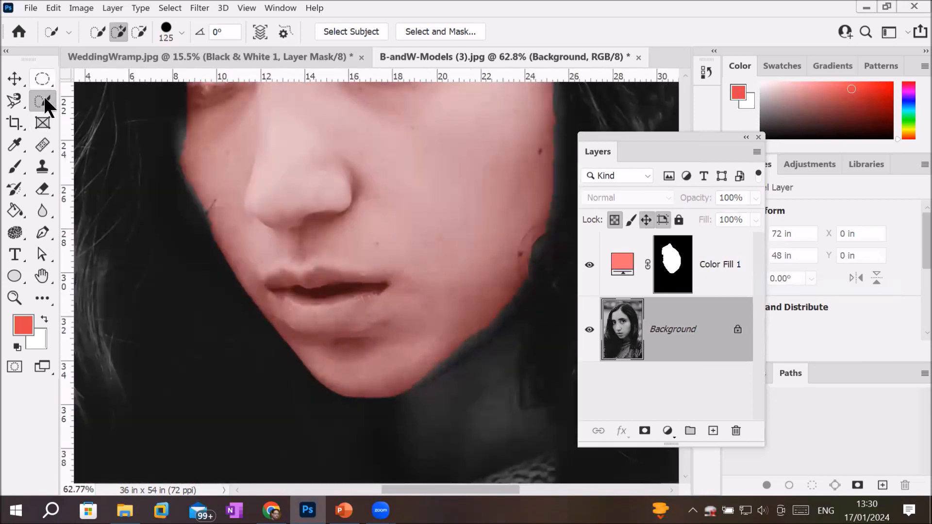
{"action": "left_click", "coordinate": [16, 100]}
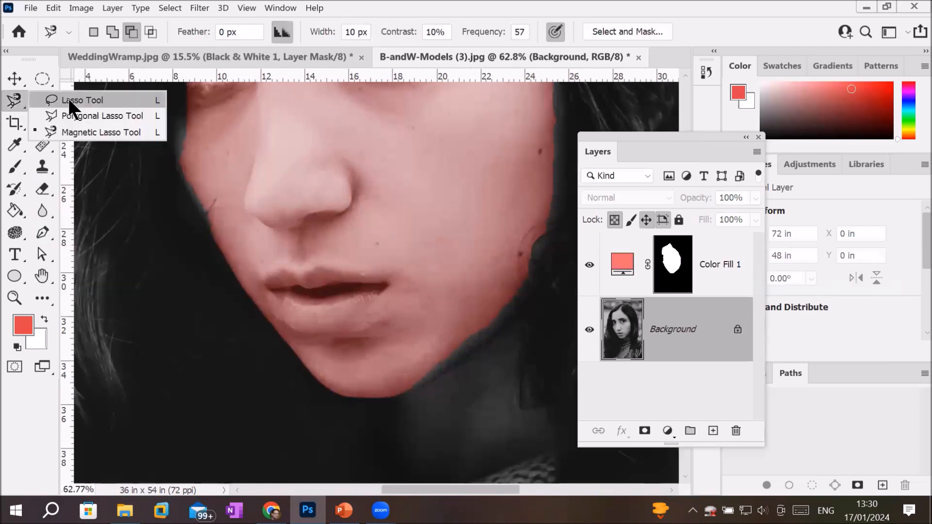
{"action": "left_click", "coordinate": [68, 99]}
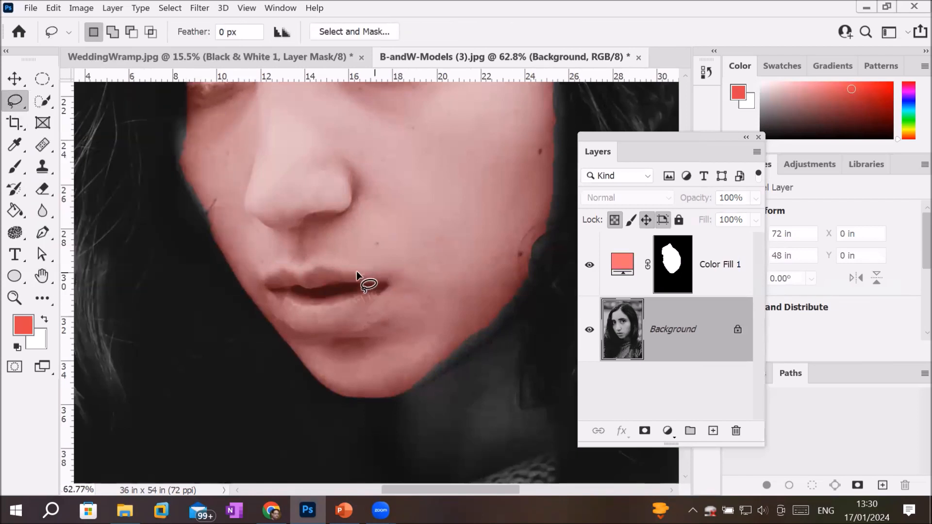
{"action": "mouse_move", "coordinate": [337, 264]}
{"action": "left_mouse_down"}
{"action": "mouse_move", "coordinate": [257, 275]}
{"action": "mouse_move", "coordinate": [275, 302]}
{"action": "left_mouse_up"}
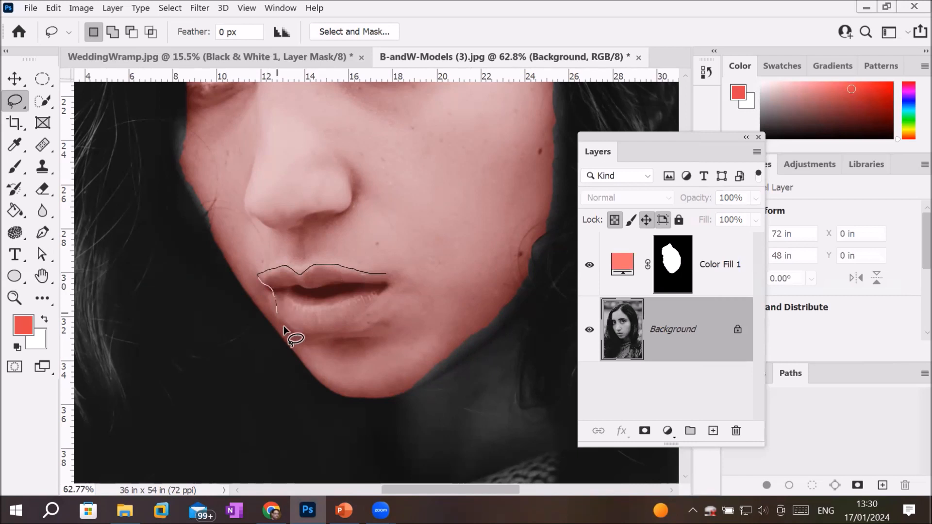
{"action": "left_click_drag", "start_coordinate": [361, 322], "coordinate": [380, 303]}
{"action": "left_click_drag", "start_coordinate": [377, 271], "coordinate": [373, 272]}
{"action": "scroll", "coordinate": [324, 305], "scroll_direction": "up", "scroll_amount": 5}
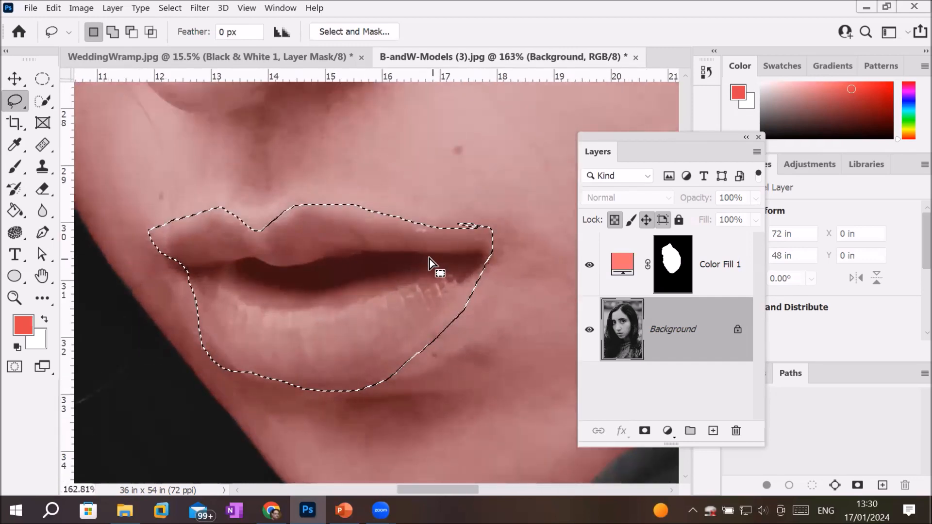
- Subtract the dark mouth opening between the lips from the lip selection
{"action": "key", "text": "alt"}
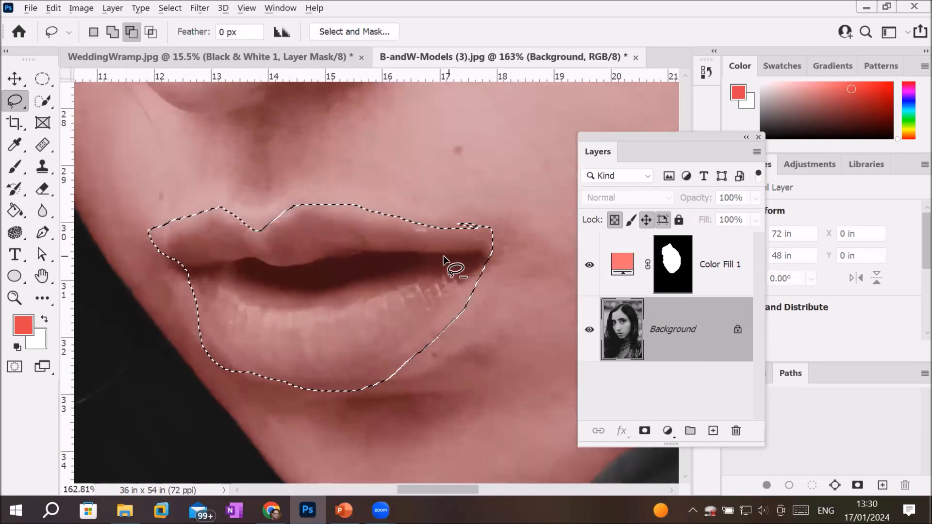
{"action": "mouse_move", "coordinate": [431, 259]}
{"action": "left_mouse_down"}
{"action": "mouse_move", "coordinate": [235, 263]}
{"action": "mouse_move", "coordinate": [251, 279]}
{"action": "mouse_move", "coordinate": [290, 287]}
{"action": "left_mouse_up"}
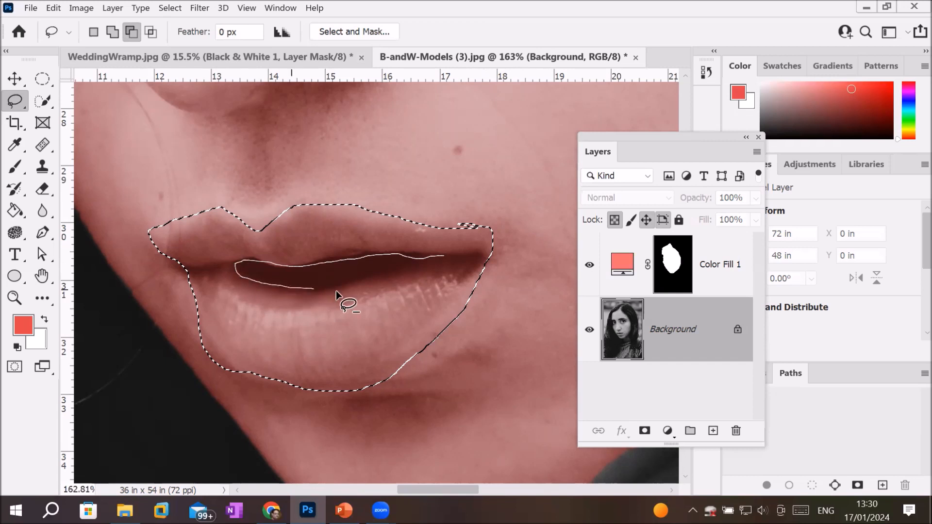
{"action": "left_click_drag", "start_coordinate": [376, 279], "coordinate": [426, 268]}
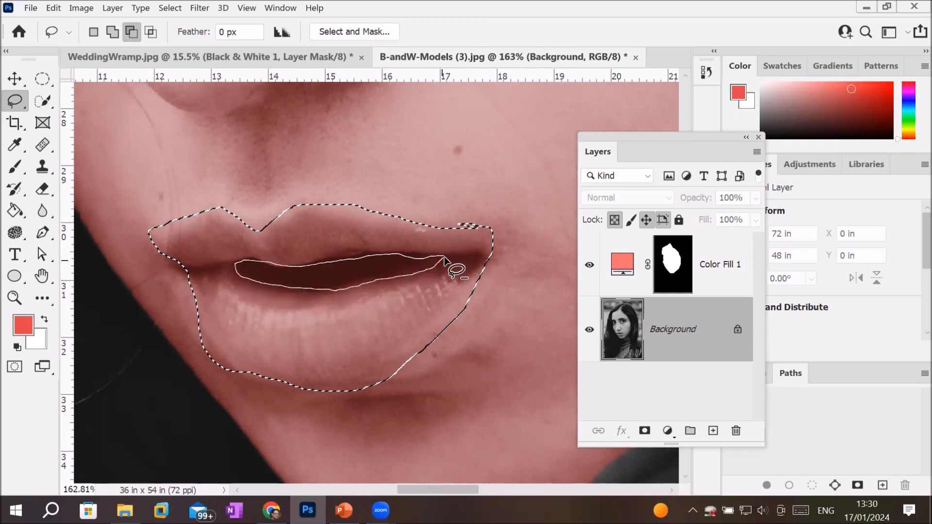
{"action": "left_click_drag", "start_coordinate": [444, 260], "coordinate": [444, 256]}
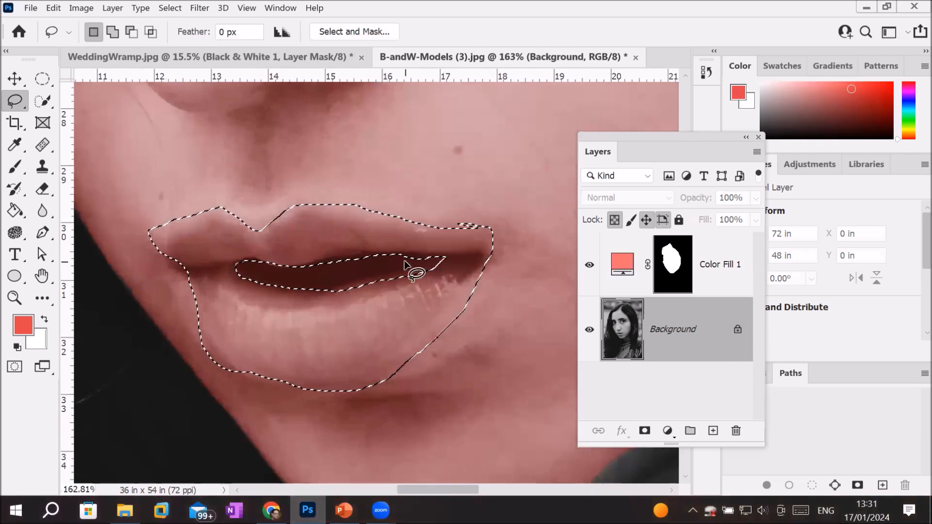
- Add a Solid Color fill layer in blue 0a1af3 over the selected lips and set its blend mode to Overlay
{"action": "left_click", "coordinate": [668, 432]}
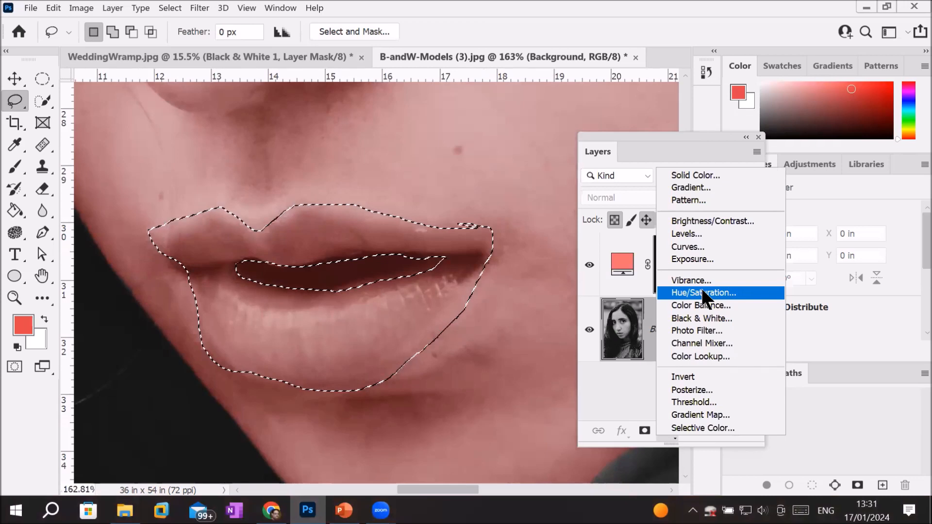
{"action": "left_click", "coordinate": [729, 174]}
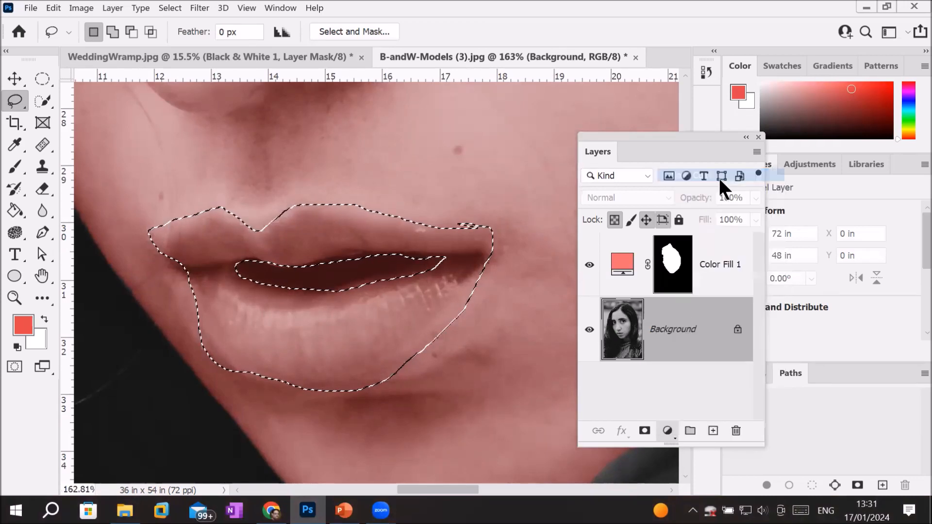
{"action": "left_click", "coordinate": [747, 226]}
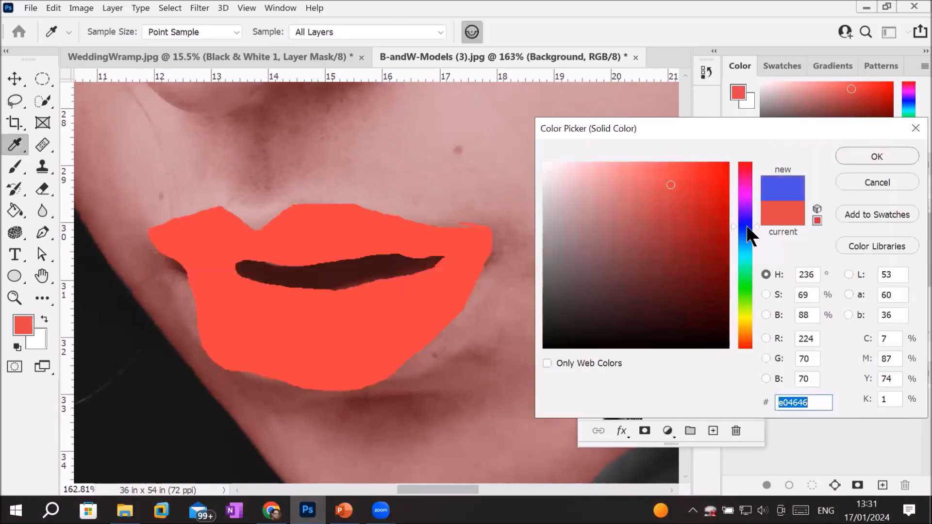
{"action": "left_click", "coordinate": [722, 170]}
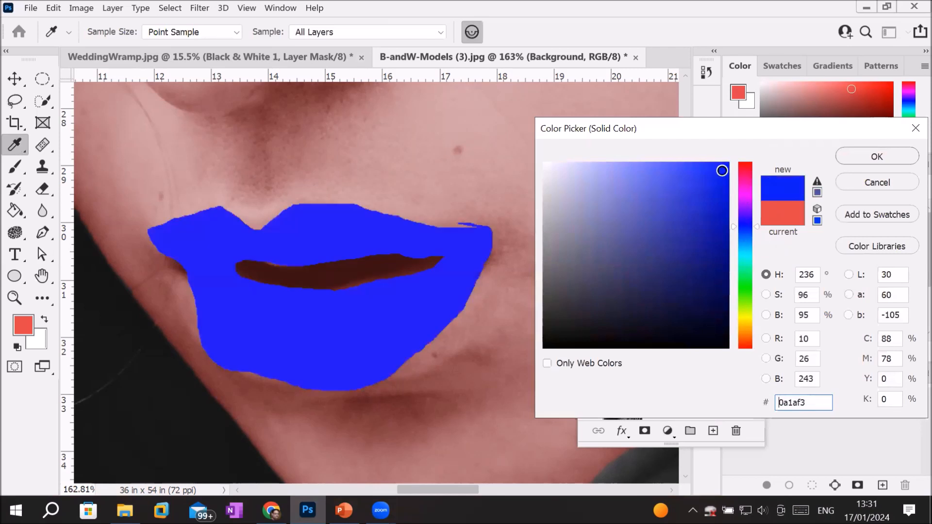
{"action": "left_click", "coordinate": [868, 156]}
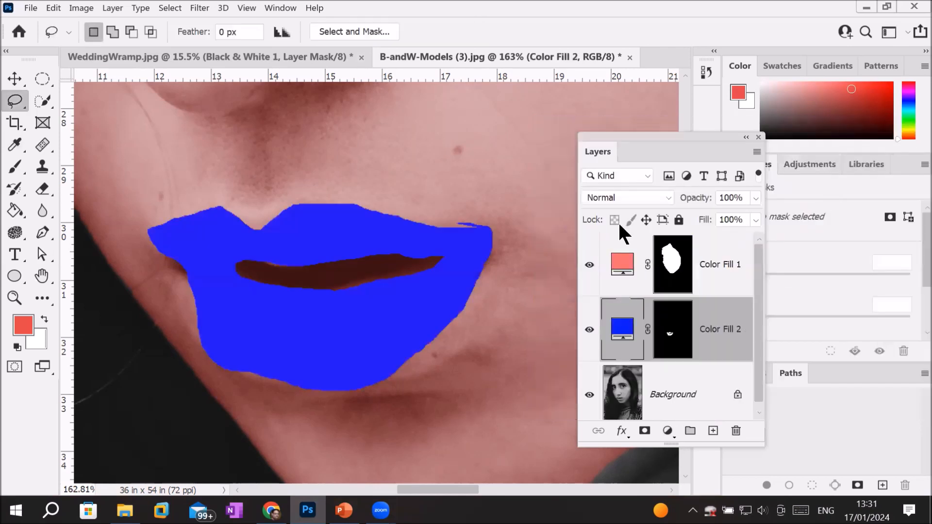
{"action": "left_click", "coordinate": [668, 196]}
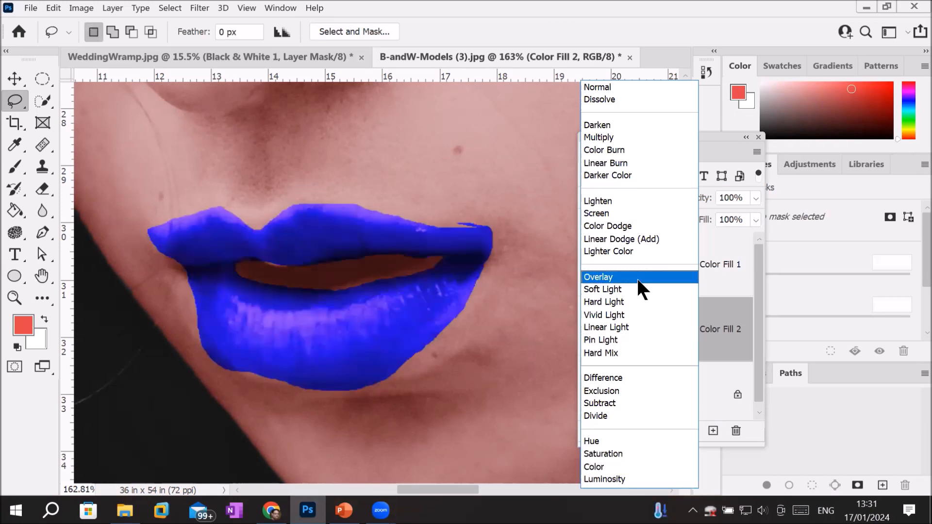
{"action": "left_click", "coordinate": [637, 279]}
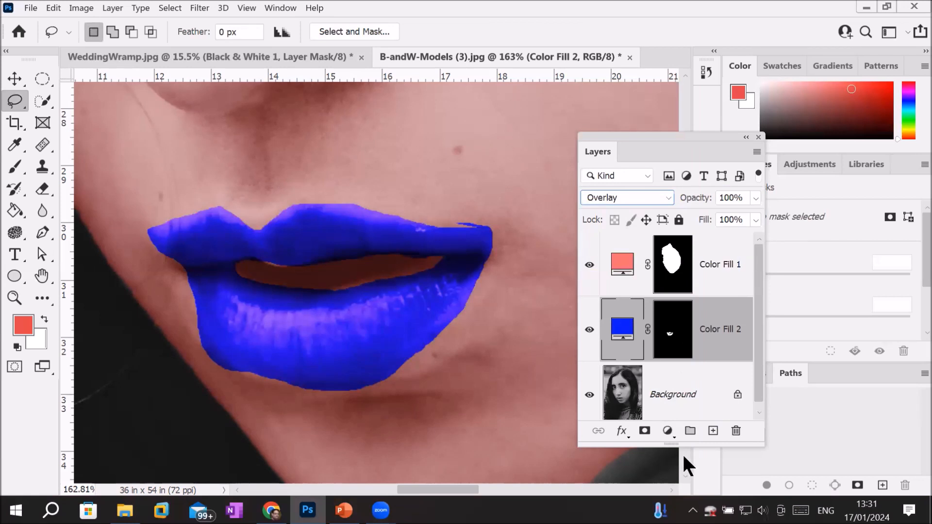
- Recolour the lip fill layer to purple 5f0dbc and view the whole portrait
{"action": "double_click", "coordinate": [624, 330]}
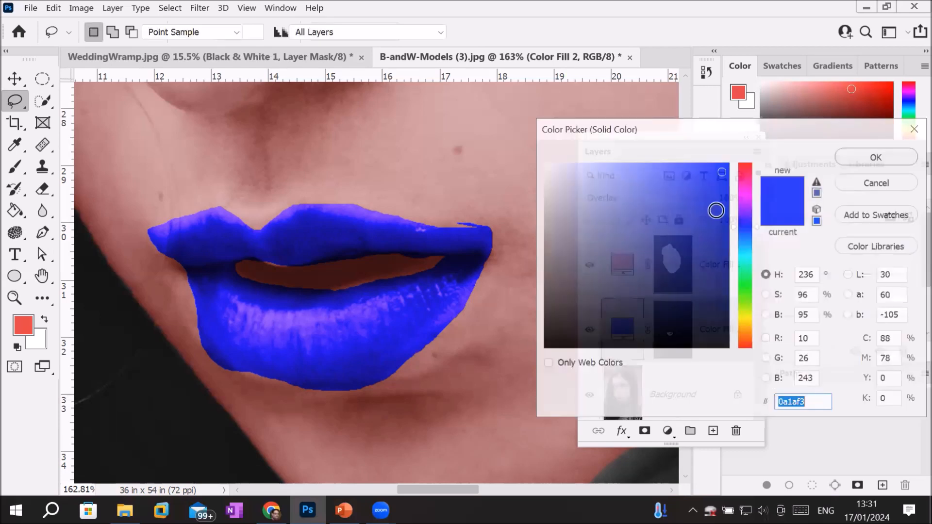
{"action": "left_click", "coordinate": [717, 211]}
{"action": "left_click", "coordinate": [745, 193]}
{"action": "left_click", "coordinate": [747, 228]}
{"action": "left_click", "coordinate": [747, 209]}
{"action": "left_click", "coordinate": [873, 158]}
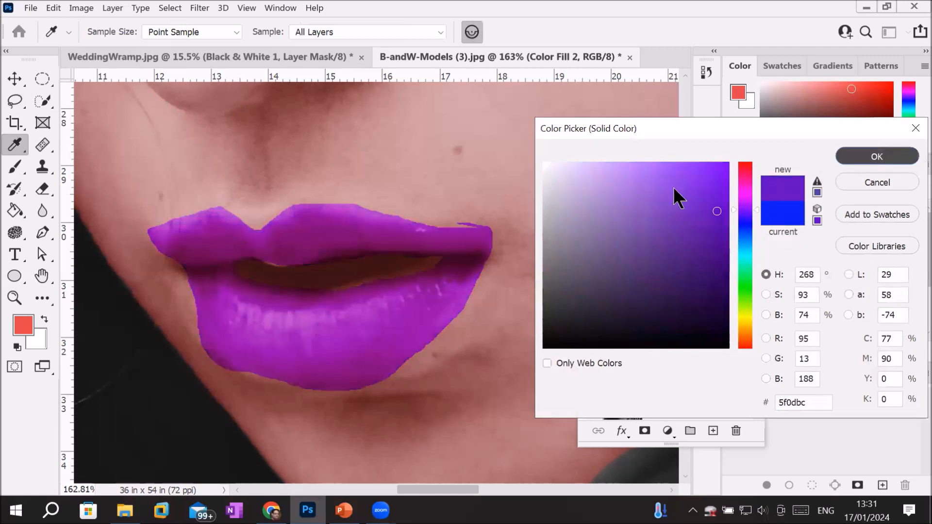
{"action": "key", "text": "l"}
{"action": "scroll", "coordinate": [410, 248], "scroll_direction": "down", "scroll_amount": 4}
{"action": "scroll", "coordinate": [406, 244], "scroll_direction": "down", "scroll_amount": 2}
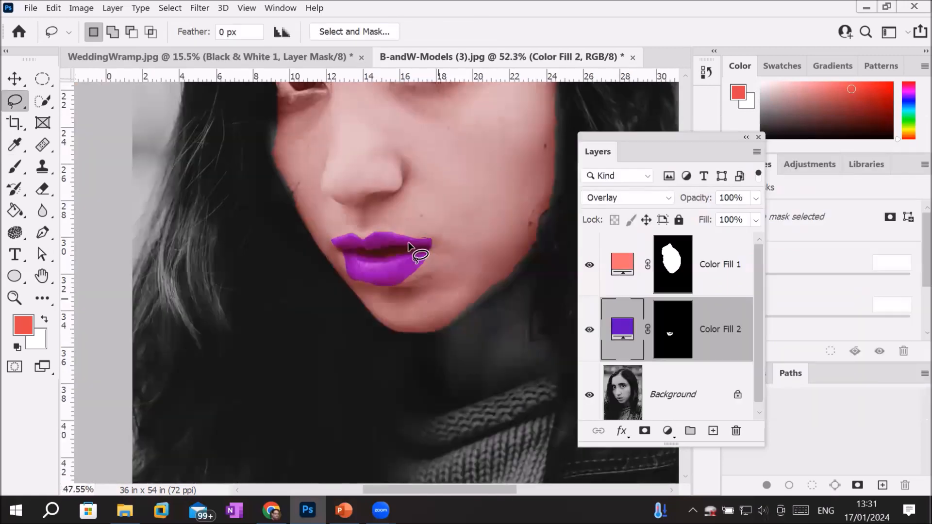
{"action": "scroll", "coordinate": [461, 194], "scroll_direction": "down", "scroll_amount": 3}
{"action": "scroll", "coordinate": [453, 102], "scroll_direction": "down", "scroll_amount": 1}
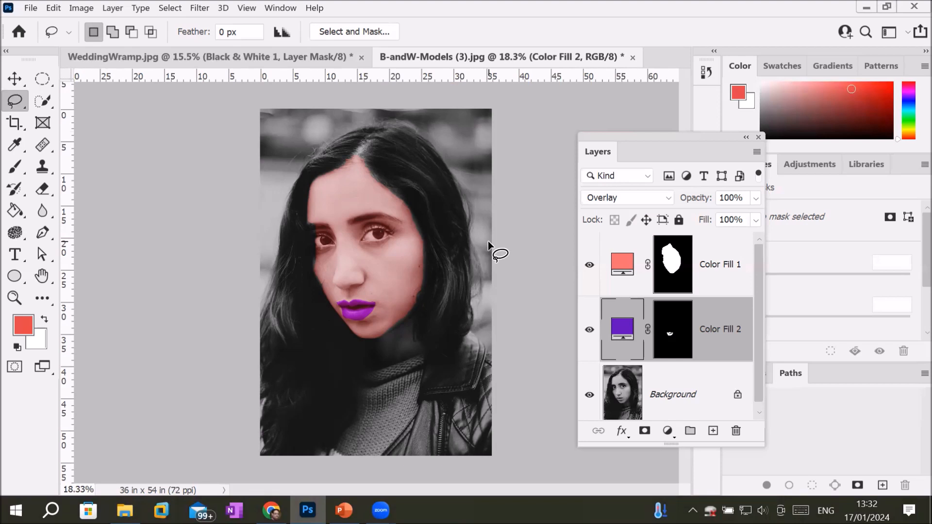
{"action": "scroll", "coordinate": [340, 242], "scroll_direction": "down", "scroll_amount": 2}
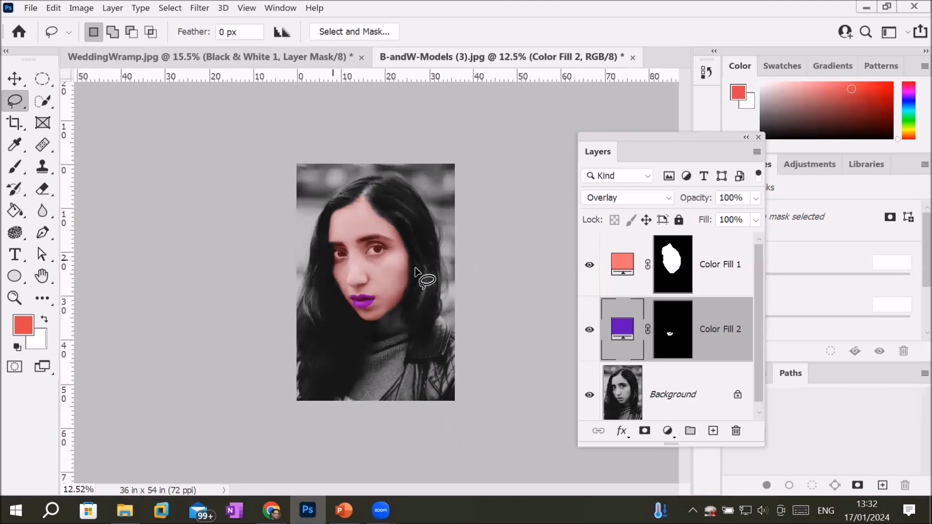
- Close all open documents without saving the changes
{"action": "scroll", "coordinate": [409, 275], "scroll_direction": "up", "scroll_amount": 2}
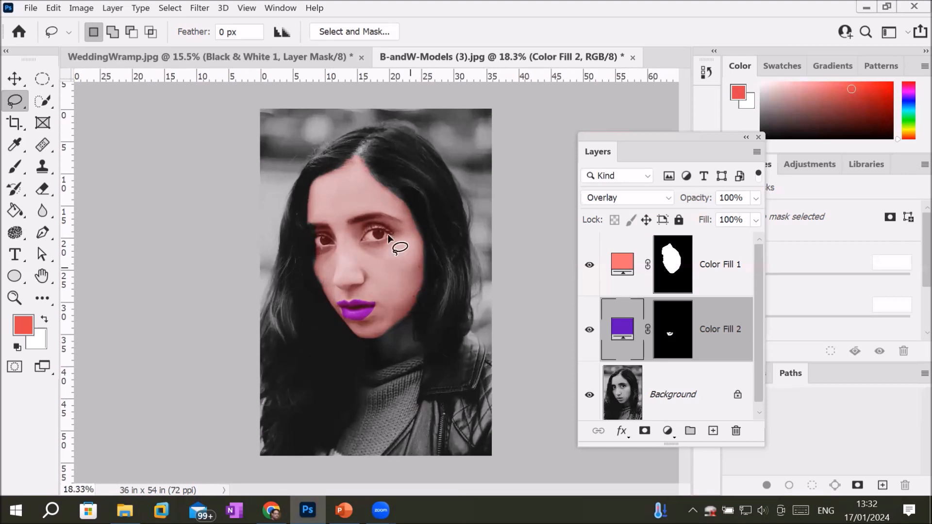
{"action": "left_click", "coordinate": [34, 8]}
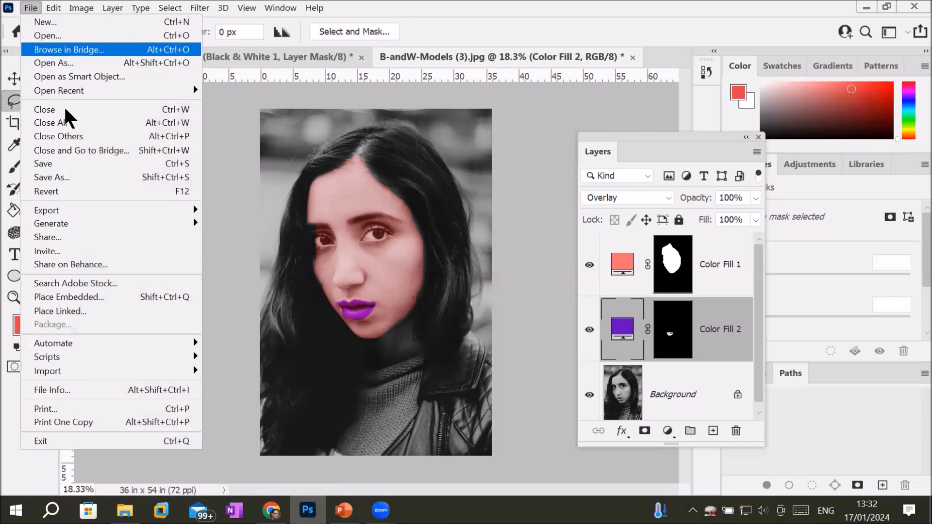
{"action": "left_click", "coordinate": [66, 123]}
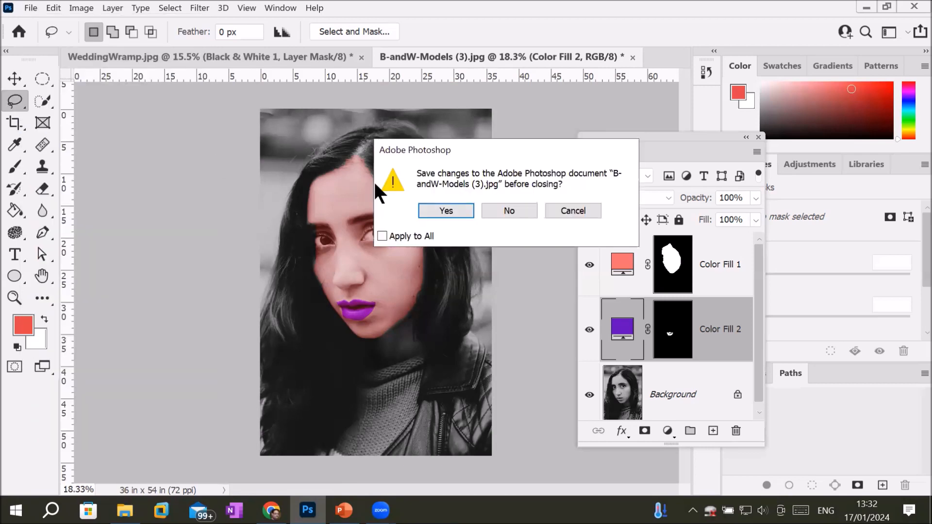
{"action": "left_click", "coordinate": [509, 212]}
{"action": "left_click", "coordinate": [508, 212]}
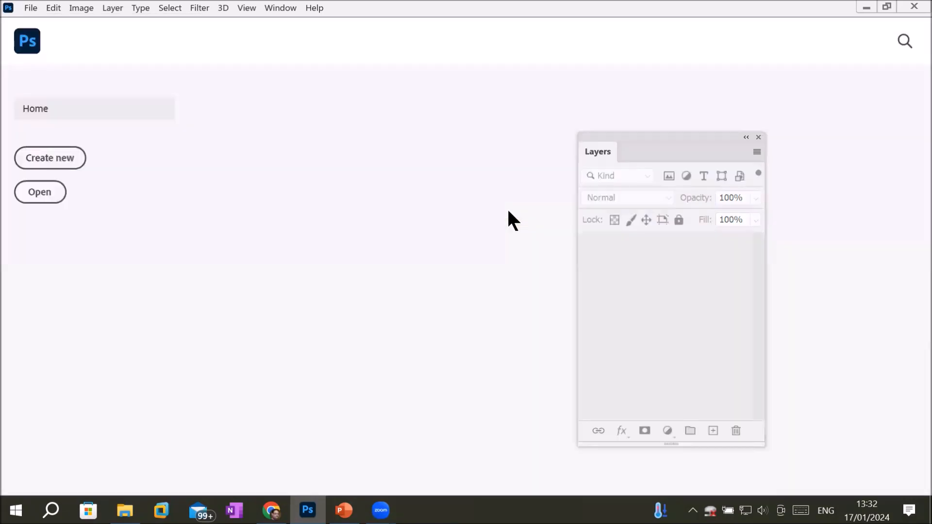
- Switch to File Explorer and open adjustment3.jpg from the Models folder in Photoshop
{"action": "left_click", "coordinate": [125, 510]}
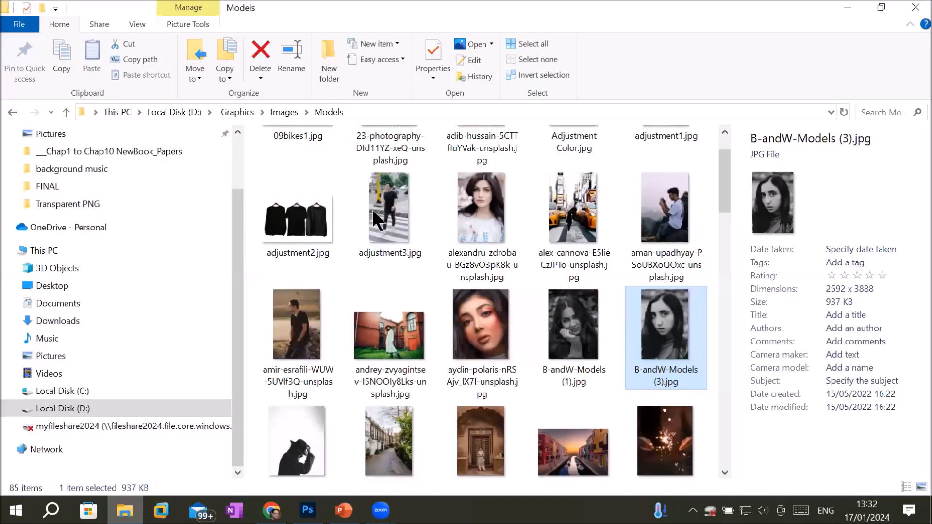
{"action": "scroll", "coordinate": [414, 255], "scroll_direction": "down", "scroll_amount": 5}
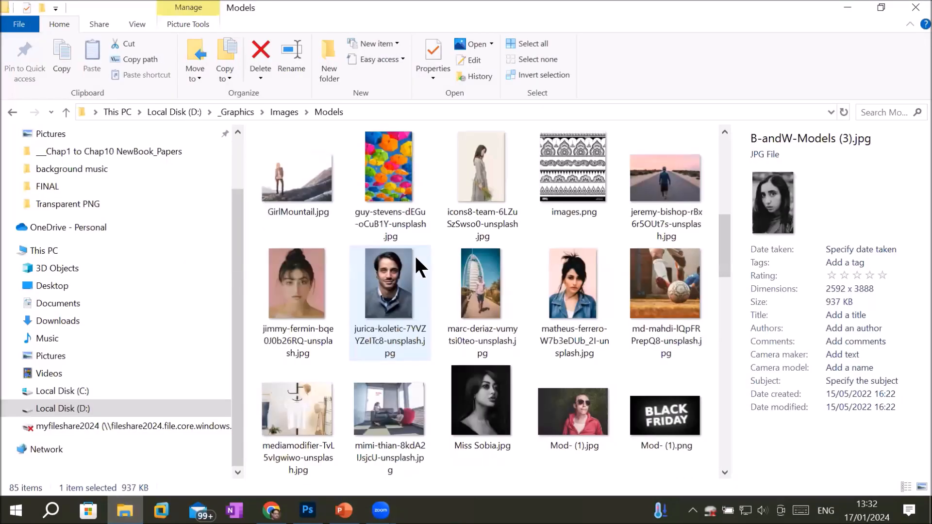
{"action": "scroll", "coordinate": [378, 185], "scroll_direction": "up", "scroll_amount": 5}
{"action": "left_click", "coordinate": [377, 179]}
{"action": "left_click_drag", "start_coordinate": [377, 182], "coordinate": [300, 205]}
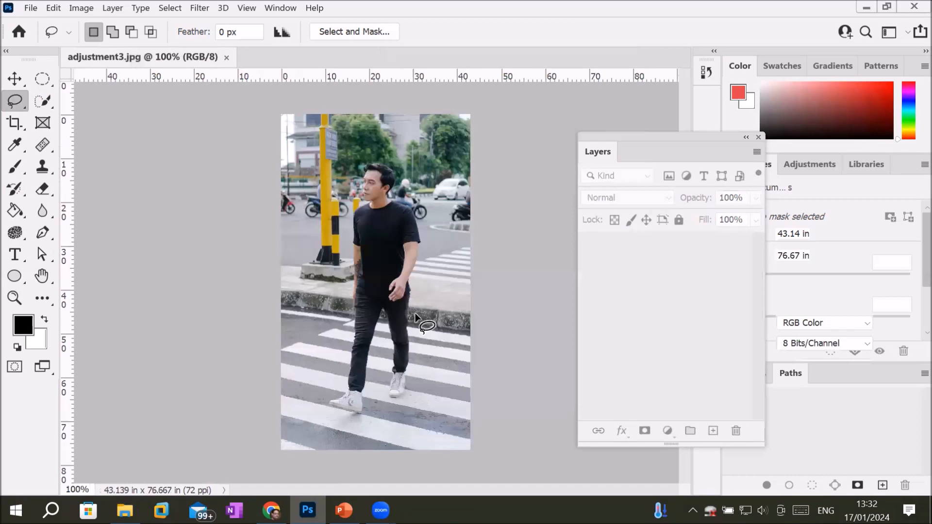
- Select the walking man's black T-shirt with the Quick Selection tool and subtract the trousers and tattooed arm from the selection
{"action": "scroll", "coordinate": [421, 296], "scroll_direction": "up", "scroll_amount": 8}
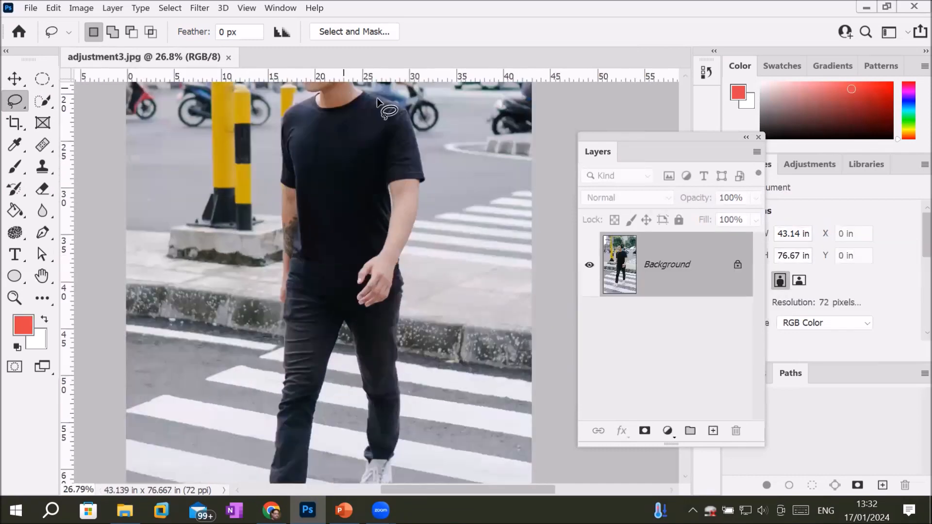
{"action": "left_click", "coordinate": [42, 97]}
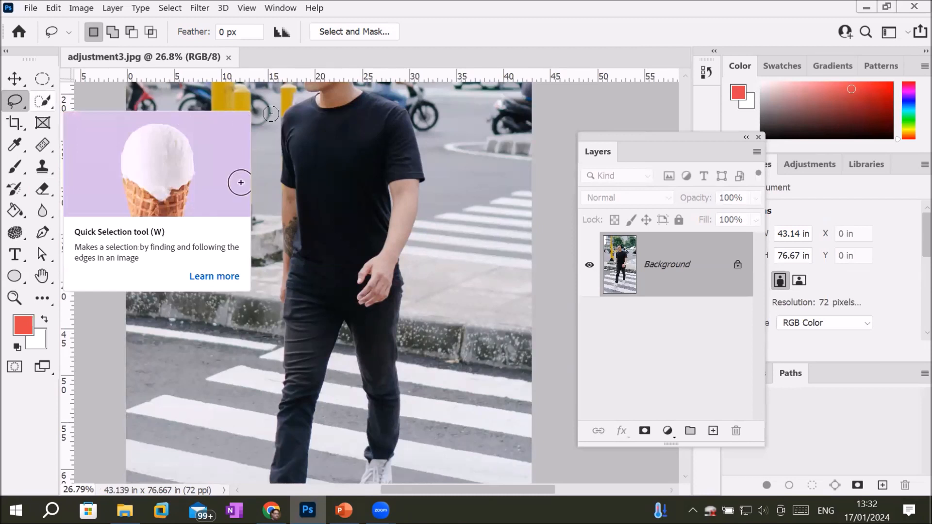
{"action": "mouse_move", "coordinate": [301, 143]}
{"action": "left_mouse_down"}
{"action": "mouse_move", "coordinate": [308, 159]}
{"action": "mouse_move", "coordinate": [357, 154]}
{"action": "left_mouse_up"}
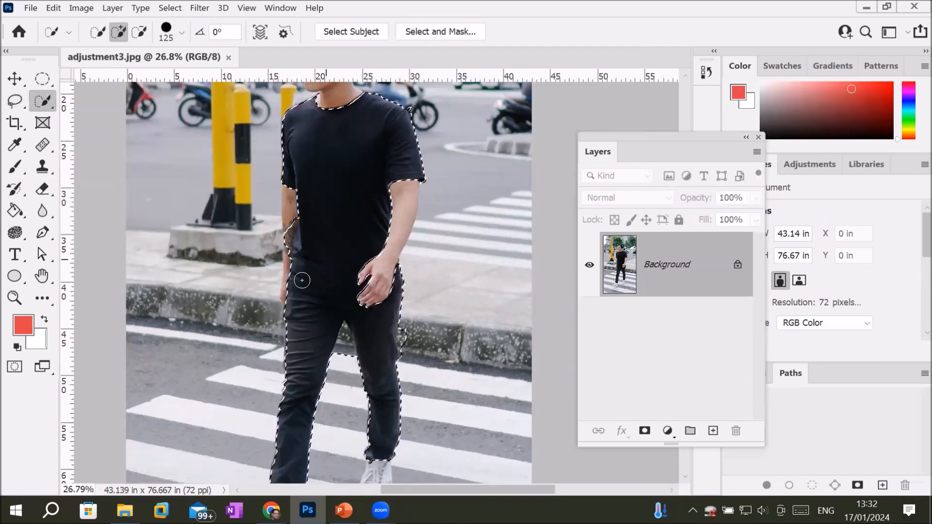
{"action": "mouse_move", "coordinate": [290, 239]}
{"action": "left_mouse_down"}
{"action": "mouse_move", "coordinate": [280, 262]}
{"action": "mouse_move", "coordinate": [388, 310]}
{"action": "mouse_move", "coordinate": [383, 426]}
{"action": "mouse_move", "coordinate": [369, 419]}
{"action": "mouse_move", "coordinate": [365, 347]}
{"action": "mouse_move", "coordinate": [296, 324]}
{"action": "mouse_move", "coordinate": [287, 398]}
{"action": "mouse_move", "coordinate": [303, 464]}
{"action": "left_mouse_up"}
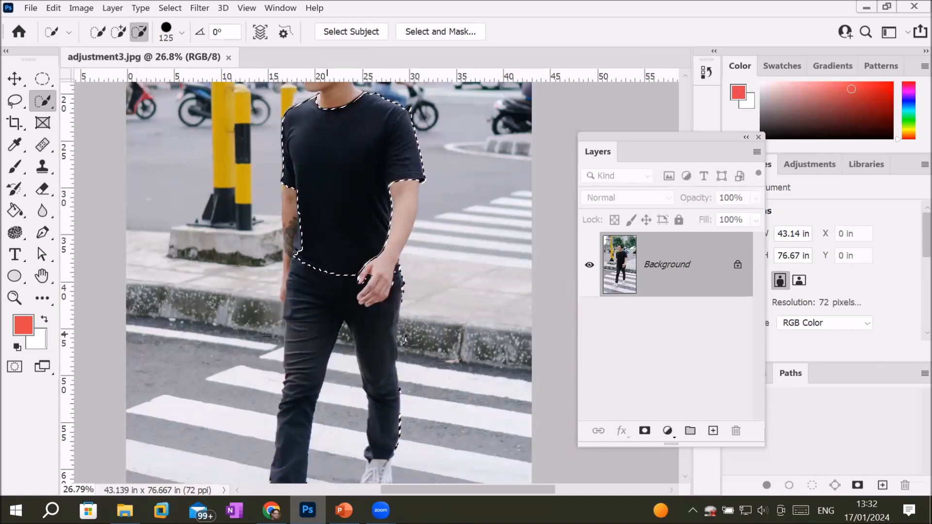
{"action": "mouse_move", "coordinate": [399, 357]}
{"action": "left_mouse_down"}
{"action": "mouse_move", "coordinate": [399, 466]}
{"action": "mouse_move", "coordinate": [377, 470]}
{"action": "mouse_move", "coordinate": [370, 401]}
{"action": "left_mouse_up"}
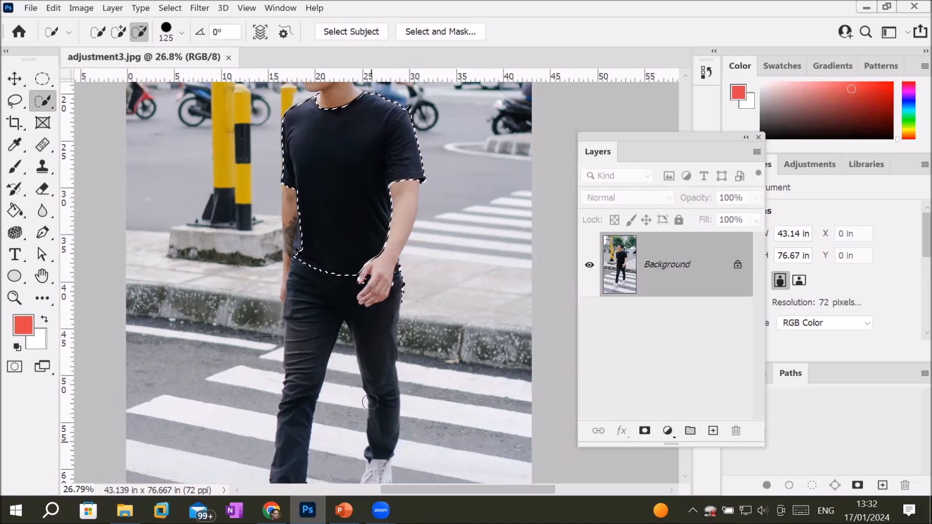
{"action": "mouse_move", "coordinate": [419, 273]}
{"action": "left_mouse_down"}
{"action": "mouse_move", "coordinate": [379, 297]}
{"action": "mouse_move", "coordinate": [359, 296]}
{"action": "left_mouse_up"}
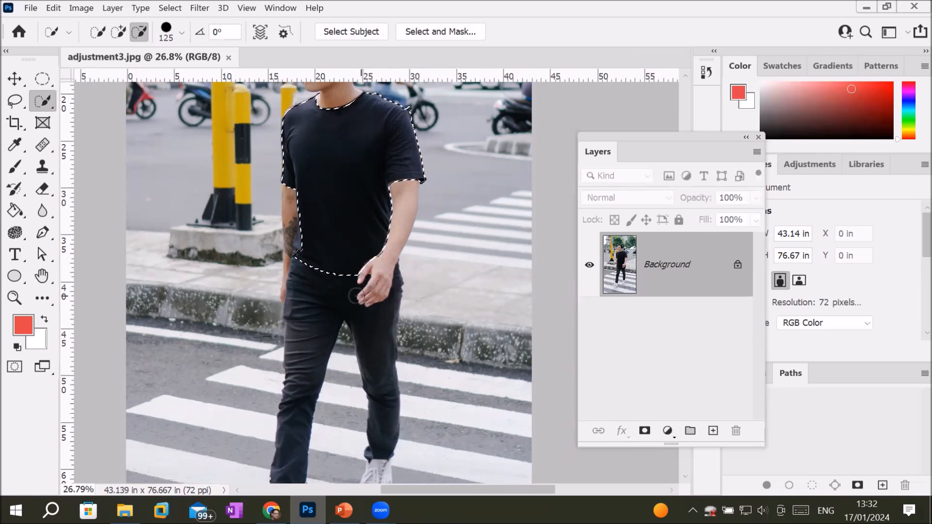
- Add the missing strip of T-shirt beside the tattooed forearm, just above the waist, to the selection
{"action": "scroll", "coordinate": [283, 208], "scroll_direction": "up", "scroll_amount": 2}
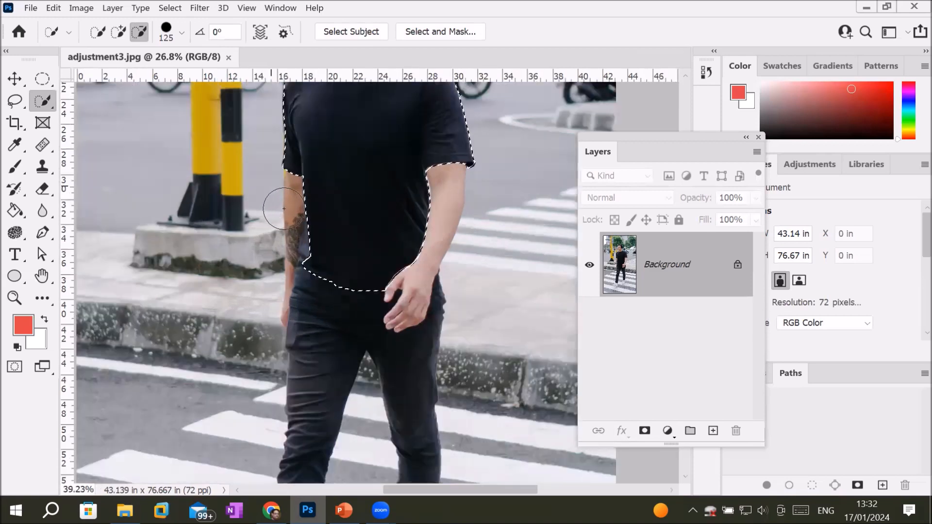
{"action": "scroll", "coordinate": [366, 298], "scroll_direction": "up", "scroll_amount": 1}
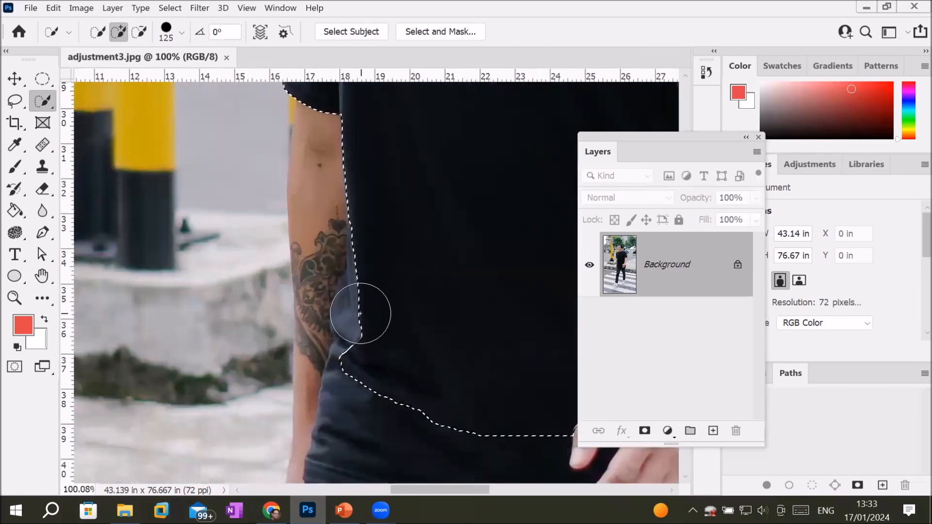
{"action": "left_click_drag", "start_coordinate": [354, 349], "coordinate": [364, 333]}
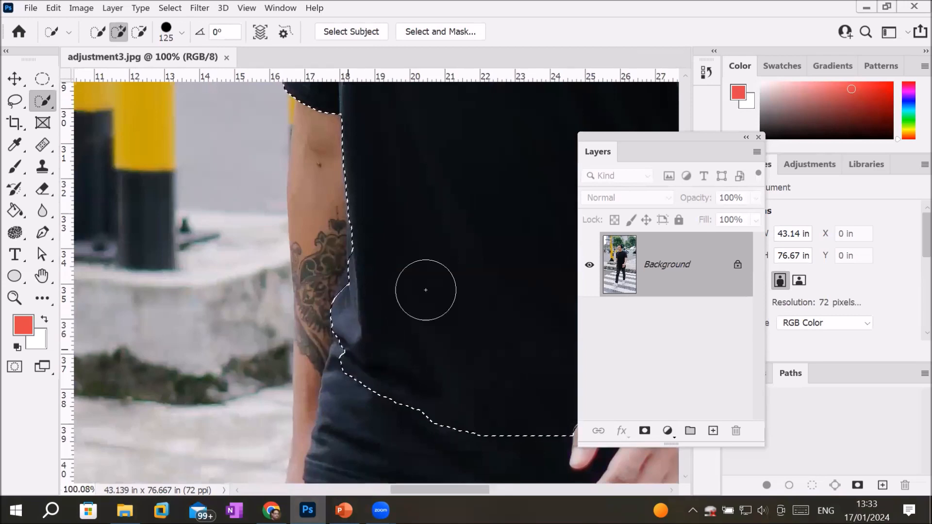
{"action": "scroll", "coordinate": [440, 273], "scroll_direction": "down", "scroll_amount": 2}
{"action": "scroll", "coordinate": [493, 220], "scroll_direction": "down", "scroll_amount": 3}
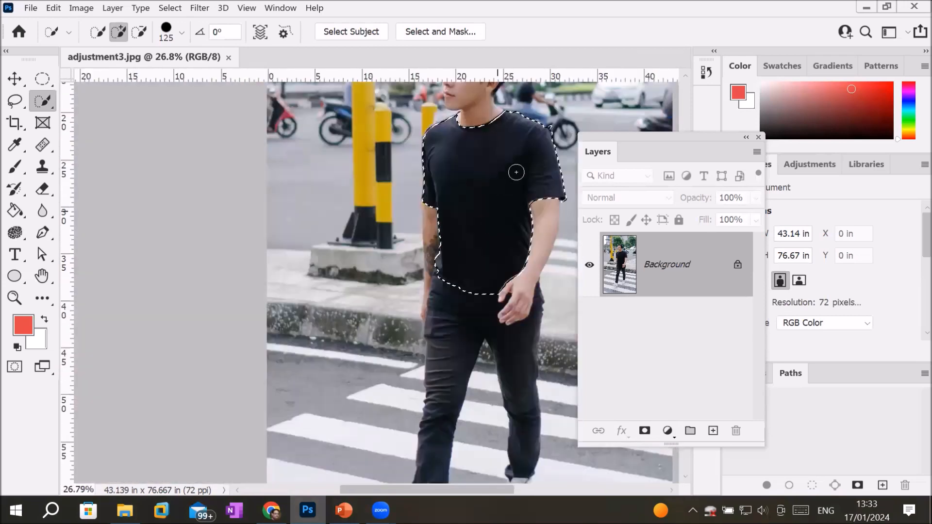
- Subtract the bits of background motorcycle wheel beside the outer shoulder from the T-shirt selection
{"action": "scroll", "coordinate": [584, 99], "scroll_direction": "up", "scroll_amount": 1}
{"action": "scroll", "coordinate": [566, 116], "scroll_direction": "up", "scroll_amount": 4}
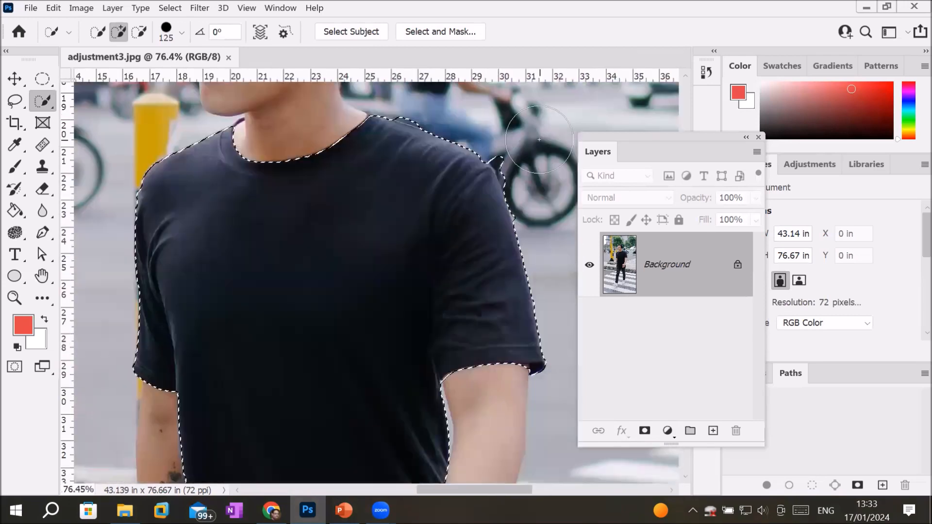
{"action": "scroll", "coordinate": [529, 151], "scroll_direction": "up", "scroll_amount": 3}
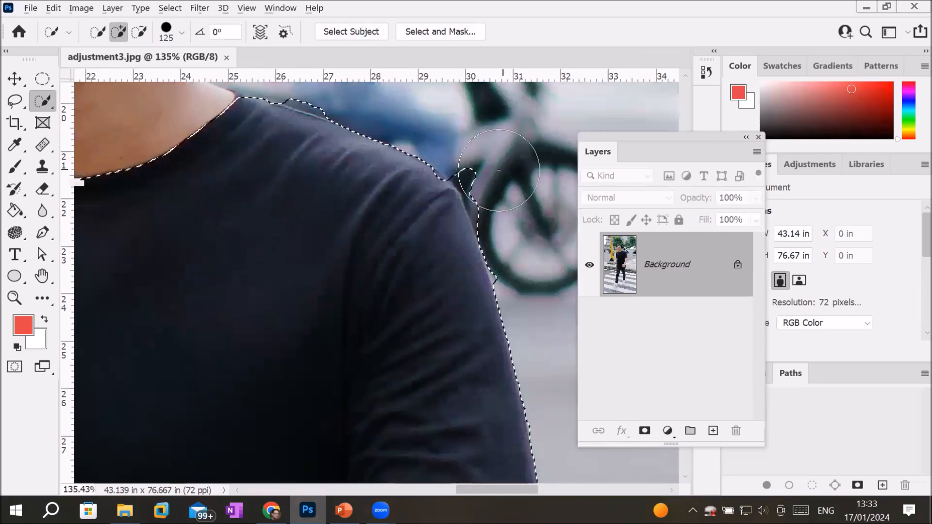
{"action": "left_click", "coordinate": [497, 171], "text": "alt"}
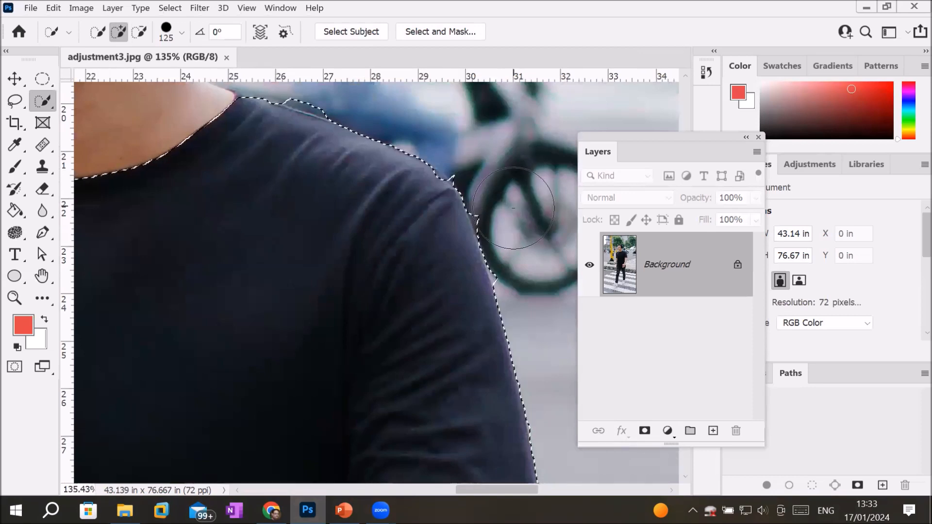
{"action": "left_click", "coordinate": [510, 215], "text": "alt"}
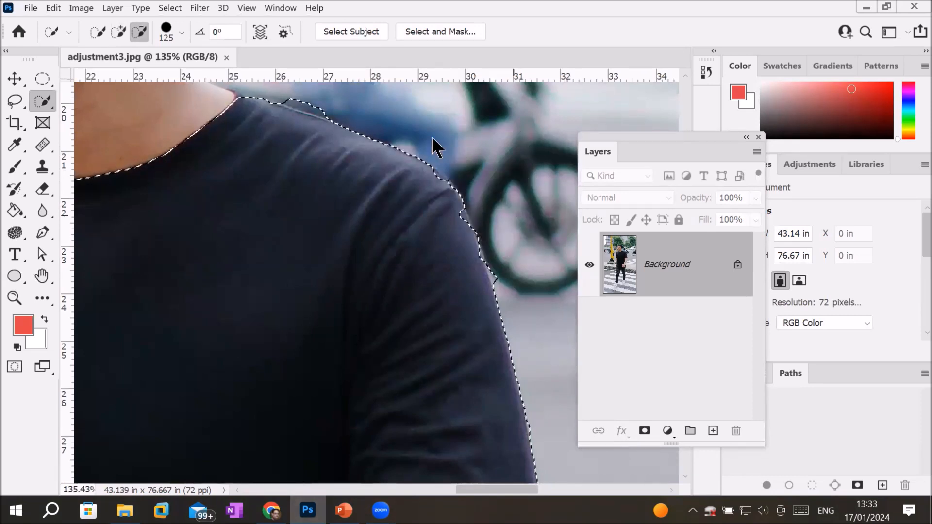
- Subtract the background spill above the shoulder, near the neck, from the T-shirt selection
{"action": "scroll", "coordinate": [333, 112], "scroll_direction": "up", "scroll_amount": 2}
{"action": "scroll", "coordinate": [333, 112], "scroll_direction": "down", "scroll_amount": 4}
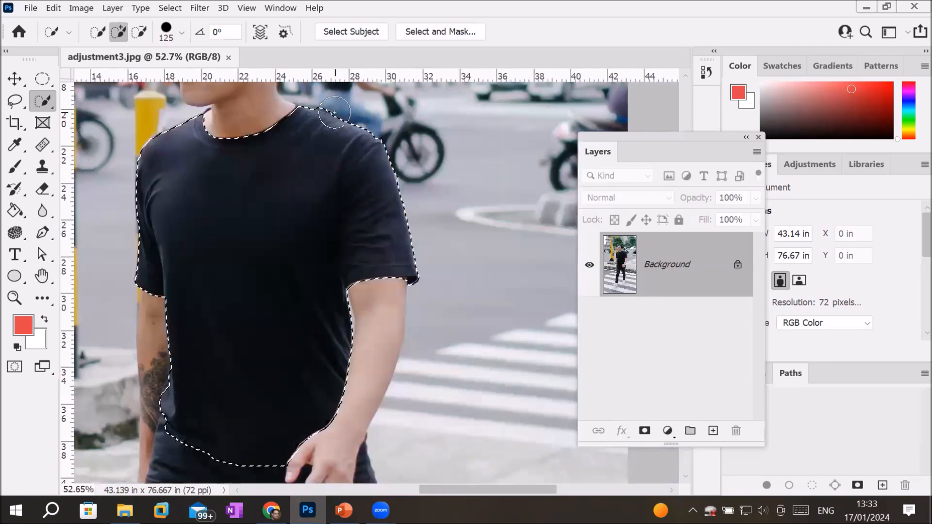
{"action": "left_click_drag", "start_coordinate": [333, 112], "coordinate": [308, 233]}
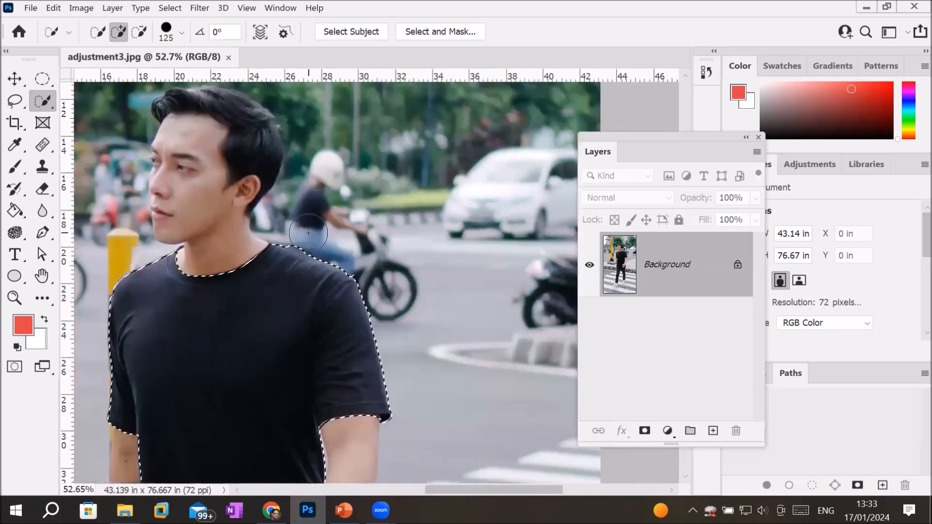
{"action": "scroll", "coordinate": [307, 232], "scroll_direction": "up", "scroll_amount": 2}
{"action": "scroll", "coordinate": [299, 228], "scroll_direction": "up", "scroll_amount": 1}
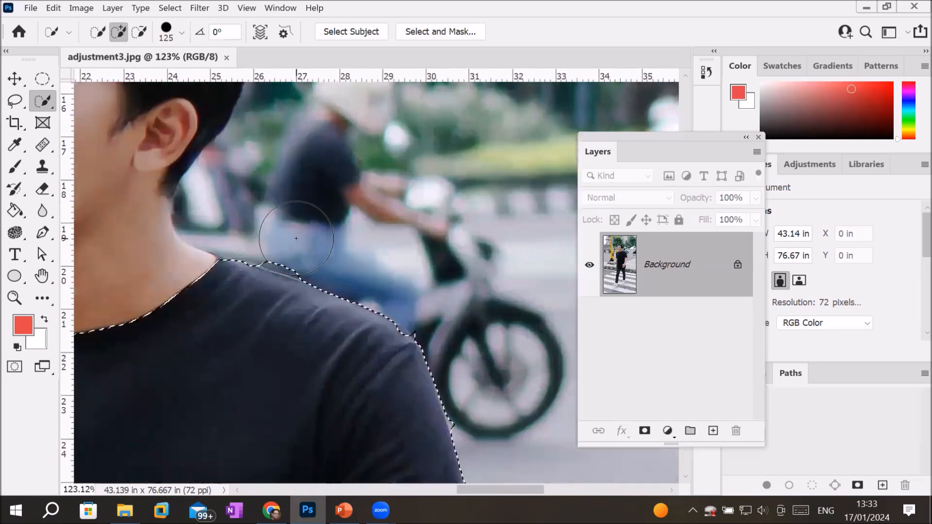
{"action": "left_click", "coordinate": [297, 237], "text": "alt"}
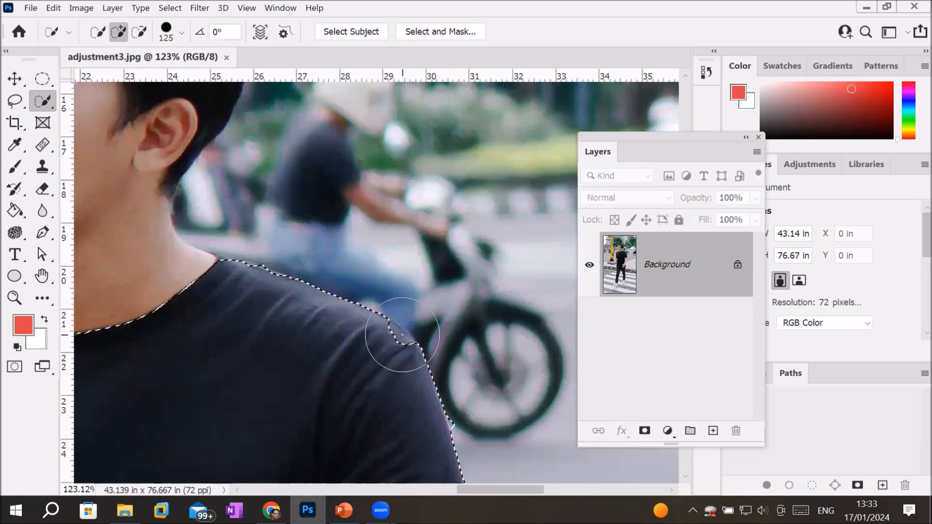
- Reduce the Quick Selection brush size to 40 and add the missing notch at the shoulder's edge to the selection
{"action": "key", "text": "bracketleft"}
{"action": "key", "text": "bracketleft"}
{"action": "key", "text": "bracketleft"}
{"action": "key", "text": "bracketleft"}
{"action": "key", "text": "bracketleft"}
{"action": "key", "text": "bracketleft"}
{"action": "key", "text": "bracketleft"}
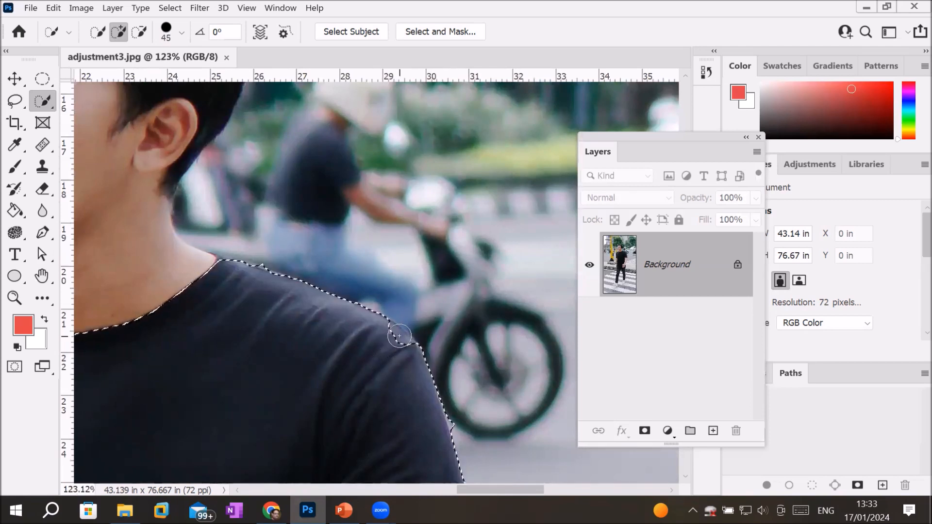
{"action": "key", "text": "bracketleft"}
{"action": "left_click", "coordinate": [398, 336]}
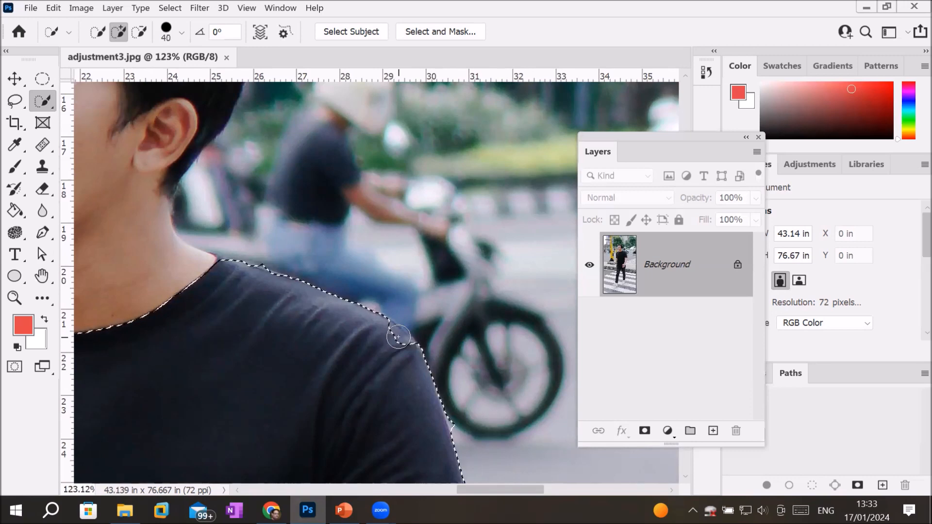
{"action": "key", "text": "bracketleft"}
- Add a Solid Color fill layer over the selected T-shirt, trying green and yellow before choosing a pinkish red
{"action": "scroll", "coordinate": [141, 311], "scroll_direction": "down", "scroll_amount": 2}
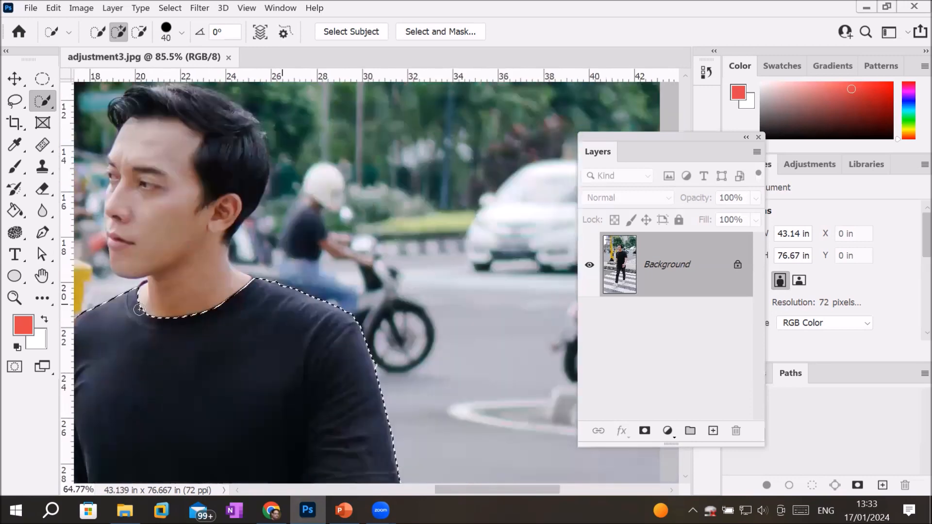
{"action": "scroll", "coordinate": [140, 310], "scroll_direction": "down", "scroll_amount": 5}
{"action": "scroll", "coordinate": [139, 374], "scroll_direction": "down", "scroll_amount": 3}
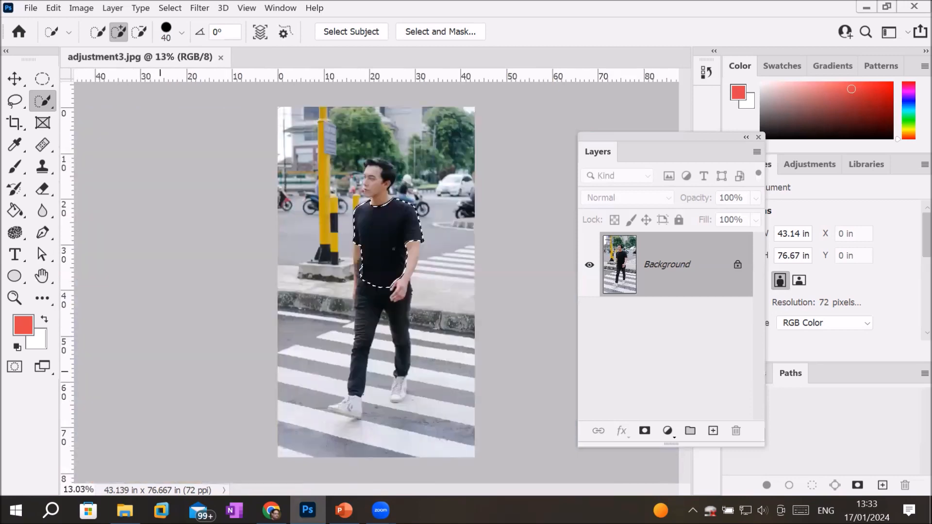
{"action": "scroll", "coordinate": [400, 227], "scroll_direction": "up", "scroll_amount": 2}
{"action": "scroll", "coordinate": [400, 227], "scroll_direction": "up", "scroll_amount": 2}
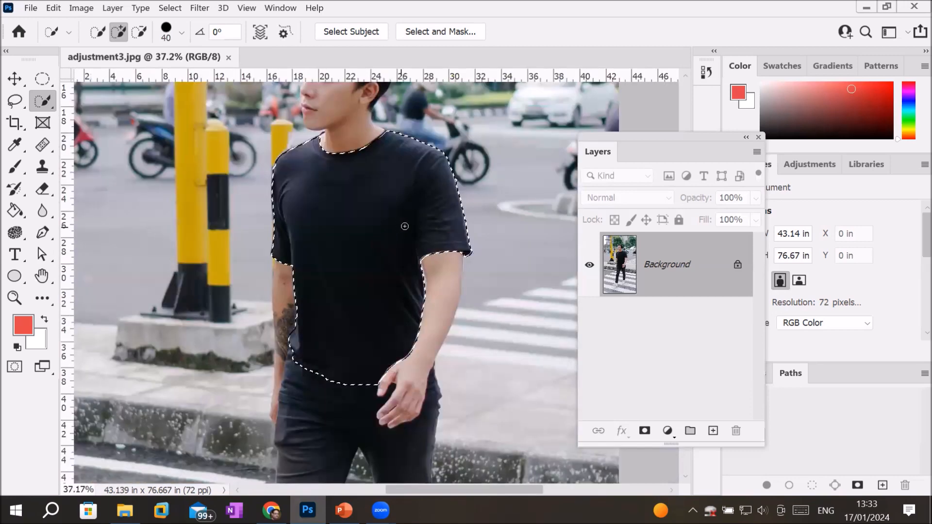
{"action": "left_click", "coordinate": [669, 431]}
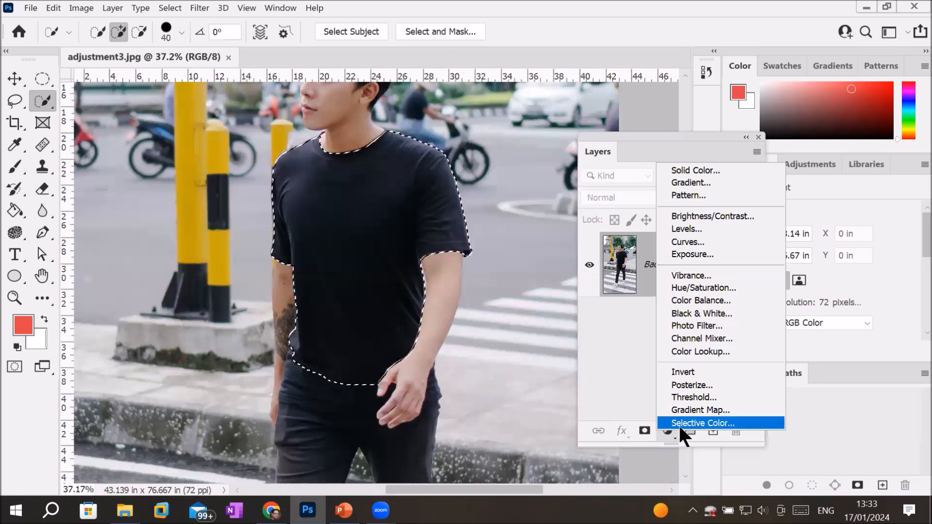
{"action": "left_click", "coordinate": [679, 169]}
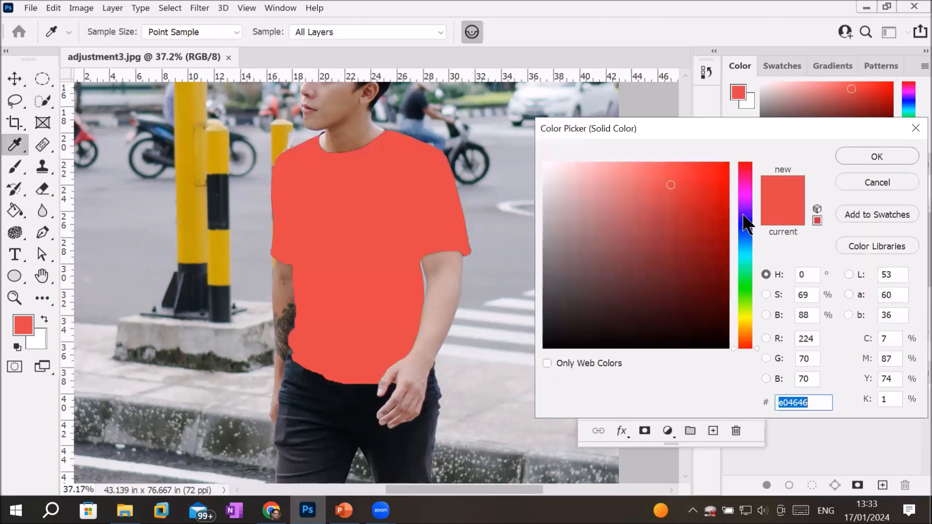
{"action": "left_click", "coordinate": [743, 215]}
{"action": "left_click", "coordinate": [743, 270]}
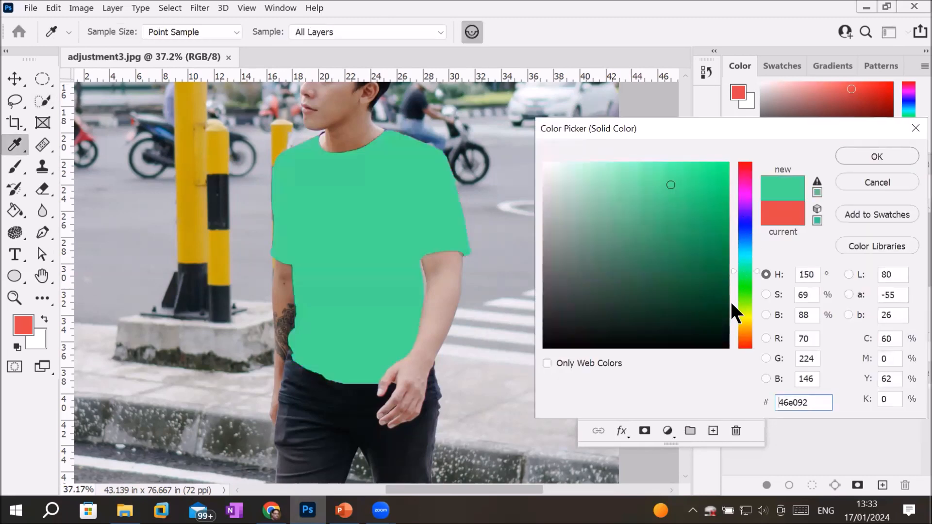
{"action": "left_click", "coordinate": [746, 313]}
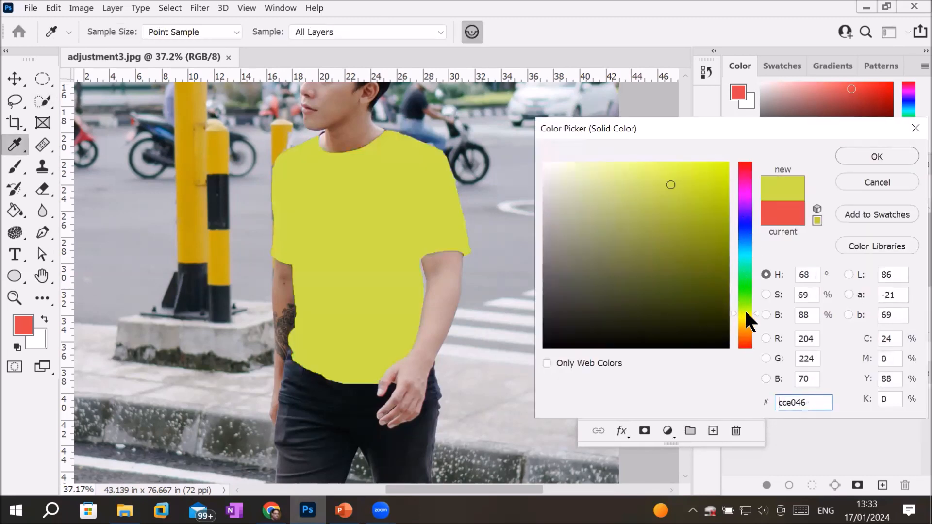
{"action": "left_click", "coordinate": [747, 176]}
{"action": "left_click", "coordinate": [856, 151]}
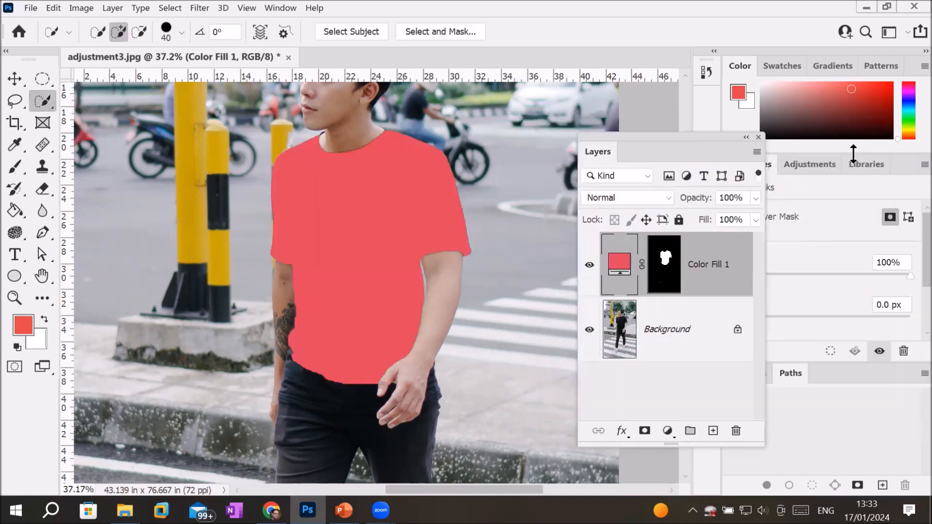
- Set the T-shirt fill layer's blend mode to Overlay and lower its opacity to 8%
{"action": "left_click", "coordinate": [661, 196]}
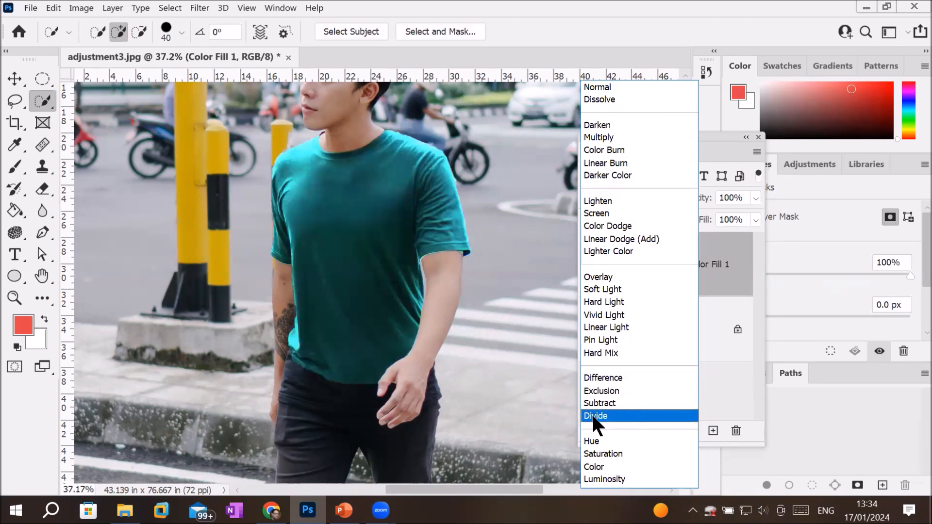
{"action": "left_click", "coordinate": [610, 276]}
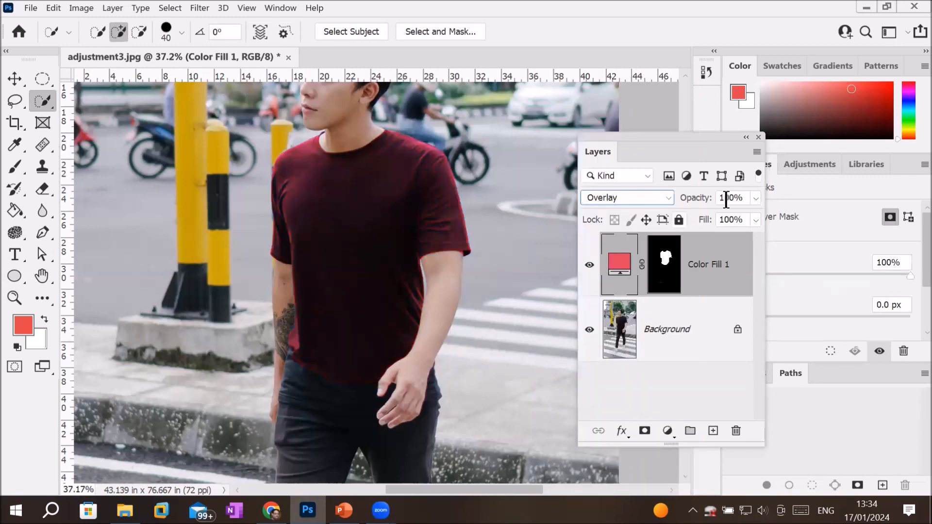
{"action": "left_click", "coordinate": [755, 198]}
{"action": "left_click_drag", "start_coordinate": [751, 216], "coordinate": [691, 216]}
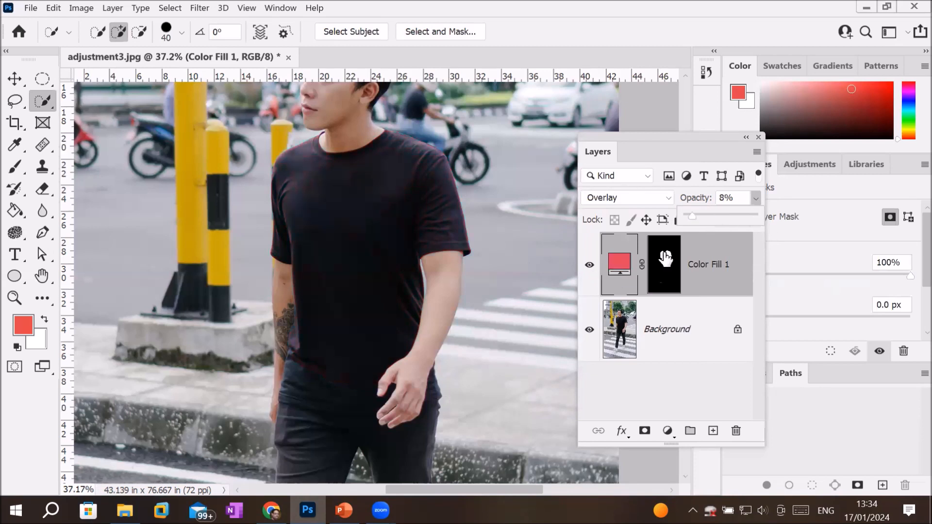
- Change the T-shirt fill layer's colour to bright red after trying blue and turquoise
{"action": "left_click", "coordinate": [619, 269]}
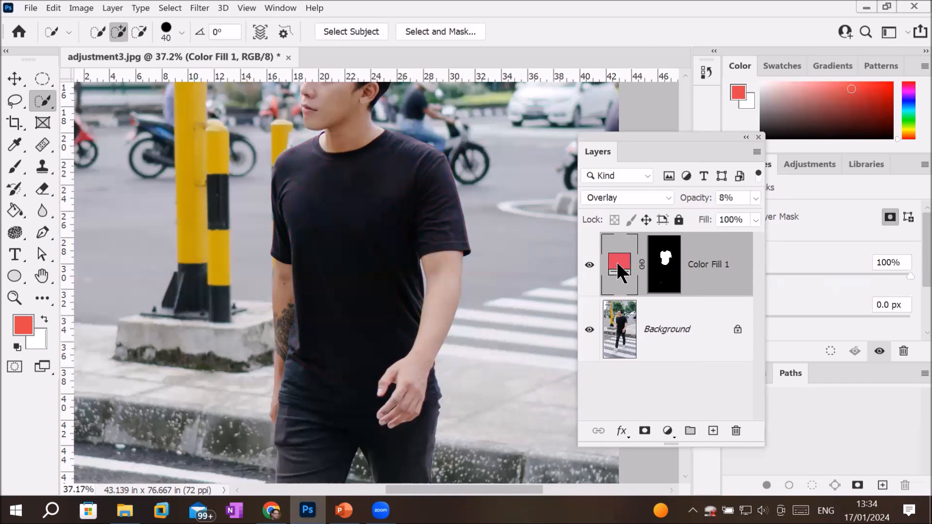
{"action": "double_click", "coordinate": [618, 269]}
{"action": "left_click", "coordinate": [745, 225]}
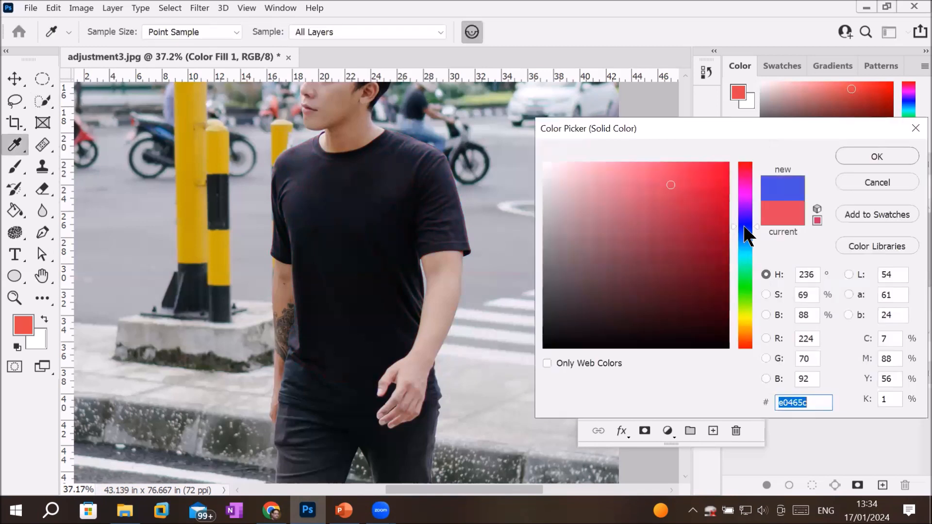
{"action": "left_click", "coordinate": [715, 200]}
{"action": "left_click", "coordinate": [677, 276]}
{"action": "left_click", "coordinate": [744, 263]}
{"action": "left_click", "coordinate": [716, 168]}
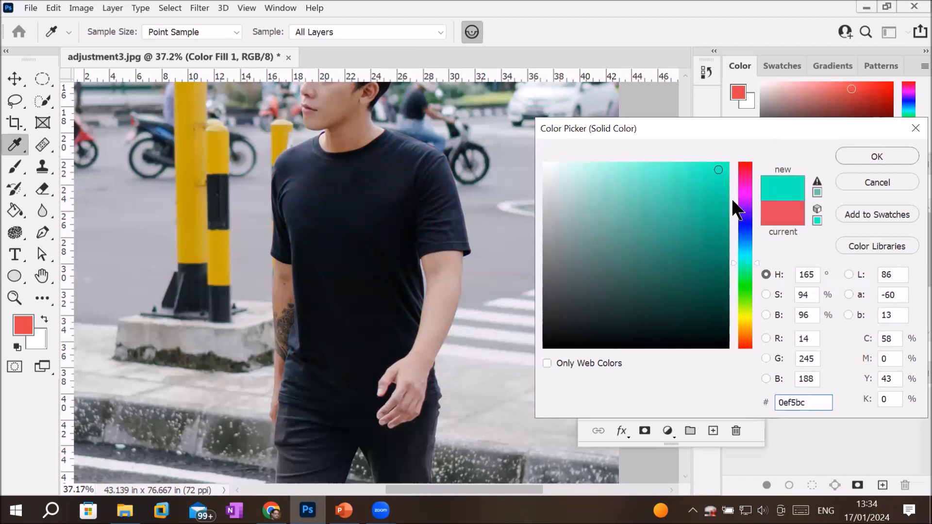
{"action": "left_click", "coordinate": [745, 164]}
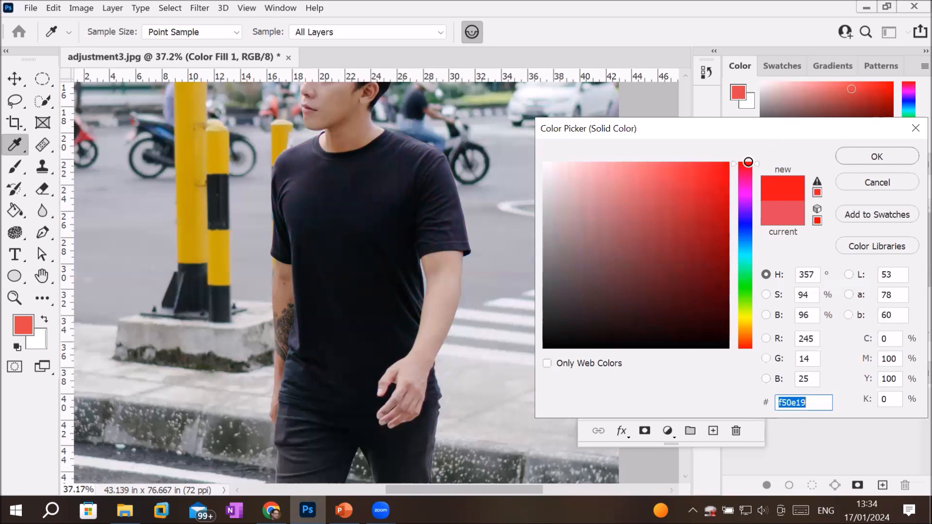
{"action": "left_click", "coordinate": [862, 156]}
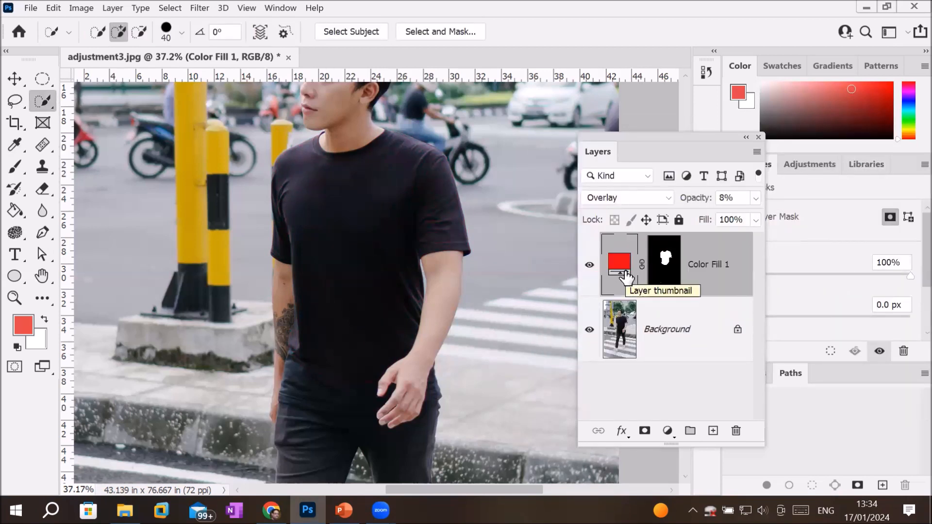
- Set the fill layer's blend mode to Normal and its opacity to 100%
{"action": "left_click", "coordinate": [631, 195]}
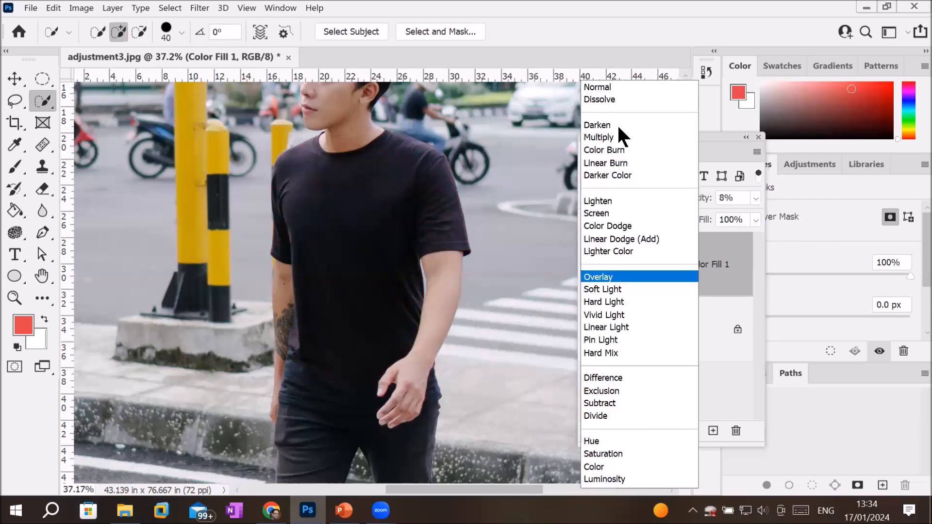
{"action": "left_click", "coordinate": [624, 83]}
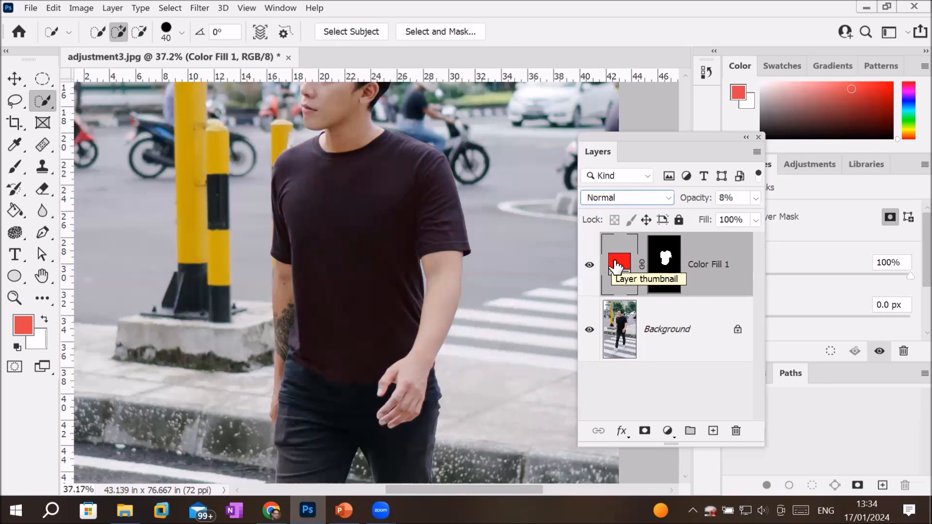
{"action": "left_click", "coordinate": [755, 199]}
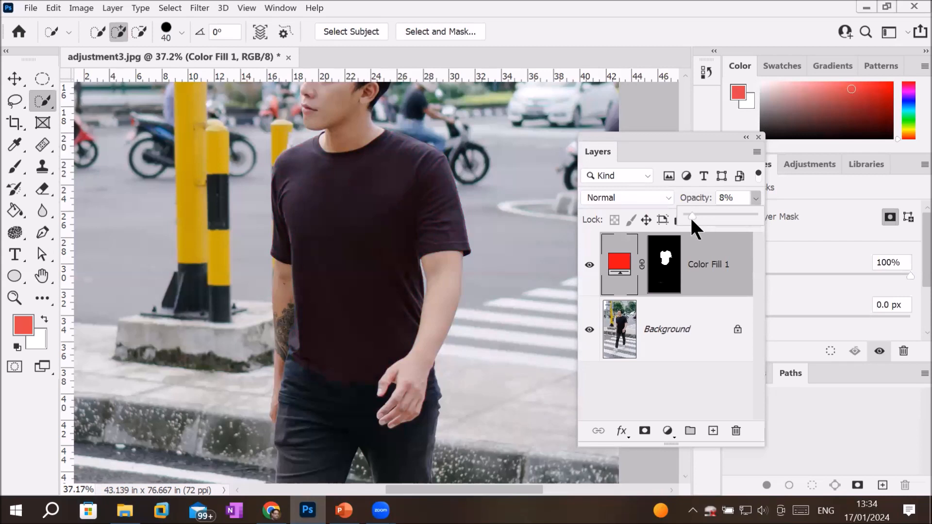
{"action": "left_click_drag", "start_coordinate": [691, 216], "coordinate": [763, 219]}
- Recolour the T-shirt fill layer dark green and keep its blend mode at Normal after previewing other modes
{"action": "double_click", "coordinate": [617, 271]}
{"action": "left_click", "coordinate": [715, 247]}
{"action": "mouse_move", "coordinate": [716, 246]}
{"action": "left_mouse_down"}
{"action": "mouse_move", "coordinate": [594, 266]}
{"action": "mouse_move", "coordinate": [575, 208]}
{"action": "mouse_move", "coordinate": [726, 256]}
{"action": "left_mouse_up"}
{"action": "left_click", "coordinate": [748, 282]}
{"action": "mouse_move", "coordinate": [703, 172]}
{"action": "left_mouse_down"}
{"action": "mouse_move", "coordinate": [613, 185]}
{"action": "mouse_move", "coordinate": [563, 246]}
{"action": "mouse_move", "coordinate": [645, 275]}
{"action": "mouse_move", "coordinate": [724, 218]}
{"action": "mouse_move", "coordinate": [694, 205]}
{"action": "left_mouse_up"}
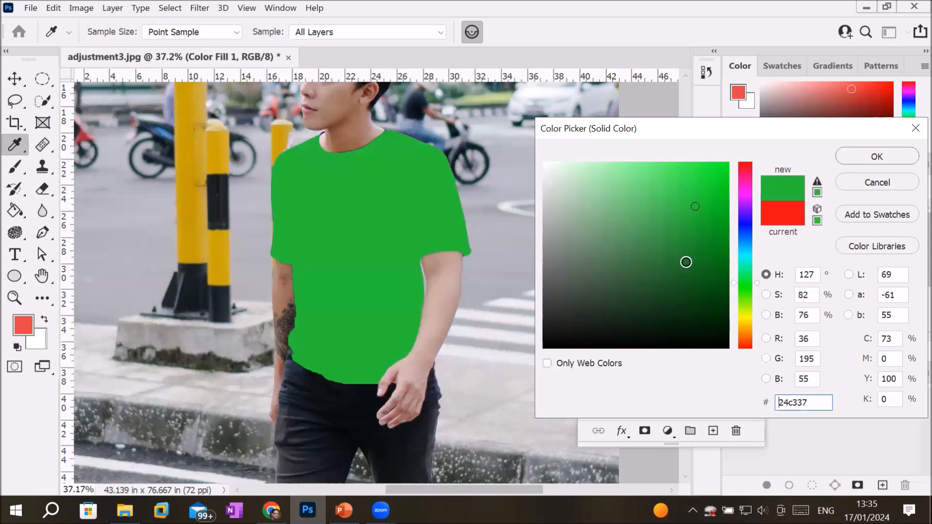
{"action": "left_click", "coordinate": [685, 262]}
{"action": "left_click", "coordinate": [866, 156]}
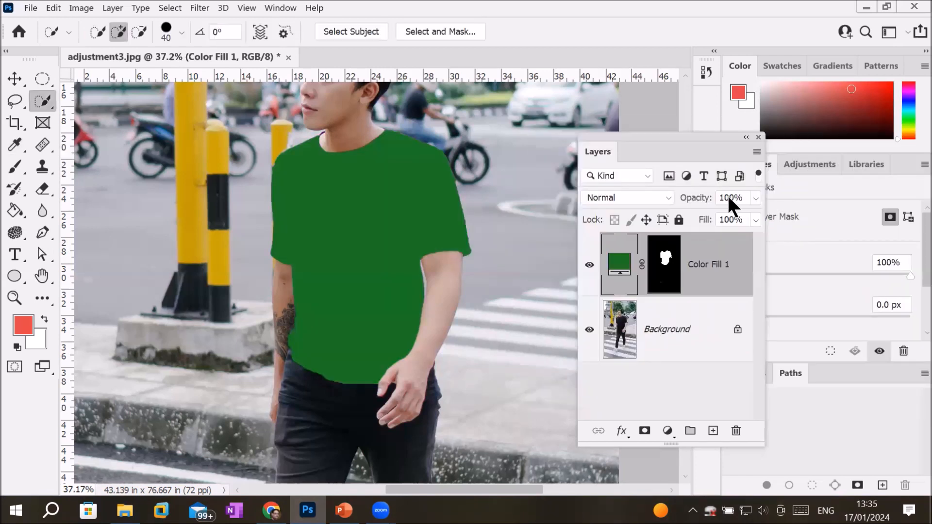
{"action": "left_click", "coordinate": [664, 195]}
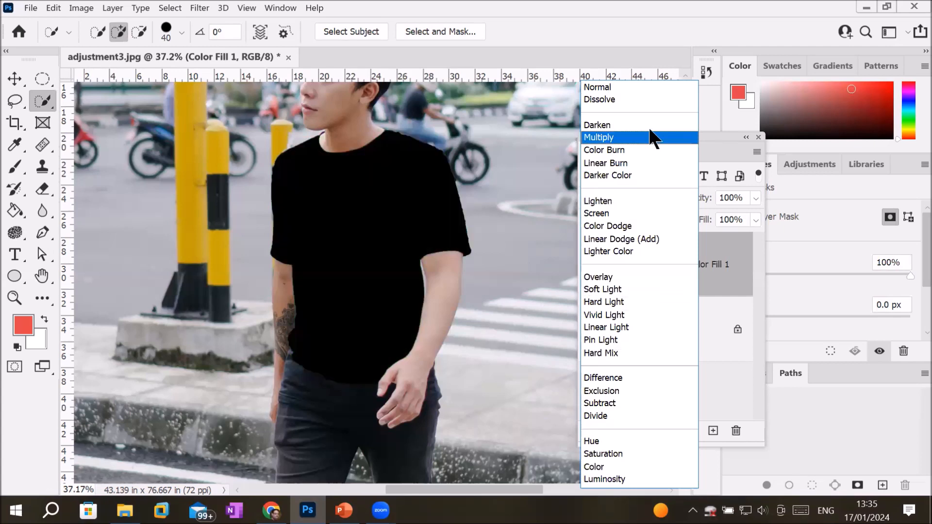
{"action": "left_click", "coordinate": [651, 86]}
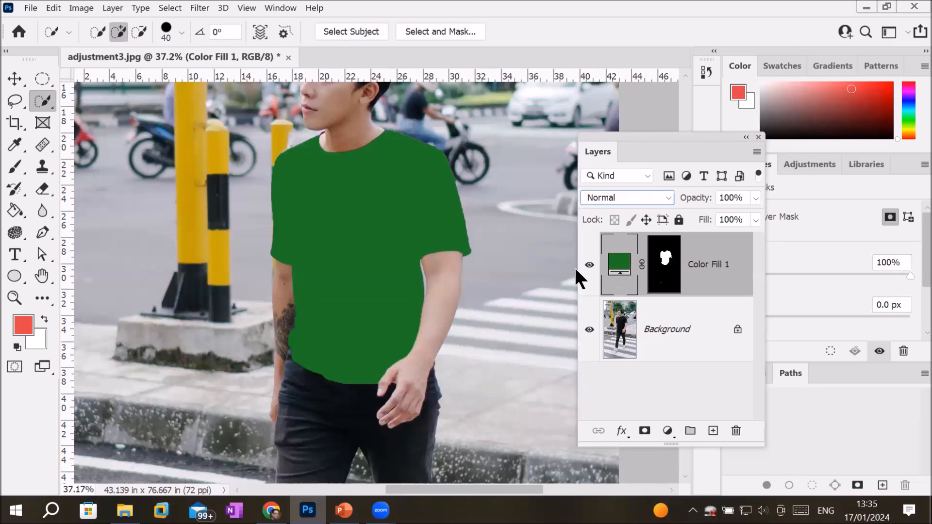
- Hide the green fill layer and make the Background layer active
{"action": "left_click", "coordinate": [589, 266]}
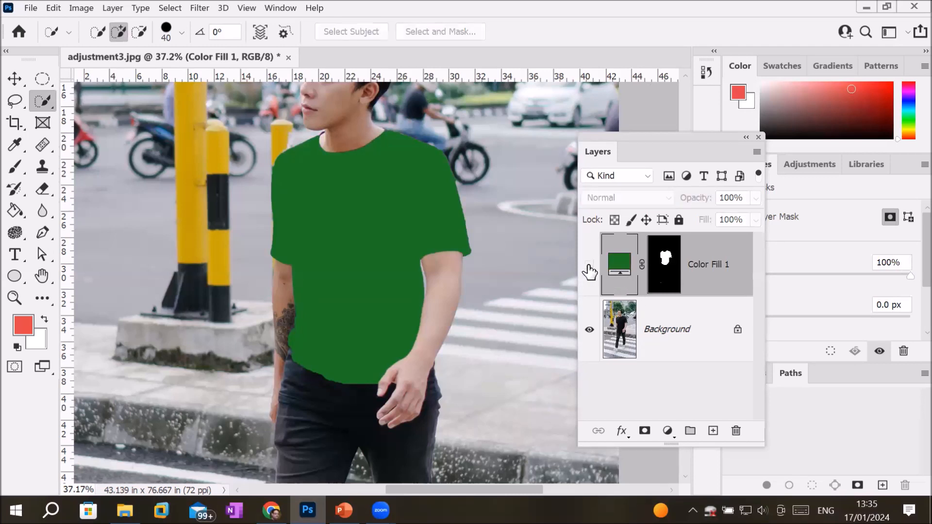
{"action": "left_click", "coordinate": [623, 328]}
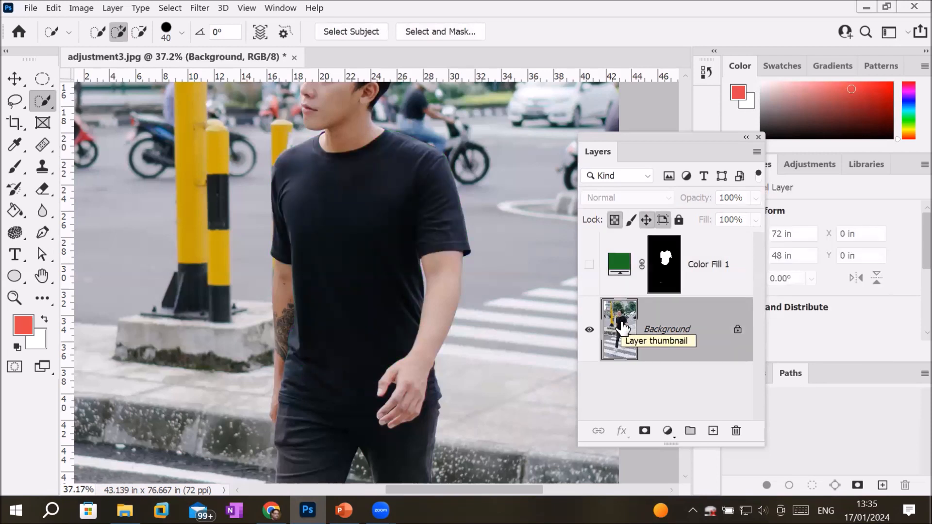
{"action": "left_click_drag", "start_coordinate": [648, 136], "coordinate": [561, 105]}
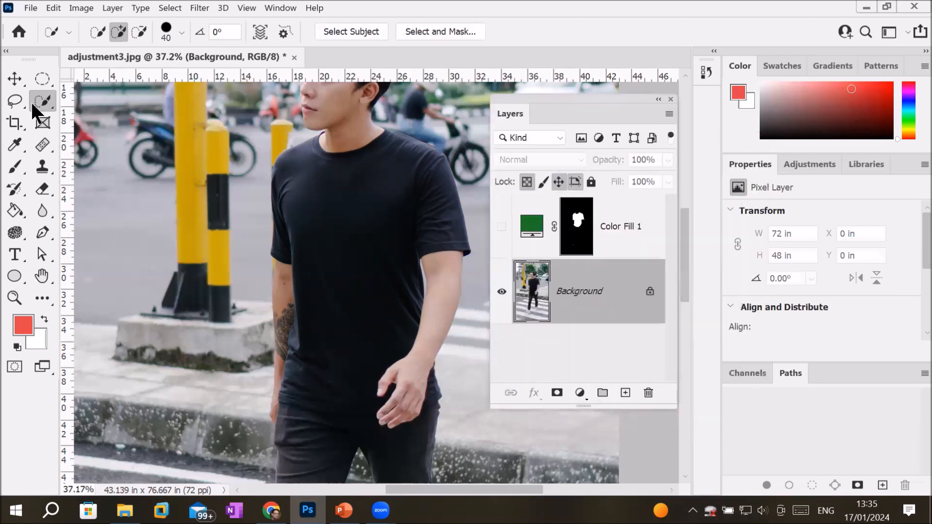
- Select the black T-shirt with Quick Selection and subtract the tattooed forearm, hand and trousers from the selection
{"action": "mouse_move", "coordinate": [293, 161]}
{"action": "left_mouse_down"}
{"action": "mouse_move", "coordinate": [356, 226]}
{"action": "mouse_move", "coordinate": [429, 265]}
{"action": "left_mouse_up"}
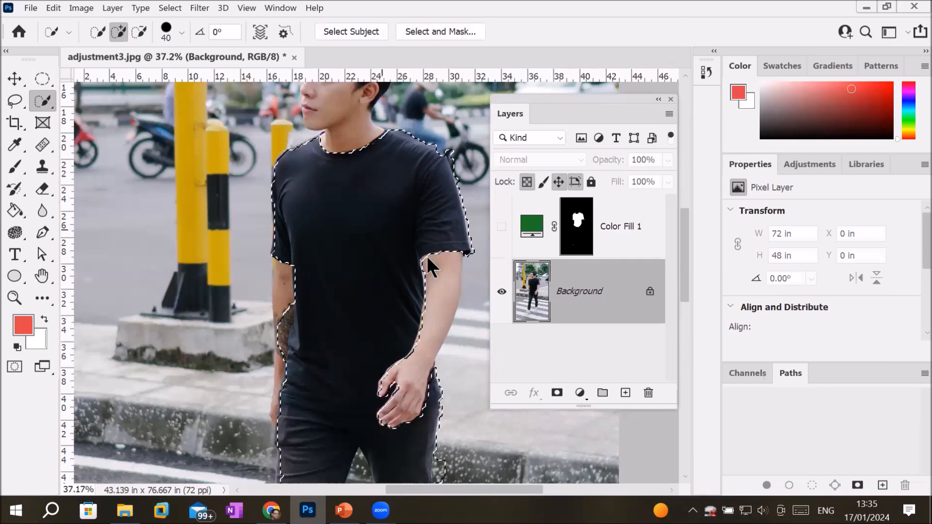
{"action": "scroll", "coordinate": [429, 265], "scroll_direction": "down", "scroll_amount": 1}
{"action": "scroll", "coordinate": [342, 301], "scroll_direction": "down", "scroll_amount": 1}
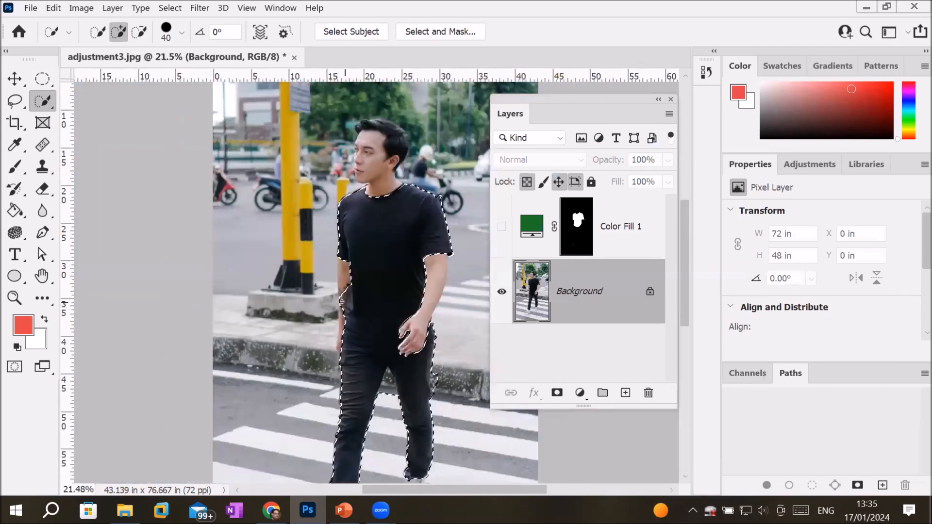
{"action": "left_click", "coordinate": [342, 301], "text": "alt"}
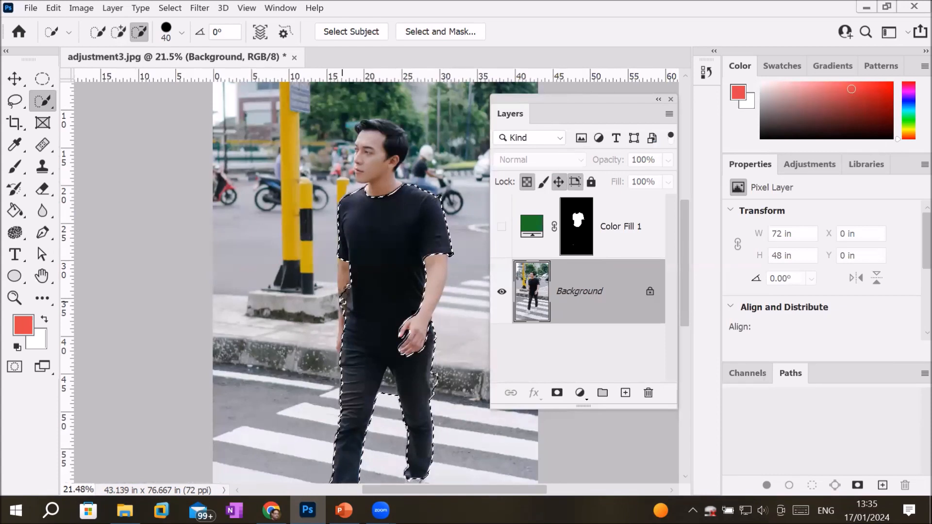
{"action": "left_click_drag", "start_coordinate": [345, 286], "coordinate": [349, 329]}
{"action": "mouse_move", "coordinate": [387, 357]}
{"action": "left_mouse_down"}
{"action": "mouse_move", "coordinate": [435, 380]}
{"action": "mouse_move", "coordinate": [421, 445]}
{"action": "mouse_move", "coordinate": [442, 394]}
{"action": "mouse_move", "coordinate": [420, 403]}
{"action": "left_mouse_up"}
{"action": "mouse_move", "coordinate": [411, 455]}
{"action": "left_mouse_down"}
{"action": "mouse_move", "coordinate": [440, 338]}
{"action": "mouse_move", "coordinate": [418, 351]}
{"action": "mouse_move", "coordinate": [397, 349]}
{"action": "mouse_move", "coordinate": [428, 324]}
{"action": "mouse_move", "coordinate": [372, 365]}
{"action": "mouse_move", "coordinate": [333, 343]}
{"action": "mouse_move", "coordinate": [341, 333]}
{"action": "mouse_move", "coordinate": [336, 409]}
{"action": "left_mouse_up"}
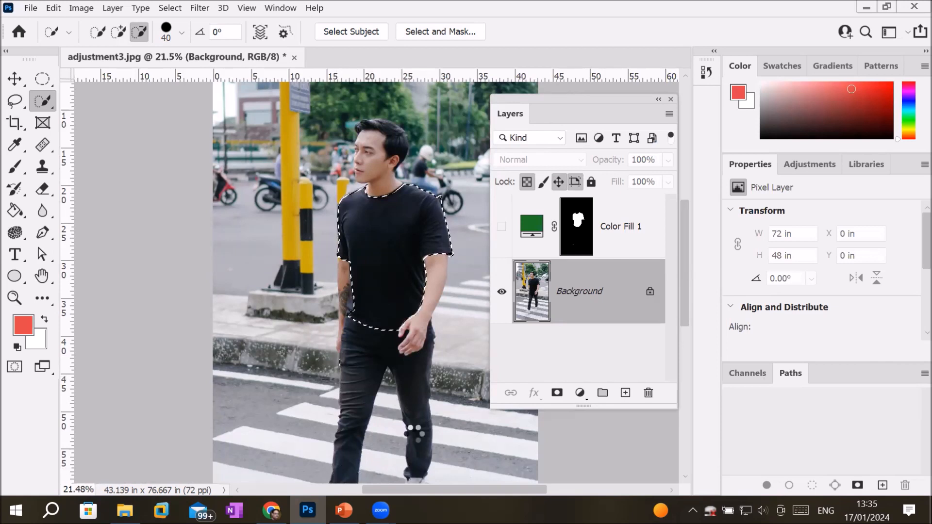
{"action": "scroll", "coordinate": [428, 413], "scroll_direction": "down", "scroll_amount": 3}
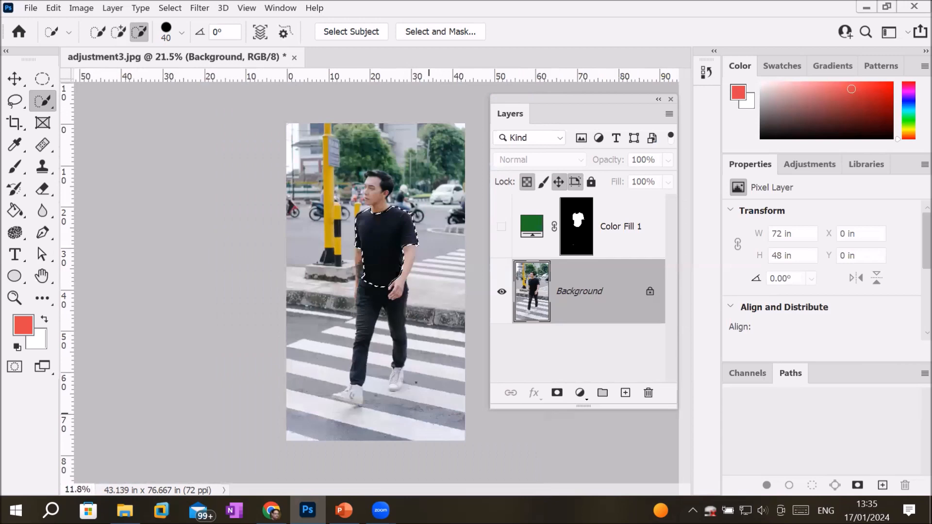
{"action": "scroll", "coordinate": [399, 339], "scroll_direction": "up", "scroll_amount": 3}
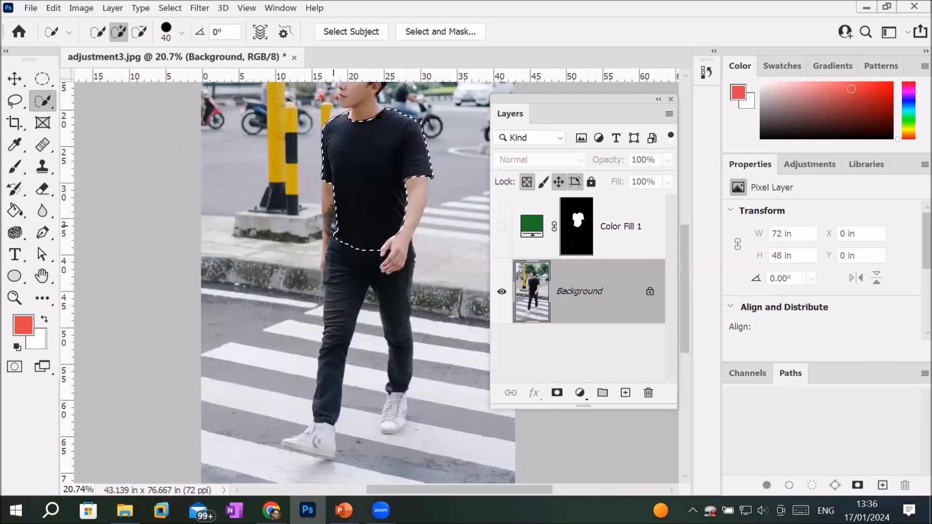
- Save the T-shirt selection as a new channel named Shirt
{"action": "right_click", "coordinate": [376, 157]}
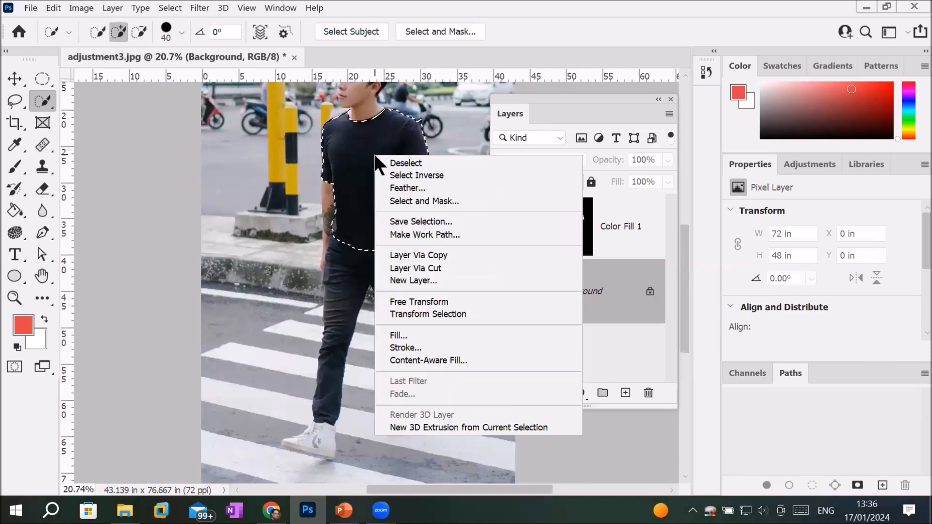
{"action": "left_click", "coordinate": [423, 221]}
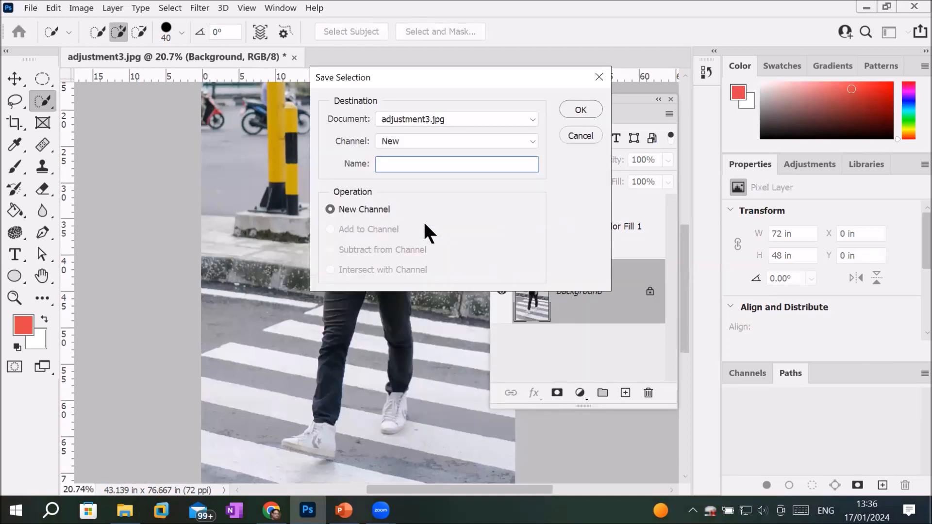
{"action": "type", "text": "Shirt"}
{"action": "key", "text": "Return"}
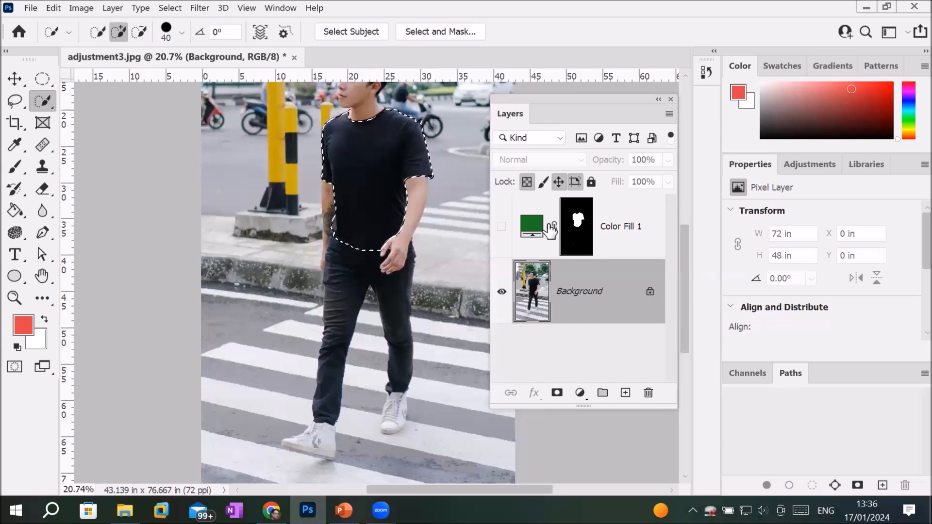
- Add a Gradient fill layer over the selected T-shirt, trying several blue presets before choosing the purple-to-blue one
{"action": "left_click", "coordinate": [580, 393]}
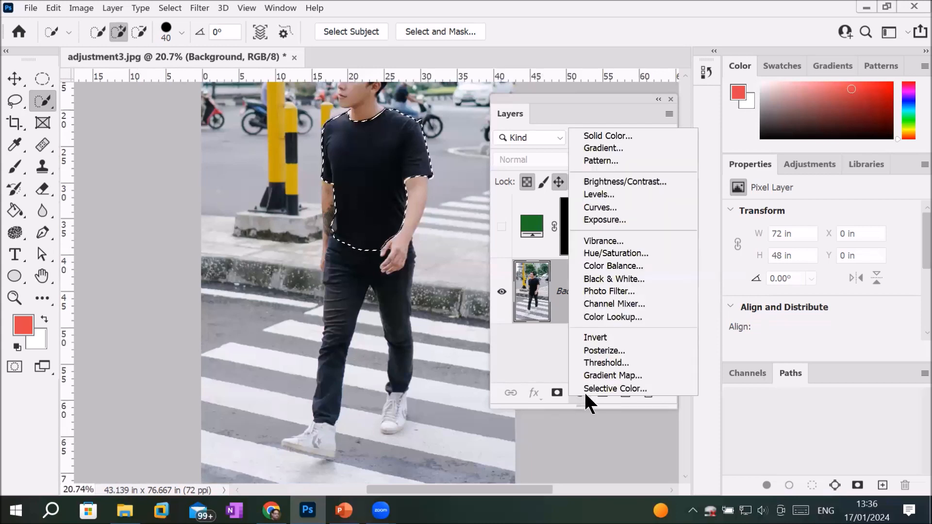
{"action": "left_click", "coordinate": [616, 145]}
{"action": "left_click", "coordinate": [598, 216]}
{"action": "left_click", "coordinate": [597, 216]}
{"action": "left_click", "coordinate": [655, 191]}
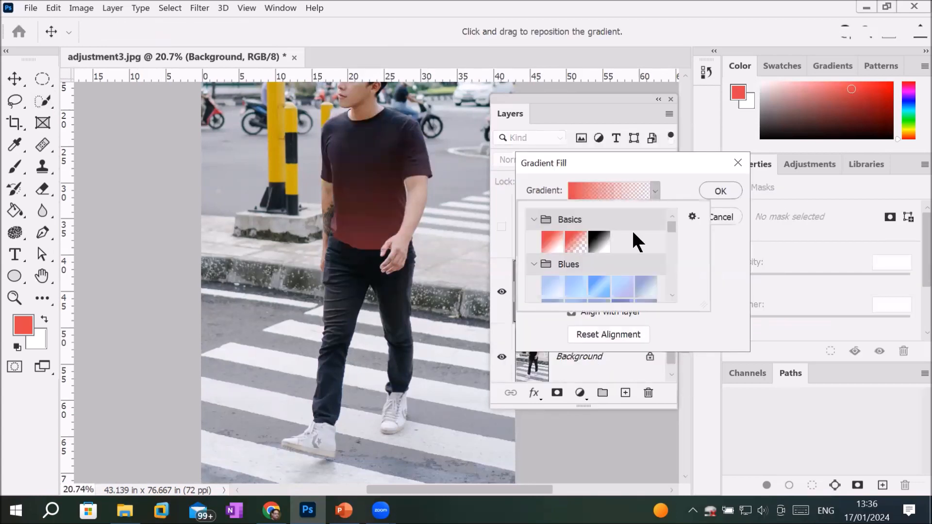
{"action": "left_click", "coordinate": [598, 288]}
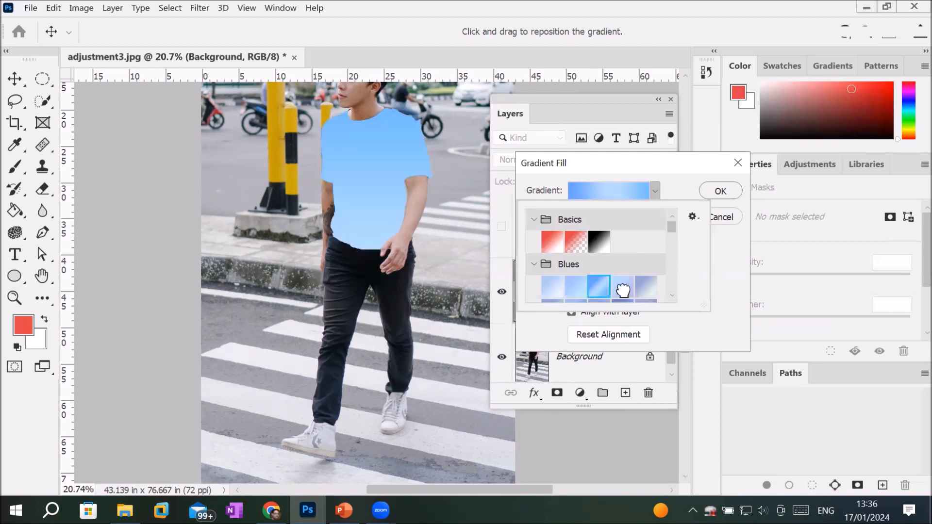
{"action": "left_click", "coordinate": [622, 290]}
{"action": "scroll", "coordinate": [638, 273], "scroll_direction": "down", "scroll_amount": 3}
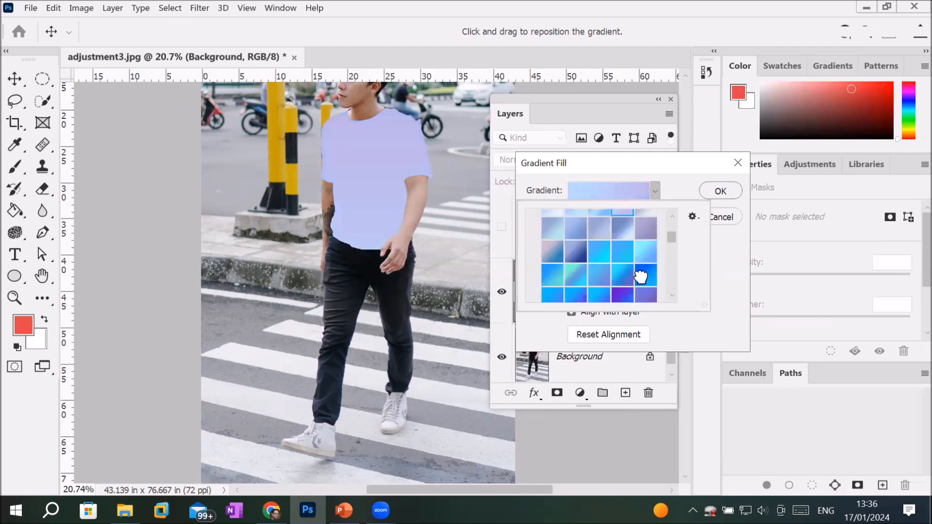
{"action": "left_click", "coordinate": [643, 277]}
{"action": "left_click", "coordinate": [625, 293]}
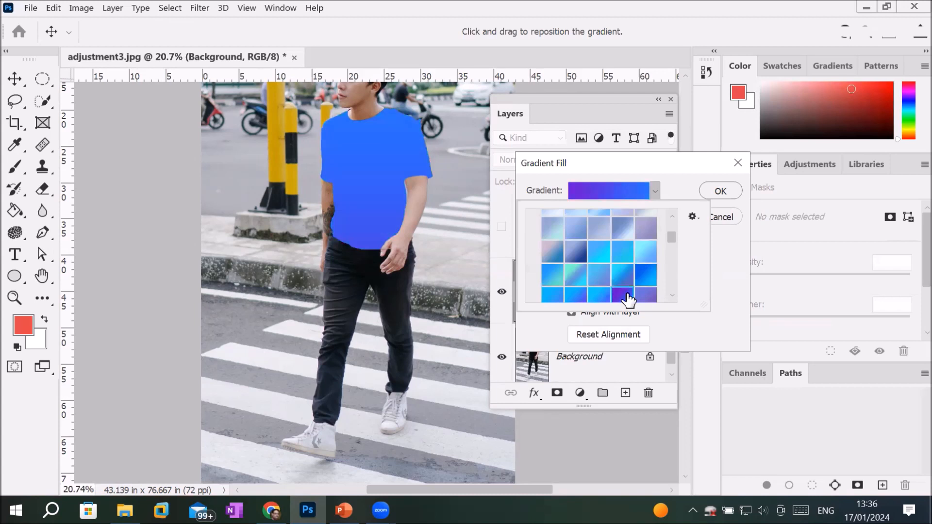
{"action": "left_click", "coordinate": [705, 193]}
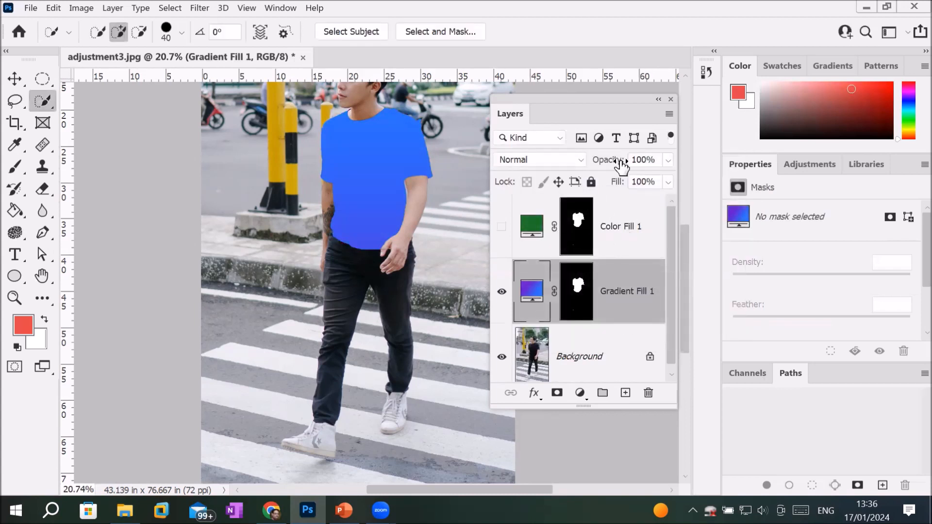
- Preview blend modes such as Overlay on the gradient fill layer, keeping the mode at Normal
{"action": "left_click", "coordinate": [668, 160]}
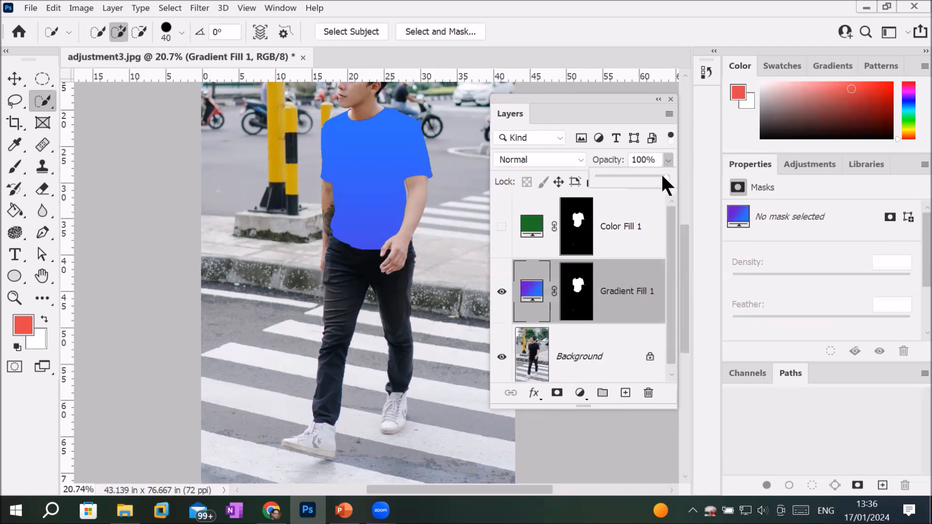
{"action": "left_click", "coordinate": [578, 159]}
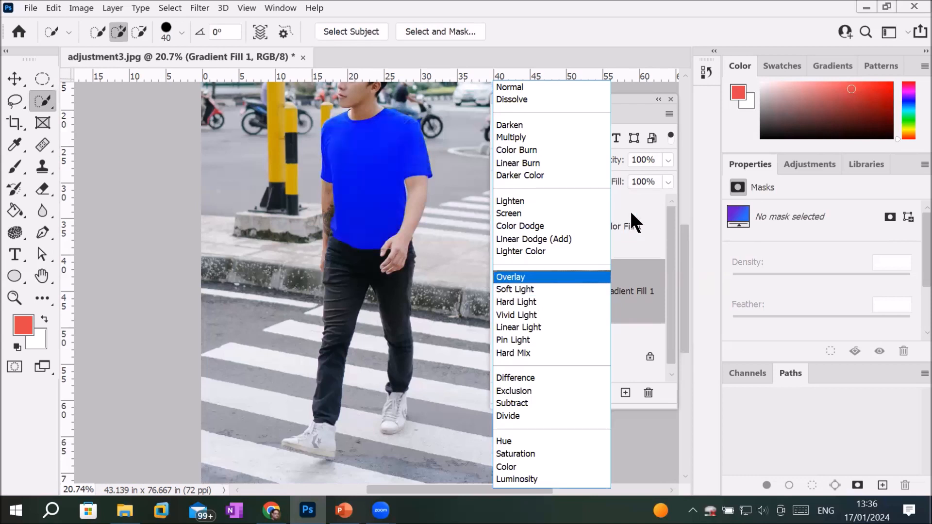
{"action": "left_click", "coordinate": [613, 210]}
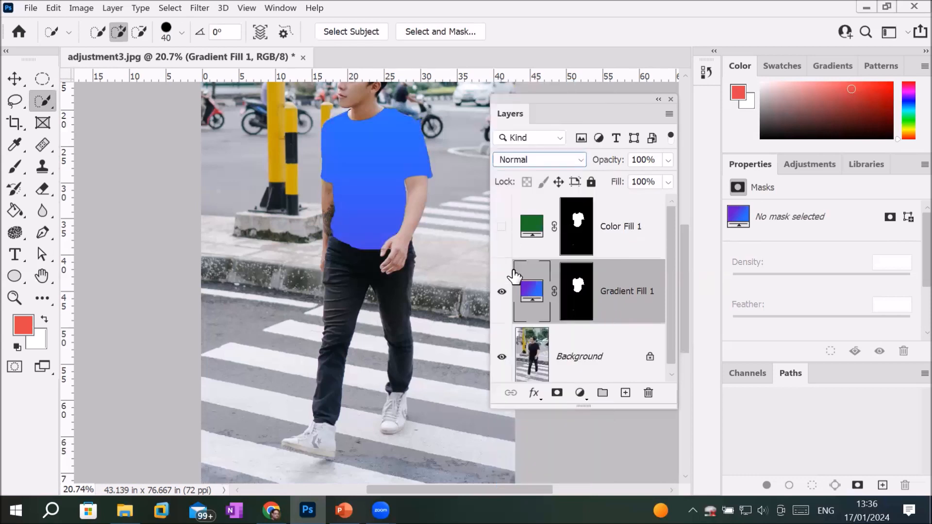
- Delete the blue gradient fill layer and the green color fill layer, leaving only the Background
{"action": "left_click", "coordinate": [648, 392]}
{"action": "left_click", "coordinate": [445, 210]}
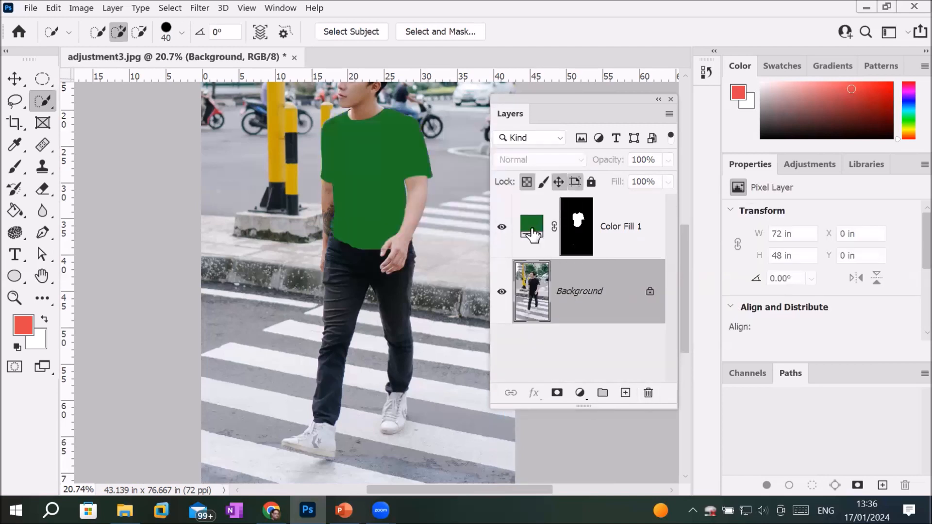
{"action": "left_click", "coordinate": [532, 232]}
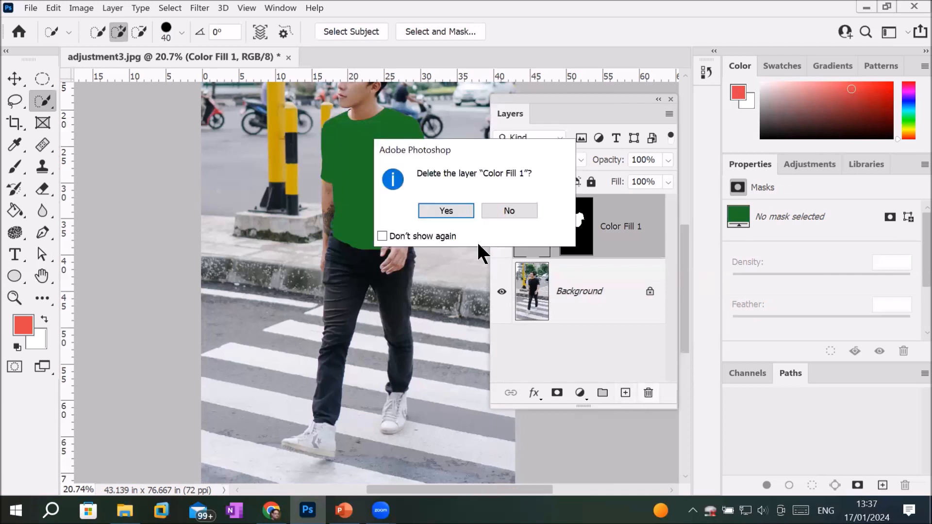
{"action": "left_click", "coordinate": [454, 209]}
- Load the saved Shirt channel as a selection around the T-shirt
{"action": "left_click", "coordinate": [580, 394]}
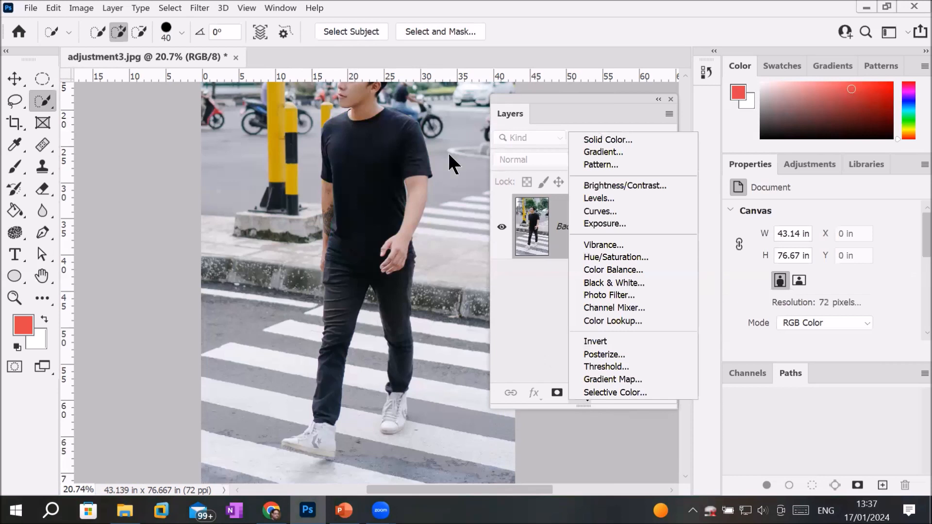
{"action": "left_click", "coordinate": [465, 160]}
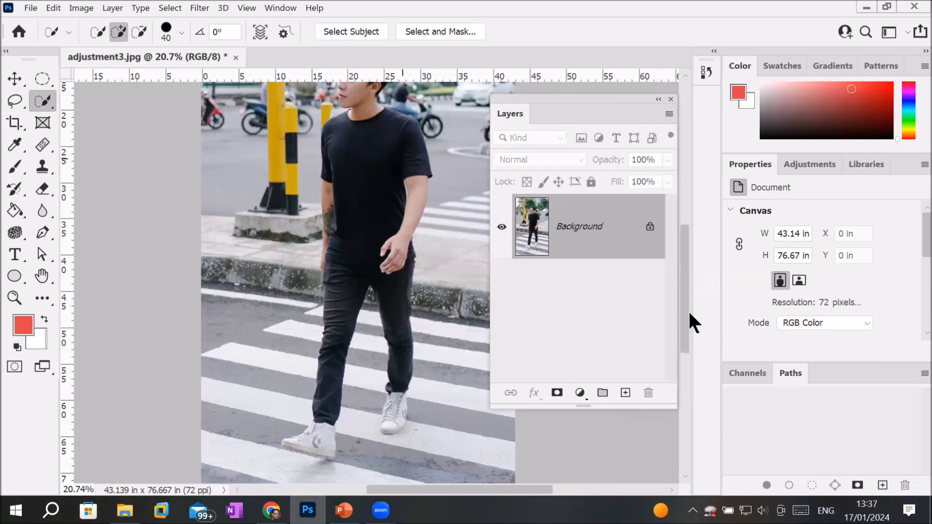
{"action": "left_click", "coordinate": [737, 372]}
{"action": "scroll", "coordinate": [767, 403], "scroll_direction": "down", "scroll_amount": 2}
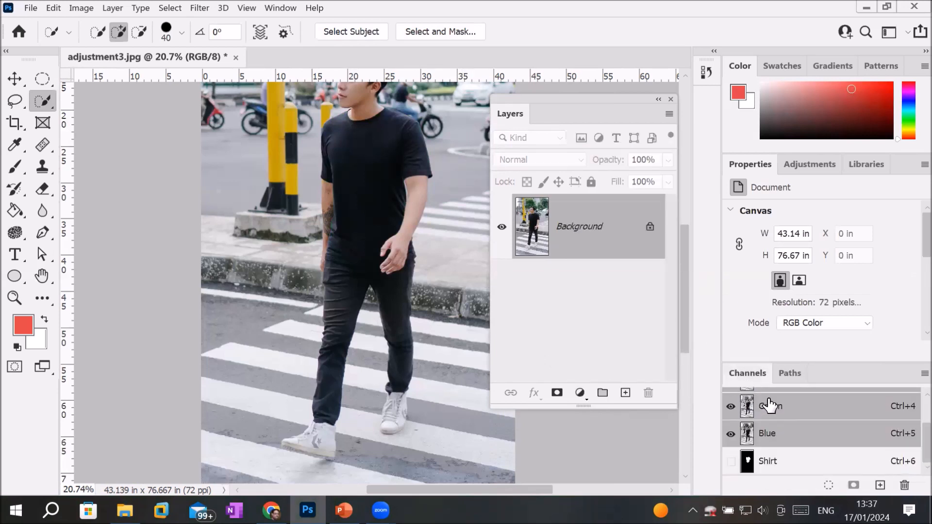
{"action": "left_click", "coordinate": [767, 465], "text": "ctrl"}
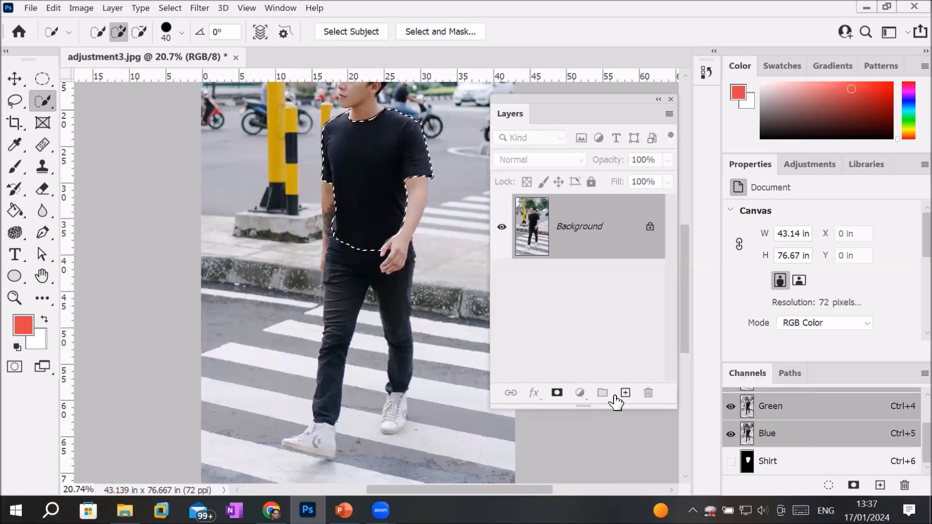
- Create a Pattern fill layer over the selected T-shirt
{"action": "left_click", "coordinate": [580, 392]}
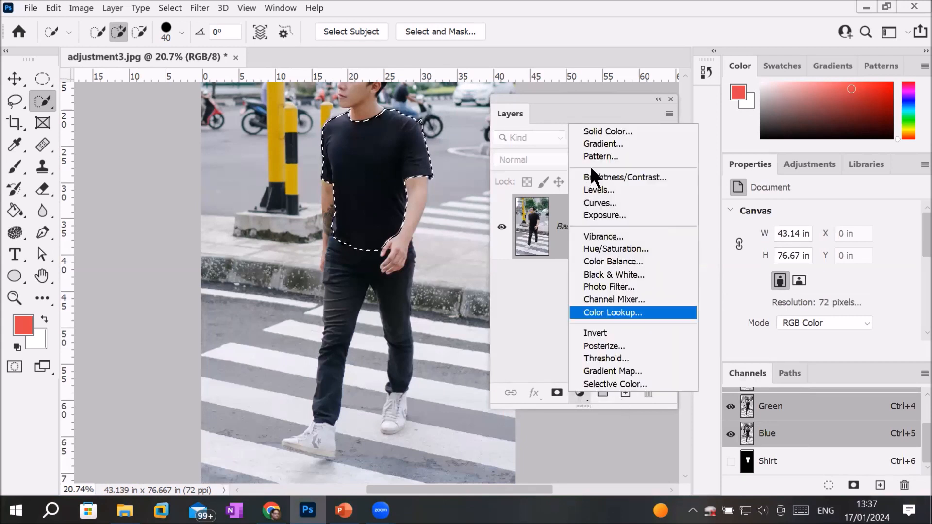
{"action": "left_click", "coordinate": [600, 155]}
{"action": "scroll", "coordinate": [414, 102], "scroll_direction": "up", "scroll_amount": 2}
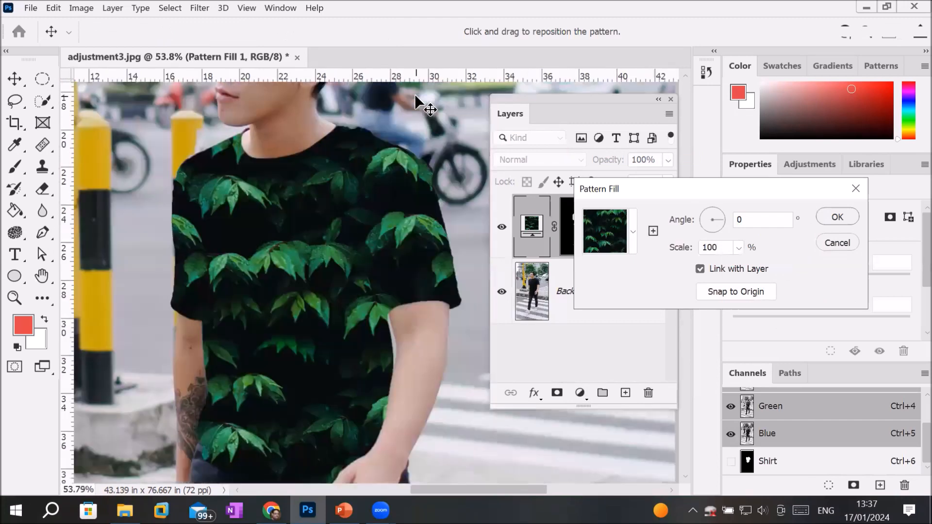
- Try the golden trees pattern from Trees and the fallen-leaves pattern from Grass on the T-shirt
{"action": "left_click", "coordinate": [632, 232]}
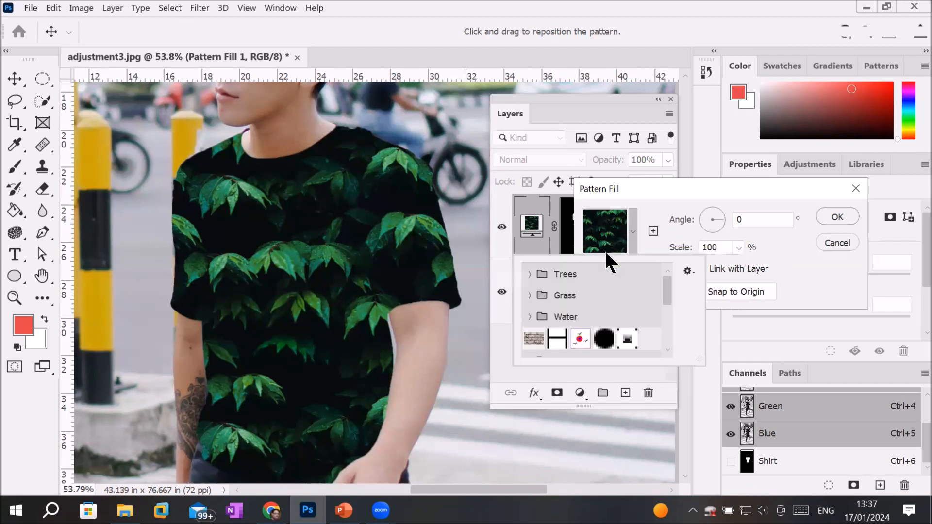
{"action": "left_click", "coordinate": [536, 276]}
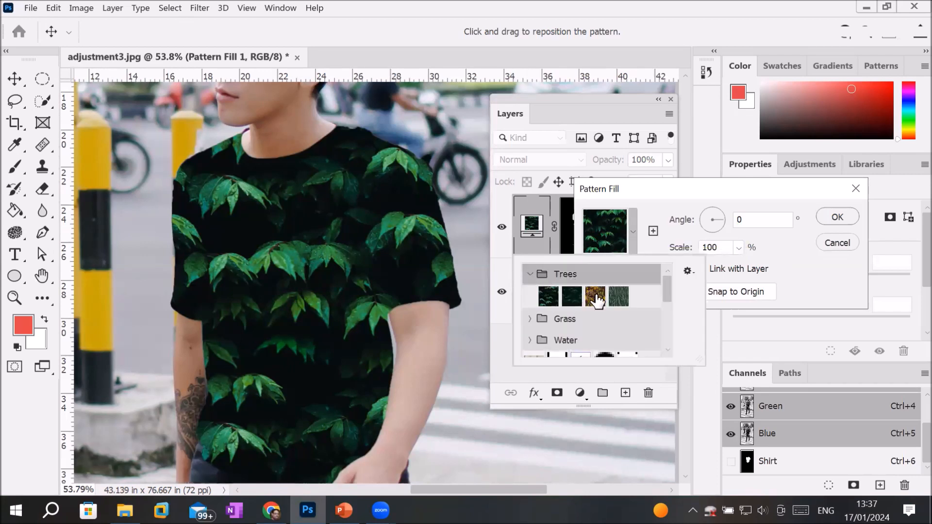
{"action": "left_click", "coordinate": [596, 297]}
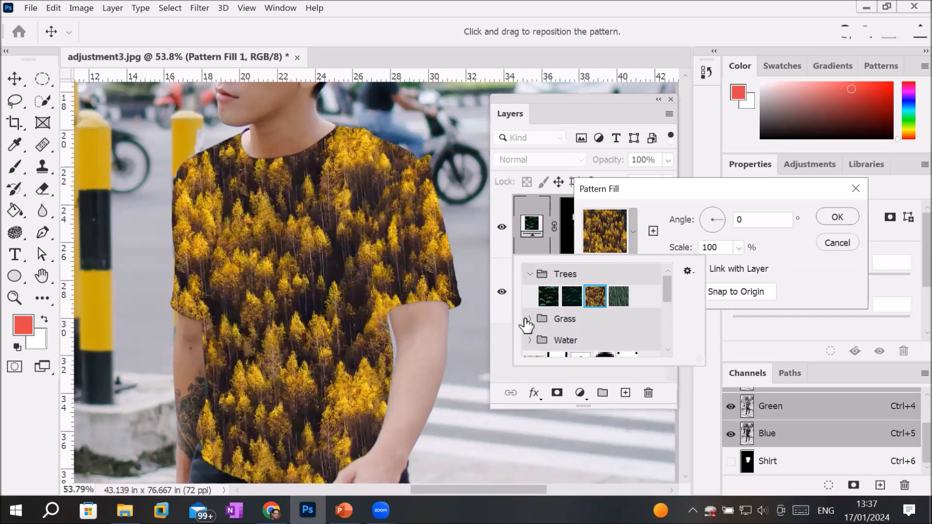
{"action": "left_click", "coordinate": [555, 326]}
{"action": "left_click", "coordinate": [548, 339]}
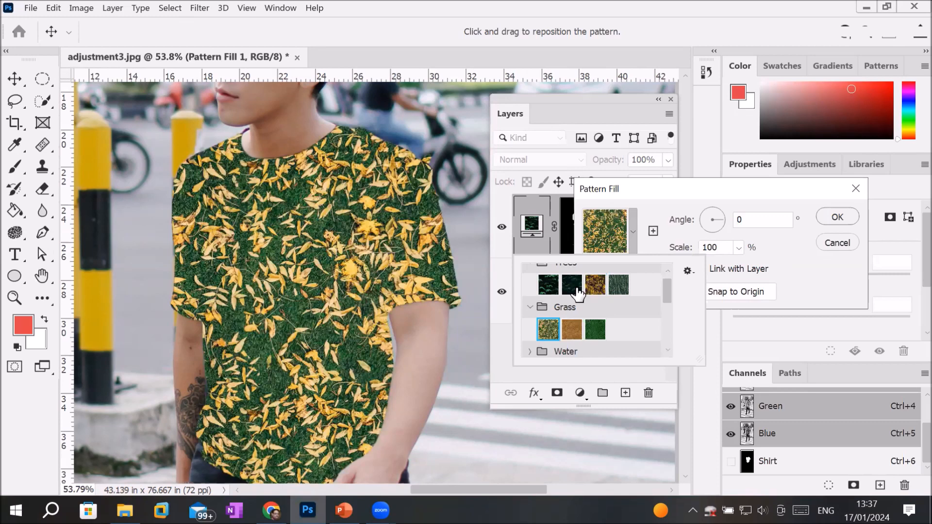
- Try the brick wall, fine dotted and red-circle-with-birds patterns on the T-shirt
{"action": "scroll", "coordinate": [534, 287], "scroll_direction": "up", "scroll_amount": 5}
{"action": "left_click", "coordinate": [533, 280]}
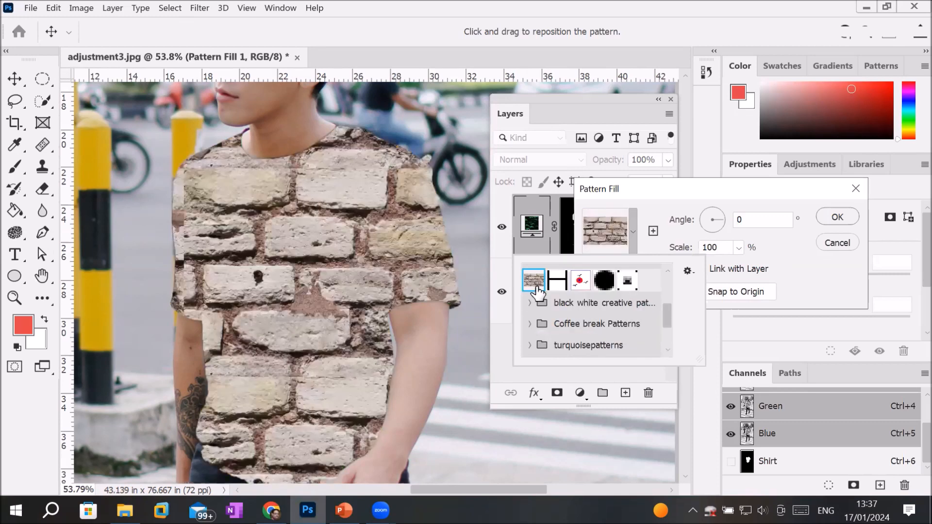
{"action": "left_click", "coordinate": [627, 280]}
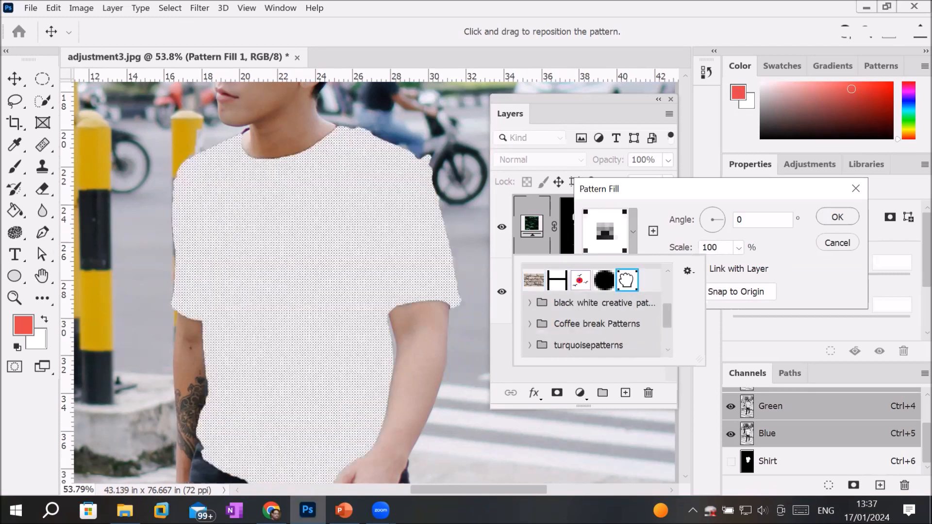
{"action": "left_click", "coordinate": [581, 280]}
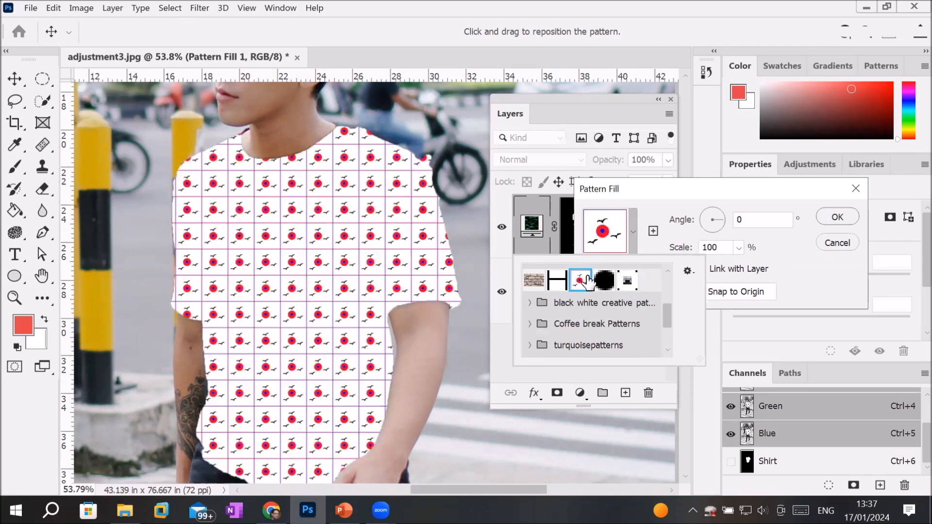
- Try the black and white cross pattern, a beige weave from Coffee break Patterns and the coloured dots from turquoisepatterns
{"action": "left_click", "coordinate": [530, 303]}
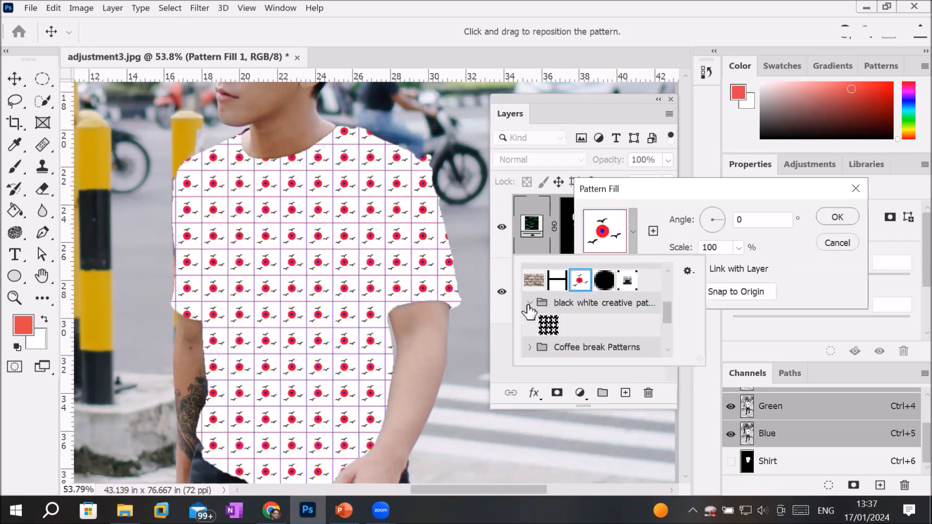
{"action": "left_click", "coordinate": [551, 326]}
{"action": "scroll", "coordinate": [534, 308], "scroll_direction": "down", "scroll_amount": 1}
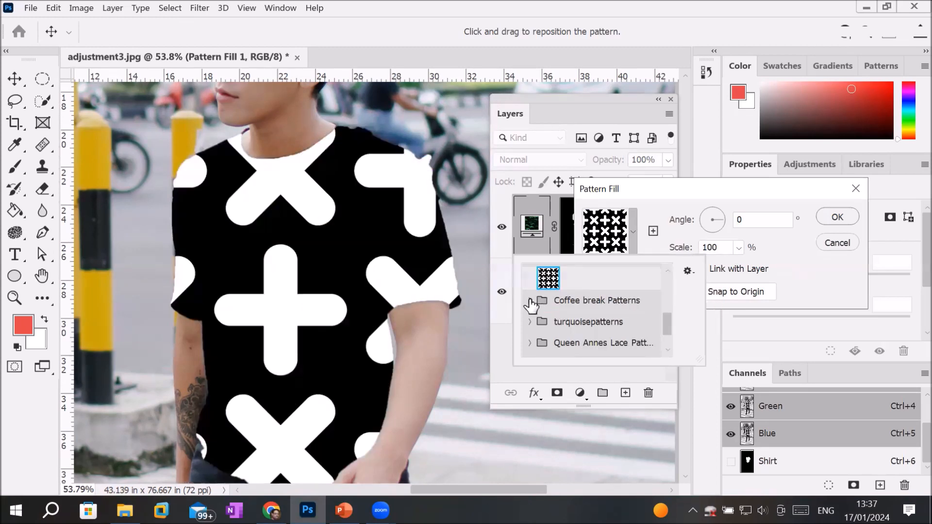
{"action": "left_click", "coordinate": [530, 300]}
{"action": "left_click", "coordinate": [595, 324]}
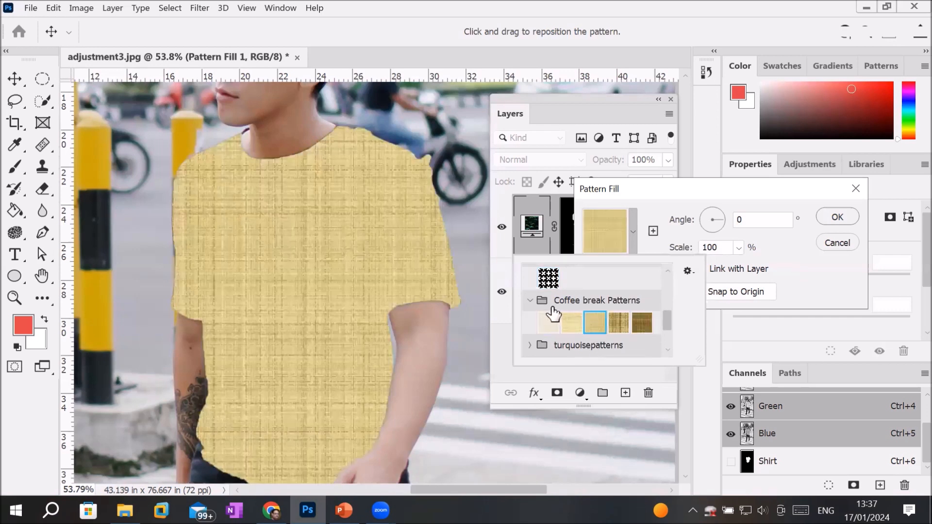
{"action": "scroll", "coordinate": [530, 302], "scroll_direction": "down", "scroll_amount": 1}
{"action": "left_click", "coordinate": [529, 298]}
{"action": "left_click", "coordinate": [571, 322]}
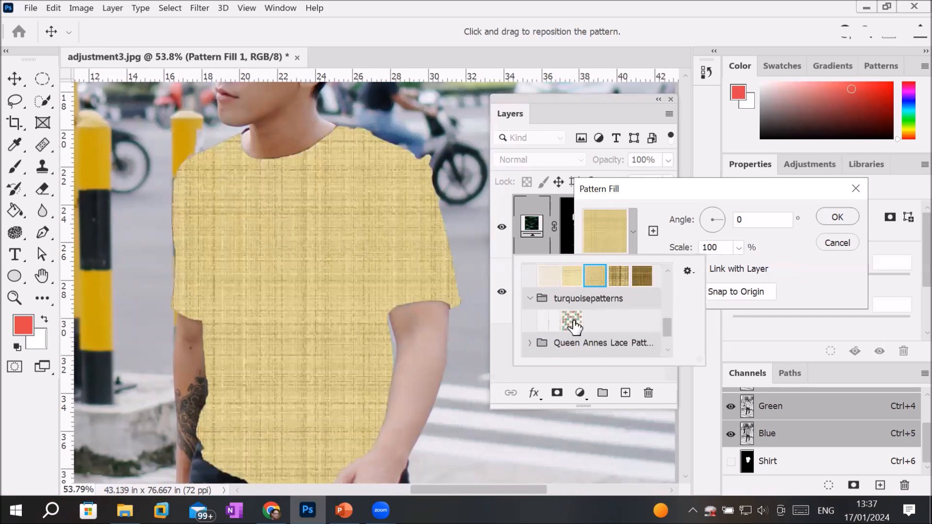
{"action": "scroll", "coordinate": [533, 330], "scroll_direction": "down", "scroll_amount": 1}
{"action": "left_click", "coordinate": [530, 329]}
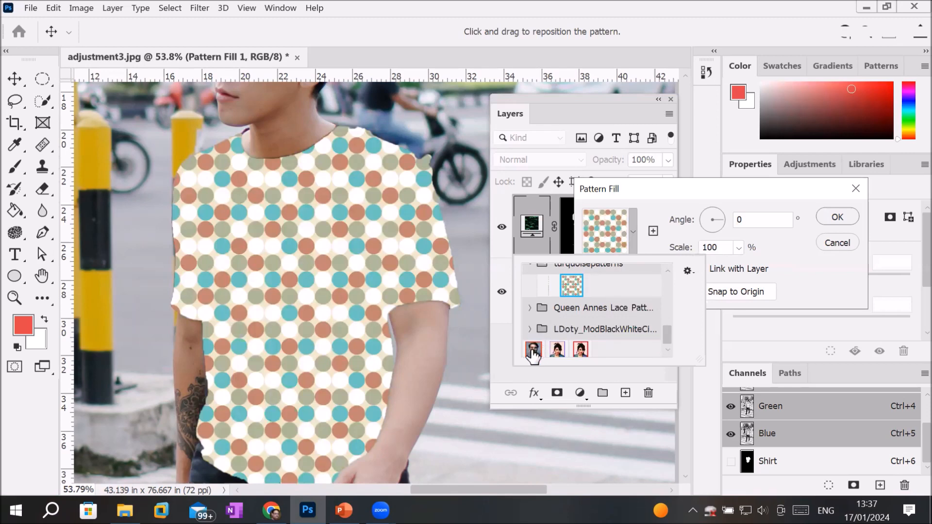
- Try the three portrait photo patterns on the T-shirt, then return to the turquoisepatterns coloured dots
{"action": "left_click", "coordinate": [532, 350]}
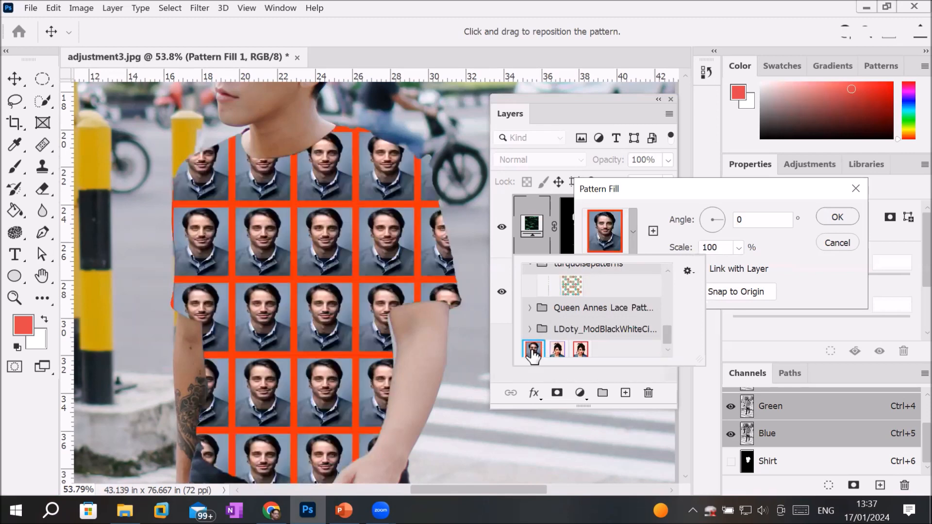
{"action": "left_click", "coordinate": [557, 350]}
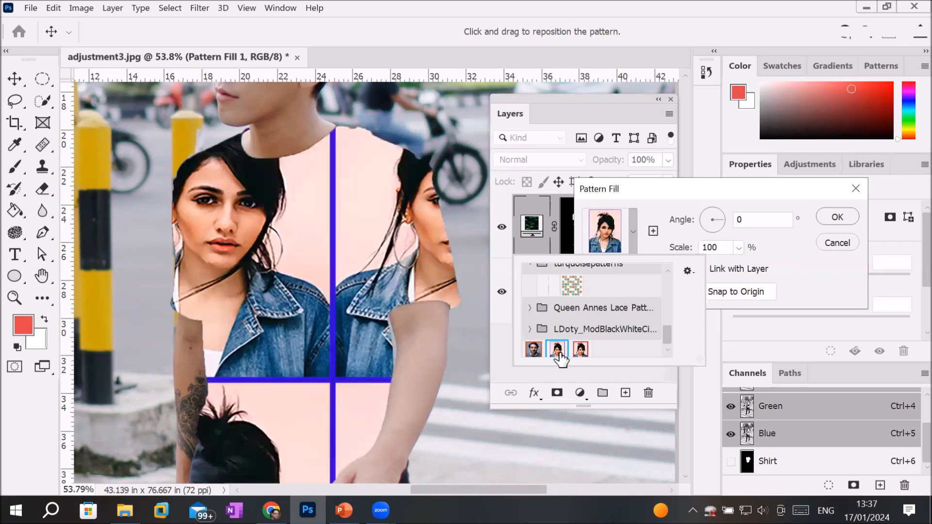
{"action": "left_click", "coordinate": [581, 349]}
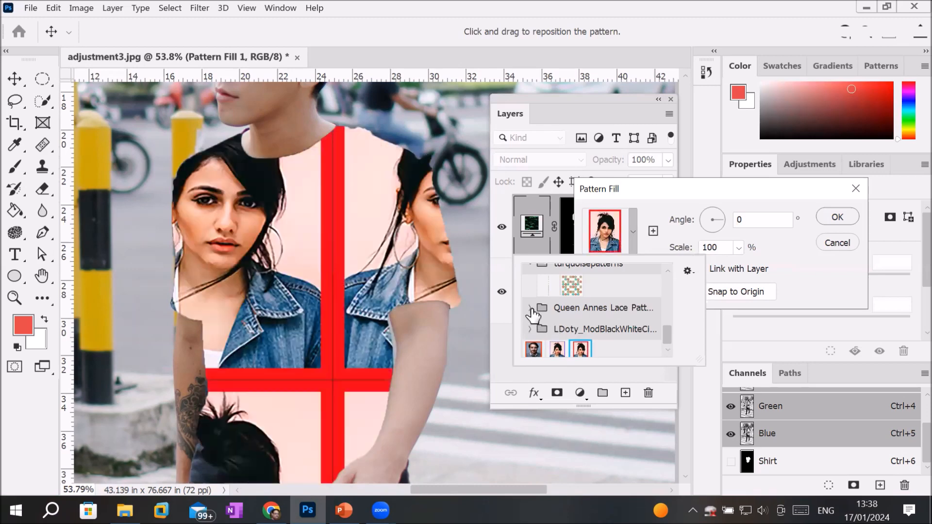
{"action": "left_click", "coordinate": [571, 286]}
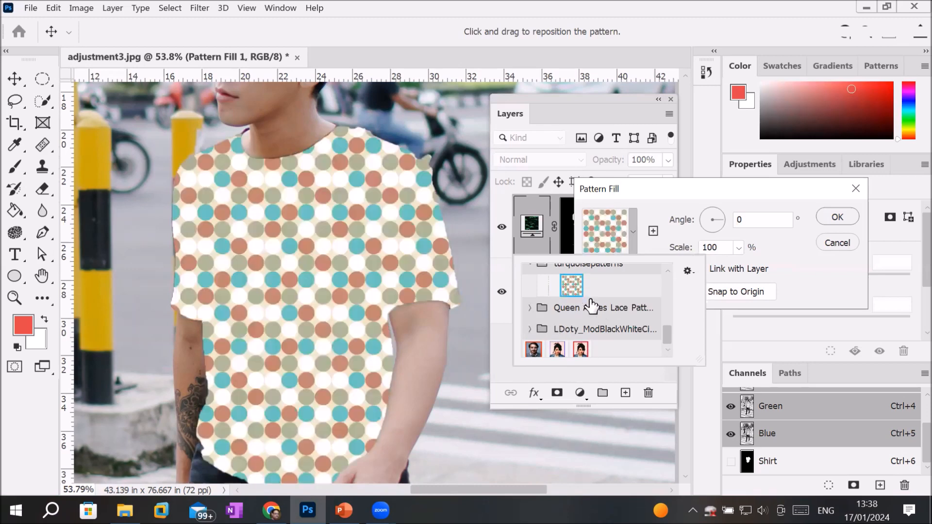
- Fill the T-shirt with the red-circle-with-birds pattern and apply the Pattern Fill settings
{"action": "scroll", "coordinate": [591, 306], "scroll_direction": "up", "scroll_amount": 3}
{"action": "scroll", "coordinate": [591, 305], "scroll_direction": "up", "scroll_amount": 3}
{"action": "left_click", "coordinate": [579, 292]}
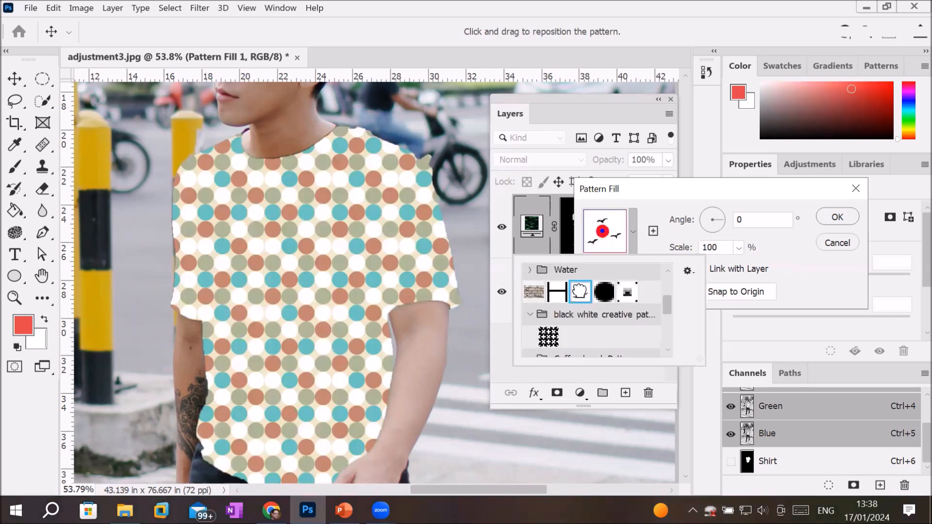
{"action": "left_click", "coordinate": [832, 213]}
{"action": "left_click", "coordinate": [831, 217]}
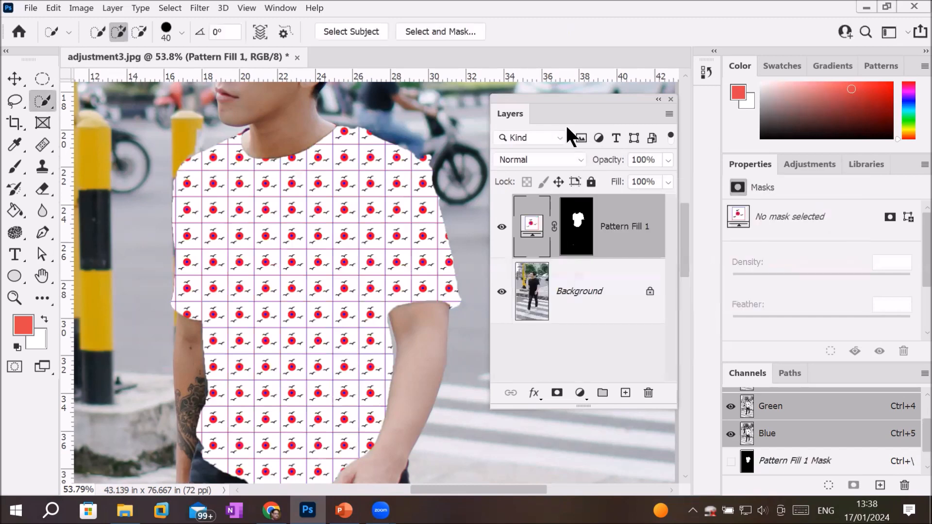
- Preview blend modes such as Color Burn and Overlay on the pattern fill layer, keeping the mode at Normal
{"action": "left_click", "coordinate": [581, 158]}
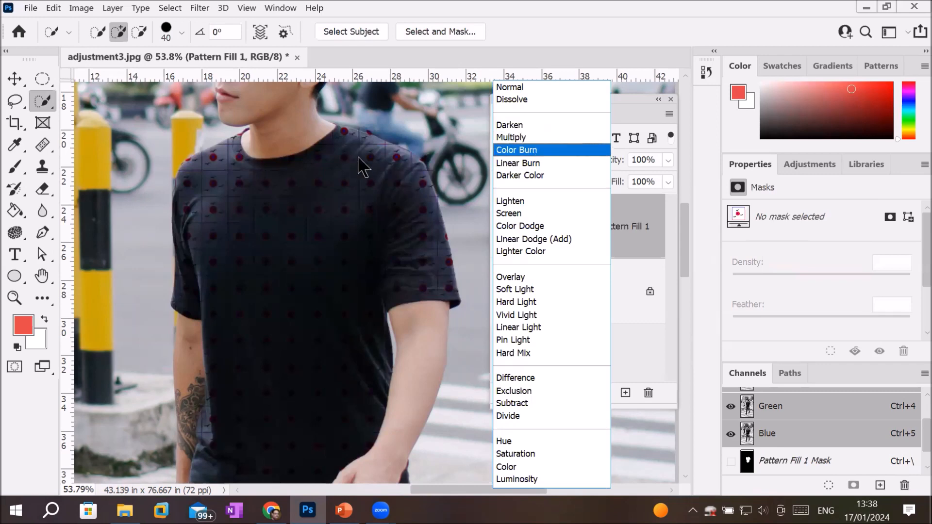
{"action": "left_click", "coordinate": [396, 171]}
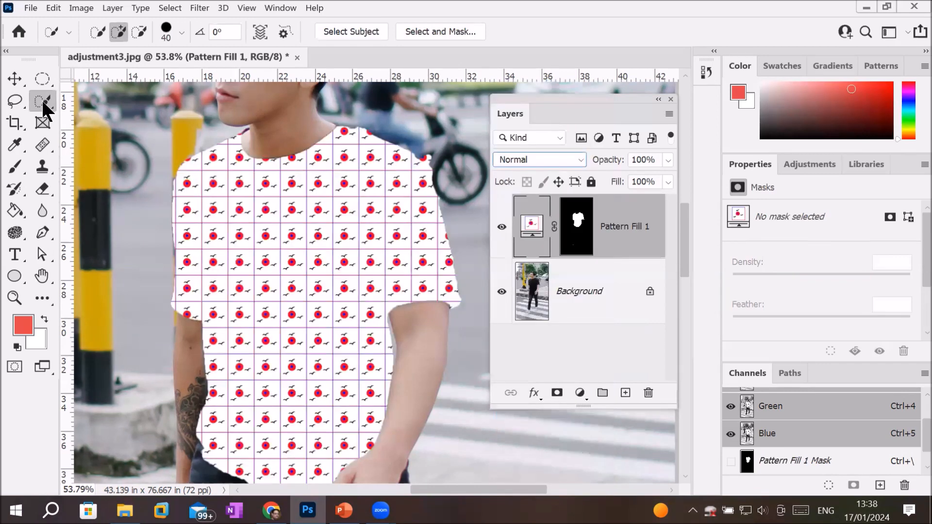
{"action": "left_click", "coordinate": [15, 80]}
{"action": "scroll", "coordinate": [351, 228], "scroll_direction": "up", "scroll_amount": 1}
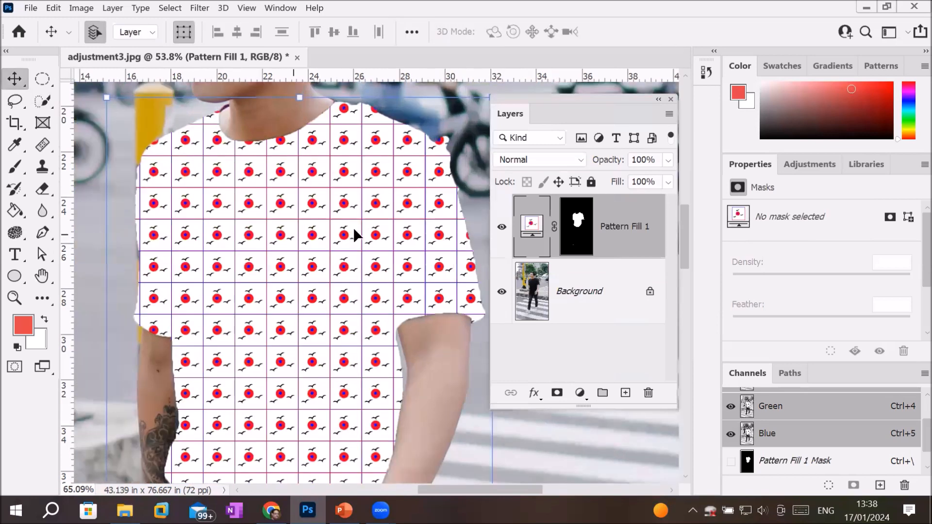
{"action": "scroll", "coordinate": [432, 212], "scroll_direction": "up", "scroll_amount": 2}
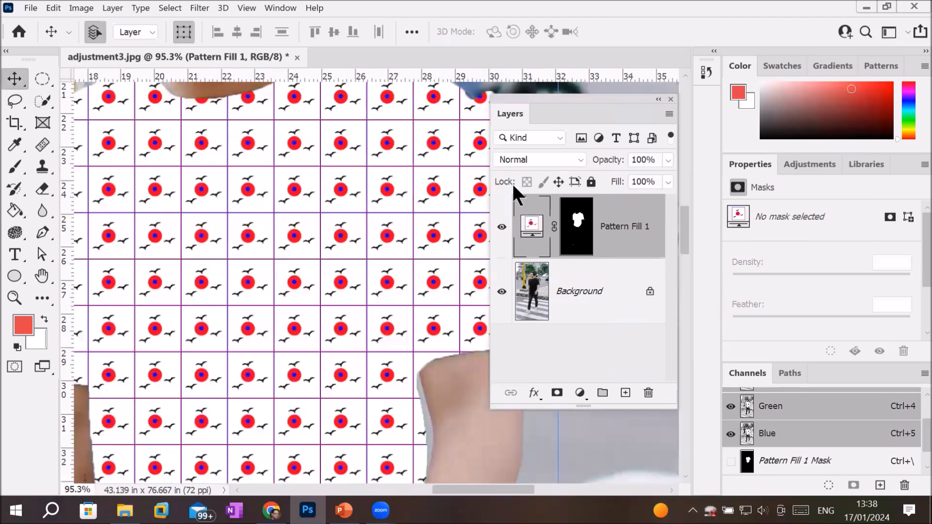
{"action": "left_click", "coordinate": [572, 155]}
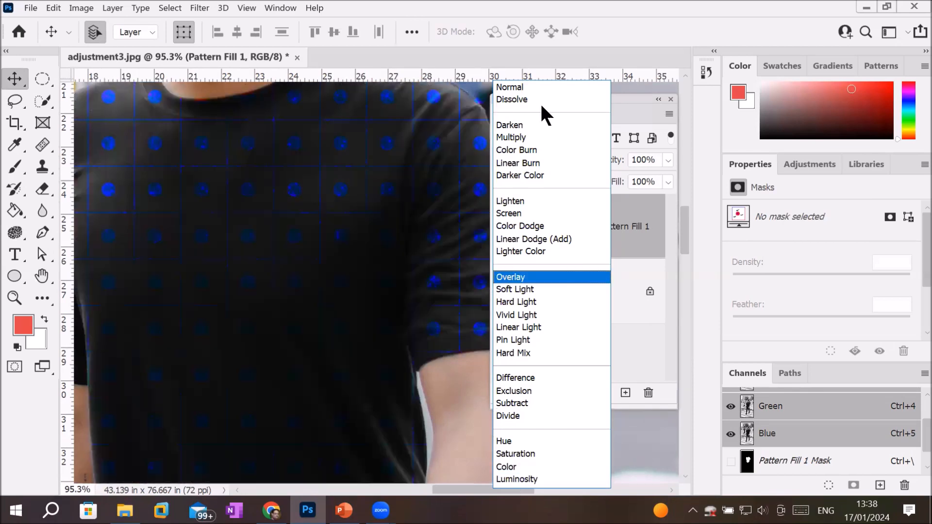
{"action": "left_click", "coordinate": [529, 87]}
{"action": "scroll", "coordinate": [353, 187], "scroll_direction": "down", "scroll_amount": 5}
{"action": "scroll", "coordinate": [390, 143], "scroll_direction": "up", "scroll_amount": 2}
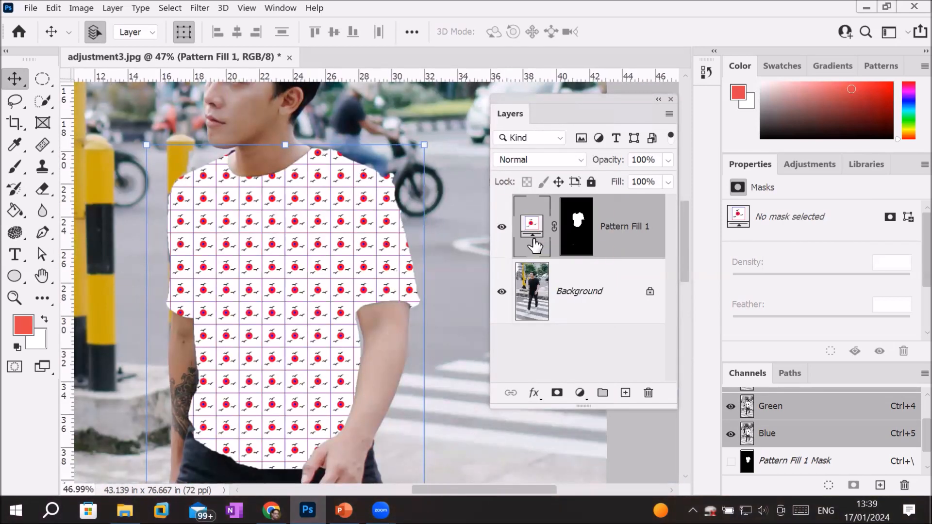
- Delete the Pattern Fill 1 layer and add a Hue/Saturation adjustment layer limited to the saved Shirt channel selection
{"action": "left_click", "coordinate": [648, 393]}
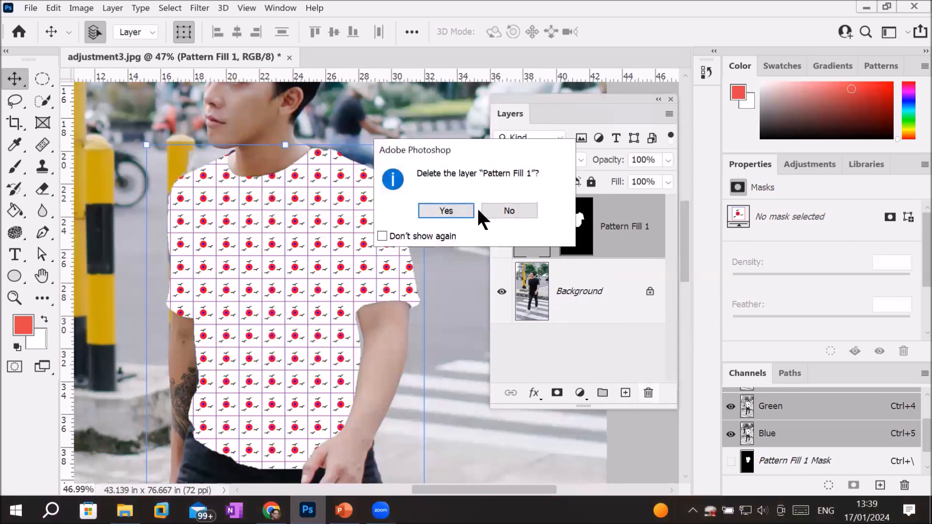
{"action": "left_click", "coordinate": [456, 207]}
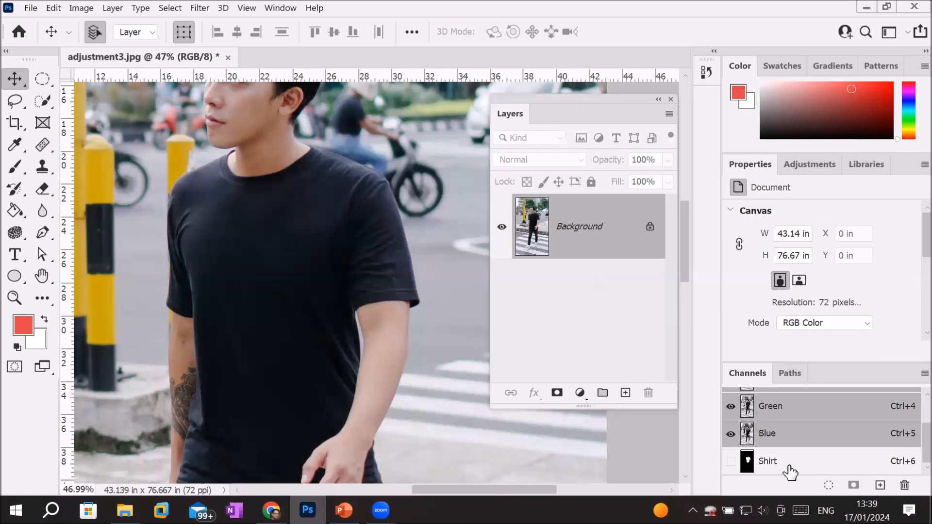
{"action": "left_click", "coordinate": [766, 466], "text": "ctrl"}
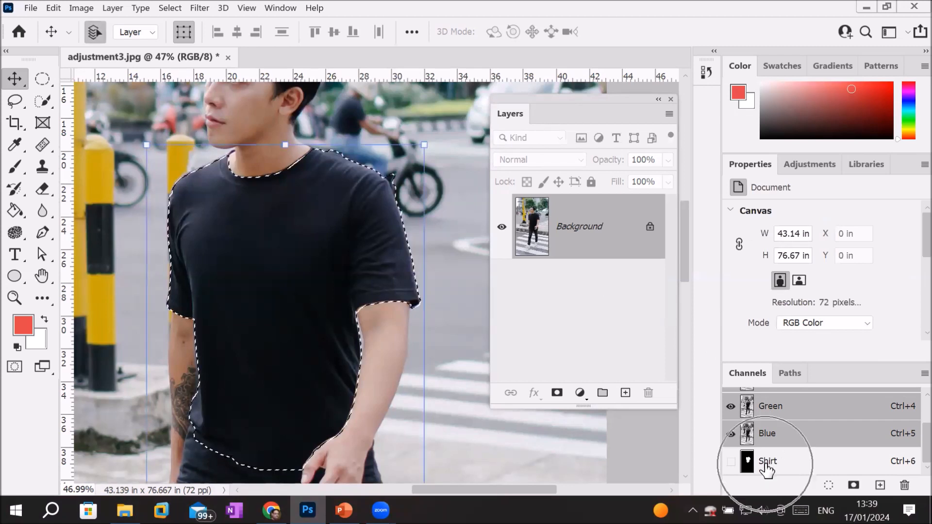
{"action": "left_click", "coordinate": [582, 392]}
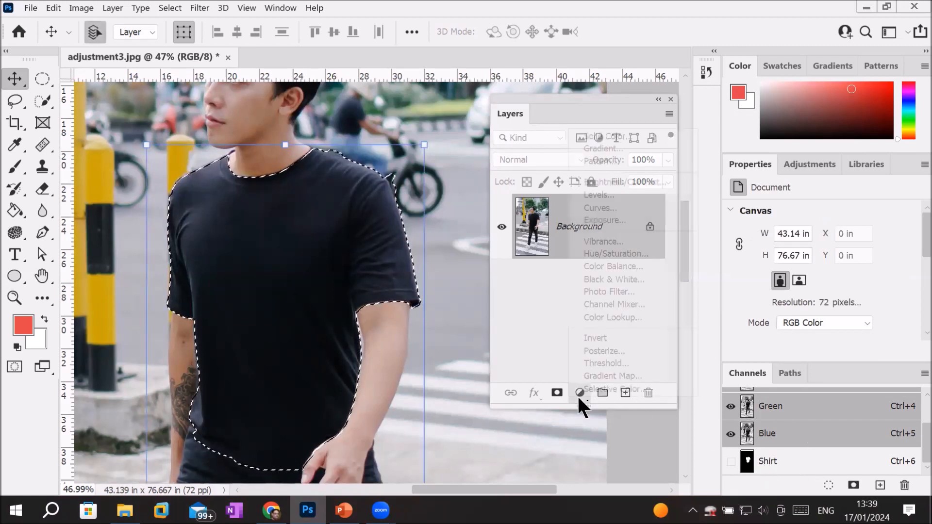
{"action": "left_click", "coordinate": [629, 253]}
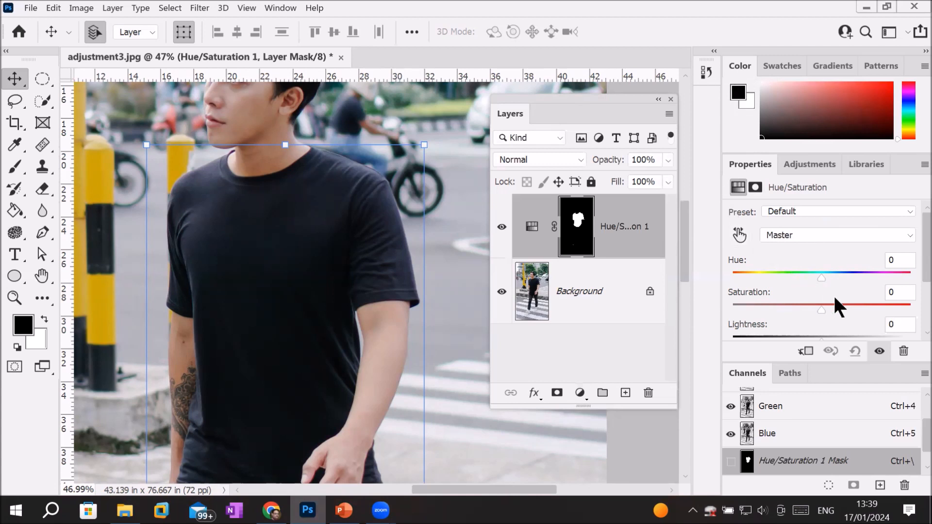
- Enable Colorize on the T-shirt's Hue/Saturation layer and set Hue to 189 and Lightness to +33
{"action": "scroll", "coordinate": [913, 291], "scroll_direction": "down", "scroll_amount": 3}
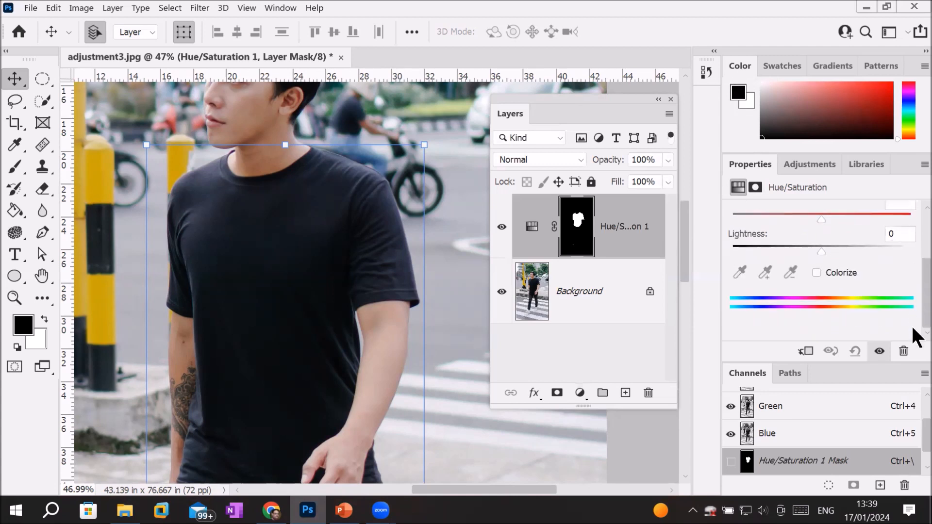
{"action": "scroll", "coordinate": [913, 328], "scroll_direction": "up", "scroll_amount": 3}
{"action": "scroll", "coordinate": [915, 291], "scroll_direction": "down", "scroll_amount": 1}
{"action": "scroll", "coordinate": [912, 301], "scroll_direction": "down", "scroll_amount": 3}
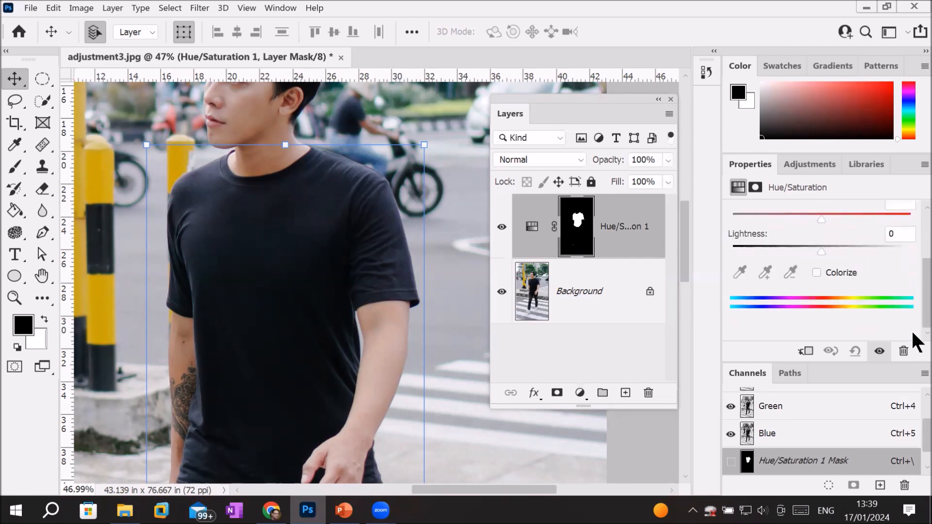
{"action": "left_click", "coordinate": [817, 273]}
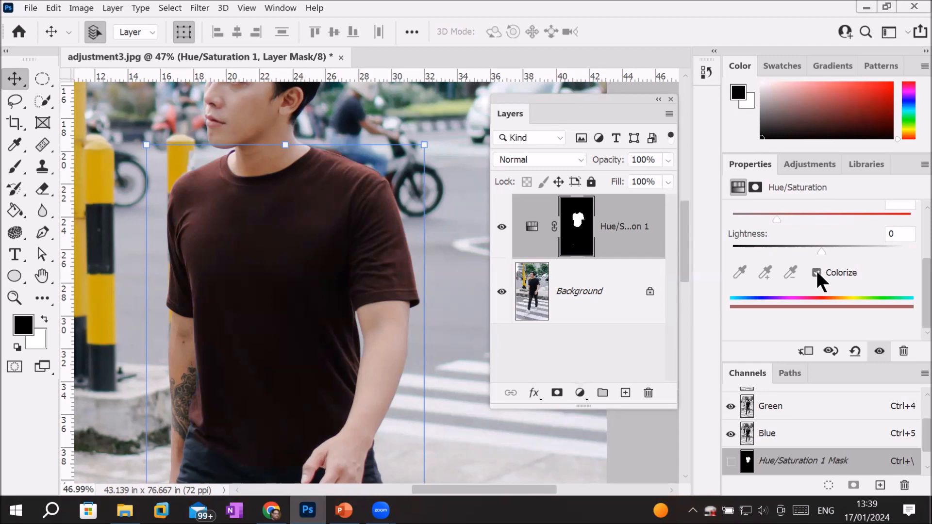
{"action": "scroll", "coordinate": [913, 280], "scroll_direction": "up", "scroll_amount": 1}
{"action": "scroll", "coordinate": [914, 287], "scroll_direction": "up", "scroll_amount": 3}
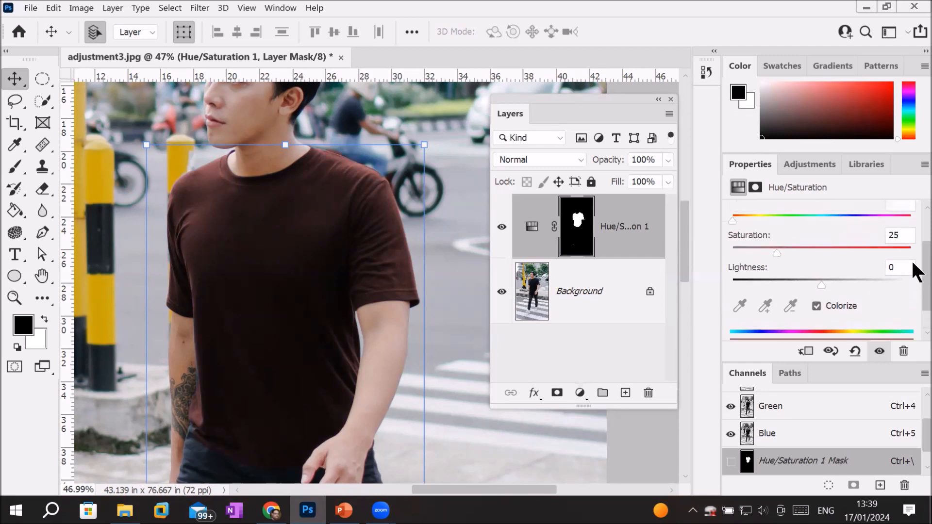
{"action": "scroll", "coordinate": [912, 250], "scroll_direction": "up", "scroll_amount": 1}
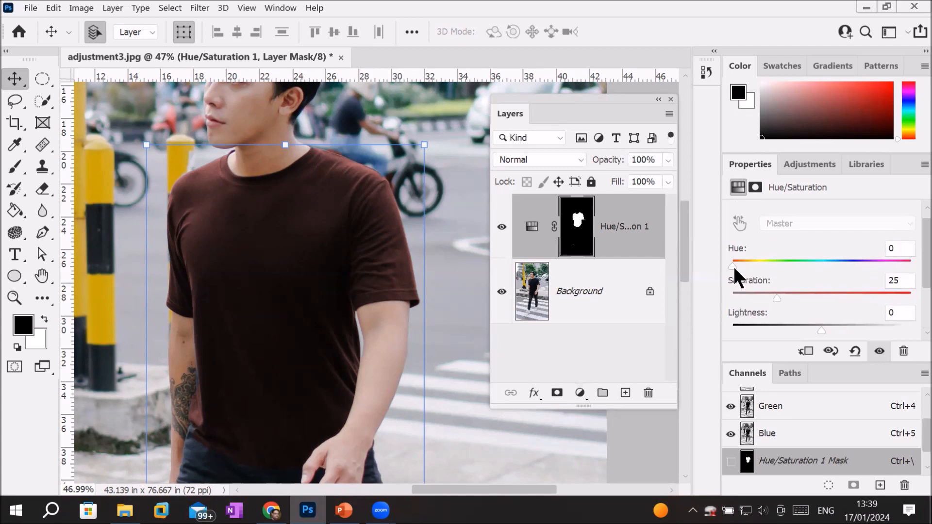
{"action": "left_click_drag", "start_coordinate": [733, 266], "coordinate": [827, 263]}
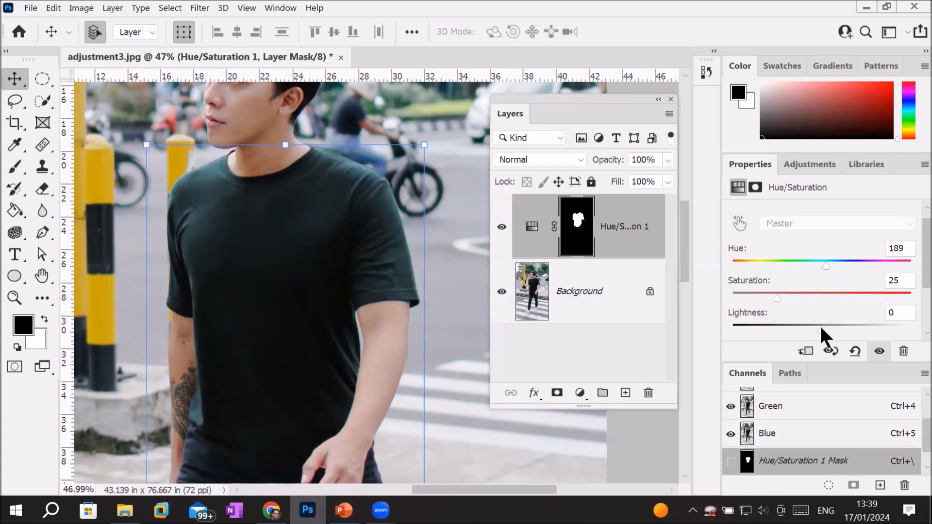
{"action": "left_click_drag", "start_coordinate": [820, 328], "coordinate": [849, 325]}
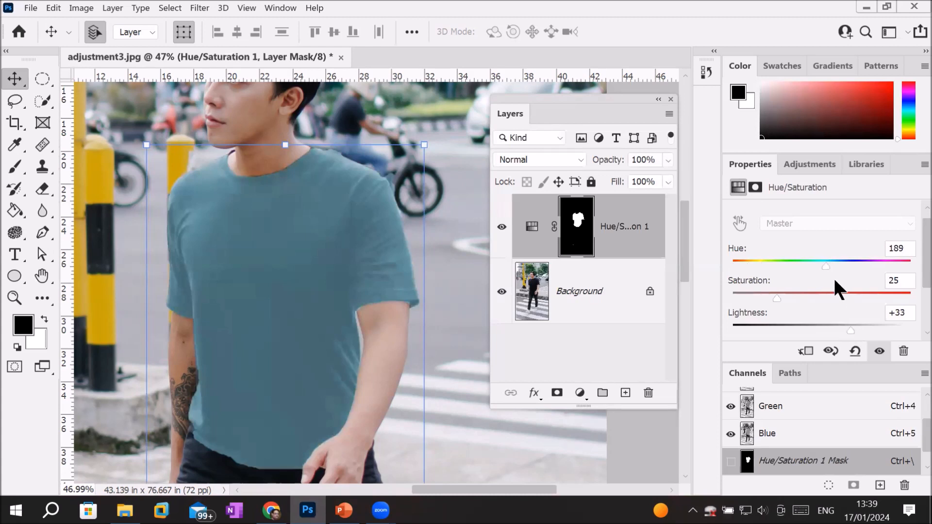
- Try a green T-shirt at Hue 86 with Saturation raised to 46 and 100, and a red one at Hue 0
{"action": "left_click_drag", "start_coordinate": [822, 262], "coordinate": [775, 268]}
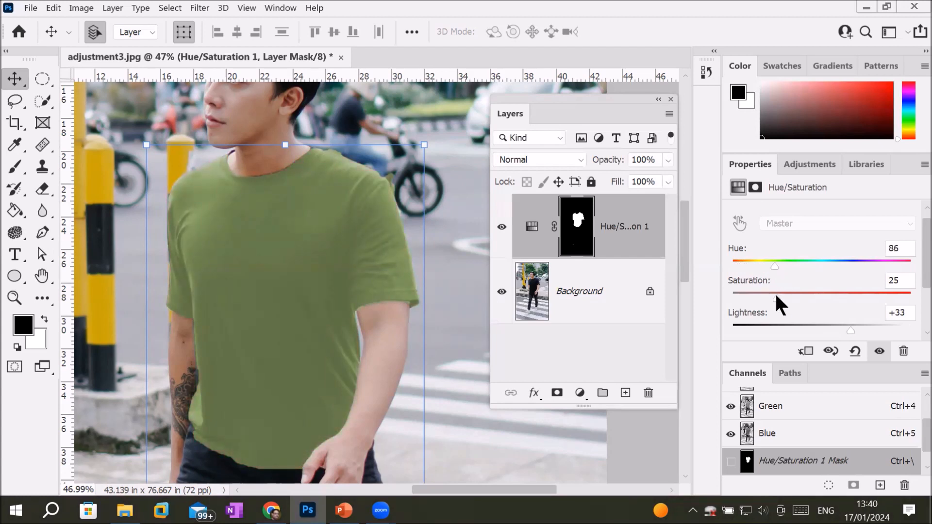
{"action": "left_click_drag", "start_coordinate": [777, 298], "coordinate": [814, 298]}
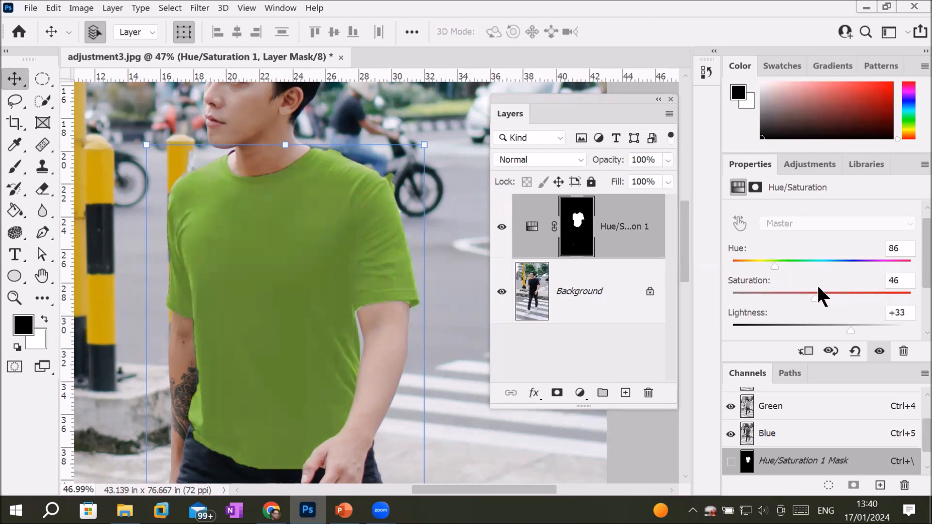
{"action": "left_click_drag", "start_coordinate": [817, 294], "coordinate": [911, 302]}
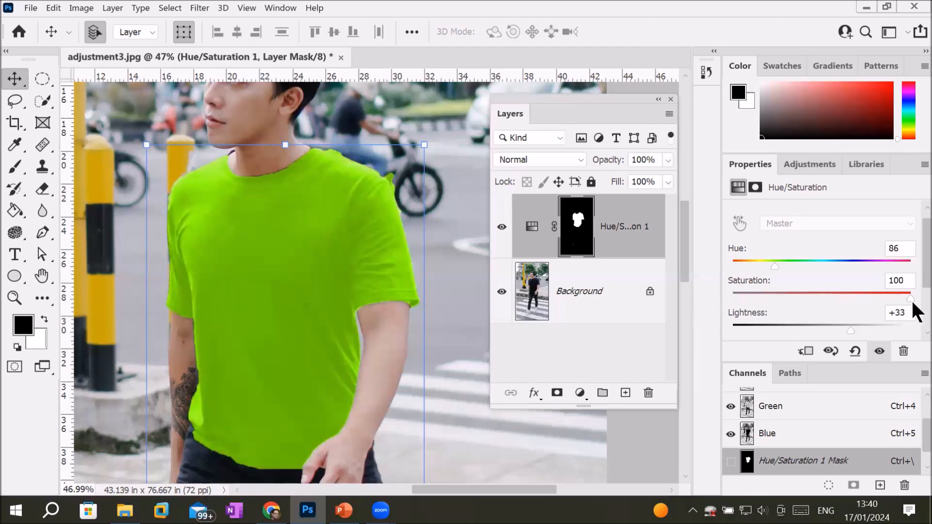
{"action": "left_click_drag", "start_coordinate": [773, 264], "coordinate": [729, 268]}
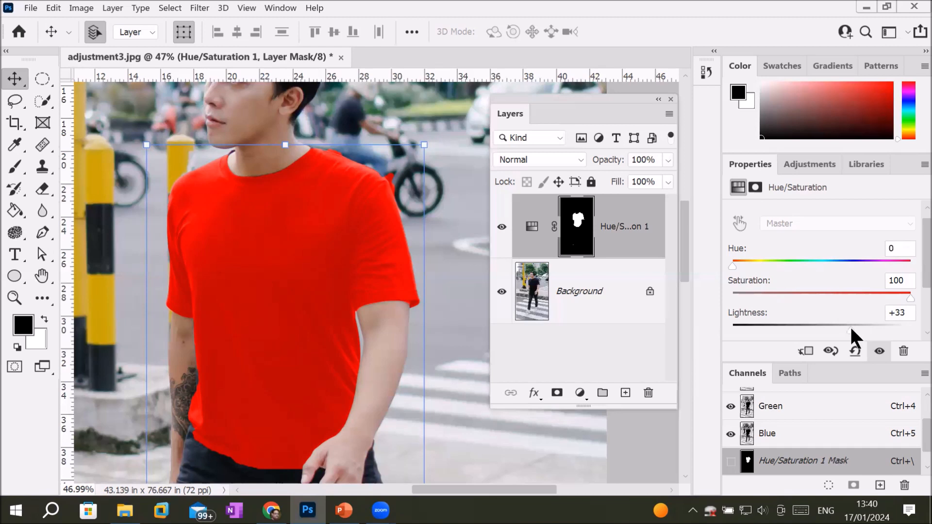
- Recolour the T-shirt dark green with Hue 145, Saturation 59 and Lightness +20
{"action": "mouse_move", "coordinate": [849, 325]}
{"action": "left_mouse_down"}
{"action": "mouse_move", "coordinate": [872, 327]}
{"action": "mouse_move", "coordinate": [811, 324]}
{"action": "mouse_move", "coordinate": [900, 321]}
{"action": "mouse_move", "coordinate": [728, 316]}
{"action": "mouse_move", "coordinate": [850, 330]}
{"action": "left_mouse_up"}
{"action": "left_click_drag", "start_coordinate": [733, 264], "coordinate": [804, 266]}
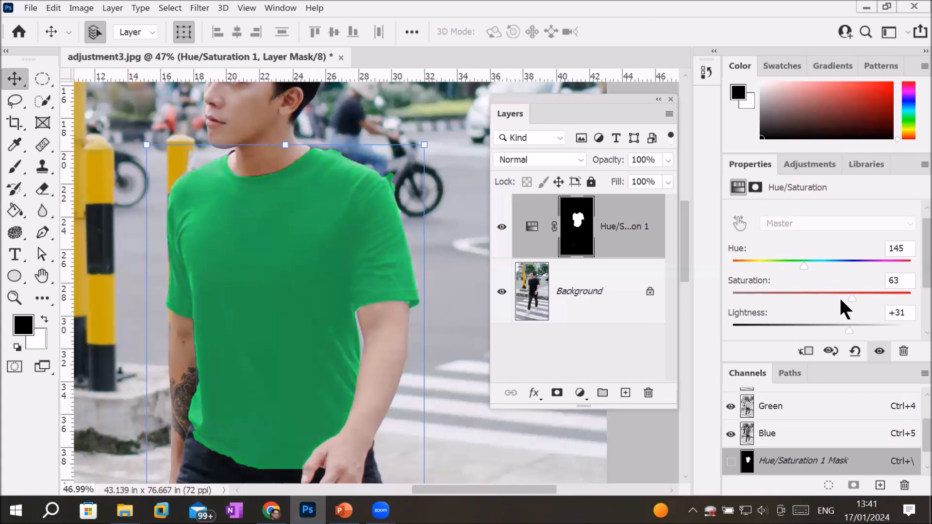
{"action": "left_click_drag", "start_coordinate": [801, 299], "coordinate": [839, 330]}
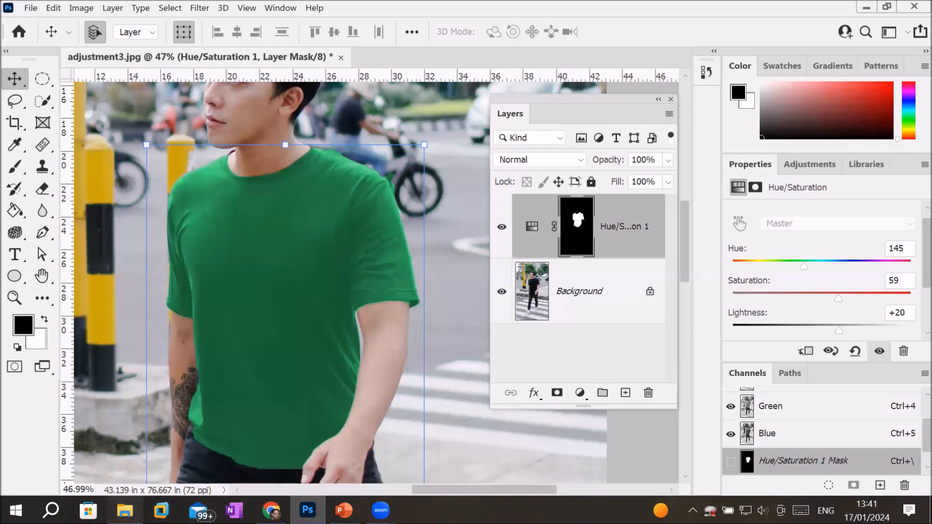
- Find the photo of the blue car before pink and green houses in the Images folder's DoorCarWindows subfolder and open it in Photoshop
{"action": "left_click", "coordinate": [125, 509]}
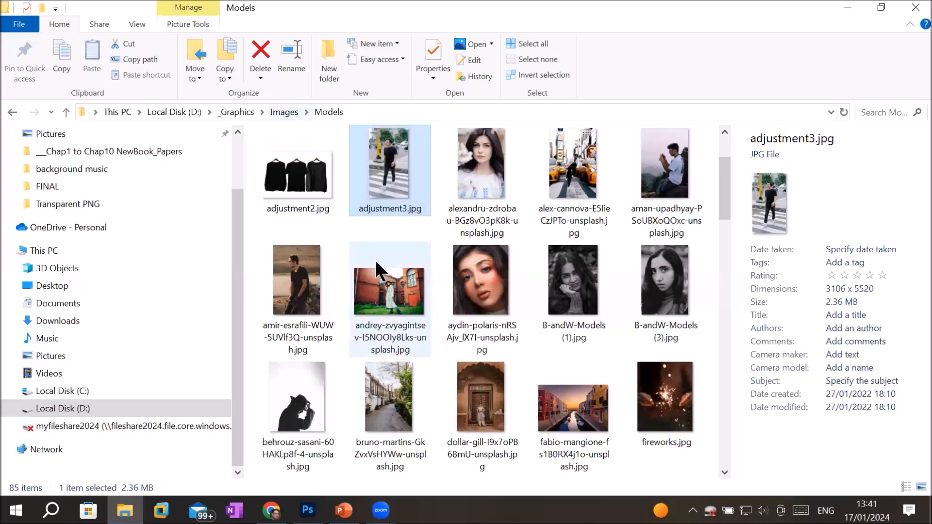
{"action": "scroll", "coordinate": [387, 280], "scroll_direction": "down", "scroll_amount": 10}
{"action": "scroll", "coordinate": [383, 271], "scroll_direction": "down", "scroll_amount": 10}
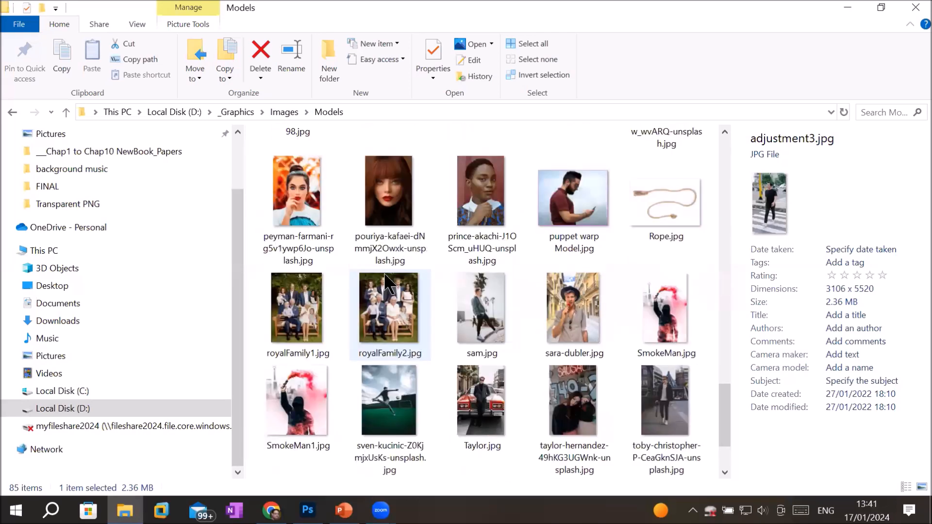
{"action": "left_click", "coordinate": [291, 112]}
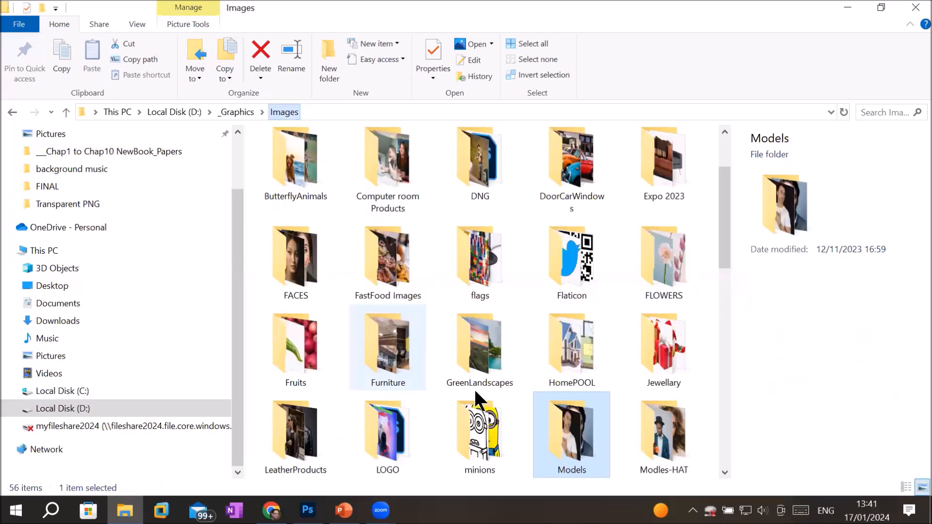
{"action": "double_click", "coordinate": [570, 161]}
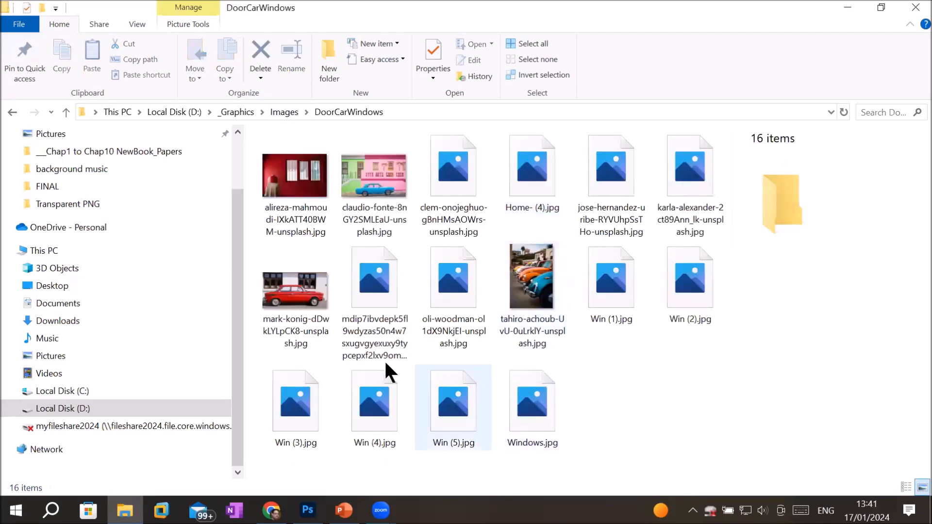
{"action": "left_click", "coordinate": [369, 190]}
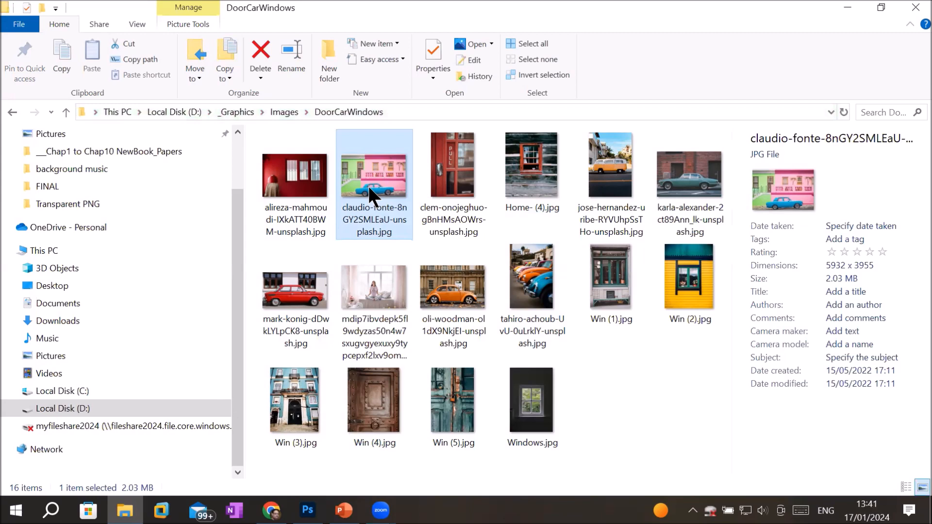
{"action": "left_click_drag", "start_coordinate": [367, 186], "coordinate": [409, 59]}
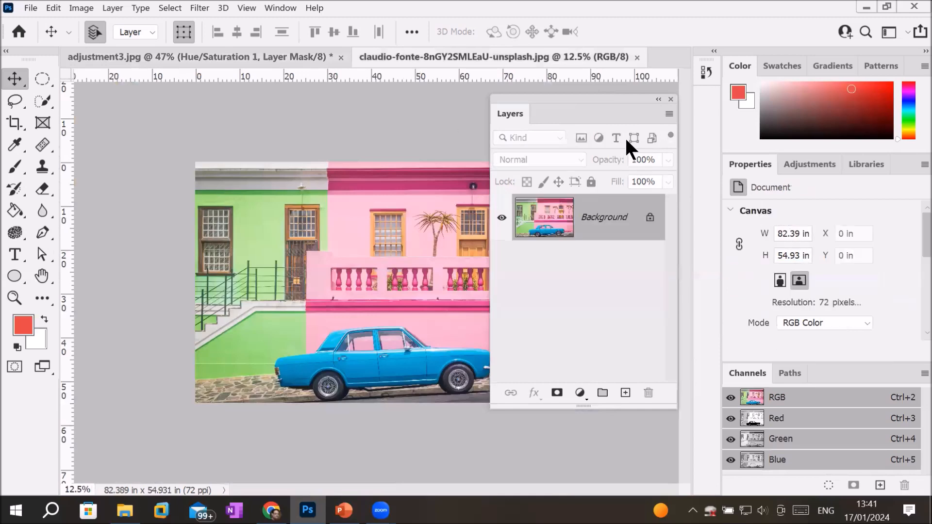
- Fit the car photo to the window and move the floating Layers panel away from the car
{"action": "left_click_drag", "start_coordinate": [602, 97], "coordinate": [641, 110]}
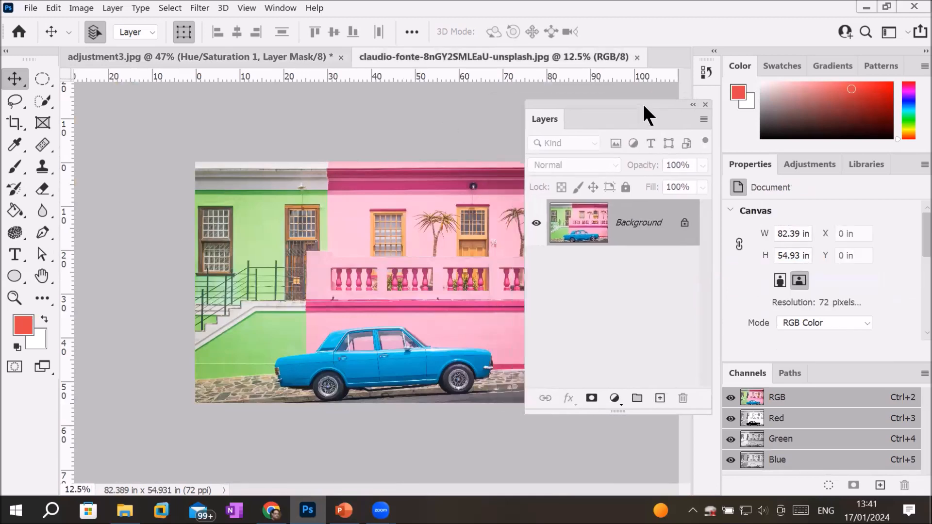
{"action": "key", "text": "ctrl+0"}
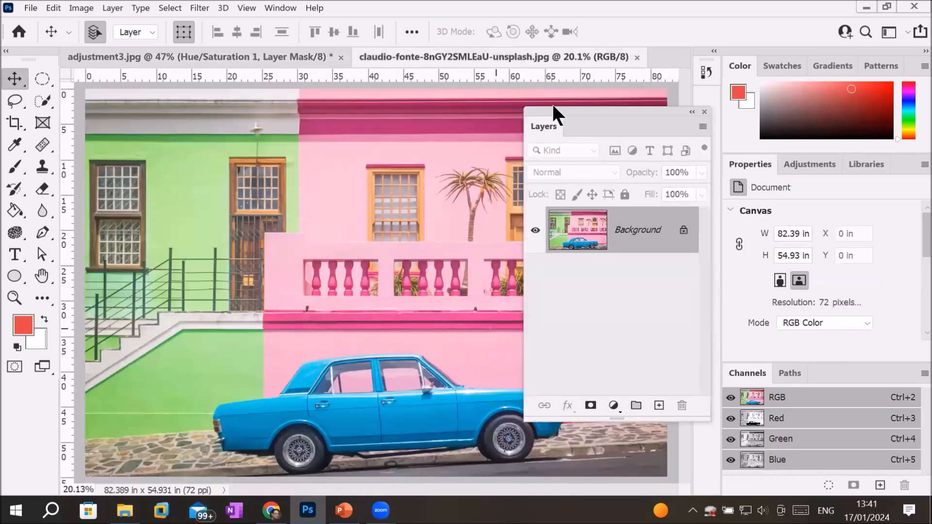
{"action": "left_click_drag", "start_coordinate": [564, 108], "coordinate": [595, 62]}
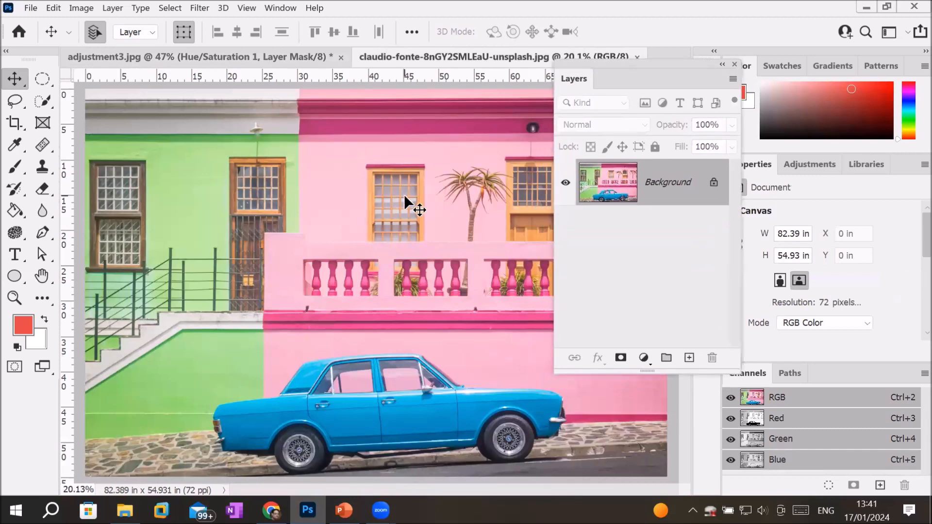
- Select the blue car automatically using the Object Selection Tool's Select Subject option
{"action": "scroll", "coordinate": [455, 324], "scroll_direction": "up", "scroll_amount": 3}
{"action": "scroll", "coordinate": [486, 377], "scroll_direction": "down", "scroll_amount": 3}
{"action": "left_click", "coordinate": [40, 100]}
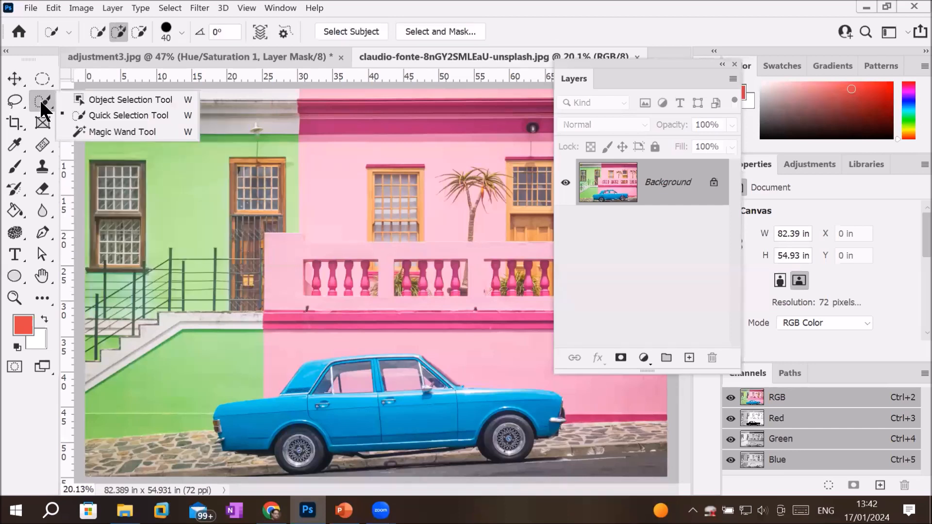
{"action": "left_click", "coordinate": [130, 99]}
{"action": "left_click", "coordinate": [460, 30]}
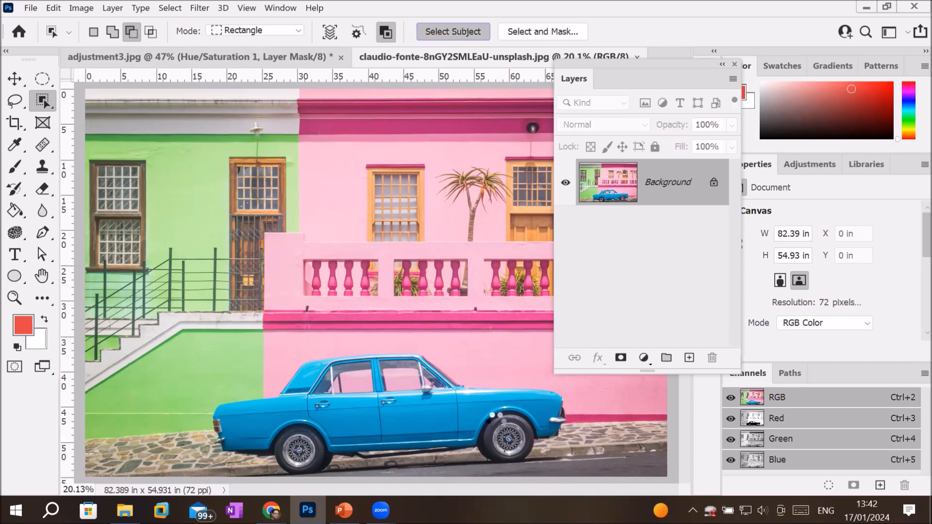
{"action": "scroll", "coordinate": [527, 456], "scroll_direction": "up", "scroll_amount": 3}
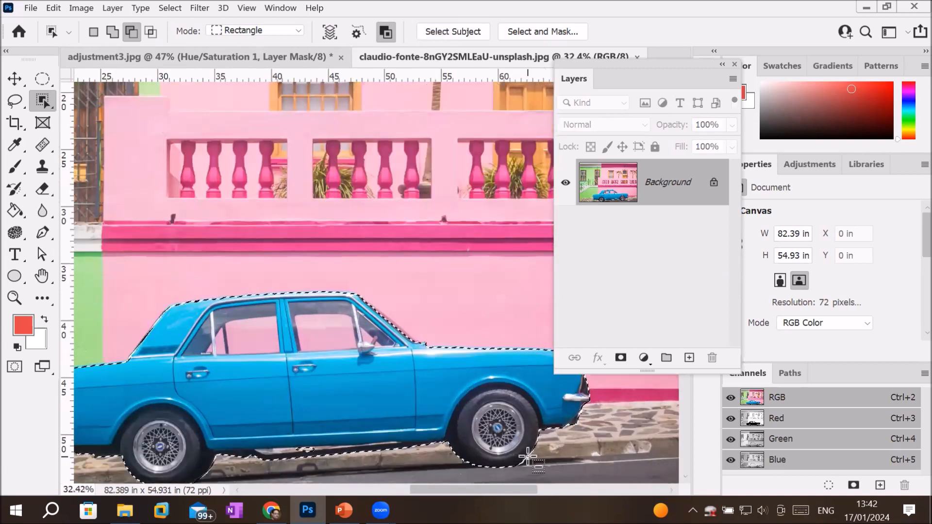
{"action": "scroll", "coordinate": [526, 456], "scroll_direction": "down", "scroll_amount": 2}
- Dock the Layers panel beside the other panels and collapse it so the whole car photo is unobstructed
{"action": "left_click_drag", "start_coordinate": [613, 63], "coordinate": [683, 51]}
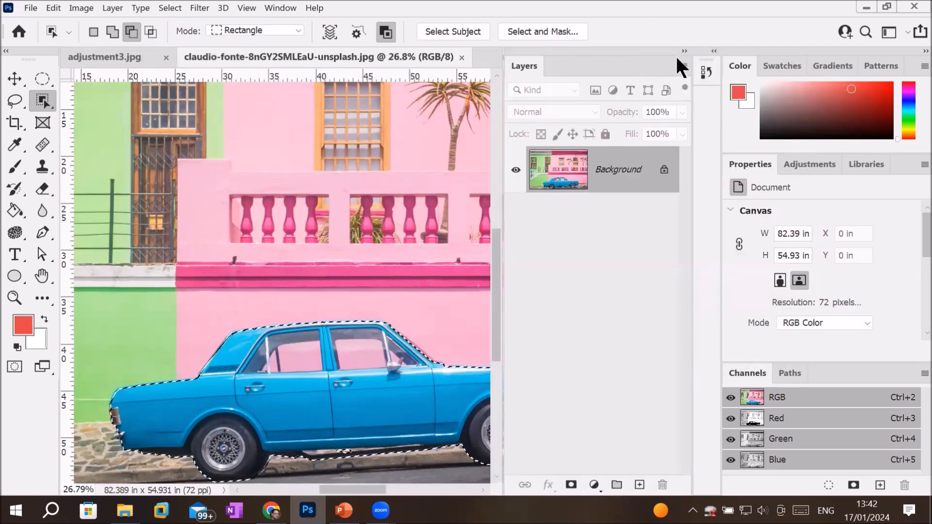
{"action": "left_click", "coordinate": [684, 50]}
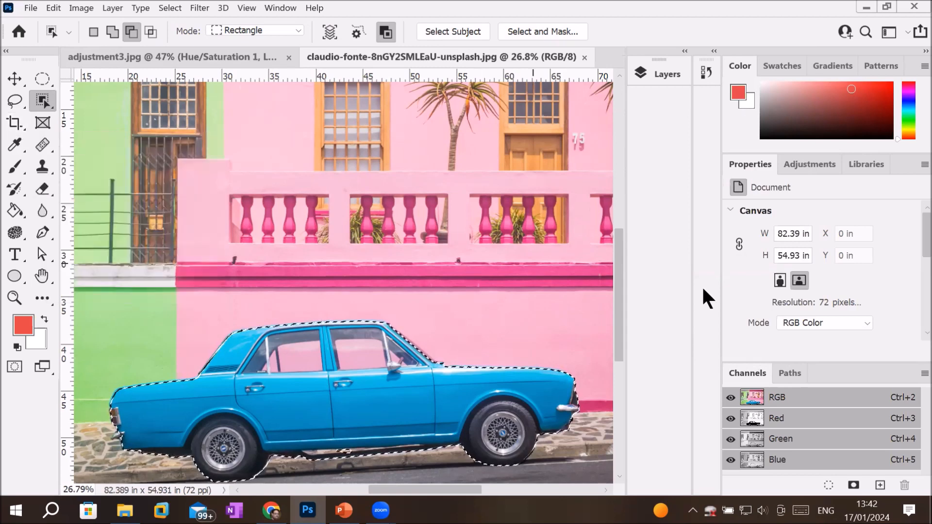
{"action": "scroll", "coordinate": [603, 323], "scroll_direction": "down", "scroll_amount": 3}
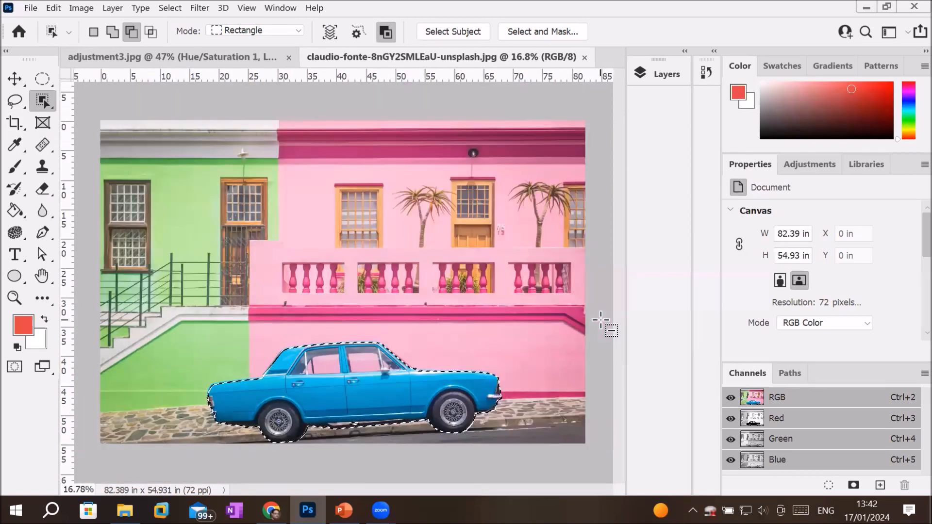
{"action": "scroll", "coordinate": [602, 320], "scroll_direction": "down", "scroll_amount": 1}
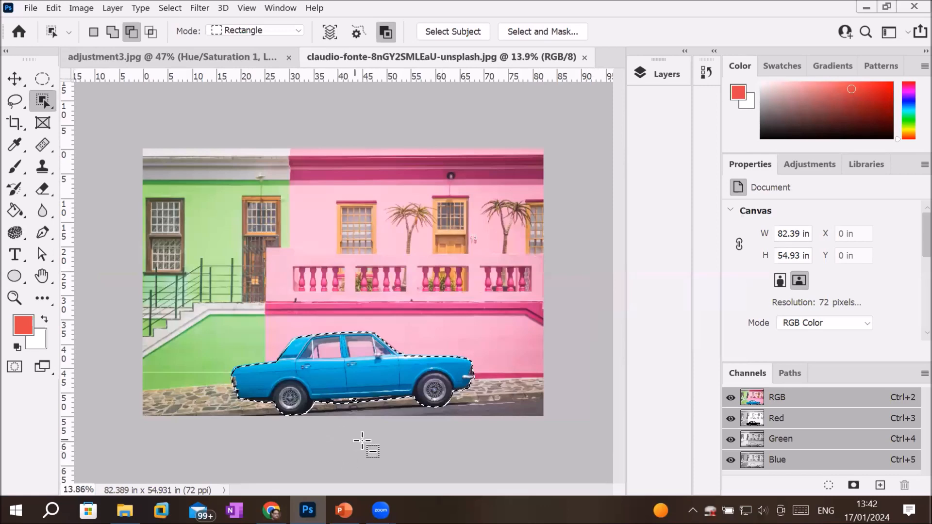
{"action": "scroll", "coordinate": [362, 442], "scroll_direction": "up", "scroll_amount": 2}
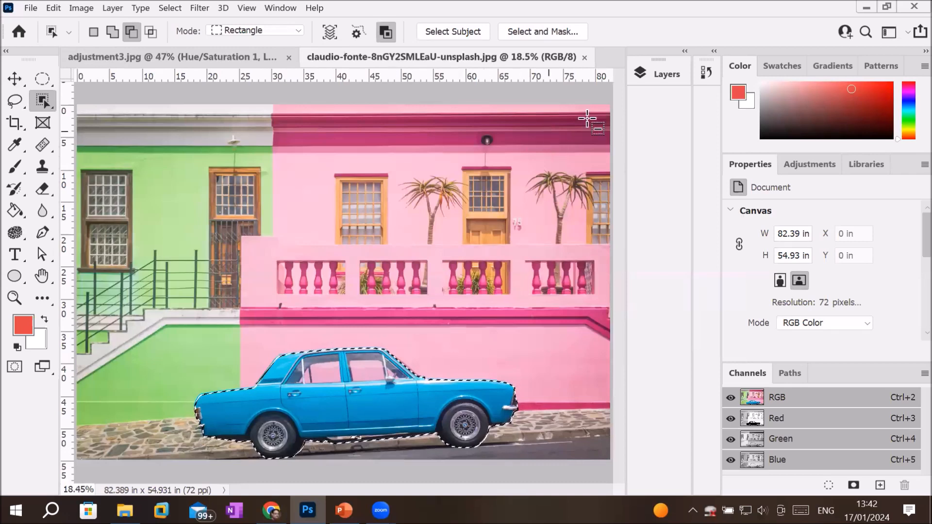
- Expand the Layers panel and deselect the car
{"action": "left_click", "coordinate": [659, 76]}
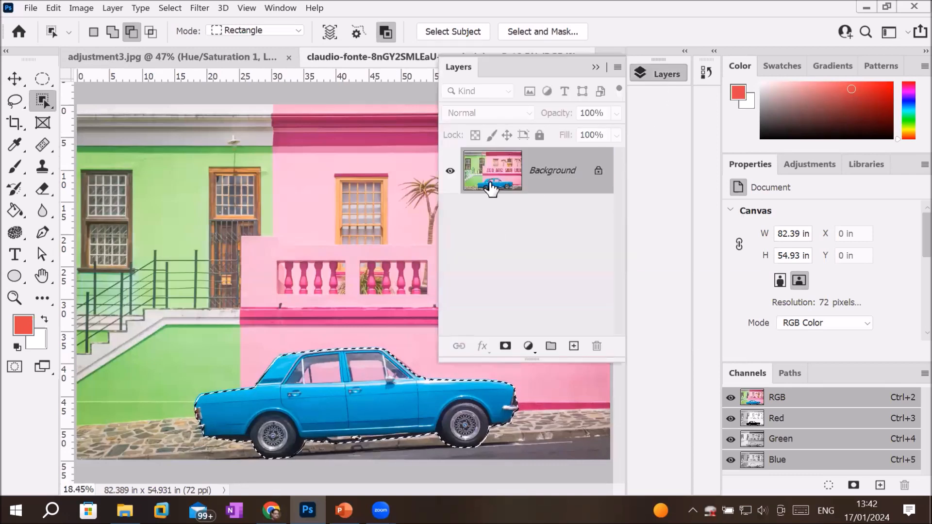
{"action": "key", "text": "ctrl+d"}
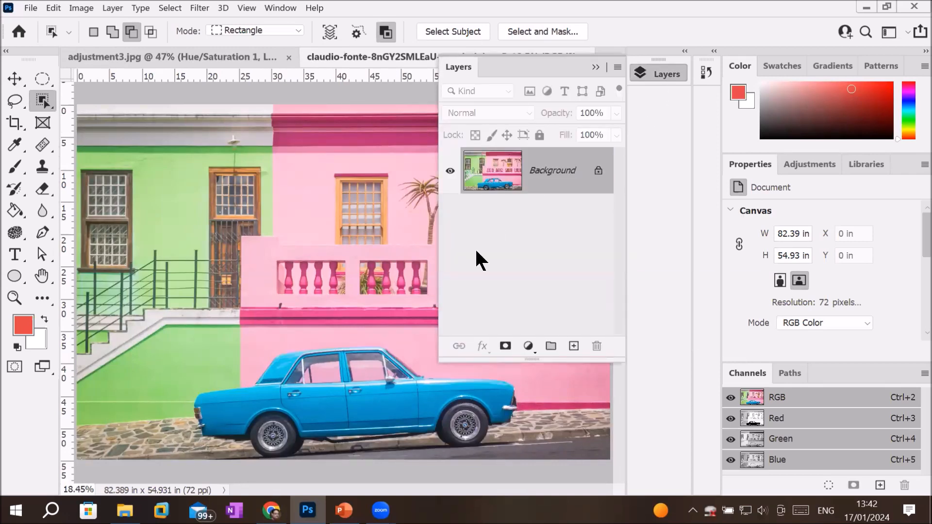
{"action": "scroll", "coordinate": [345, 439], "scroll_direction": "up", "scroll_amount": 1}
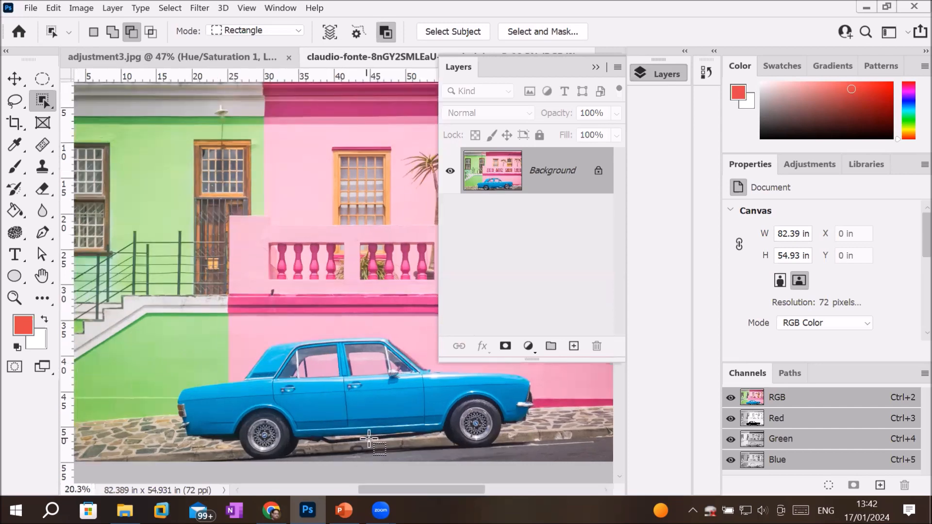
- Toggle Quick Mask mode on and off to compare how the Background layer is highlighted
{"action": "left_click", "coordinate": [13, 365]}
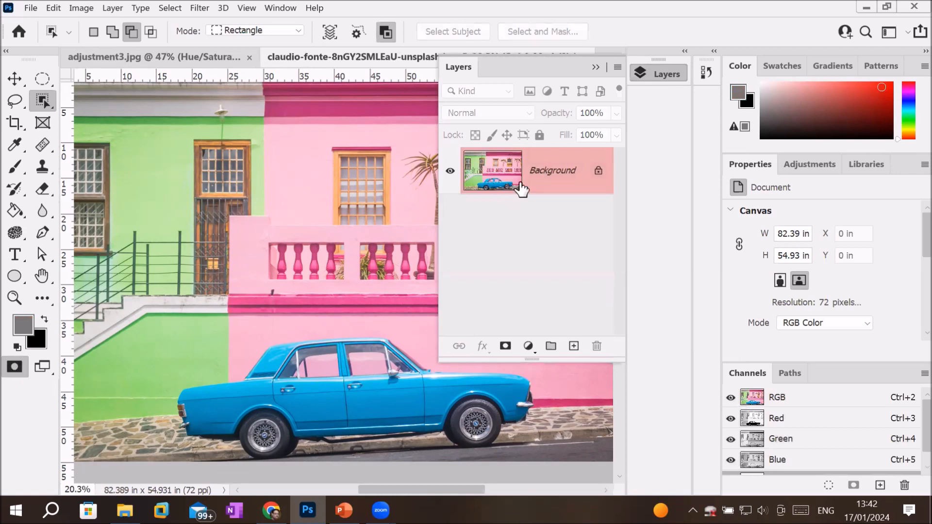
{"action": "key", "text": "q"}
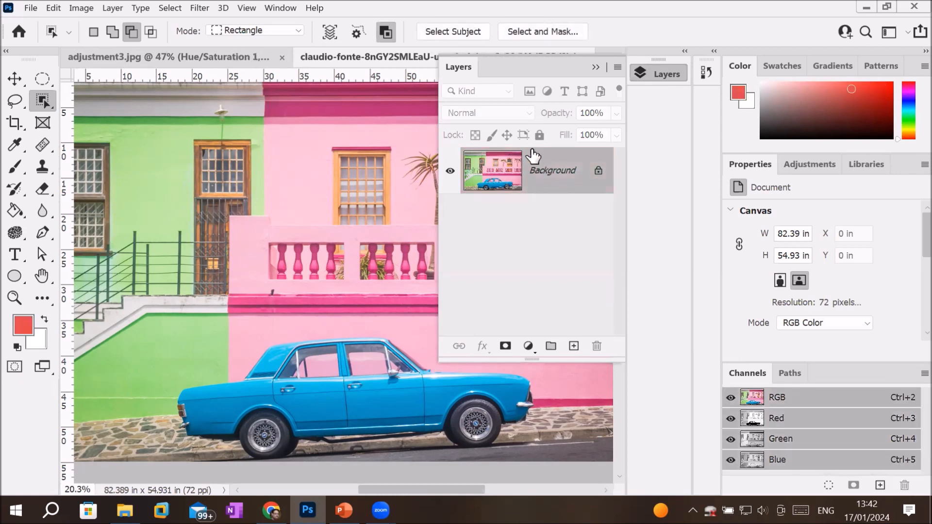
{"action": "key", "text": "q"}
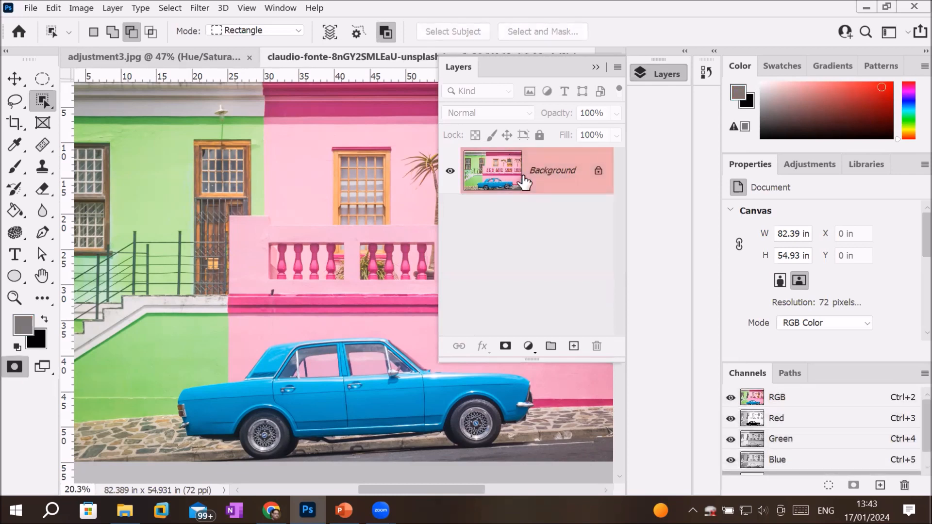
{"action": "key", "text": "q"}
{"action": "key", "text": "q"}
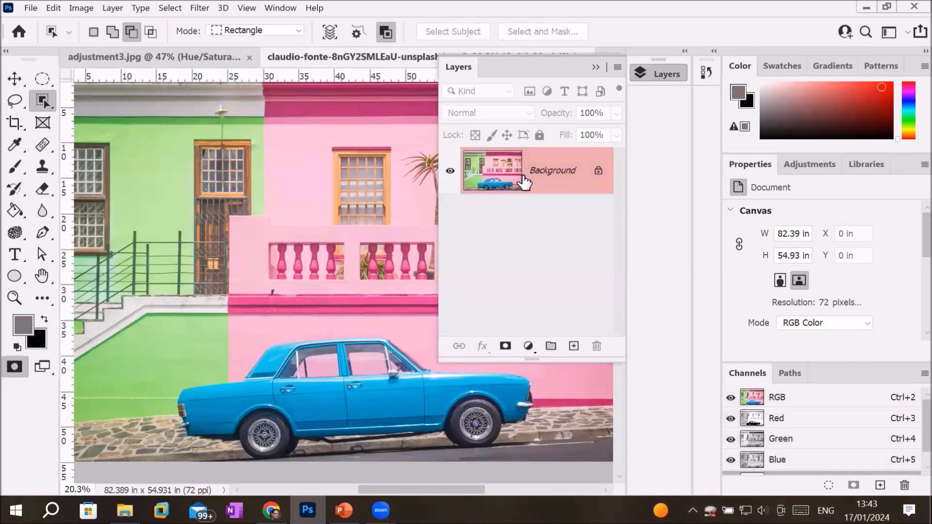
{"action": "key", "text": "q"}
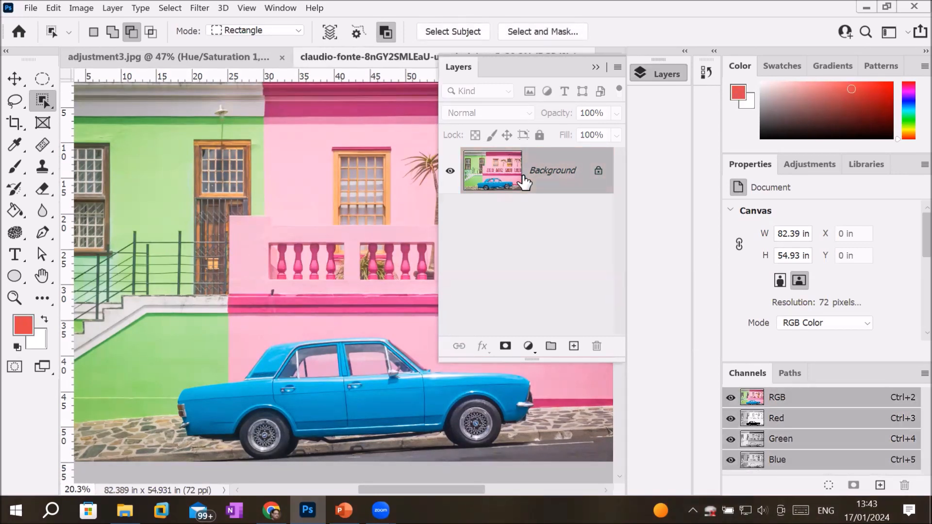
- Enter Quick Mask mode and set its overlay colour to indicate Selected Areas
{"action": "double_click", "coordinate": [14, 367]}
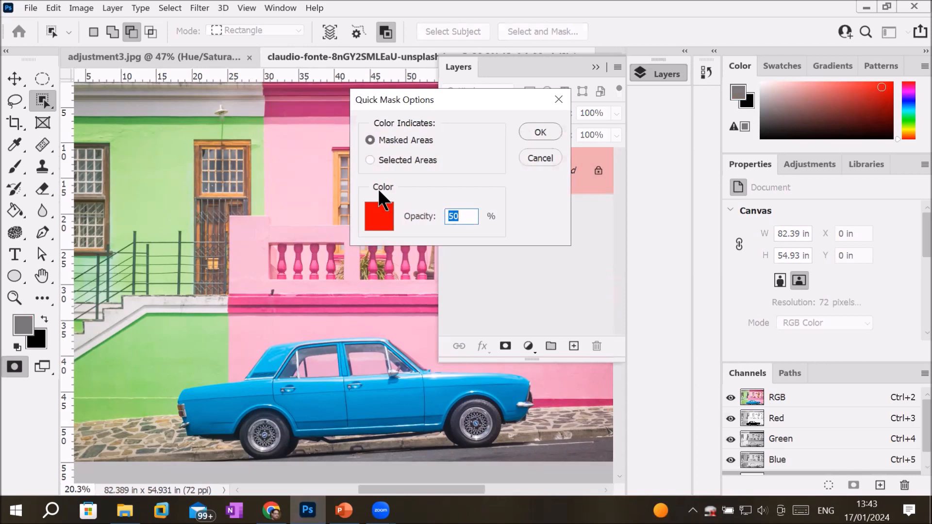
{"action": "left_click", "coordinate": [401, 162]}
{"action": "left_click", "coordinate": [406, 140]}
{"action": "left_click_drag", "start_coordinate": [468, 215], "coordinate": [375, 165]}
{"action": "left_click", "coordinate": [542, 130]}
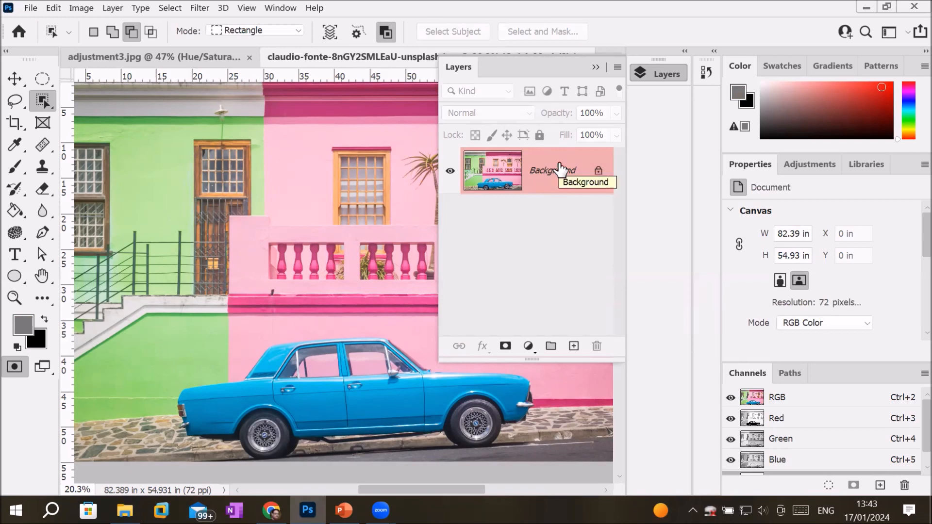
- Set up the Brush tool at 400 px with the default black foreground and white background colours
{"action": "left_click", "coordinate": [17, 171]}
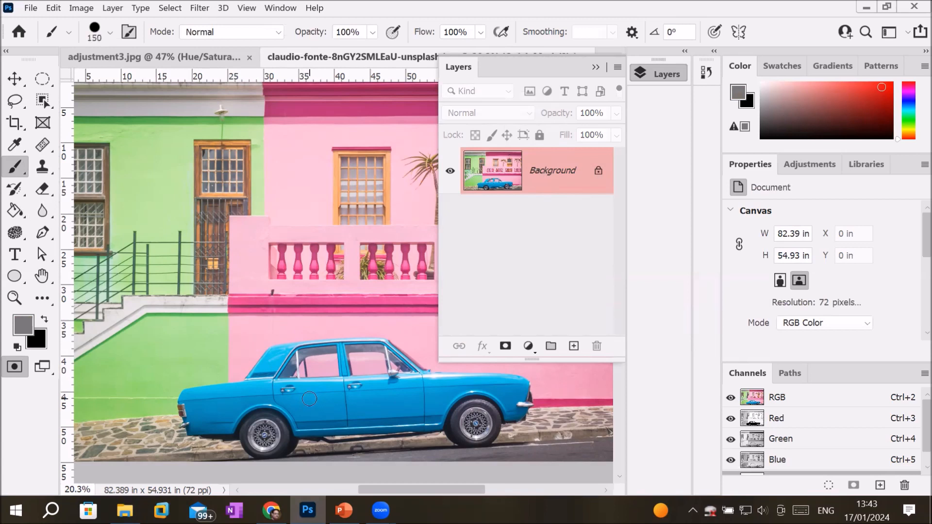
{"action": "key", "text": "bracketright"}
{"action": "key", "text": "bracketright"}
{"action": "key", "text": "bracketright"}
{"action": "key", "text": "bracketright"}
{"action": "key", "text": "bracketright"}
{"action": "key", "text": "bracketright"}
{"action": "key", "text": "bracketright"}
{"action": "key", "text": "bracketright"}
{"action": "key", "text": "bracketright"}
{"action": "key", "text": "bracketright"}
{"action": "key", "text": "bracketright"}
{"action": "left_click", "coordinate": [16, 346]}
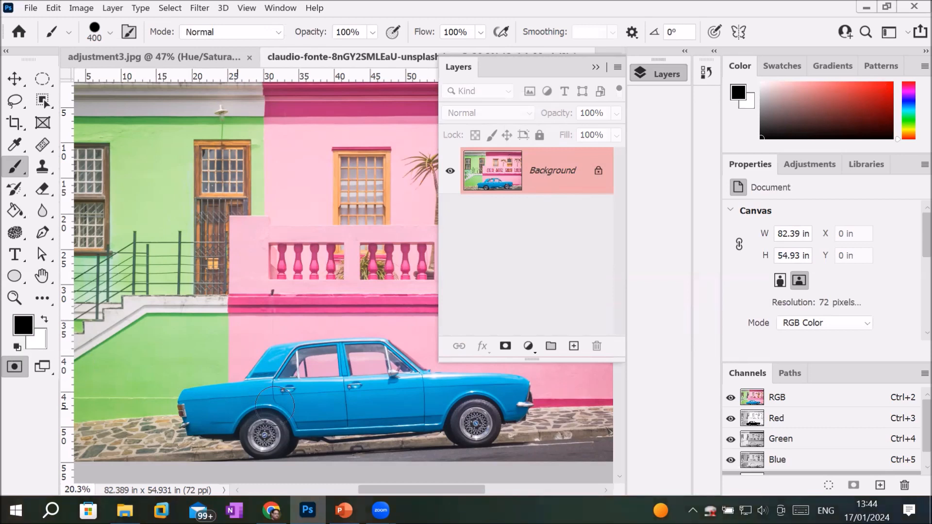
- Try a black mask stroke along the car's side, erase it in white, and return the foreground to black
{"action": "left_click", "coordinate": [301, 406]}
{"action": "mouse_move", "coordinate": [311, 407]}
{"action": "left_mouse_down"}
{"action": "mouse_move", "coordinate": [502, 394]}
{"action": "mouse_move", "coordinate": [515, 402]}
{"action": "mouse_move", "coordinate": [480, 399]}
{"action": "left_mouse_up"}
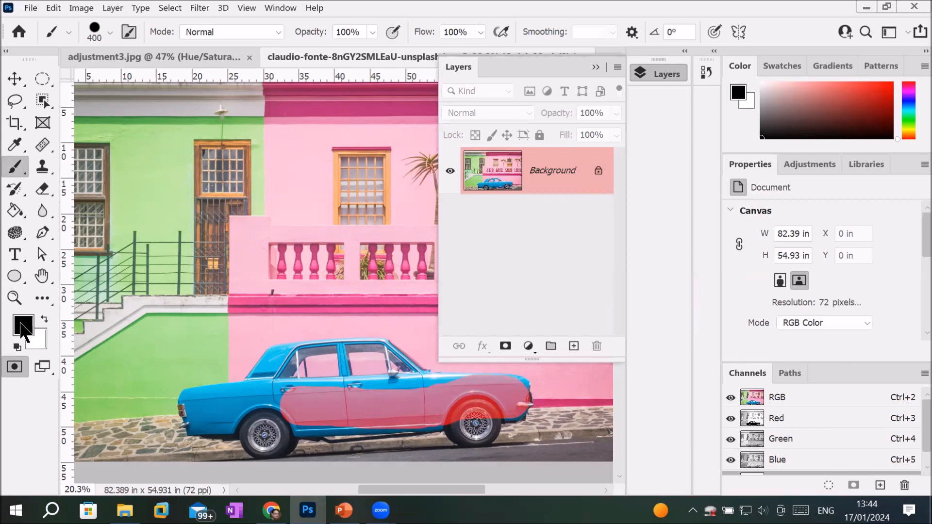
{"action": "left_click", "coordinate": [45, 316]}
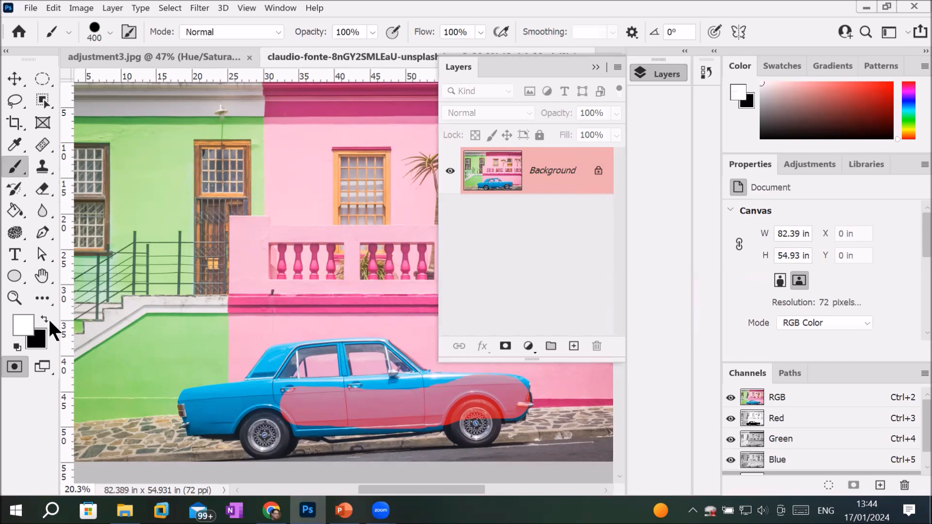
{"action": "mouse_move", "coordinate": [286, 408]}
{"action": "left_mouse_down"}
{"action": "mouse_move", "coordinate": [494, 377]}
{"action": "mouse_move", "coordinate": [536, 381]}
{"action": "mouse_move", "coordinate": [523, 397]}
{"action": "mouse_move", "coordinate": [301, 405]}
{"action": "mouse_move", "coordinate": [231, 379]}
{"action": "mouse_move", "coordinate": [456, 418]}
{"action": "mouse_move", "coordinate": [286, 423]}
{"action": "left_mouse_up"}
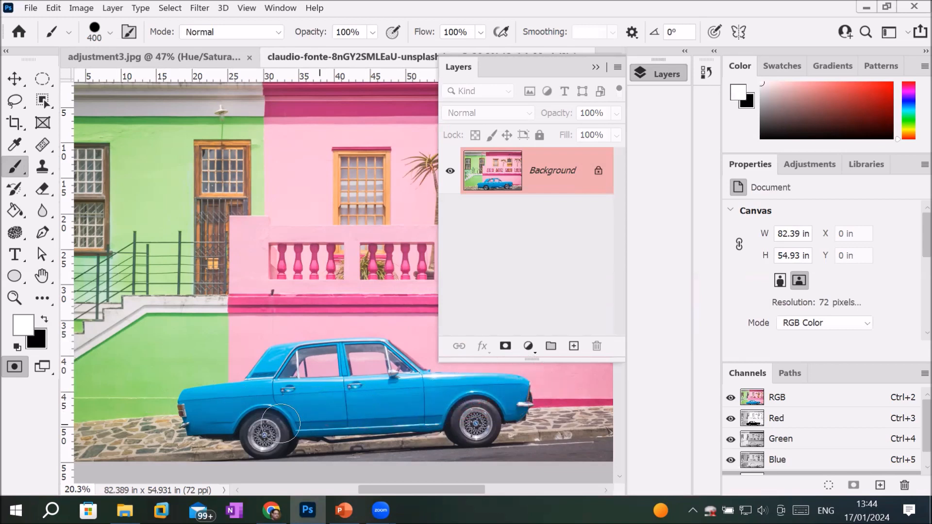
{"action": "left_click", "coordinate": [45, 316]}
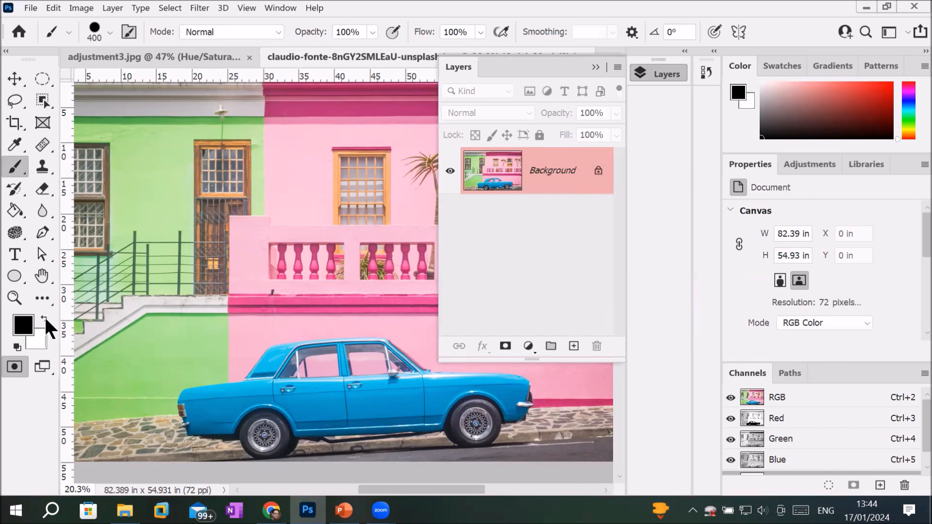
{"action": "left_click", "coordinate": [44, 316]}
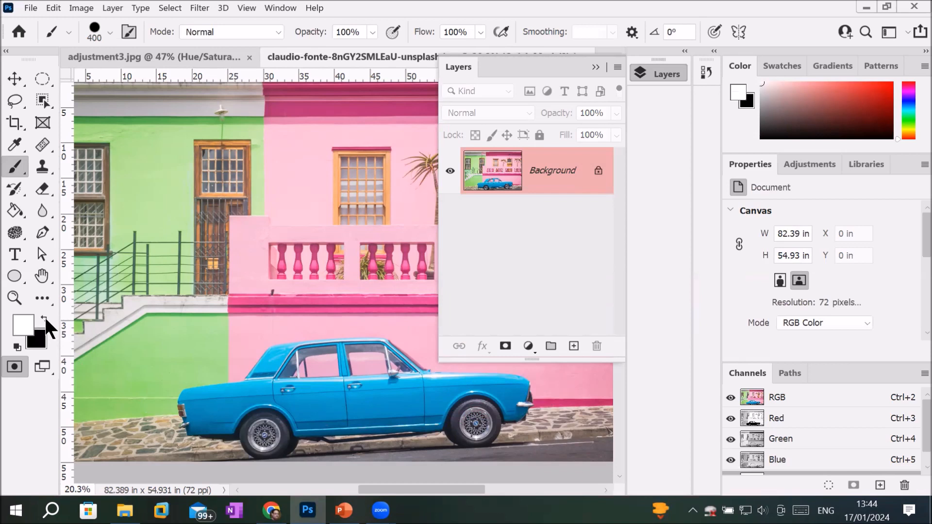
{"action": "left_click", "coordinate": [45, 316]}
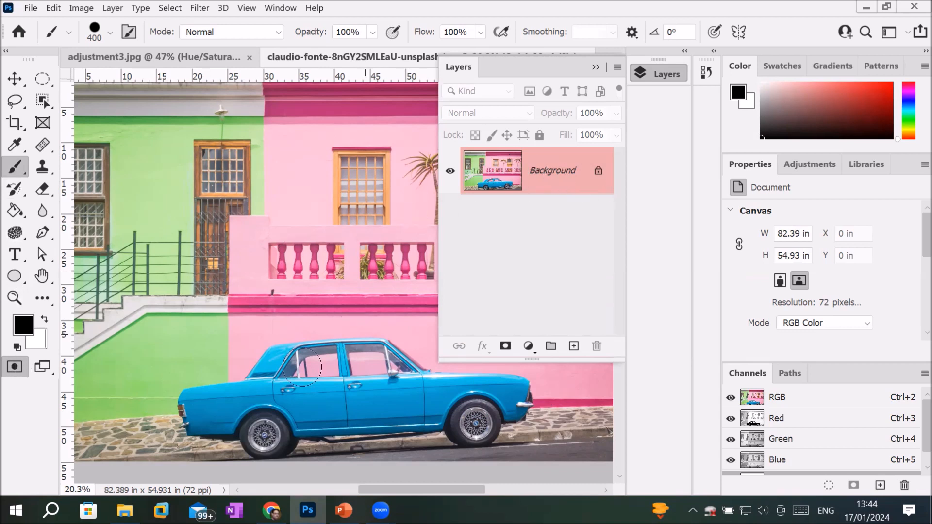
- Paint the Quick Mask over the whole car body and roof in black with the 400 px brush
{"action": "left_click", "coordinate": [198, 407]}
{"action": "mouse_move", "coordinate": [203, 408]}
{"action": "left_mouse_down"}
{"action": "mouse_move", "coordinate": [277, 361]}
{"action": "mouse_move", "coordinate": [352, 352]}
{"action": "mouse_move", "coordinate": [420, 382]}
{"action": "mouse_move", "coordinate": [534, 408]}
{"action": "mouse_move", "coordinate": [503, 391]}
{"action": "mouse_move", "coordinate": [413, 413]}
{"action": "mouse_move", "coordinate": [304, 411]}
{"action": "mouse_move", "coordinate": [335, 385]}
{"action": "mouse_move", "coordinate": [366, 387]}
{"action": "mouse_move", "coordinate": [328, 383]}
{"action": "mouse_move", "coordinate": [230, 399]}
{"action": "mouse_move", "coordinate": [203, 424]}
{"action": "mouse_move", "coordinate": [231, 419]}
{"action": "mouse_move", "coordinate": [204, 398]}
{"action": "mouse_move", "coordinate": [310, 392]}
{"action": "left_mouse_up"}
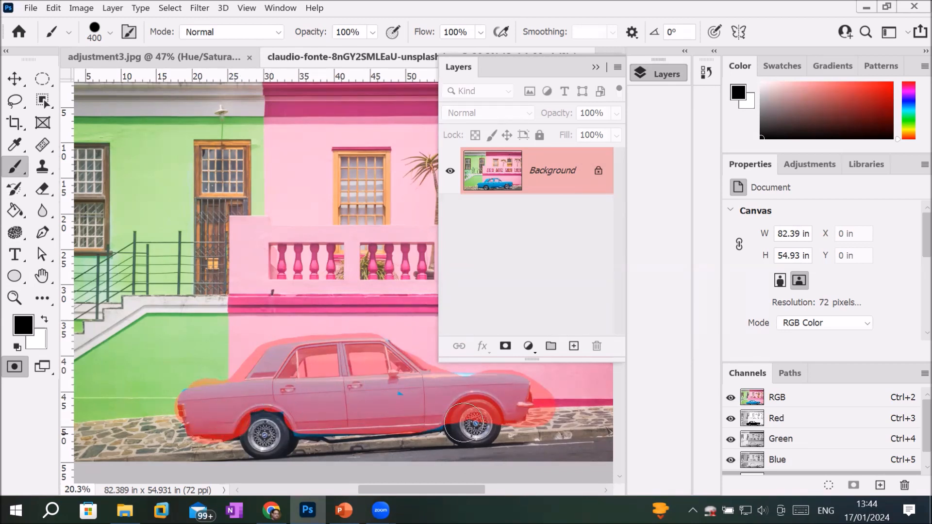
{"action": "left_click", "coordinate": [467, 390]}
- Erase the mask in white from the side windows and from the overspill around the front bumper, boot and roofline
{"action": "key", "text": "x"}
{"action": "key", "text": "x"}
{"action": "key", "text": "x"}
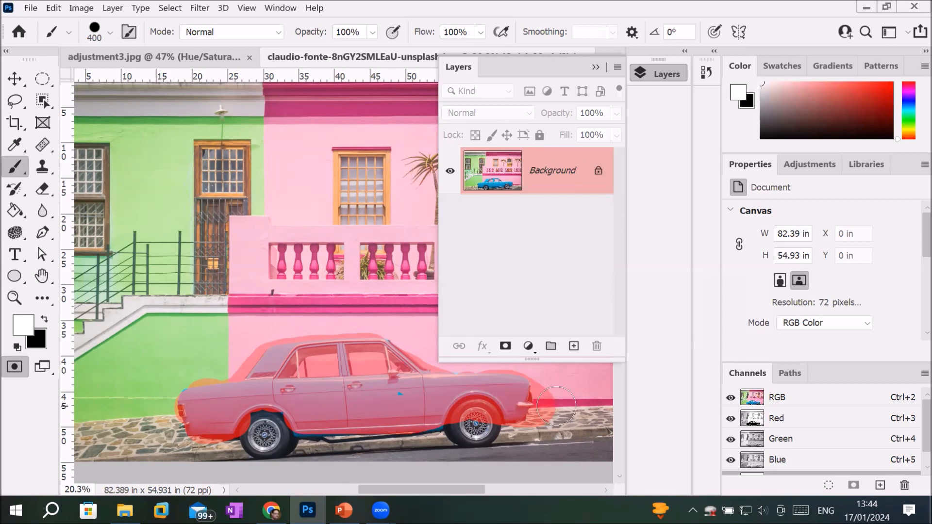
{"action": "mouse_move", "coordinate": [549, 390]}
{"action": "left_mouse_down"}
{"action": "mouse_move", "coordinate": [546, 419]}
{"action": "mouse_move", "coordinate": [533, 430]}
{"action": "left_mouse_up"}
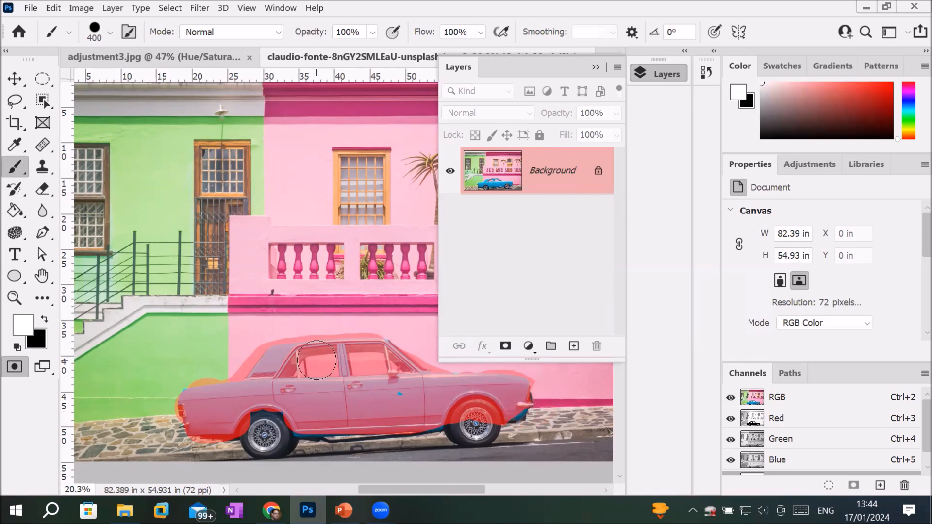
{"action": "left_click_drag", "start_coordinate": [317, 360], "coordinate": [368, 358]}
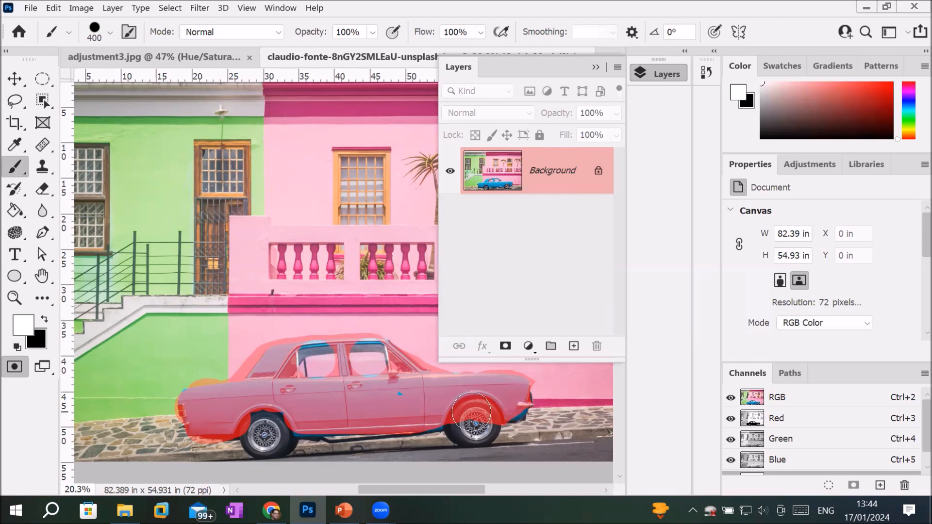
{"action": "left_click", "coordinate": [205, 366]}
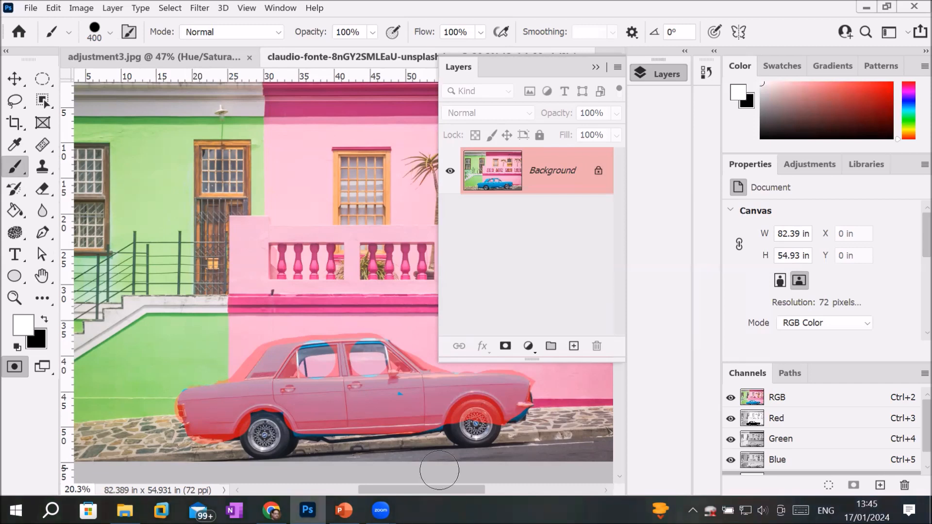
{"action": "left_click", "coordinate": [243, 350]}
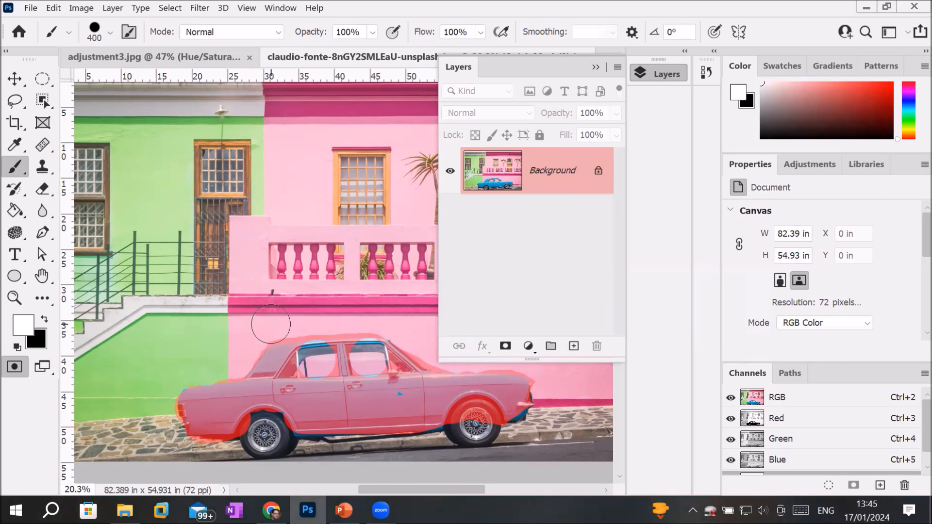
{"action": "left_click_drag", "start_coordinate": [303, 322], "coordinate": [369, 324]}
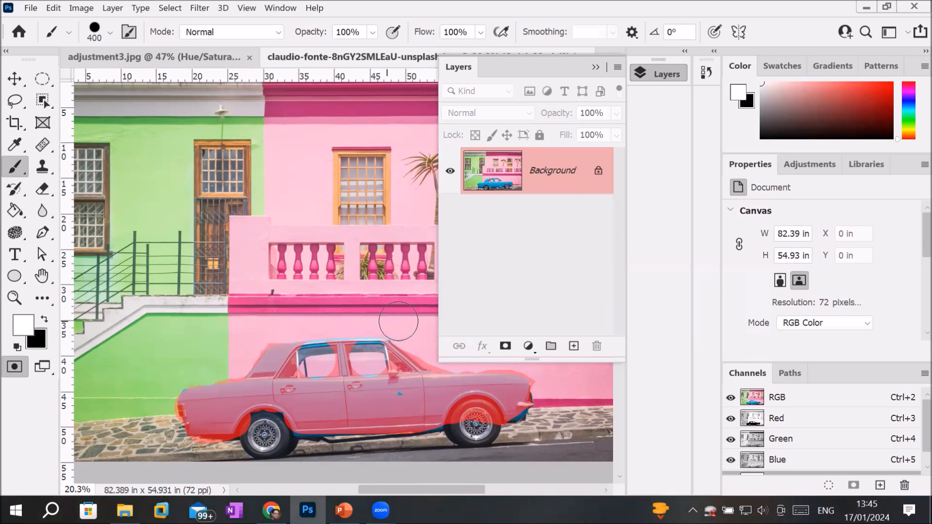
- Reduce the brush to 45 px and repaint the mask in black along the roof edge above the side windows
{"action": "key", "text": "bracketleft"}
{"action": "key", "text": "bracketleft"}
{"action": "key", "text": "bracketleft"}
{"action": "key", "text": "bracketleft"}
{"action": "key", "text": "bracketleft"}
{"action": "key", "text": "bracketleft"}
{"action": "scroll", "coordinate": [374, 346], "scroll_direction": "up", "scroll_amount": 6}
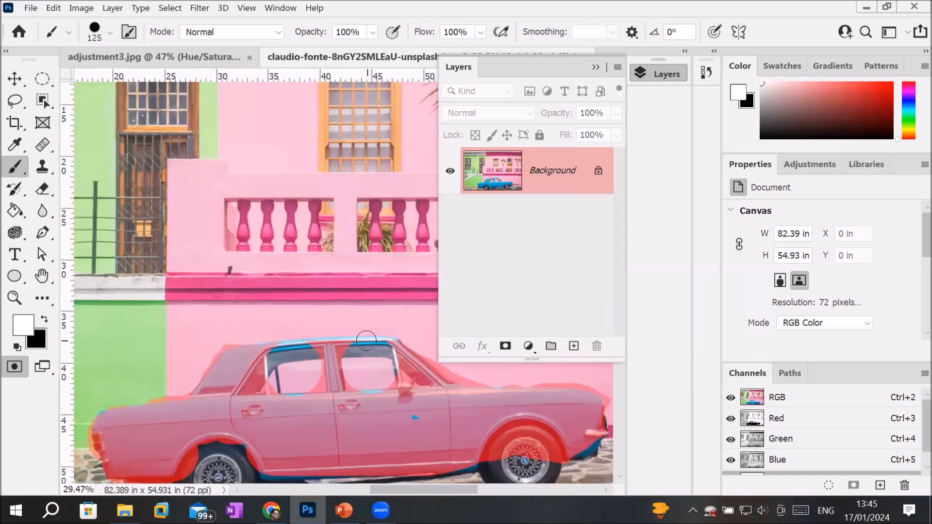
{"action": "scroll", "coordinate": [366, 340], "scroll_direction": "up", "scroll_amount": 3}
{"action": "key", "text": "bracketleft"}
{"action": "key", "text": "bracketleft"}
{"action": "key", "text": "bracketleft"}
{"action": "key", "text": "bracketleft"}
{"action": "key", "text": "bracketleft"}
{"action": "key", "text": "bracketleft"}
{"action": "key", "text": "bracketleft"}
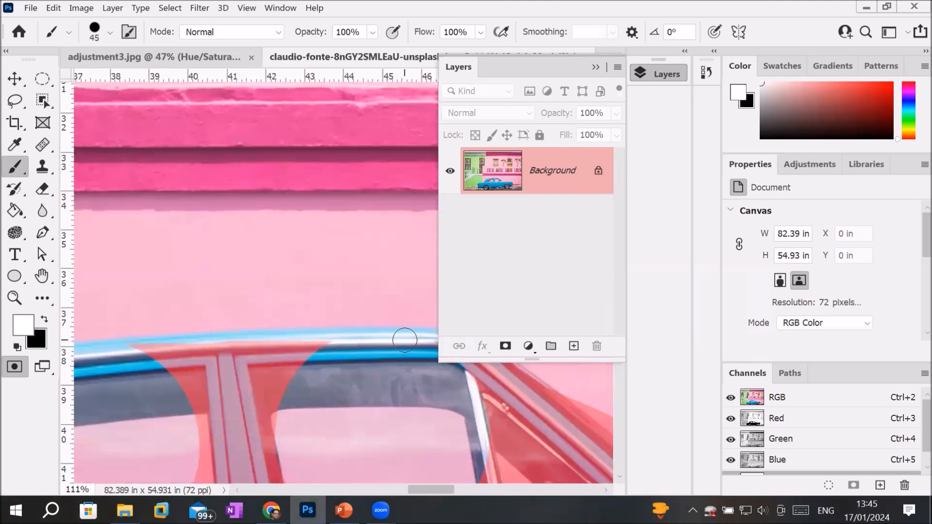
{"action": "left_click", "coordinate": [47, 320]}
{"action": "mouse_move", "coordinate": [87, 351]}
{"action": "left_mouse_down"}
{"action": "mouse_move", "coordinate": [414, 345]}
{"action": "mouse_move", "coordinate": [289, 348]}
{"action": "left_mouse_up"}
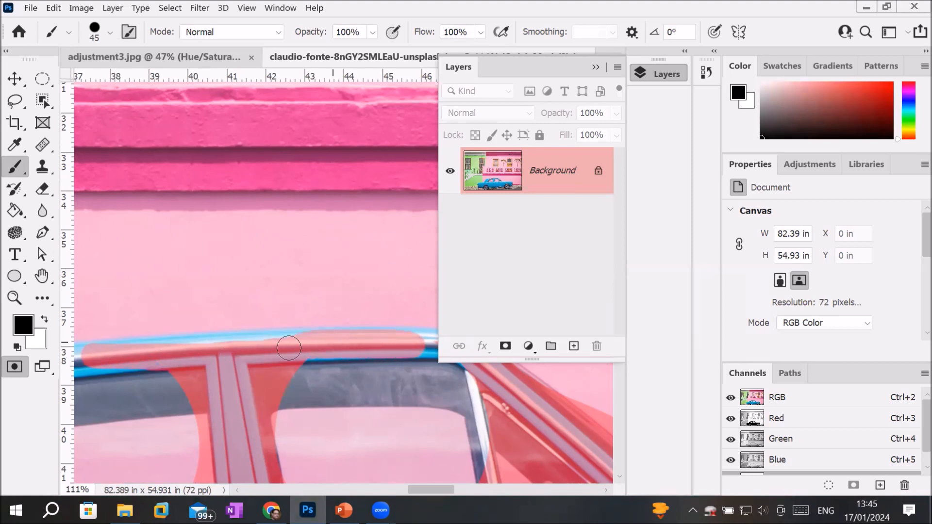
{"action": "left_click", "coordinate": [130, 349]}
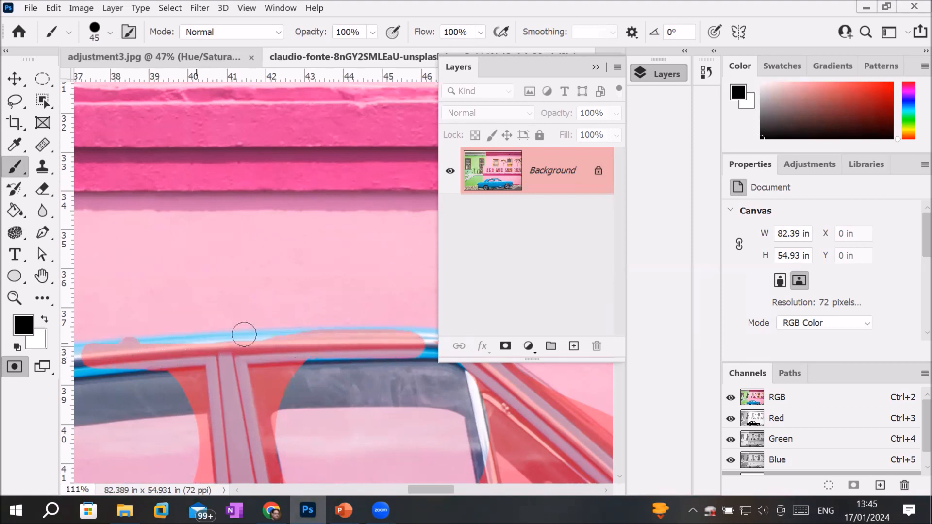
{"action": "left_click", "coordinate": [285, 343], "text": "shift"}
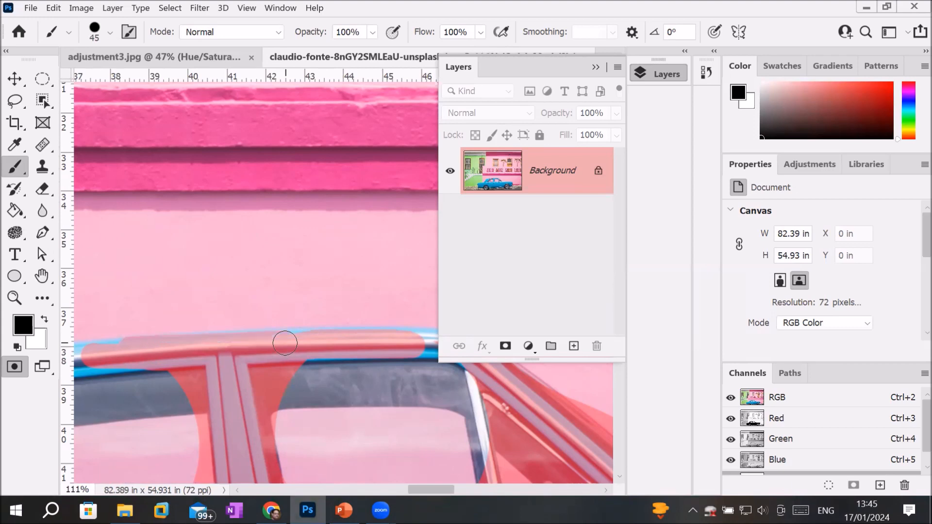
- Fill the mask gaps along the sills beneath the two side windows with straight black strokes
{"action": "scroll", "coordinate": [284, 343], "scroll_direction": "down", "scroll_amount": 5}
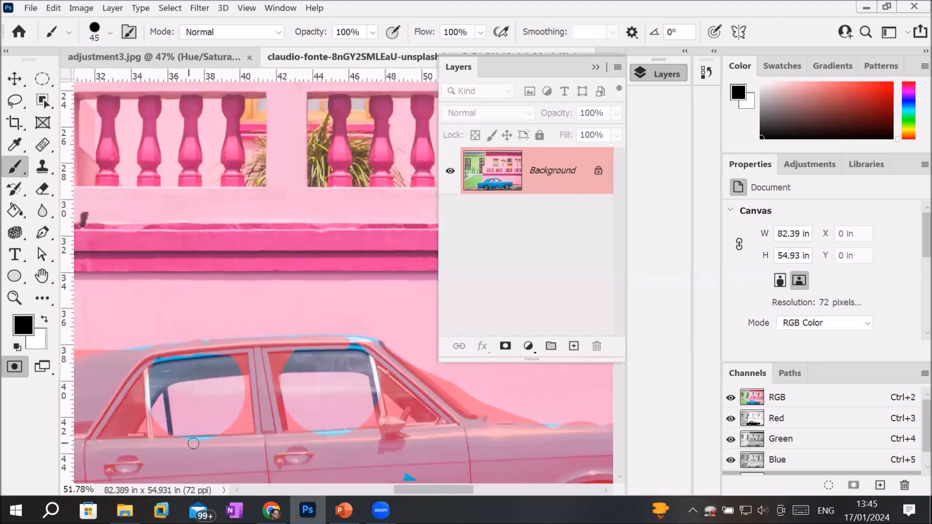
{"action": "left_click", "coordinate": [217, 442], "text": "shift"}
{"action": "left_click", "coordinate": [351, 436], "text": "shift"}
- Erase the leftover mask in white along the side windows' inner edges beside the door pillar and over the rear quarter window
{"action": "key", "text": "x"}
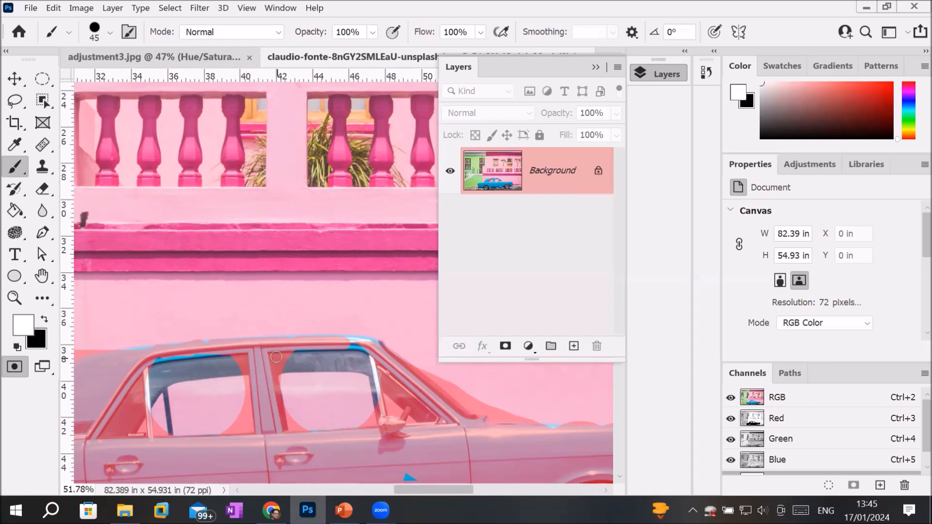
{"action": "left_click", "coordinate": [286, 426], "text": "shift"}
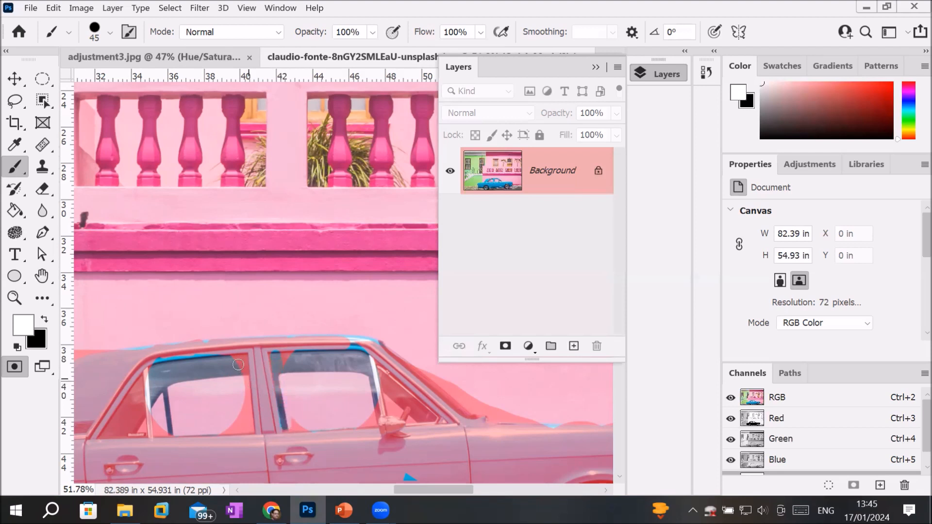
{"action": "left_click", "coordinate": [247, 428], "text": "shift"}
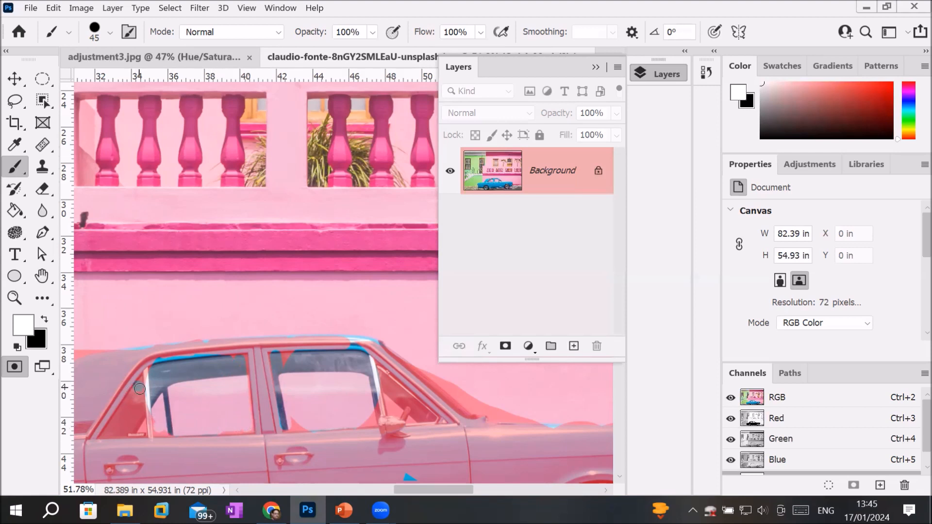
{"action": "mouse_move", "coordinate": [128, 422]}
{"action": "left_mouse_down"}
{"action": "mouse_move", "coordinate": [109, 439]}
{"action": "mouse_move", "coordinate": [113, 409]}
{"action": "mouse_move", "coordinate": [138, 382]}
{"action": "mouse_move", "coordinate": [116, 430]}
{"action": "mouse_move", "coordinate": [152, 424]}
{"action": "mouse_move", "coordinate": [164, 394]}
{"action": "mouse_move", "coordinate": [156, 423]}
{"action": "left_mouse_up"}
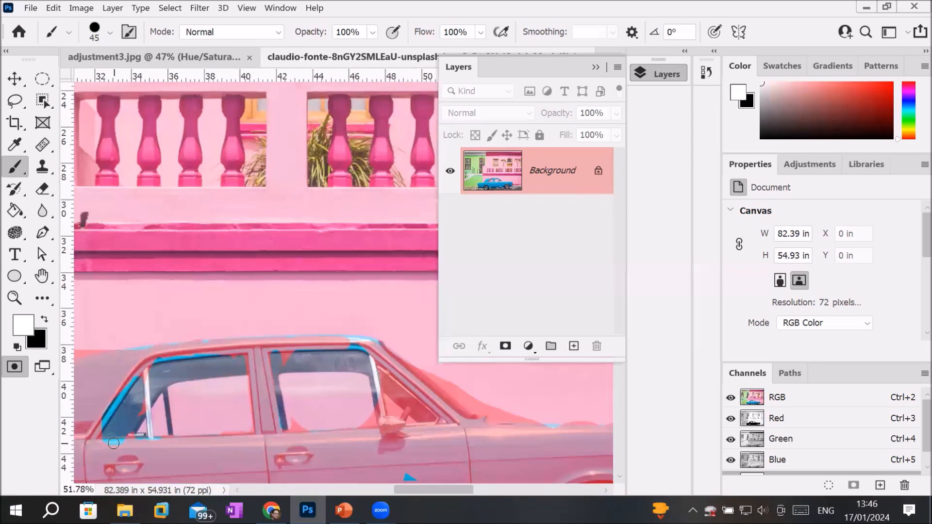
- Paint the mask in black along the rear window's slanted pillar and erase the overspill in white beside the windscreen and above the bonnet
{"action": "key", "text": "x"}
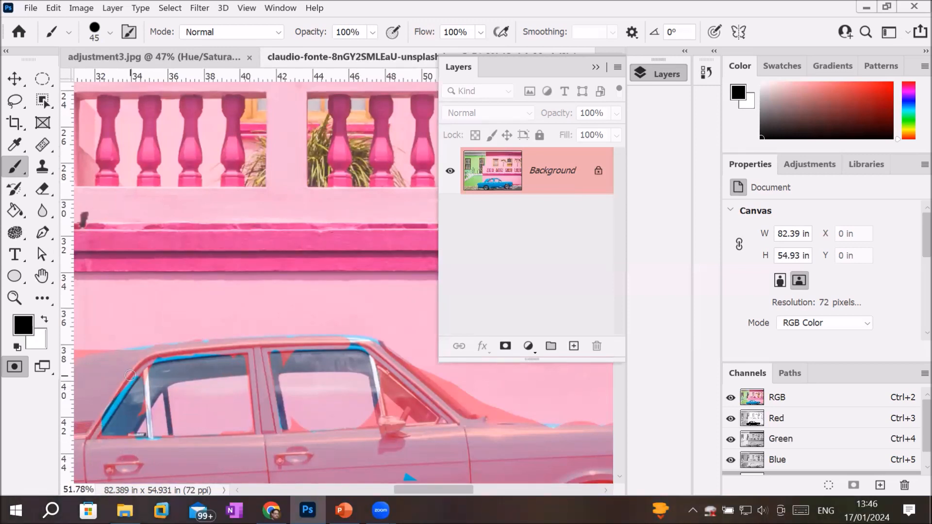
{"action": "left_click_drag", "start_coordinate": [96, 430], "coordinate": [108, 416]}
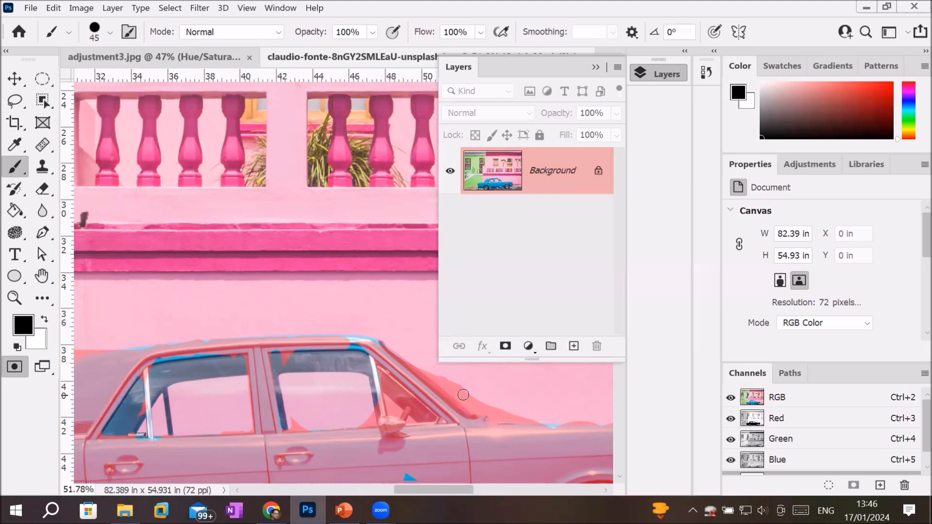
{"action": "key", "text": "x"}
{"action": "left_click", "coordinate": [436, 376]}
{"action": "left_click_drag", "start_coordinate": [474, 407], "coordinate": [522, 414]}
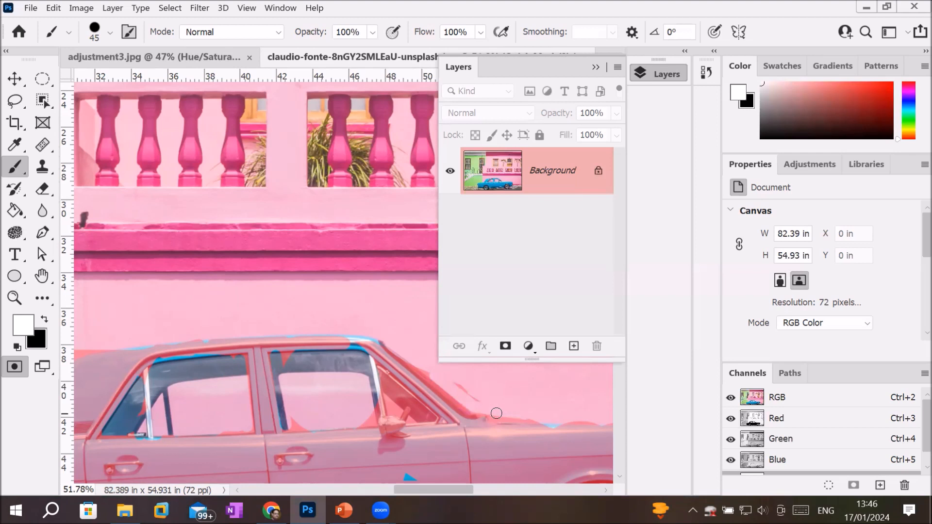
{"action": "left_click_drag", "start_coordinate": [452, 385], "coordinate": [486, 403]}
- Cover the remaining gaps along the roof edge in black and convert the Quick Mask into a selection
{"action": "key", "text": "x"}
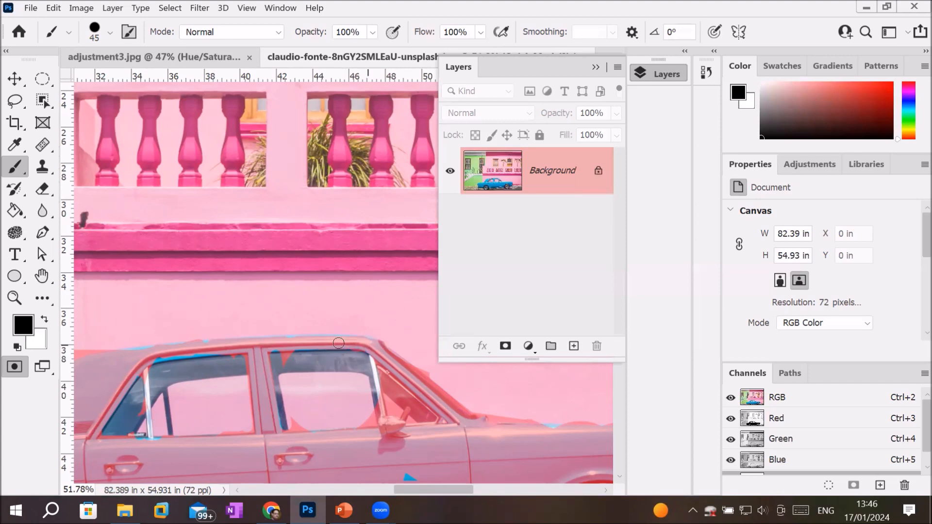
{"action": "scroll", "coordinate": [333, 328], "scroll_direction": "down", "scroll_amount": 4}
{"action": "scroll", "coordinate": [332, 327], "scroll_direction": "down", "scroll_amount": 2}
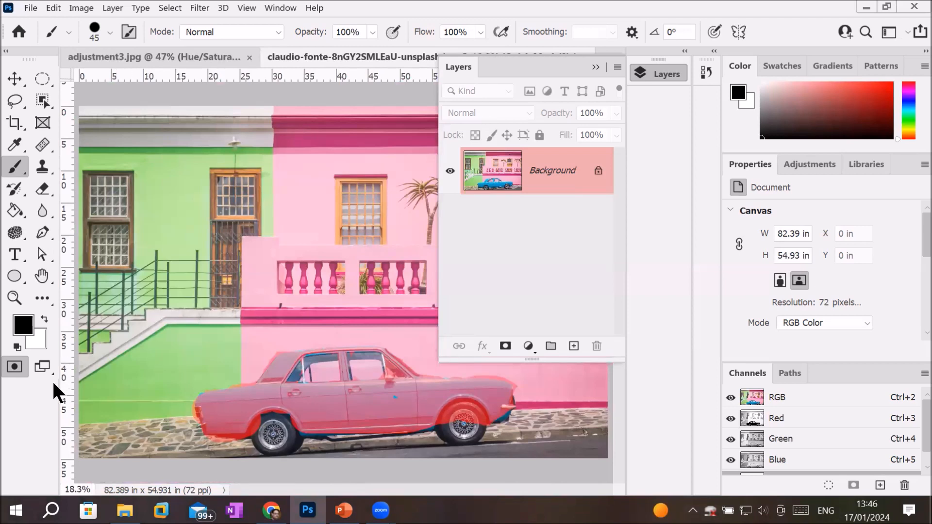
{"action": "key", "text": "q"}
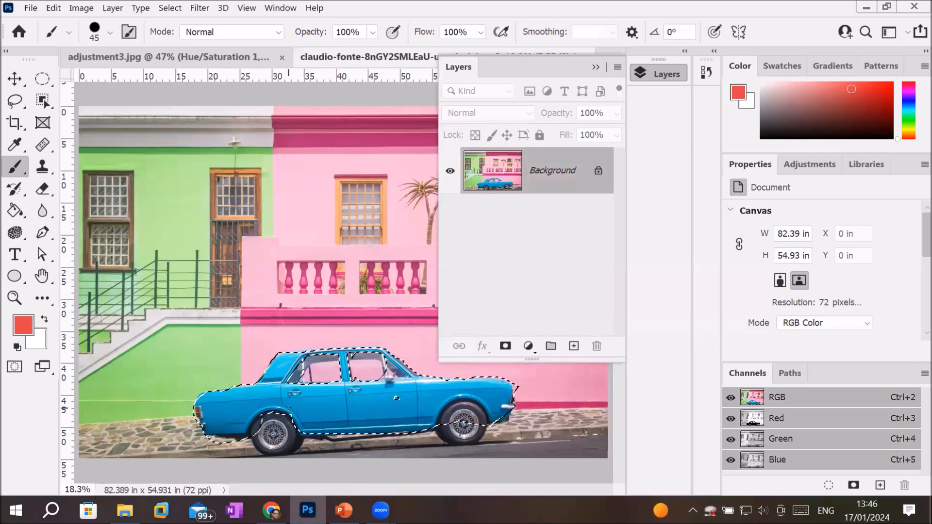
{"action": "key", "text": "q"}
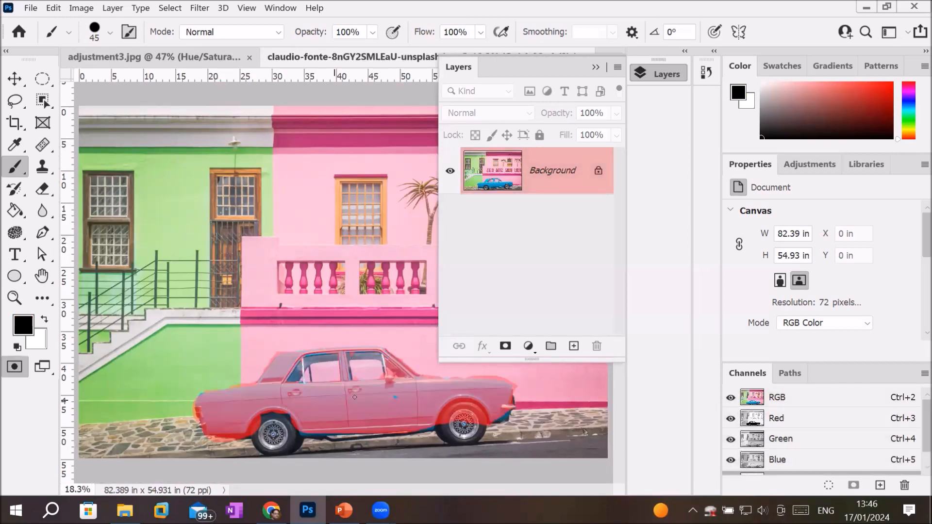
{"action": "key", "text": "q"}
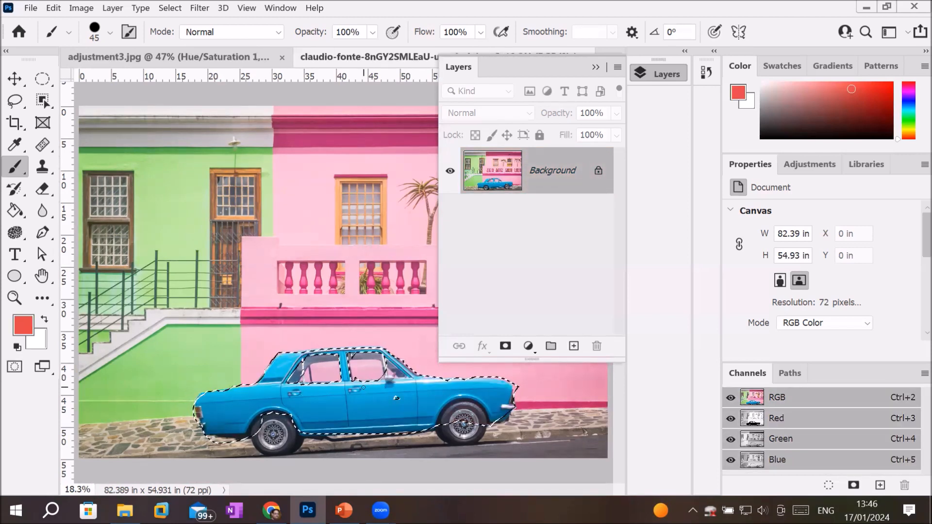
- Save the car's selection as a new channel named "car selection"
{"action": "right_click", "coordinate": [311, 400]}
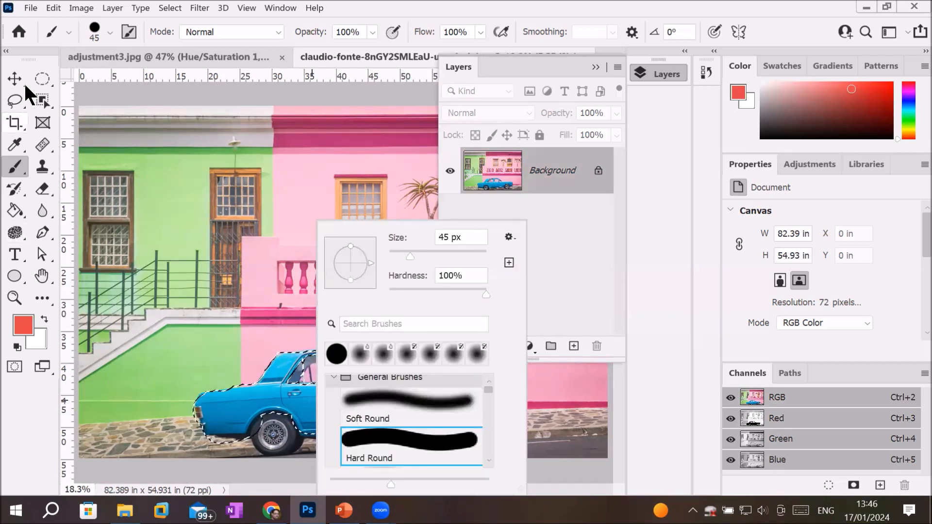
{"action": "key", "text": "Escape"}
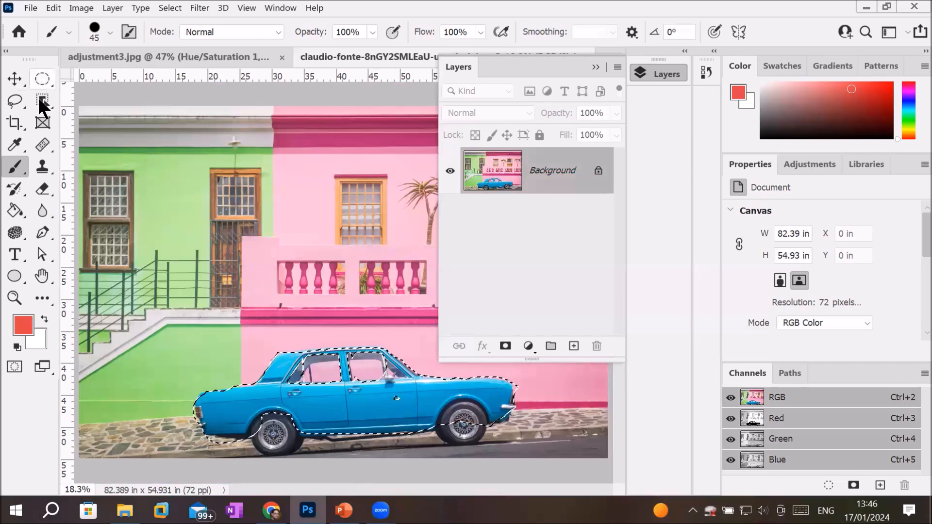
{"action": "left_click", "coordinate": [44, 99]}
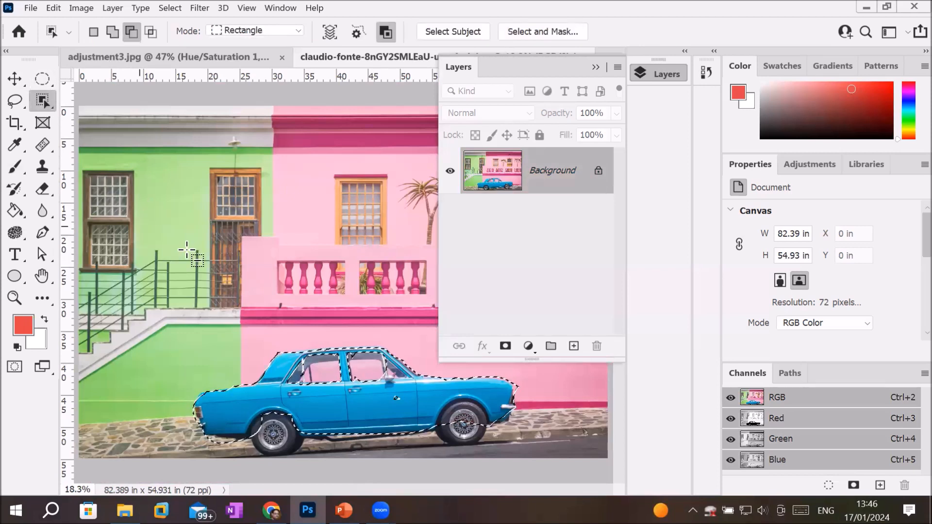
{"action": "right_click", "coordinate": [307, 391]}
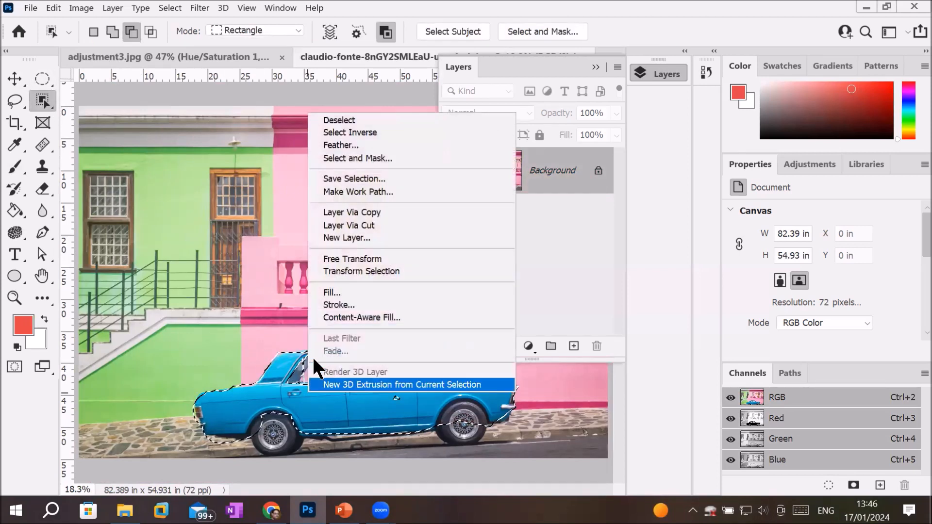
{"action": "left_click", "coordinate": [338, 178]}
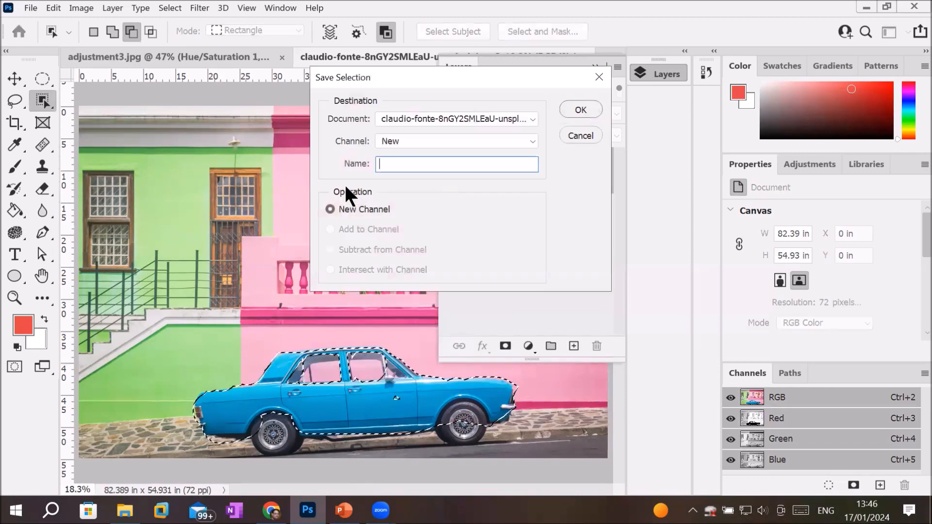
{"action": "type", "text": "car s"}
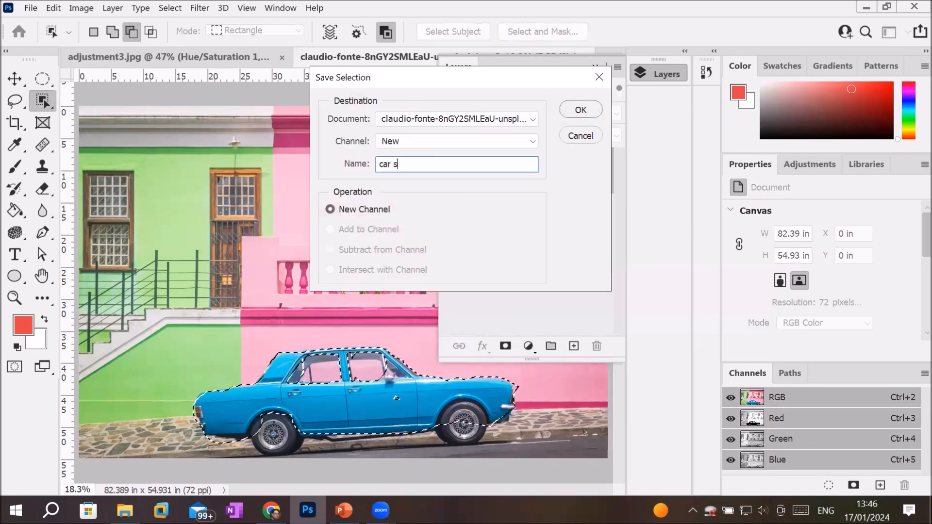
{"action": "type", "text": "election"}
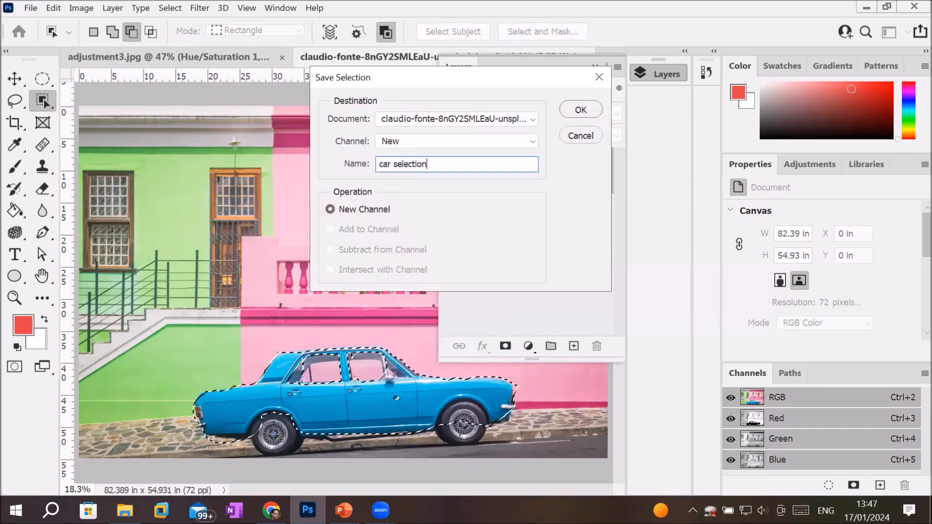
{"action": "key", "text": "Return"}
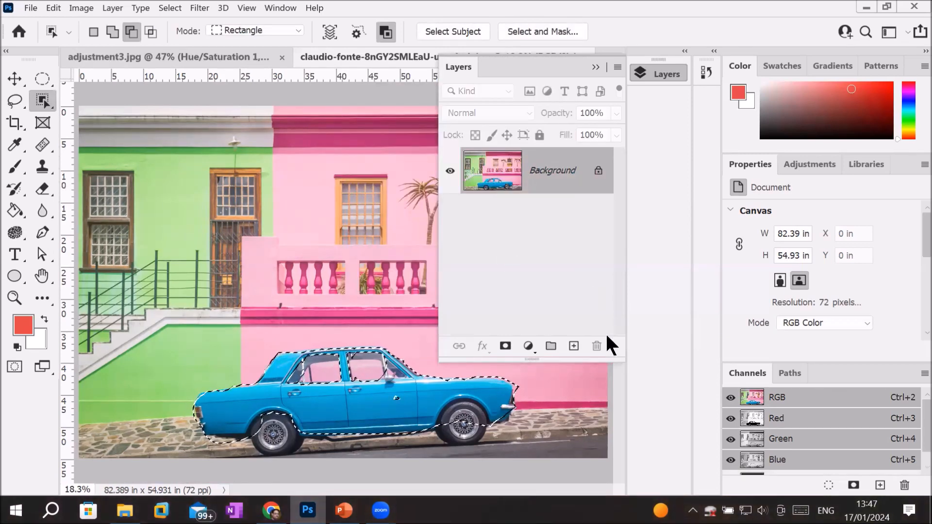
- Add a Hue/Saturation adjustment layer masked to the car's selection and enable Colorize
{"action": "left_click", "coordinate": [530, 347]}
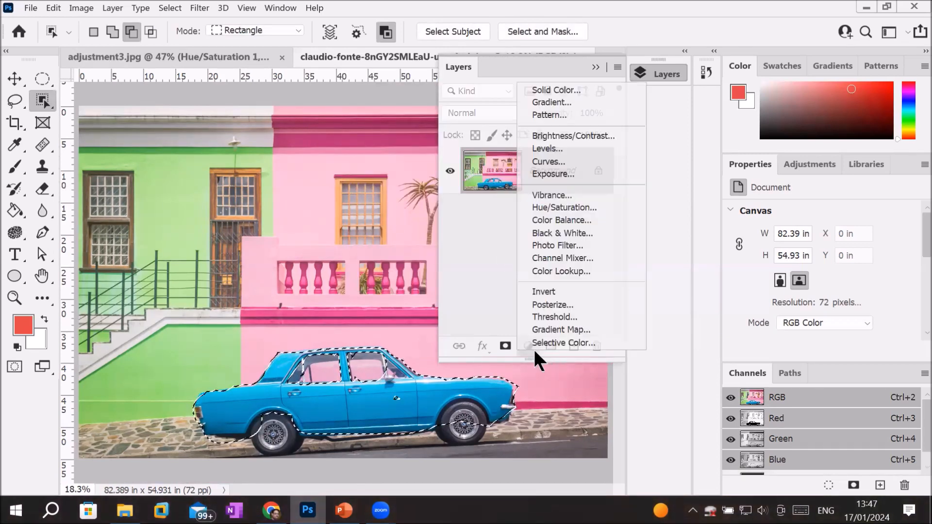
{"action": "left_click", "coordinate": [553, 208]}
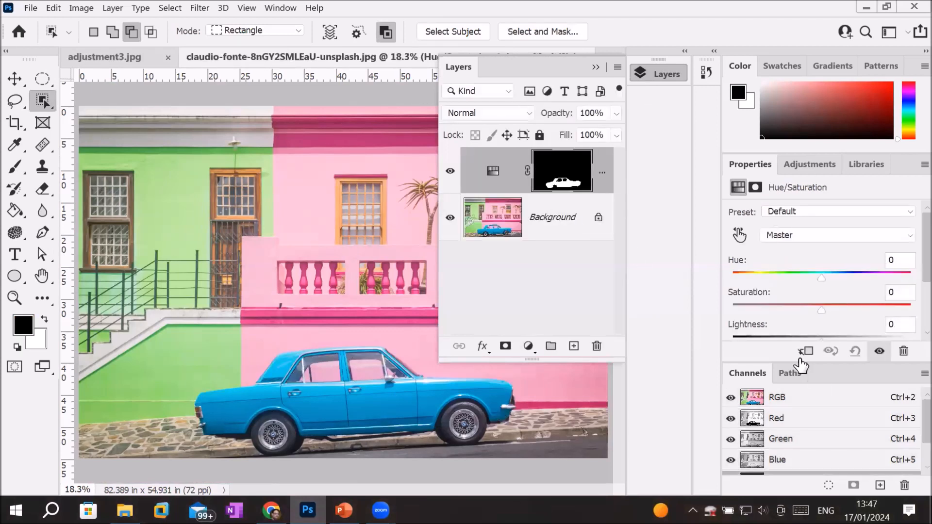
{"action": "scroll", "coordinate": [913, 269], "scroll_direction": "down", "scroll_amount": 2}
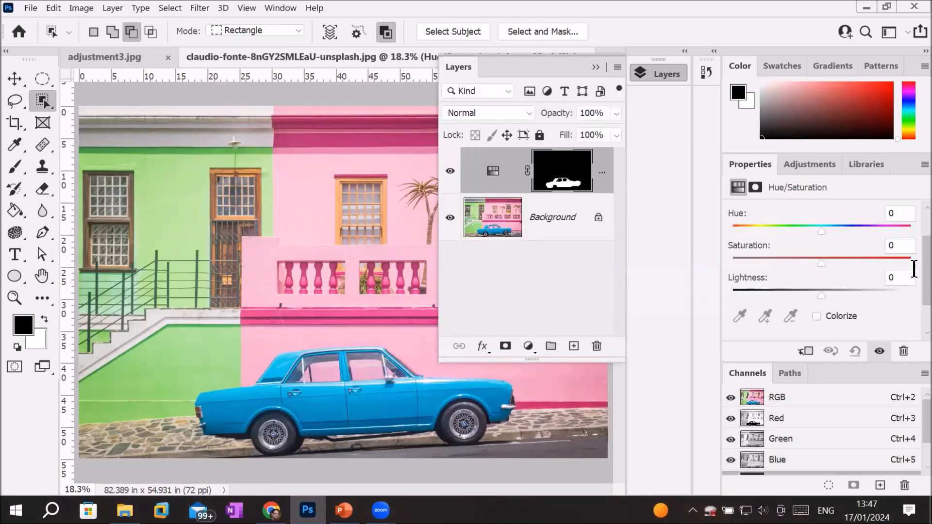
{"action": "left_click", "coordinate": [816, 316]}
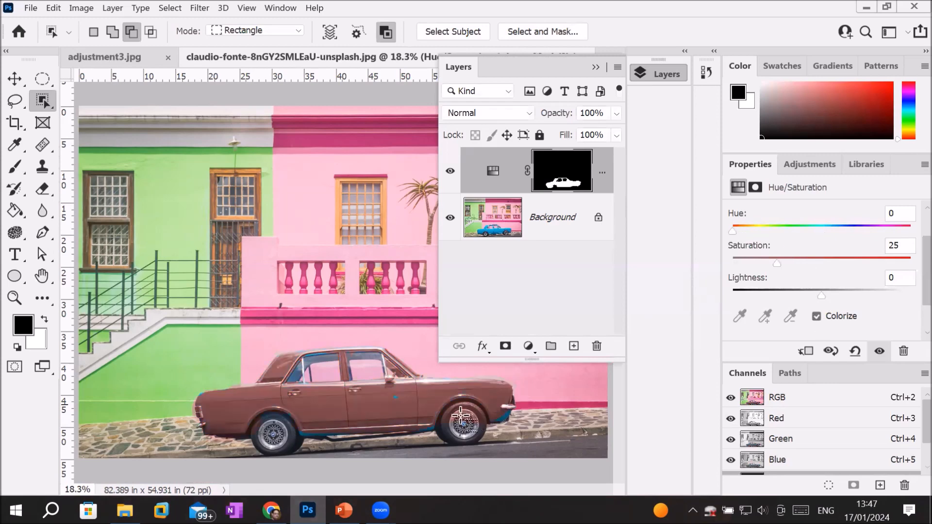
- Recolour the car deep blue by setting the adjustment's Hue to 224 and Saturation to 61
{"action": "scroll", "coordinate": [486, 370], "scroll_direction": "up", "scroll_amount": 3}
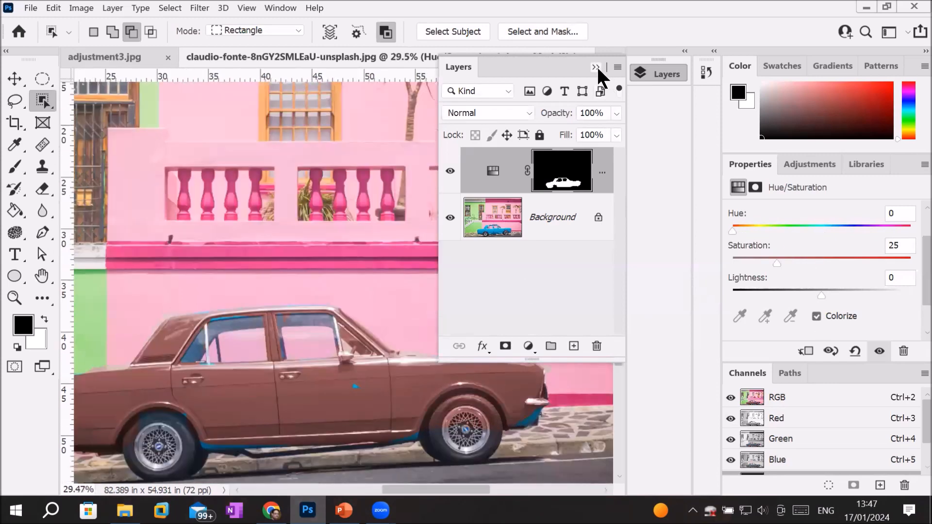
{"action": "left_click", "coordinate": [596, 67]}
{"action": "left_click_drag", "start_coordinate": [732, 231], "coordinate": [808, 231]}
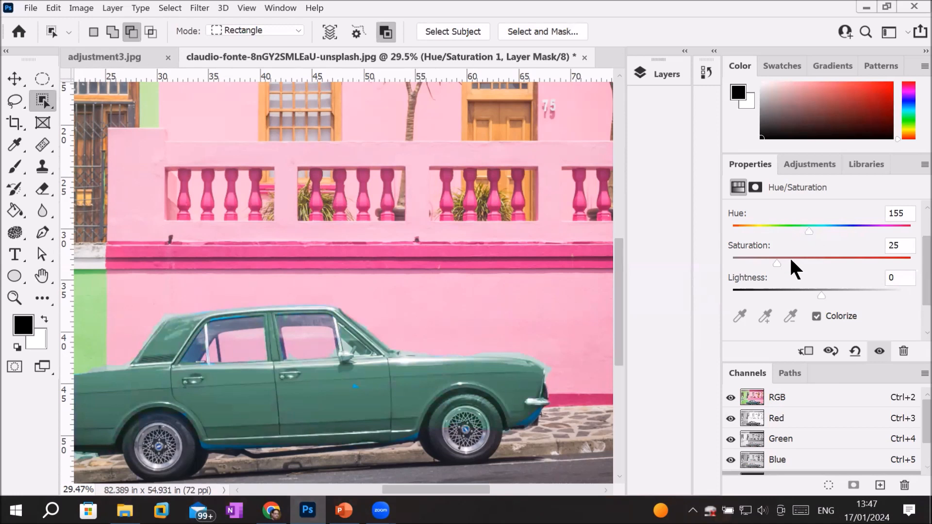
{"action": "left_click_drag", "start_coordinate": [772, 262], "coordinate": [829, 258]}
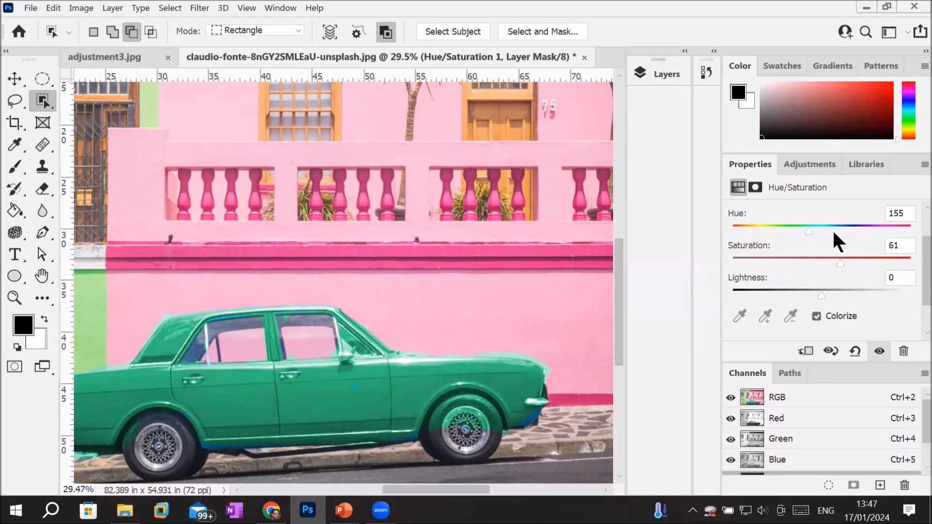
{"action": "left_click_drag", "start_coordinate": [808, 229], "coordinate": [842, 228]}
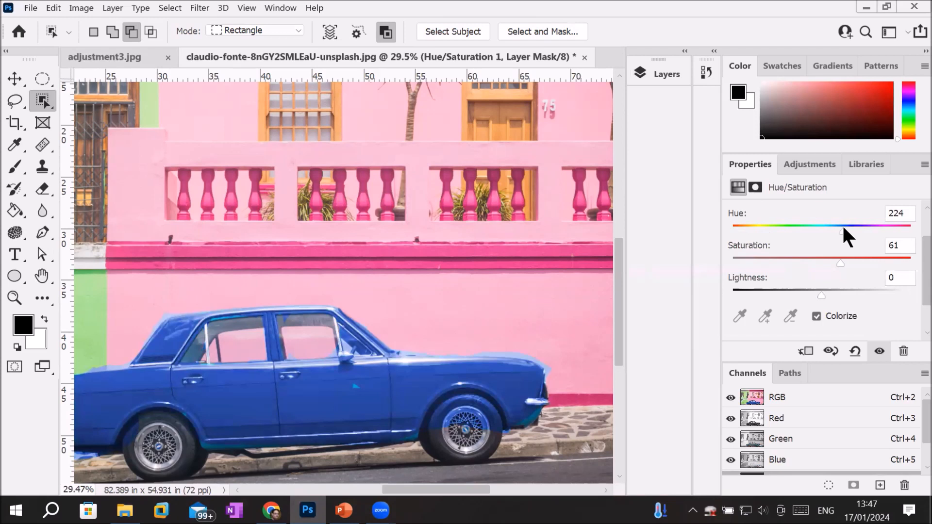
- Preview blend modes such as Linear Dodge (Add) on the Hue/Saturation layer, keep Normal, and look over the available adjustment types
{"action": "left_click", "coordinate": [648, 74]}
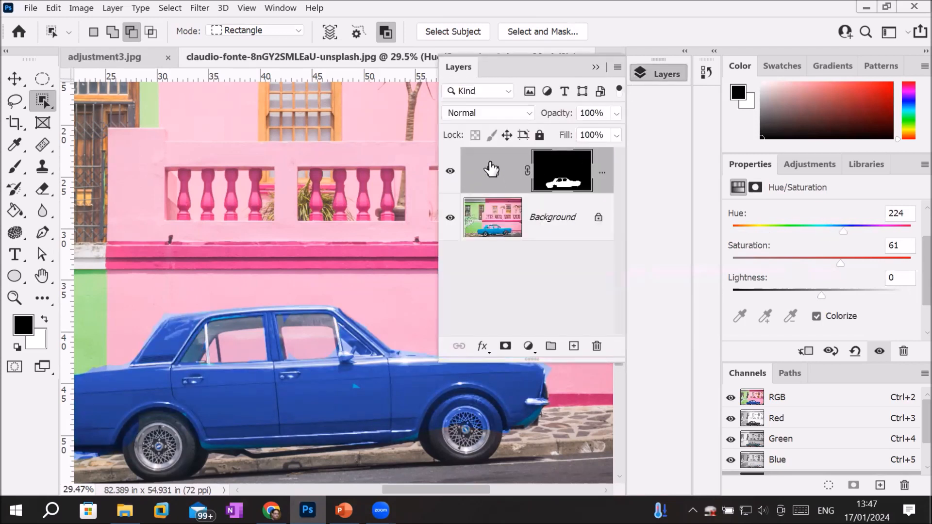
{"action": "left_click", "coordinate": [523, 113]}
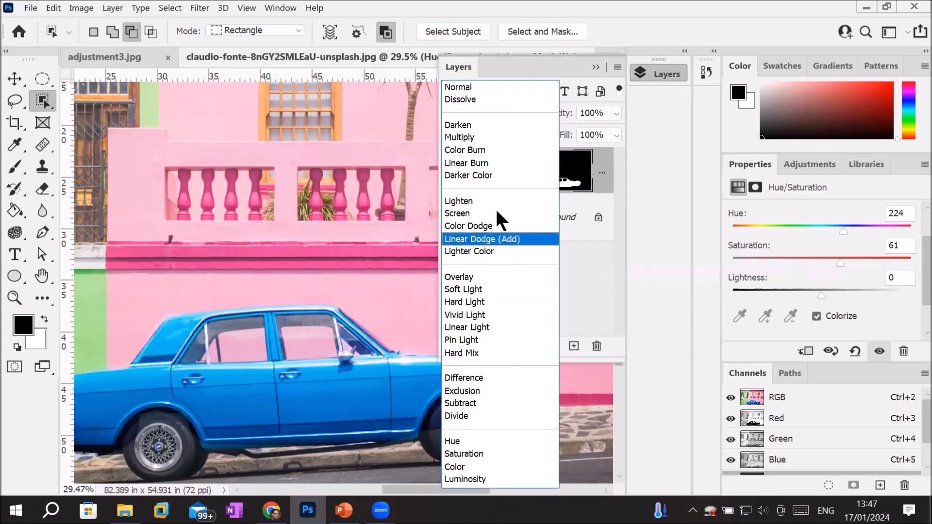
{"action": "left_click", "coordinate": [506, 88]}
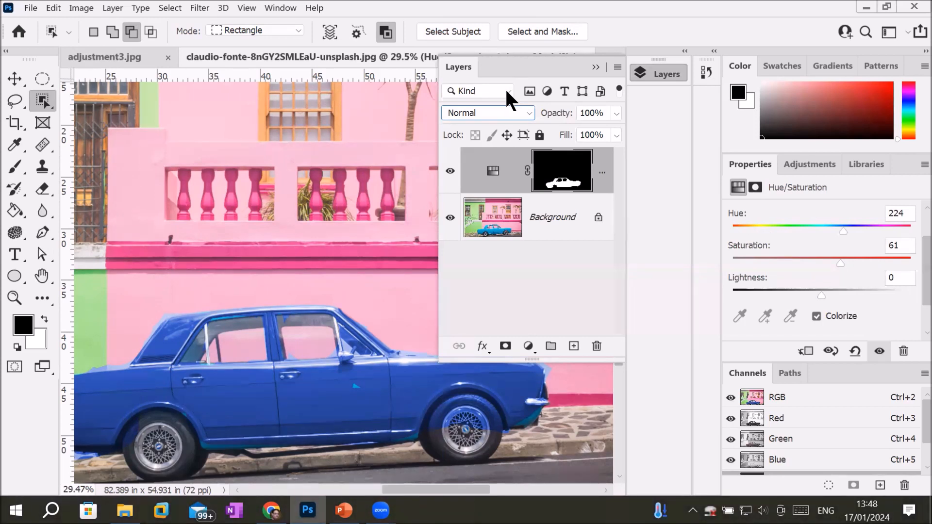
{"action": "left_click", "coordinate": [528, 347]}
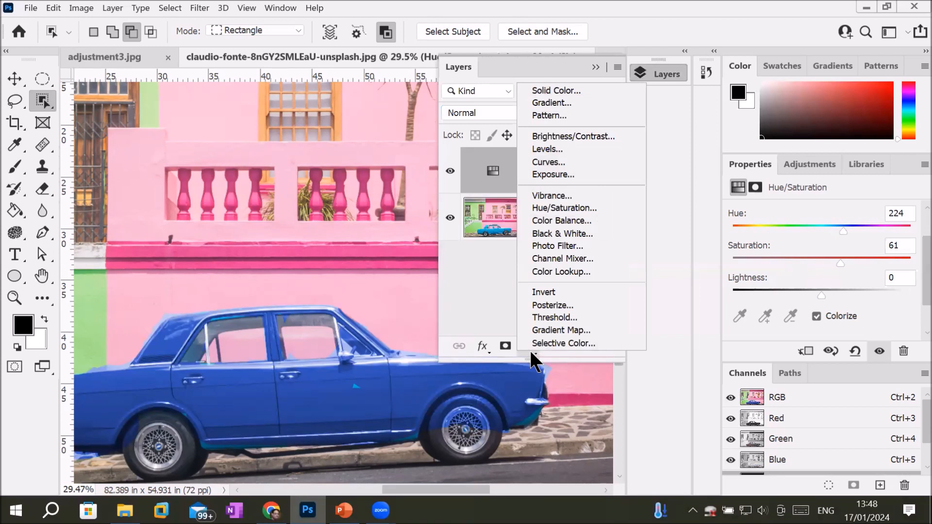
{"action": "left_click", "coordinate": [267, 275]}
{"action": "scroll", "coordinate": [265, 255], "scroll_direction": "down", "scroll_amount": 4}
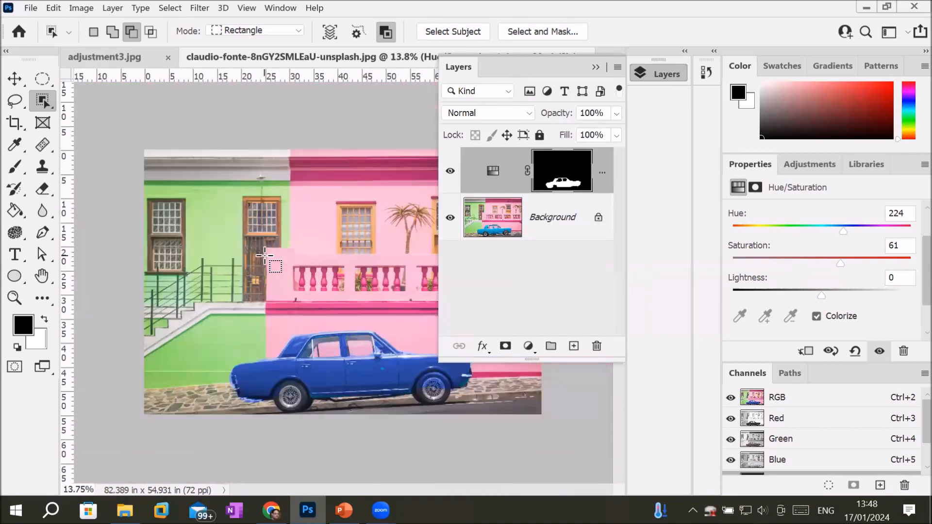
{"action": "scroll", "coordinate": [265, 255], "scroll_direction": "down", "scroll_amount": 1}
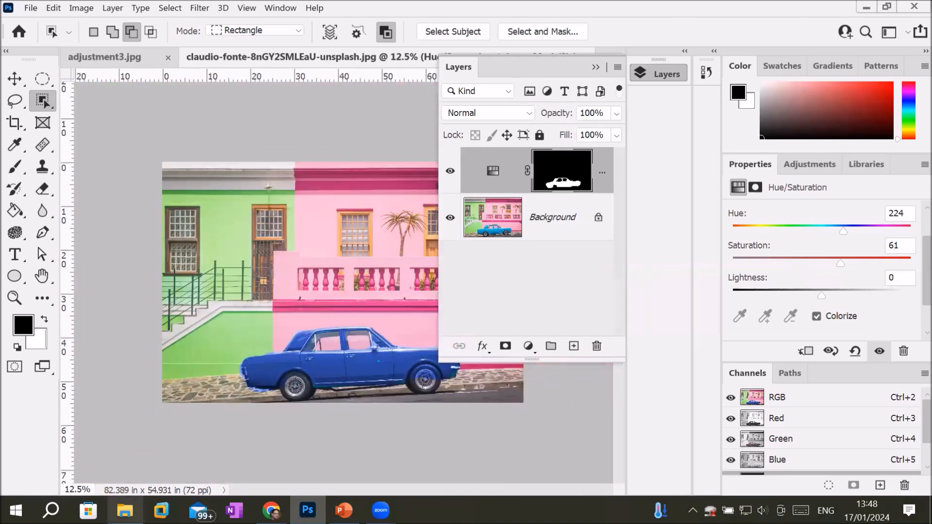
- Switch to File Explorer and try to open "Ait Ben Haddou, Morocco.jpg" from the BuildingAndMonoments images folder in Photoshop
{"action": "left_click", "coordinate": [124, 510]}
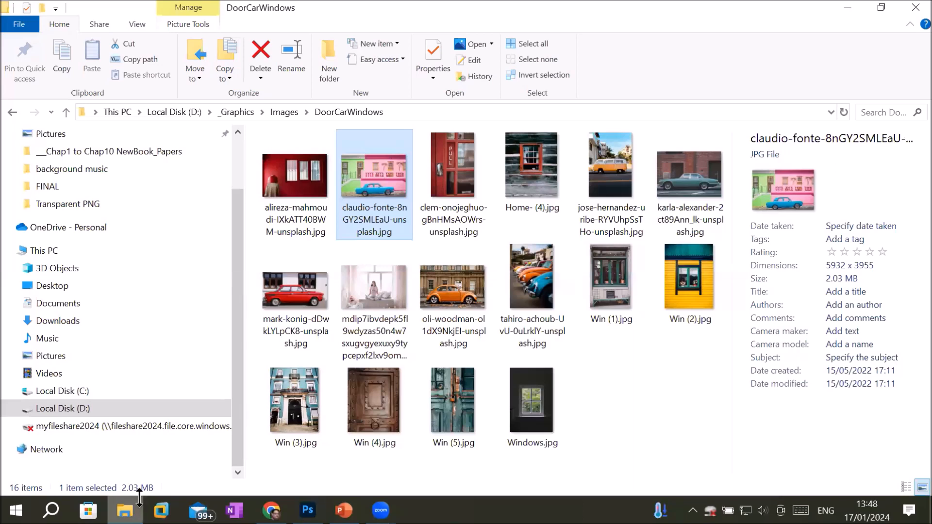
{"action": "left_click", "coordinate": [295, 113]}
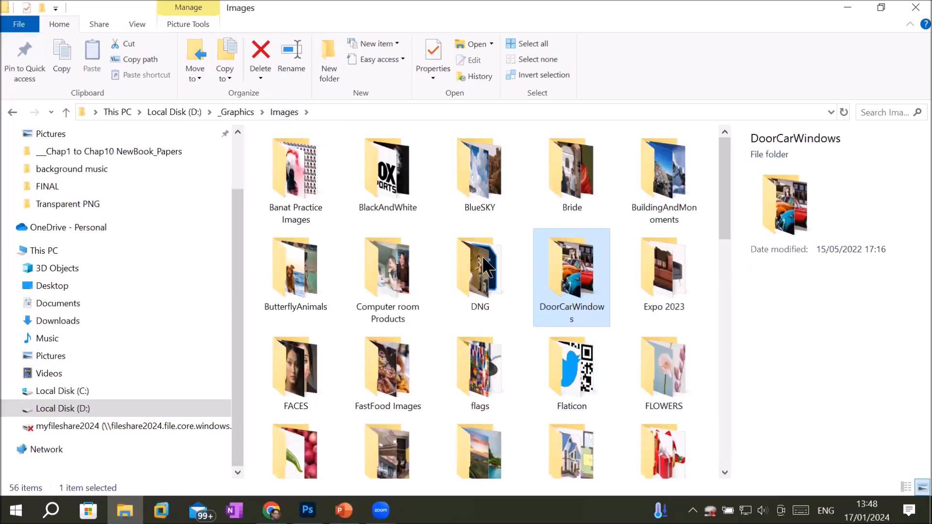
{"action": "double_click", "coordinate": [649, 184]}
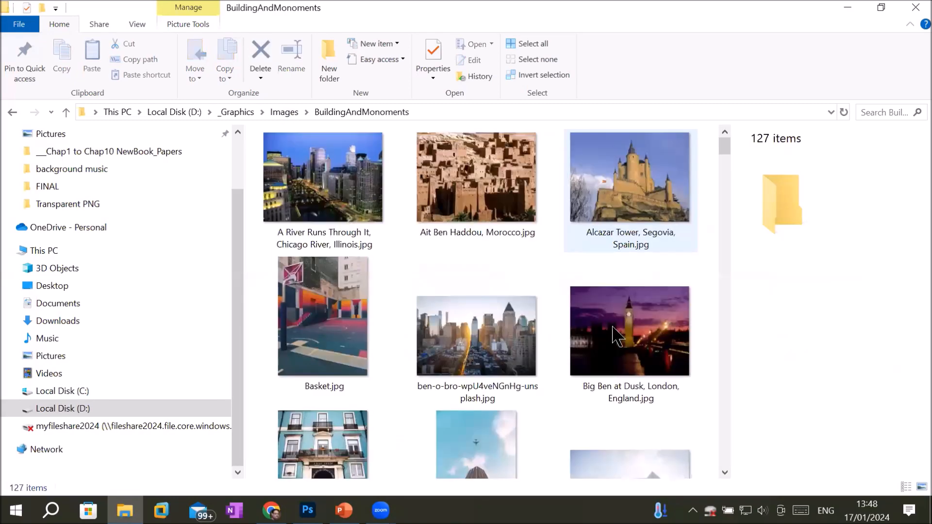
{"action": "left_click", "coordinate": [504, 199]}
{"action": "left_click_drag", "start_coordinate": [505, 204], "coordinate": [391, 57]}
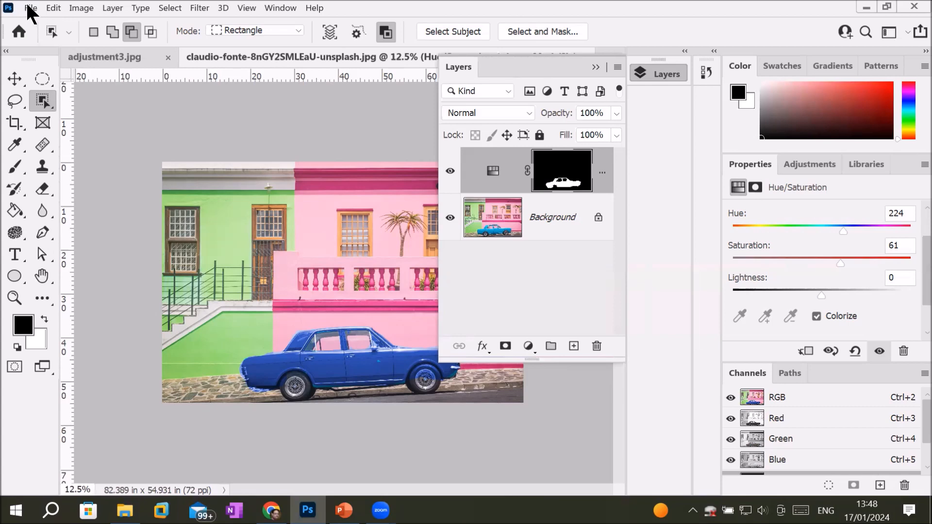
- Close all open images without saving the changes
{"action": "left_click", "coordinate": [28, 6]}
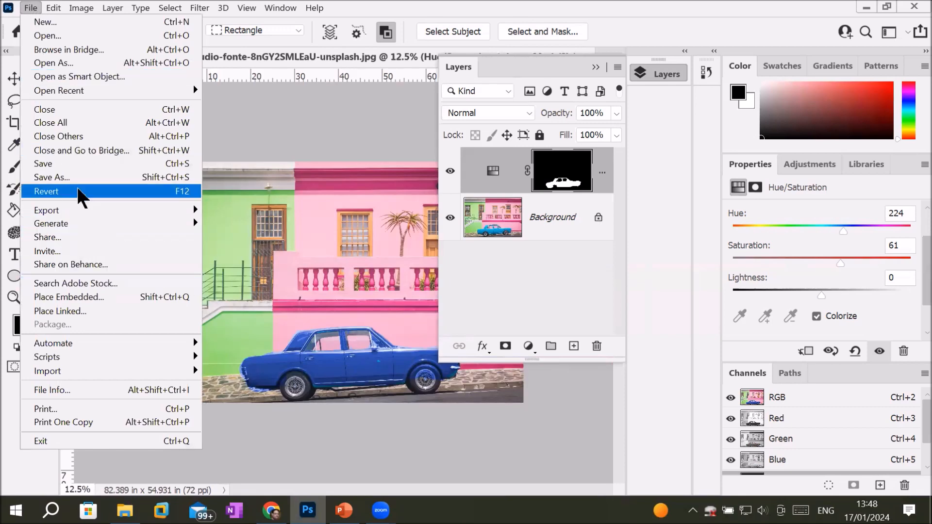
{"action": "left_click", "coordinate": [92, 136]}
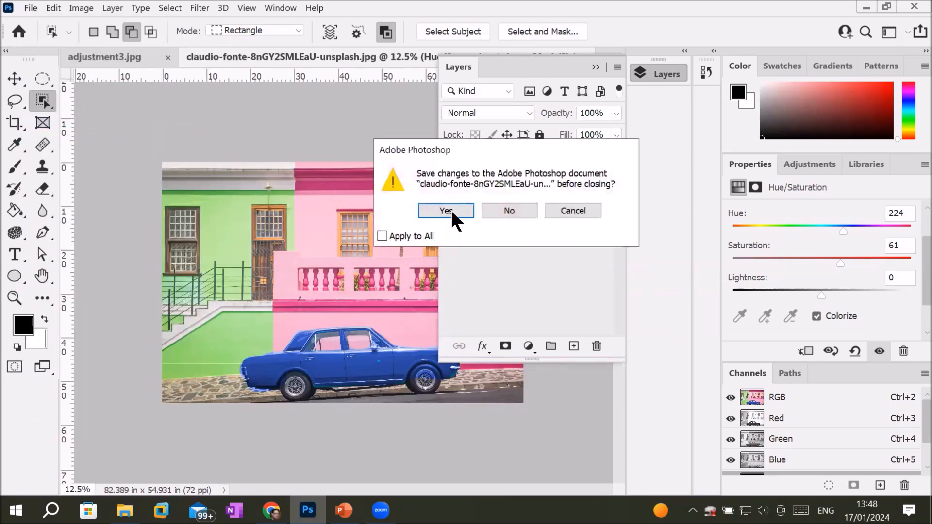
{"action": "left_click", "coordinate": [495, 211]}
{"action": "left_click", "coordinate": [503, 212]}
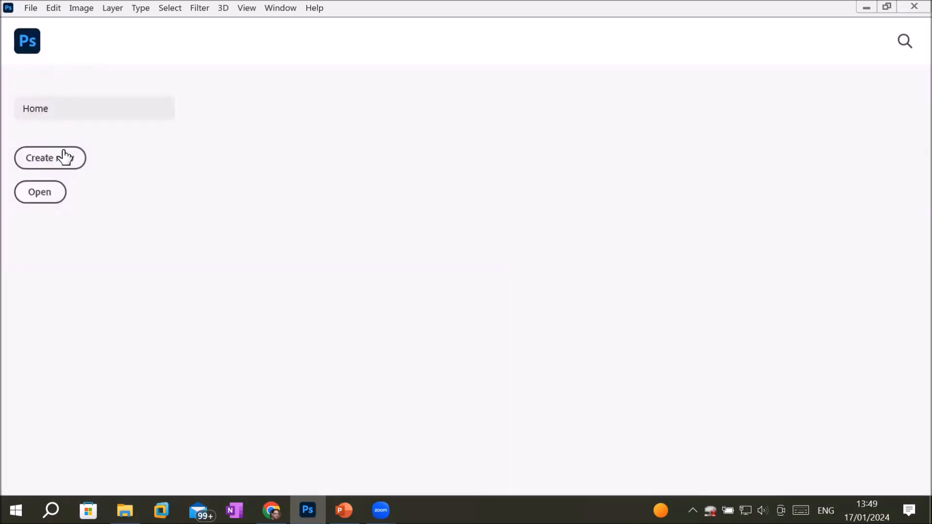
- Open "Ait Ben Haddou, Morocco.jpg" from the BuildingAndMonoments folder in Photoshop and float the Layers panel clear of the photo
{"action": "left_click", "coordinate": [125, 510]}
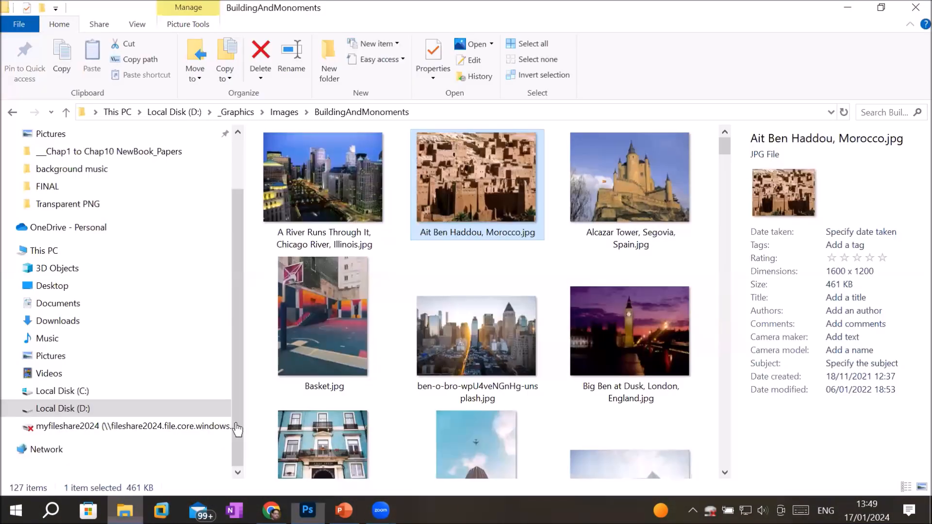
{"action": "left_click_drag", "start_coordinate": [470, 179], "coordinate": [375, 254]}
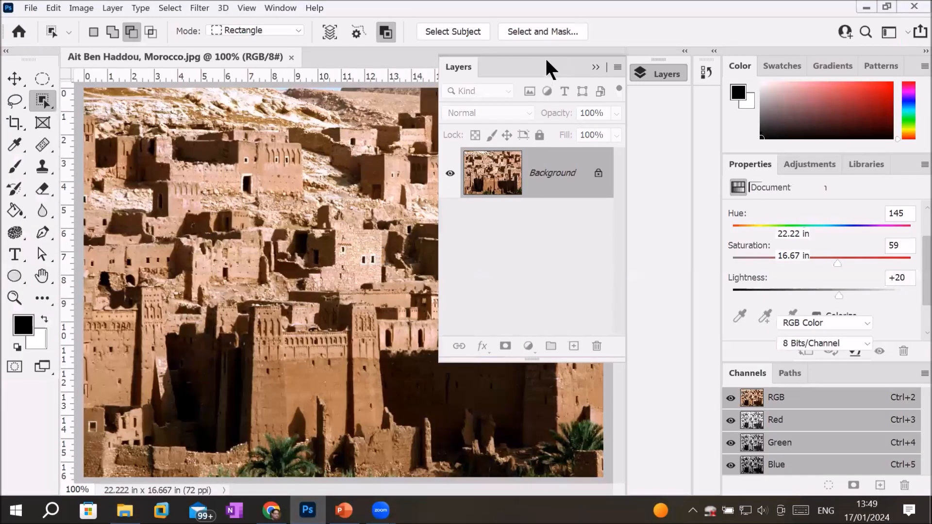
{"action": "left_click_drag", "start_coordinate": [541, 64], "coordinate": [651, 101]}
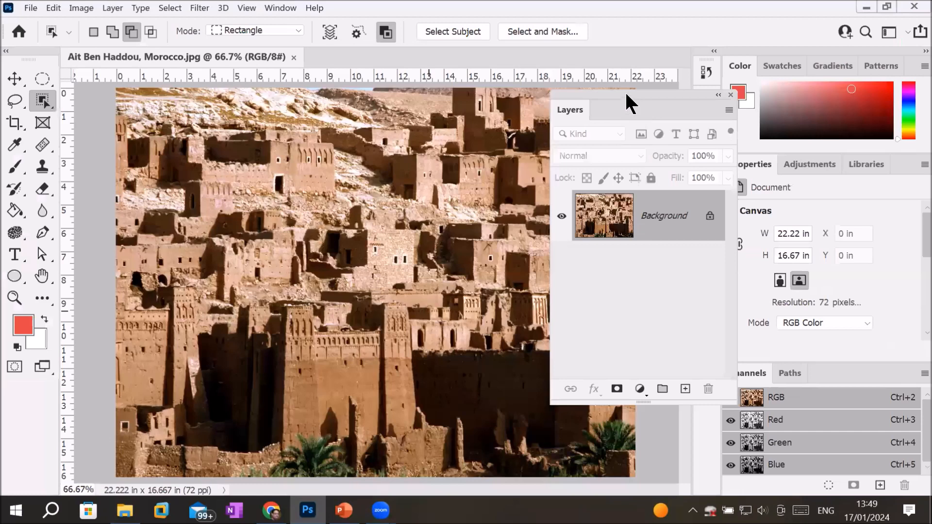
{"action": "left_click_drag", "start_coordinate": [645, 93], "coordinate": [707, 144]}
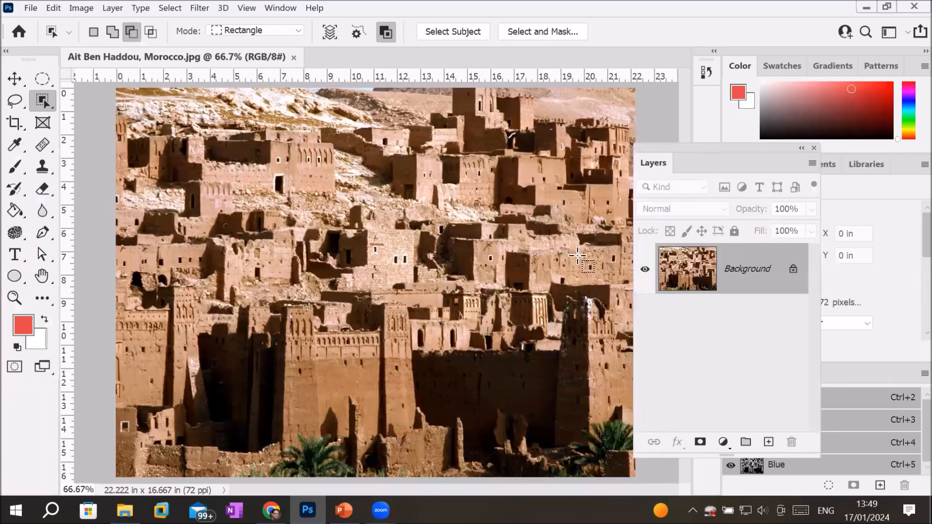
{"action": "scroll", "coordinate": [476, 387], "scroll_direction": "down", "scroll_amount": 1}
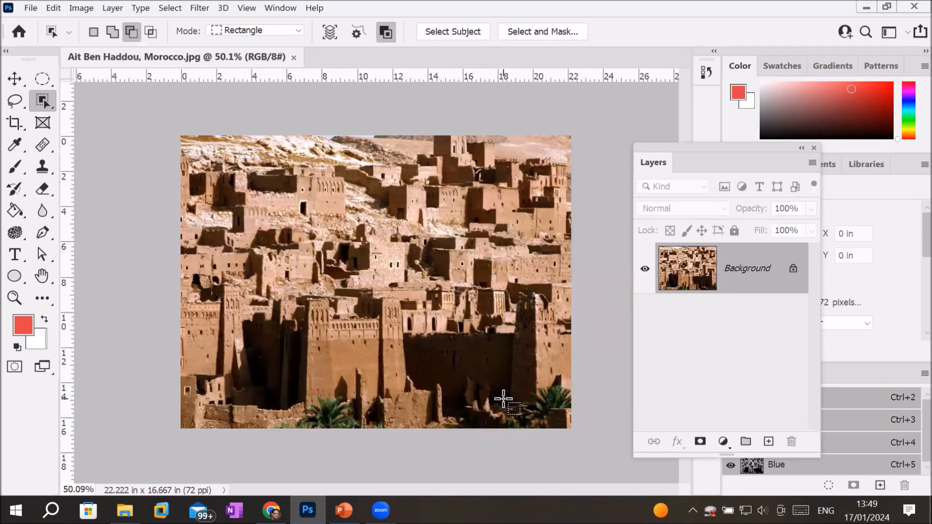
{"action": "scroll", "coordinate": [522, 391], "scroll_direction": "up", "scroll_amount": 1}
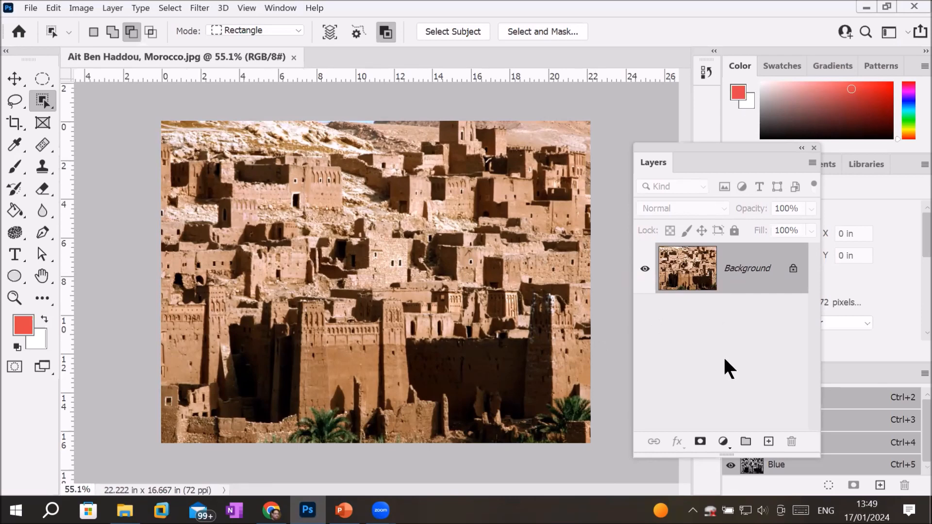
- Add a Brightness/Contrast adjustment layer above the Background and set its Brightness to 150
{"action": "left_click", "coordinate": [722, 442]}
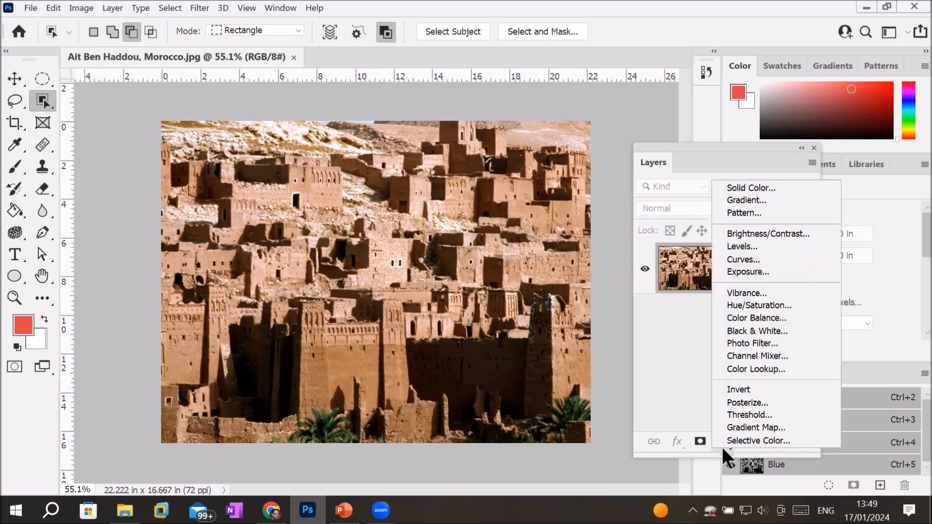
{"action": "left_click", "coordinate": [746, 235]}
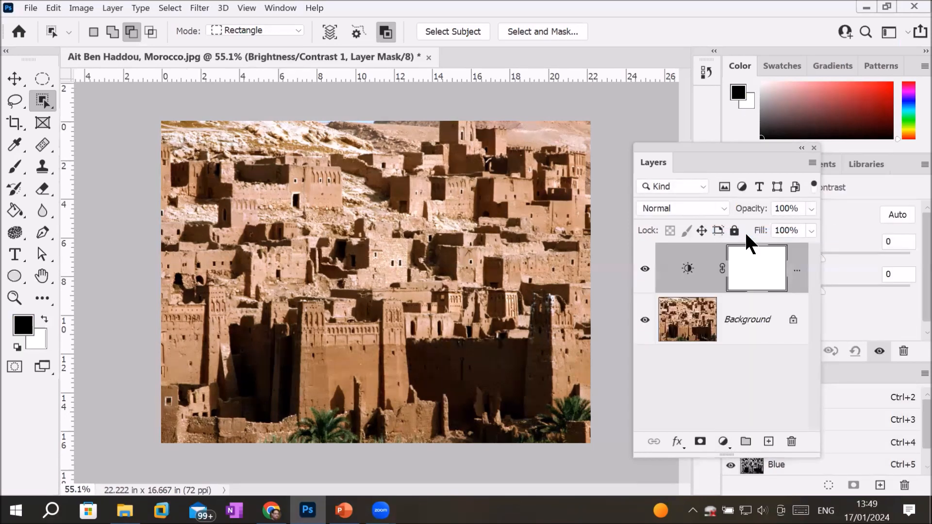
{"action": "left_click", "coordinate": [688, 272]}
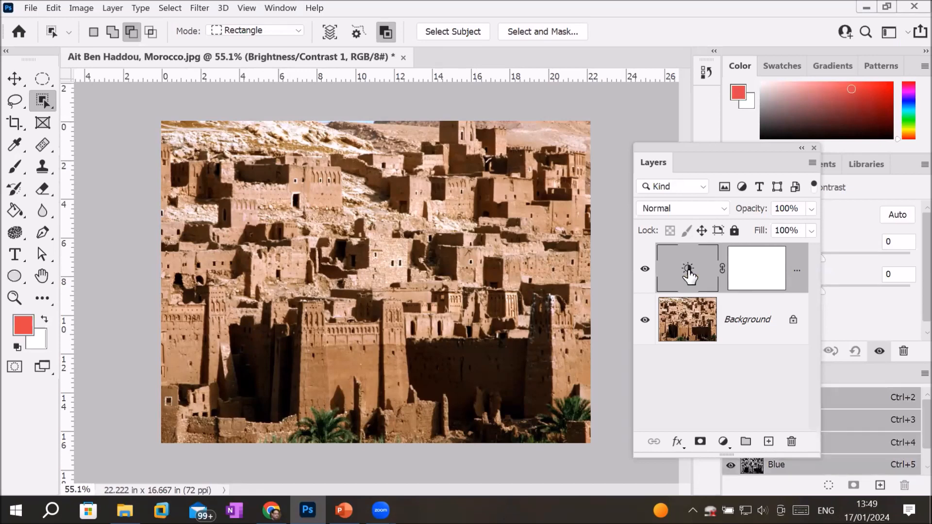
{"action": "left_click_drag", "start_coordinate": [711, 148], "coordinate": [591, 85]}
{"action": "left_click_drag", "start_coordinate": [820, 258], "coordinate": [909, 264]}
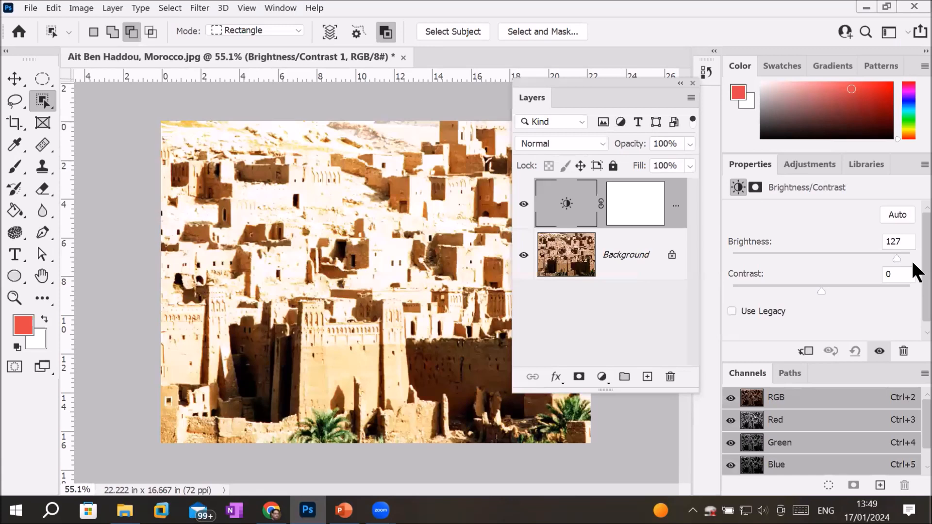
{"action": "mouse_move", "coordinate": [784, 262]}
{"action": "left_mouse_down"}
{"action": "mouse_move", "coordinate": [753, 261]}
{"action": "mouse_move", "coordinate": [895, 257]}
{"action": "mouse_move", "coordinate": [786, 252]}
{"action": "left_mouse_up"}
{"action": "left_click_drag", "start_coordinate": [887, 255], "coordinate": [915, 256]}
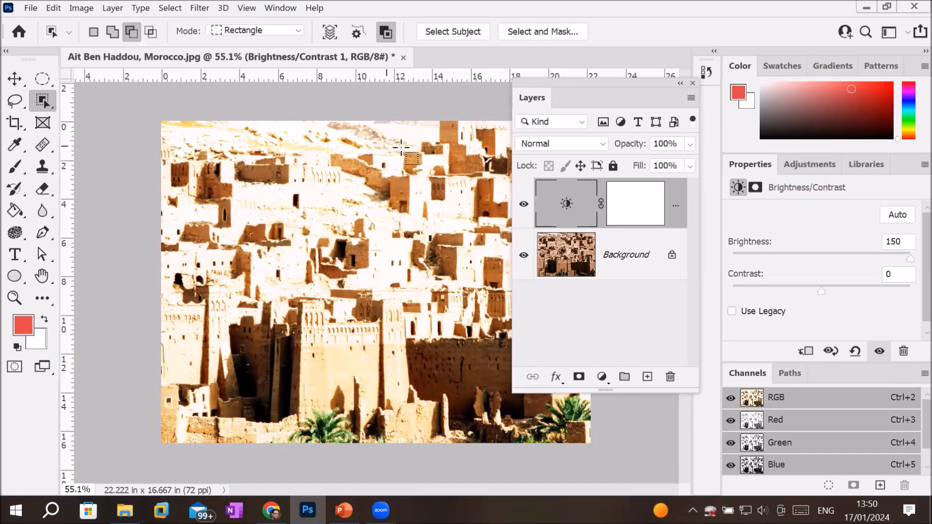
- Paint black on the Brightness/Contrast layer mask with a 600 px brush to hide the brightening across the photo
{"action": "left_click", "coordinate": [663, 198]}
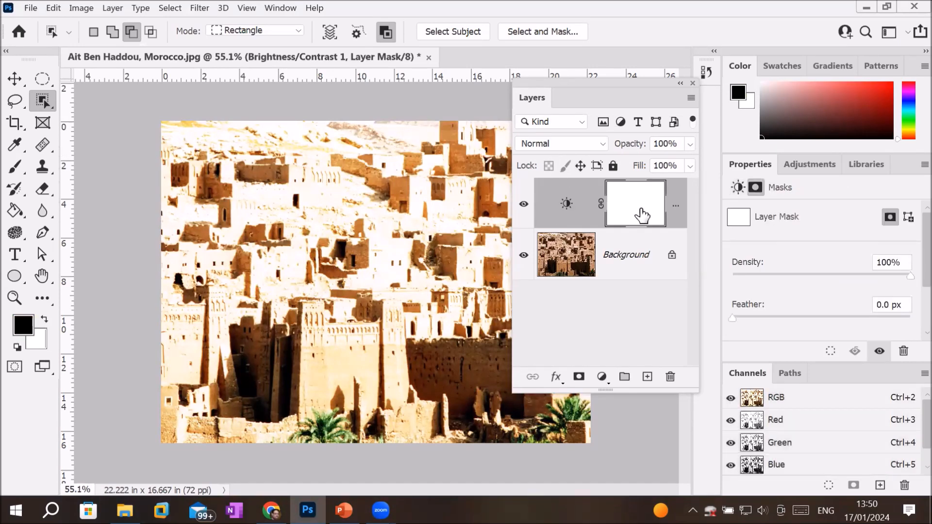
{"action": "left_click", "coordinate": [15, 167]}
{"action": "key", "text": "bracketright"}
{"action": "key", "text": "bracketright"}
{"action": "key", "text": "bracketright"}
{"action": "key", "text": "bracketright"}
{"action": "key", "text": "bracketright"}
{"action": "key", "text": "bracketright"}
{"action": "key", "text": "bracketright"}
{"action": "key", "text": "bracketright"}
{"action": "key", "text": "bracketright"}
{"action": "key", "text": "bracketright"}
{"action": "key", "text": "bracketright"}
{"action": "key", "text": "bracketright"}
{"action": "key", "text": "bracketright"}
{"action": "key", "text": "bracketright"}
{"action": "key", "text": "bracketright"}
{"action": "left_click_drag", "start_coordinate": [213, 179], "coordinate": [553, 159]}
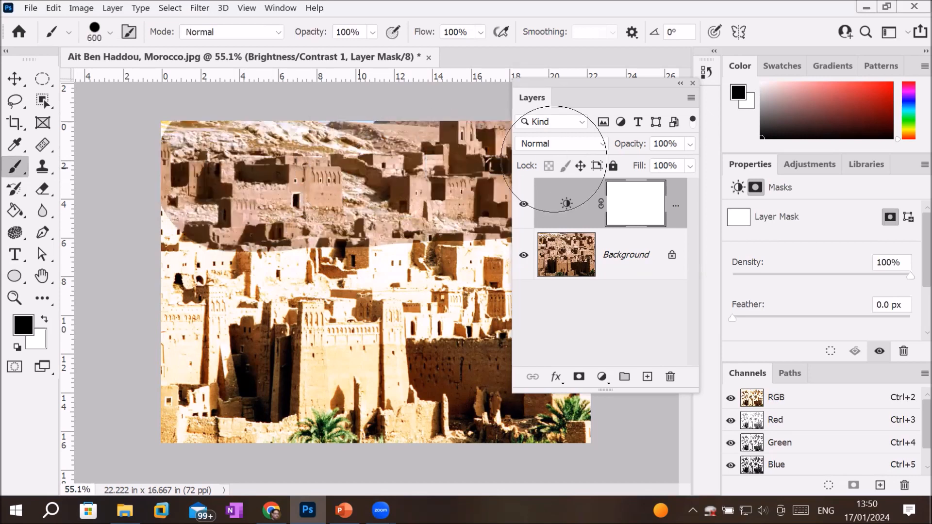
{"action": "left_click_drag", "start_coordinate": [490, 264], "coordinate": [291, 267]}
{"action": "mouse_move", "coordinate": [230, 377]}
{"action": "left_mouse_down"}
{"action": "mouse_move", "coordinate": [326, 358]}
{"action": "mouse_move", "coordinate": [272, 369]}
{"action": "mouse_move", "coordinate": [168, 156]}
{"action": "mouse_move", "coordinate": [493, 407]}
{"action": "mouse_move", "coordinate": [361, 192]}
{"action": "mouse_move", "coordinate": [255, 362]}
{"action": "left_mouse_up"}
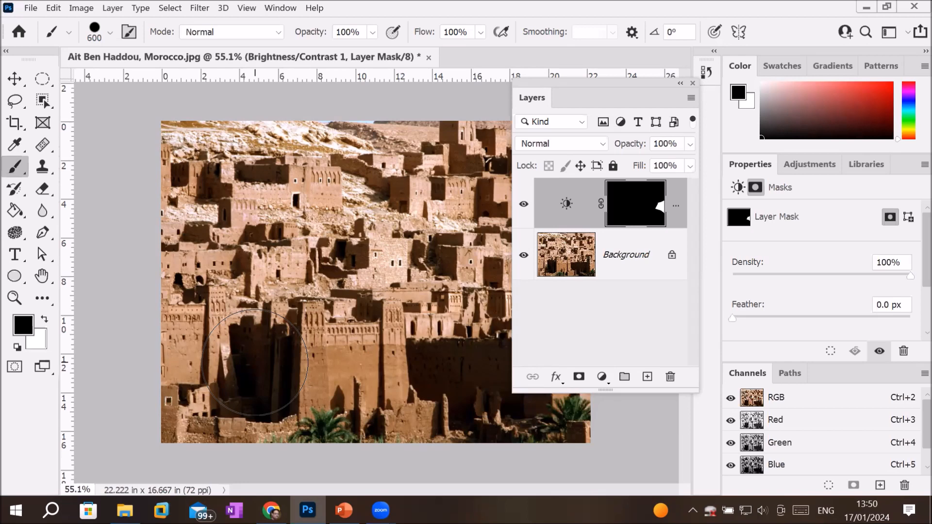
- Dab white on the layer mask near the photo's four corners to reveal round patches of the brightened image
{"action": "key", "text": "x"}
{"action": "left_click", "coordinate": [250, 364]}
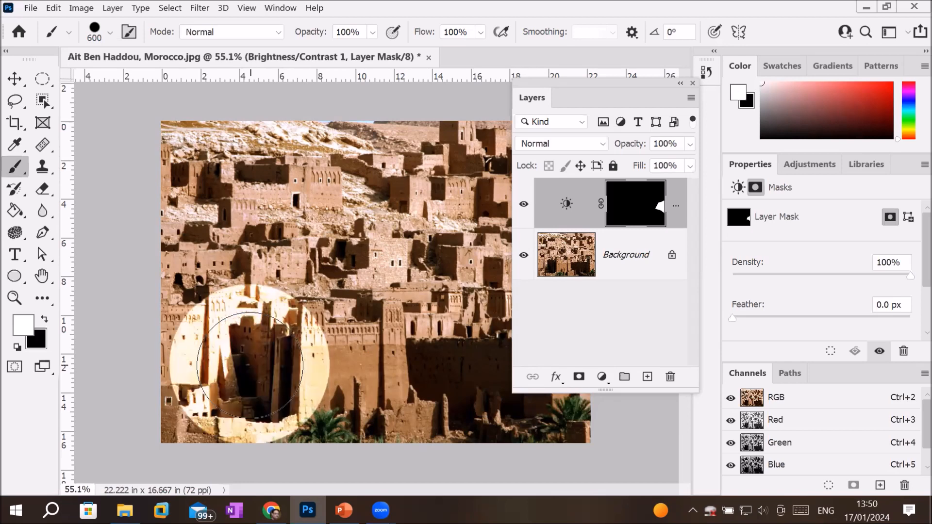
{"action": "left_click", "coordinate": [475, 364]}
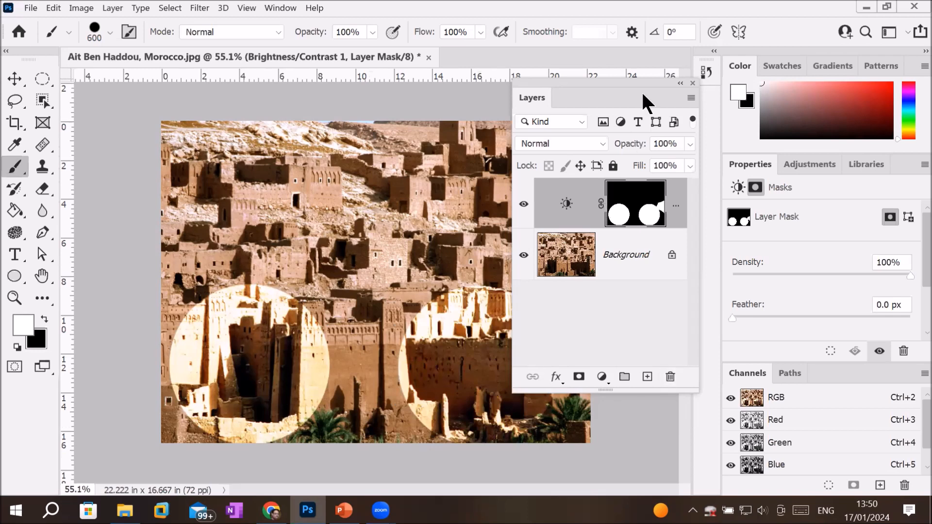
{"action": "left_click", "coordinate": [681, 84]}
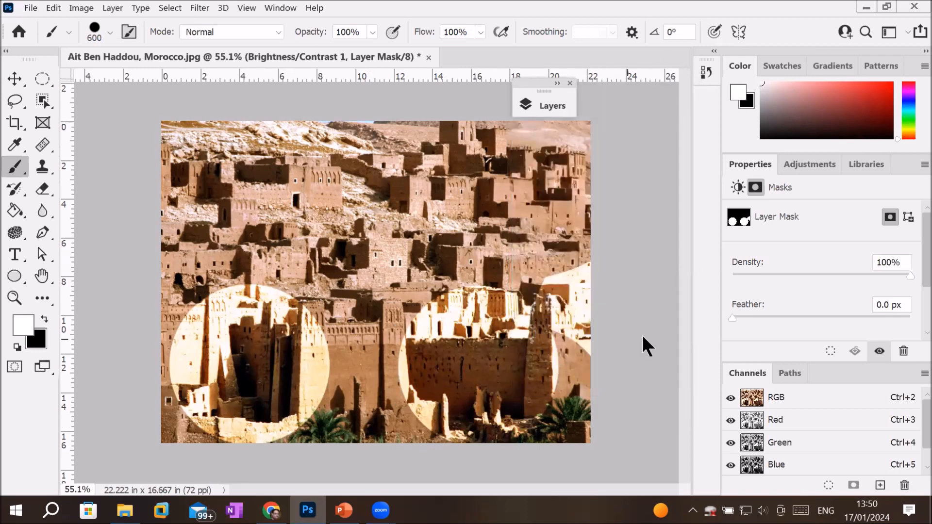
{"action": "left_click", "coordinate": [508, 176]}
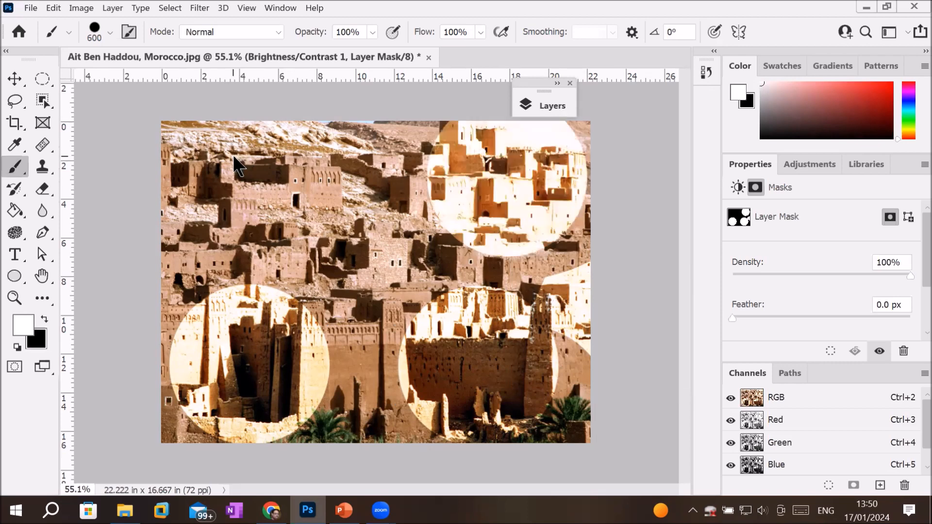
{"action": "left_click", "coordinate": [231, 155]}
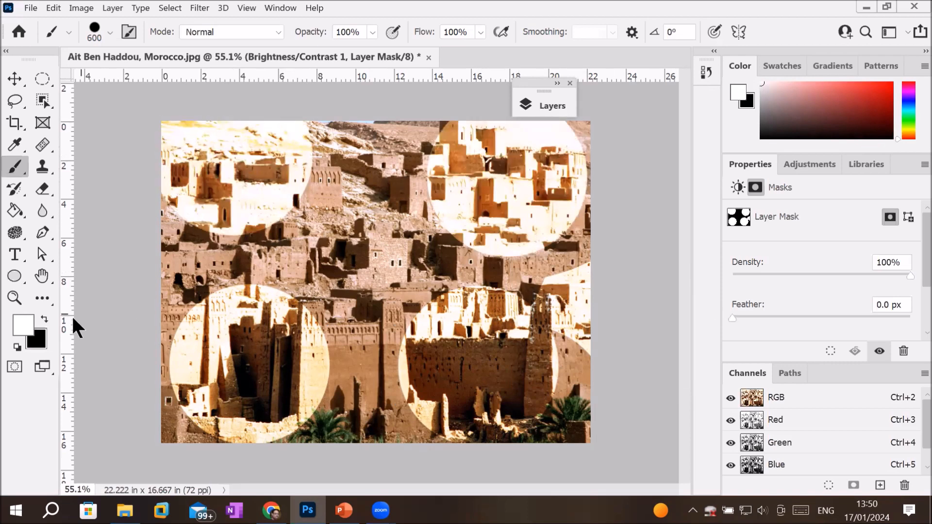
- Paint the whole layer mask black again to remove the bright patches, and bring back the expanded Layers panel
{"action": "left_click", "coordinate": [46, 317]}
{"action": "mouse_move", "coordinate": [175, 202]}
{"action": "left_mouse_down"}
{"action": "mouse_move", "coordinate": [498, 245]}
{"action": "mouse_move", "coordinate": [348, 386]}
{"action": "mouse_move", "coordinate": [509, 374]}
{"action": "mouse_move", "coordinate": [470, 366]}
{"action": "mouse_move", "coordinate": [587, 370]}
{"action": "mouse_move", "coordinate": [550, 376]}
{"action": "left_mouse_up"}
{"action": "left_click", "coordinate": [543, 105]}
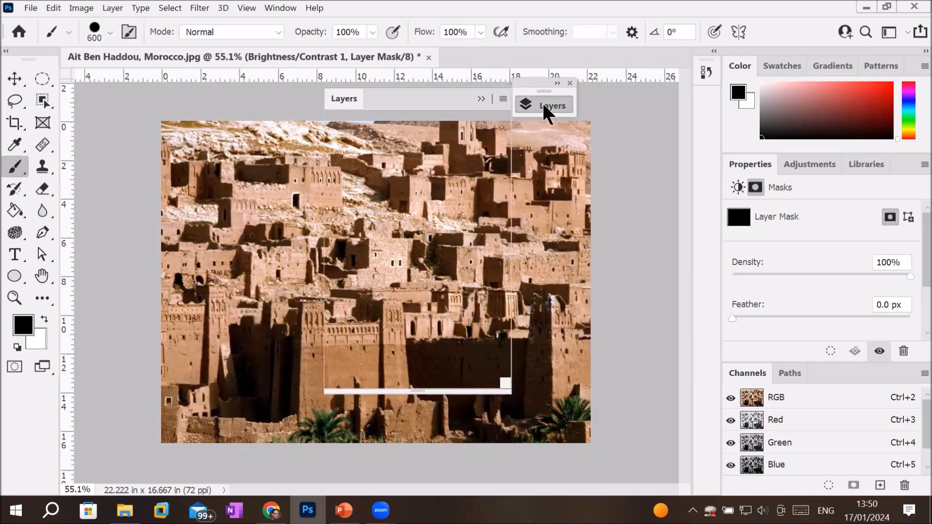
{"action": "left_click_drag", "start_coordinate": [429, 97], "coordinate": [692, 137]}
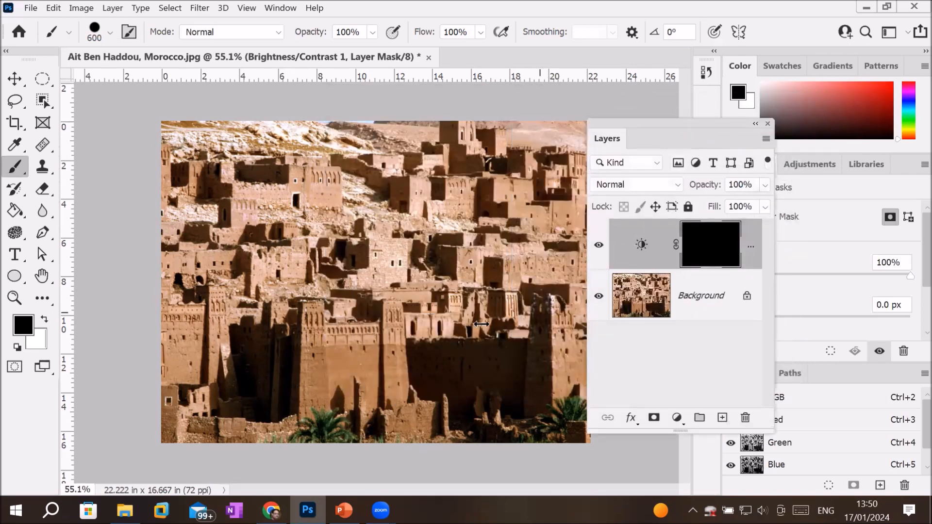
- Select the dark shadowed walls at the lower left and lower right of the photo with the Quick Selection tool
{"action": "left_click", "coordinate": [42, 100]}
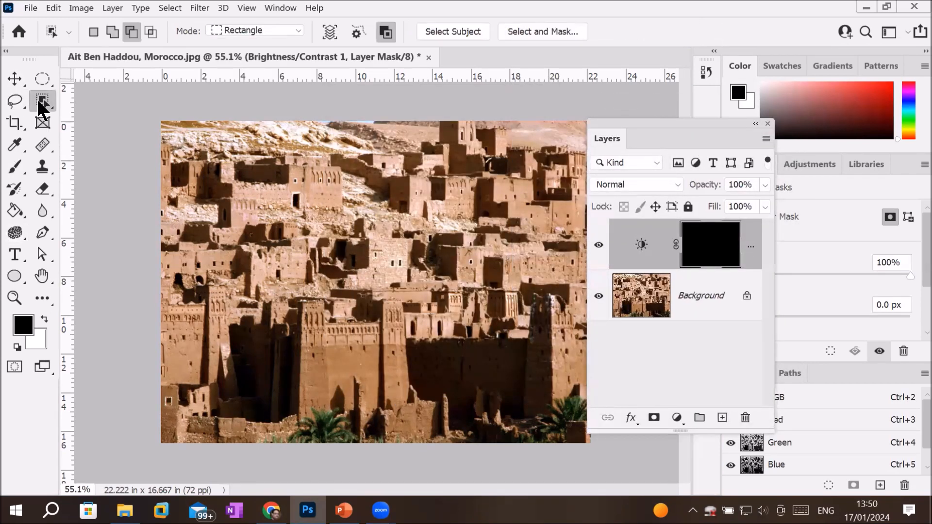
{"action": "right_click", "coordinate": [42, 100]}
{"action": "left_click", "coordinate": [130, 116]}
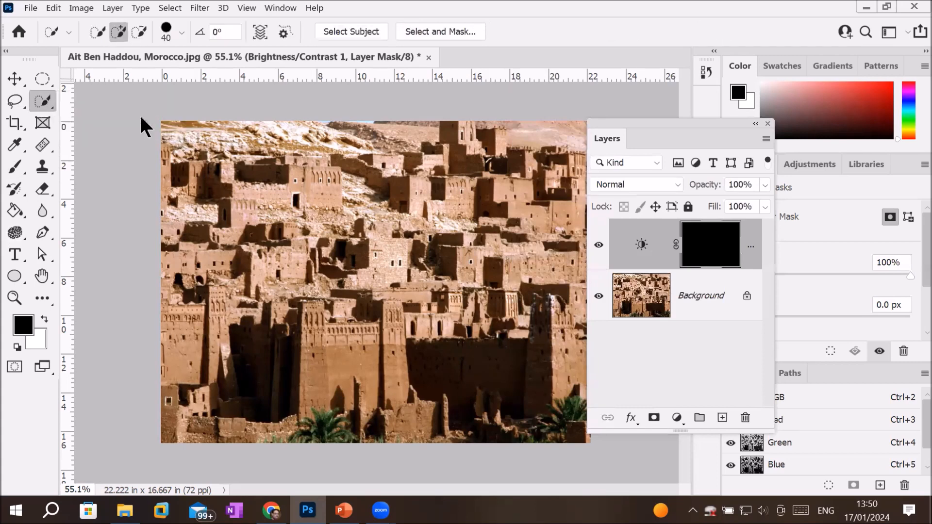
{"action": "left_click_drag", "start_coordinate": [243, 337], "coordinate": [269, 394]}
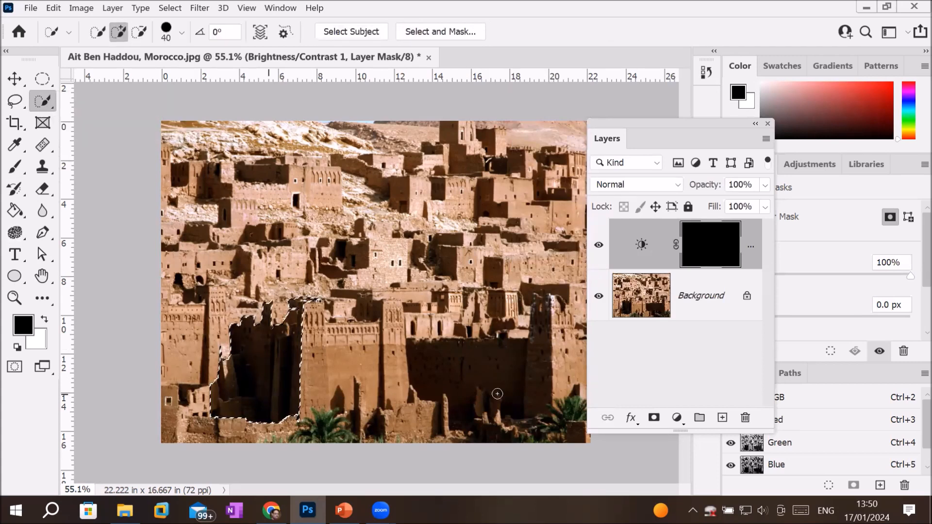
{"action": "left_click_drag", "start_coordinate": [440, 361], "coordinate": [476, 388]}
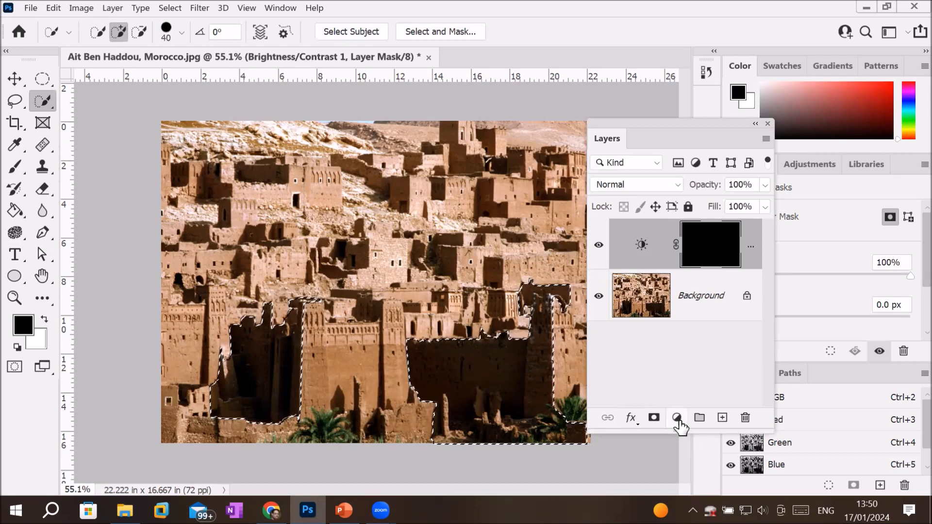
- Delete the Brightness/Contrast adjustment layer
{"action": "left_click", "coordinate": [636, 245]}
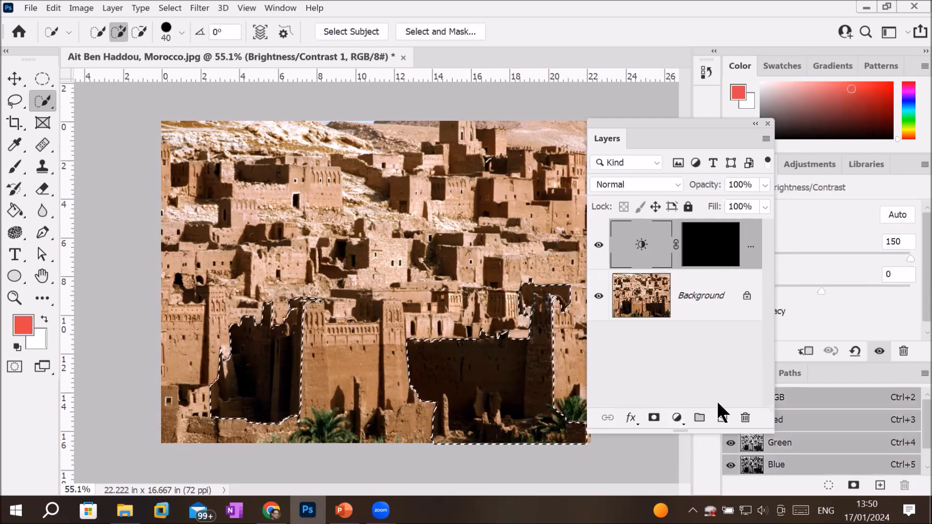
{"action": "left_click", "coordinate": [745, 417]}
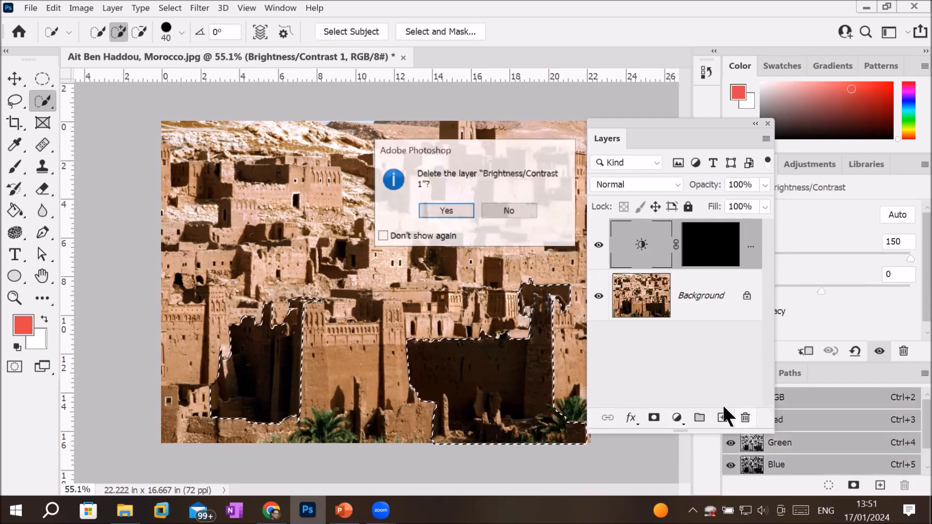
{"action": "left_click", "coordinate": [444, 212]}
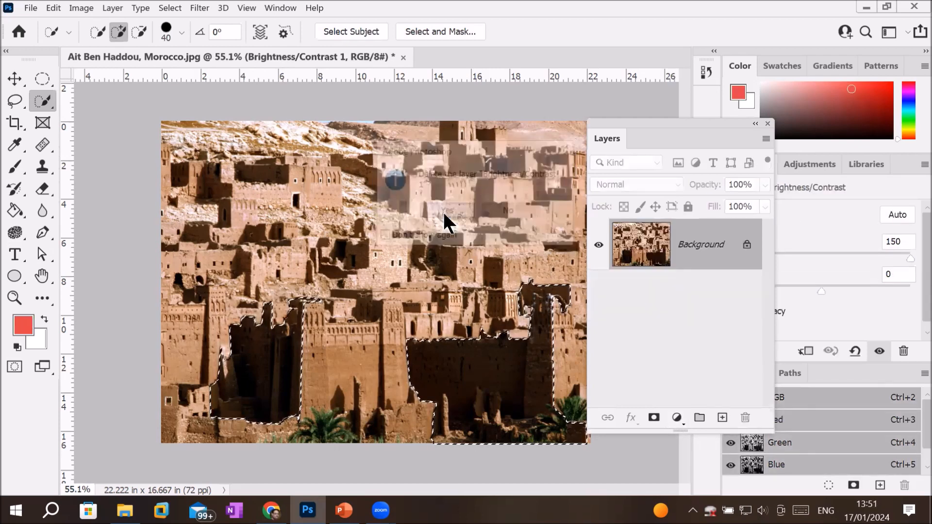
- Add a Levels adjustment layer masked to the selected shadow areas and uncover its settings
{"action": "left_click", "coordinate": [676, 417]}
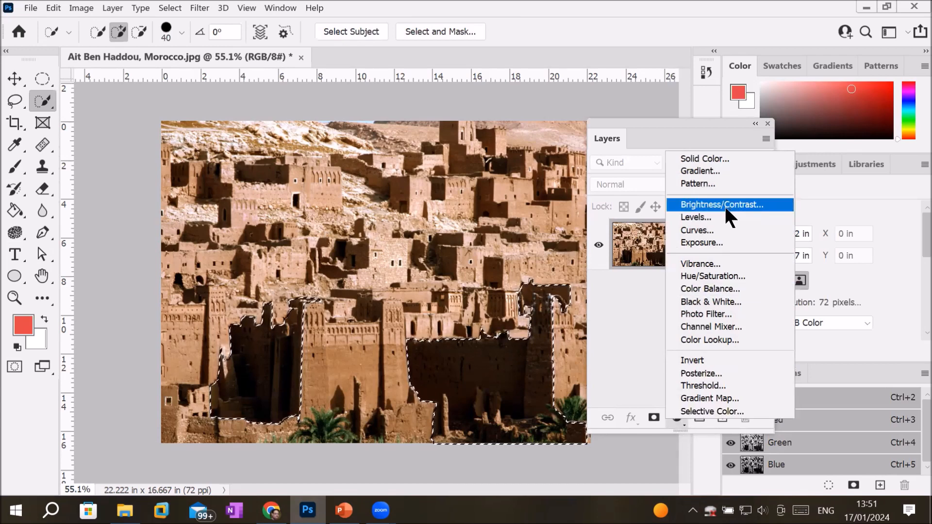
{"action": "left_click", "coordinate": [715, 217]}
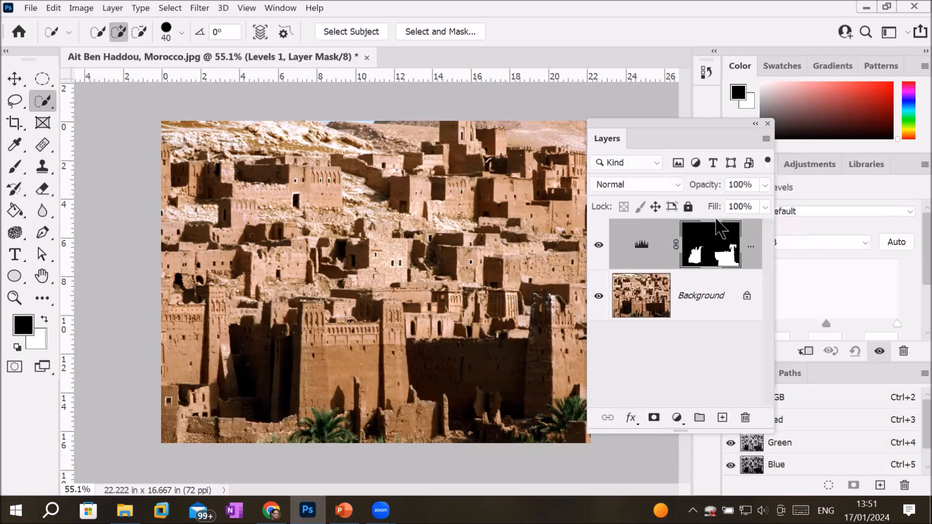
{"action": "left_click_drag", "start_coordinate": [684, 121], "coordinate": [695, 400]}
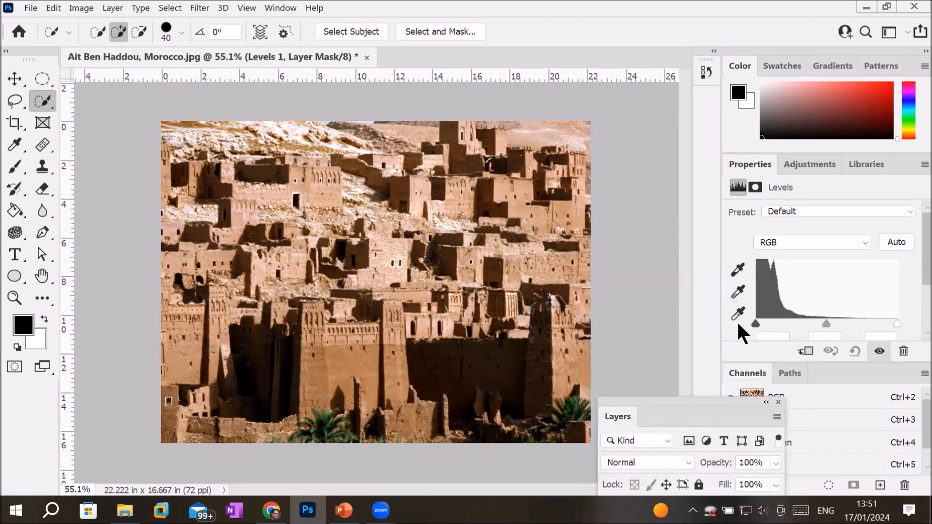
- Try the black, midtone and white input sliders in Levels, lightening the midtones of the masked shadow areas
{"action": "left_click_drag", "start_coordinate": [754, 324], "coordinate": [721, 325]}
{"action": "mouse_move", "coordinate": [826, 324]}
{"action": "left_mouse_down"}
{"action": "mouse_move", "coordinate": [899, 324]}
{"action": "mouse_move", "coordinate": [765, 324]}
{"action": "mouse_move", "coordinate": [877, 324]}
{"action": "mouse_move", "coordinate": [818, 322]}
{"action": "left_mouse_up"}
{"action": "left_click_drag", "start_coordinate": [894, 324], "coordinate": [915, 324]}
{"action": "mouse_move", "coordinate": [817, 323]}
{"action": "left_mouse_down"}
{"action": "mouse_move", "coordinate": [857, 321]}
{"action": "mouse_move", "coordinate": [757, 323]}
{"action": "mouse_move", "coordinate": [857, 318]}
{"action": "mouse_move", "coordinate": [754, 322]}
{"action": "mouse_move", "coordinate": [823, 322]}
{"action": "left_mouse_up"}
{"action": "left_click_drag", "start_coordinate": [896, 322], "coordinate": [896, 324]}
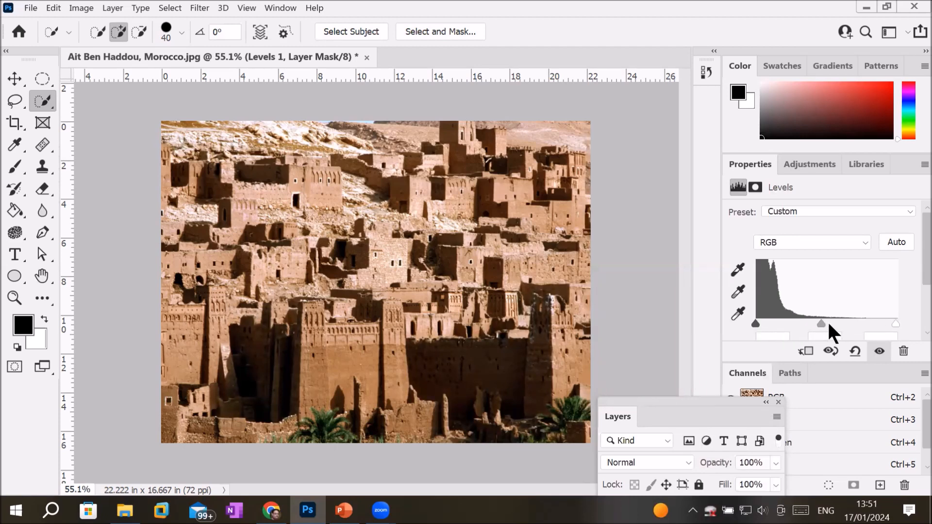
{"action": "mouse_move", "coordinate": [821, 321]}
{"action": "left_mouse_down"}
{"action": "mouse_move", "coordinate": [875, 319]}
{"action": "mouse_move", "coordinate": [771, 325]}
{"action": "mouse_move", "coordinate": [866, 325]}
{"action": "mouse_move", "coordinate": [805, 323]}
{"action": "mouse_move", "coordinate": [828, 321]}
{"action": "mouse_move", "coordinate": [813, 323]}
{"action": "left_mouse_up"}
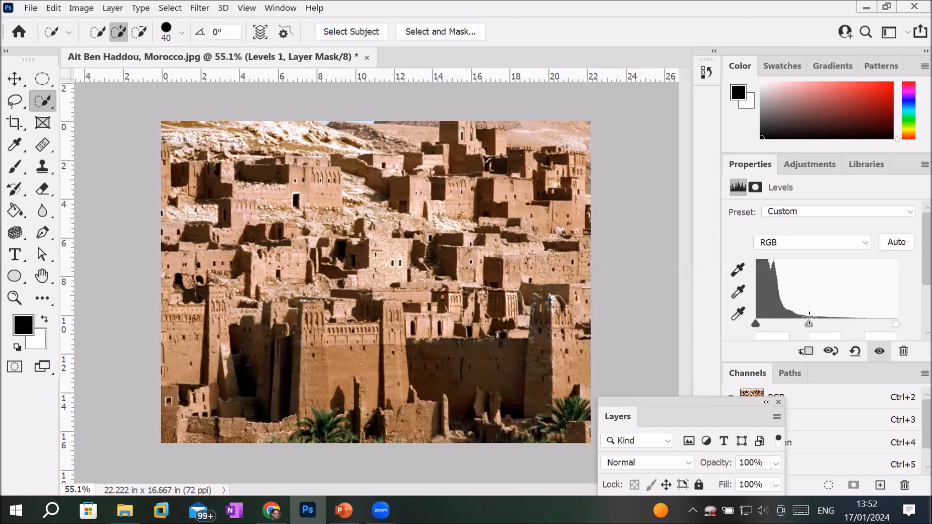
- Delete the Levels adjustment layer, leaving only the Background layer
{"action": "left_click_drag", "start_coordinate": [685, 394], "coordinate": [651, 165]}
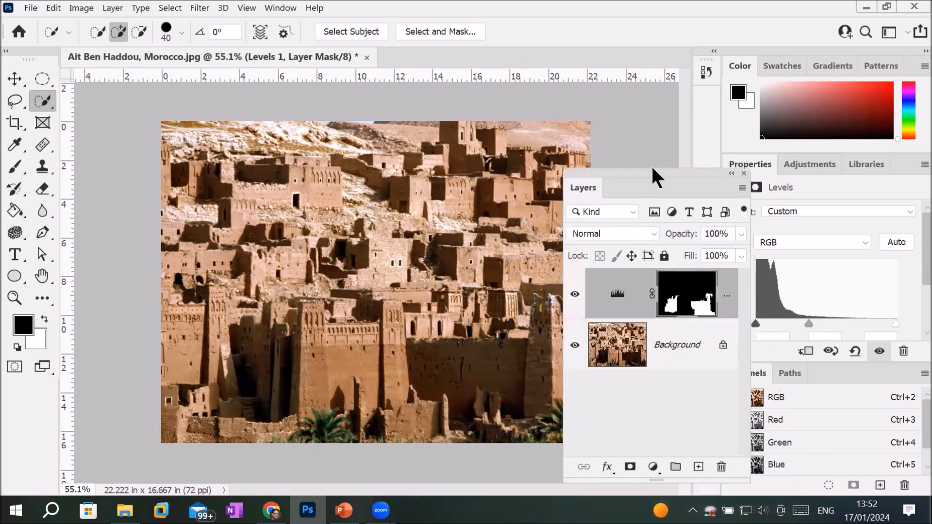
{"action": "left_click", "coordinate": [692, 291]}
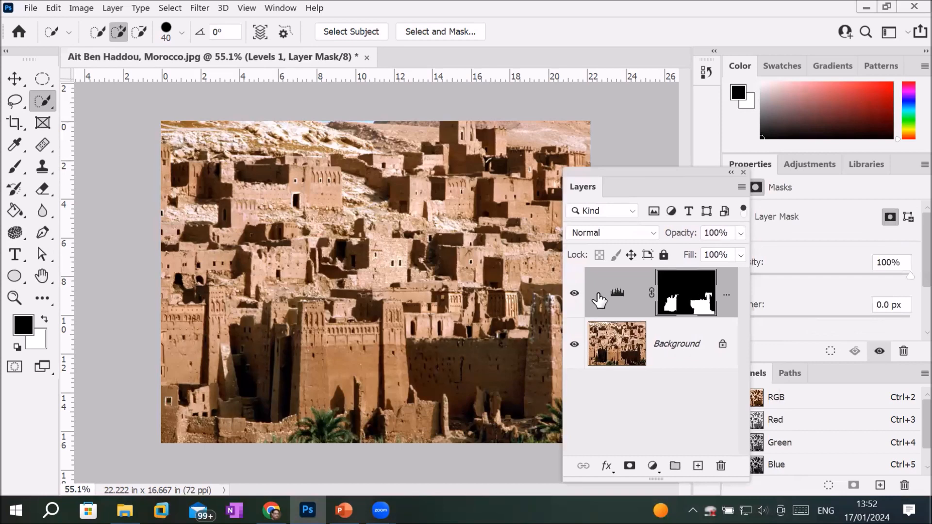
{"action": "left_click", "coordinate": [615, 291]}
{"action": "left_click", "coordinate": [720, 465]}
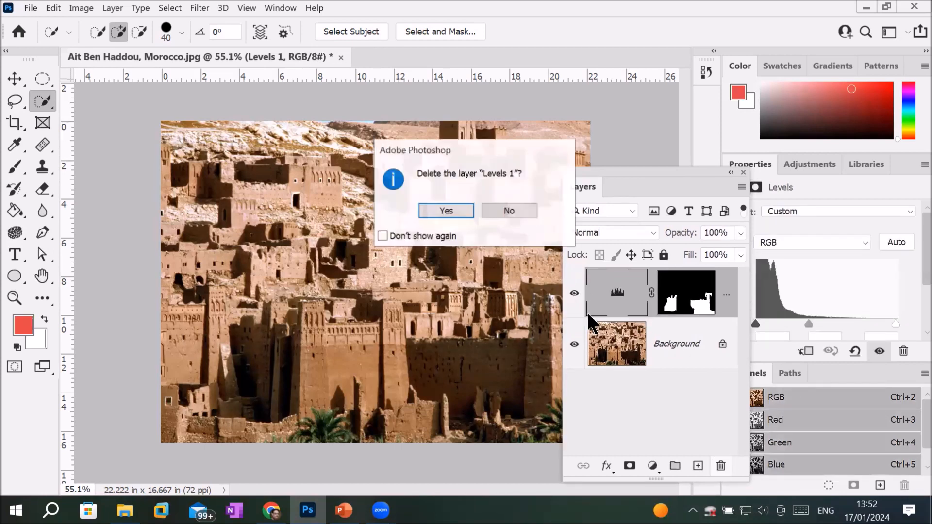
{"action": "left_click", "coordinate": [443, 211]}
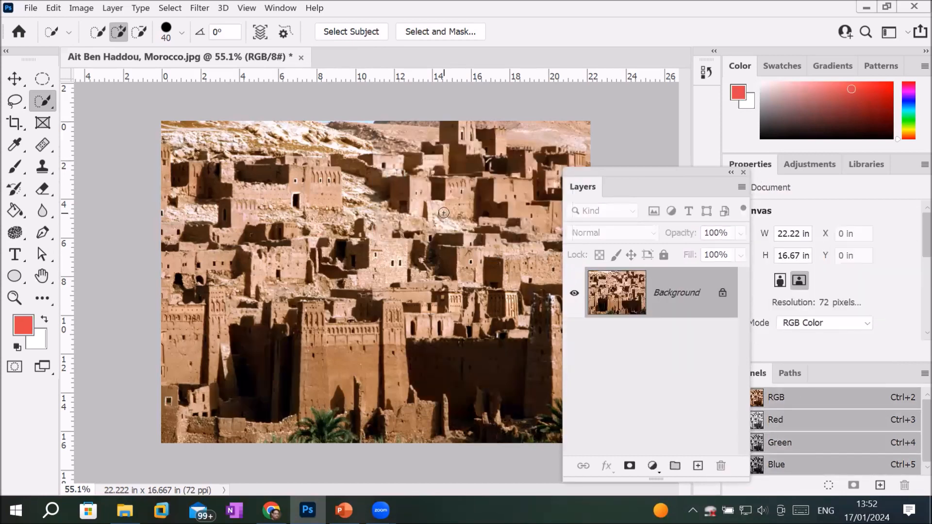